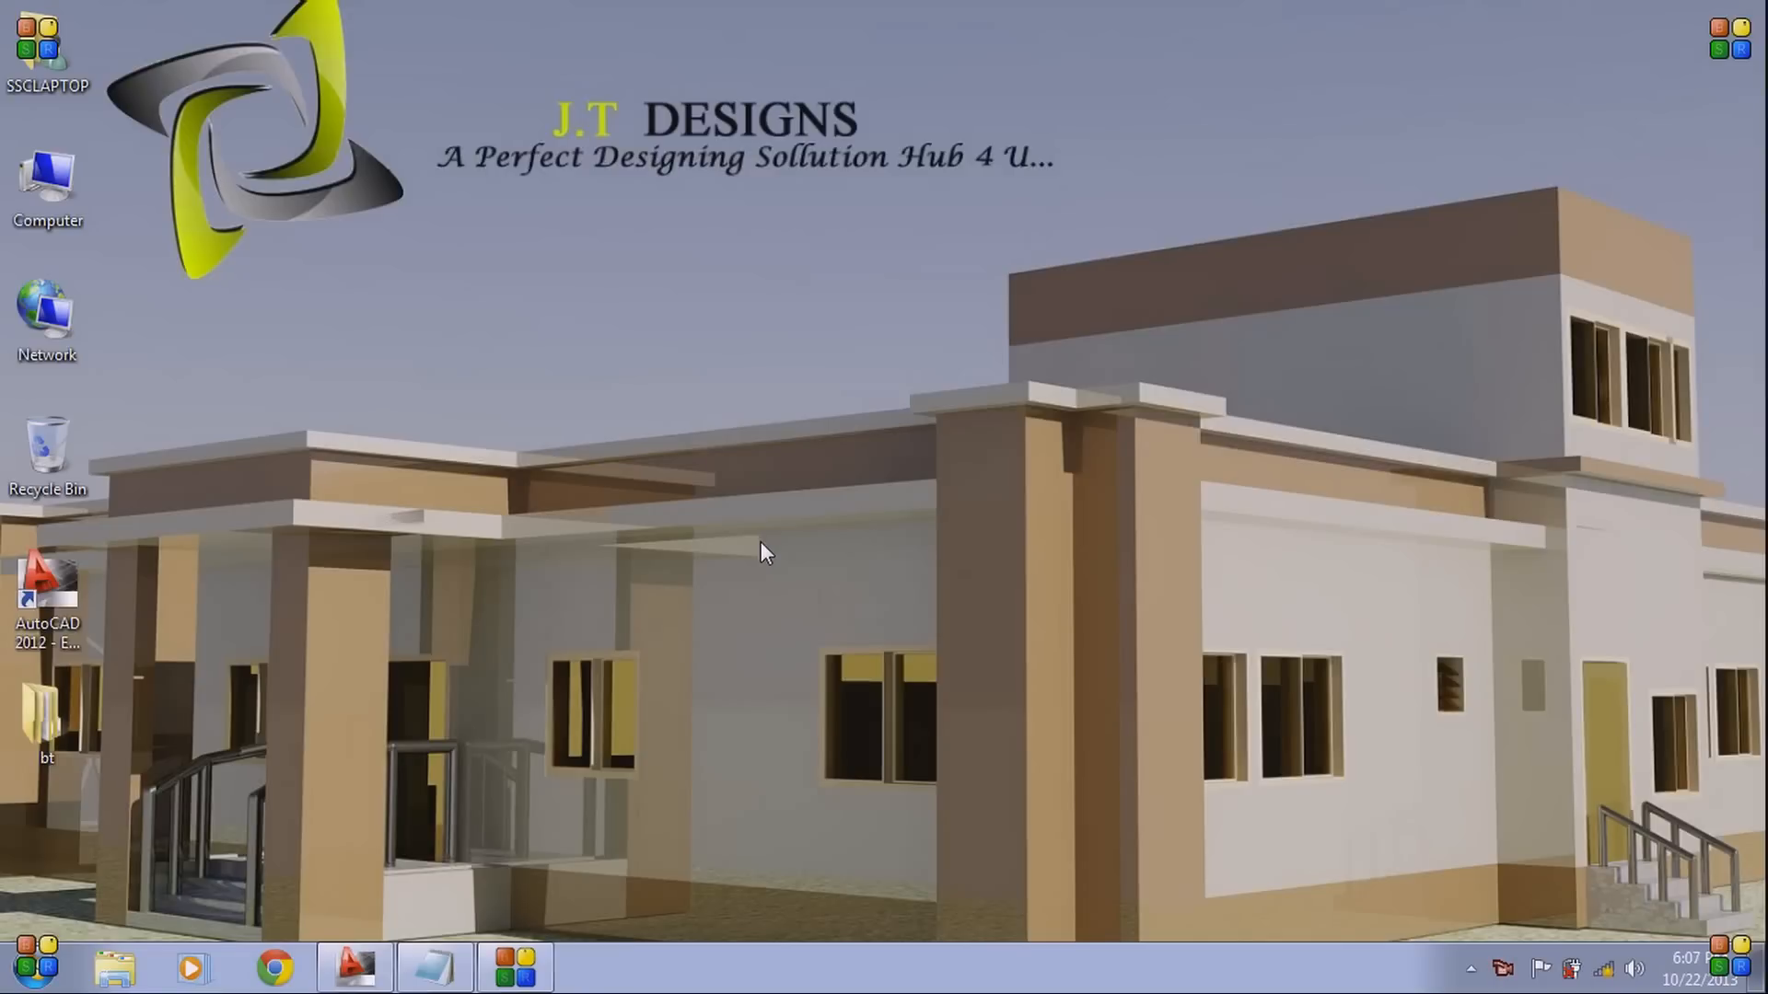
Switch to AutoCAD and set the user coordinate system to the Top orientation
left_click(378, 962)
left_click(898, 666)
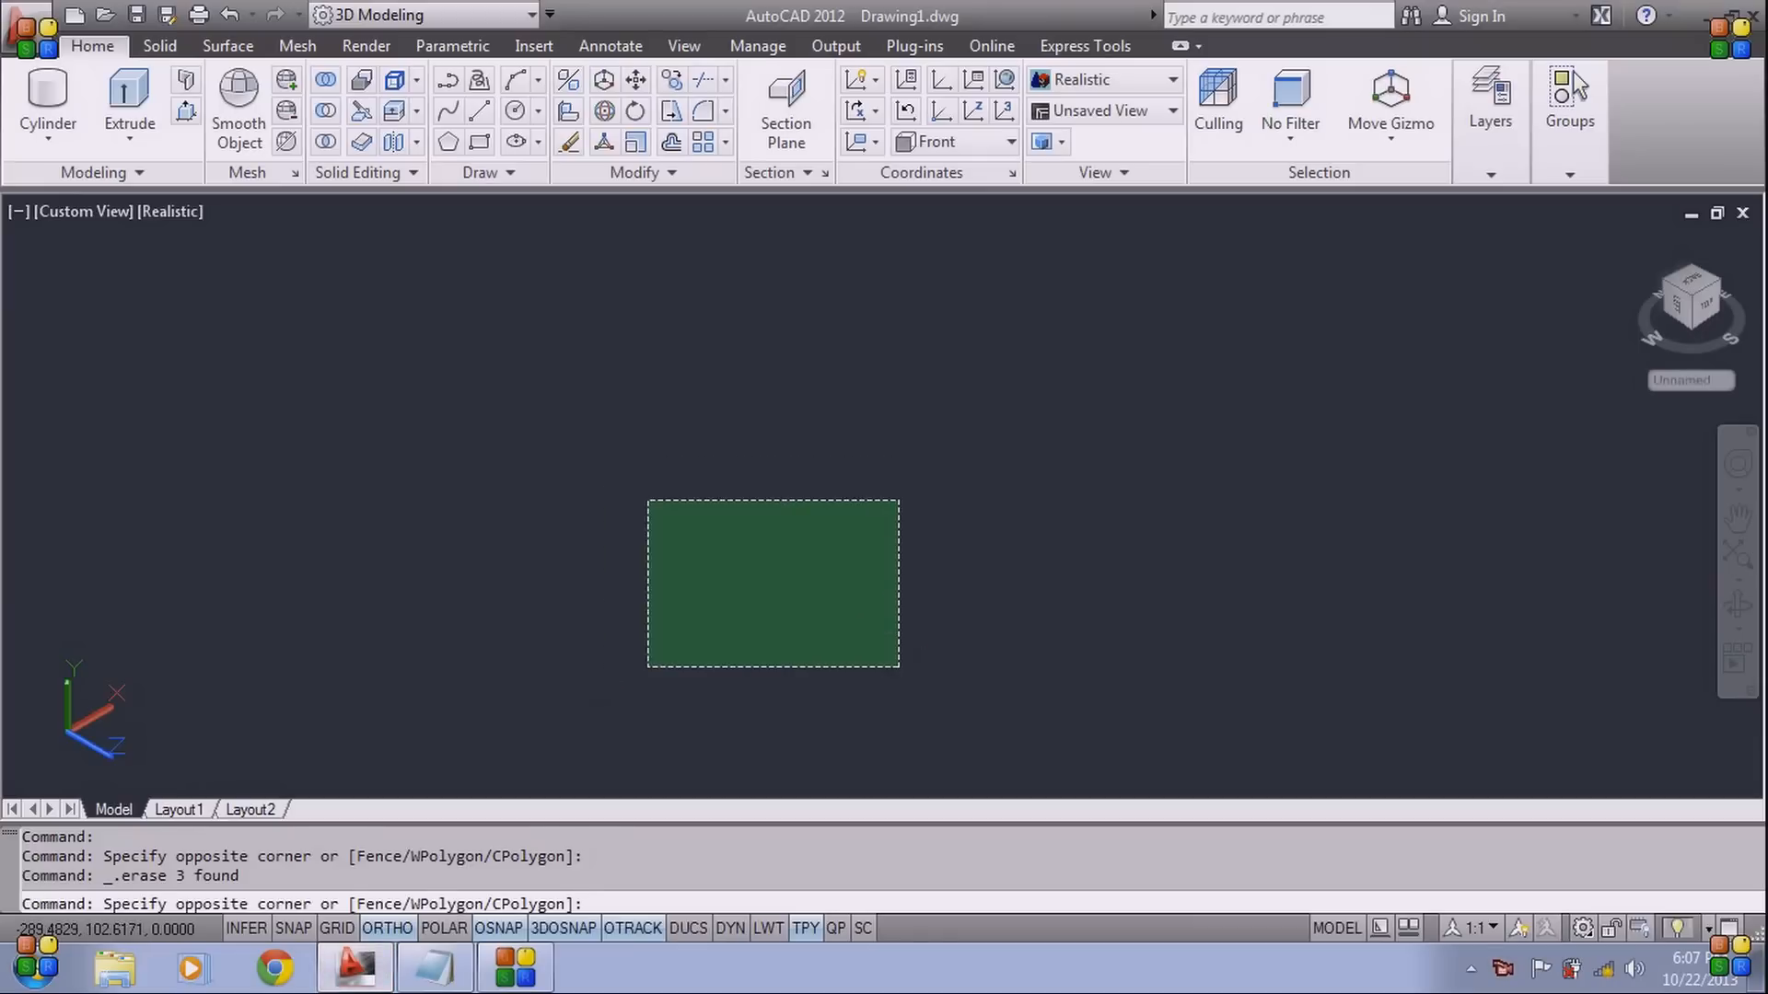
left_click(648, 499)
type("ucs")
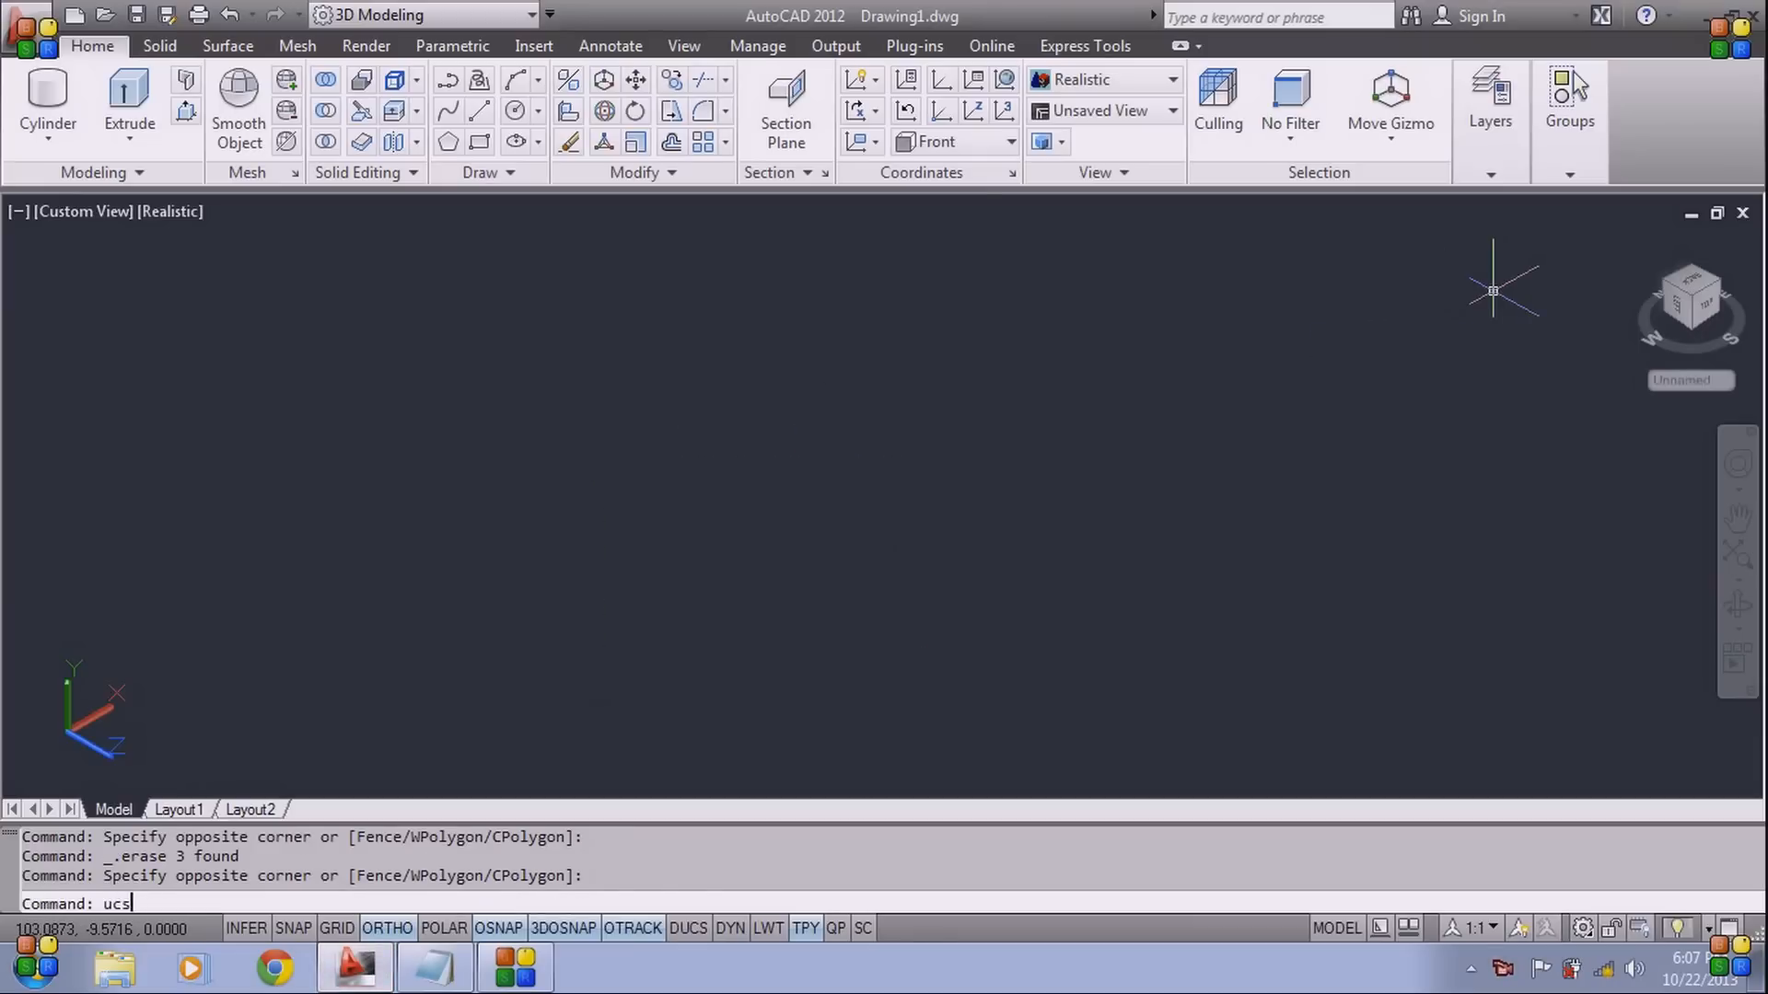
key("Return")
type("f")
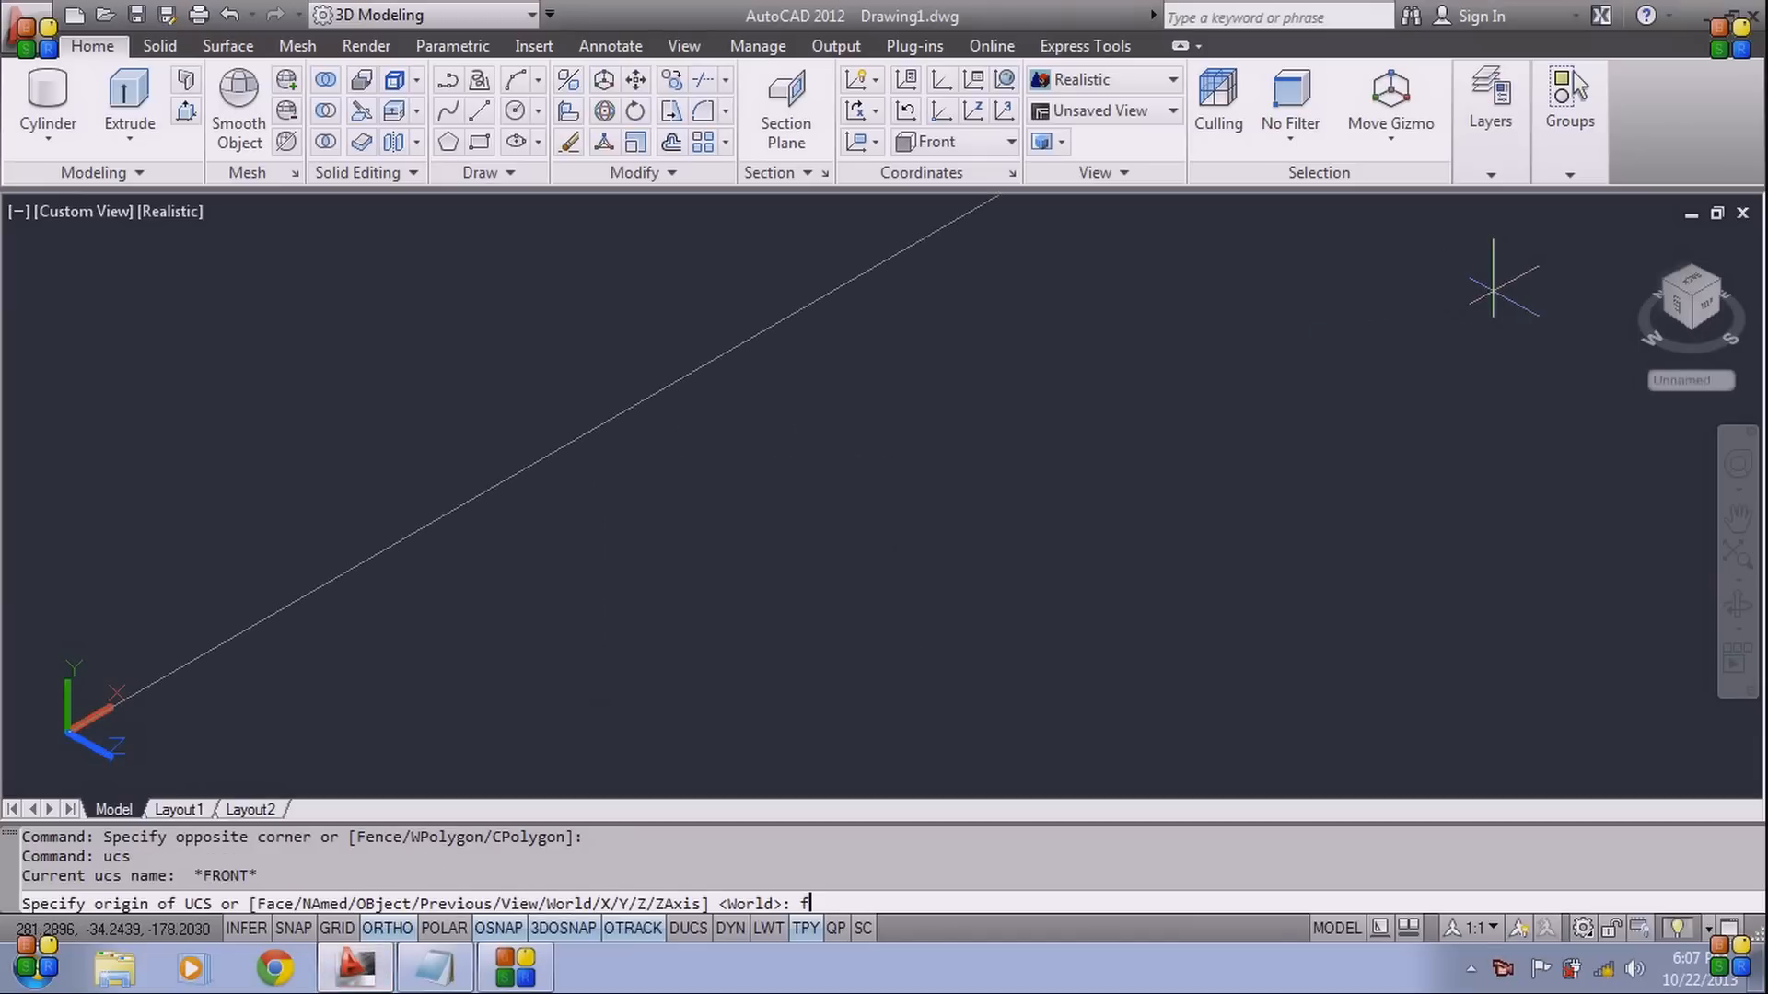
key("BackSpace")
type("t")
key("Return")
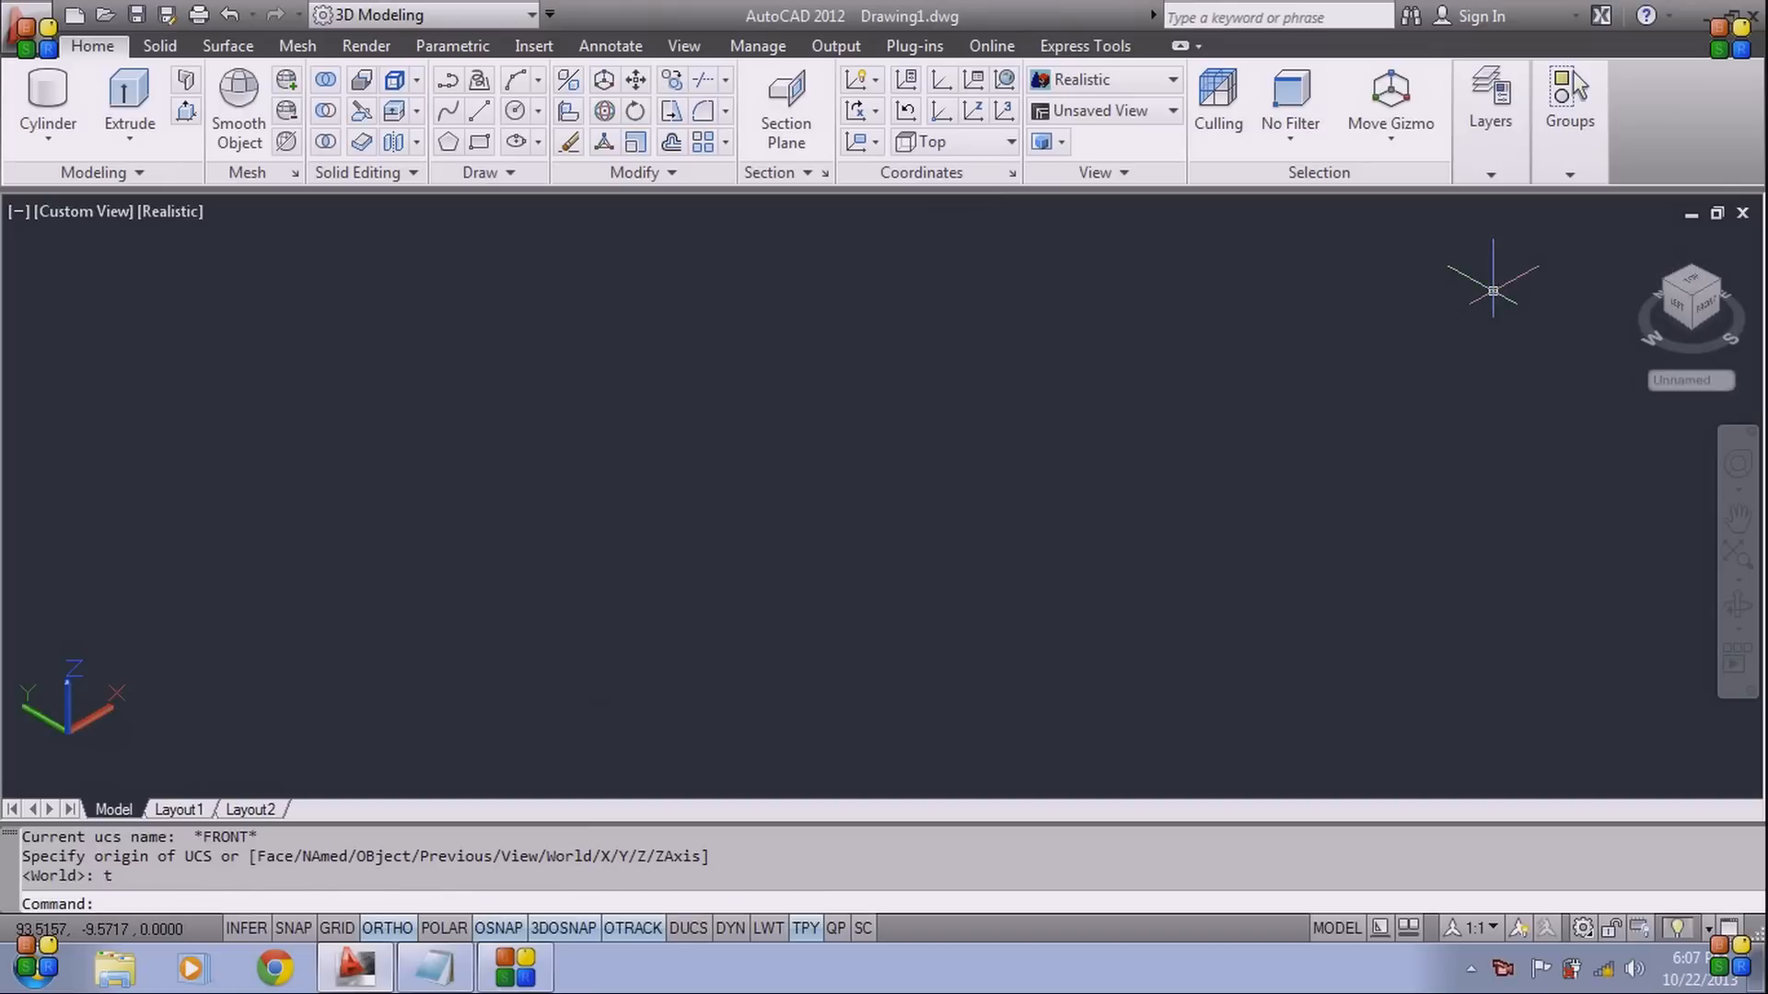
left_click(1073, 305)
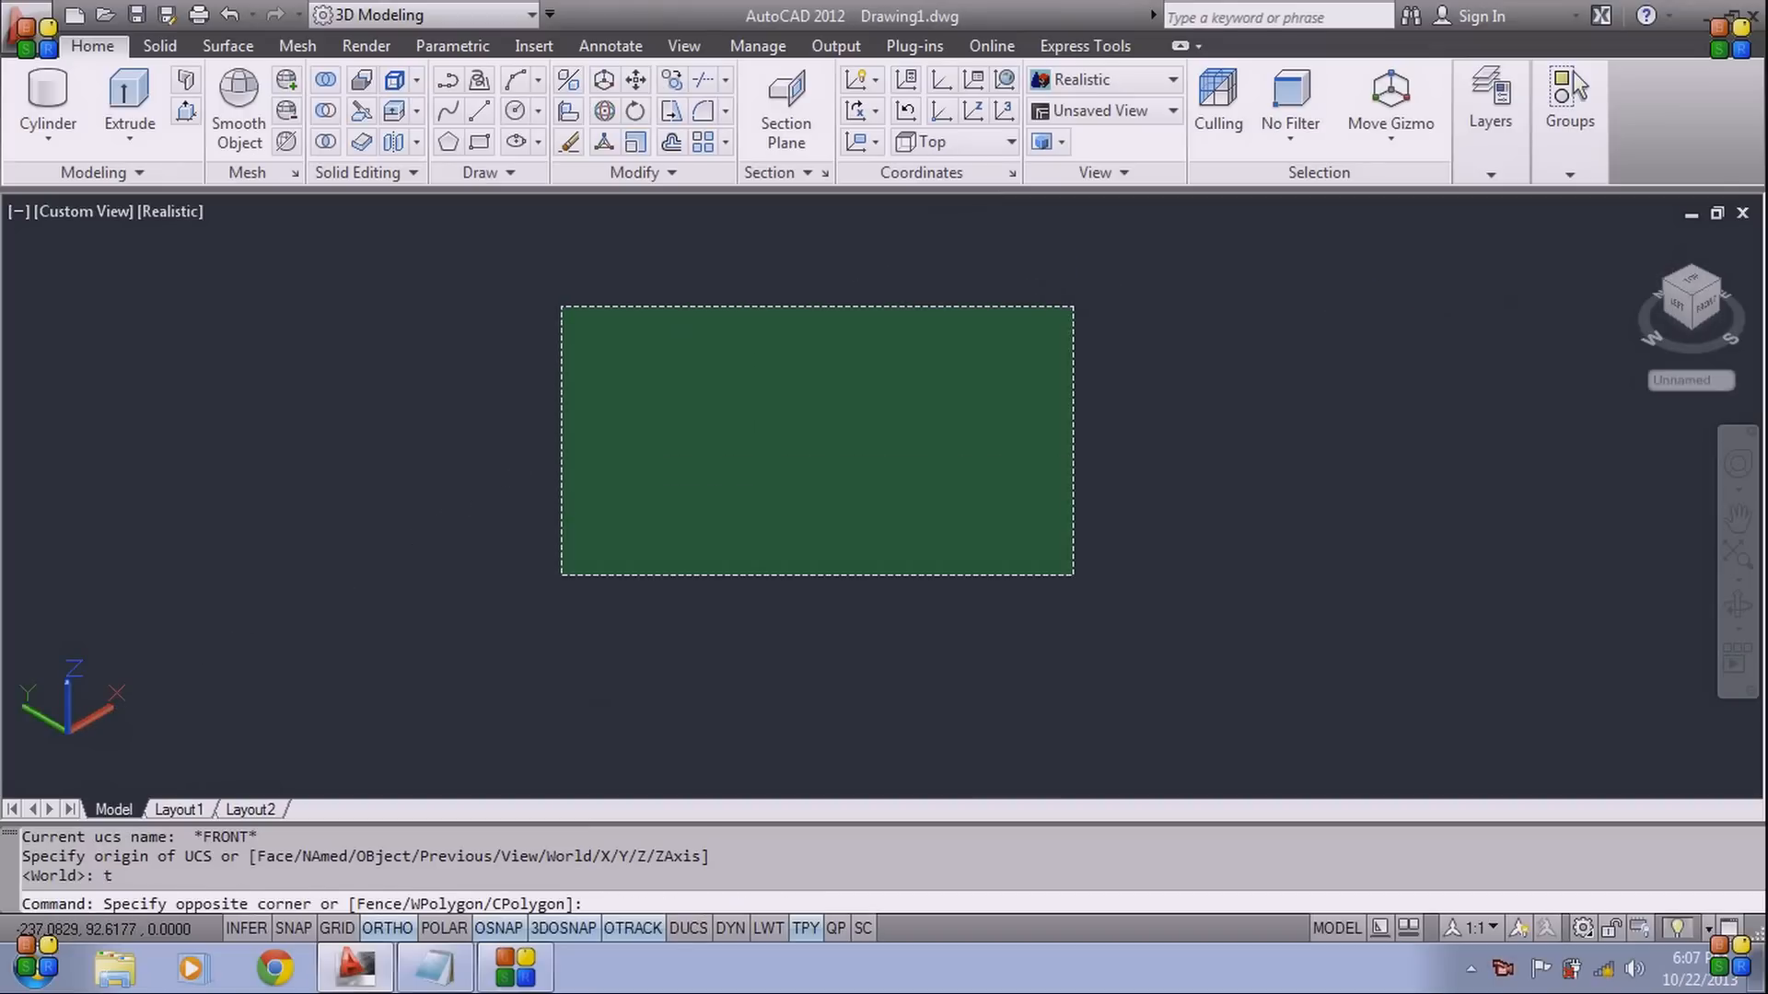
left_click(560, 575)
left_click(881, 331)
left_click(466, 572)
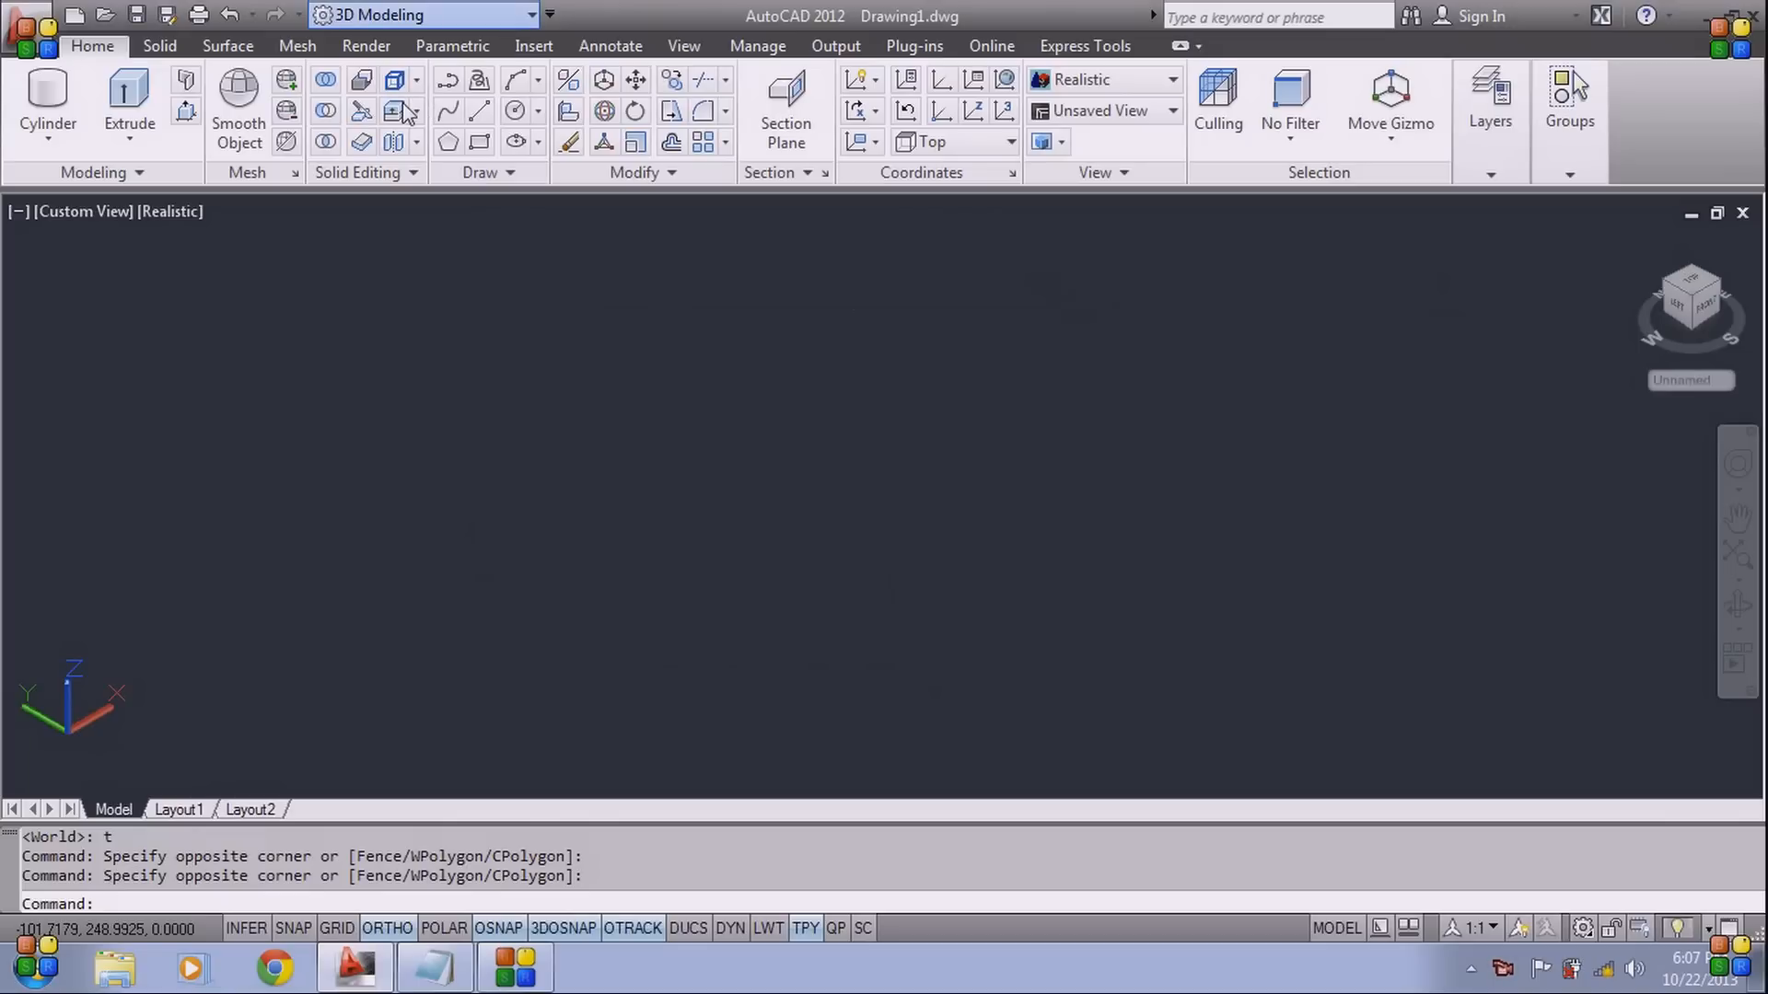
left_click(609, 382)
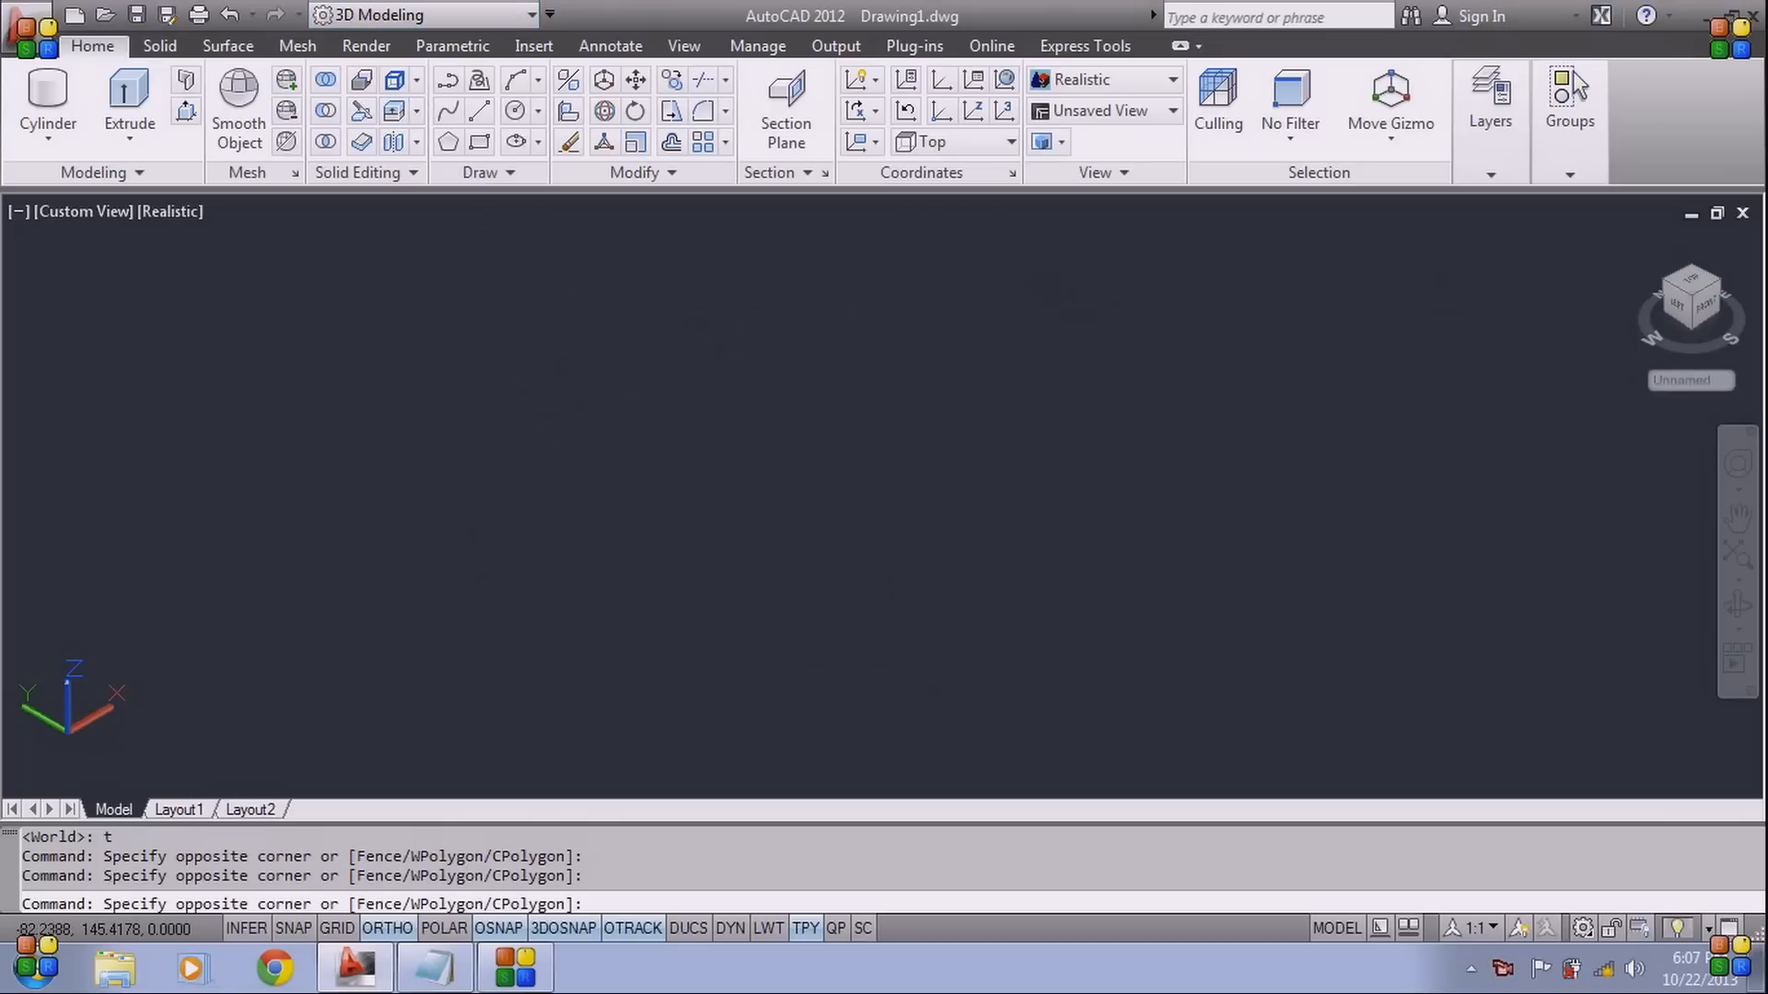
left_click(477, 593)
left_click(843, 338)
left_click(528, 613)
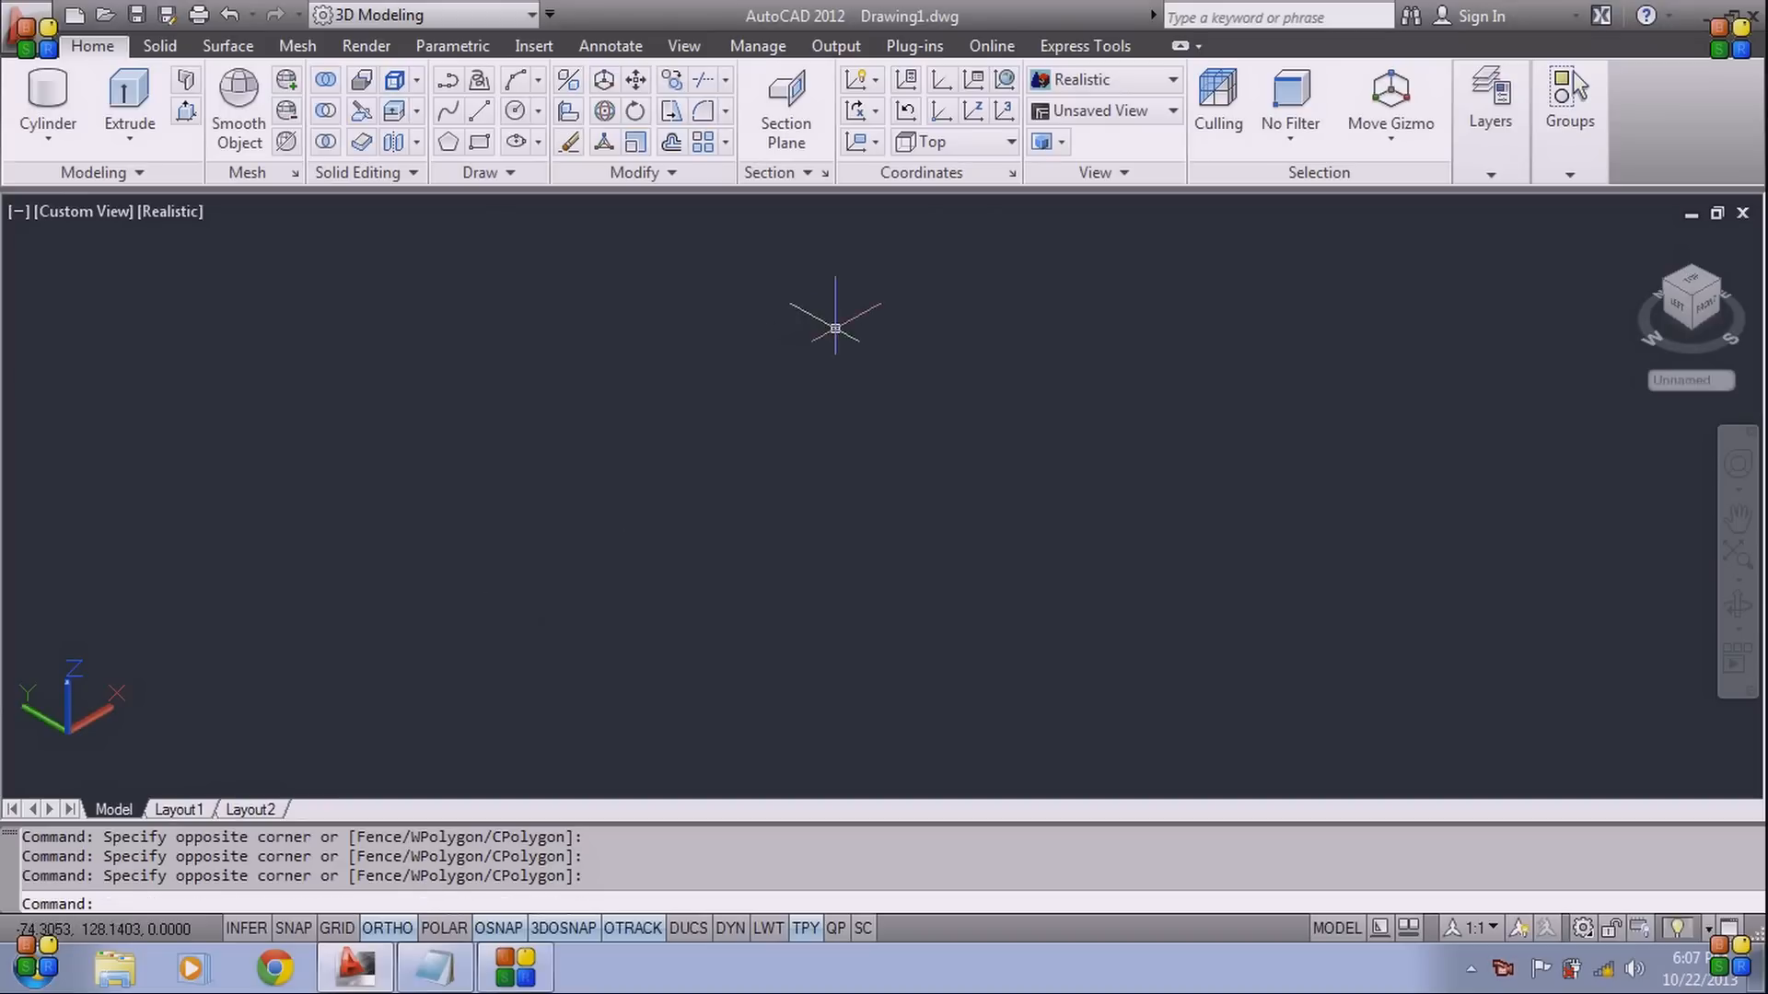
left_click(835, 329)
left_click(542, 570)
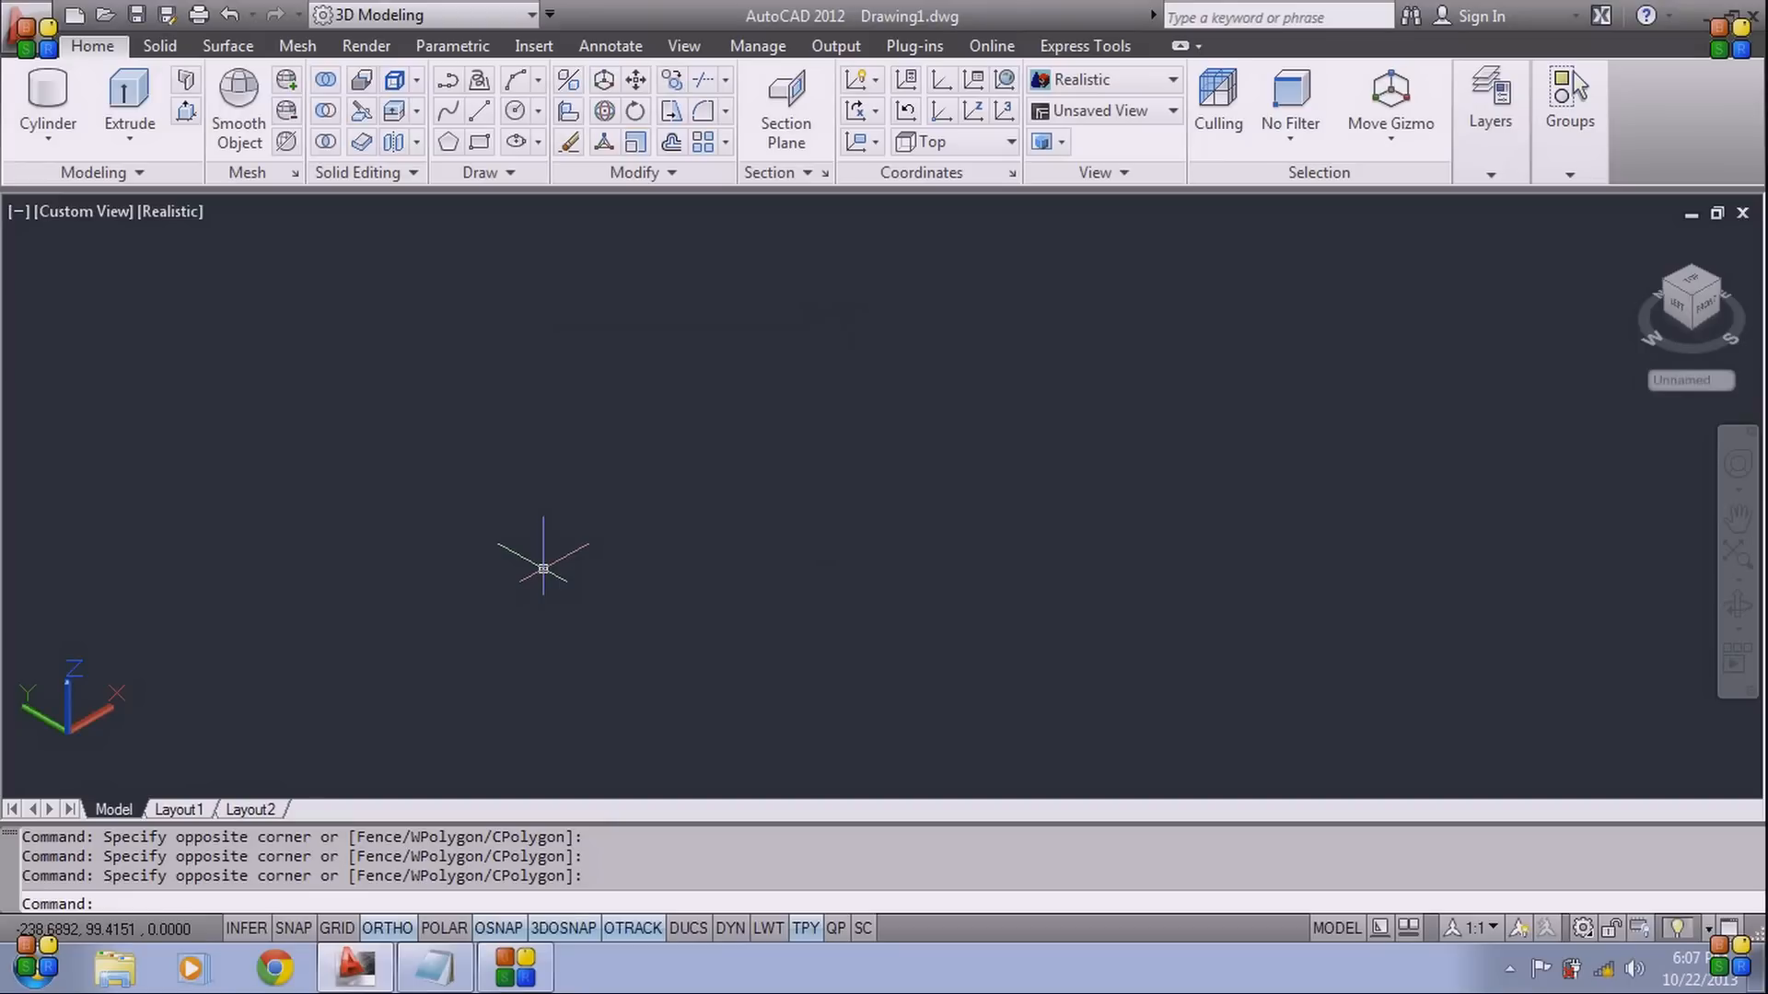
Draw a six-sided polygon inscribed in a circle of radius 8 in the empty drawing area
type("POL")
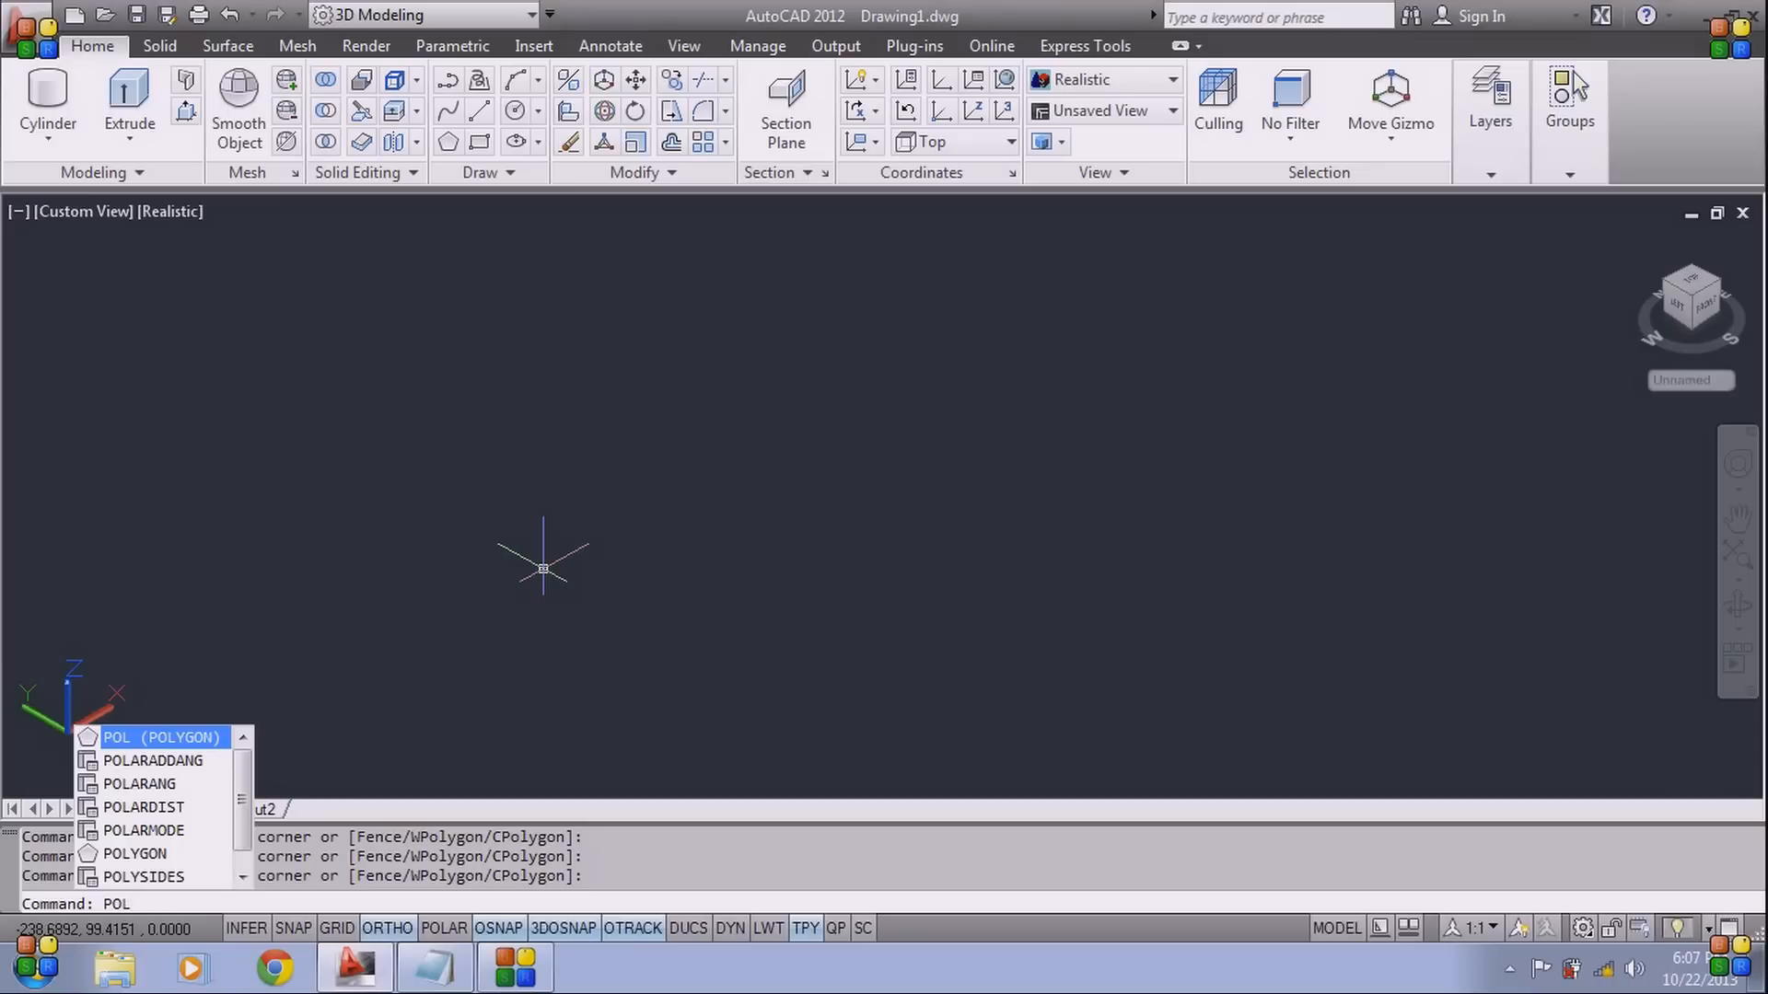
key("Return")
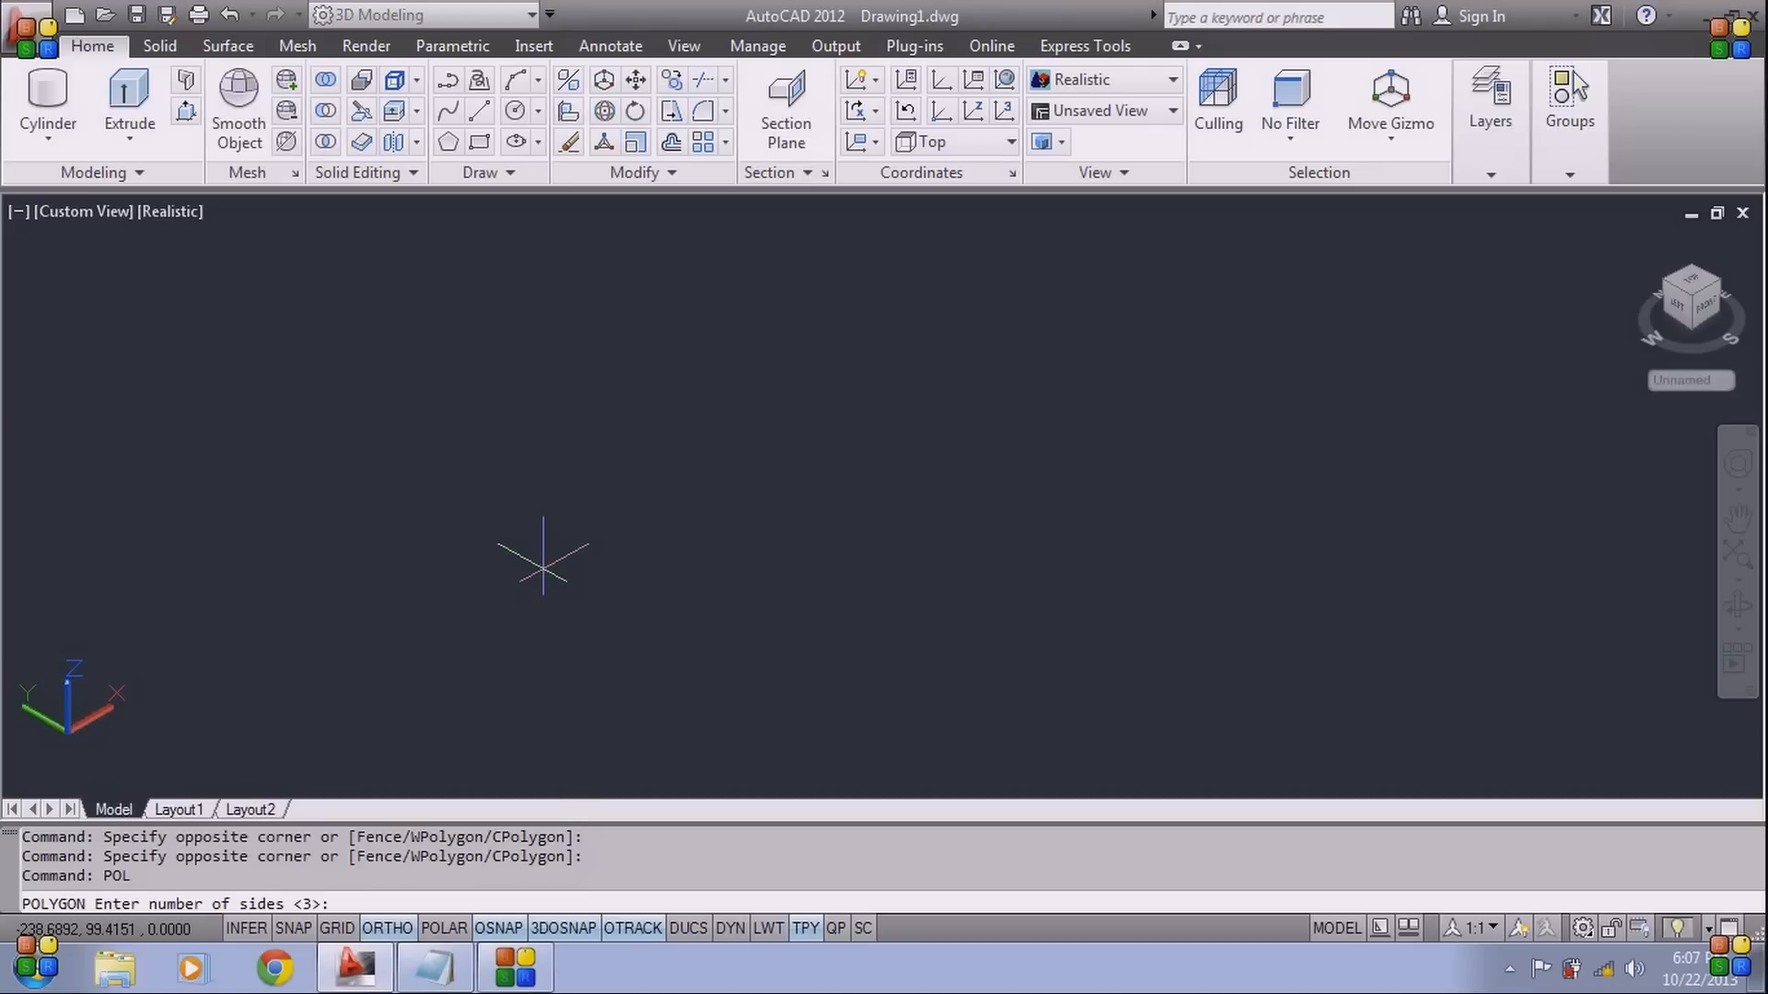
type("6")
key("Return")
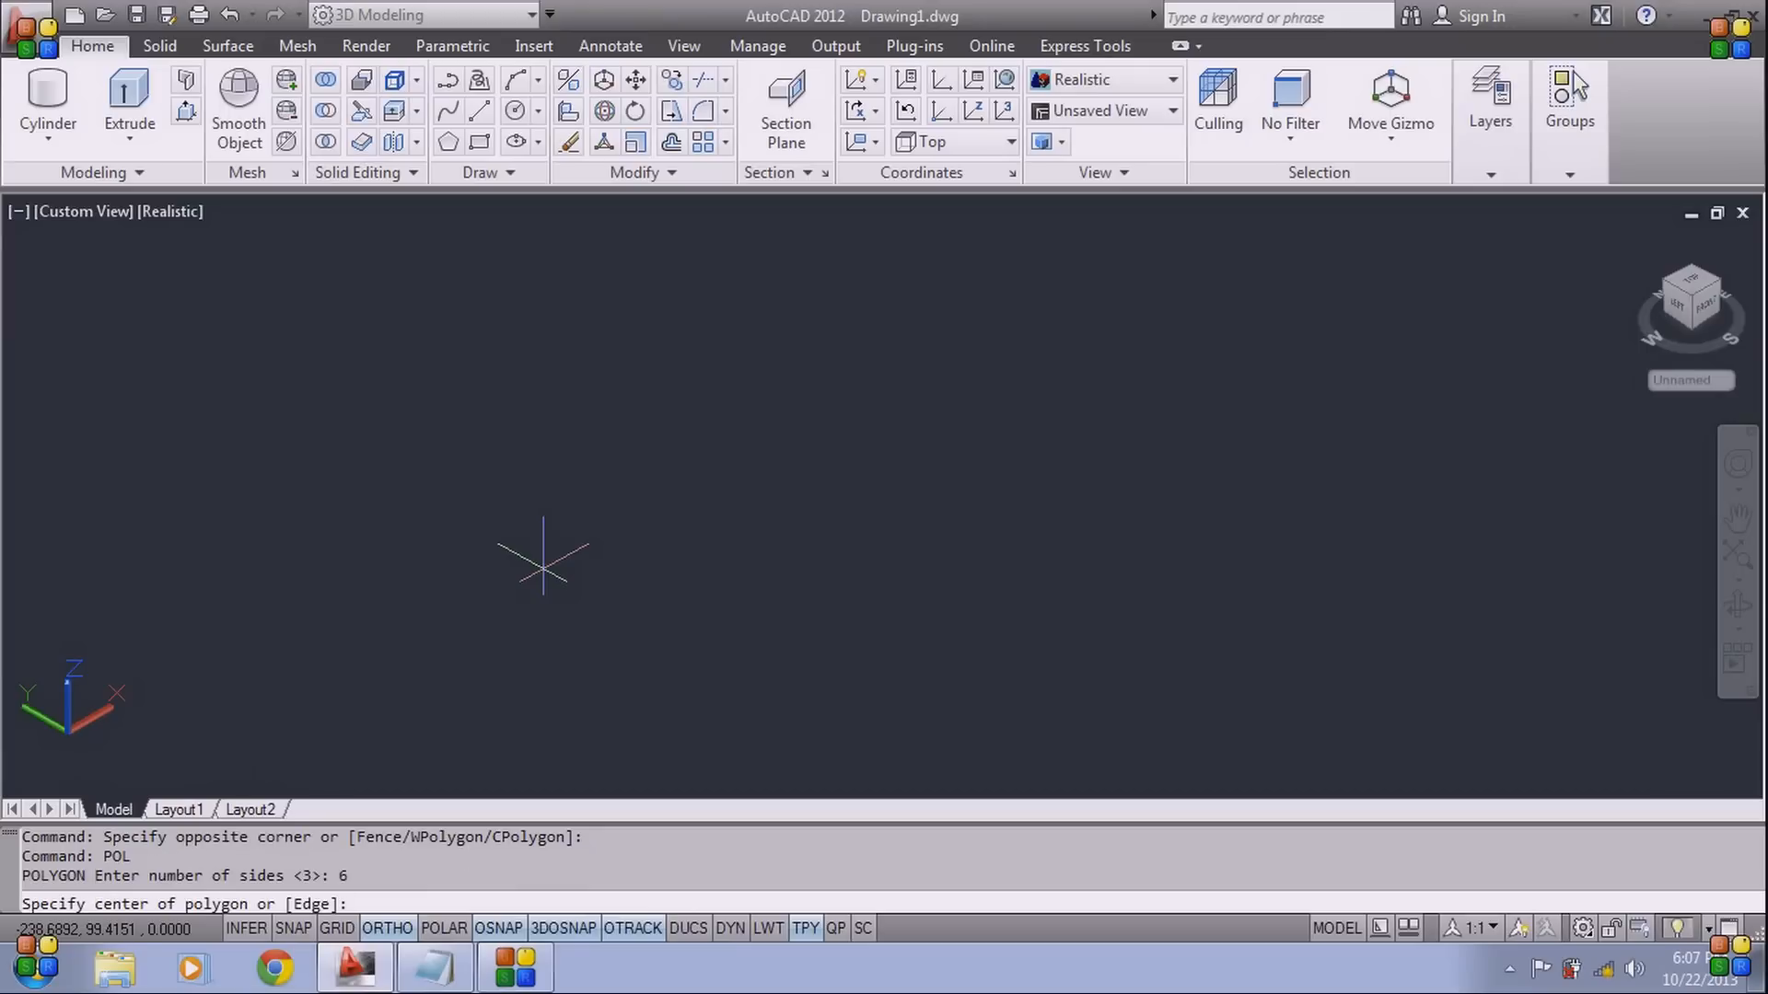
left_click(578, 503)
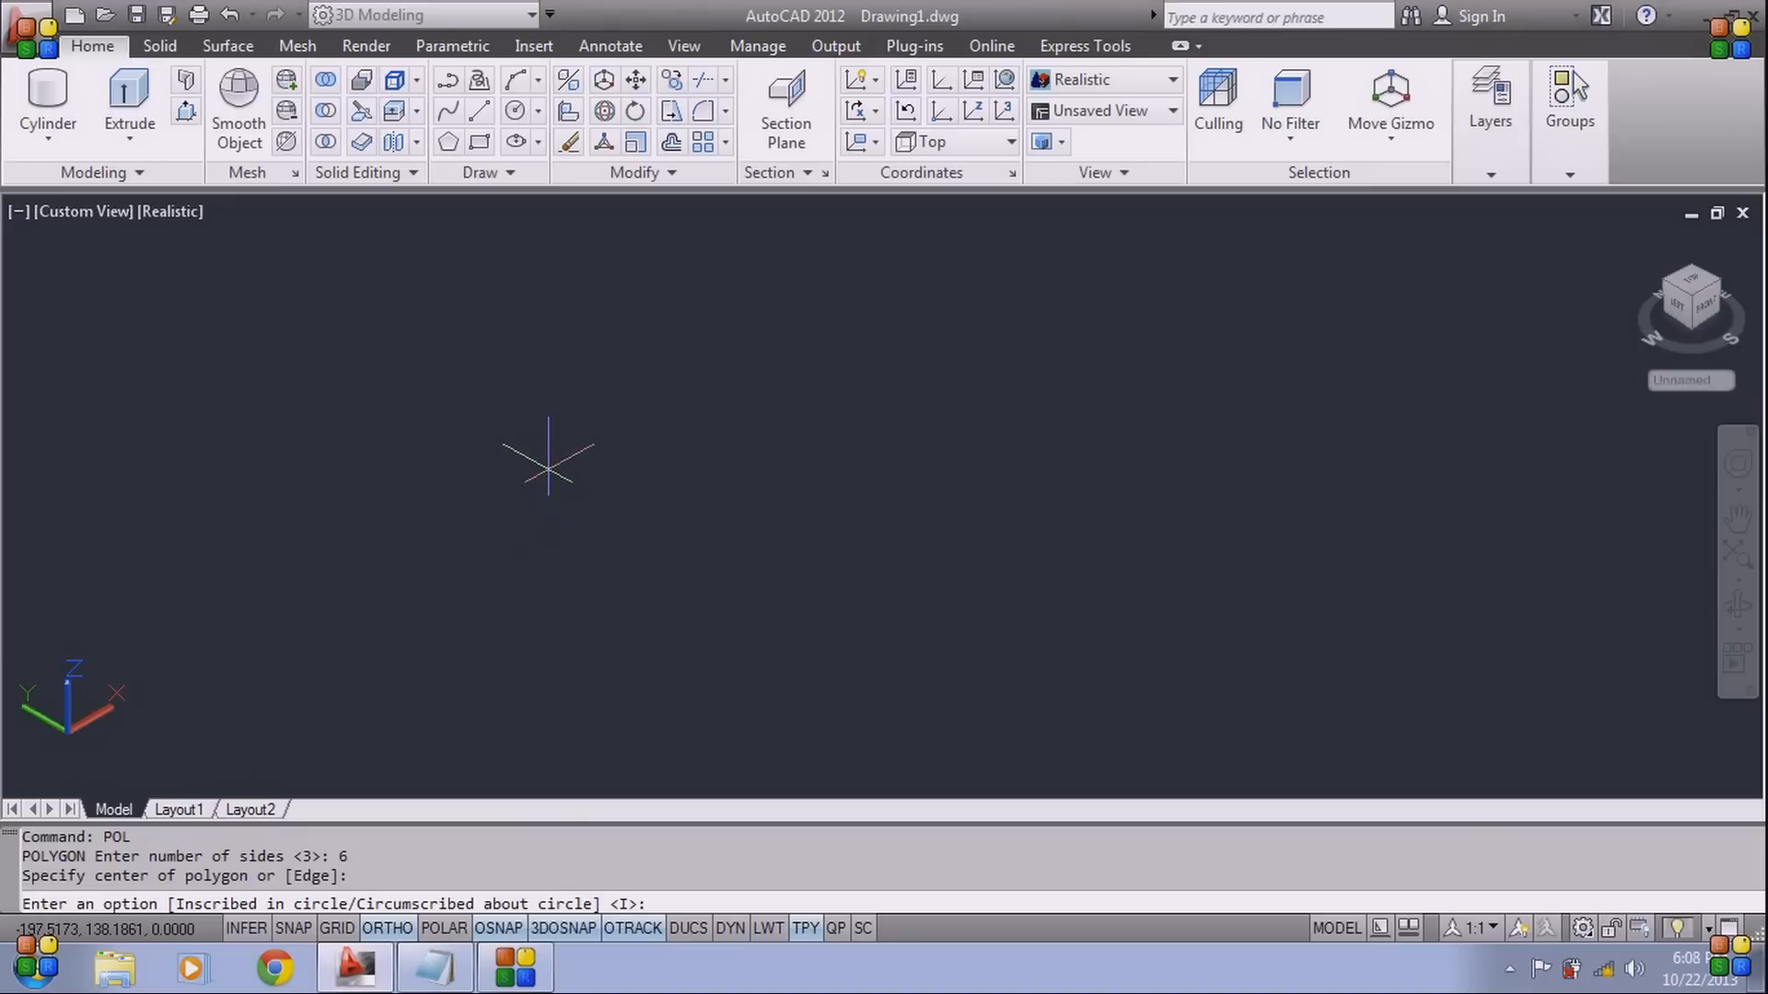
type("i")
key("Return")
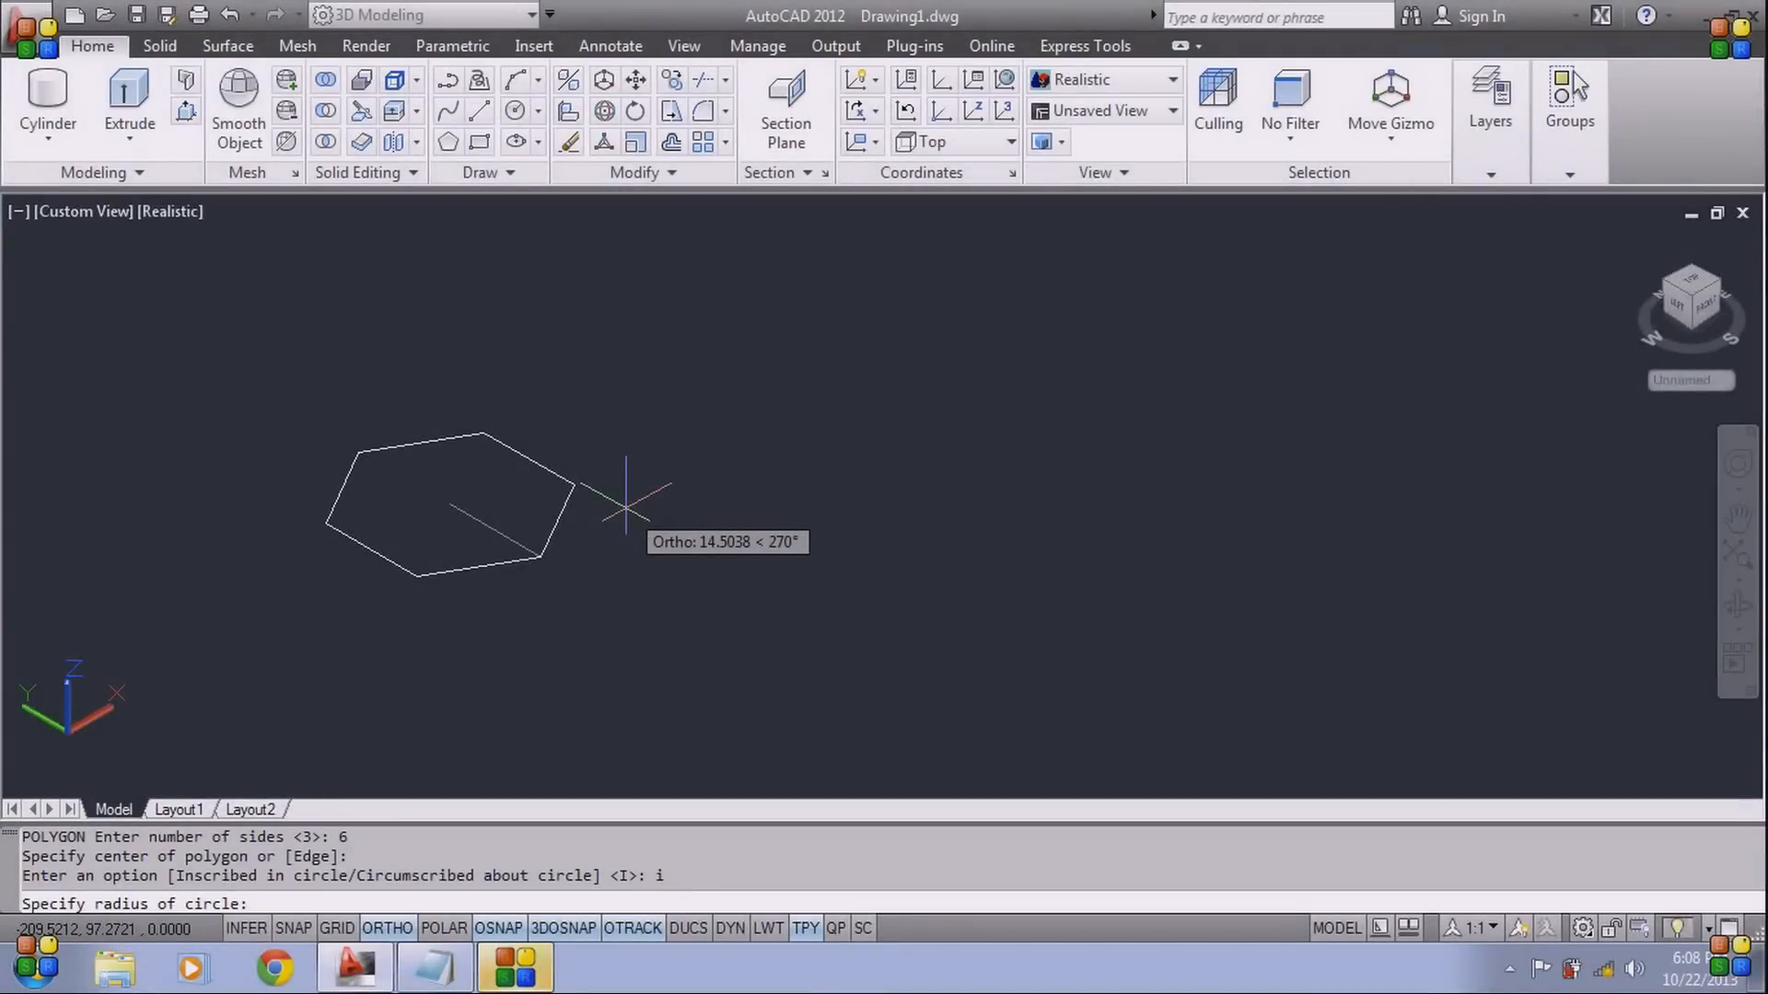
middle_click_drag(626, 506, 872, 512)
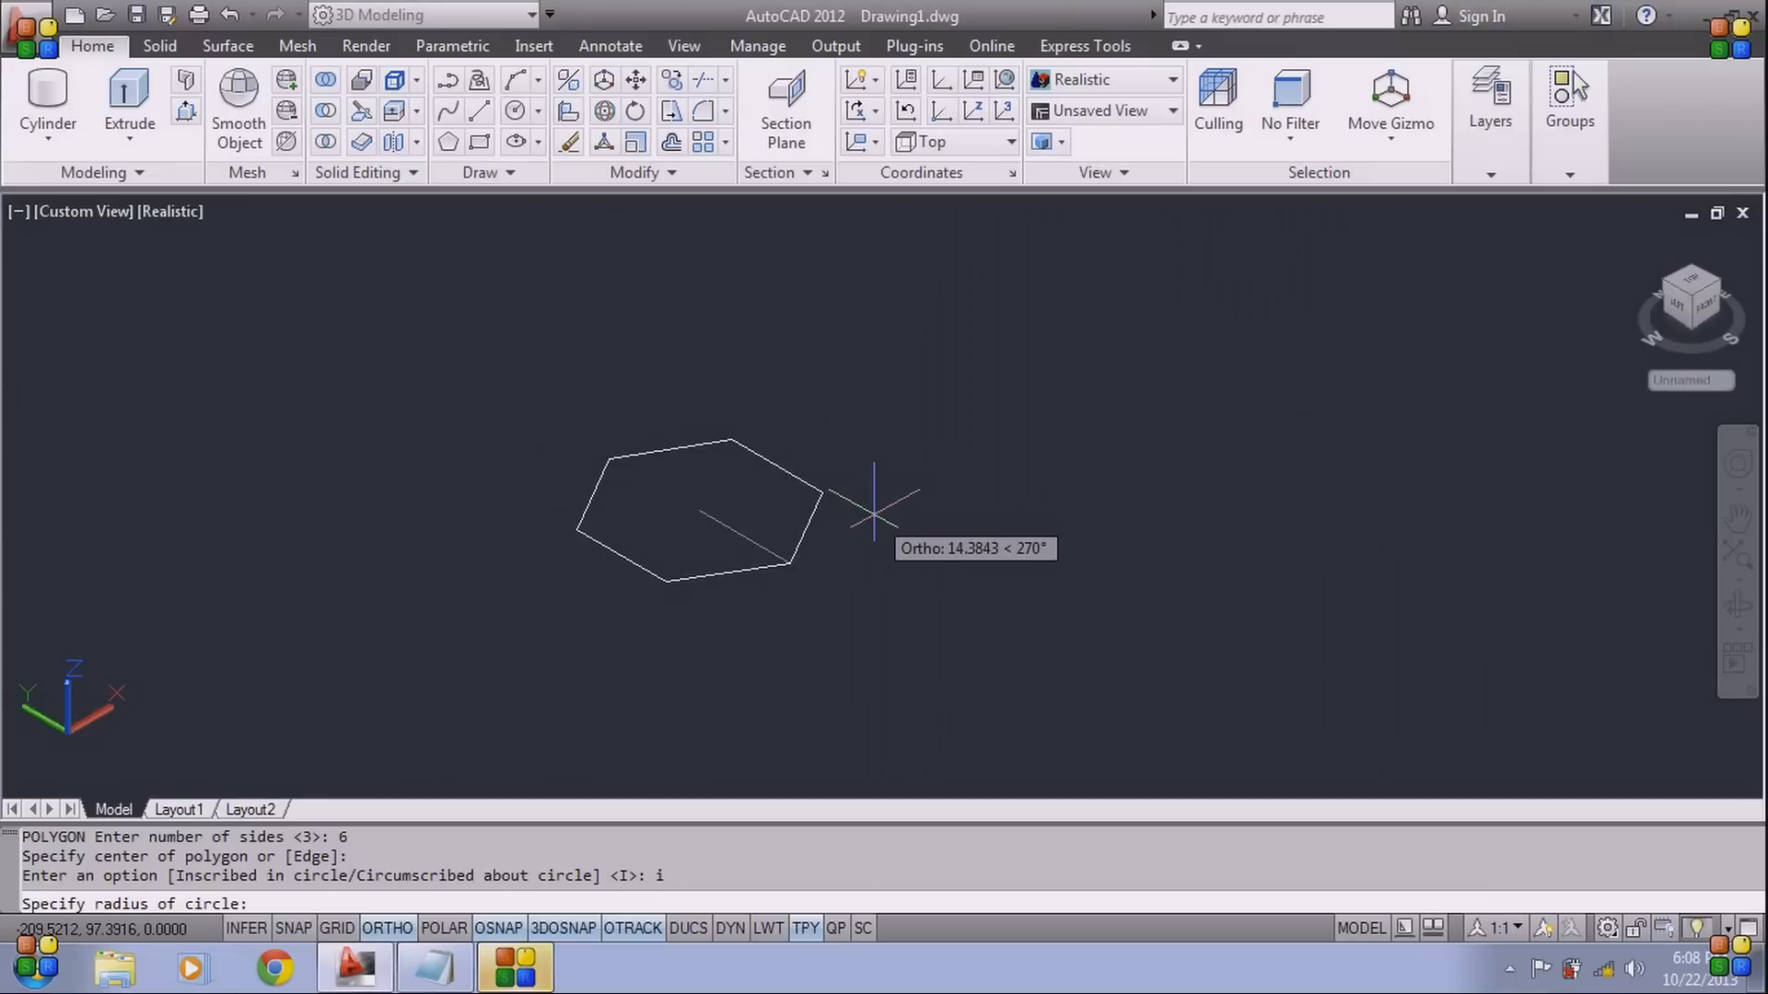
type("8")
key("Return")
Extrude the hexagon to a height of 8 as a solid
scroll(705, 516, "up", 3)
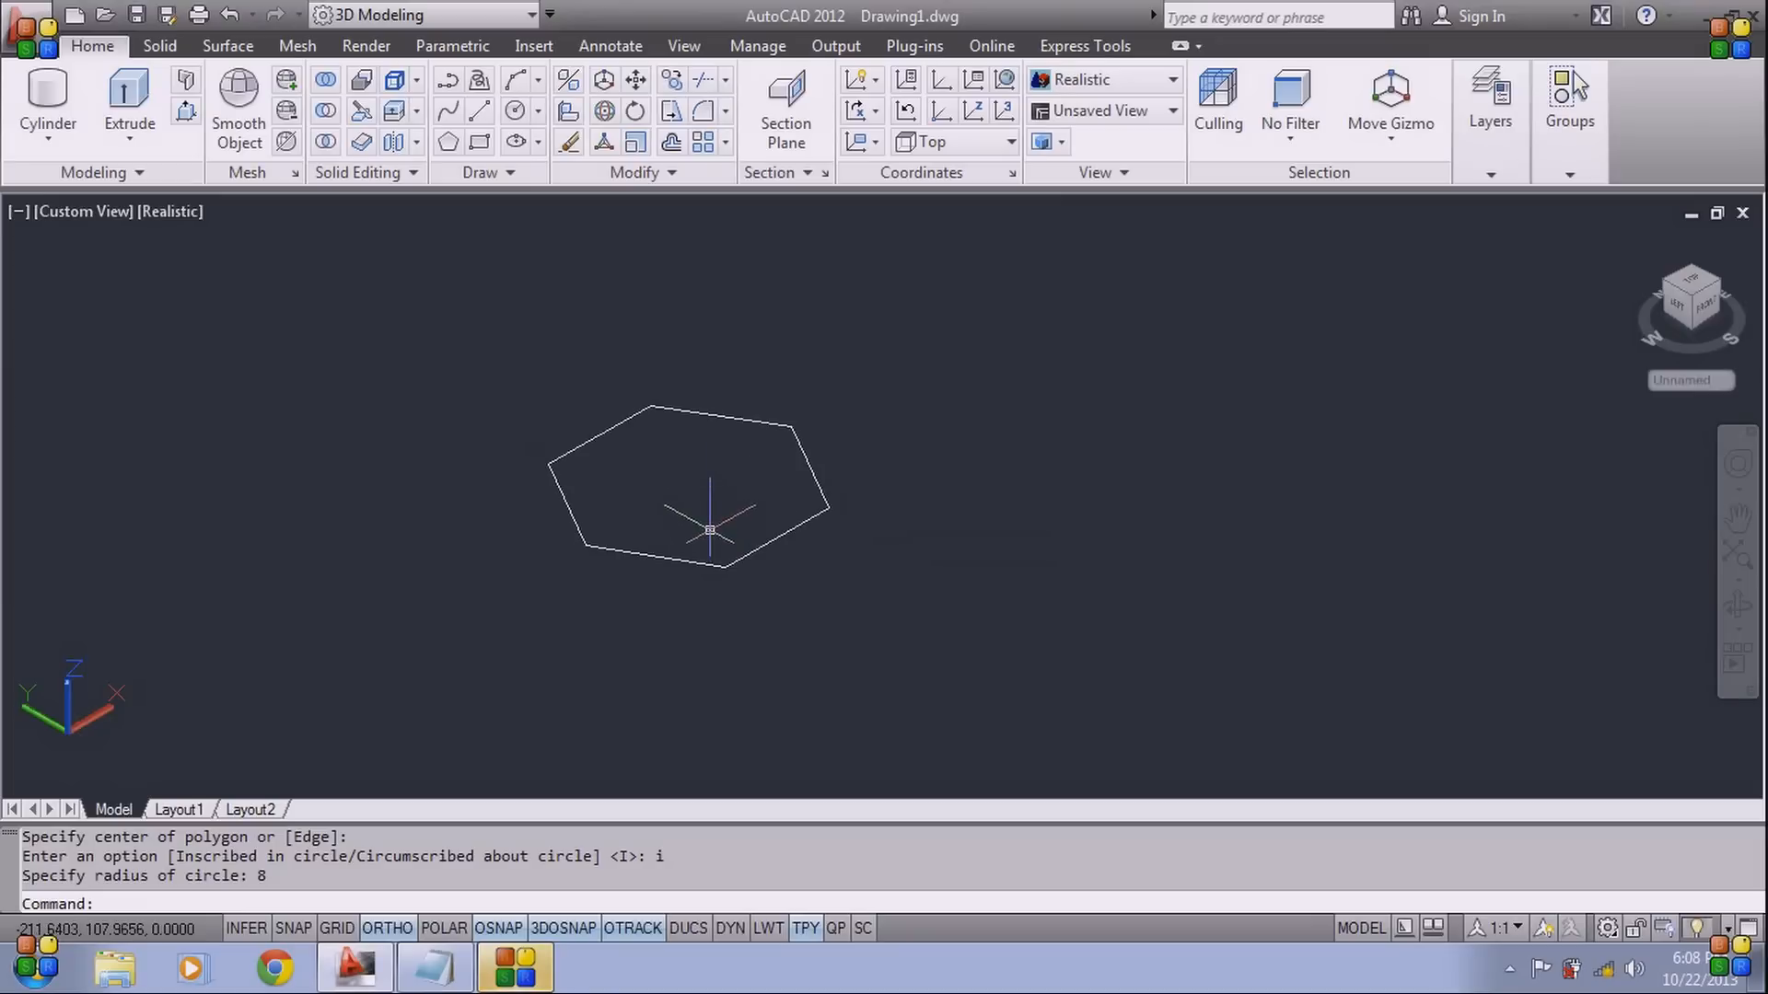
middle_click_drag(661, 496, 672, 534)
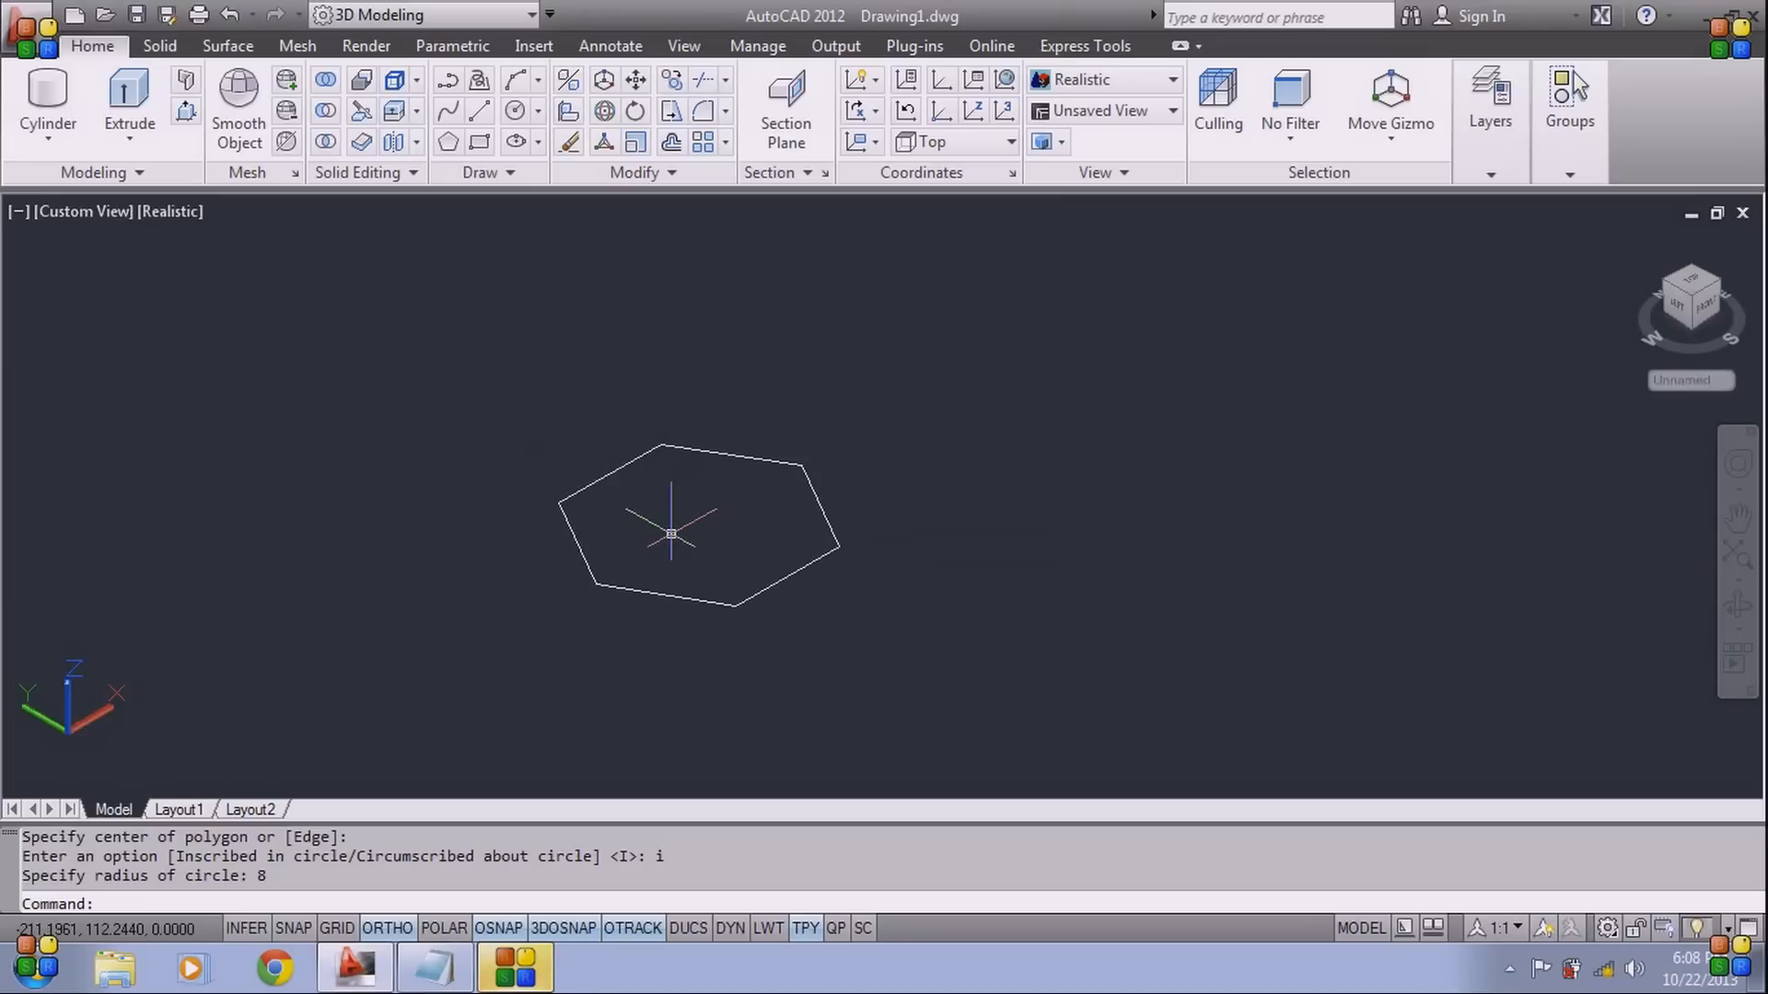
type("EX")
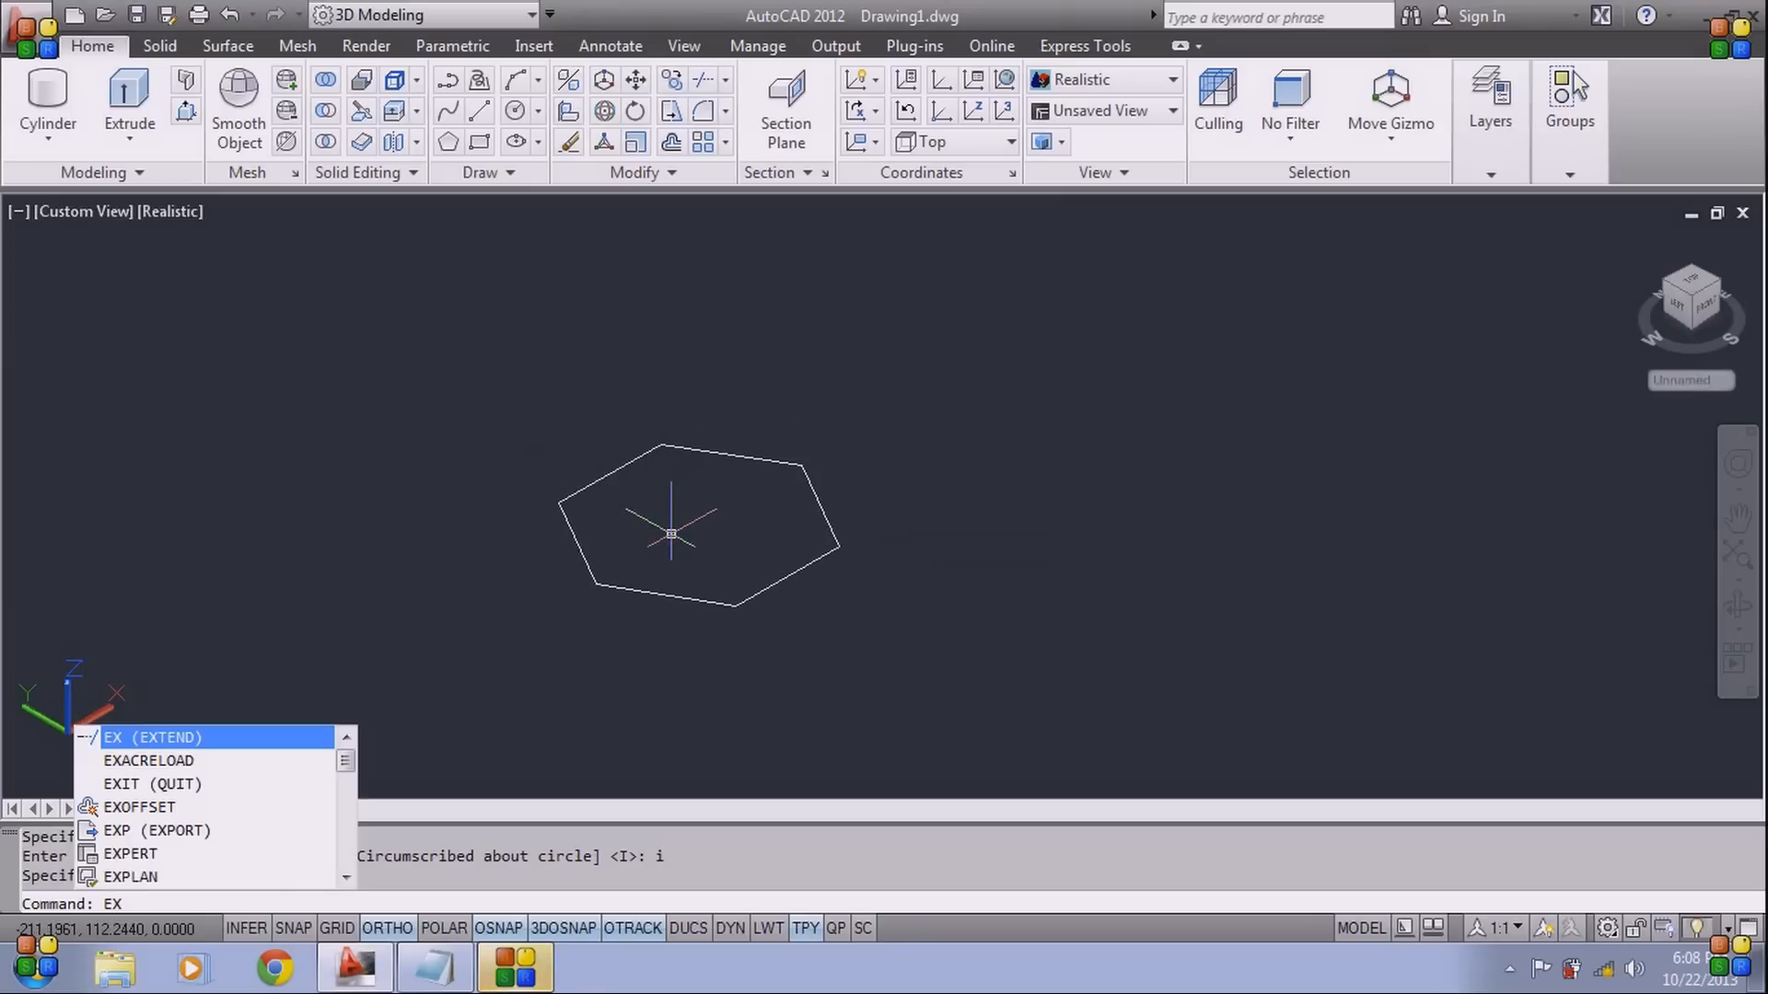
type("T")
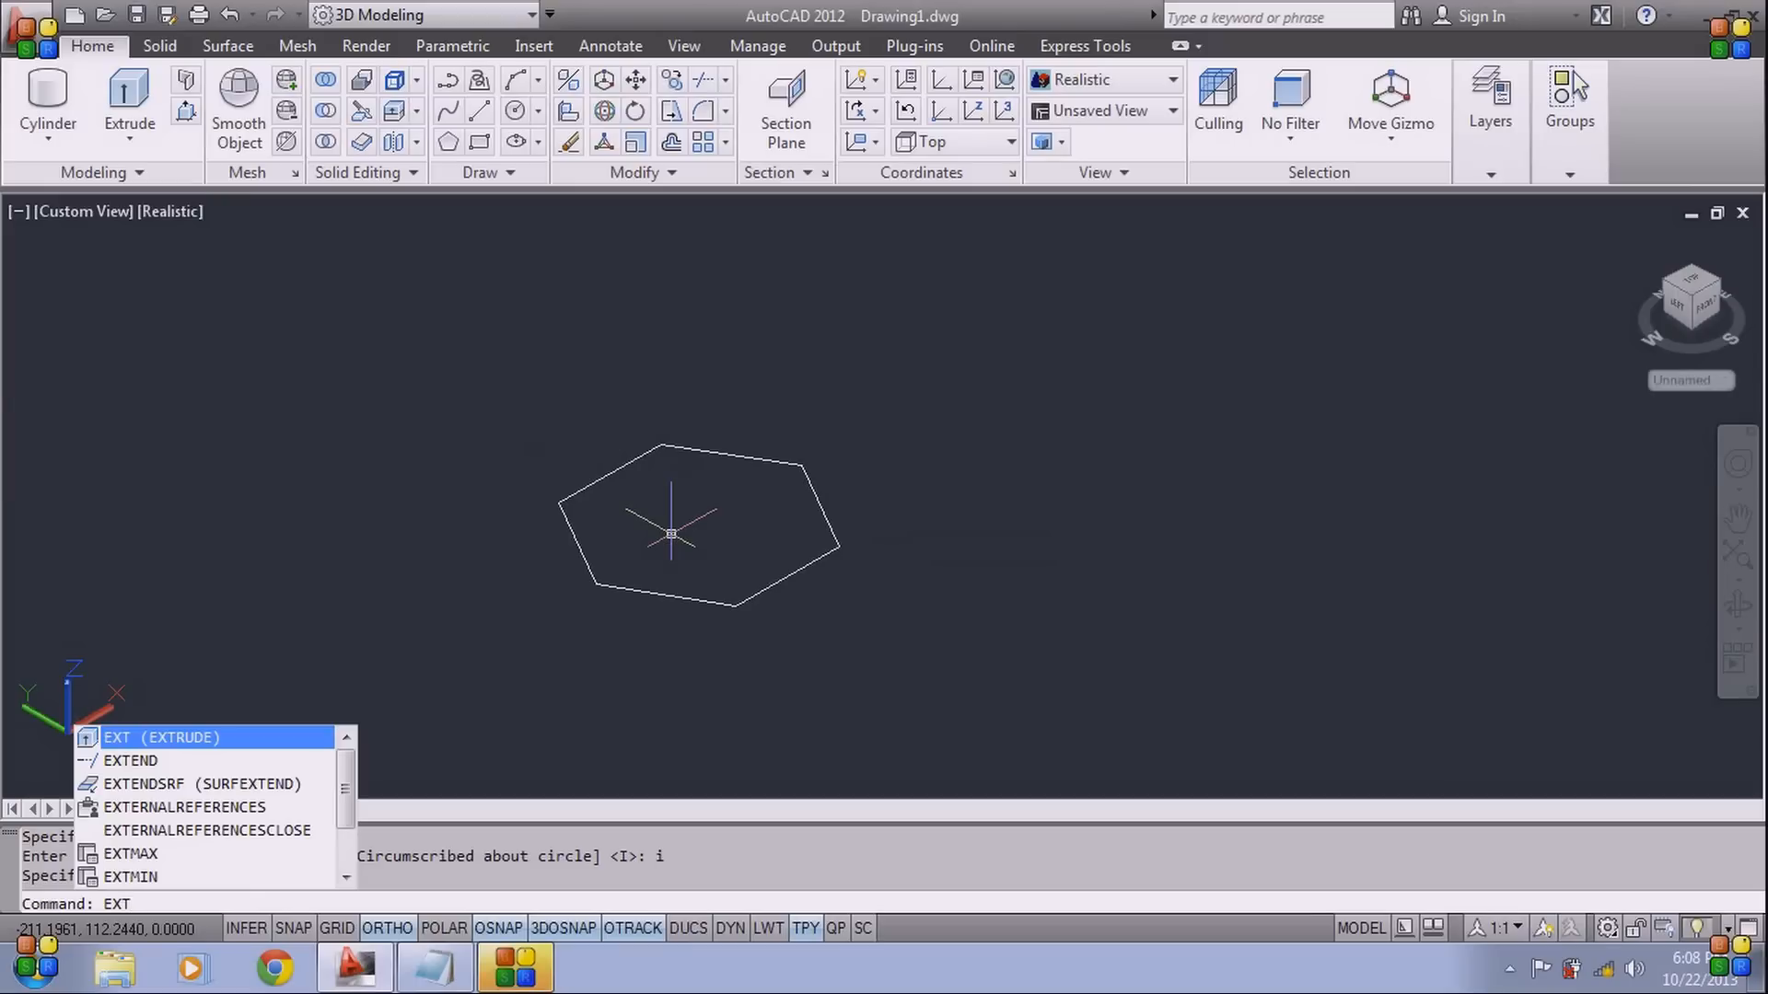
key("Return")
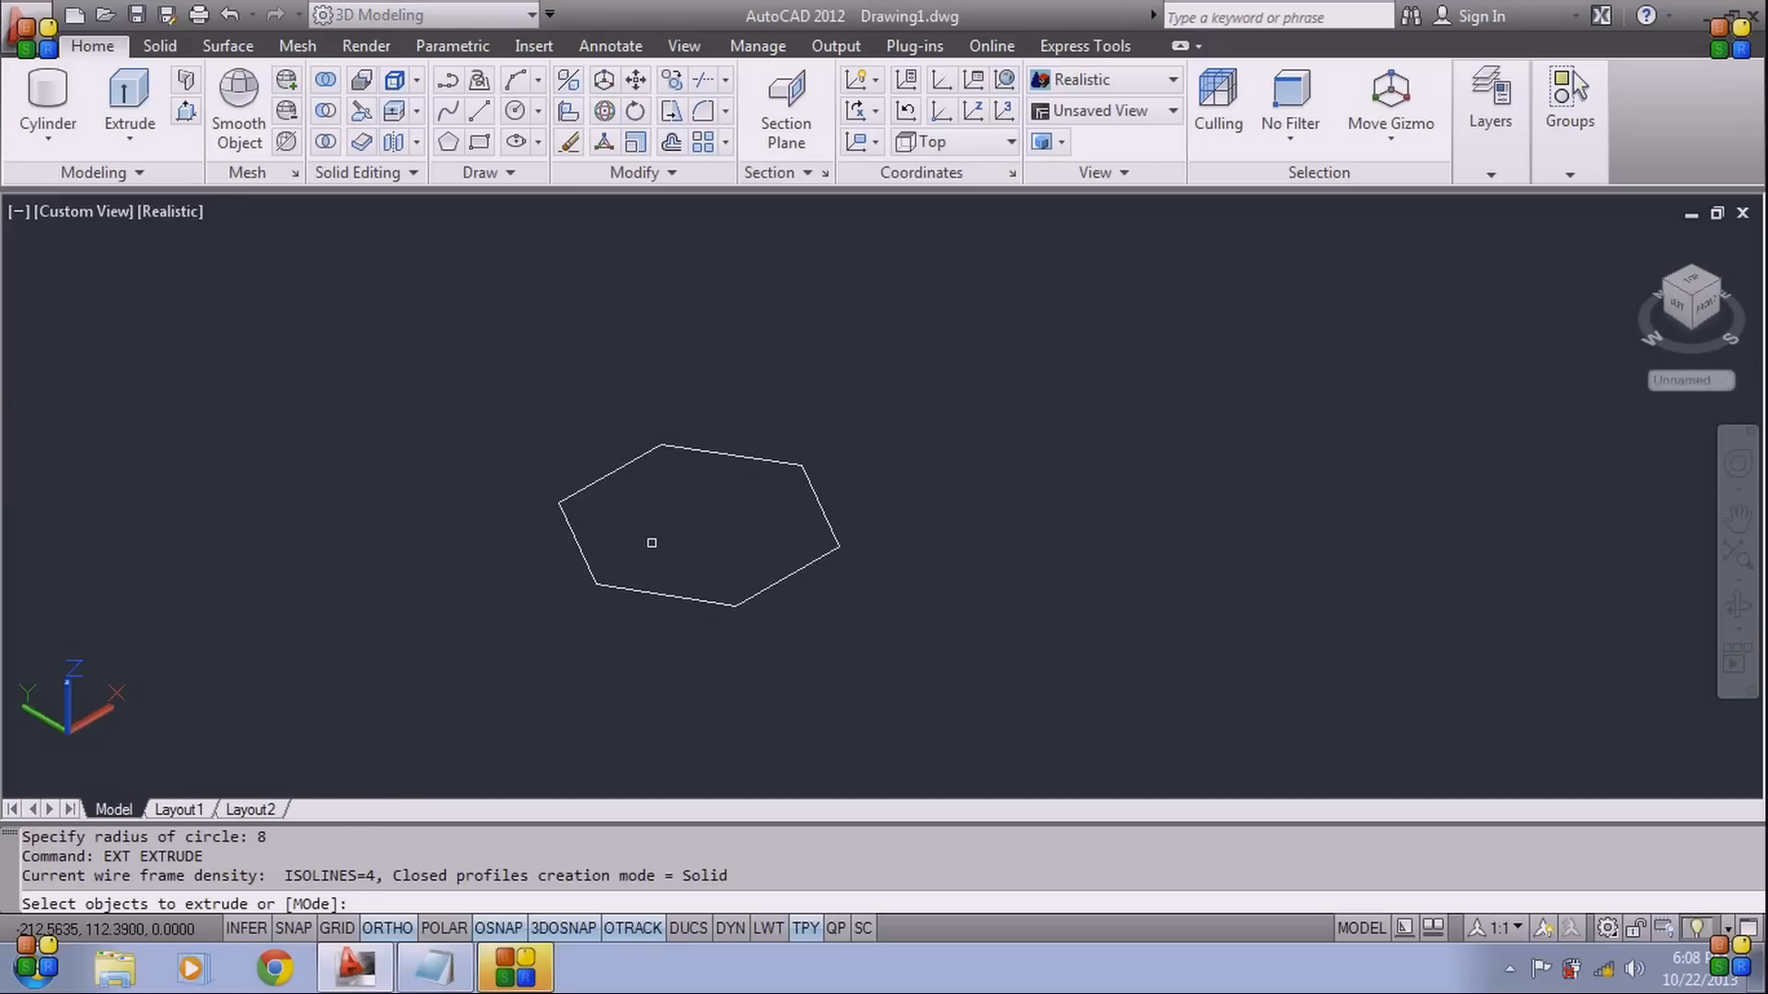
left_click(655, 593)
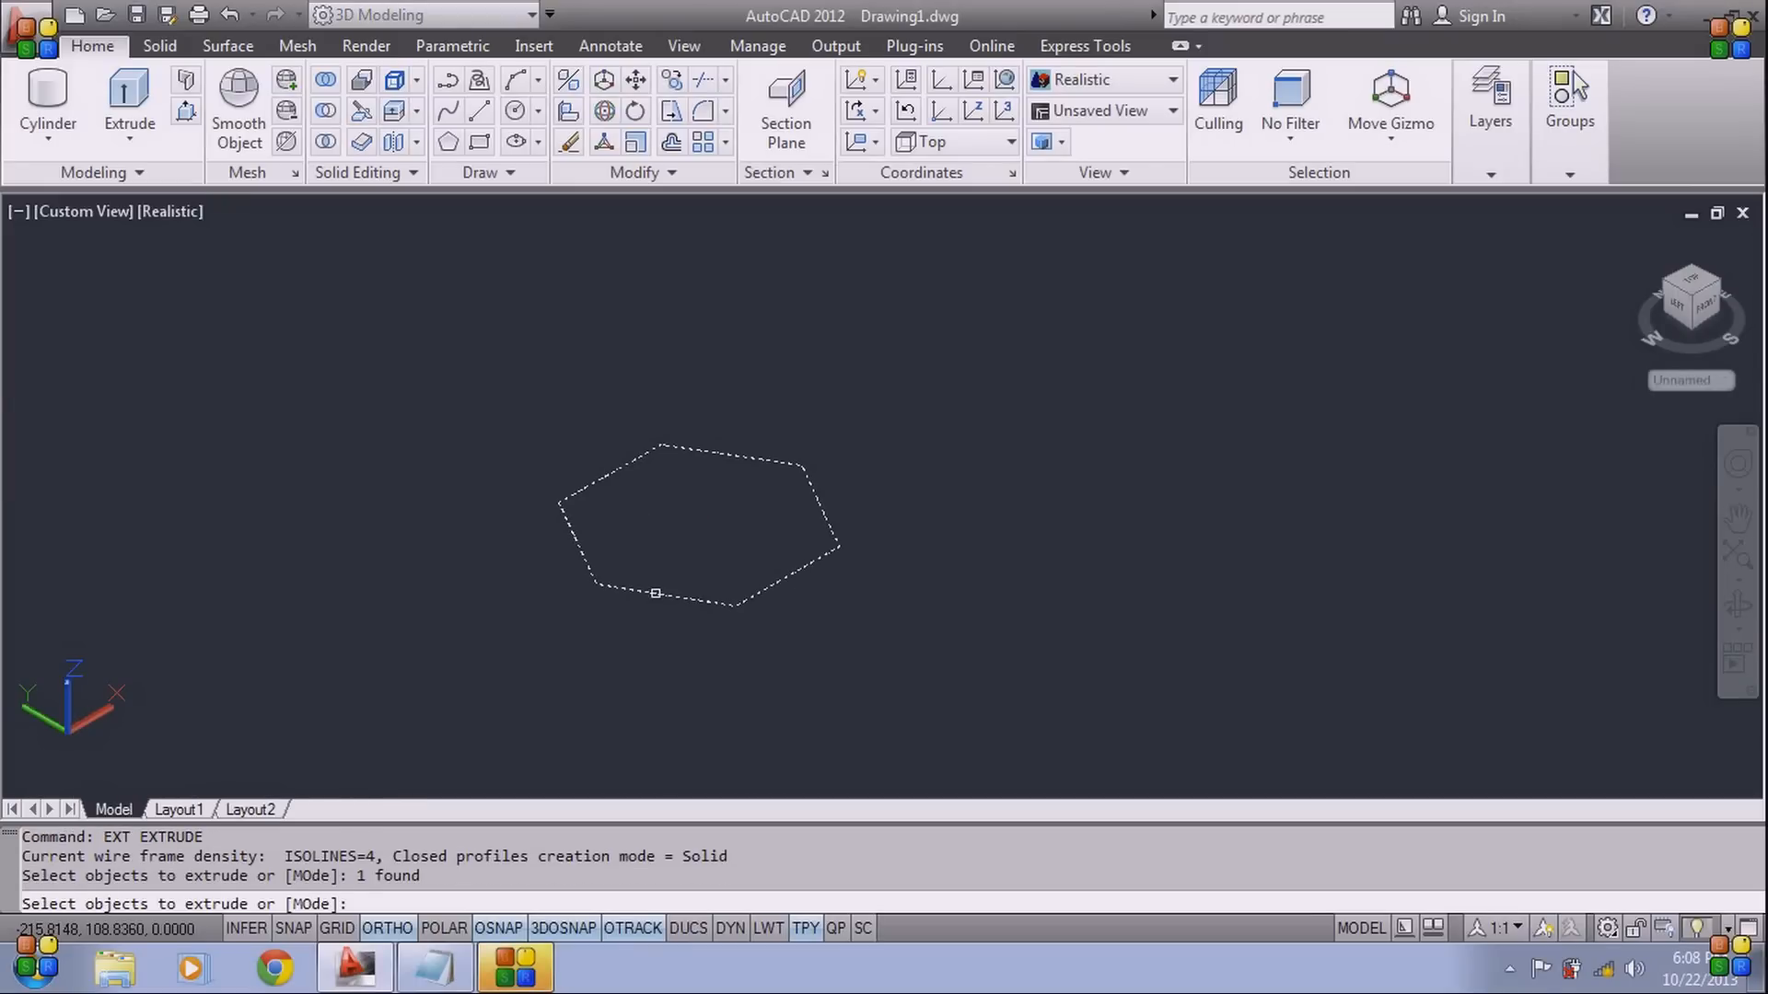
key("Return")
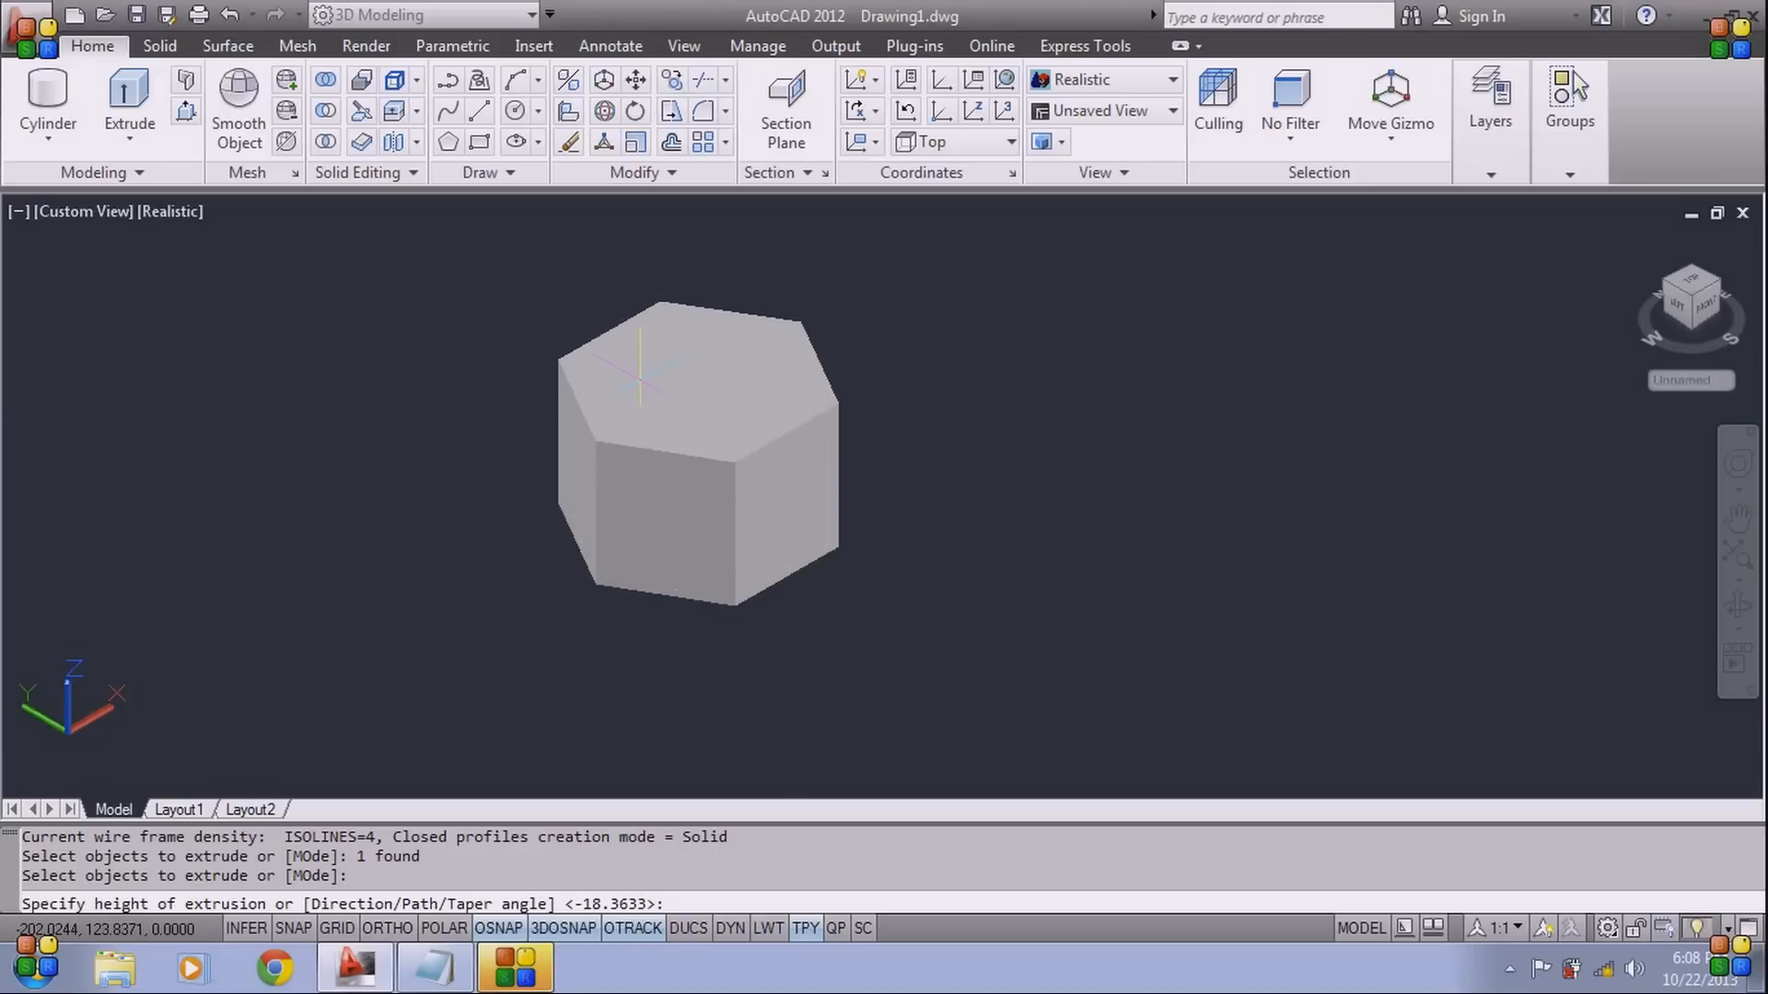
type("8")
key("Return")
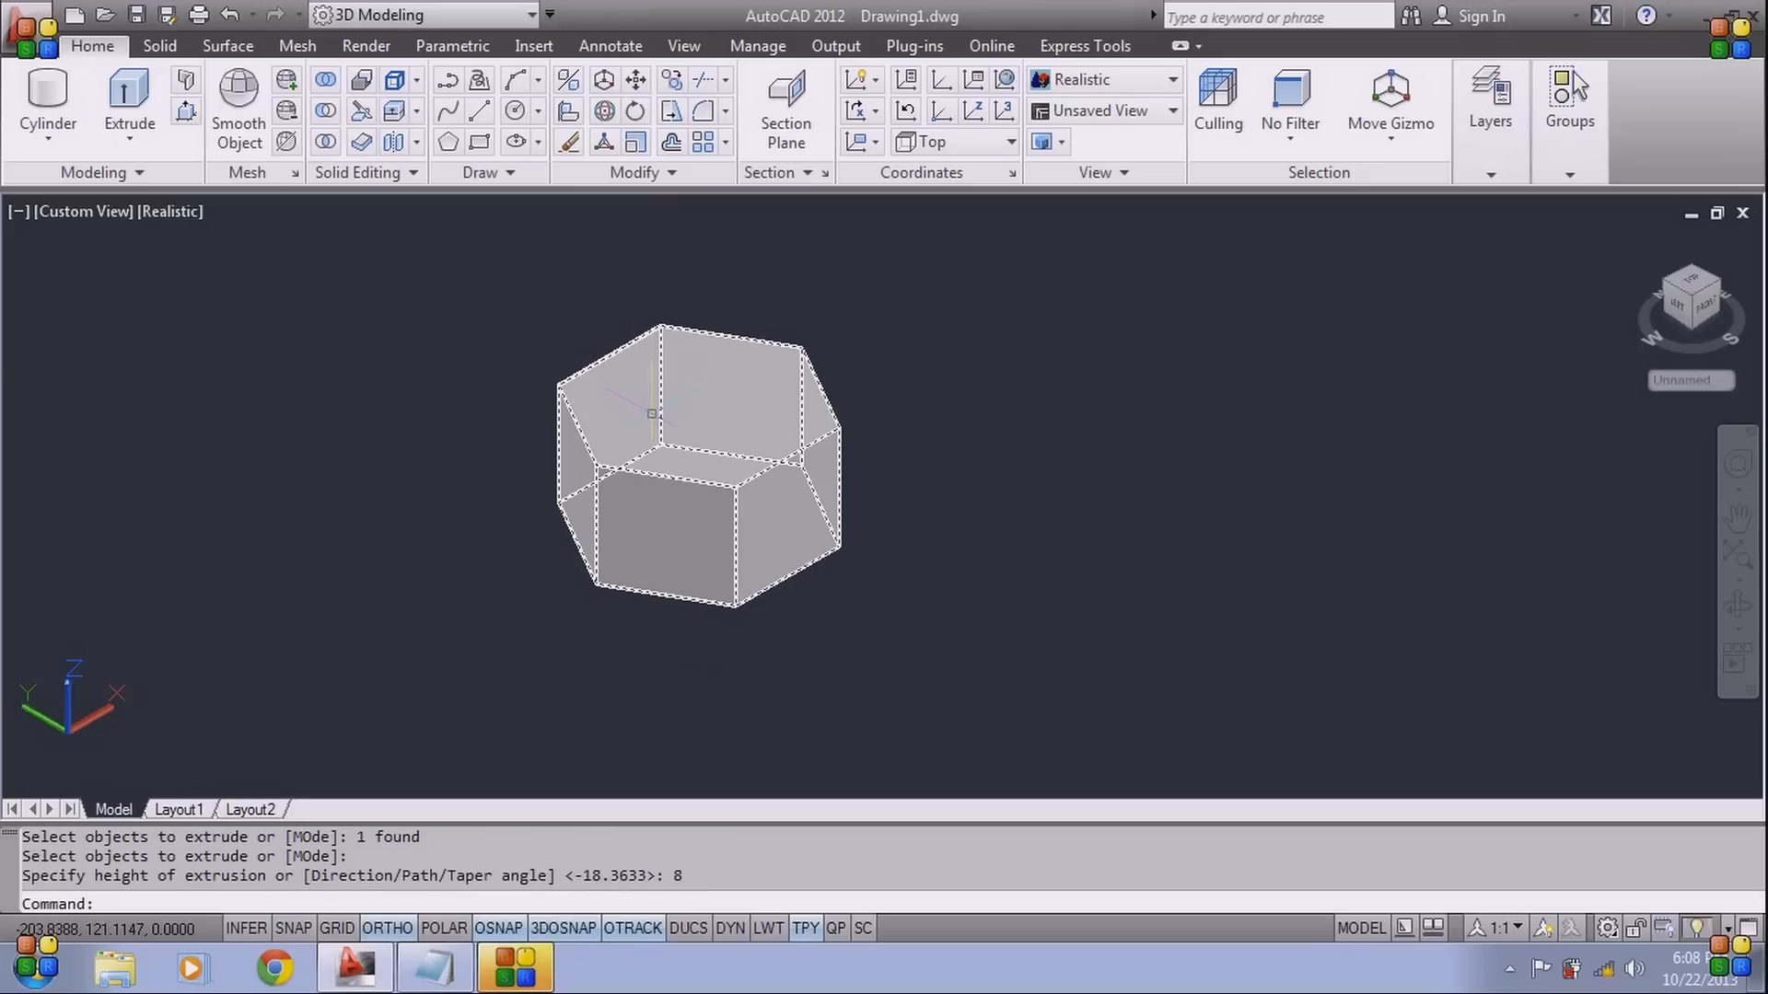
Change the visual style of the view to 2D Wireframe
middle_click_drag(649, 396, 555, 407)
scroll(559, 489, "up", 2)
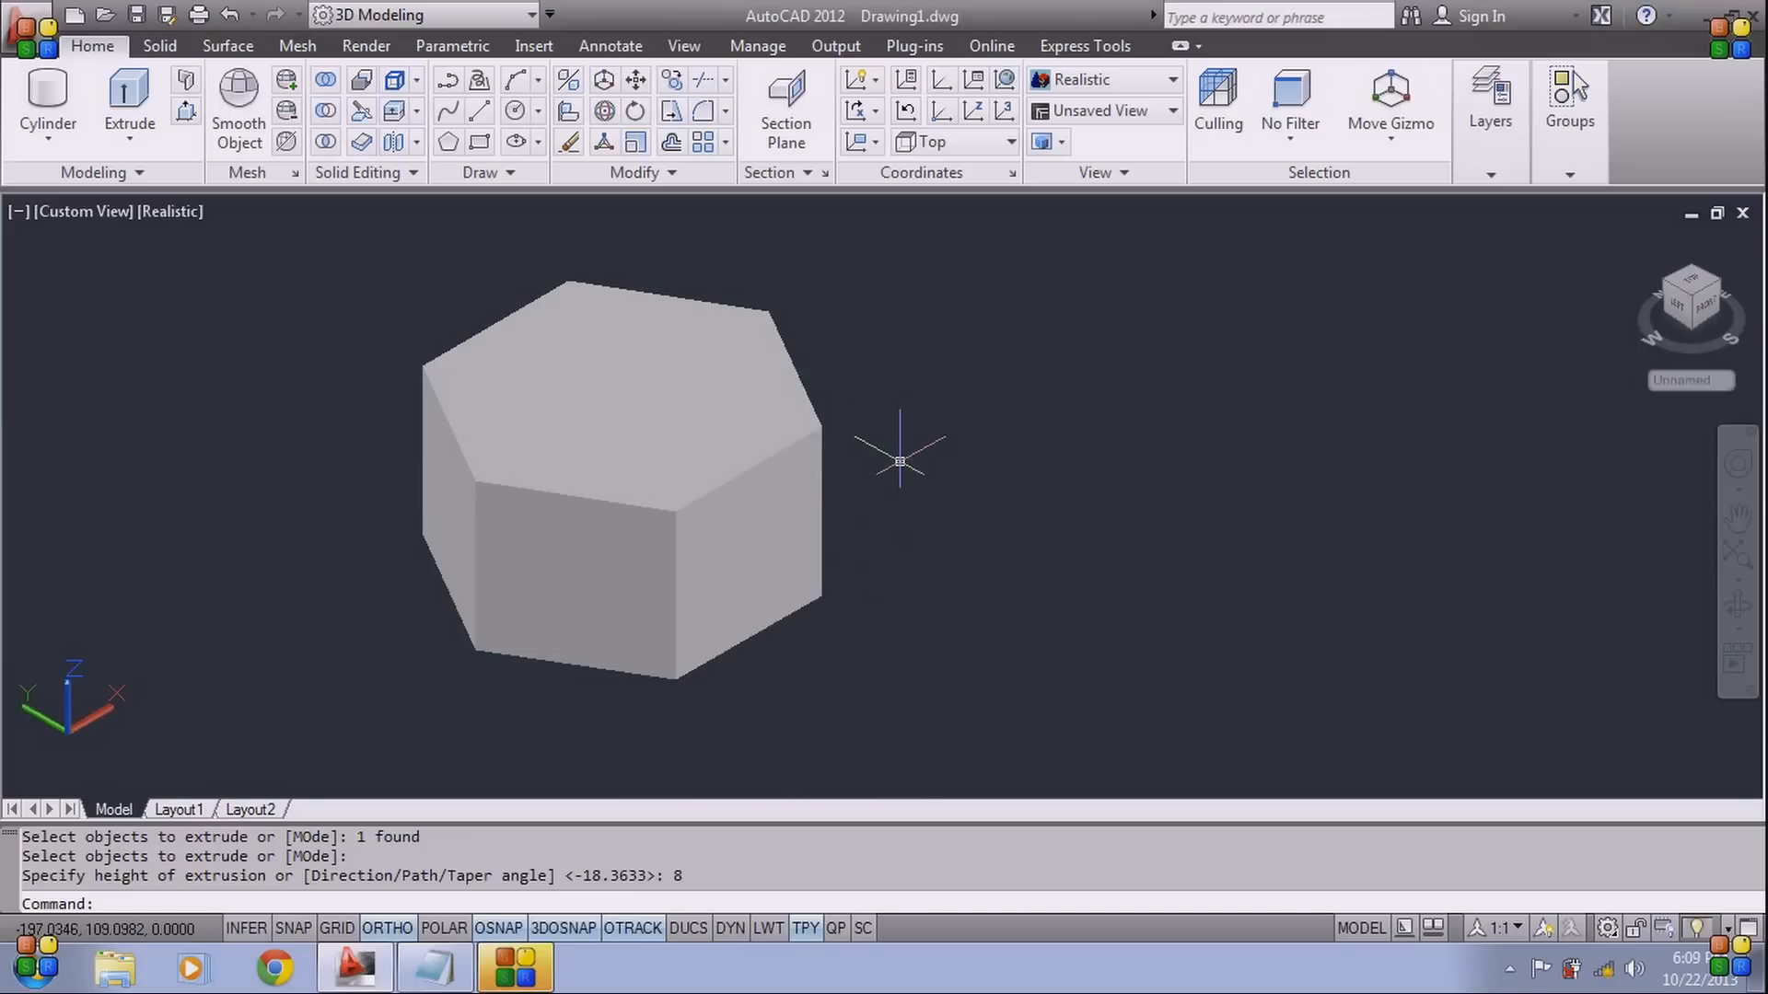
type("VS")
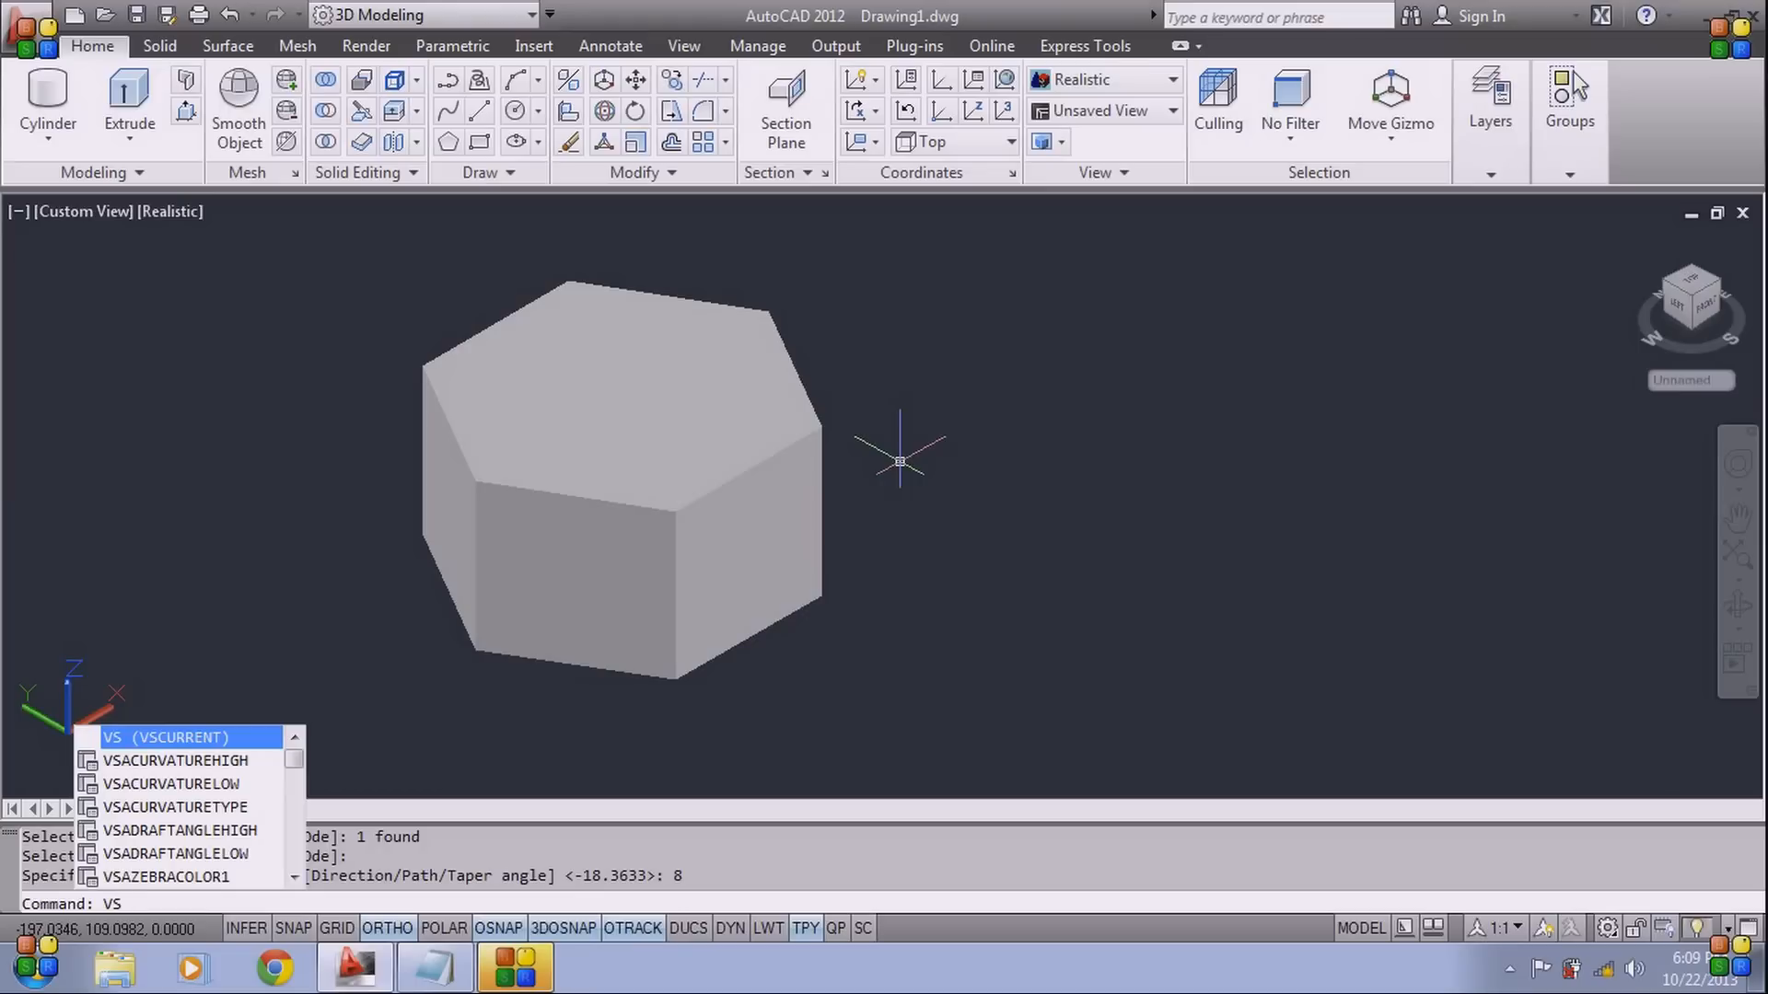
key("Return")
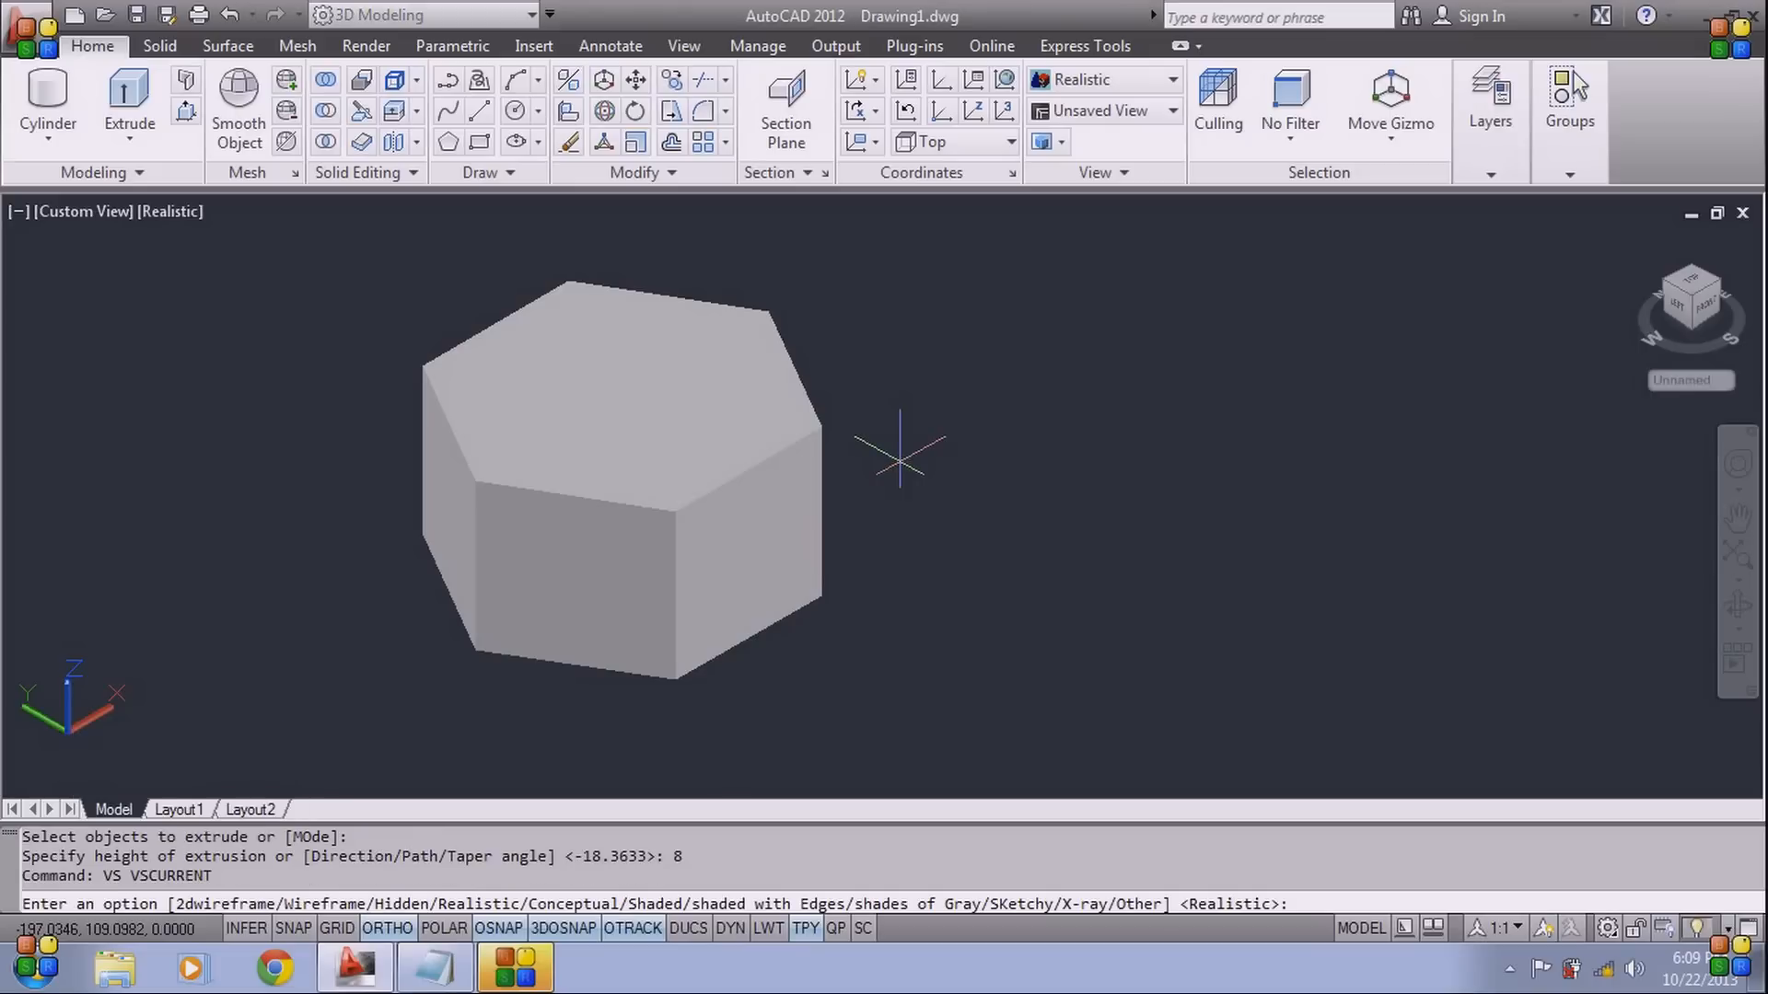
type("2d")
key("Return")
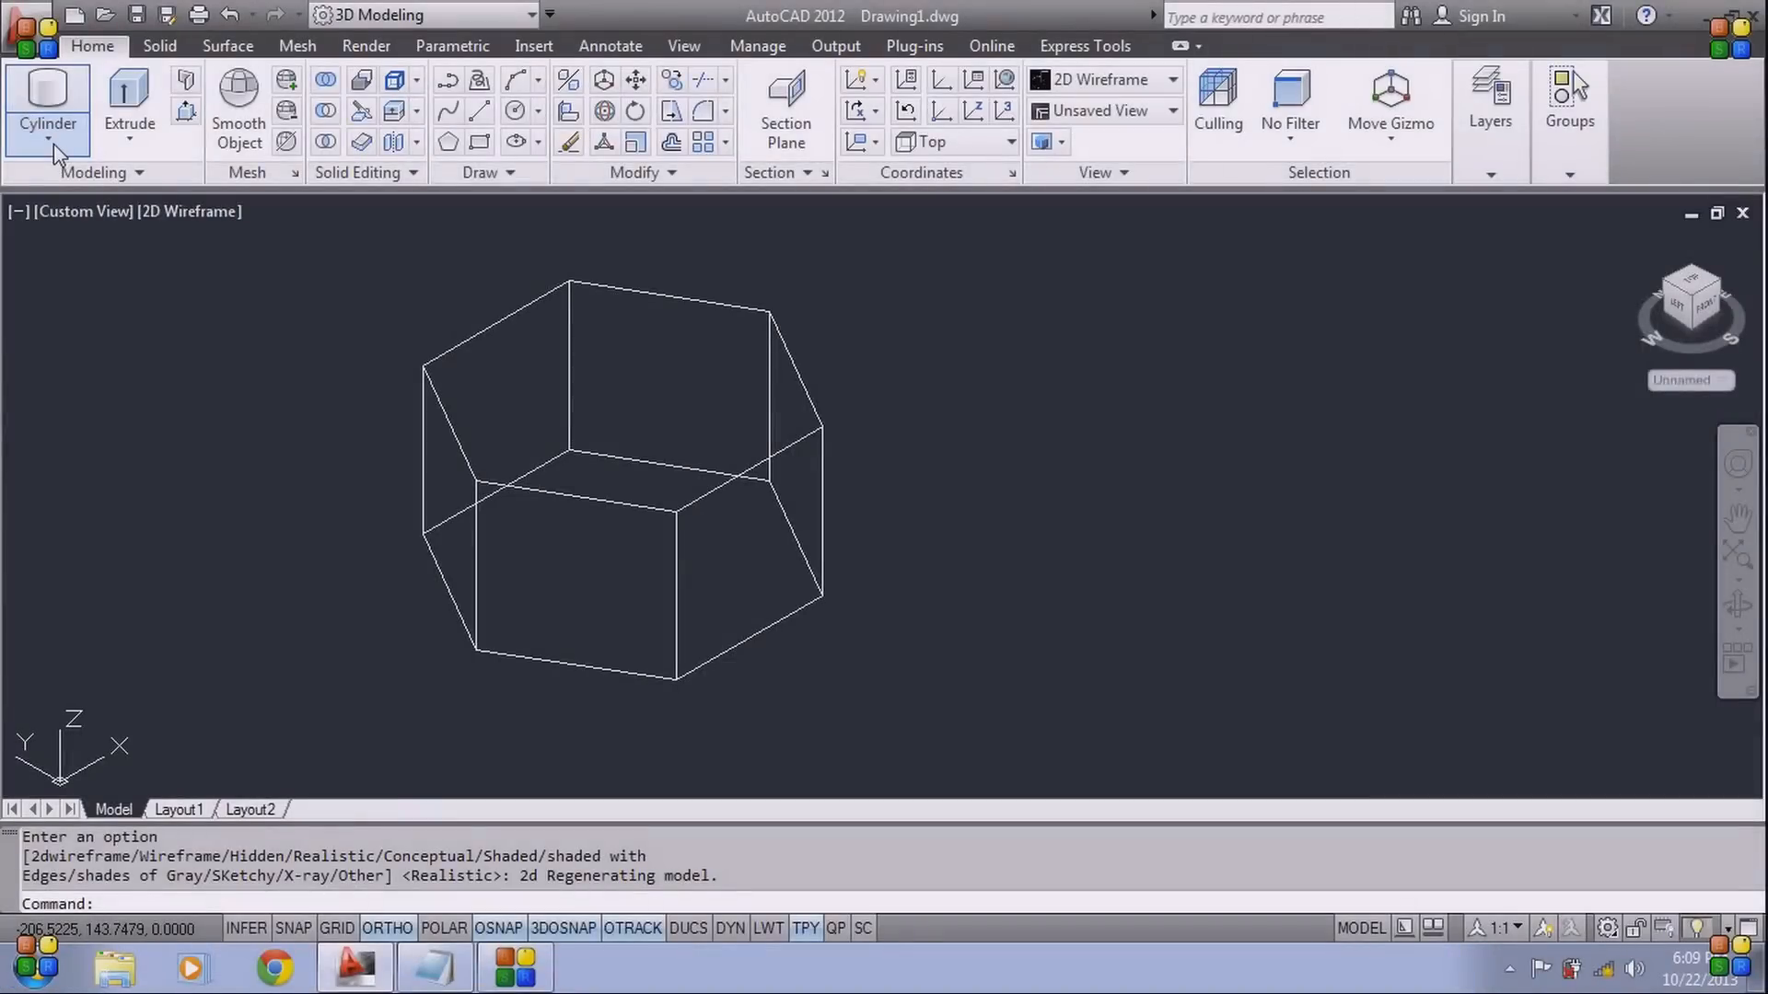
Create a sphere centred midway between two opposite top corners of the hexagonal prism, with its radius reaching the midpoint of a front bottom edge
left_click(54, 143)
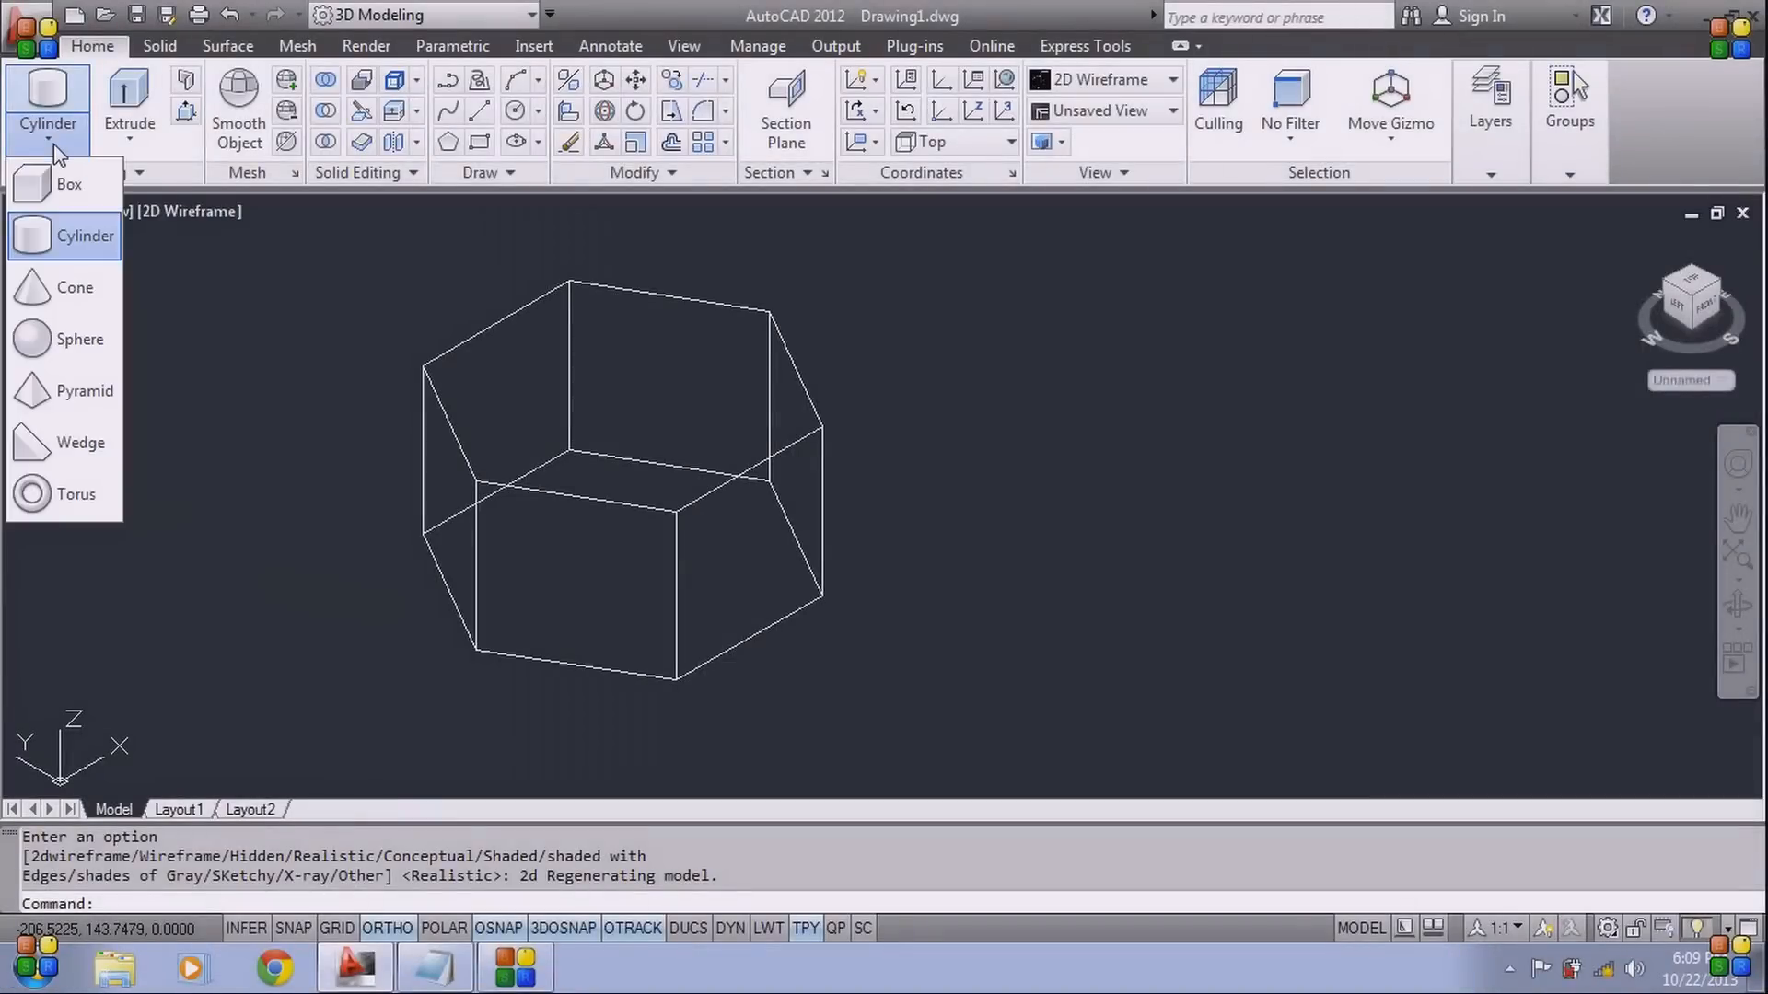
left_click(81, 338)
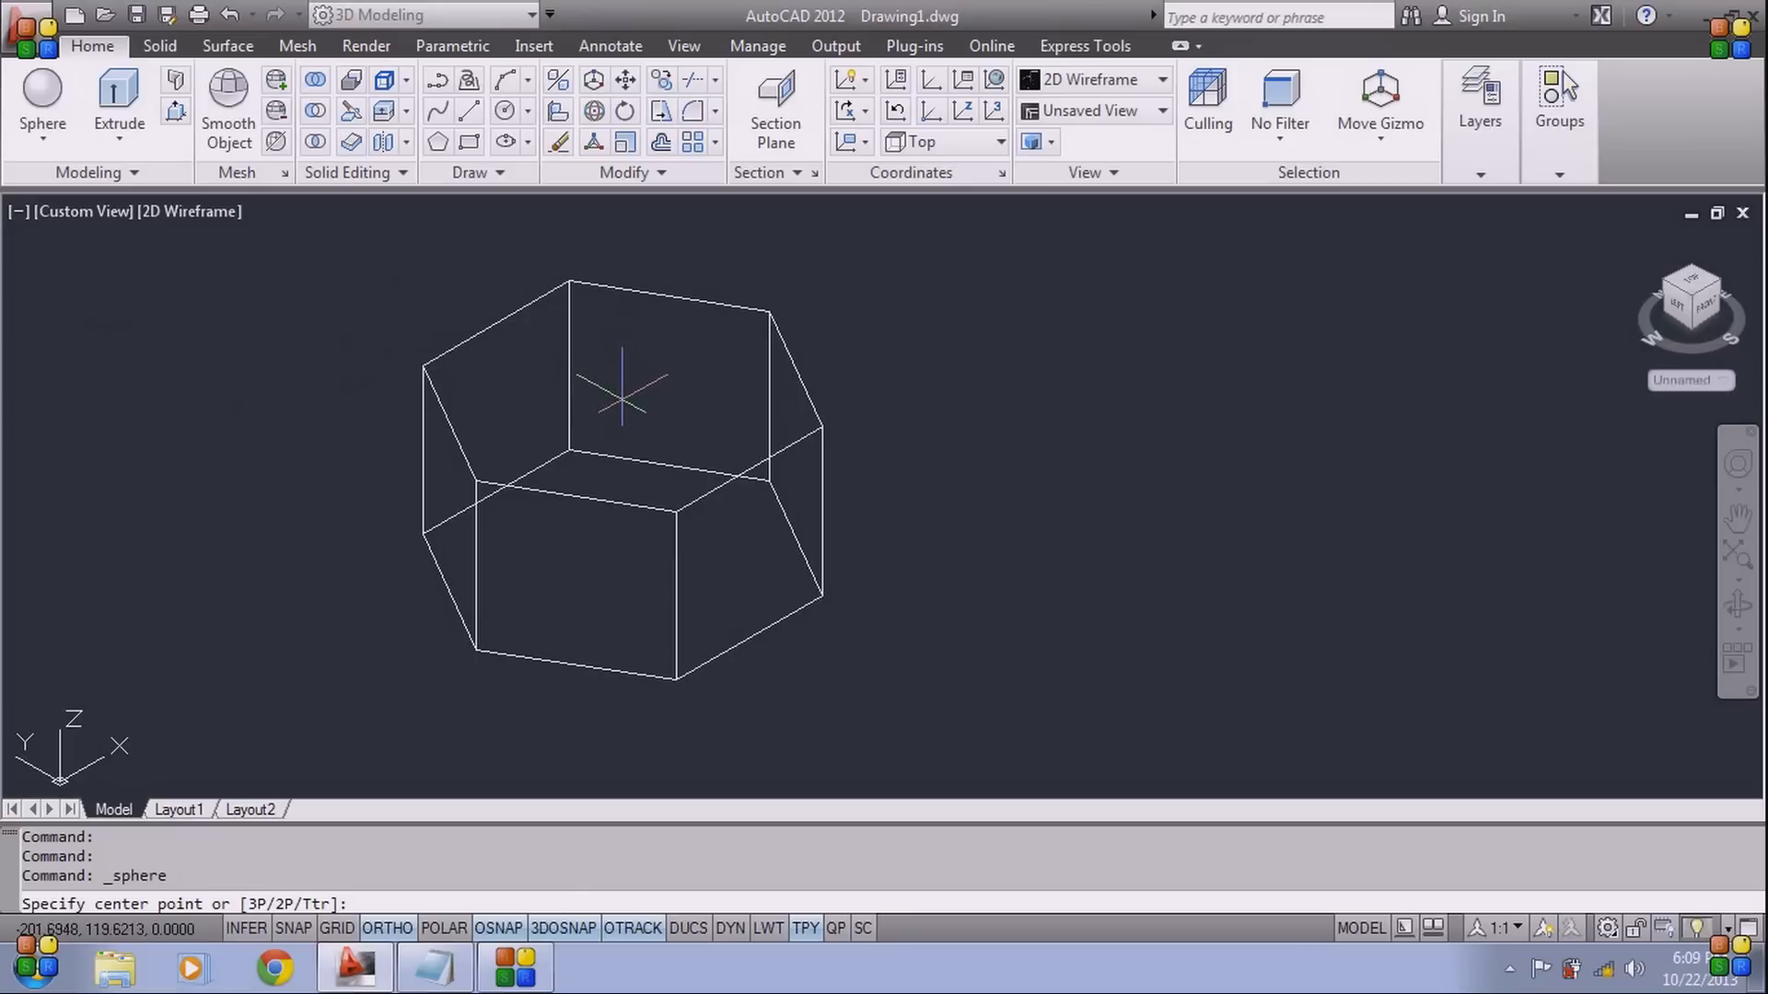
type("m2p")
key("Return")
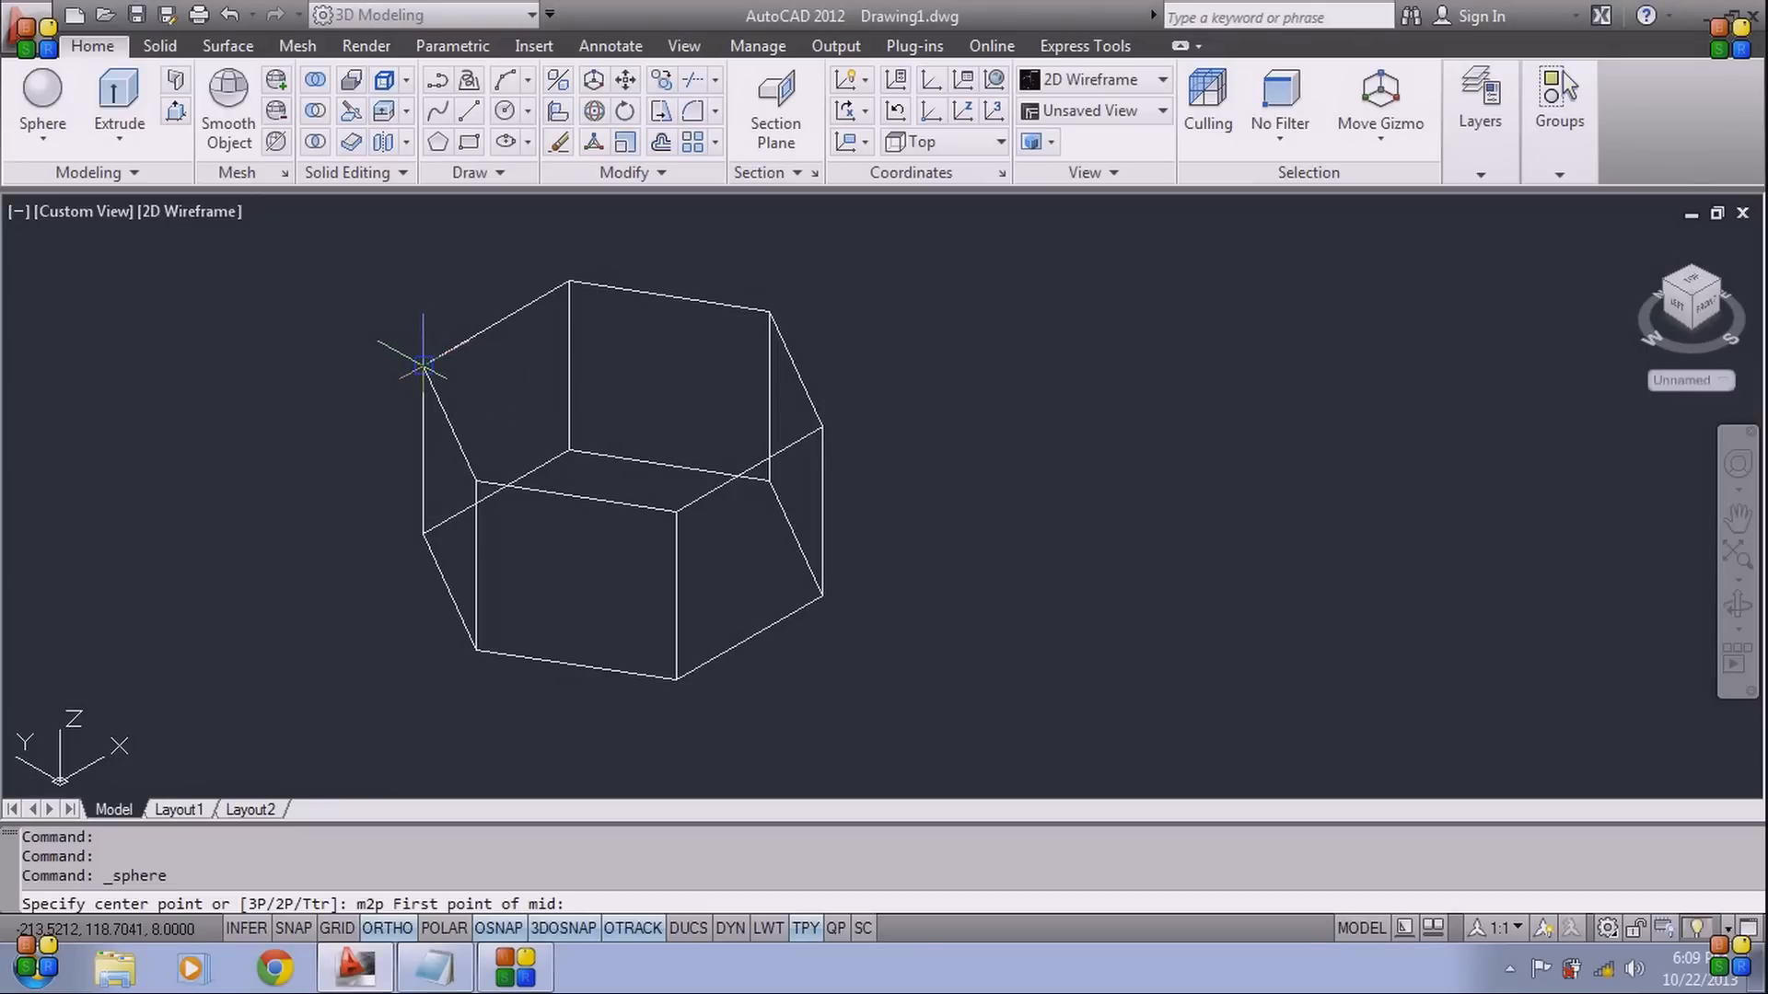
left_click(423, 365)
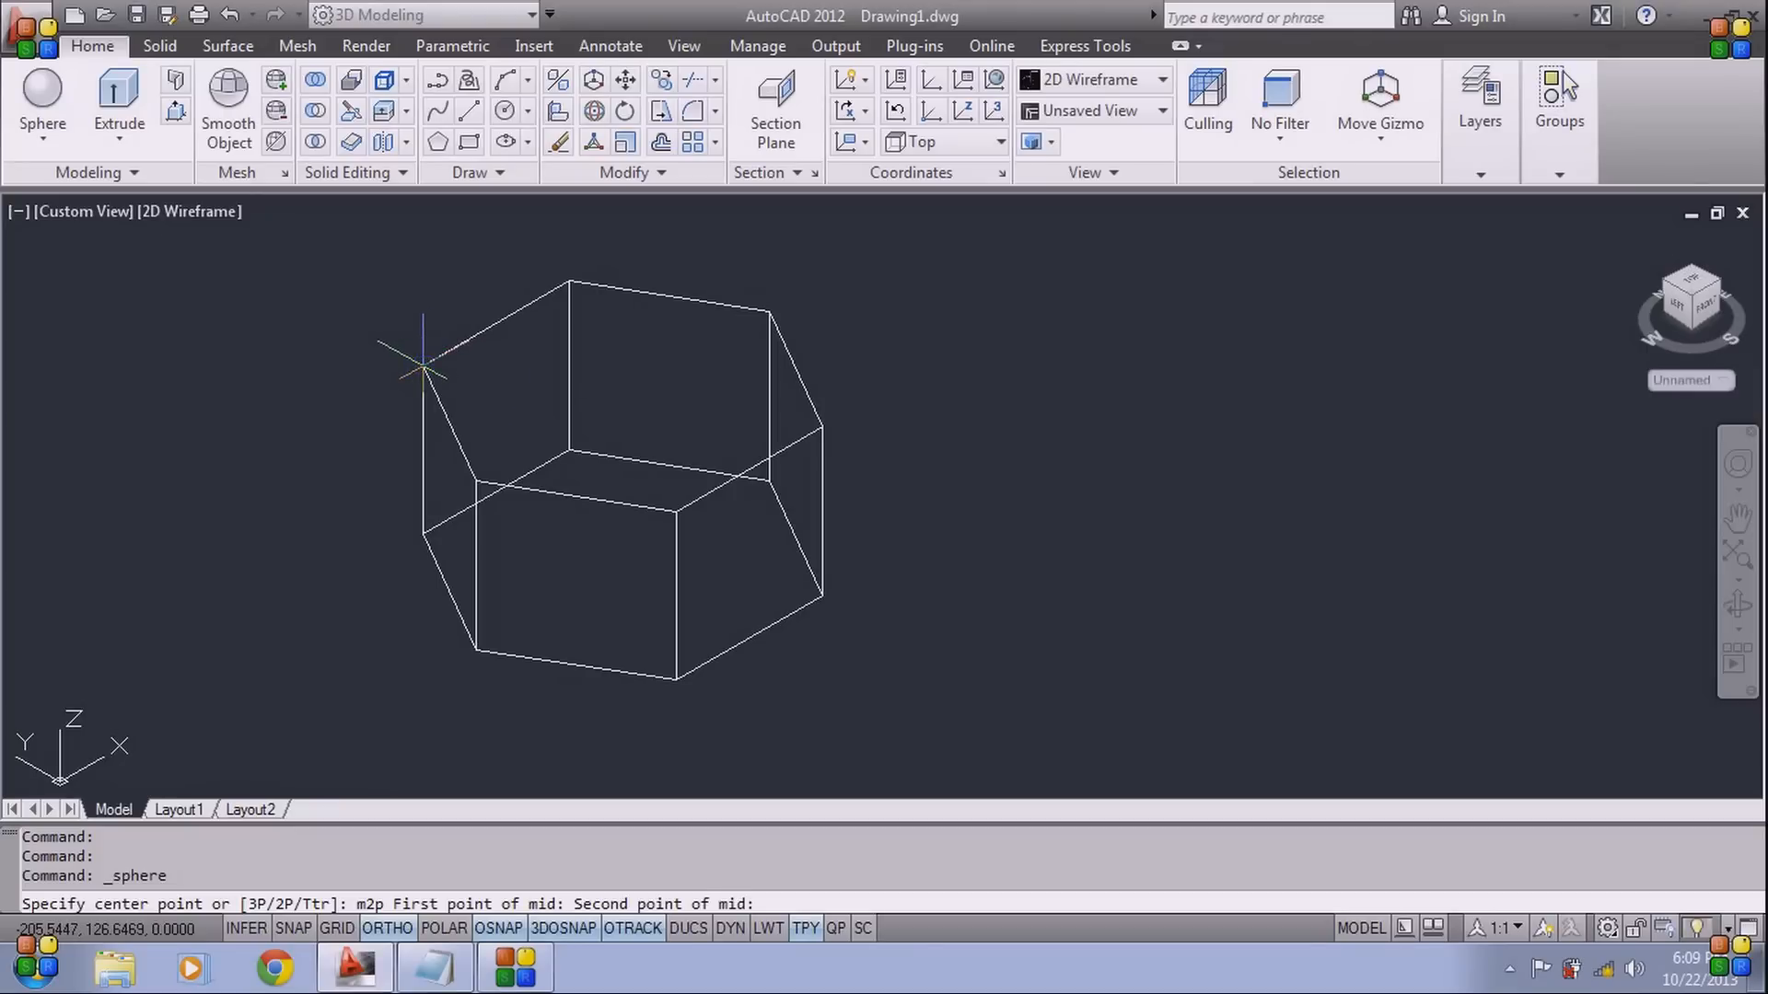
left_click(823, 427)
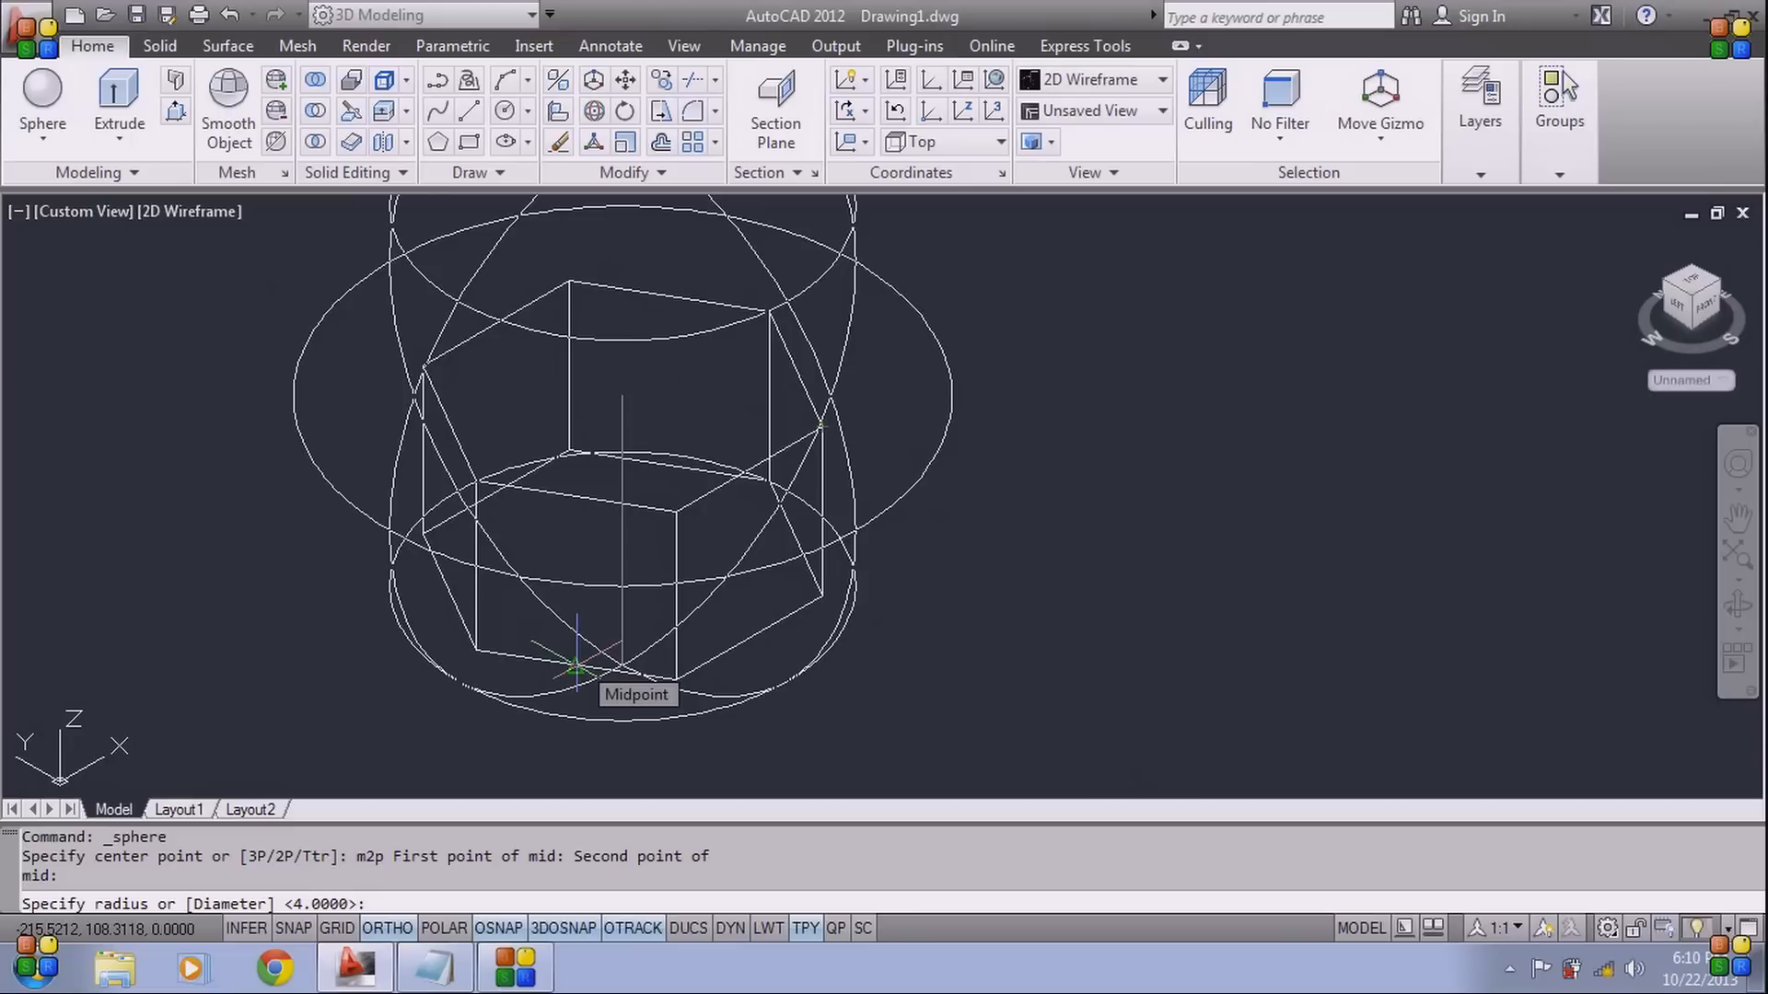
left_click(576, 665)
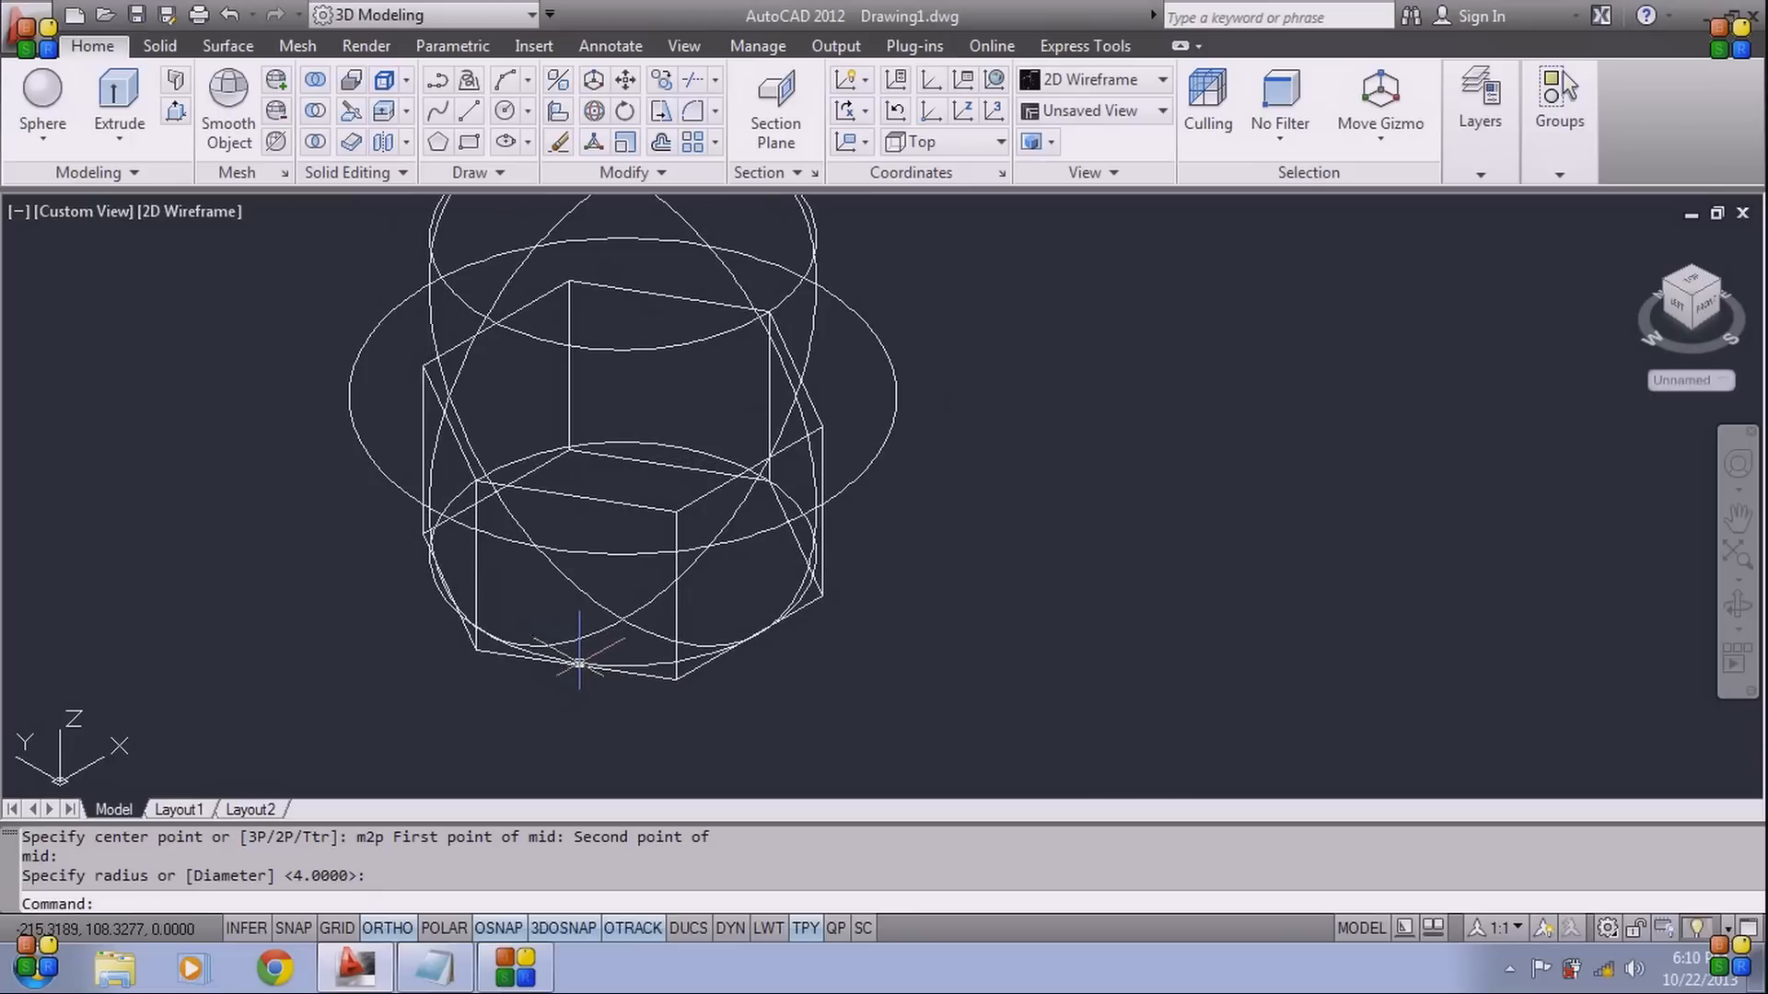
Copy the sphere 8 units straight down along the Z axis, using its centre as the base point
scroll(887, 513, "down", 5)
scroll(828, 569, "up", 3)
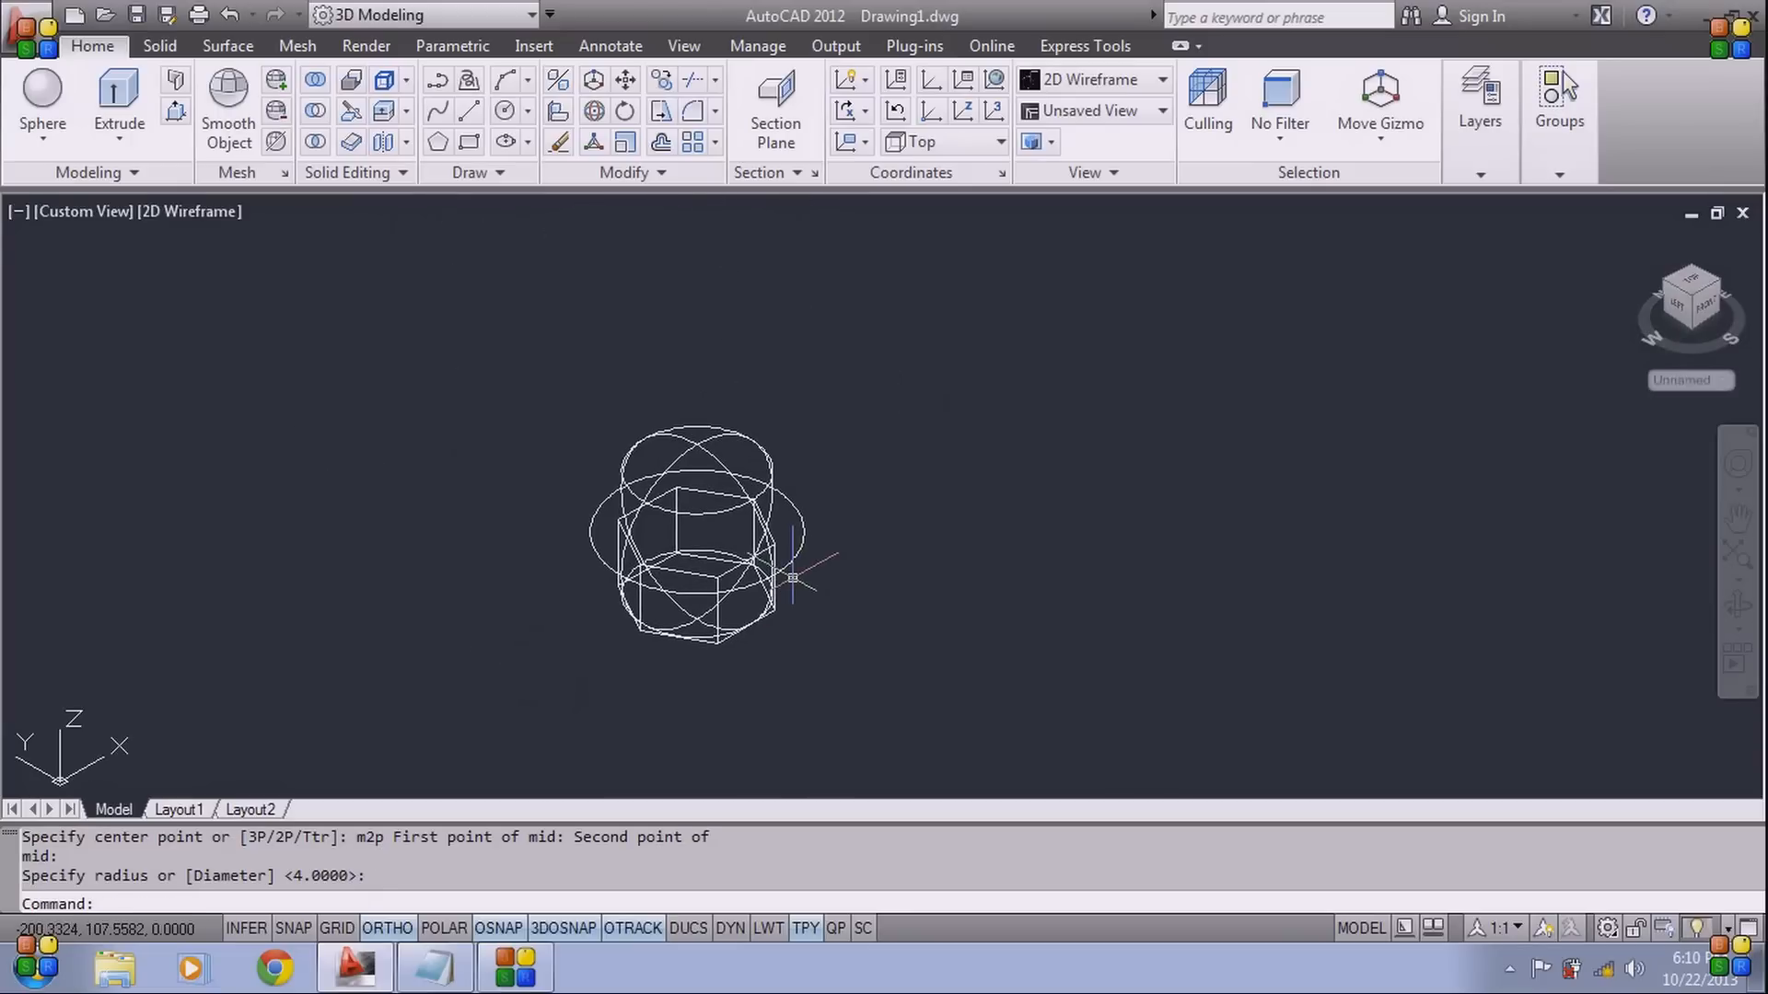
left_click(836, 494)
left_click(790, 529)
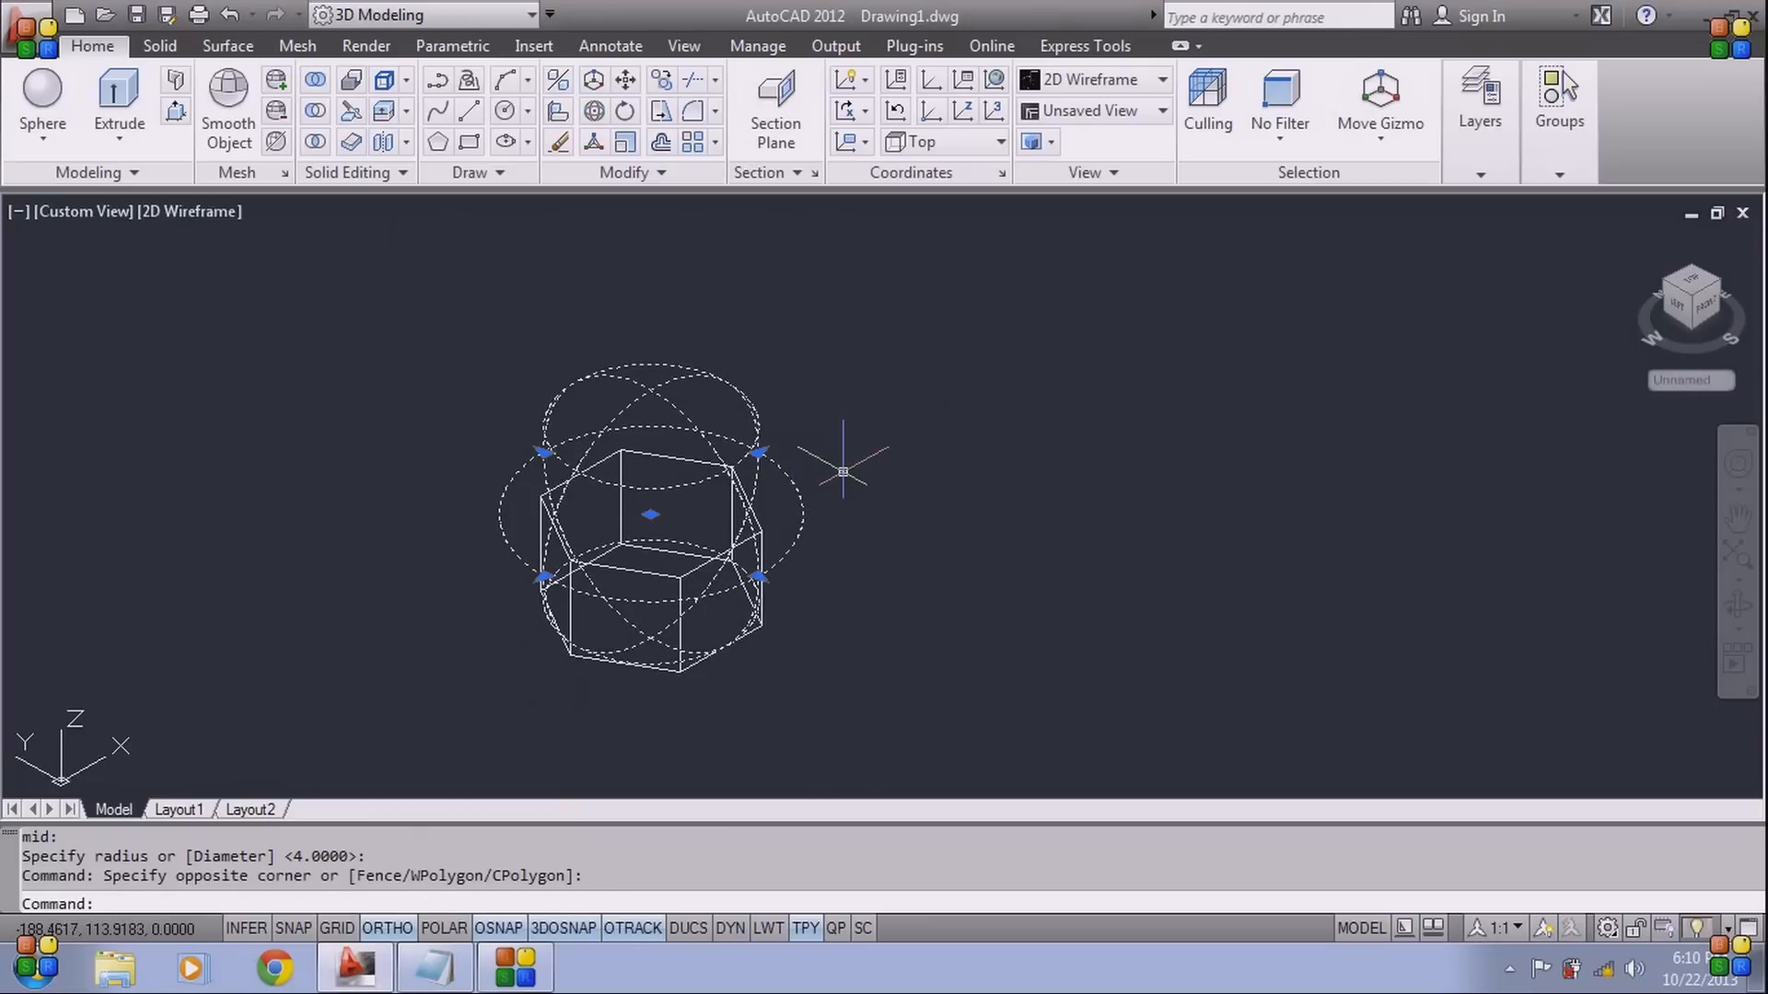
type("CO")
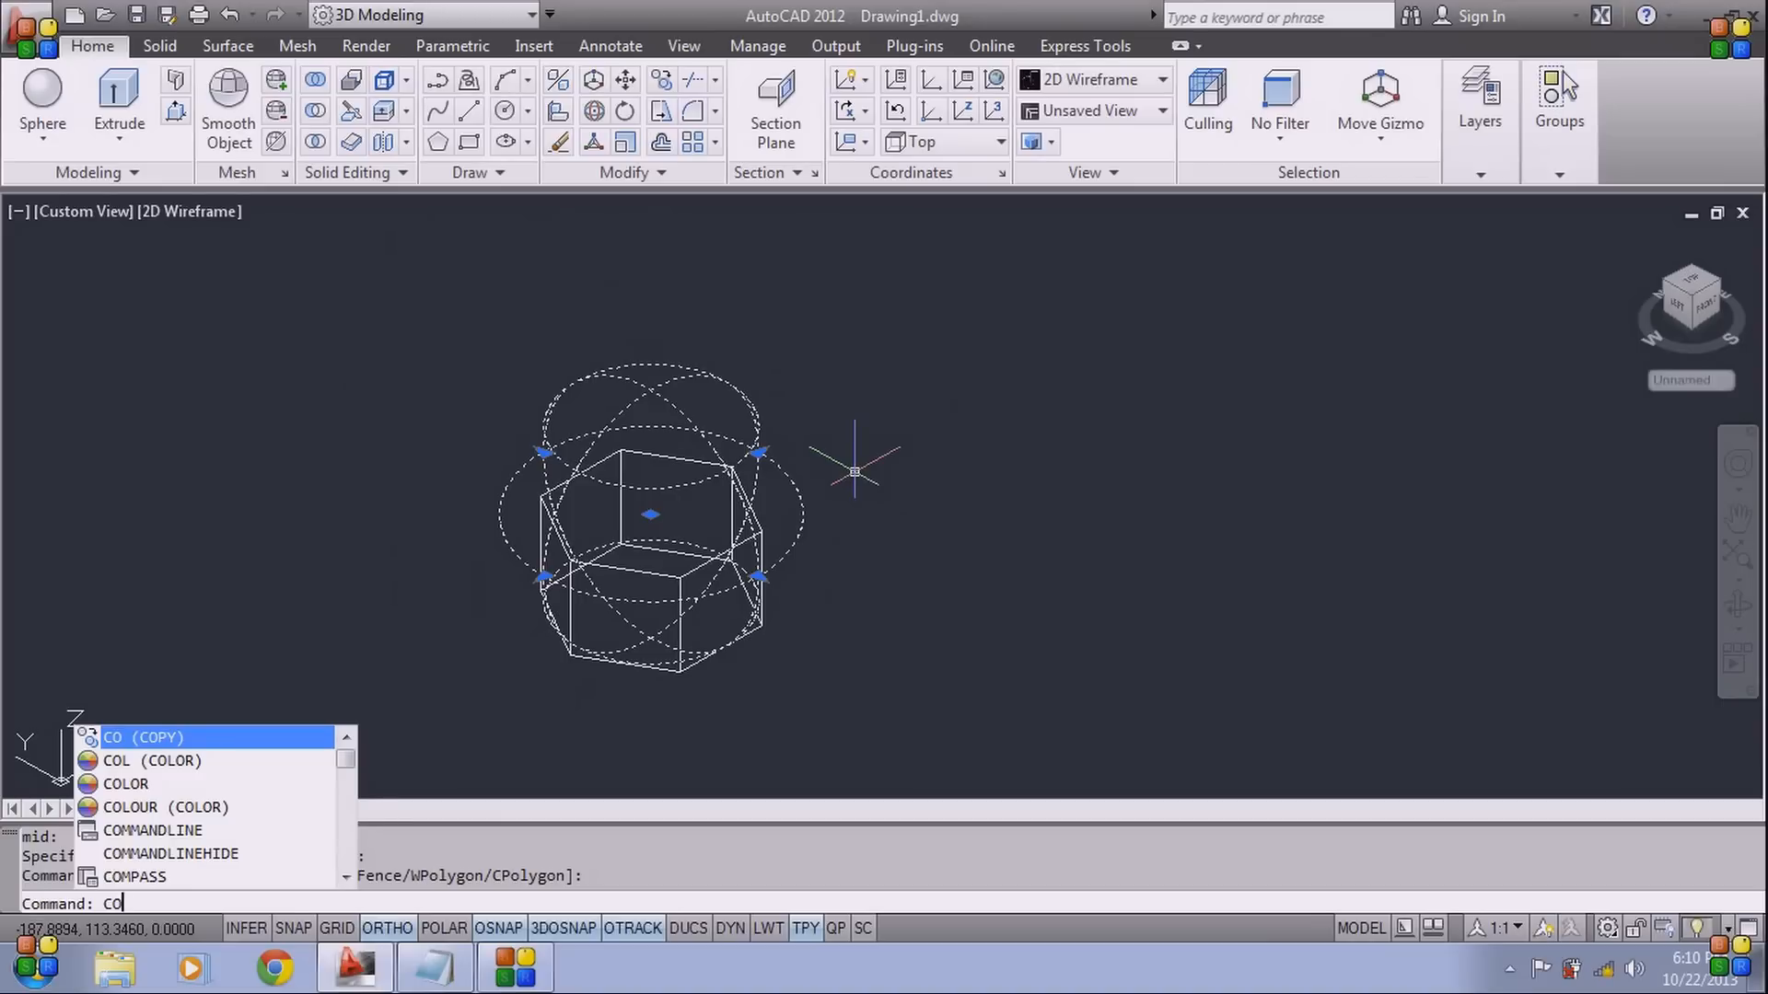
key("Return")
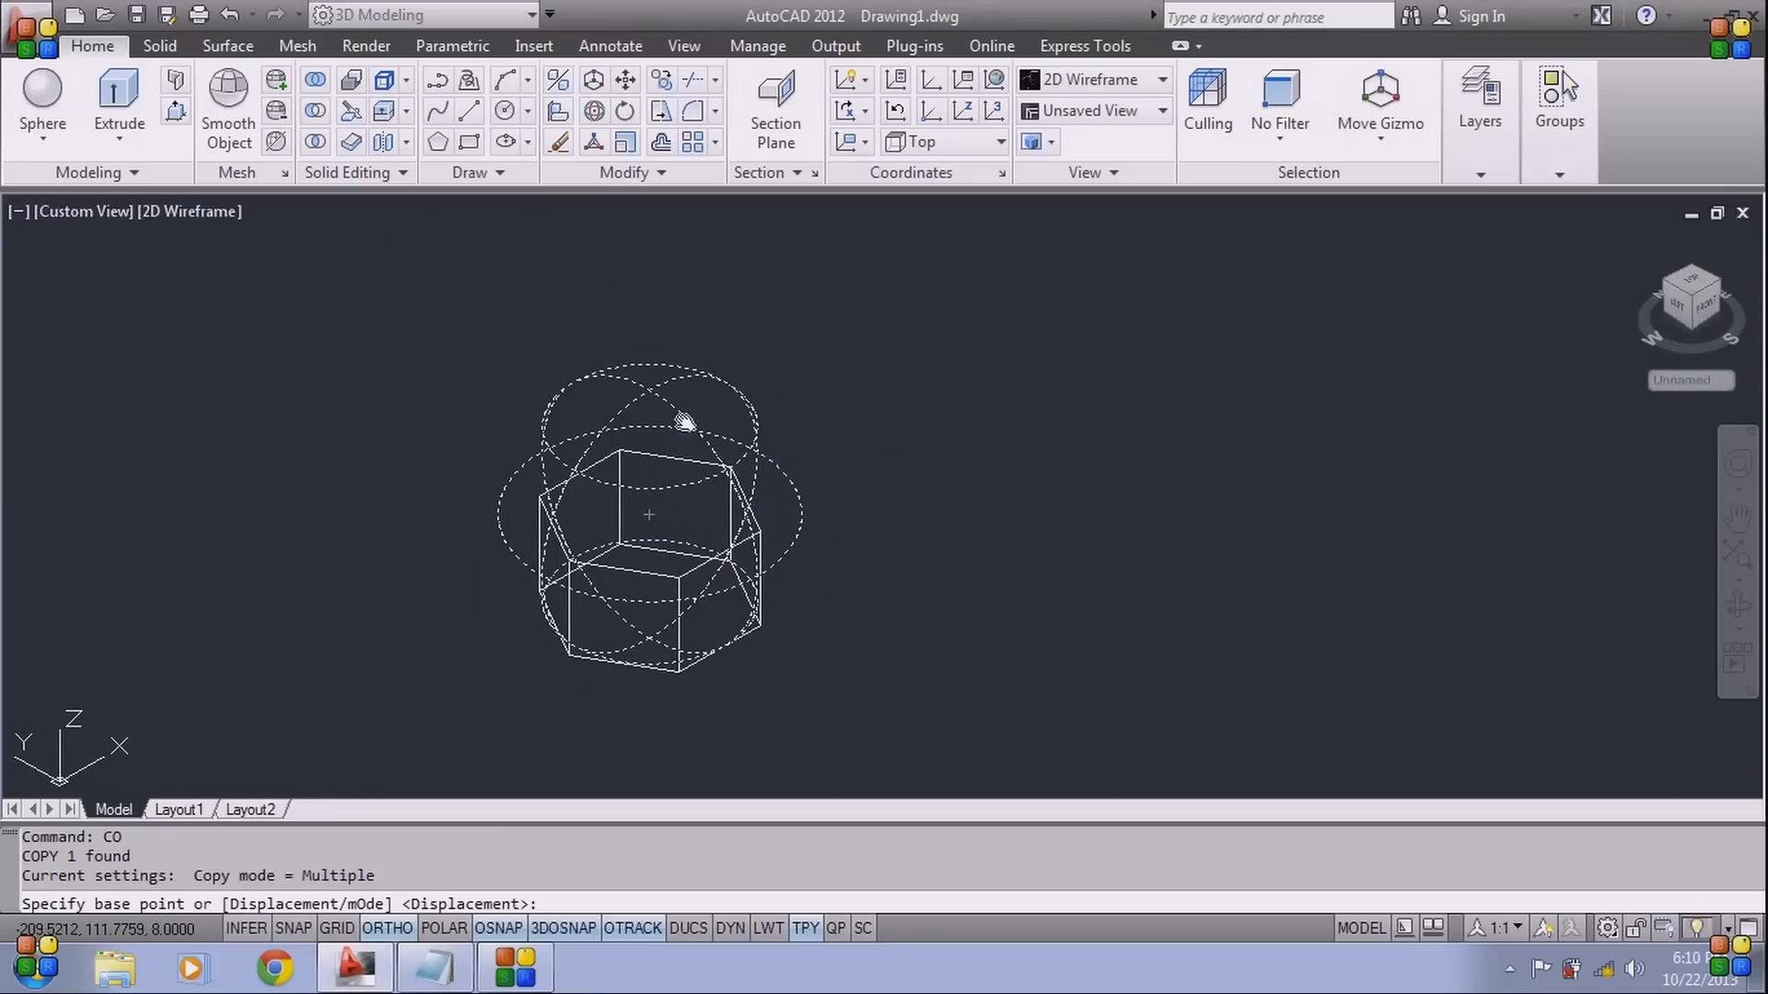
left_click(650, 513)
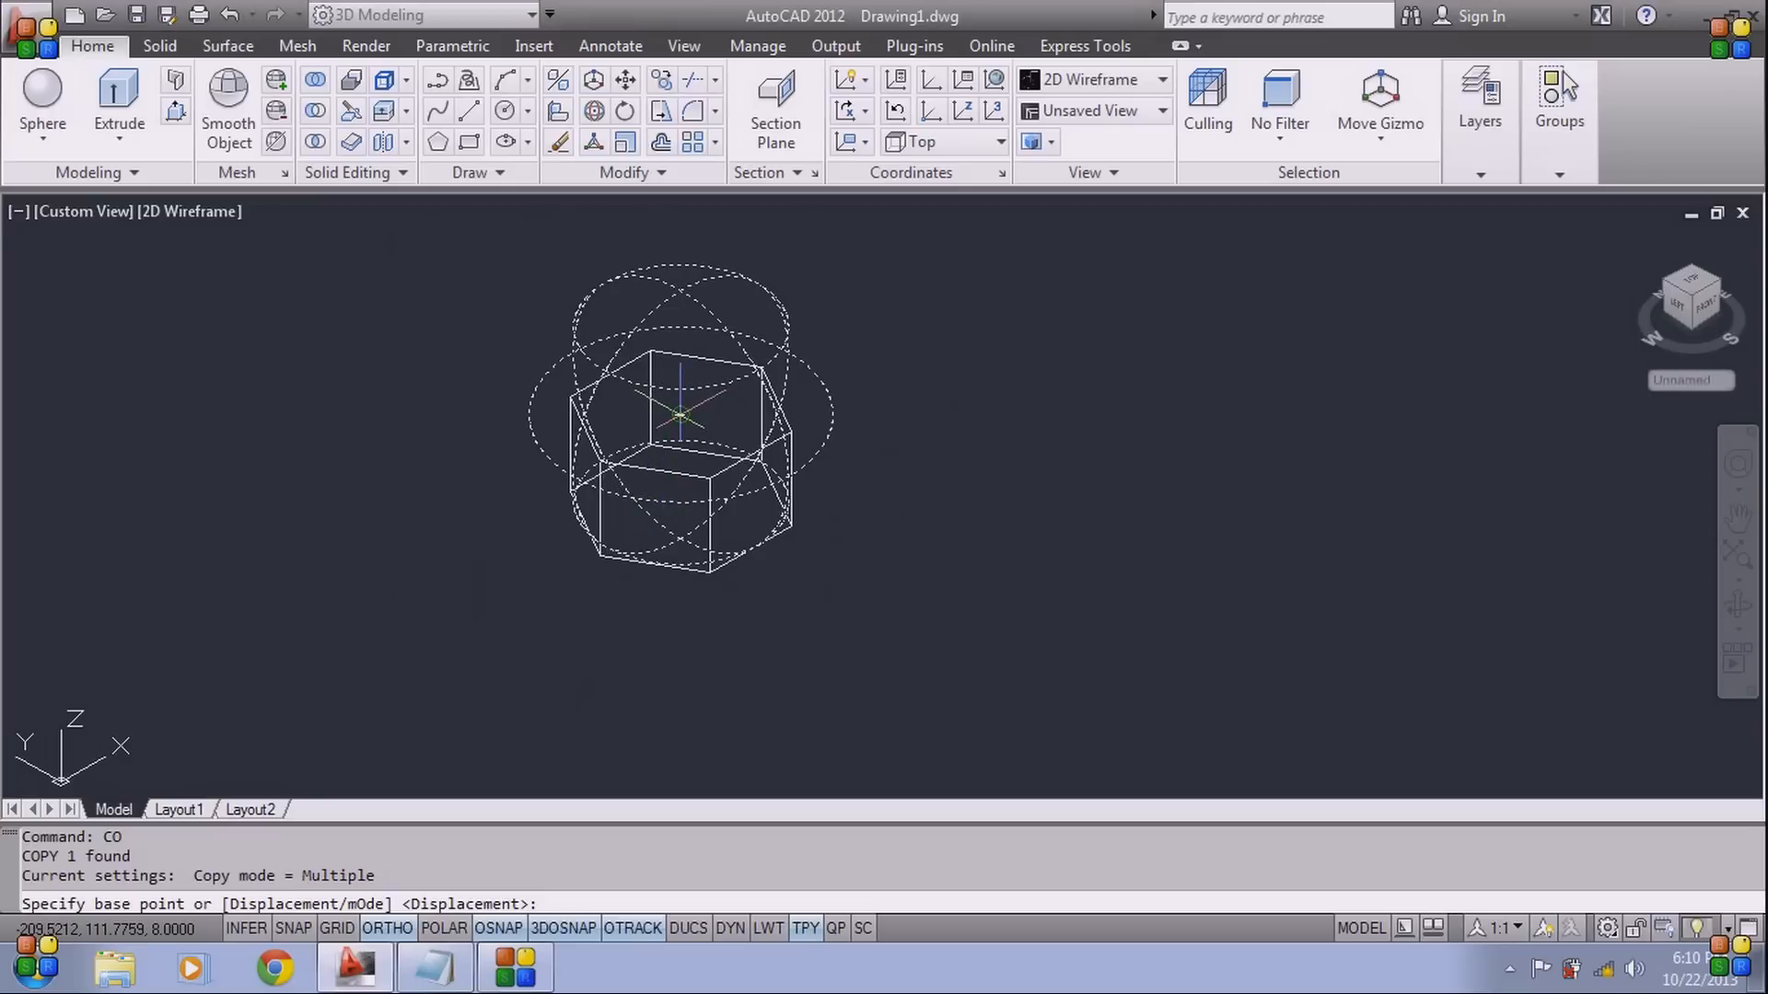
left_click(681, 414)
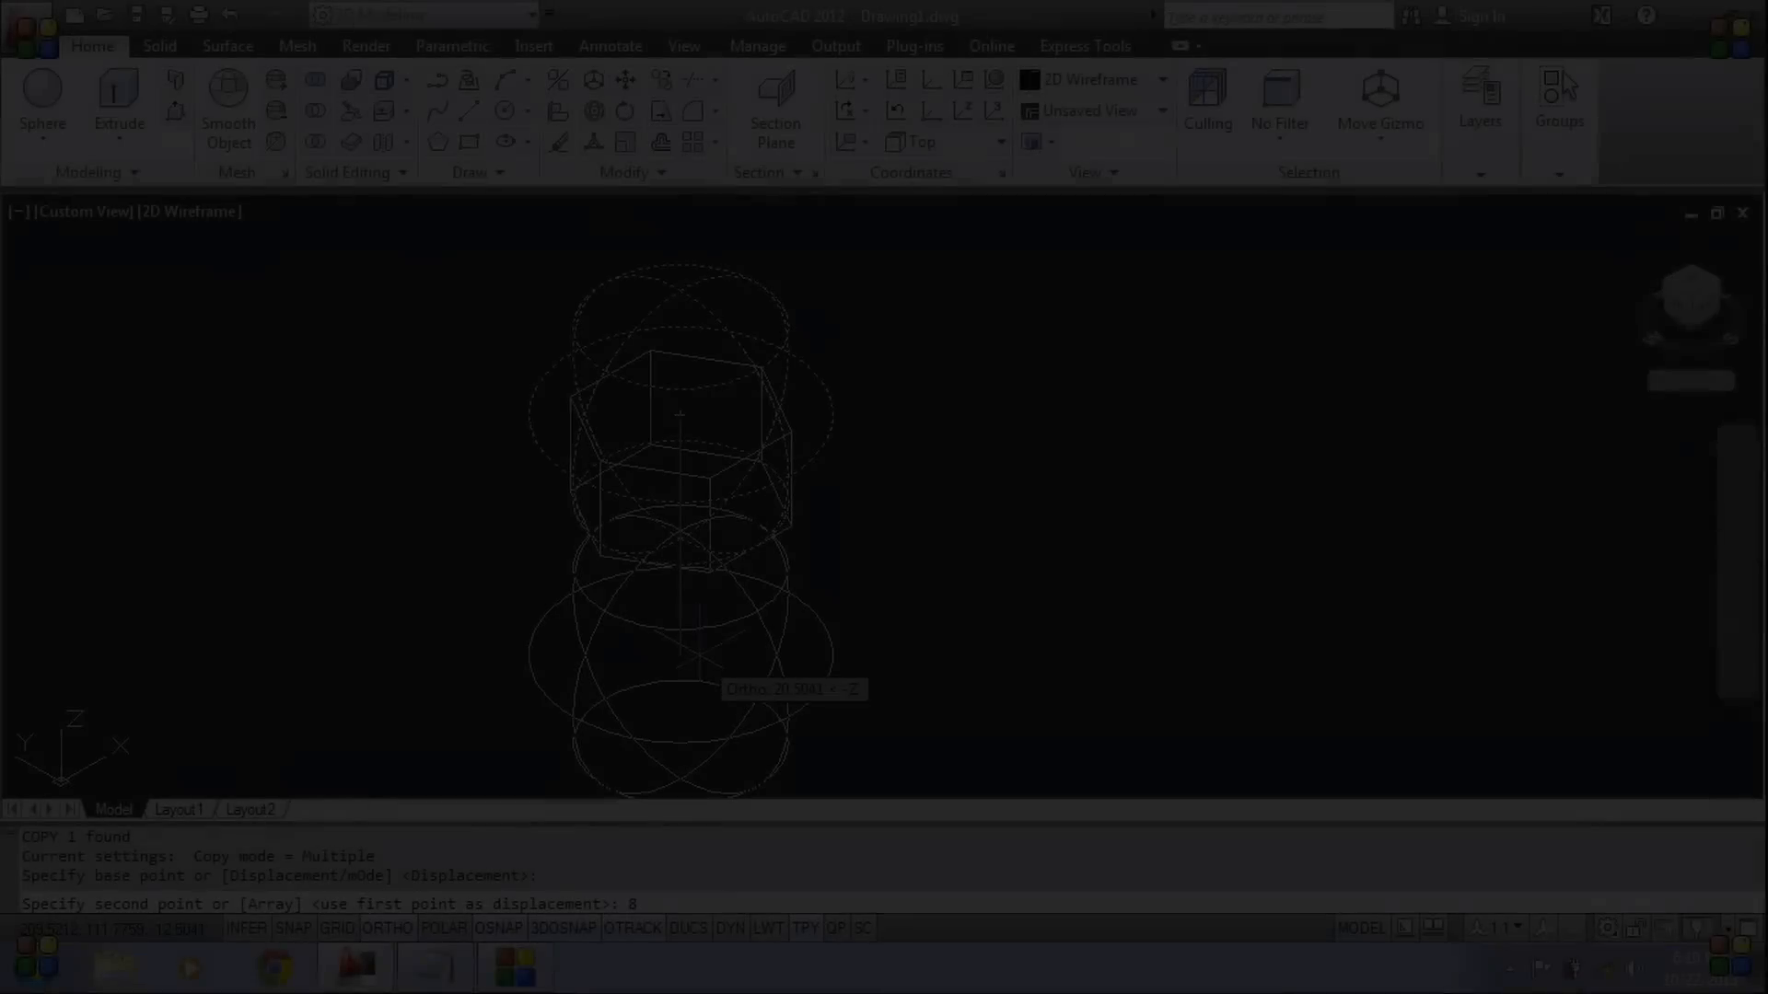
type("8")
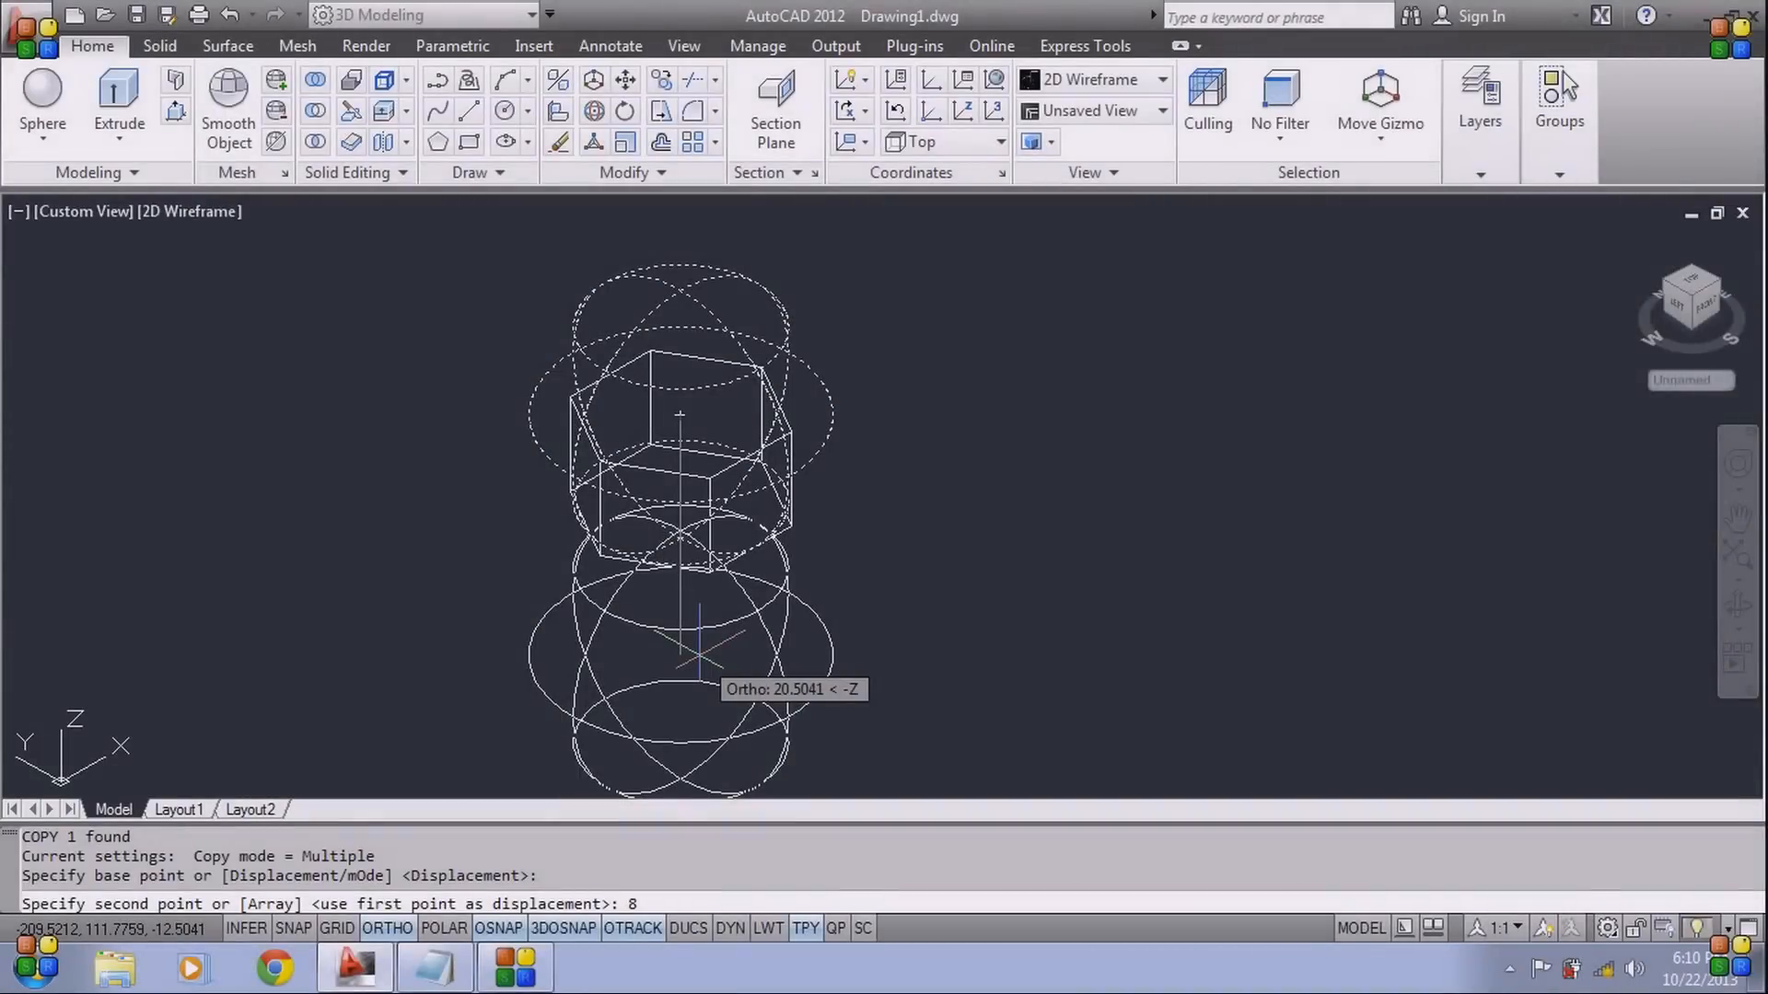
key("Return")
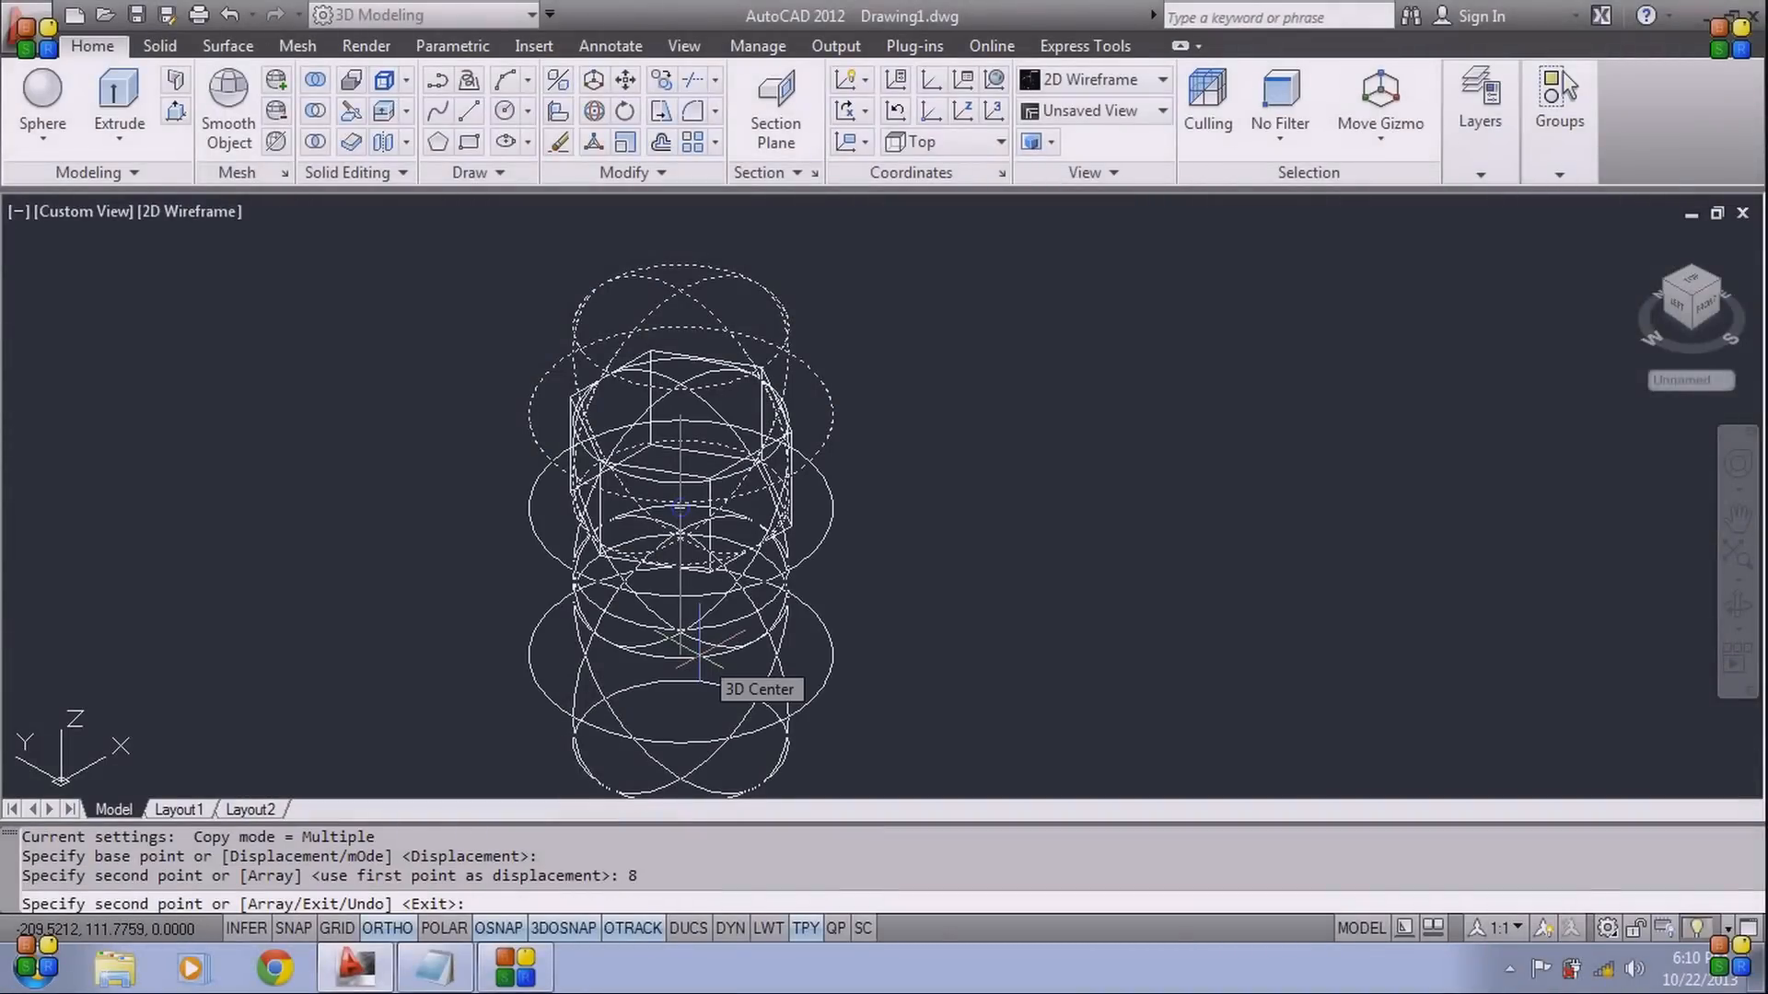
key("Escape")
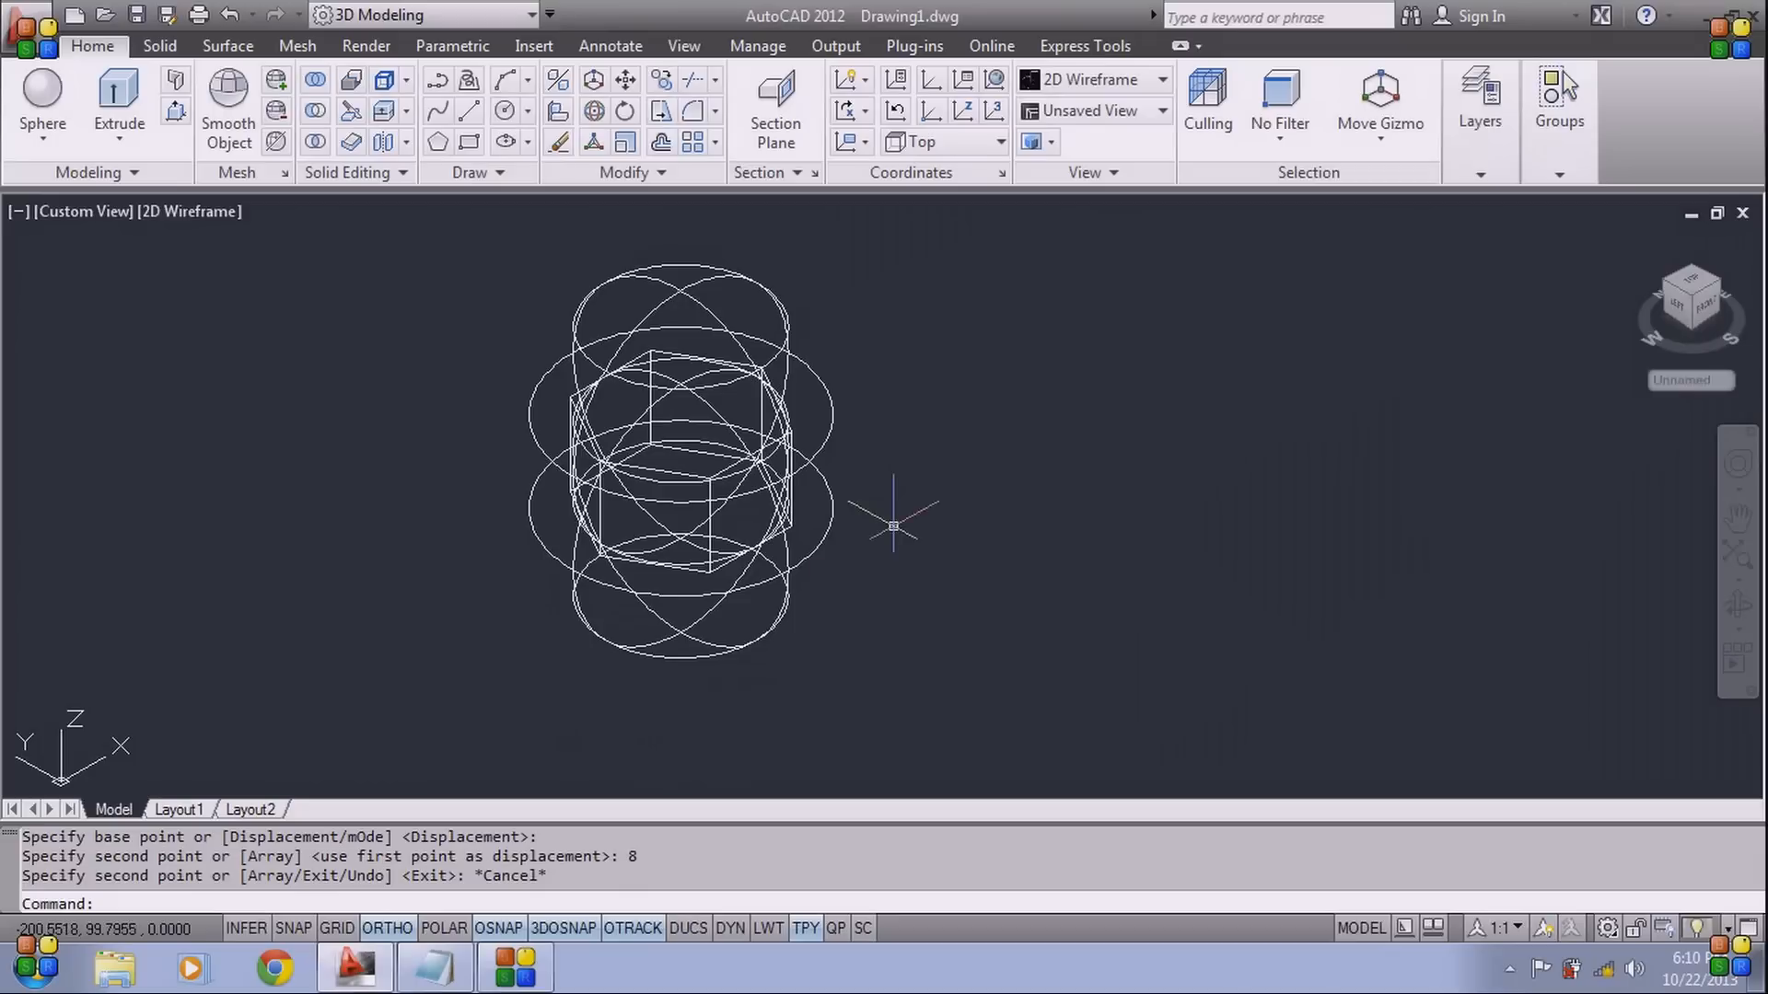
Intersect the hexagonal prism with both spheres to form a single solid with rounded corners at both ends
type("i")
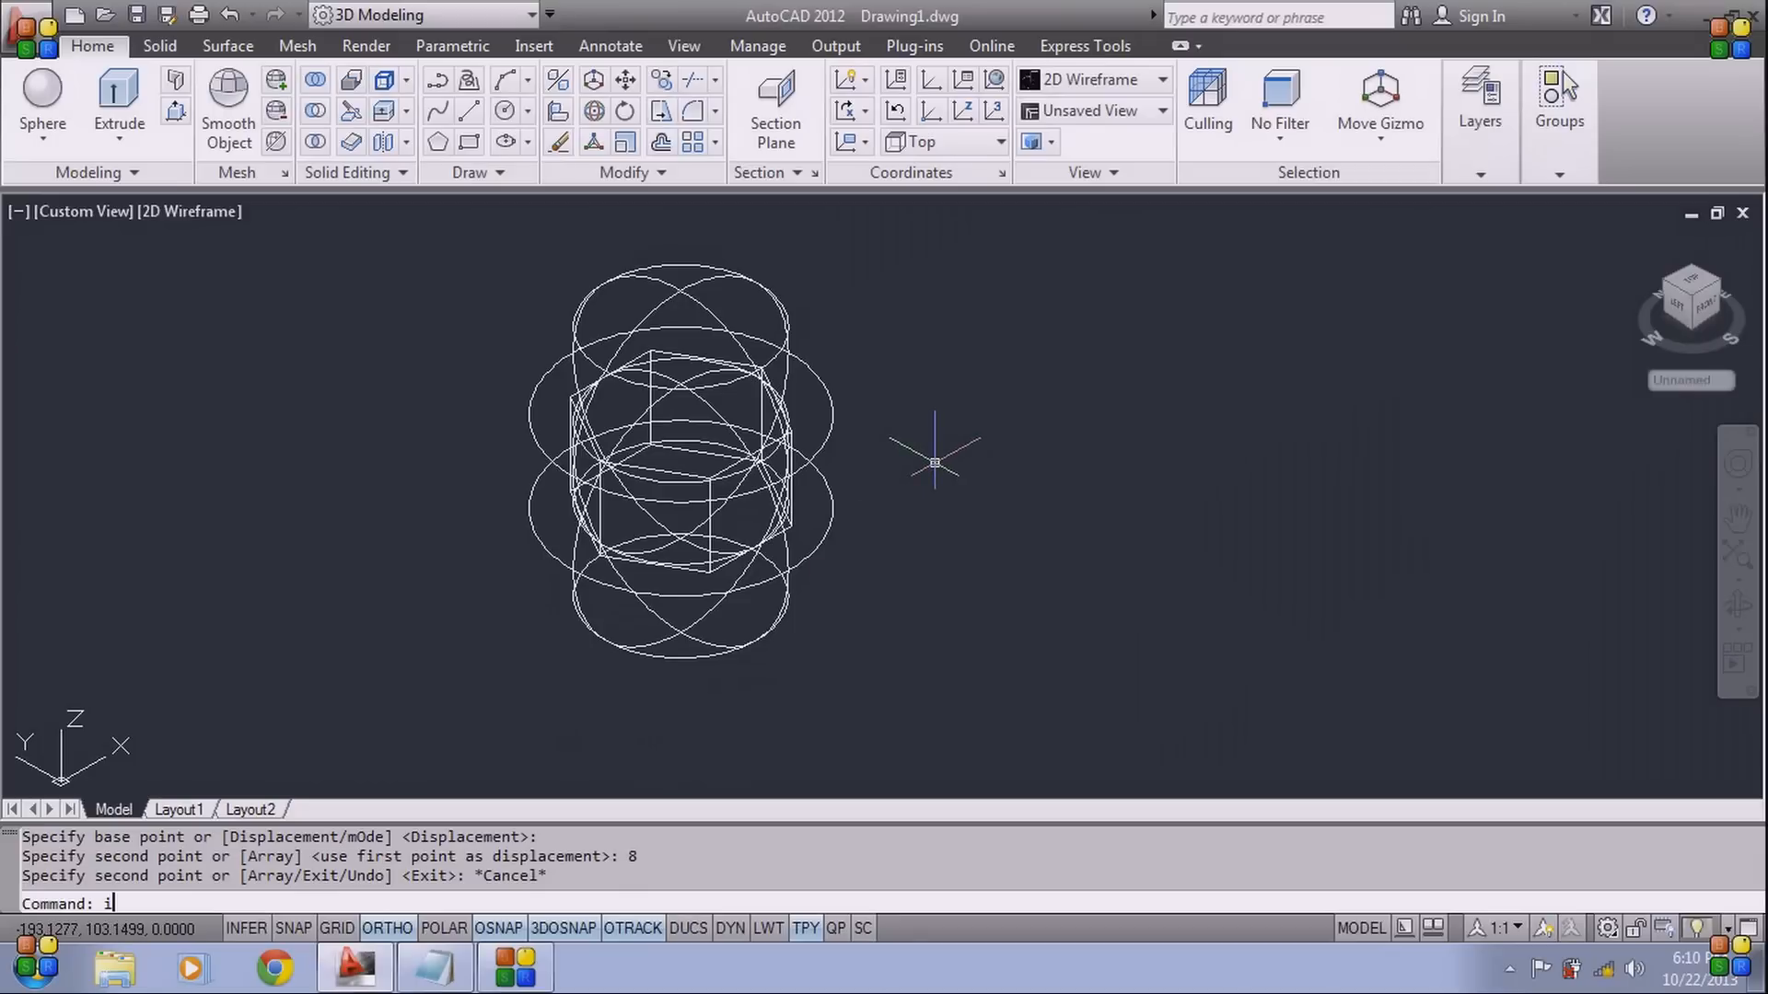
type("n")
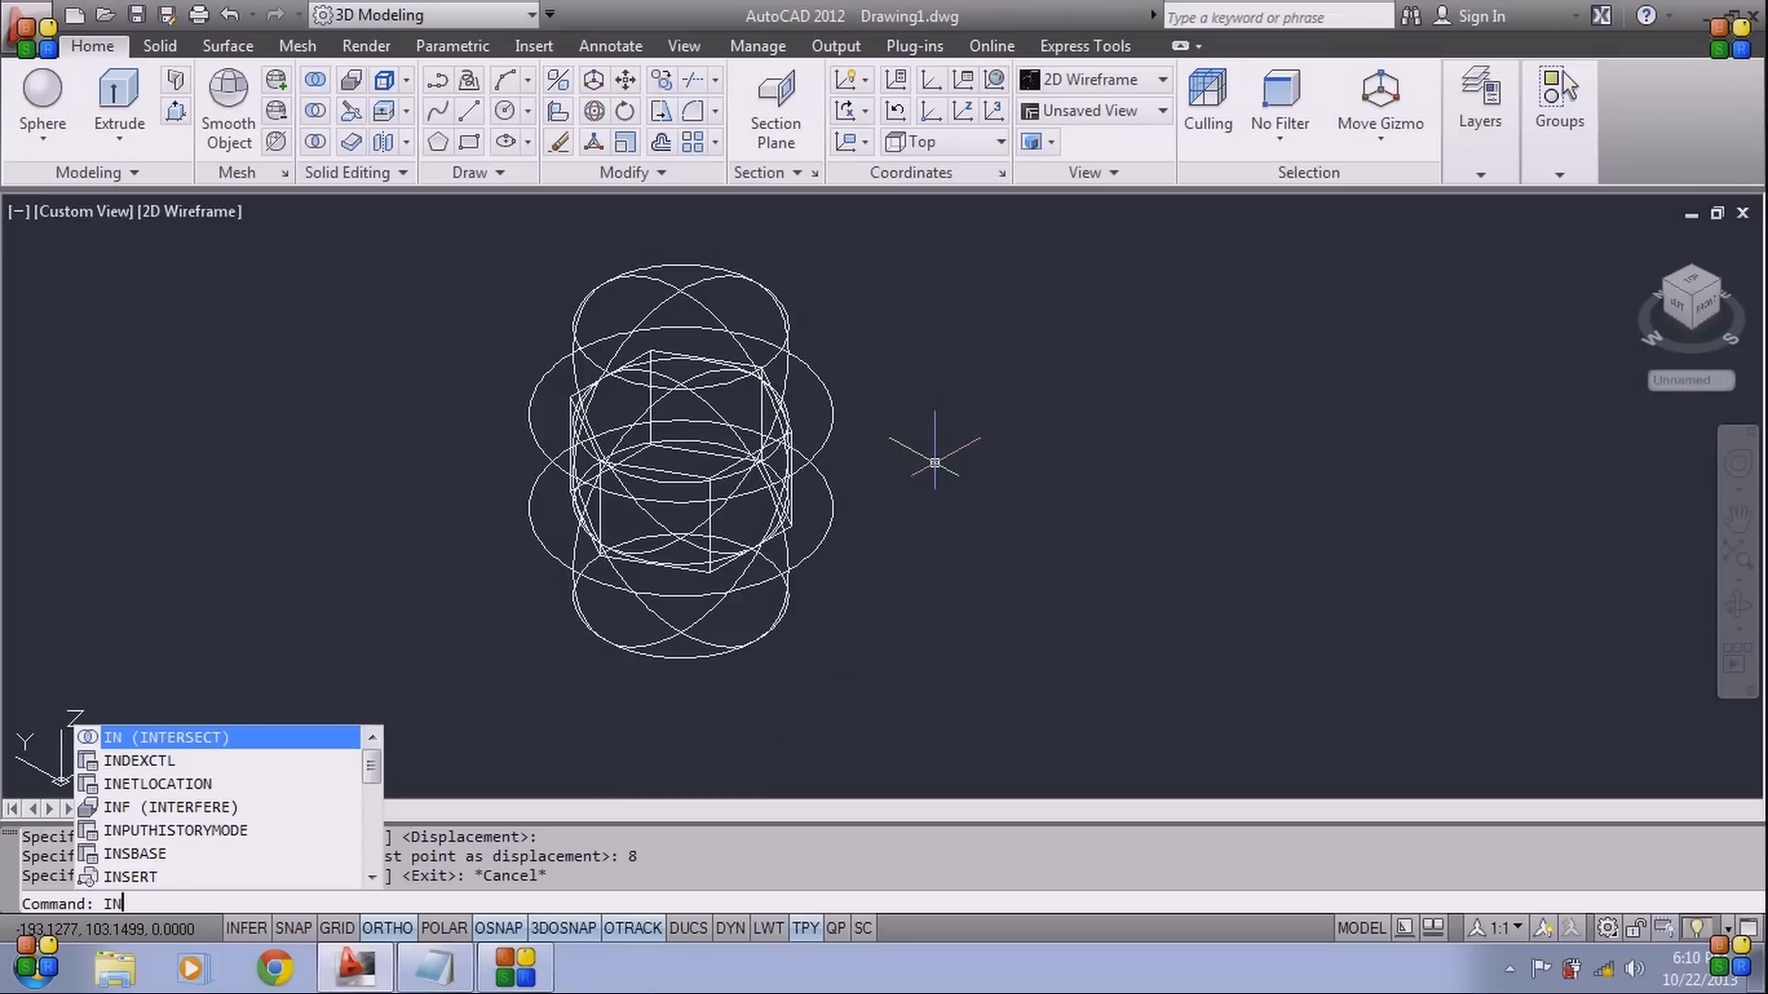
key("Return")
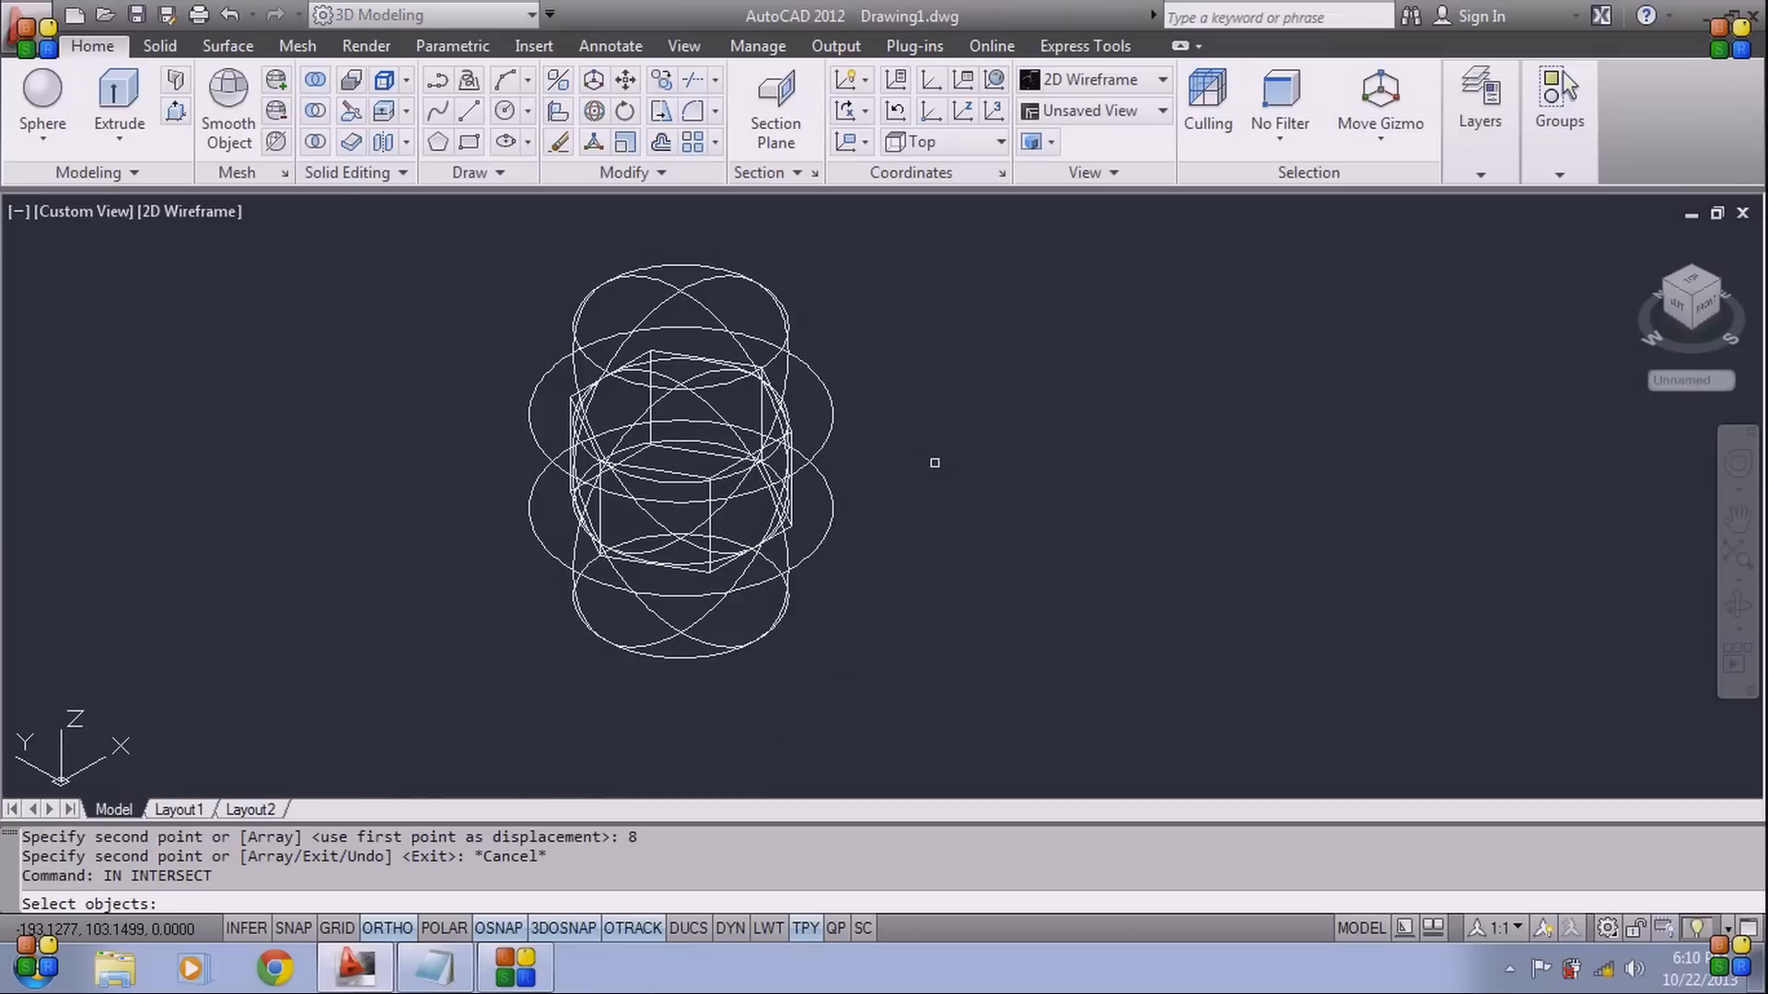
left_click(894, 340)
left_click(525, 672)
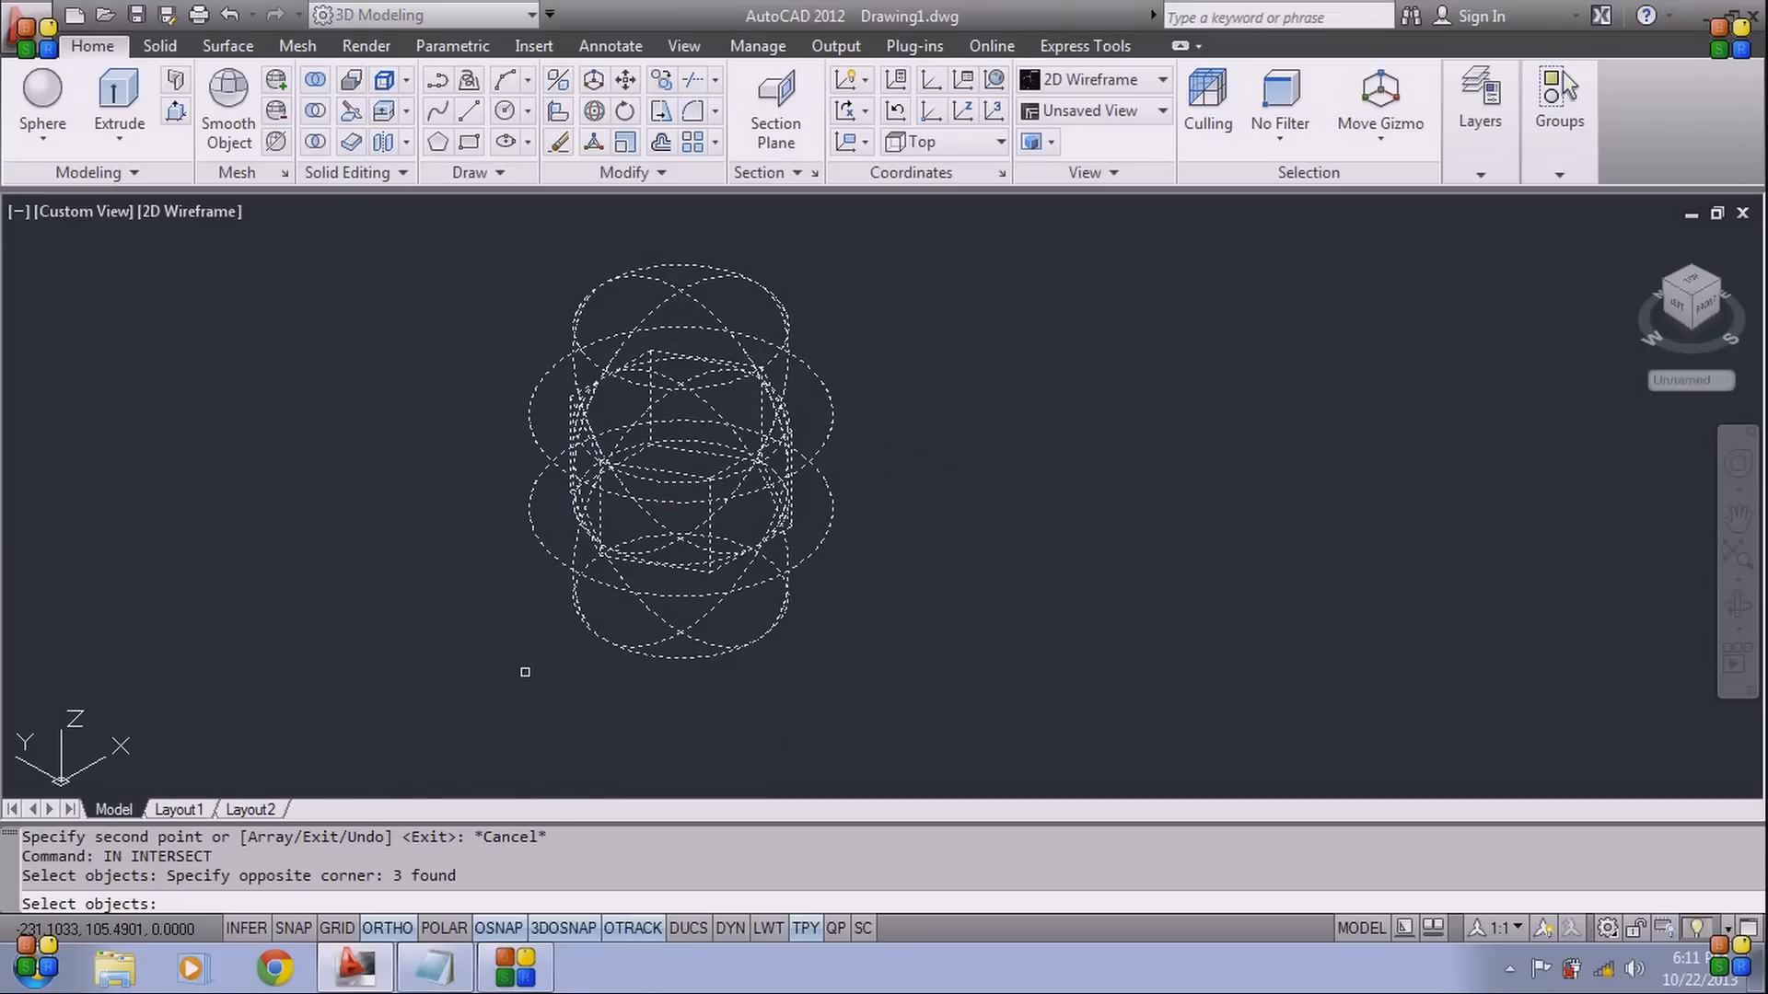
key("Return")
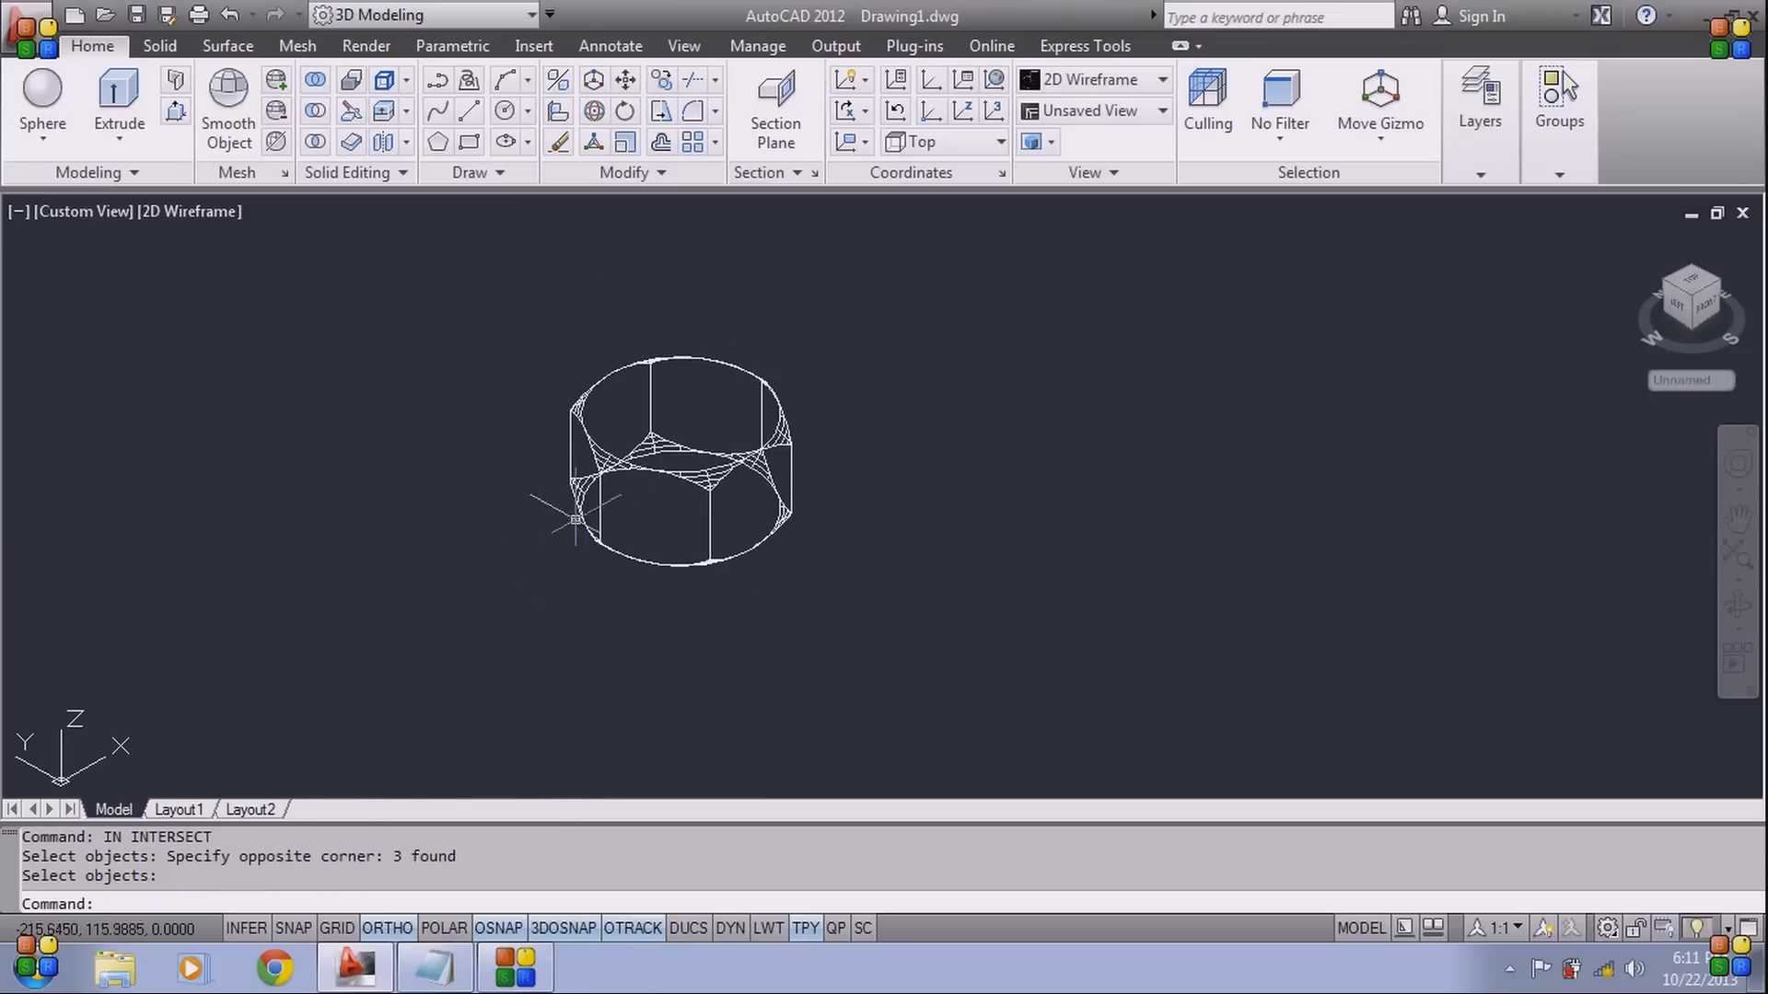
Move the intersected hexagonal solid a short distance along the negative Y direction
left_click(791, 530)
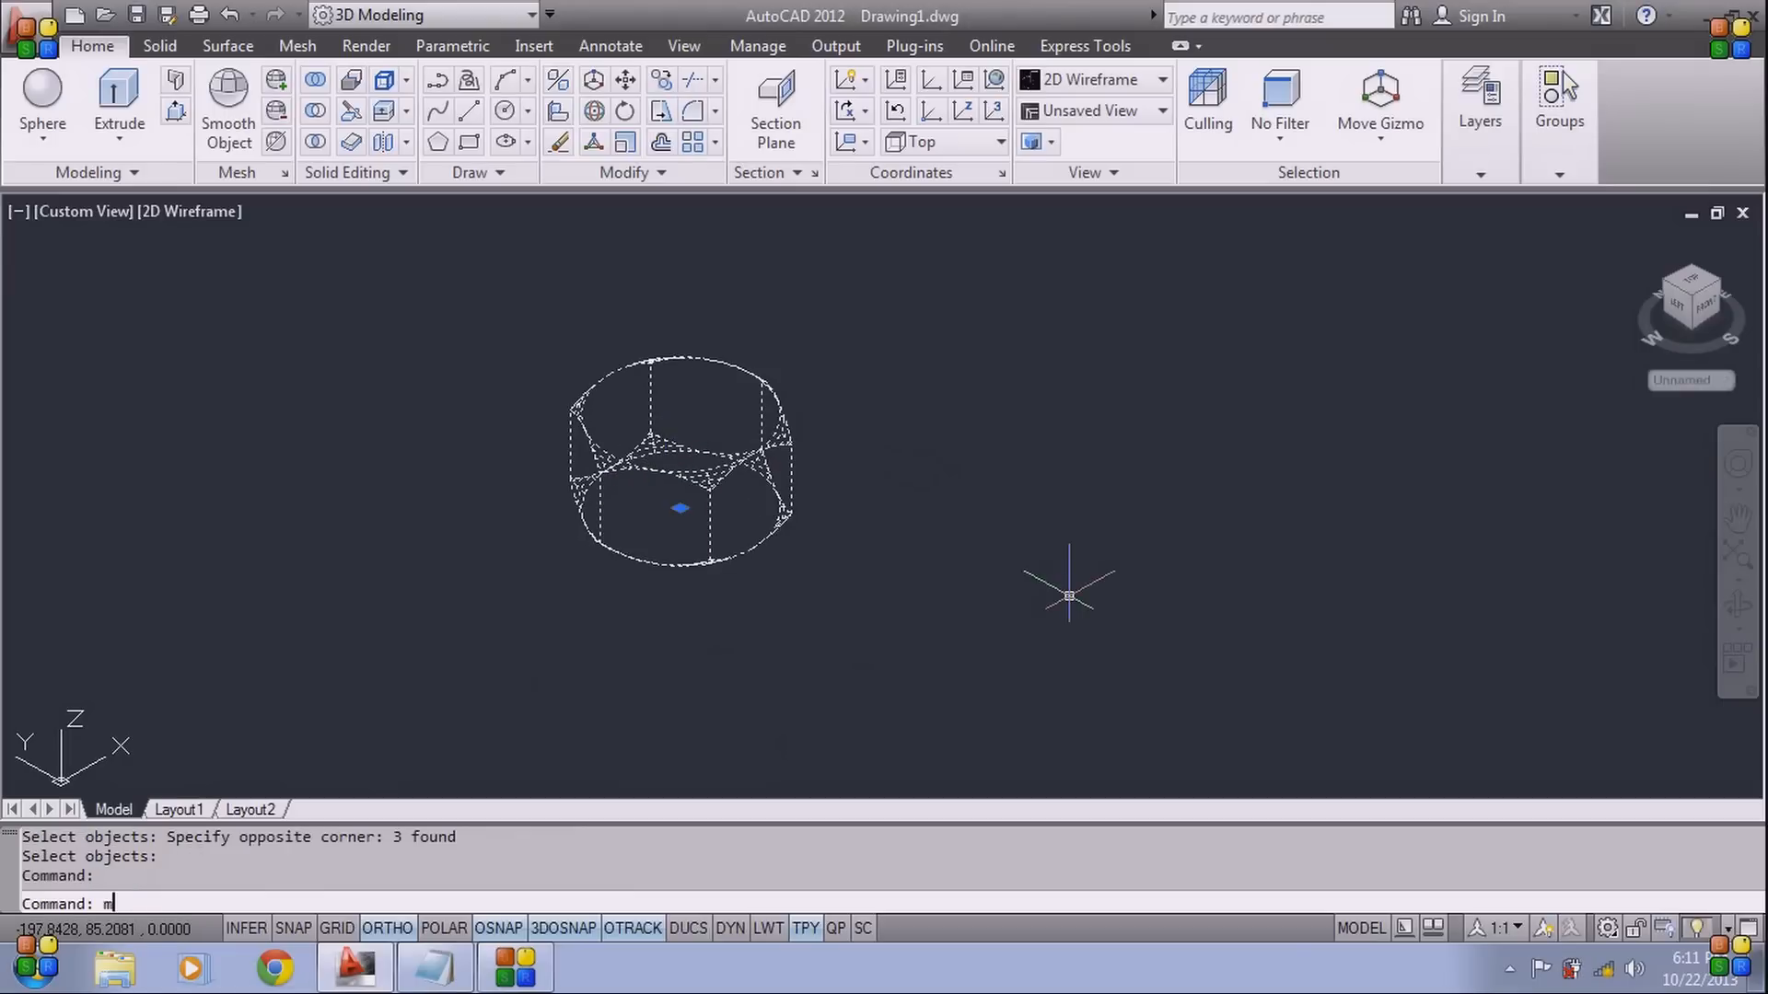
key("Return")
left_click(660, 472)
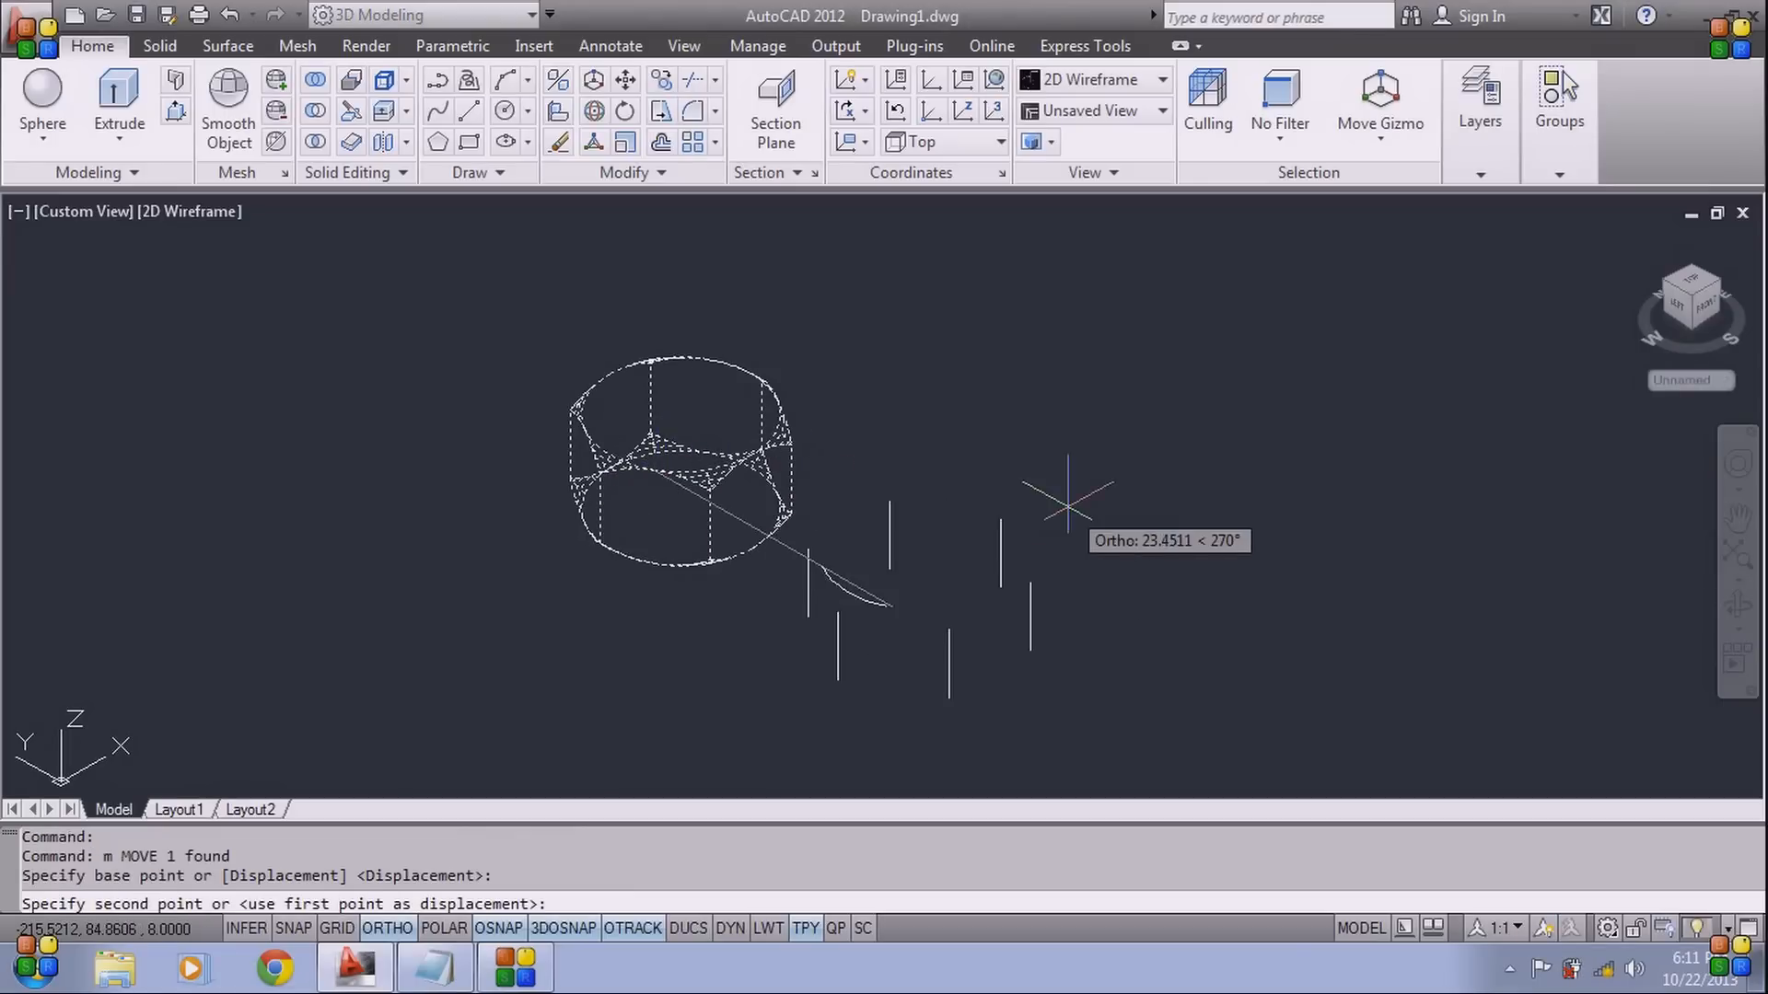
left_click(840, 563)
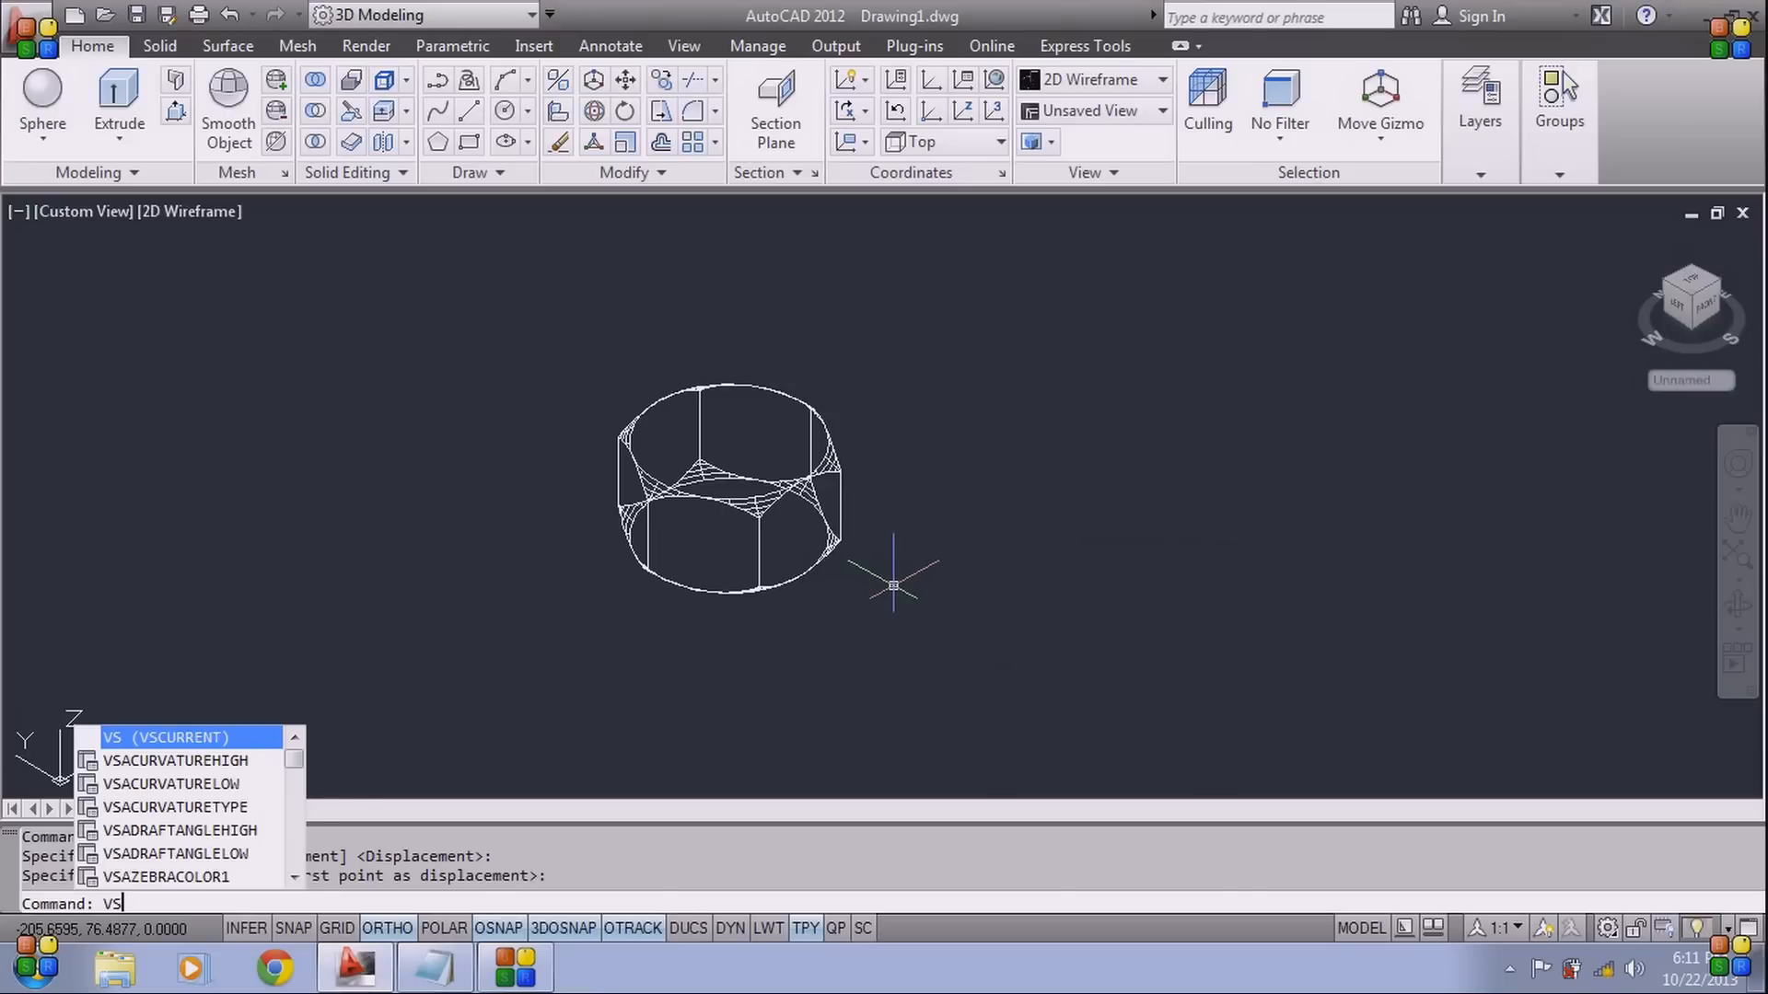
Change the visual style of the view to Realistic
key("Return")
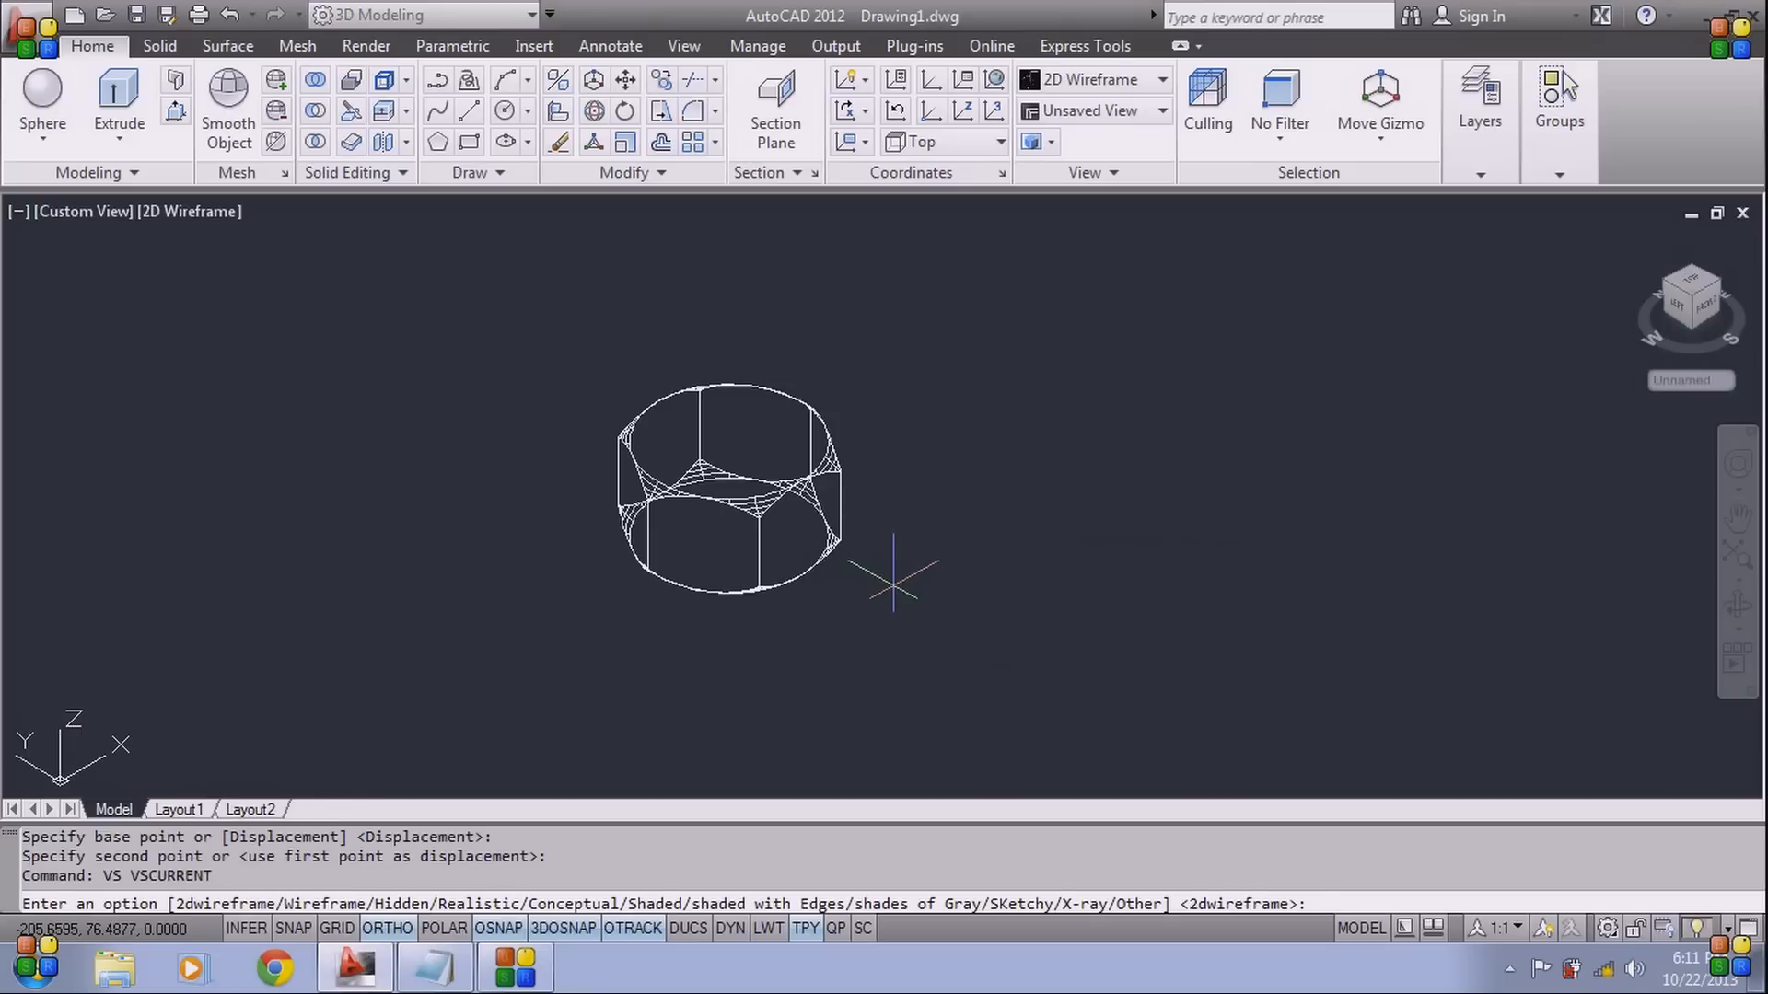
type("r")
key("Return")
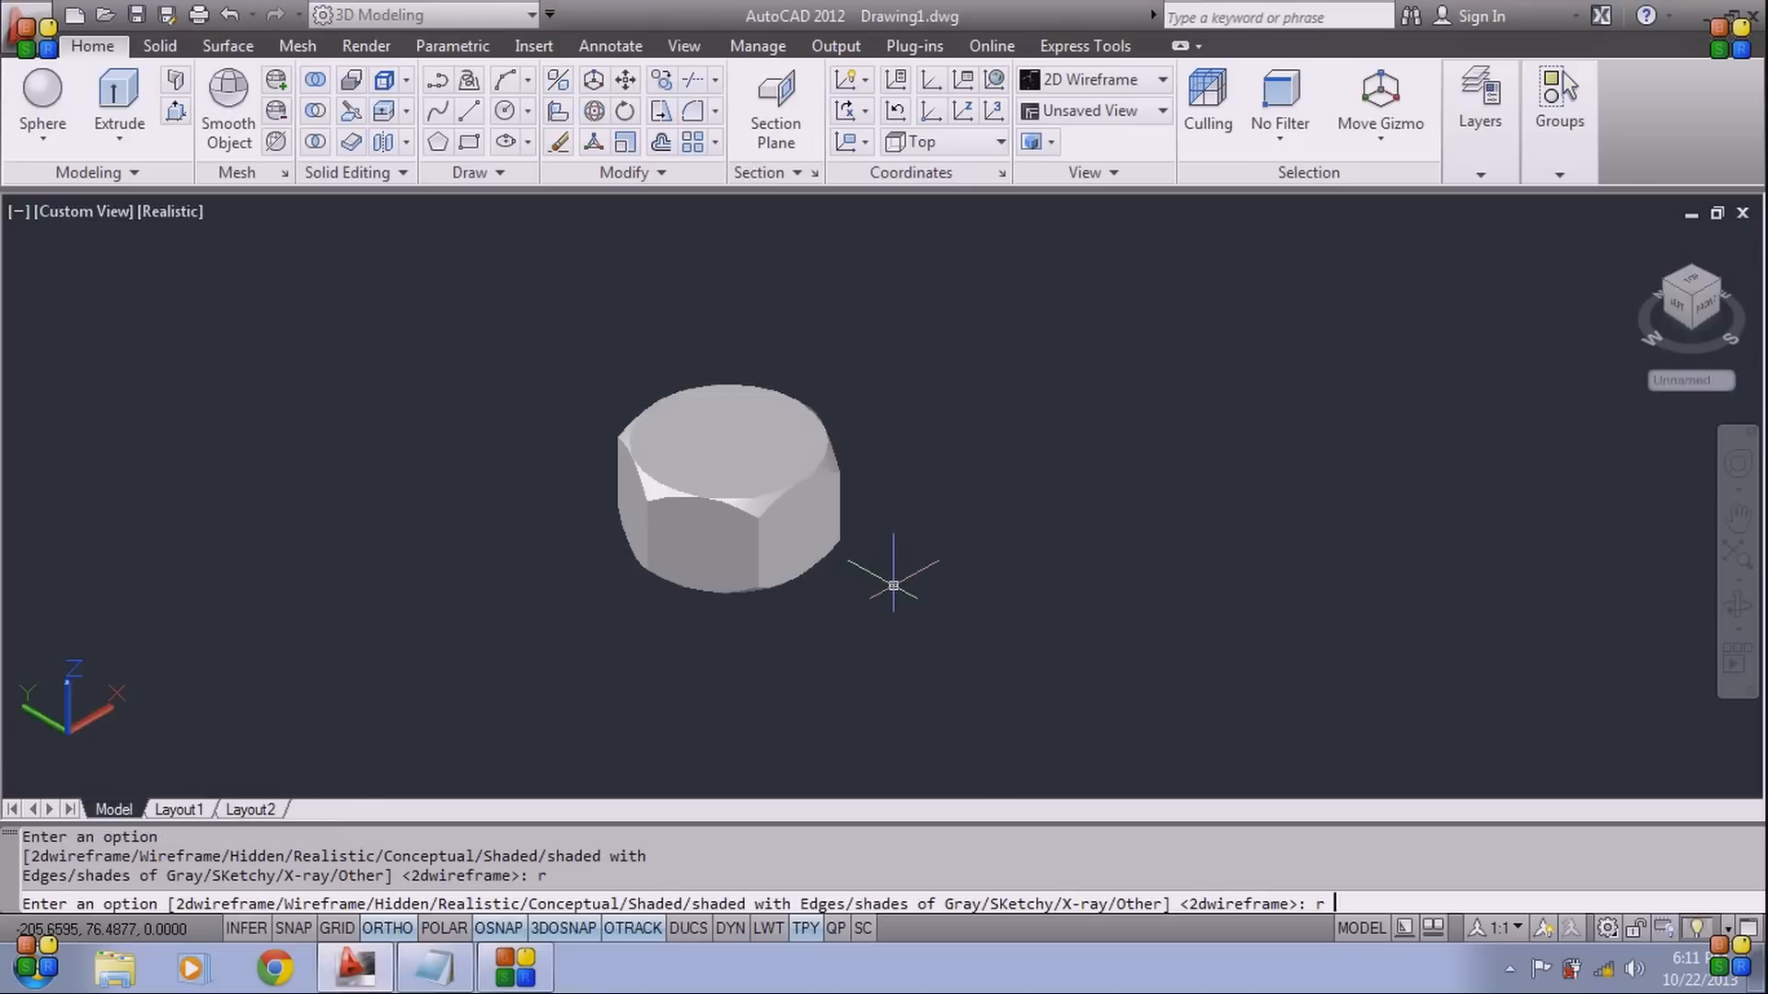
Orbit around the hexagonal solid to inspect its other sides, and undo the orbit to restore the previous view
left_click(811, 516)
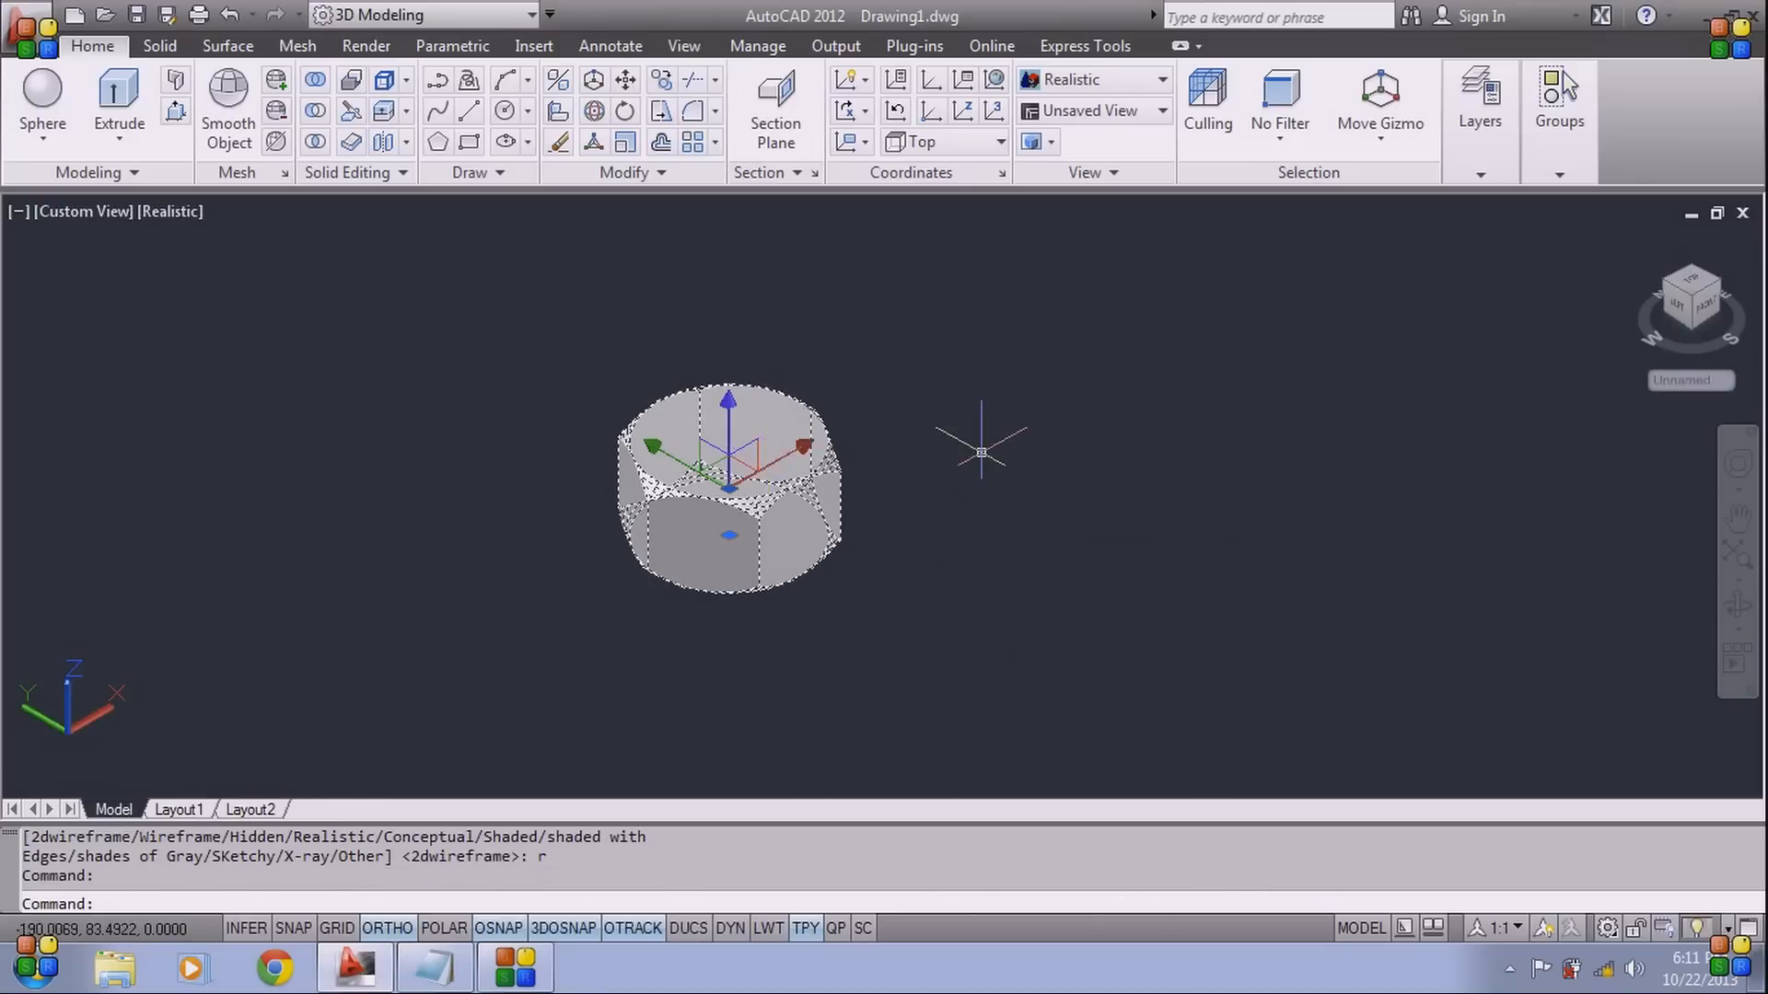
type("3do")
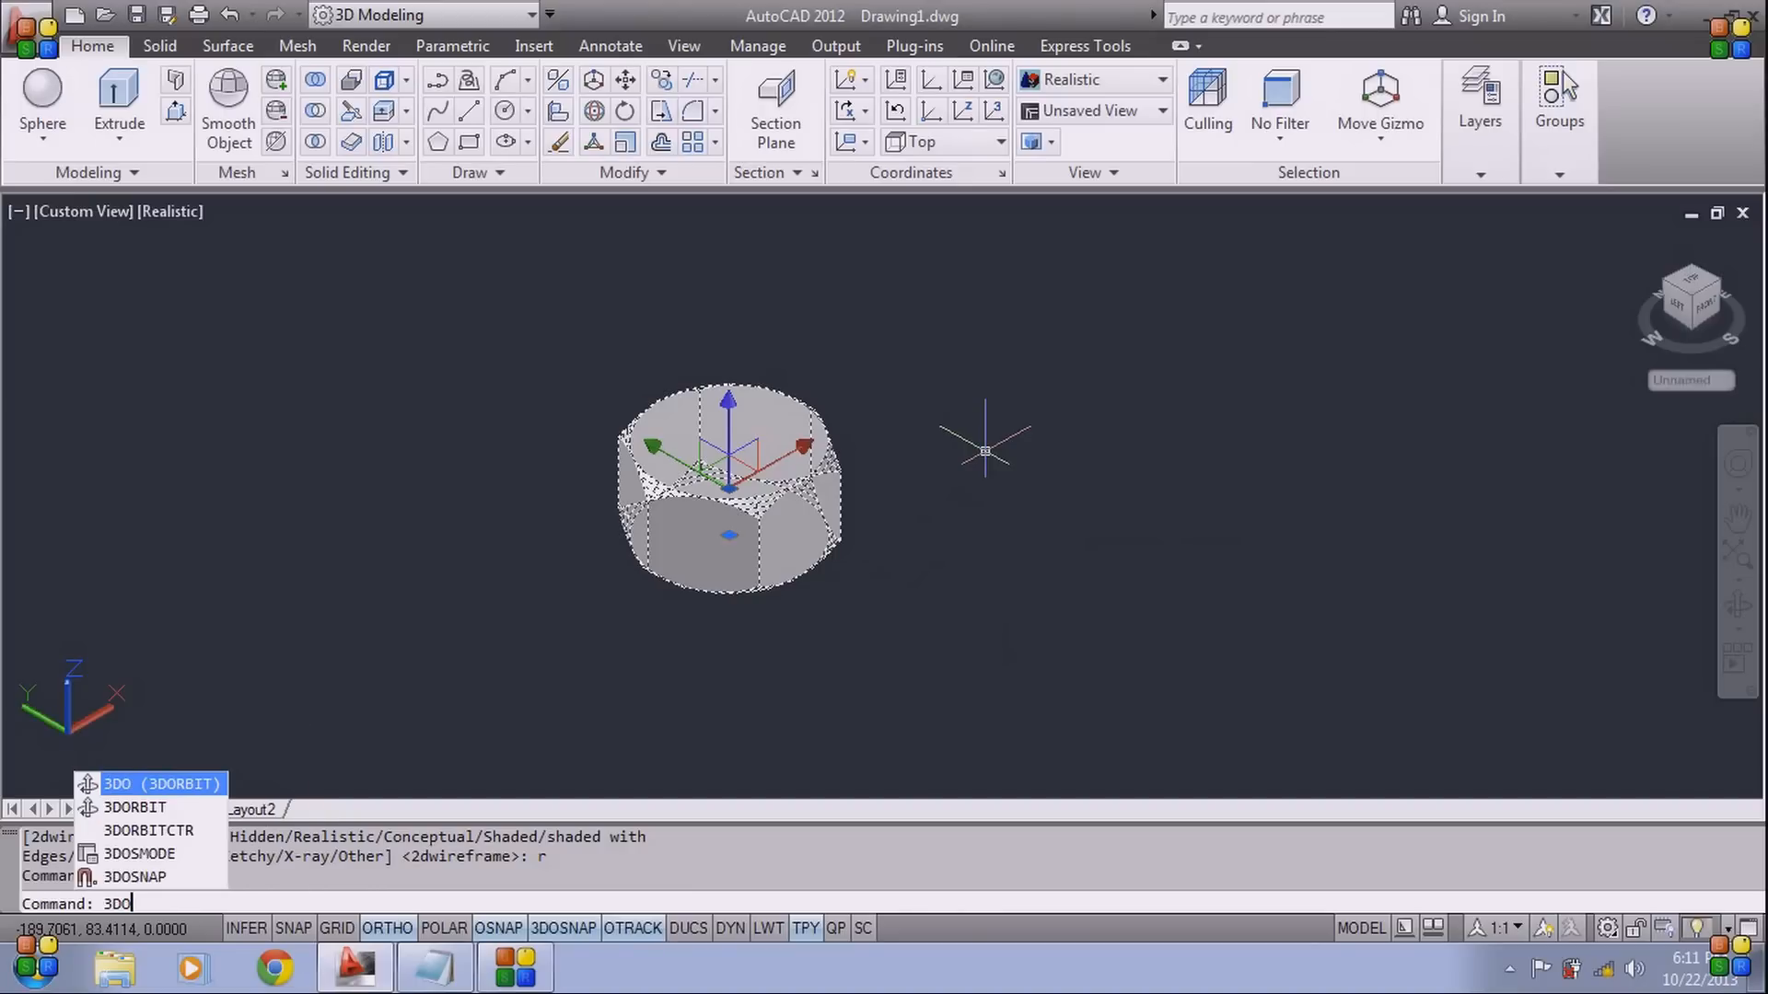
key("Return")
left_click_drag(606, 658, 992, 546)
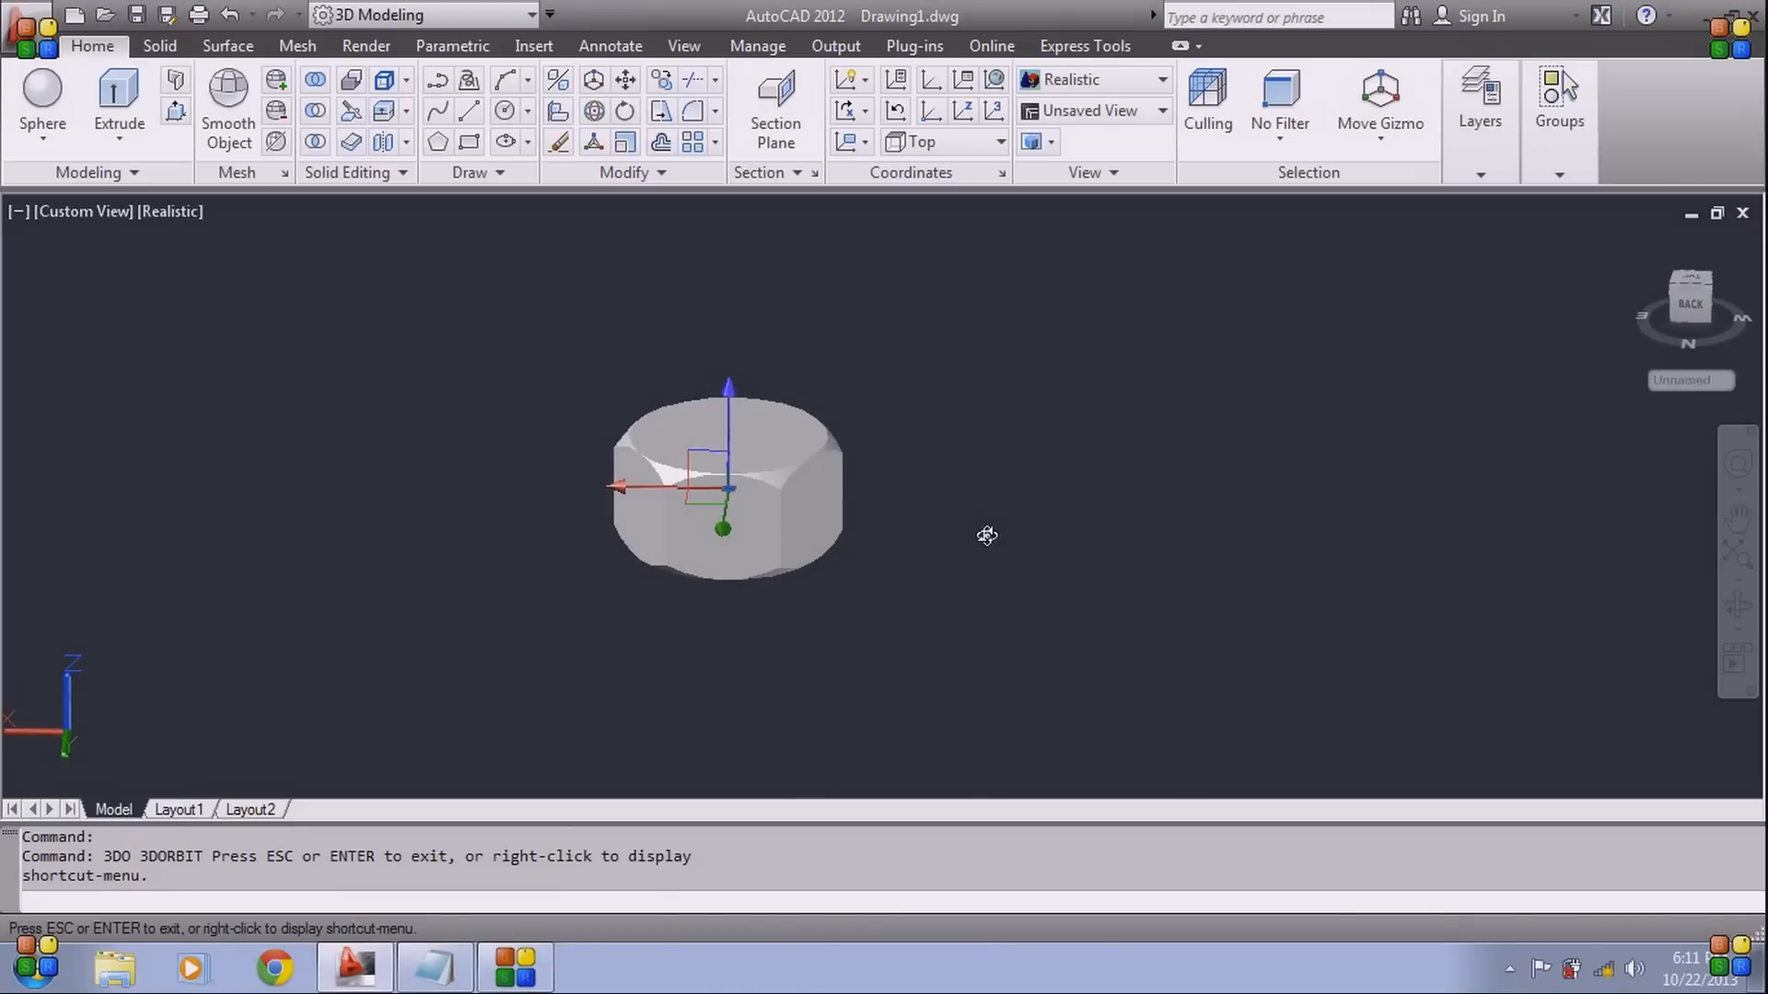
key("Escape")
key("ctrl+z")
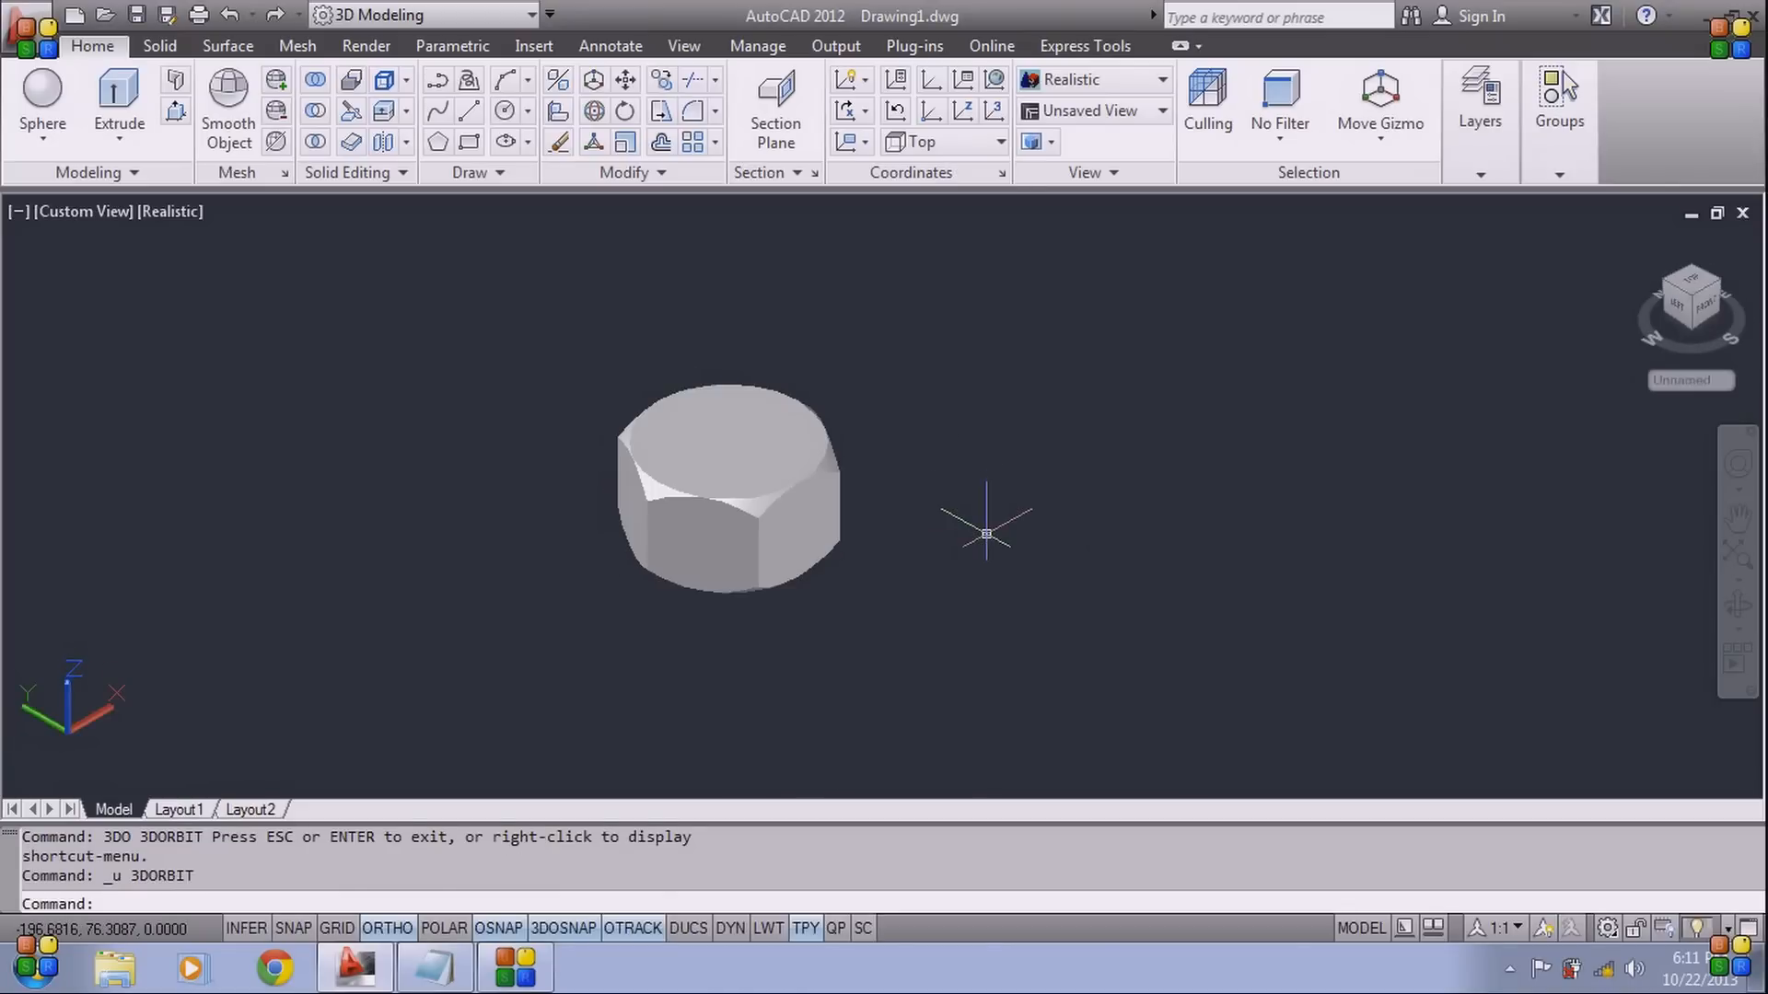
Copy the hexagonal solid about 30 units along the positive X direction
left_click(900, 382)
left_click(729, 638)
type("c")
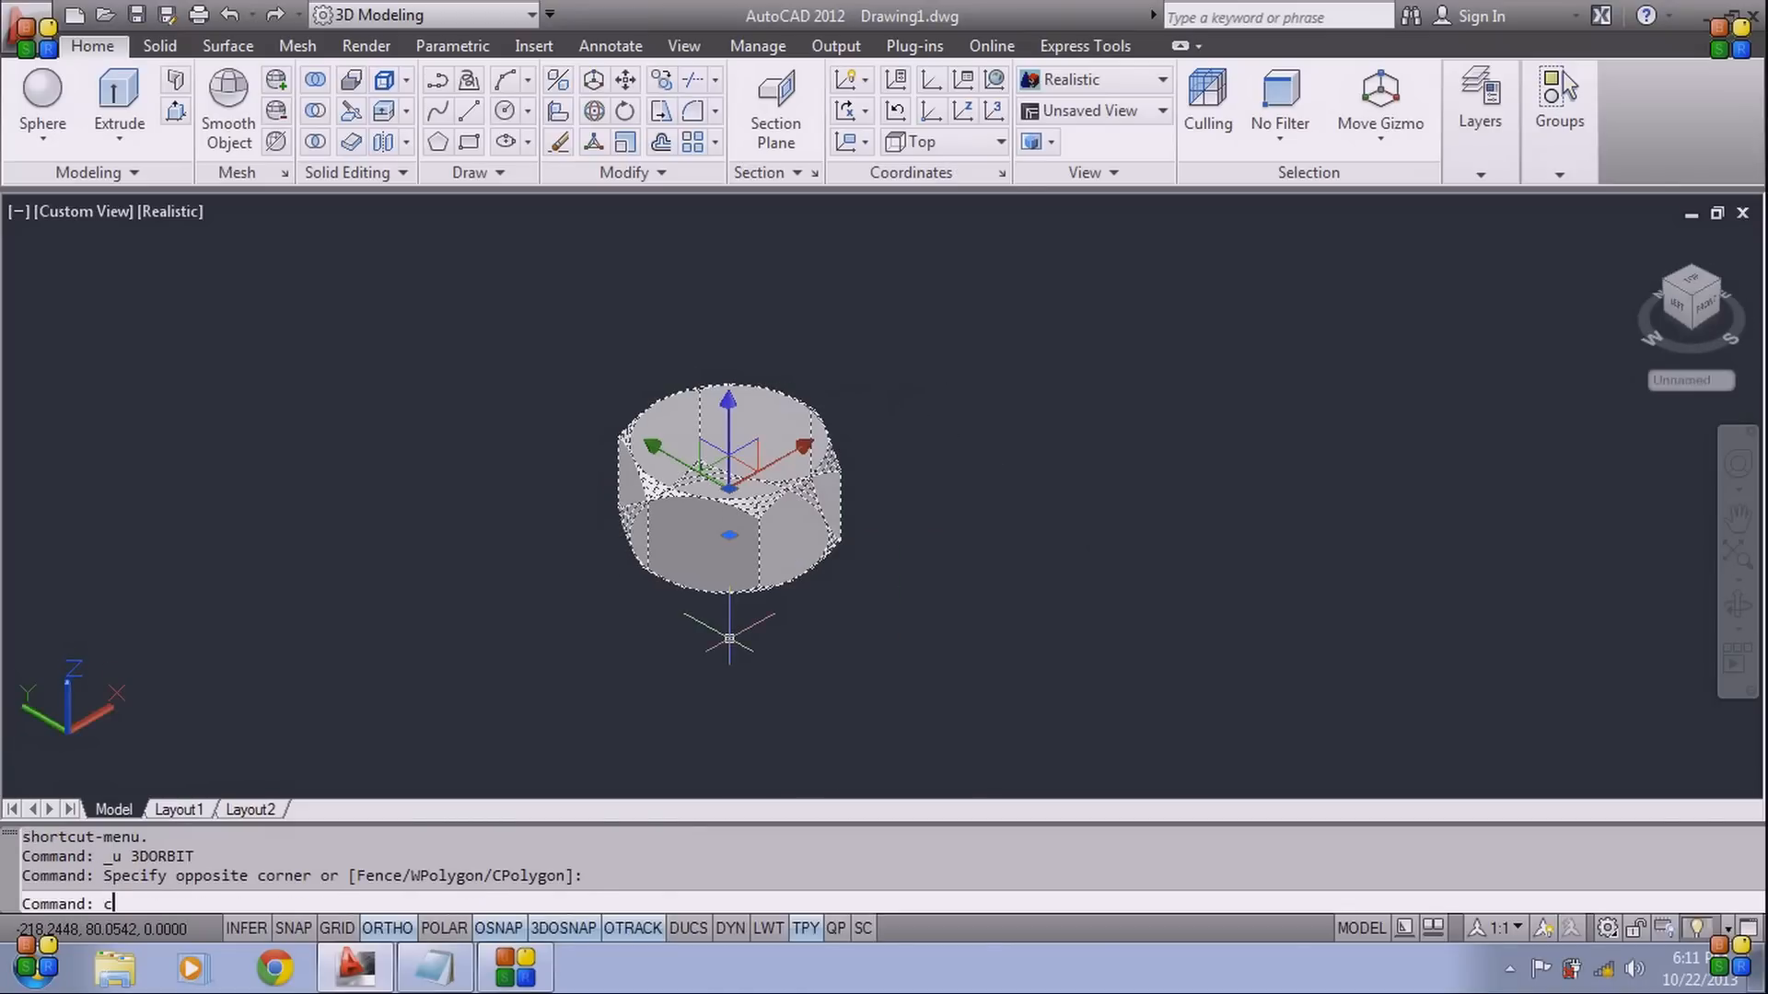
type("o")
key("Return")
left_click(707, 589)
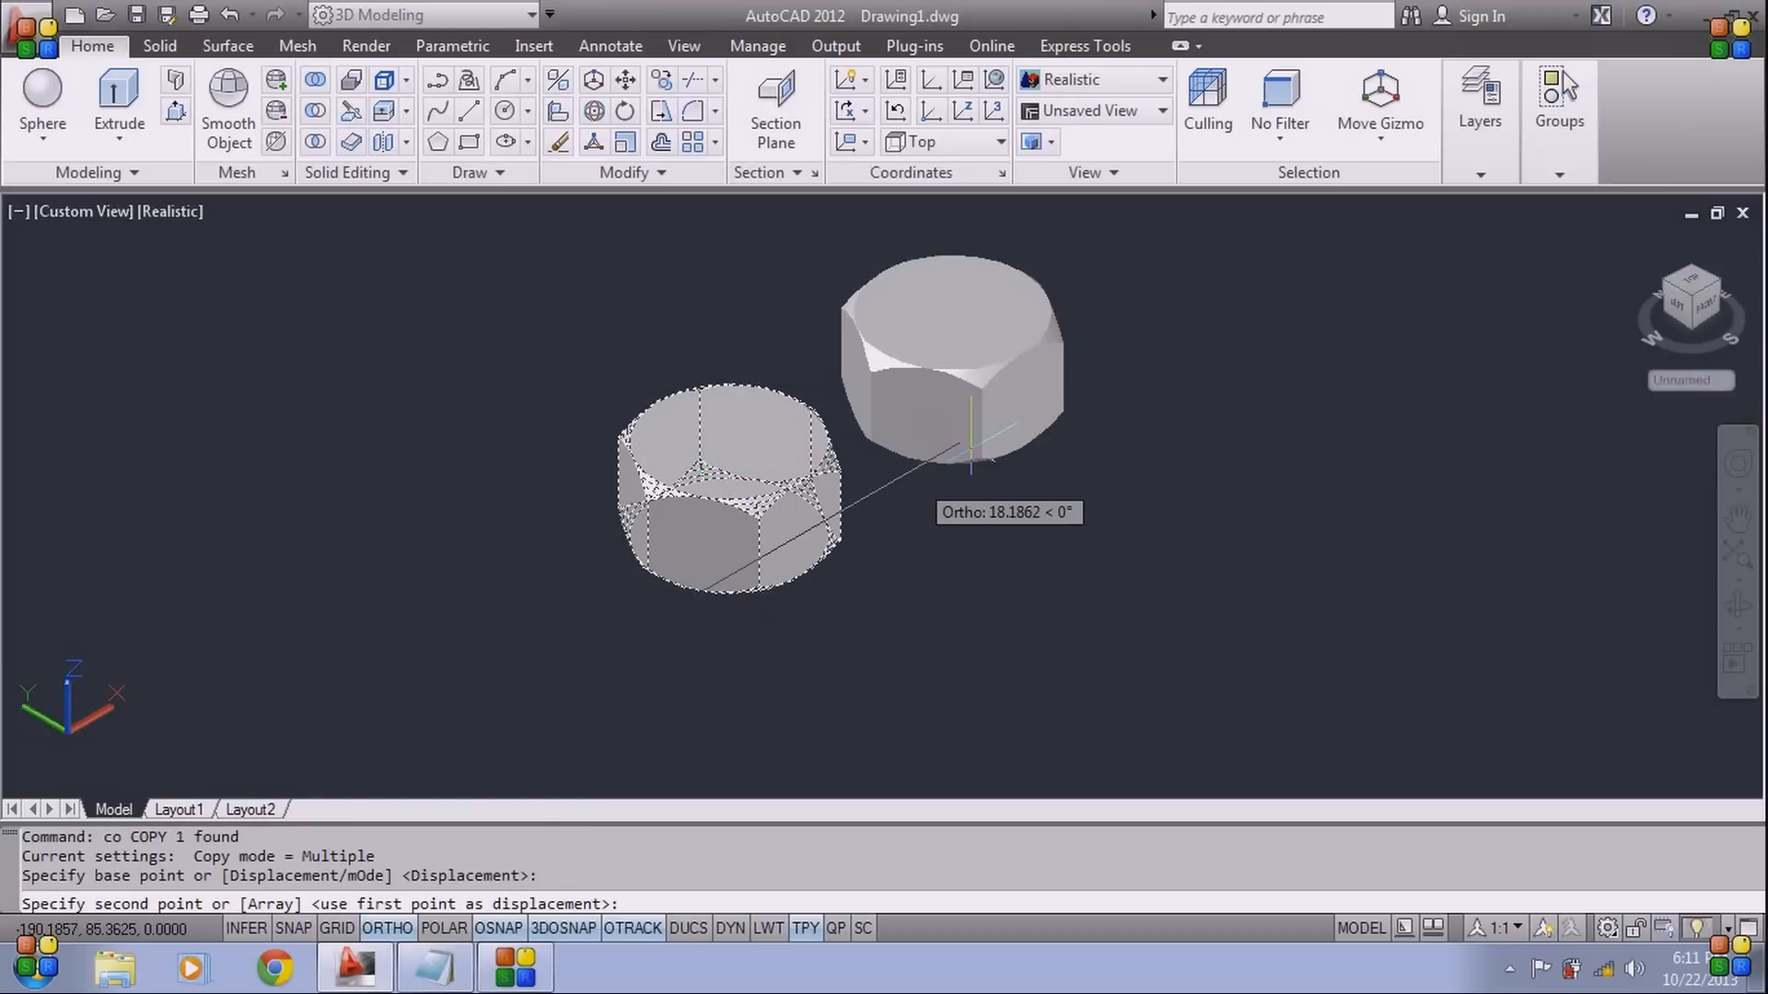
left_click(1083, 377)
key("Escape")
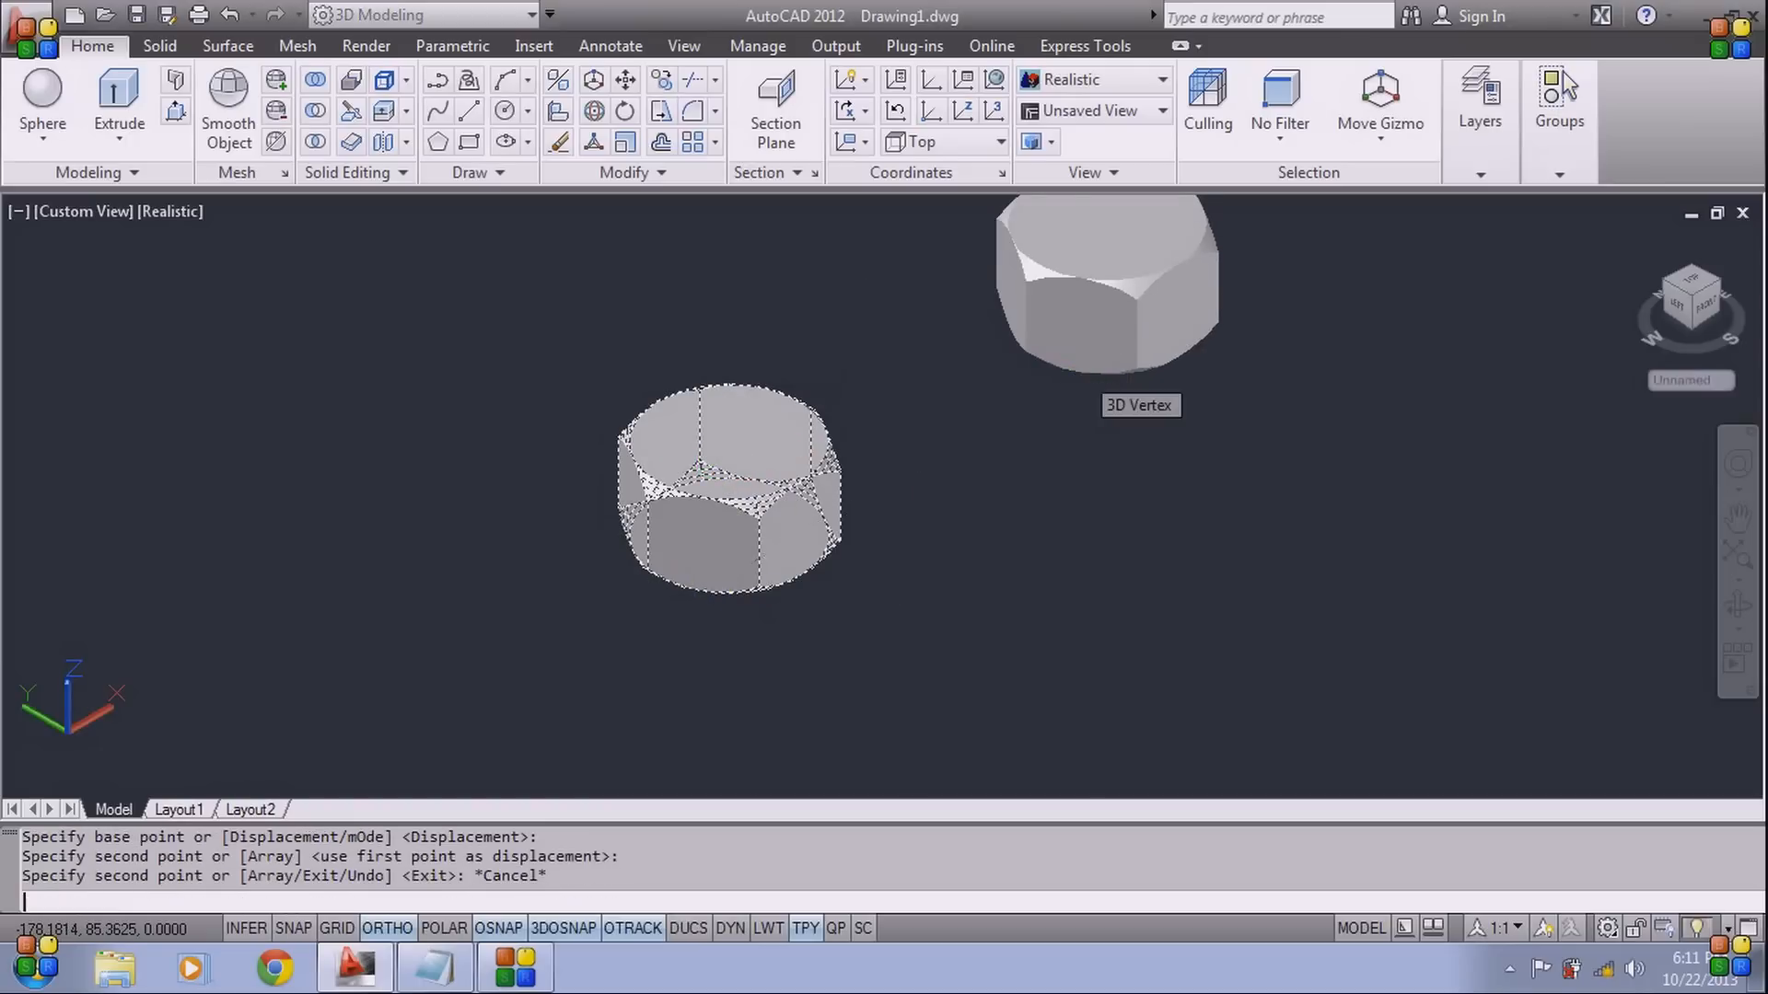
Create a cylinder with a base radius of 3 and a height of 50 in the empty area beside the two hexagonal solids
scroll(994, 474, "down", 3)
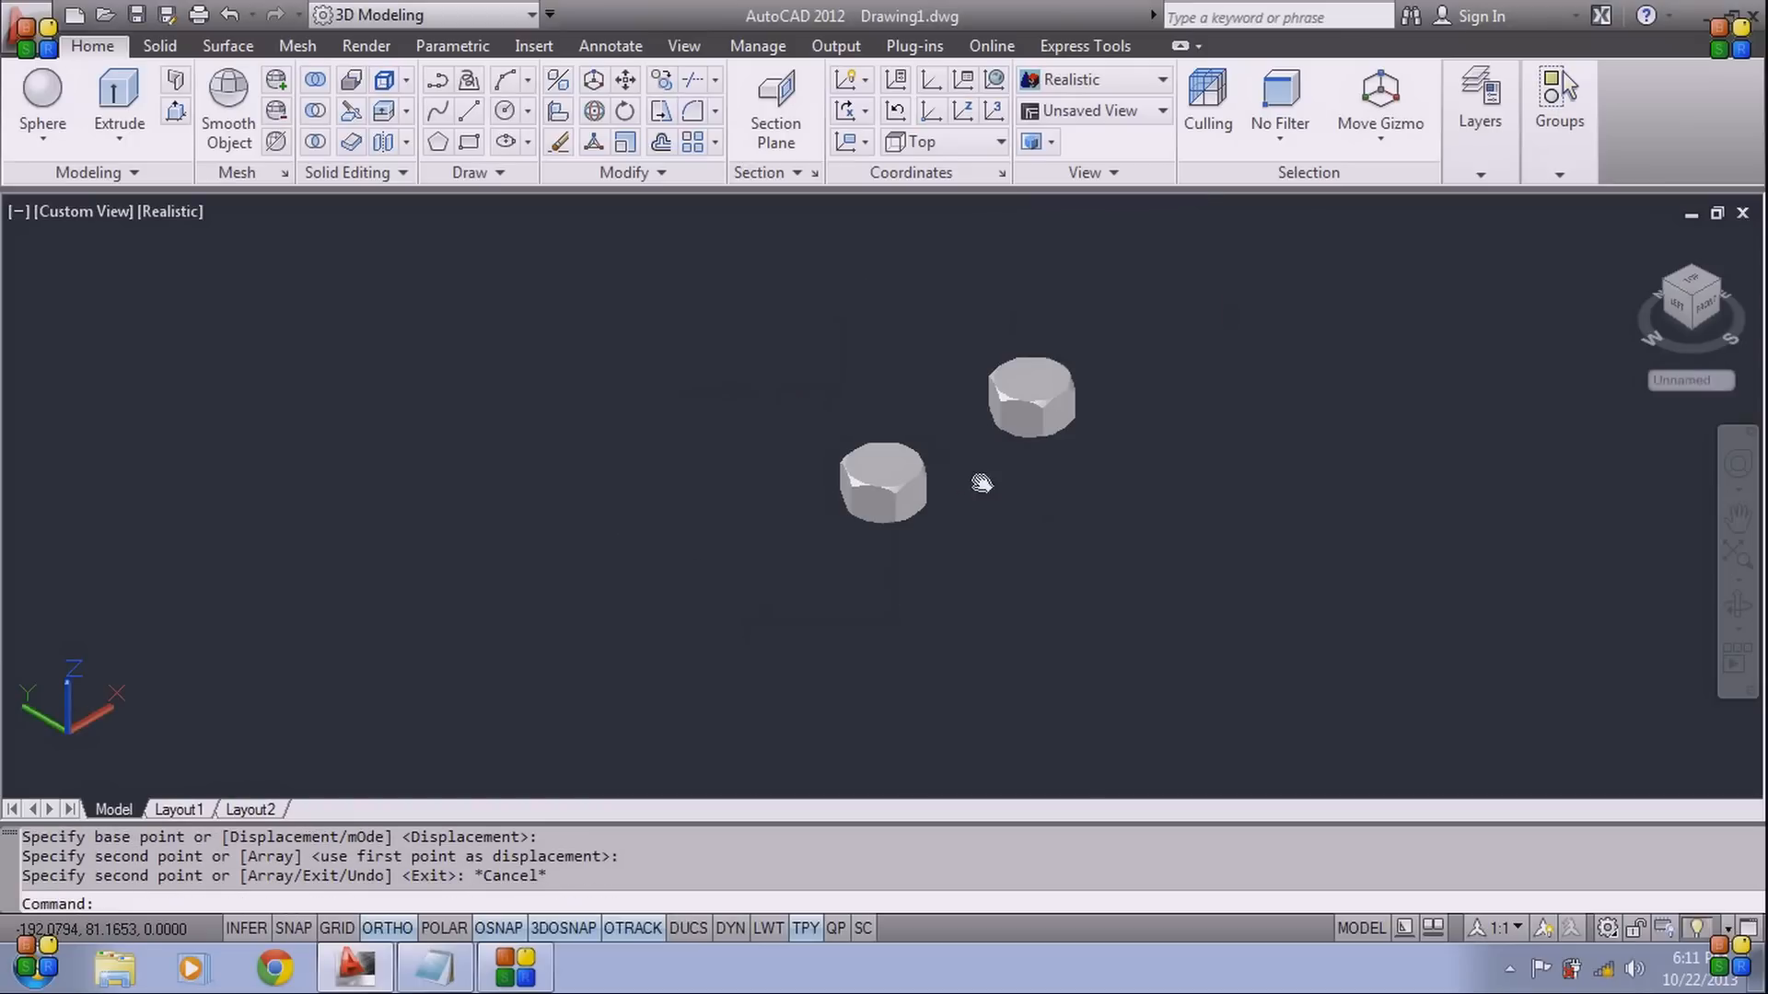
middle_click_drag(979, 485, 478, 498)
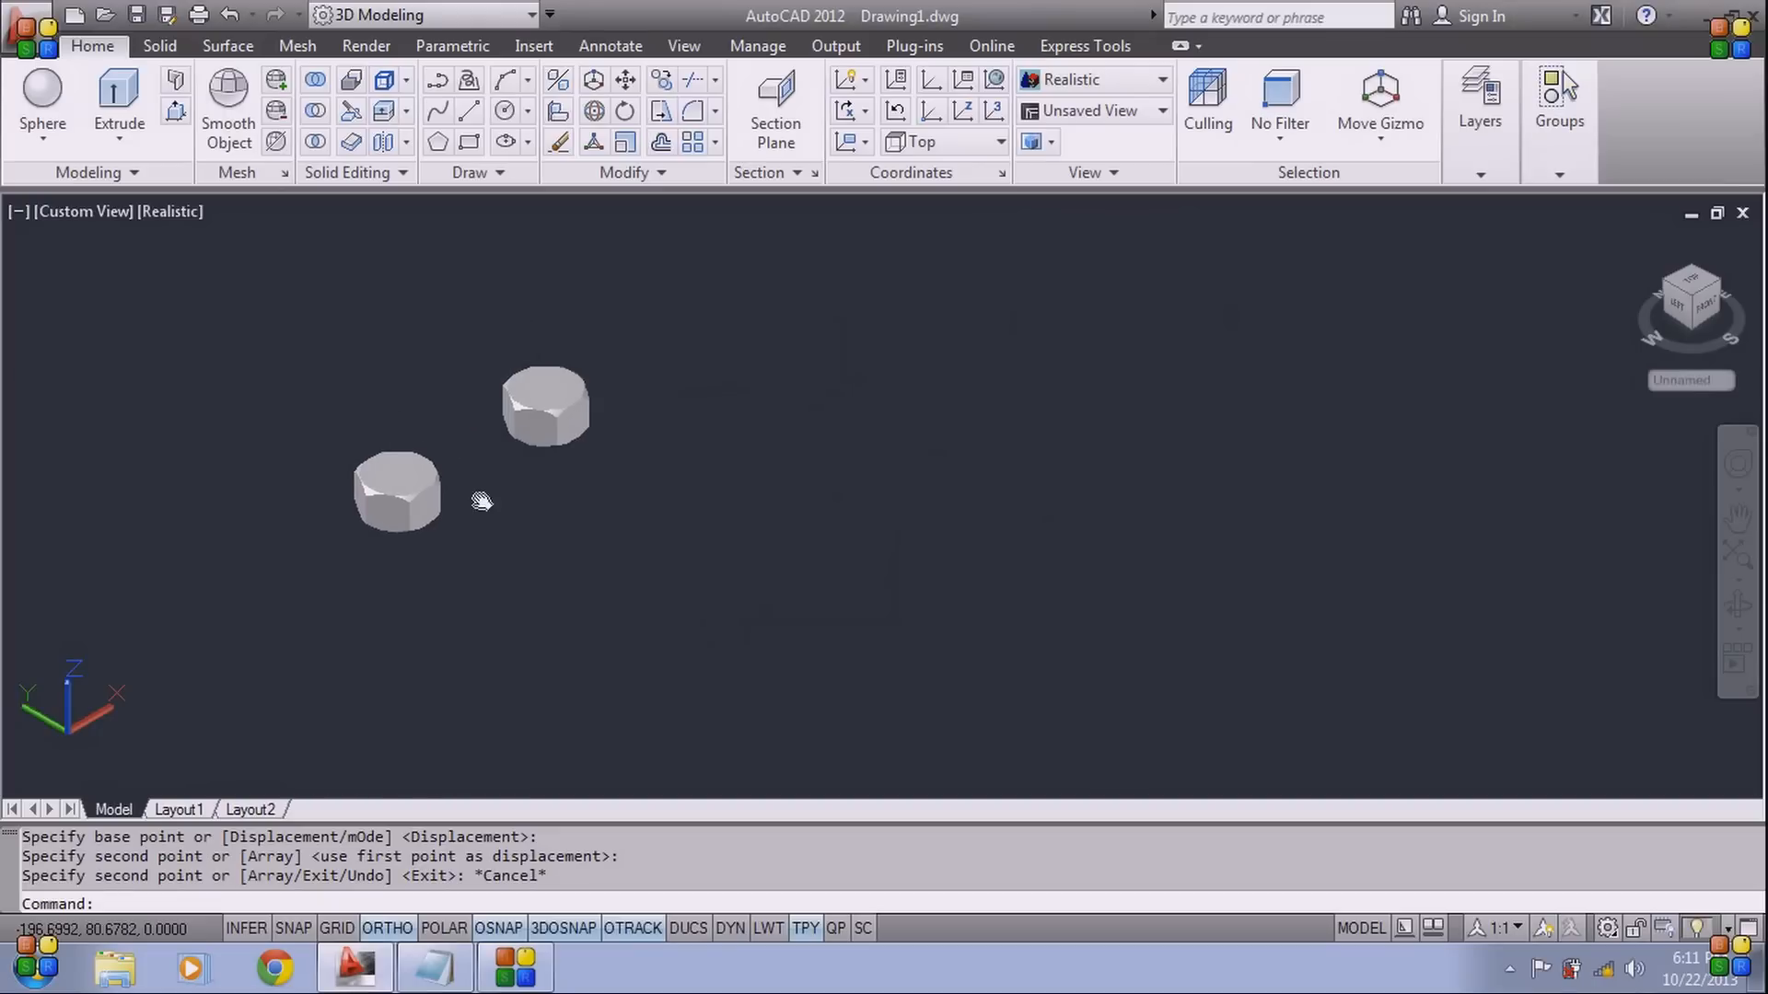
scroll(430, 509, "up", 2)
scroll(430, 509, "up", 2)
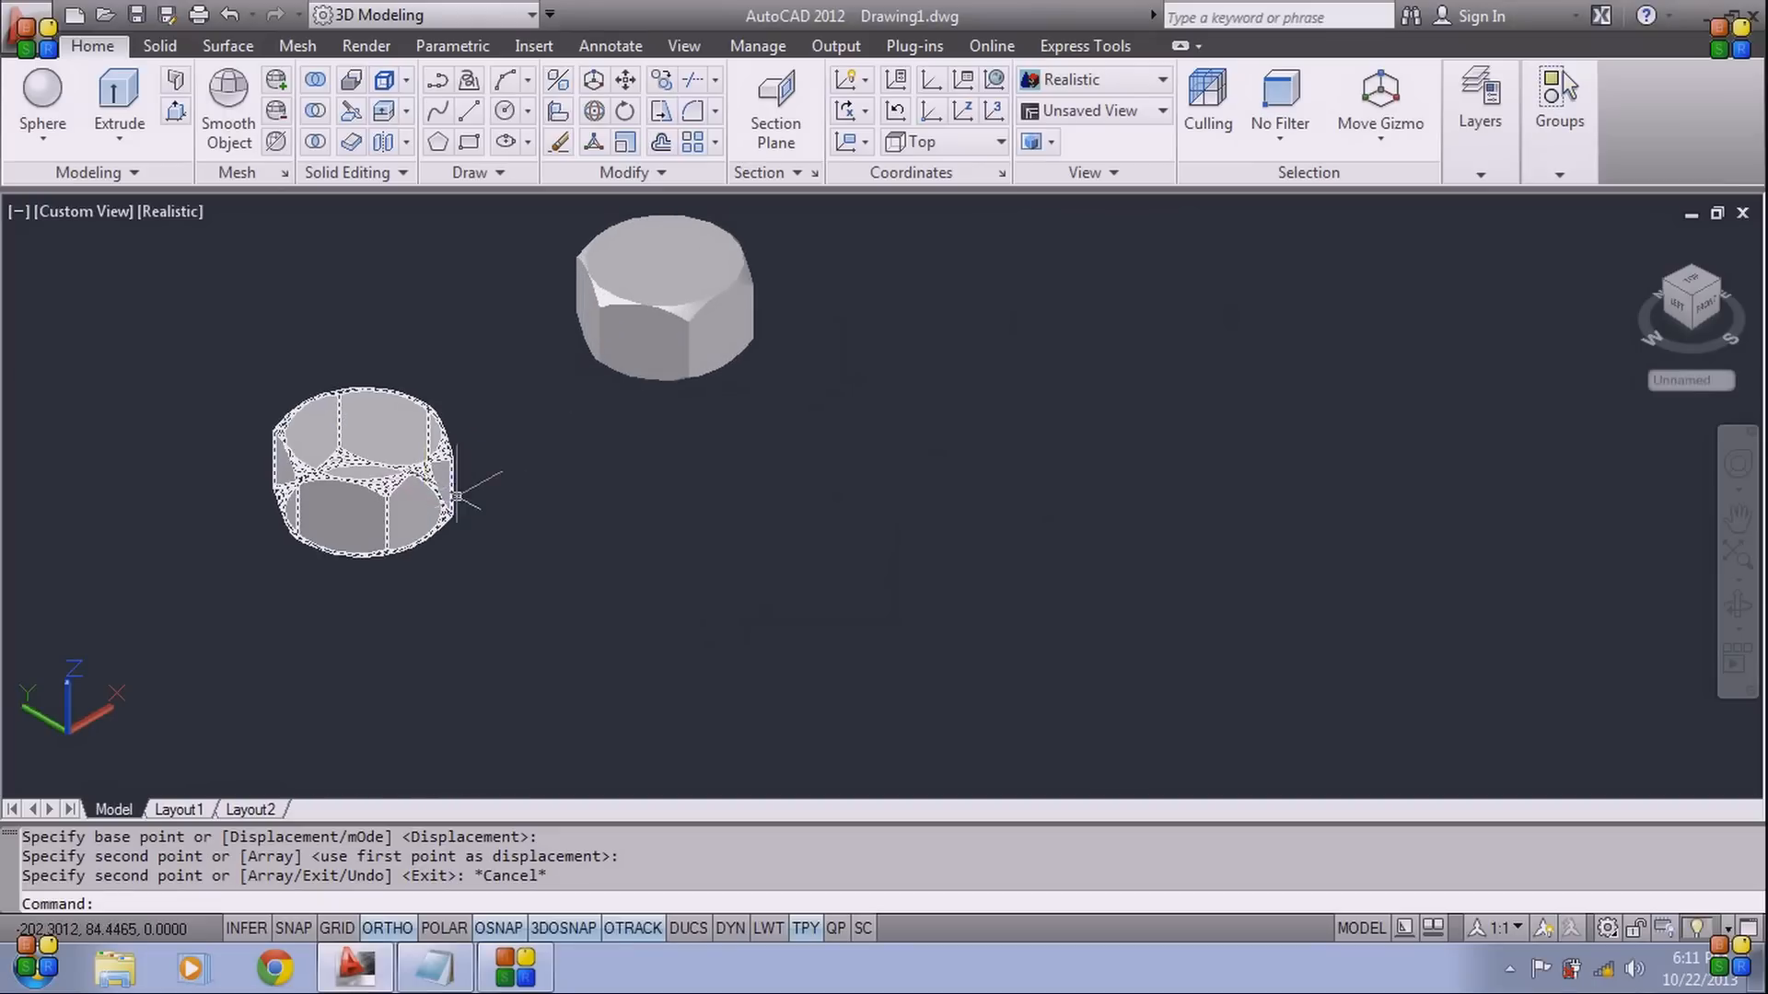
scroll(478, 492, "down", 2)
middle_click_drag(501, 489, 547, 566)
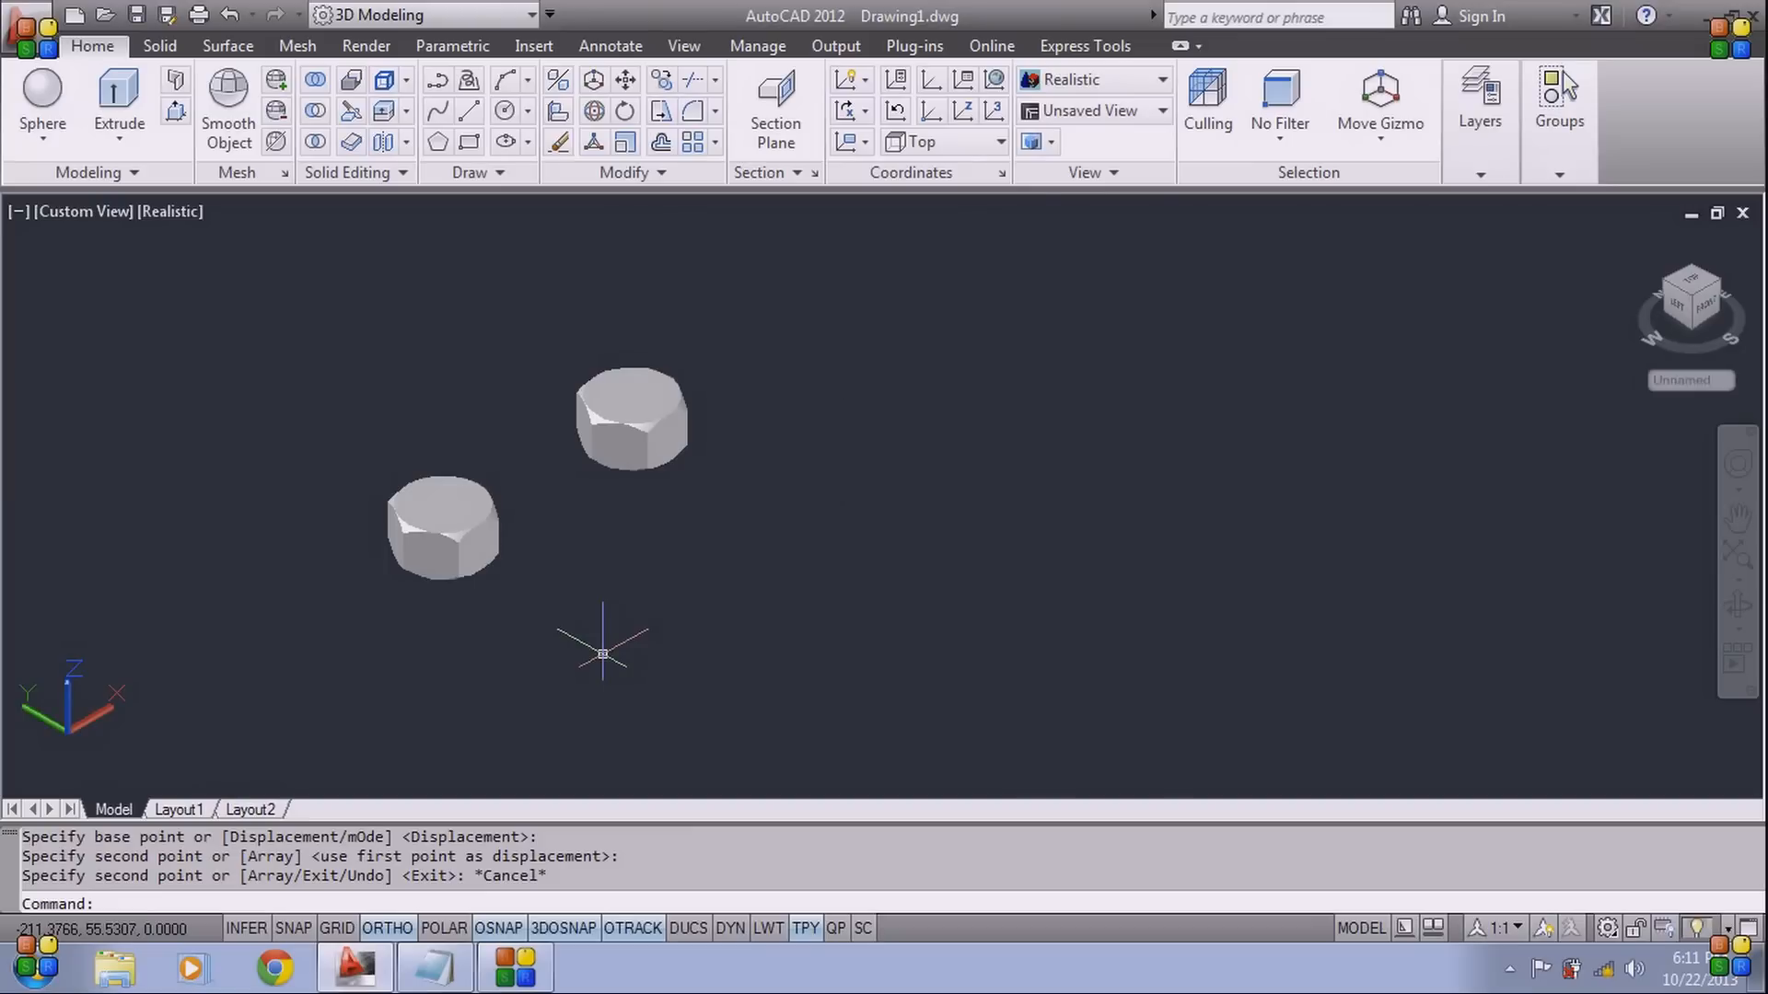
left_click(43, 134)
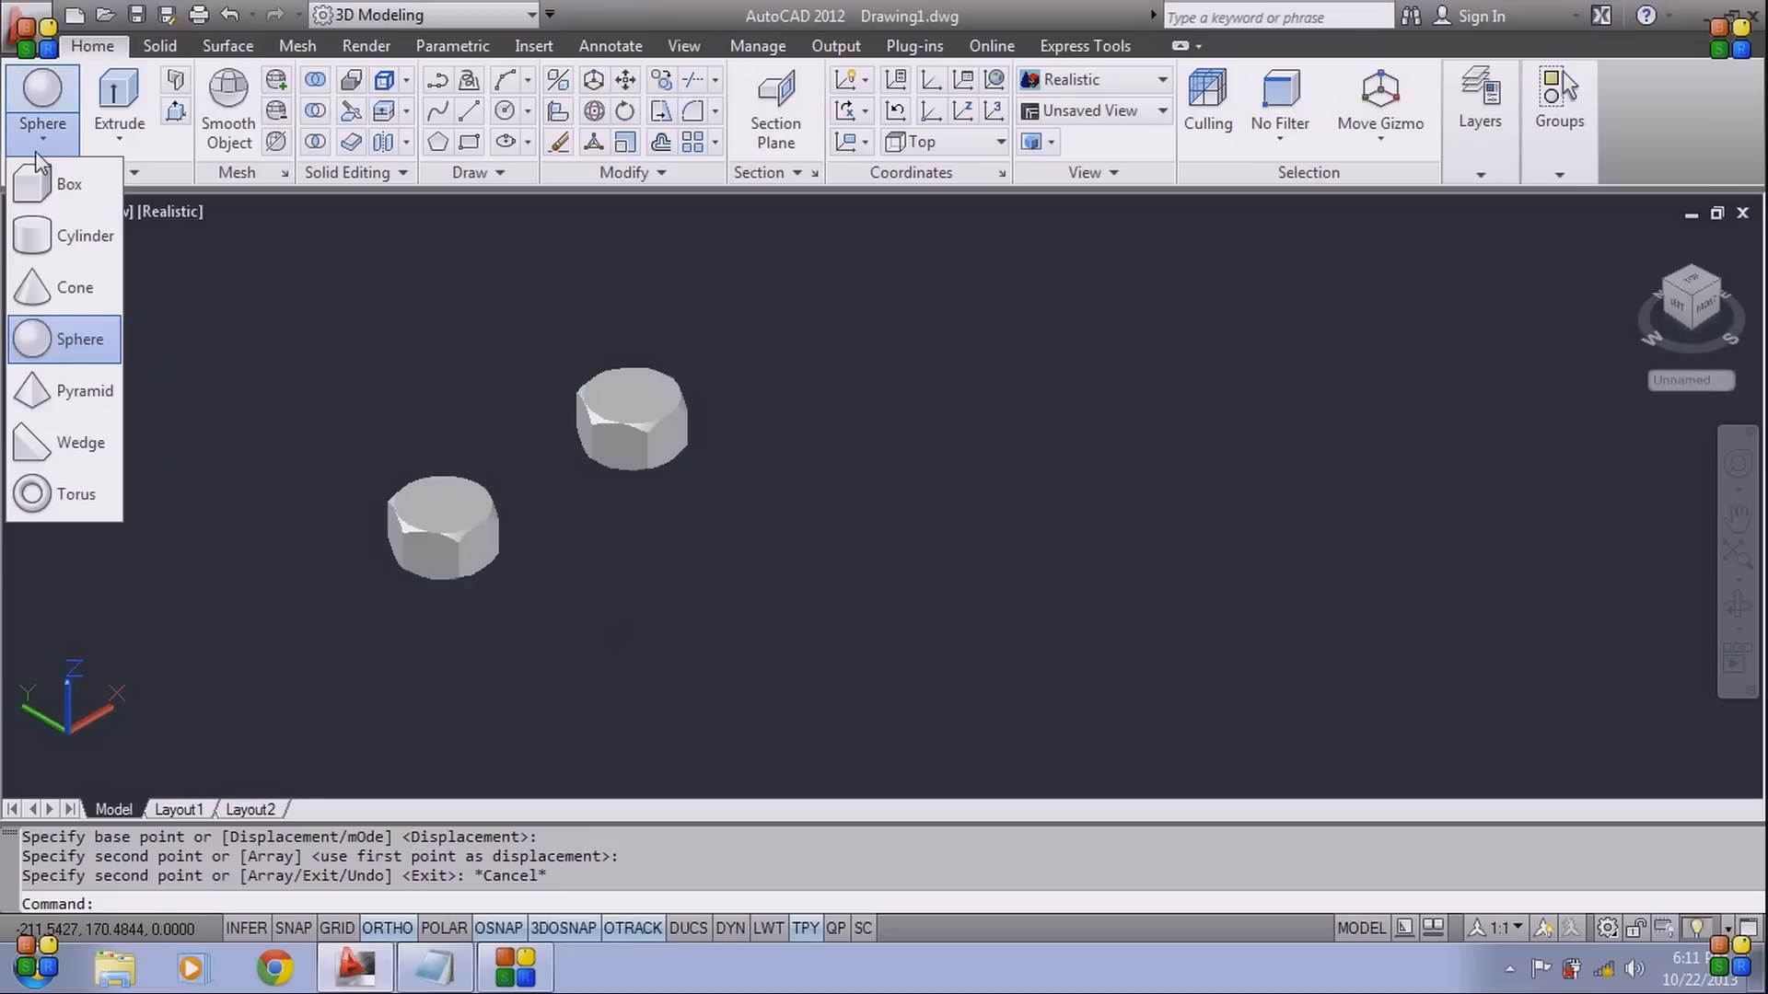
left_click(61, 234)
left_click(857, 657)
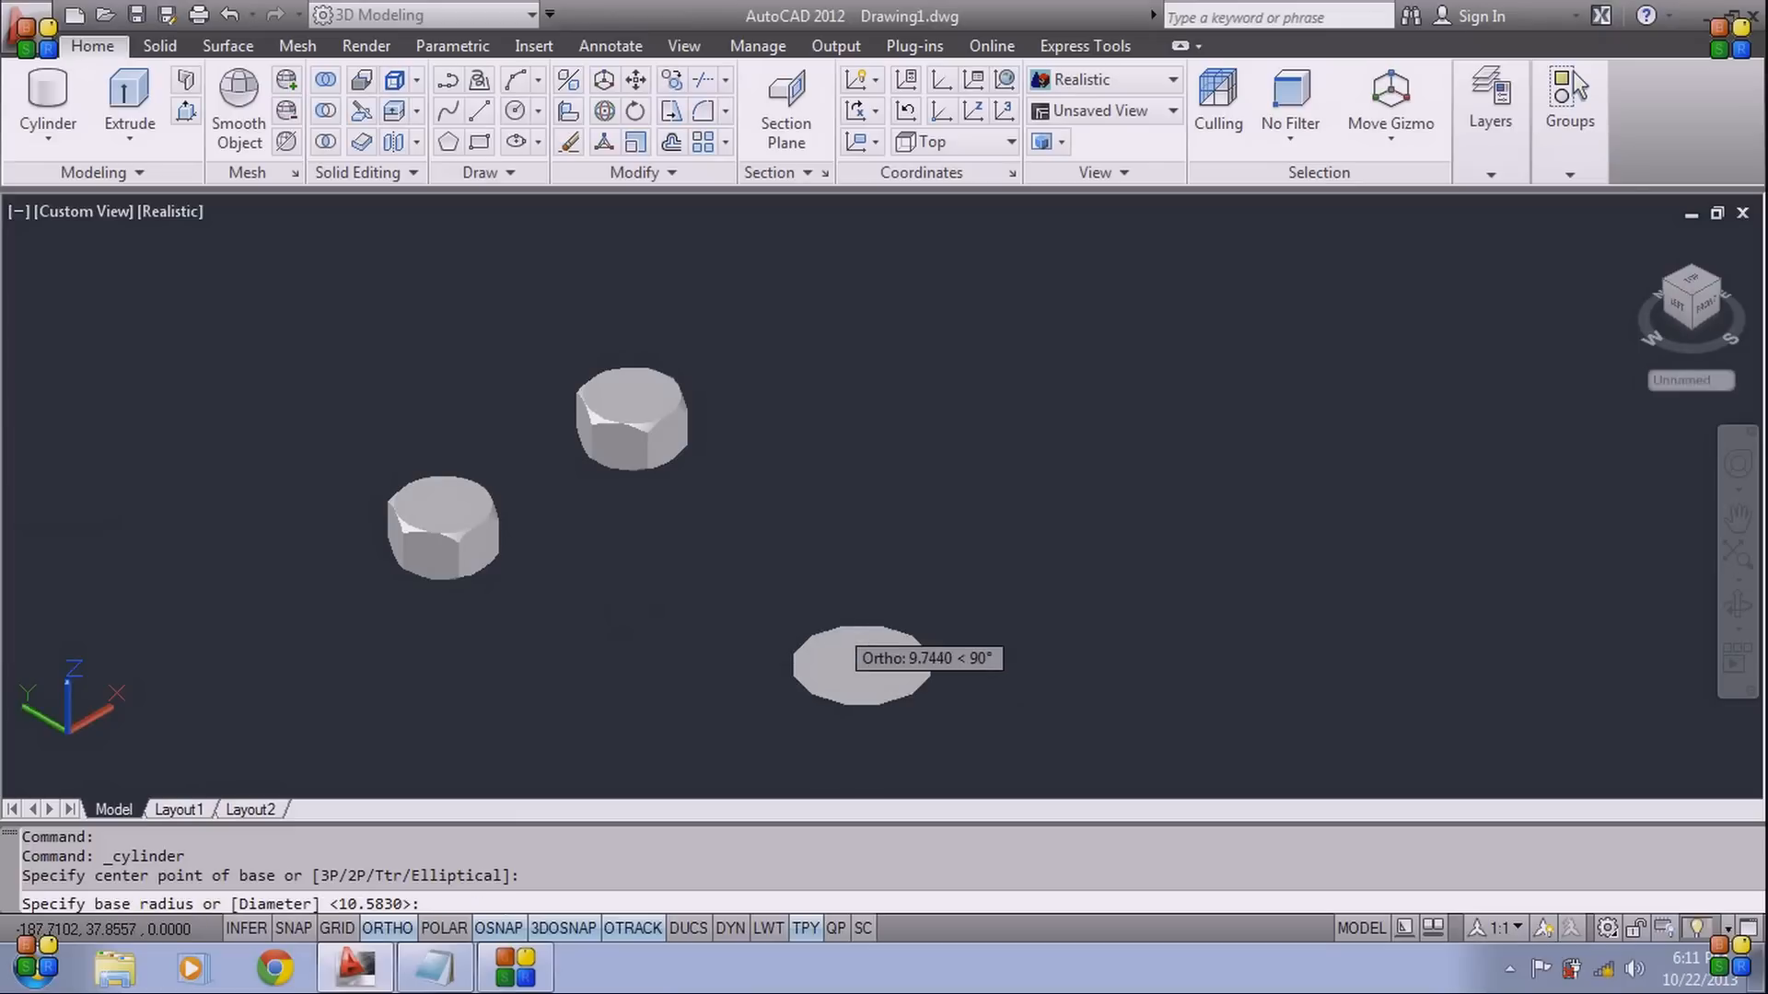
type("3")
key("Return")
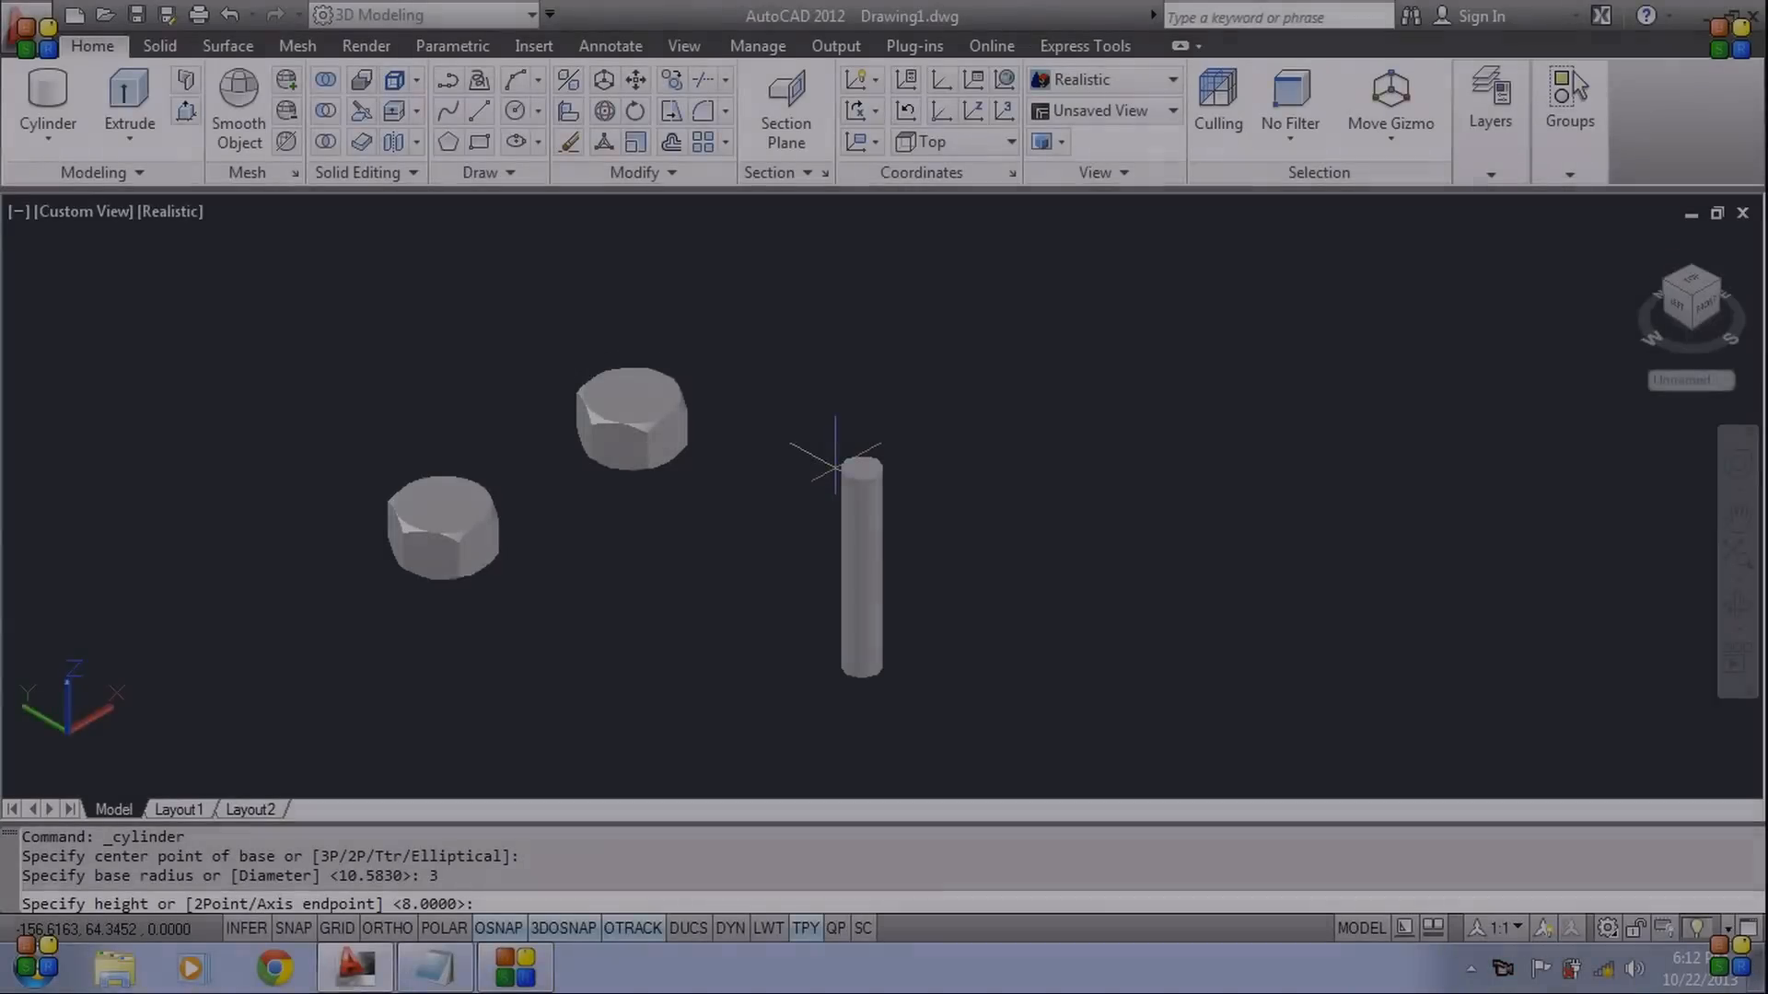
type("50")
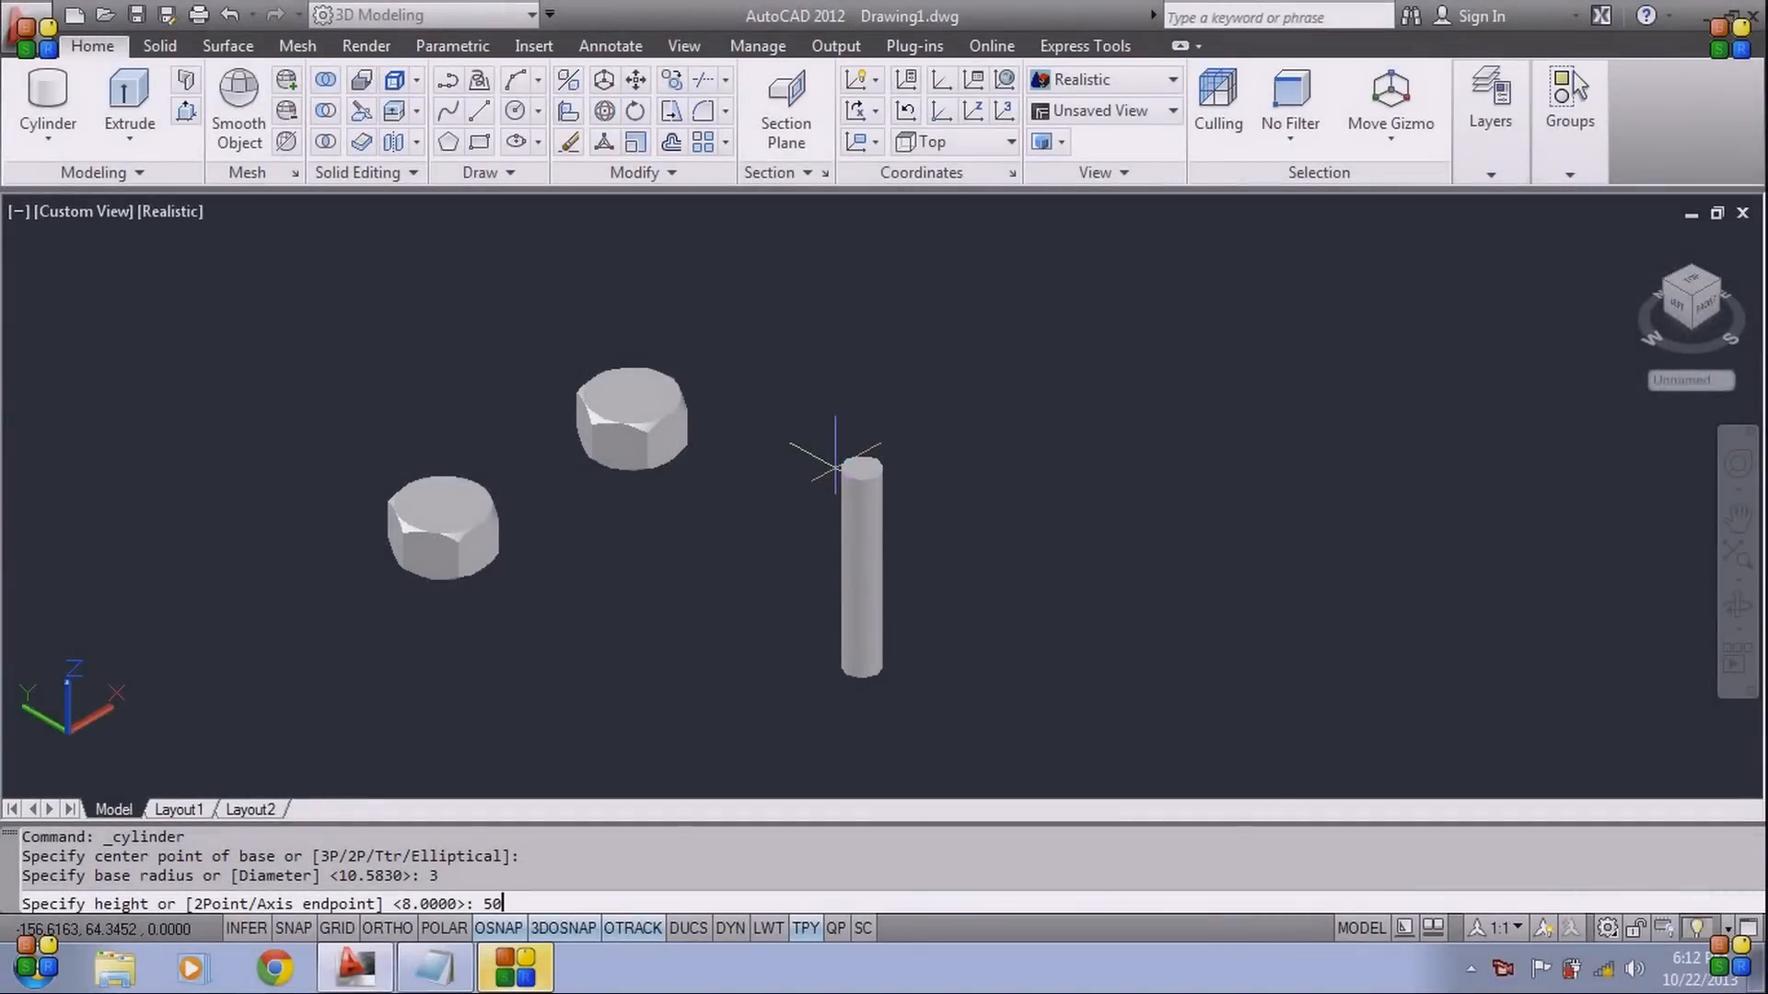
key("Return")
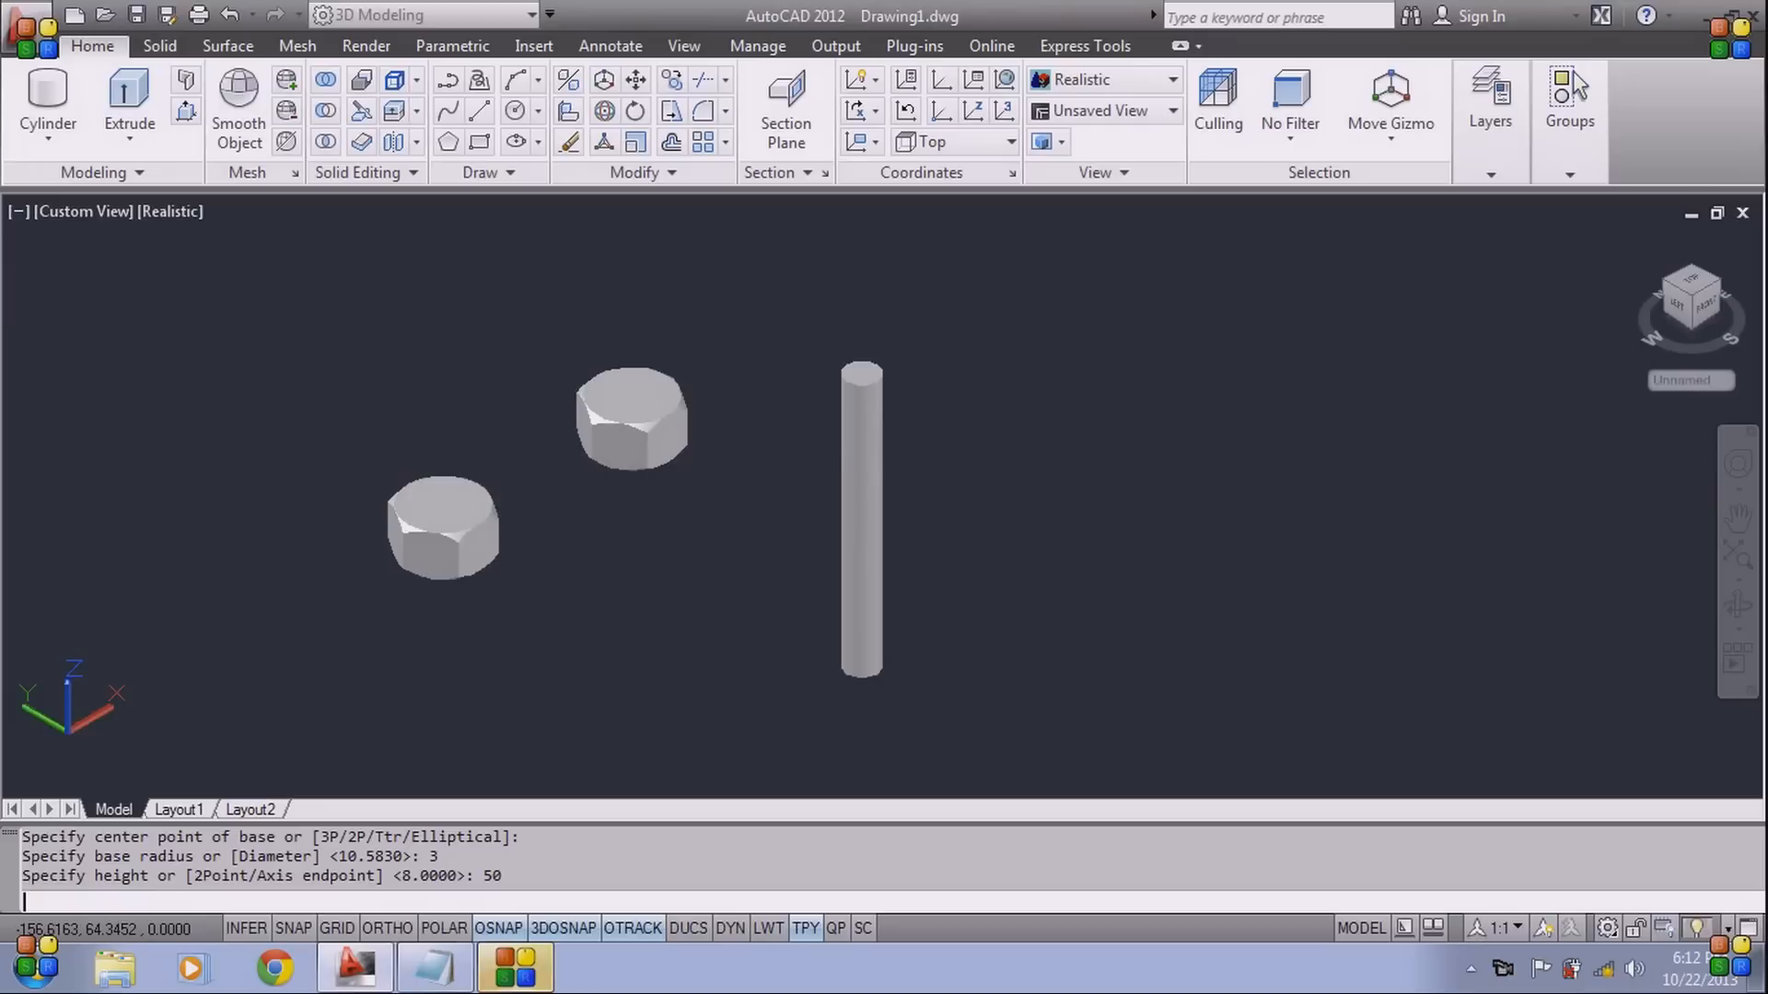
Start a helix centred on the base of the cylinder with a base radius of 4 and a top radius of 4
scroll(885, 626, "up", 6)
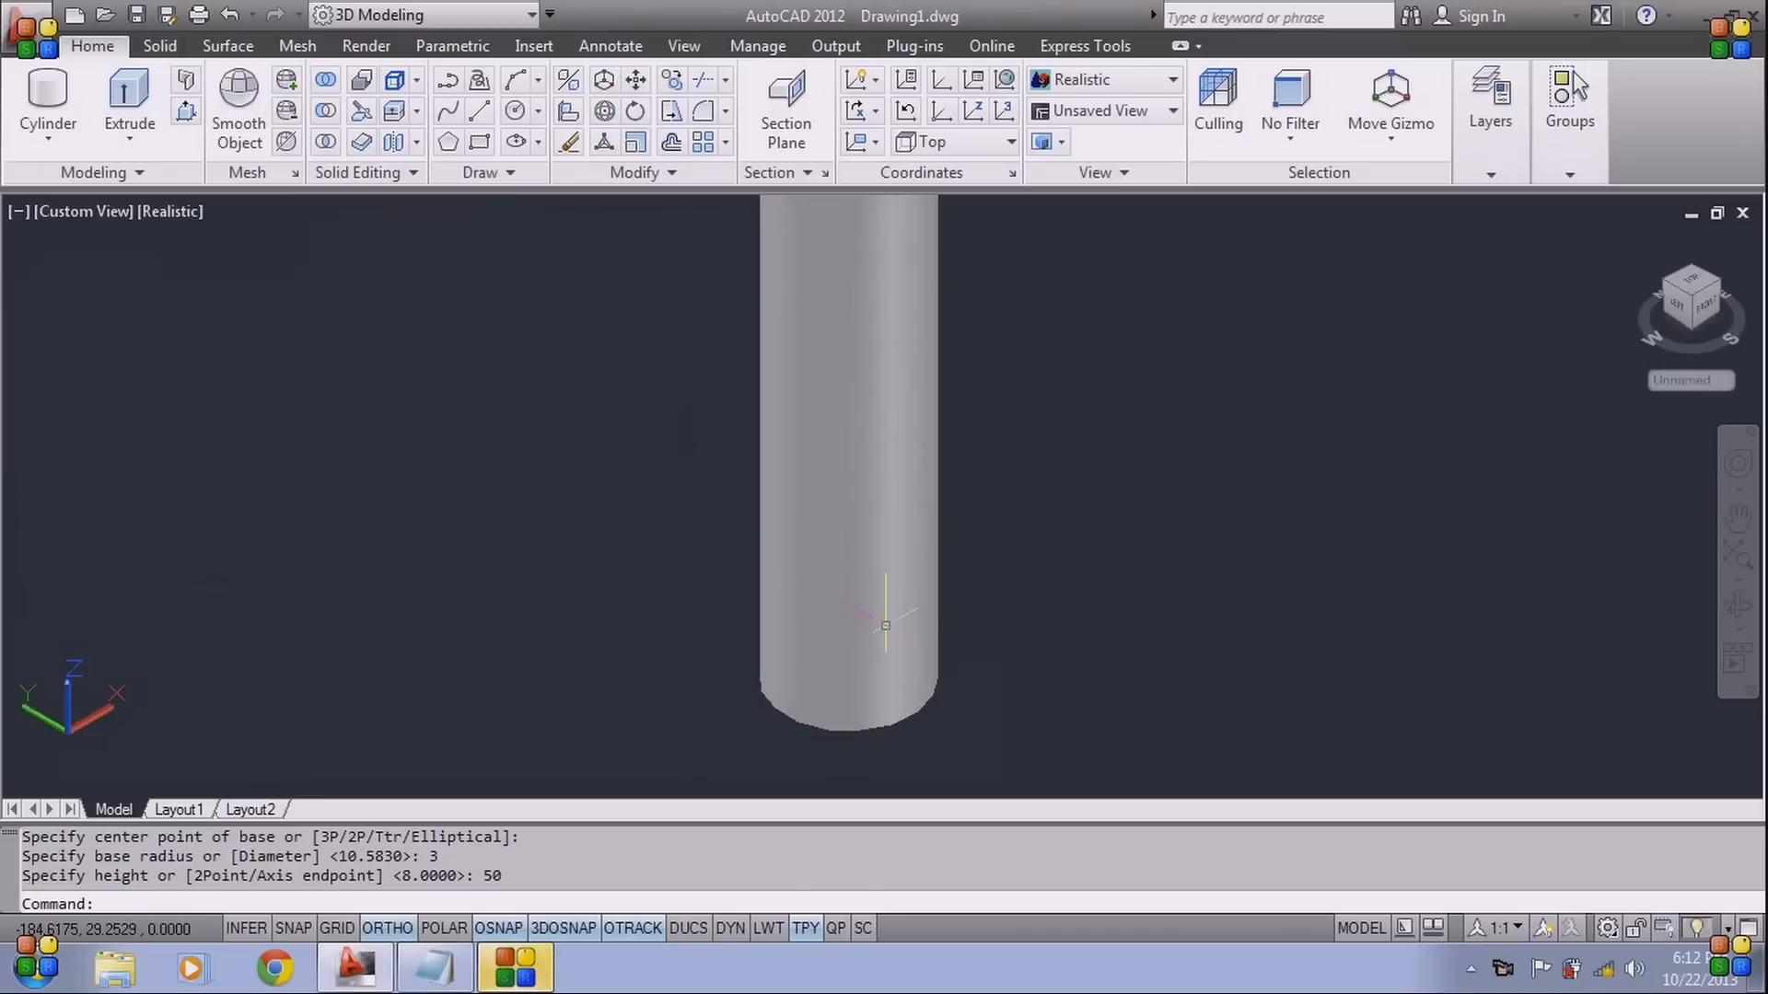
middle_click_drag(886, 626, 689, 661)
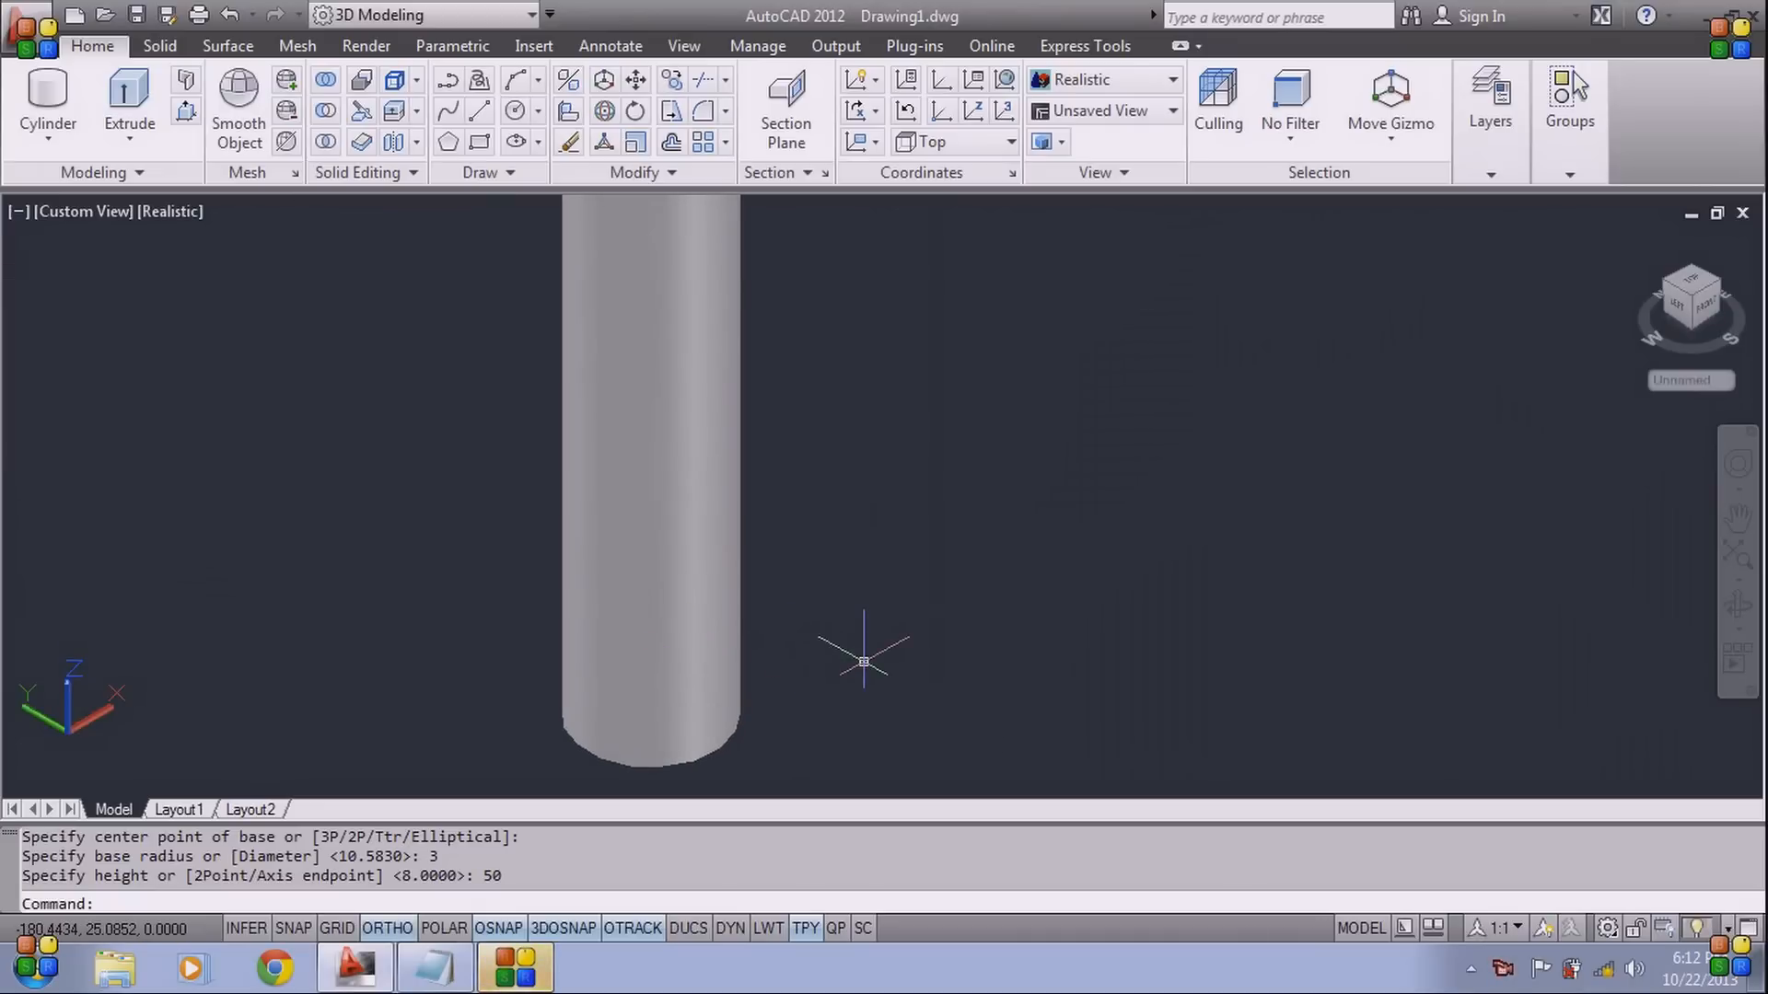
type("HELIX")
key("Return")
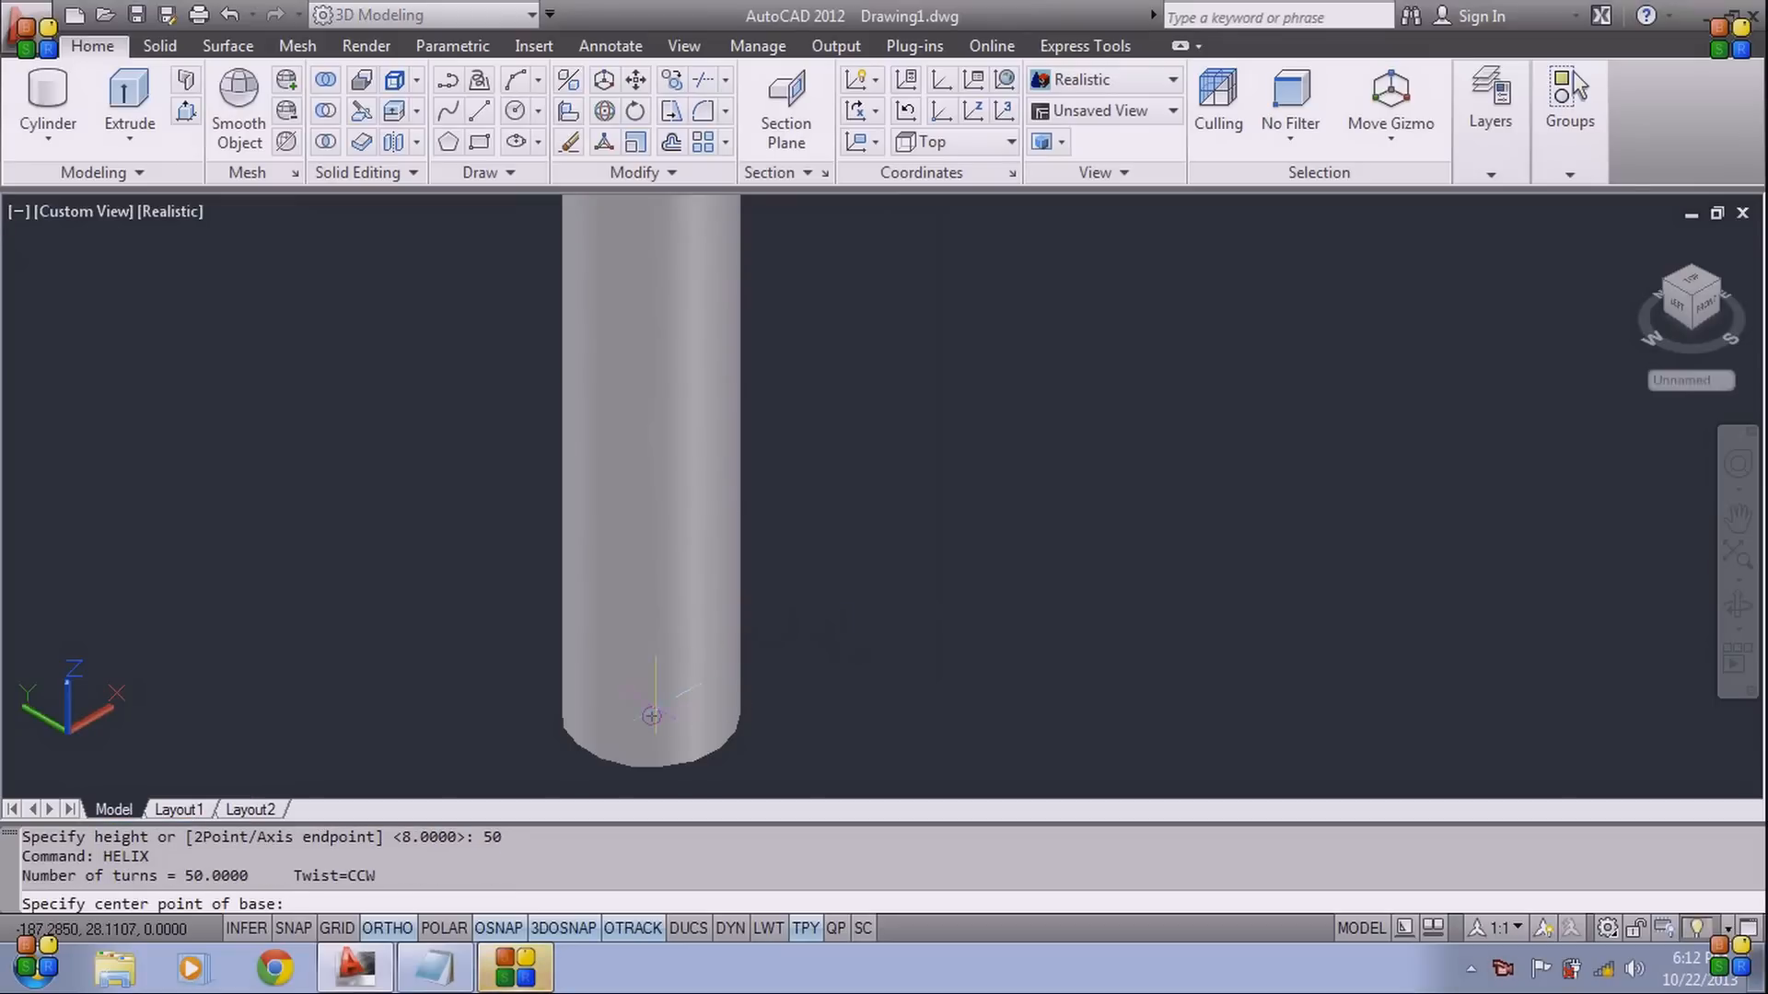
left_click(646, 715)
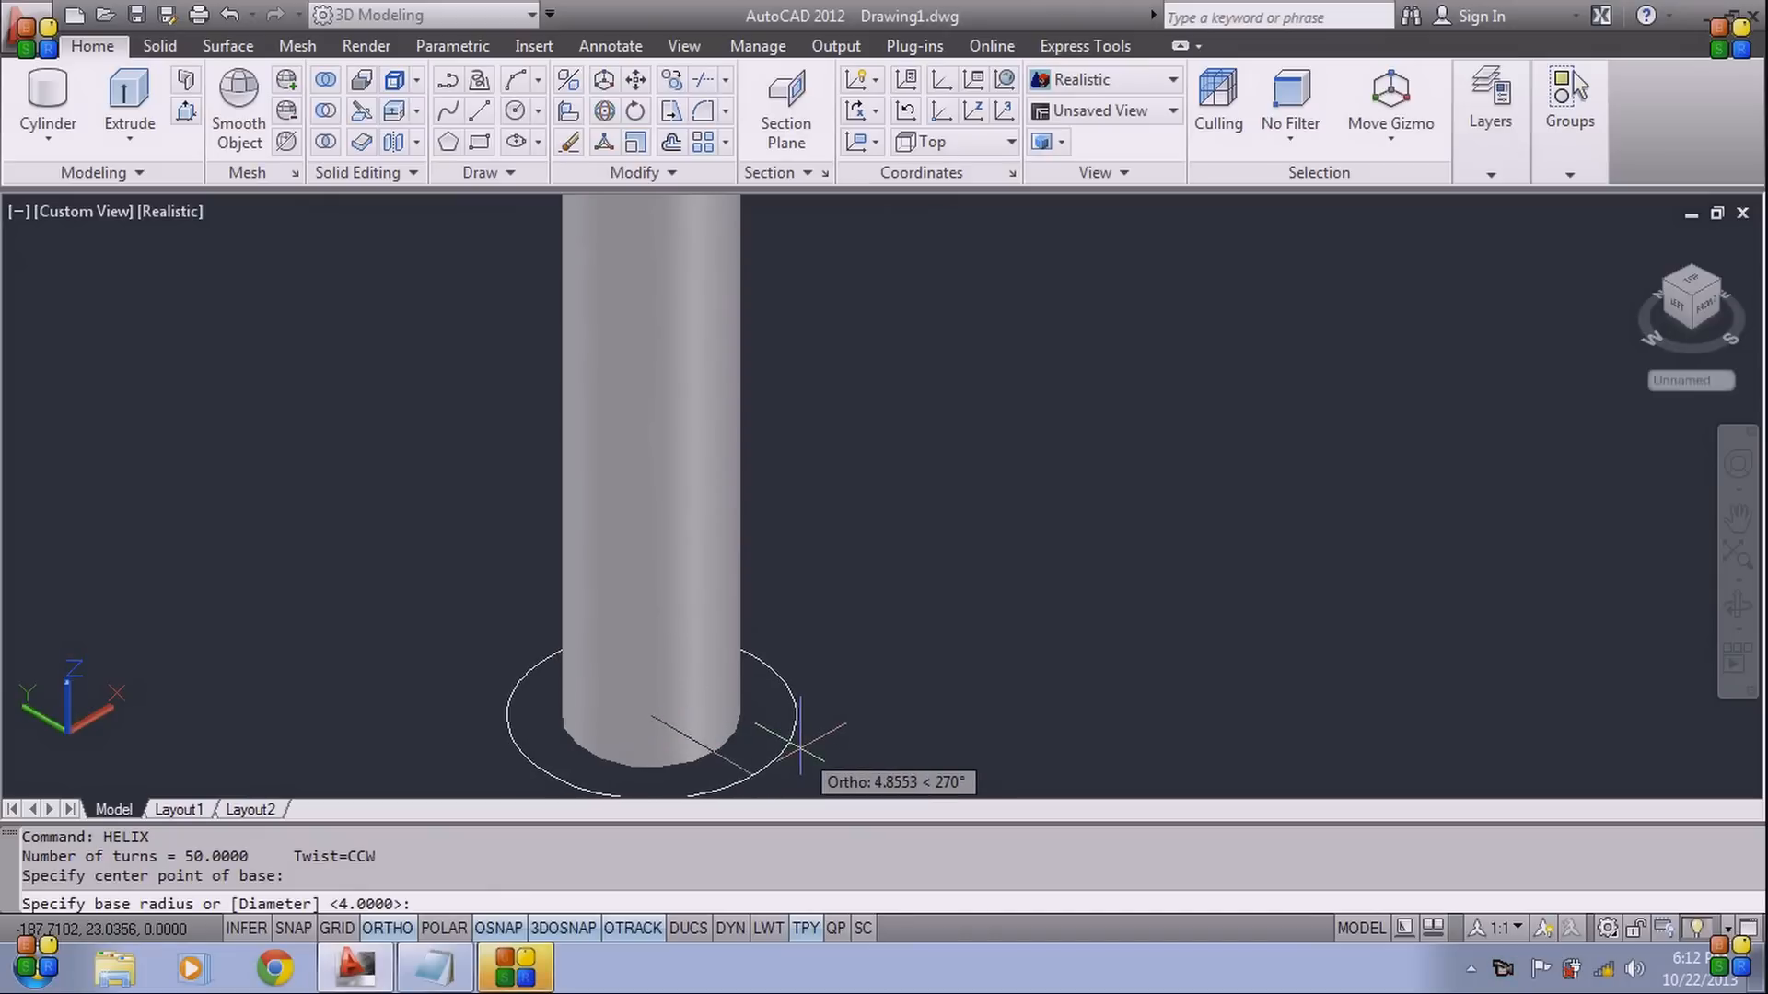
type("4")
key("Return")
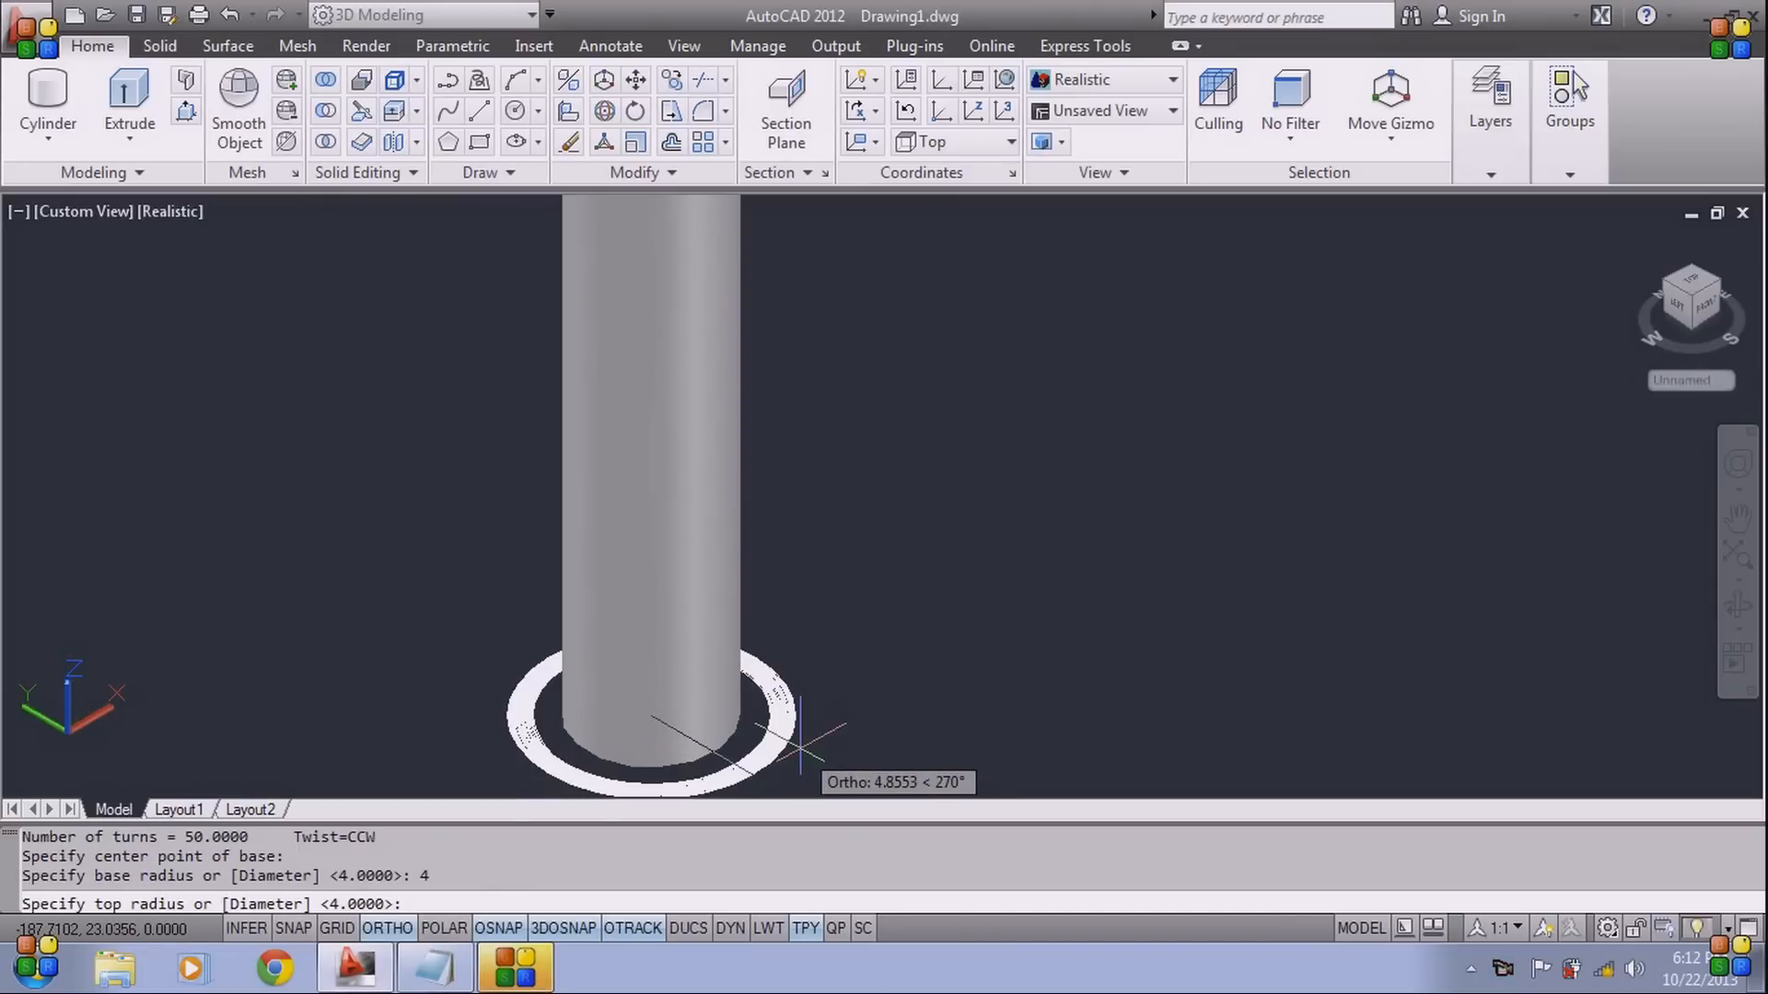
type("4")
key("Return")
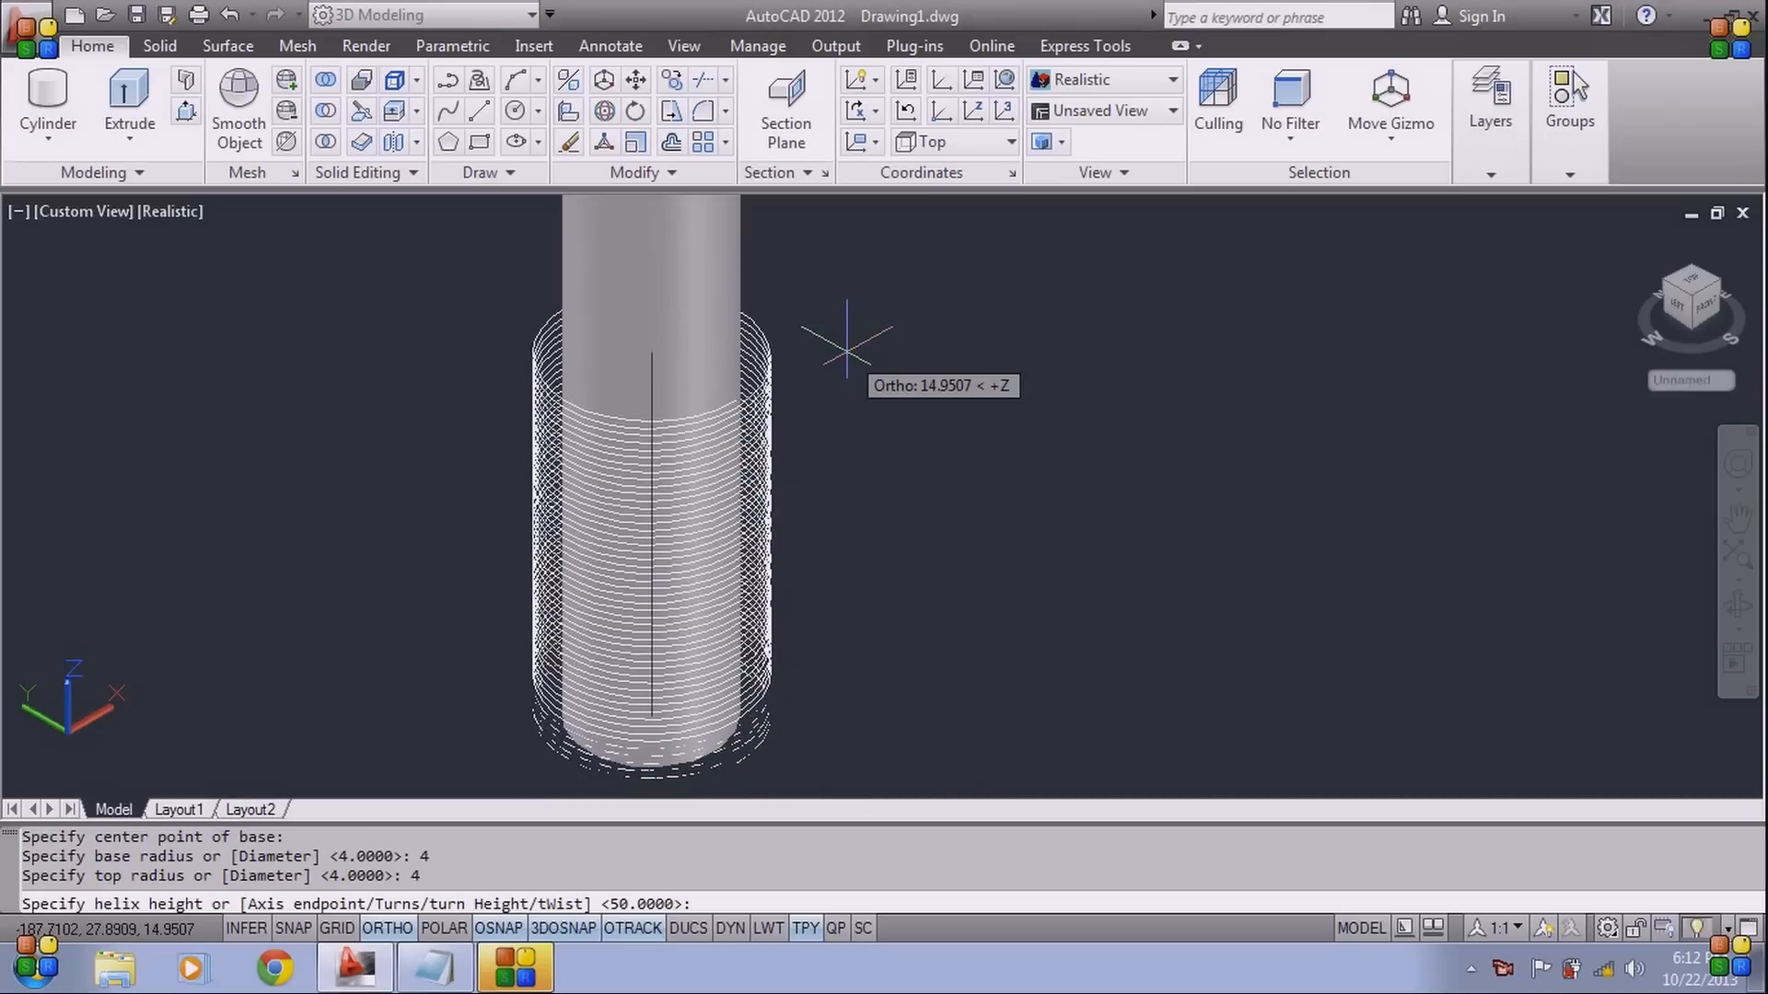
Set the helix's distance between turns to 1 and its height to 50
type("h")
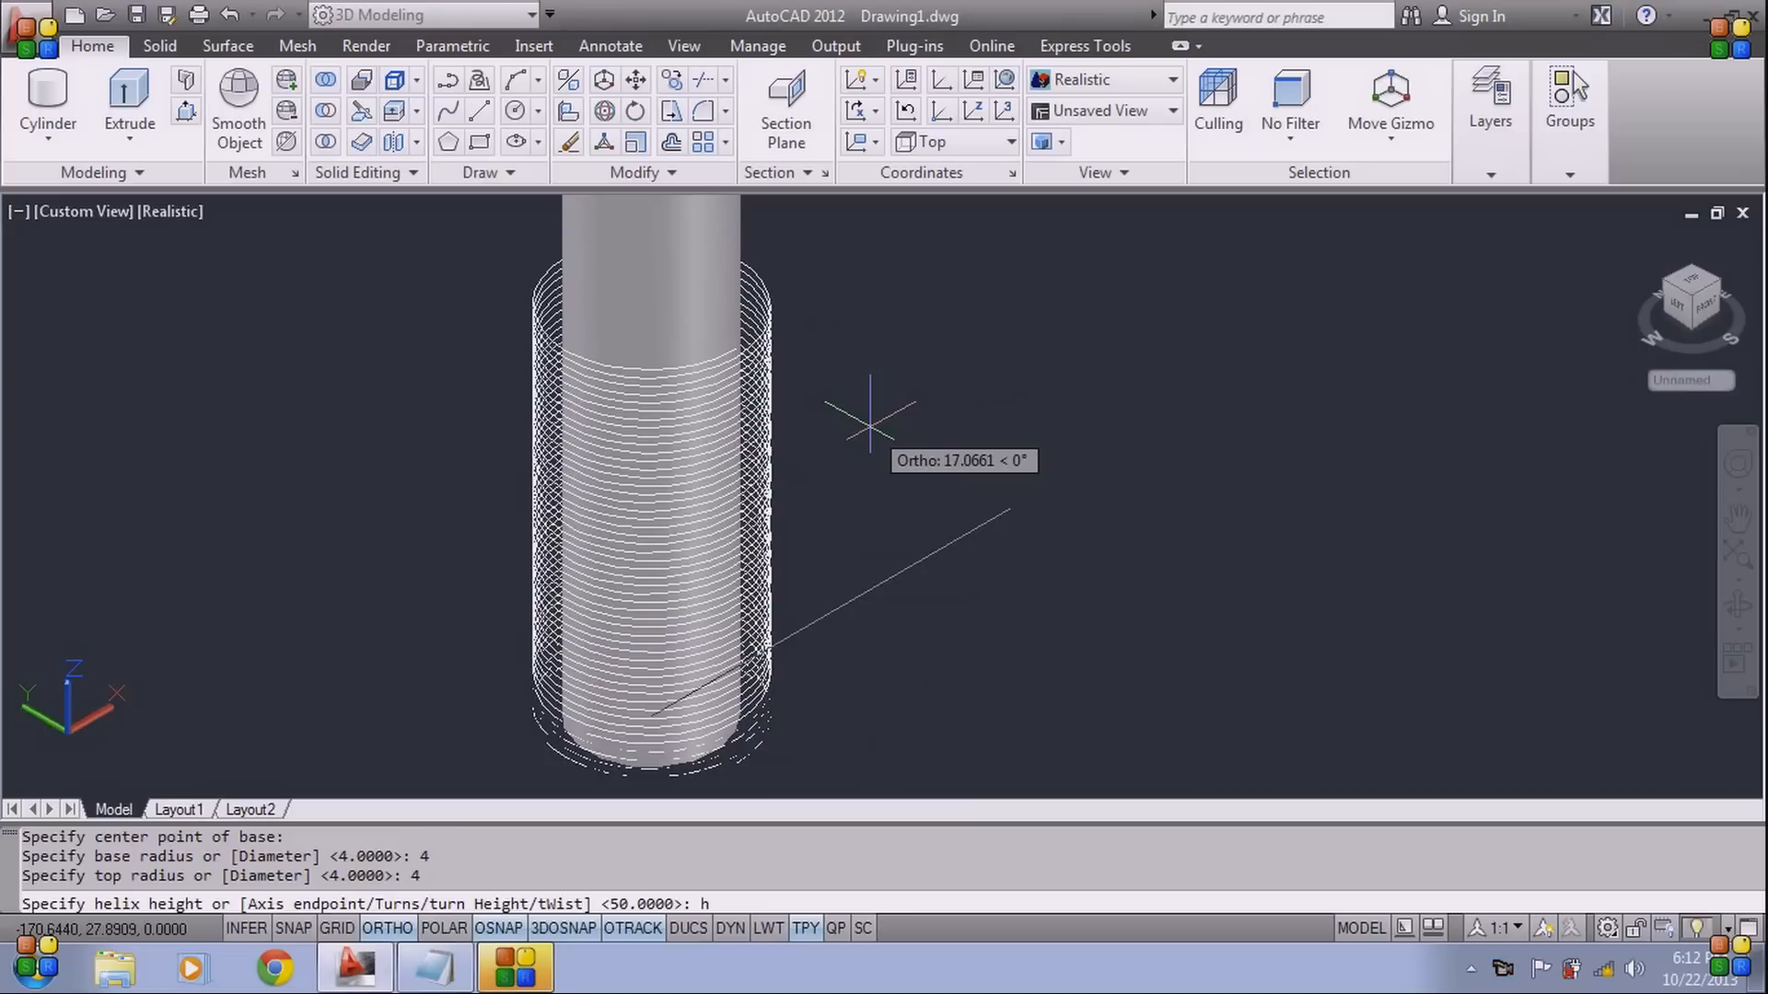
key("Return")
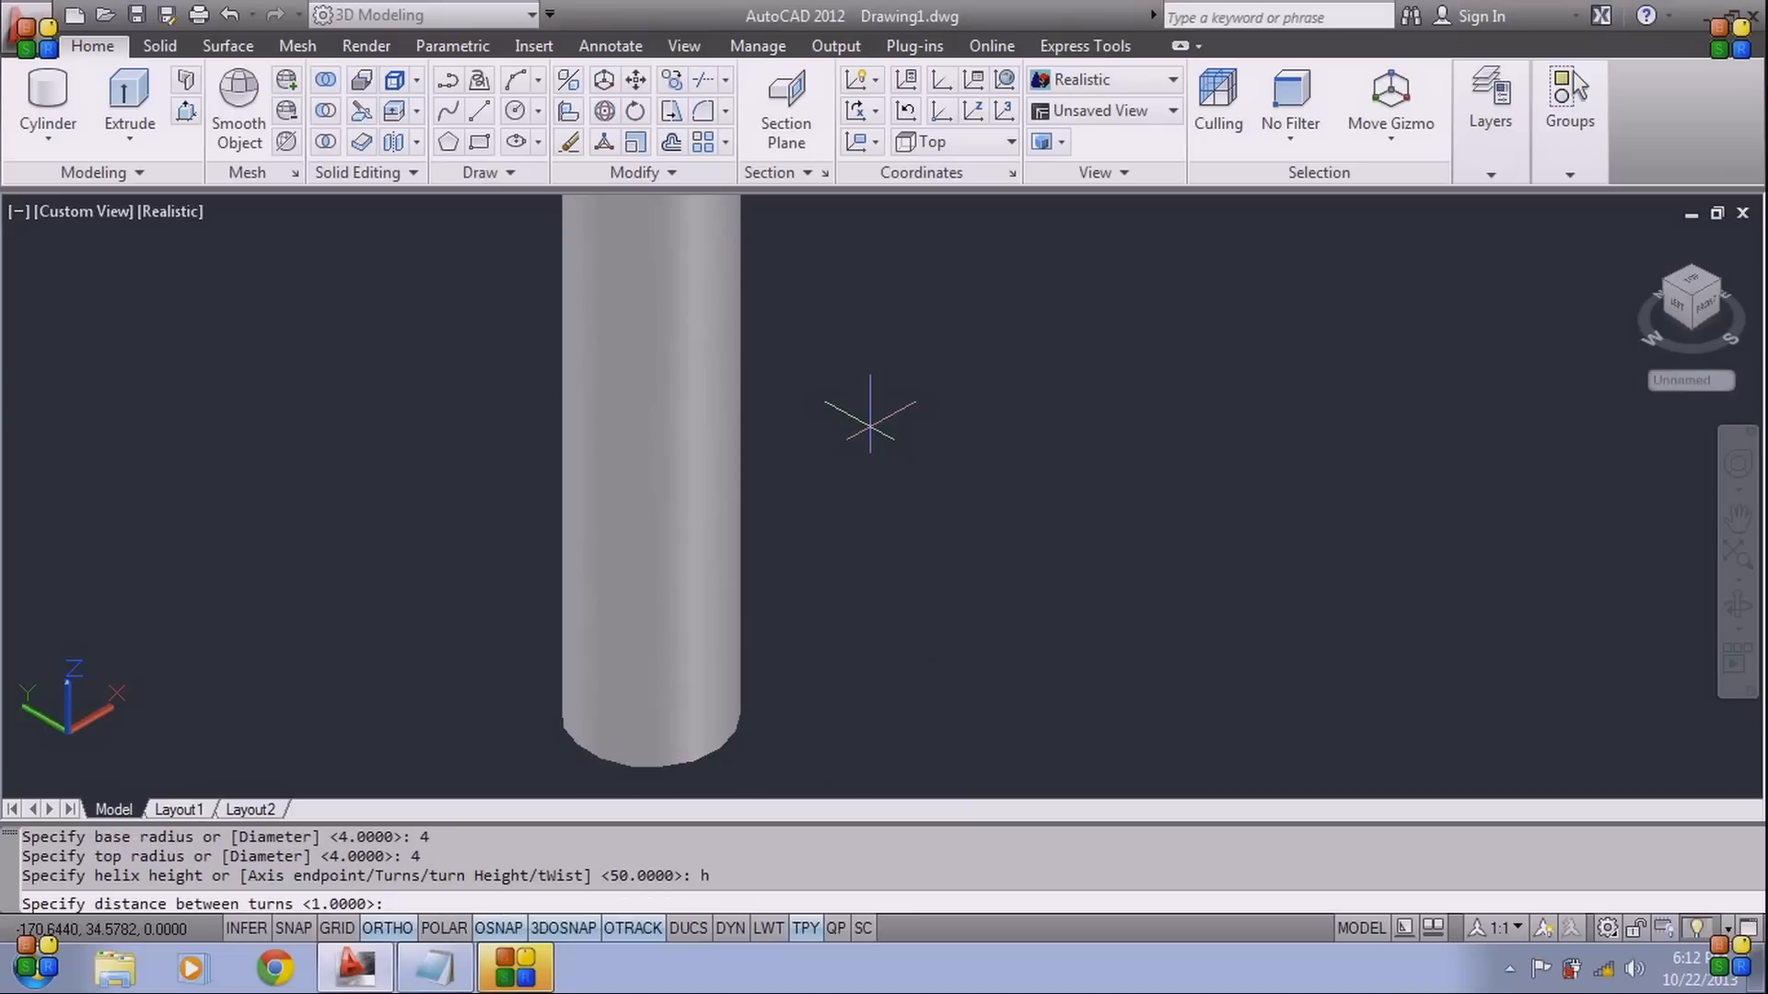
key("Return")
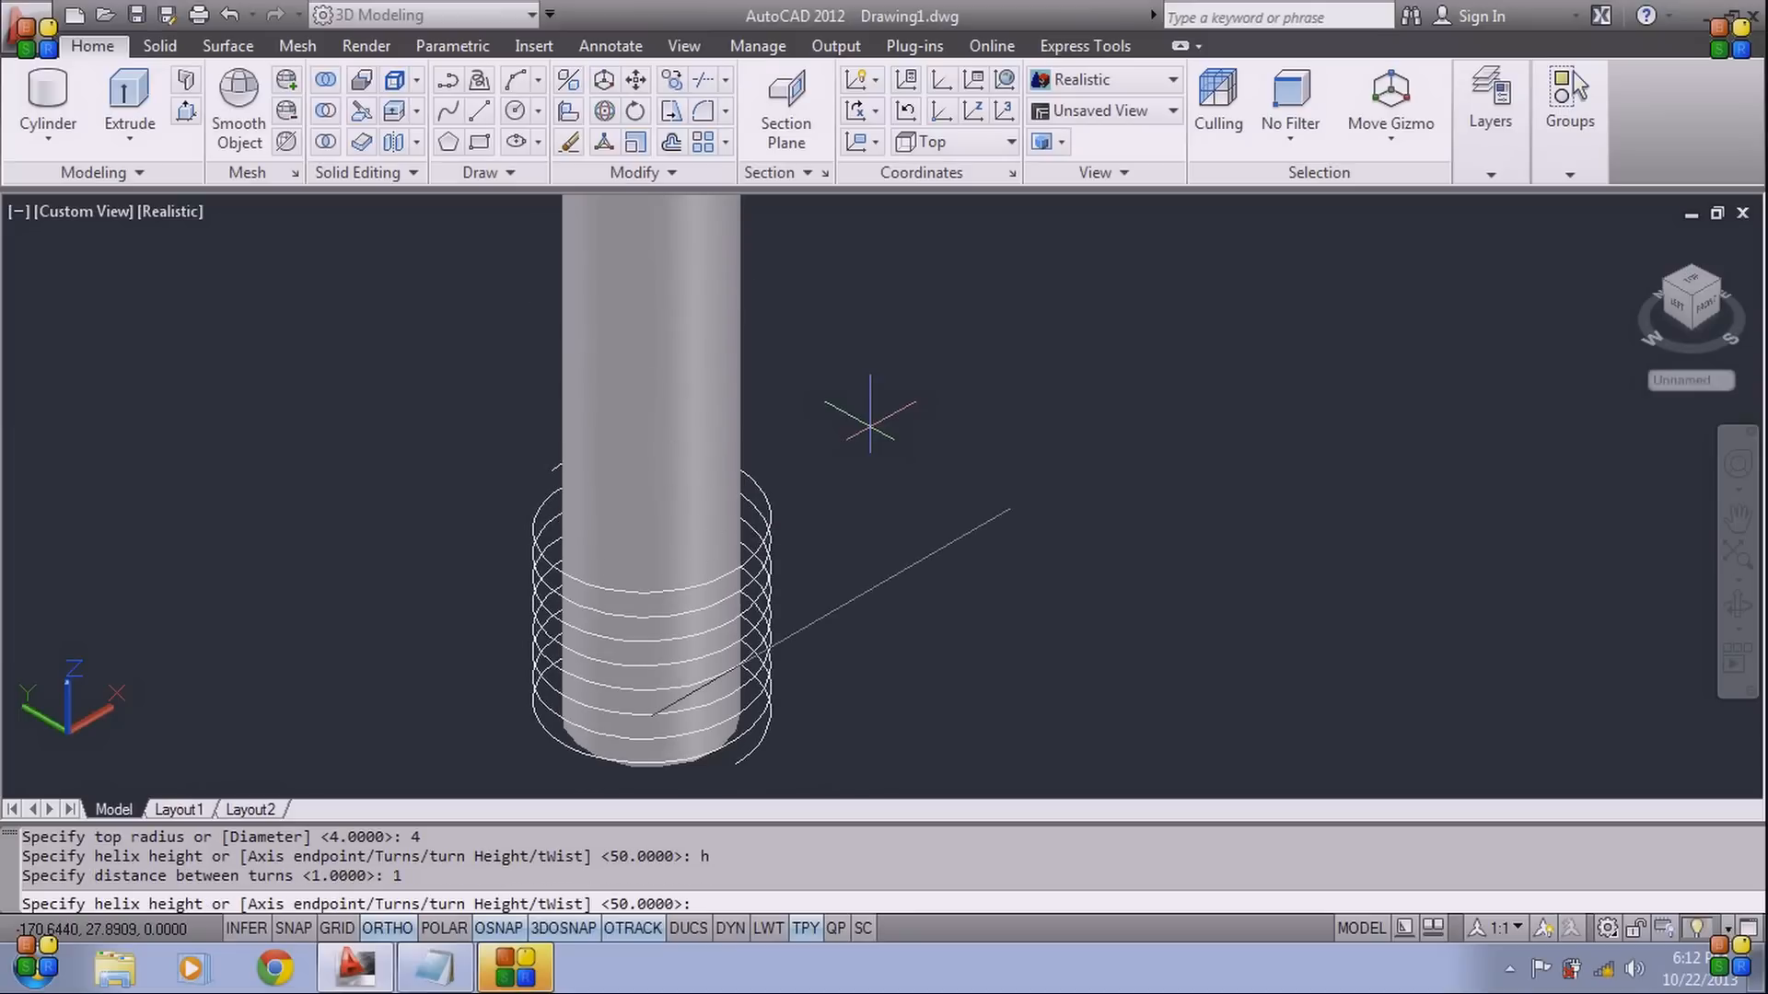
type("50")
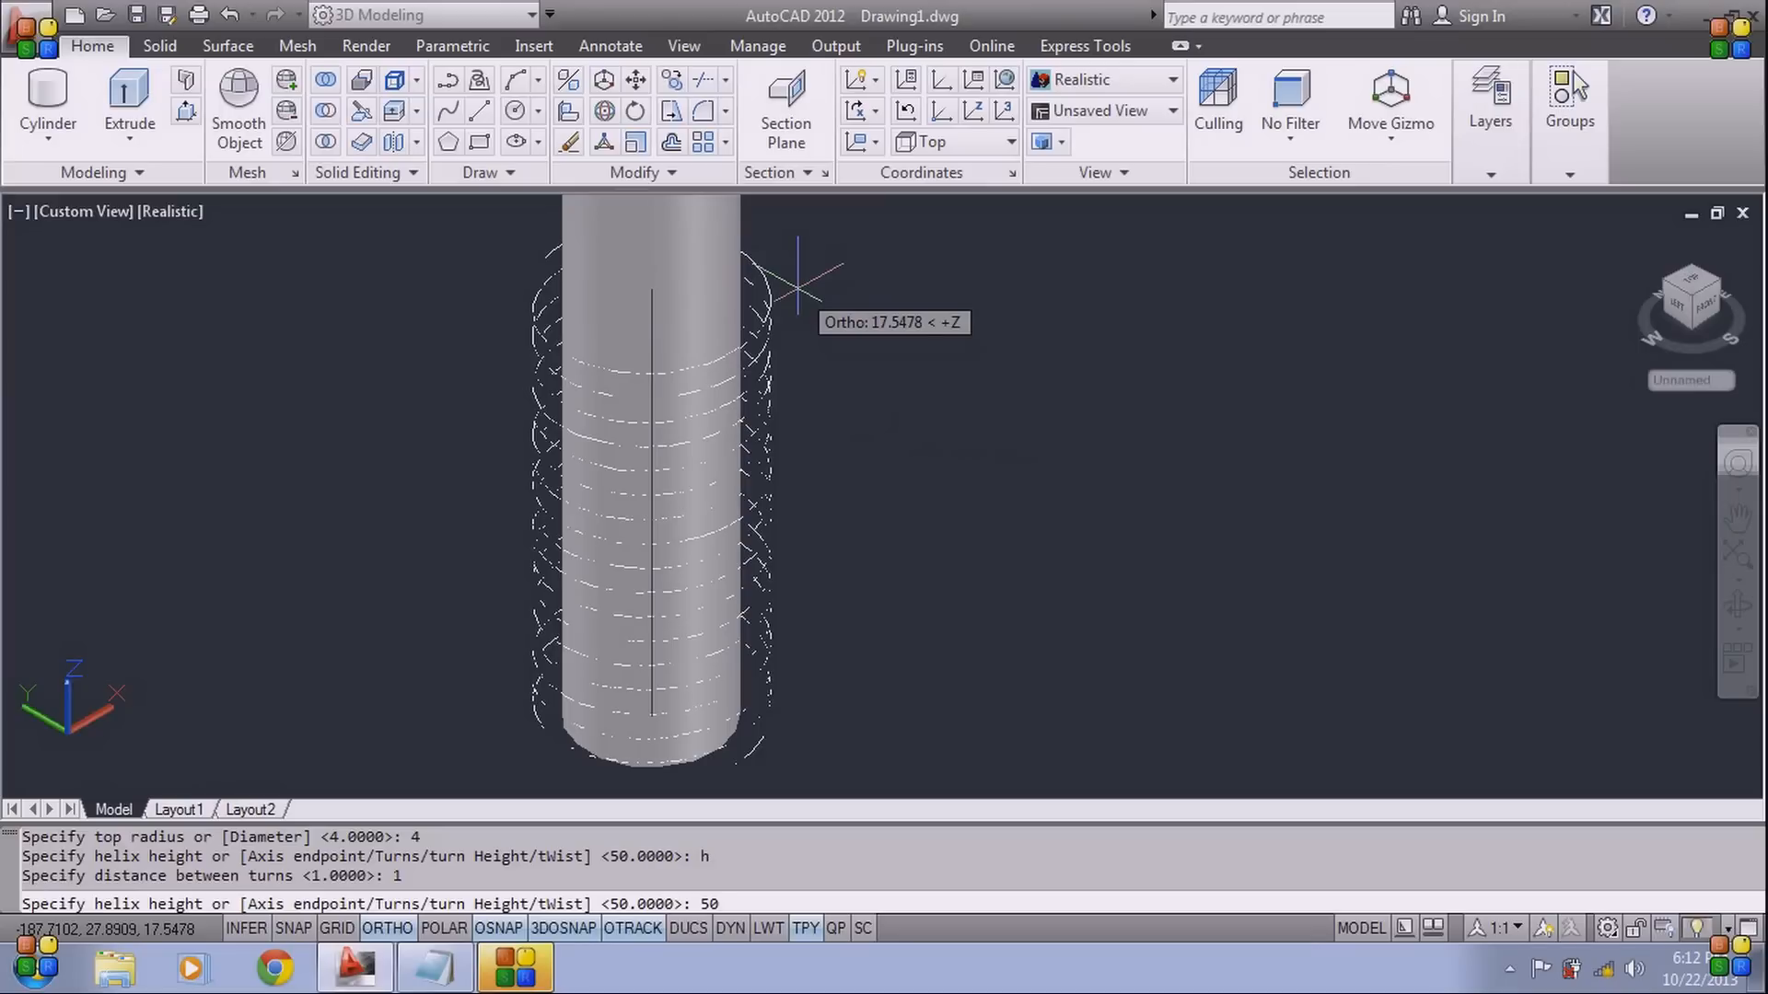
key("Return")
scroll(903, 429, "down", 3)
middle_click_drag(903, 429, 749, 624)
scroll(730, 702, "down", 3)
scroll(727, 710, "up", 6)
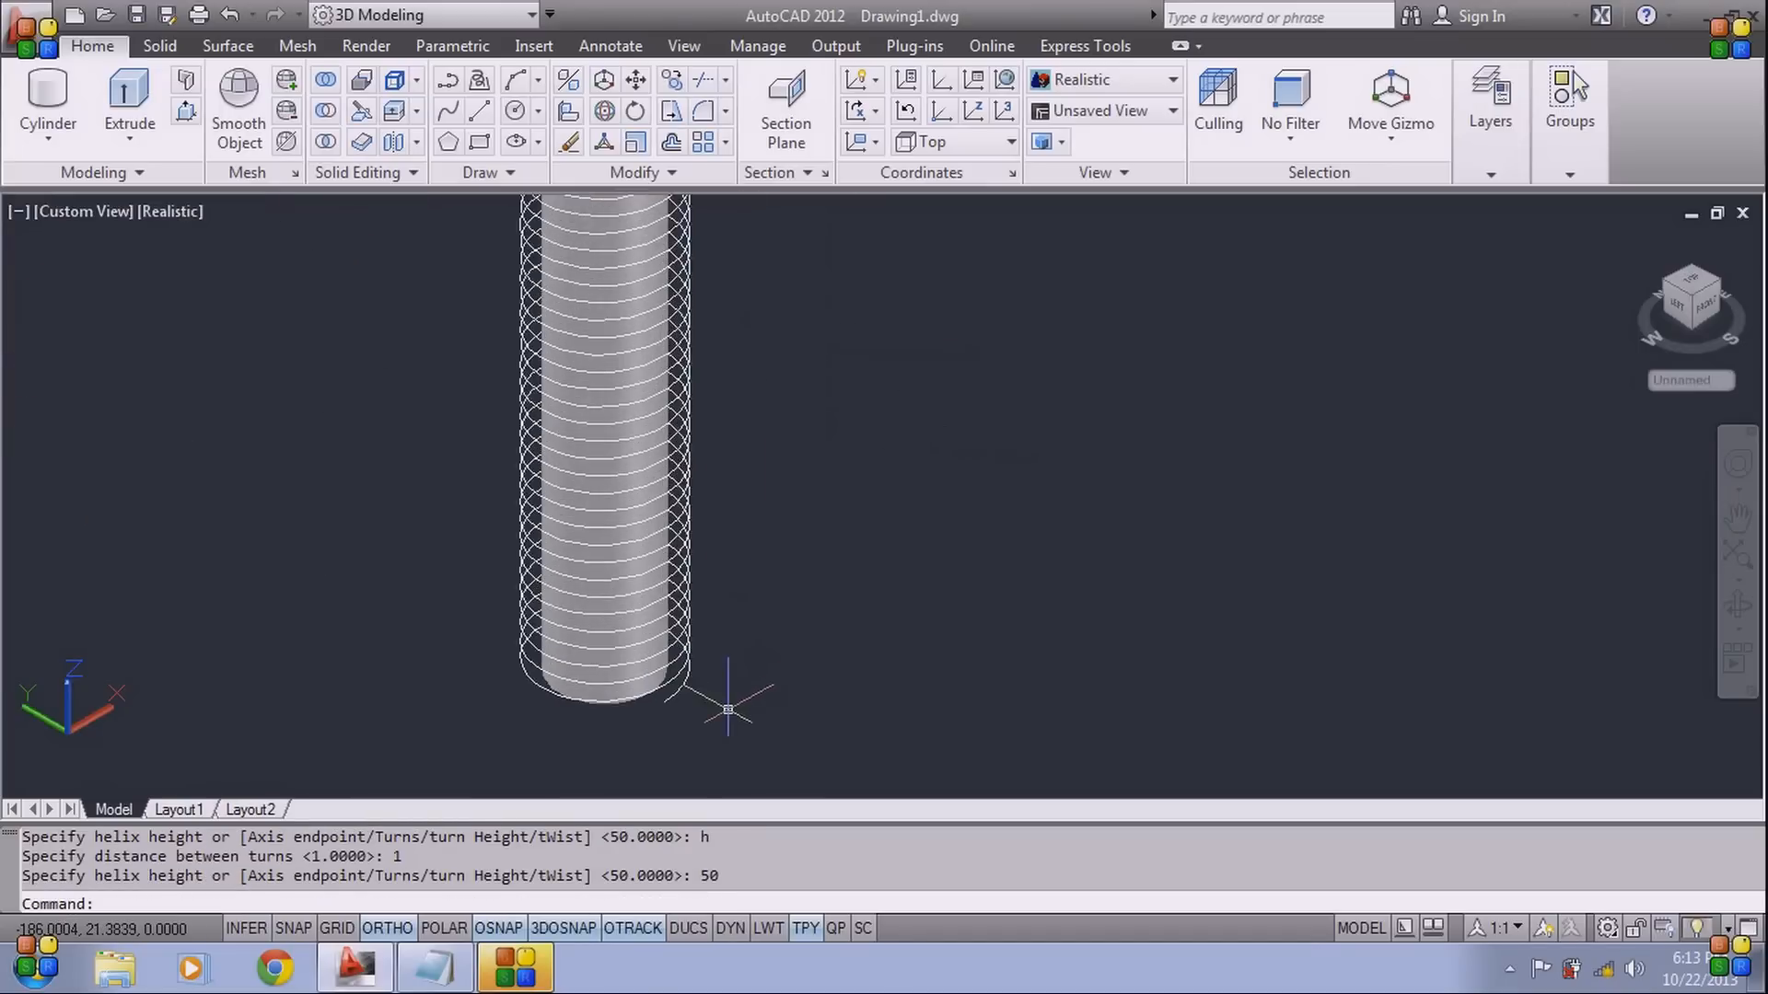
Draw a three-sided polygon inscribed in a circle of radius about 0.28 in the empty area beside the helix's lower end
scroll(727, 710, "up", 4)
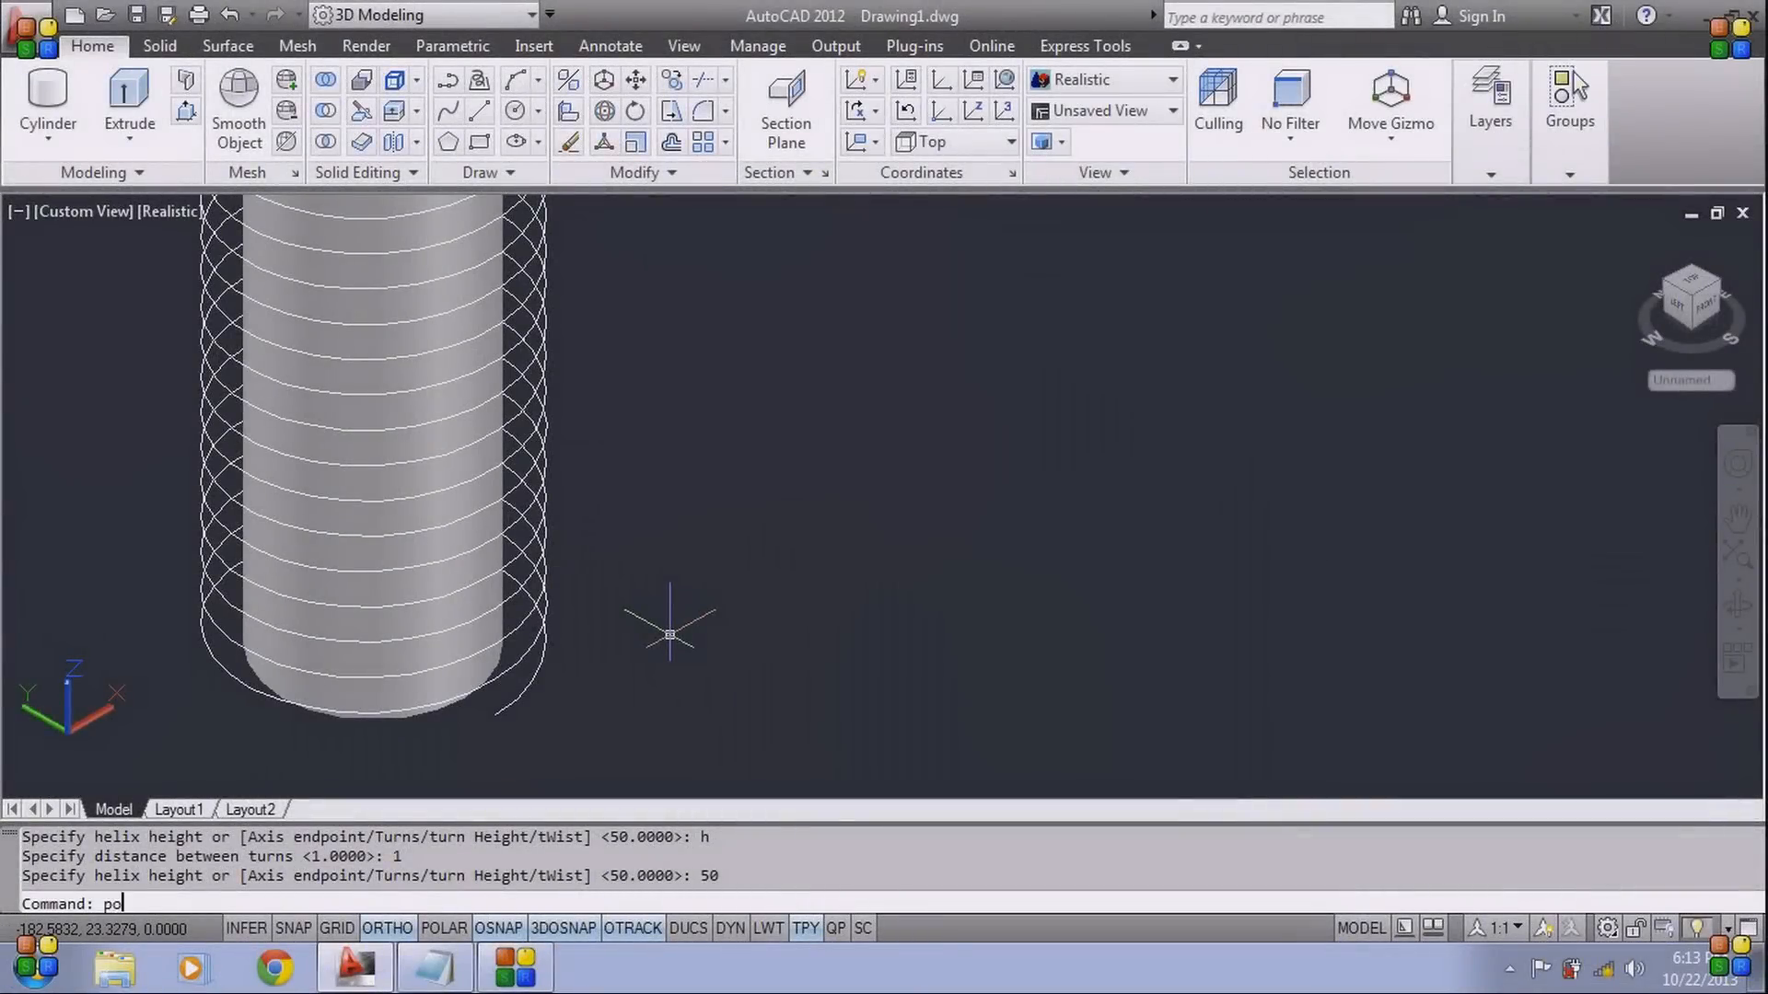
type("l")
key("Return")
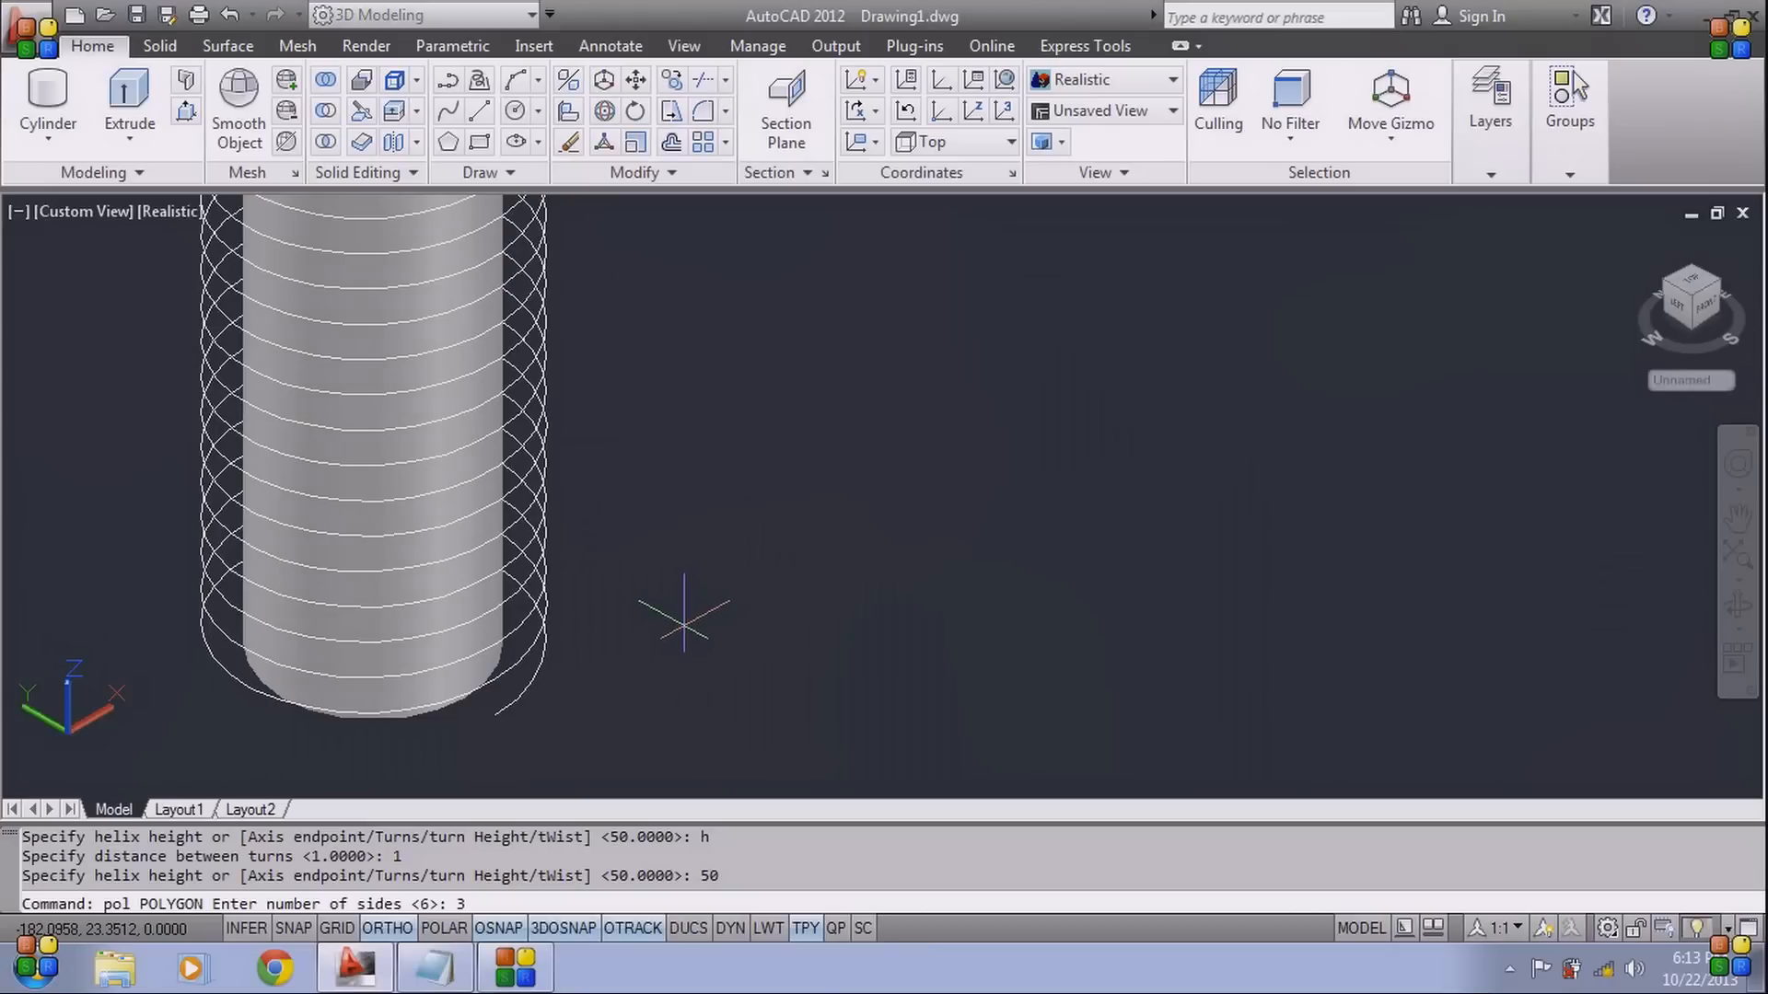
type("3")
key("Return")
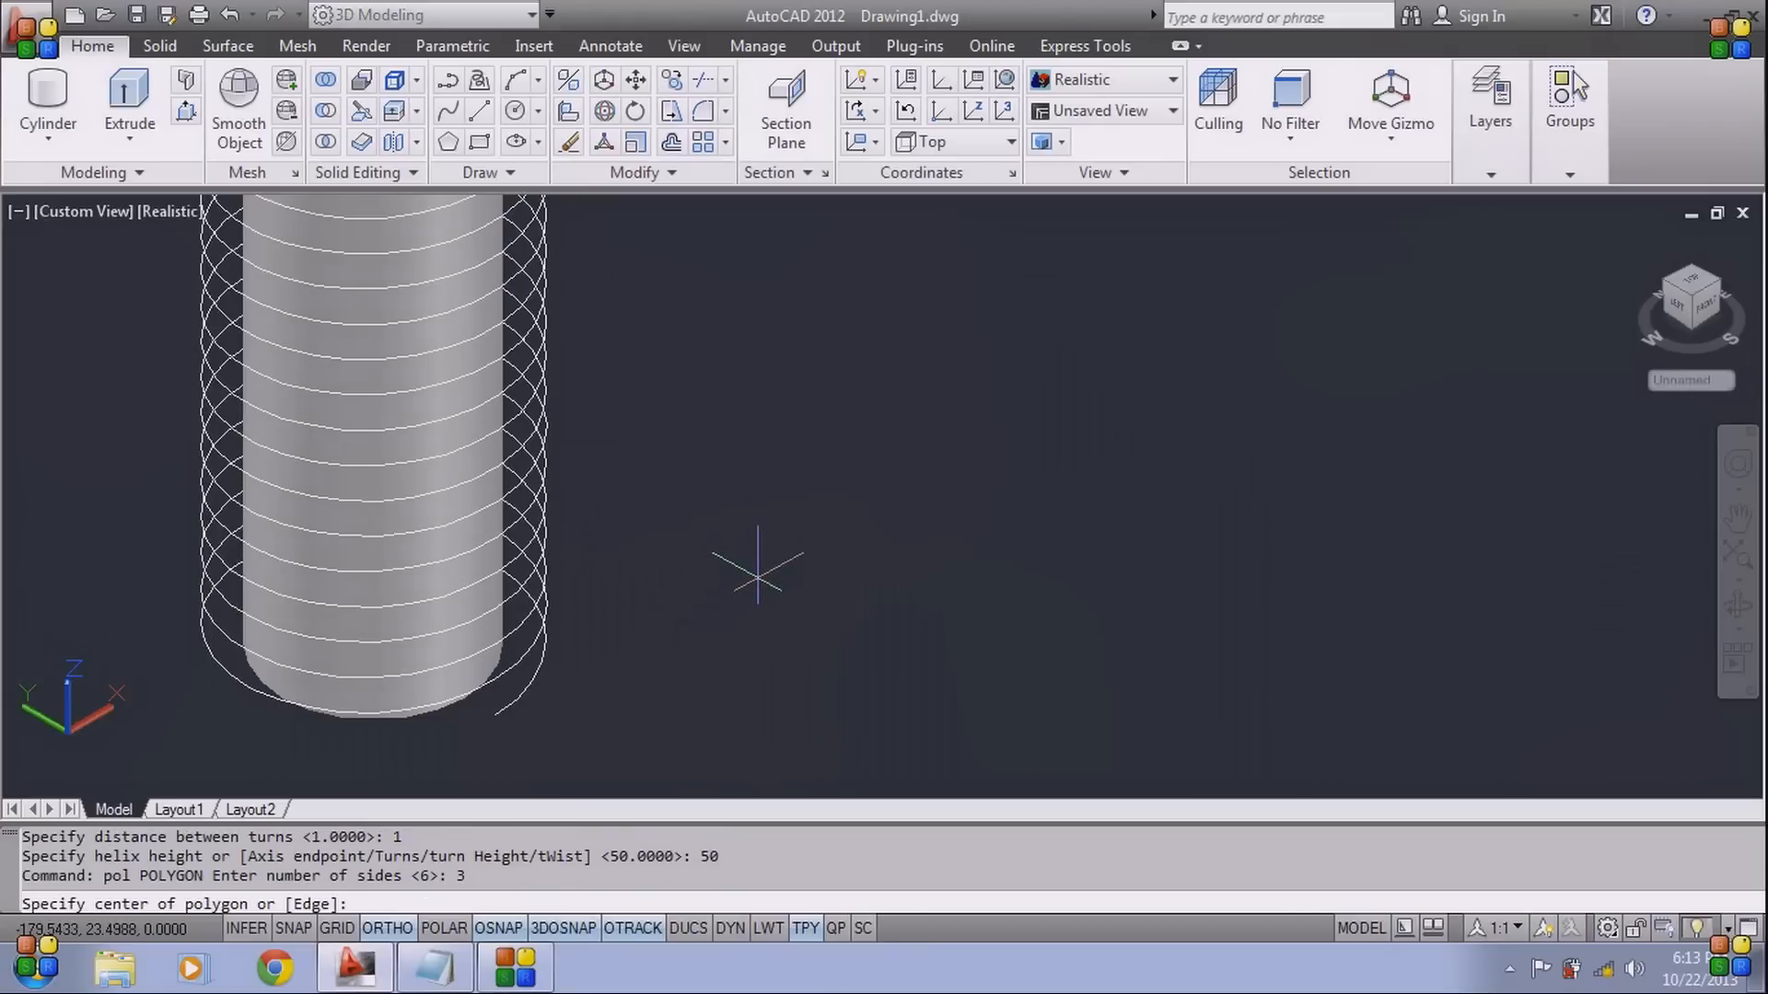
left_click(749, 562)
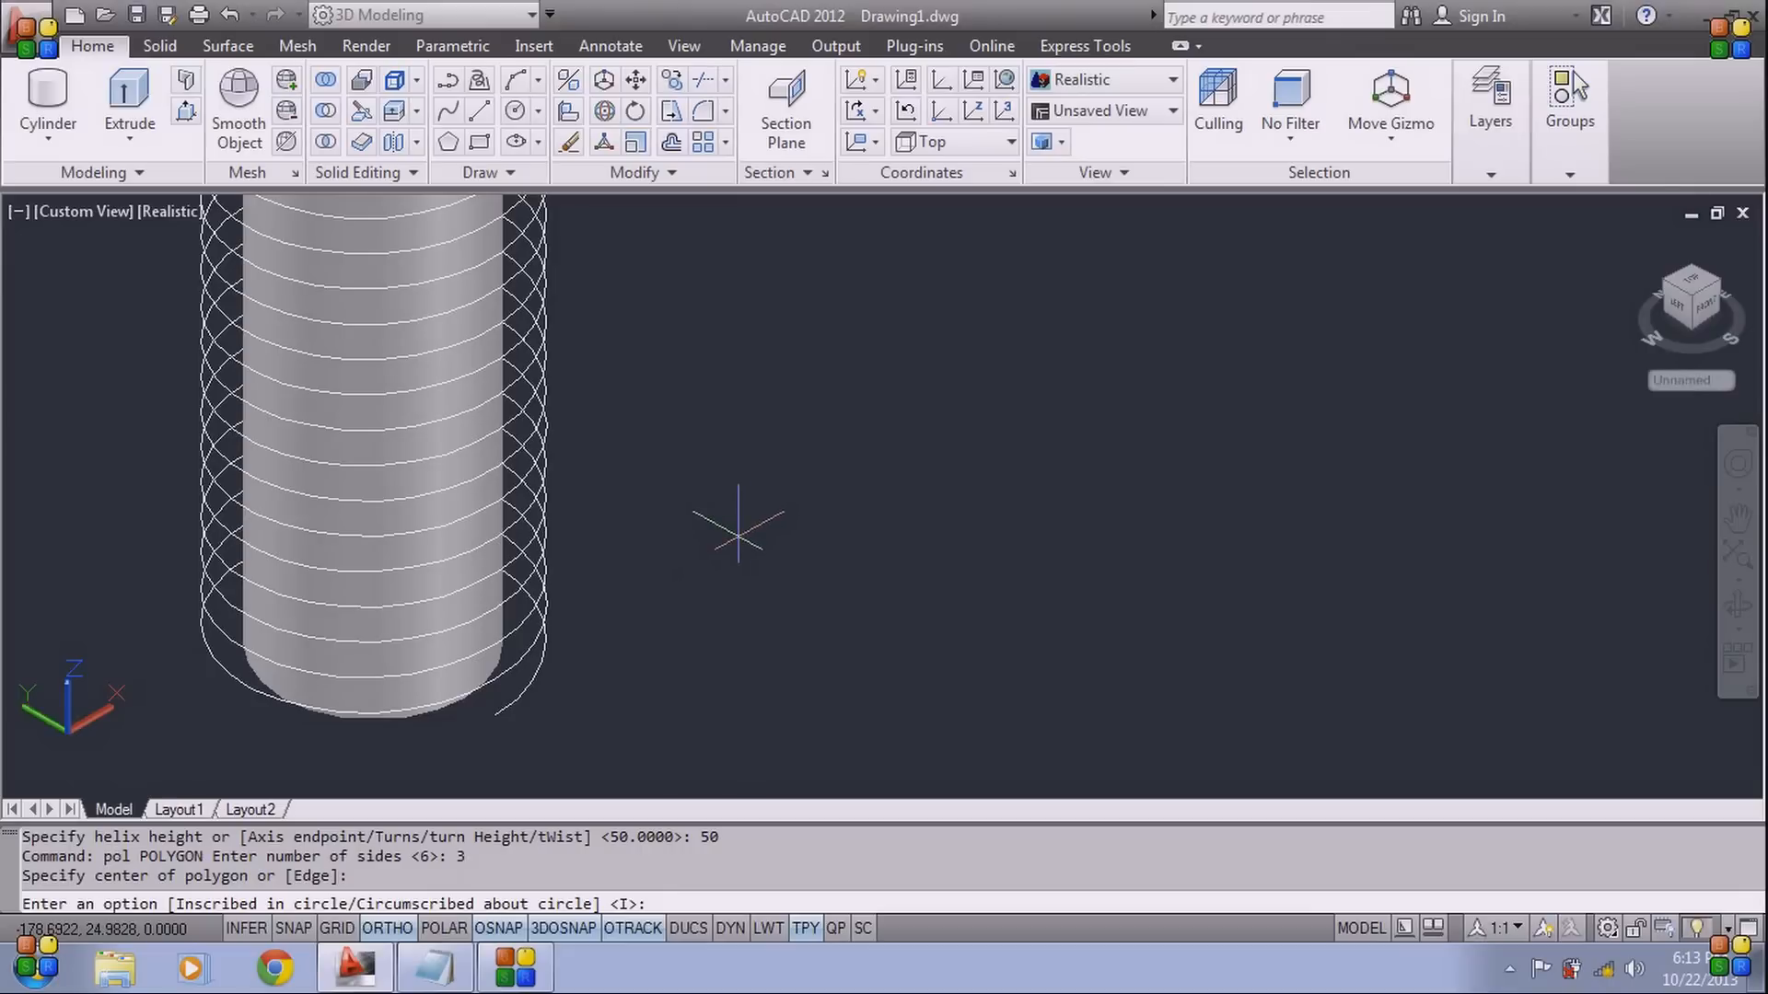
key("Return")
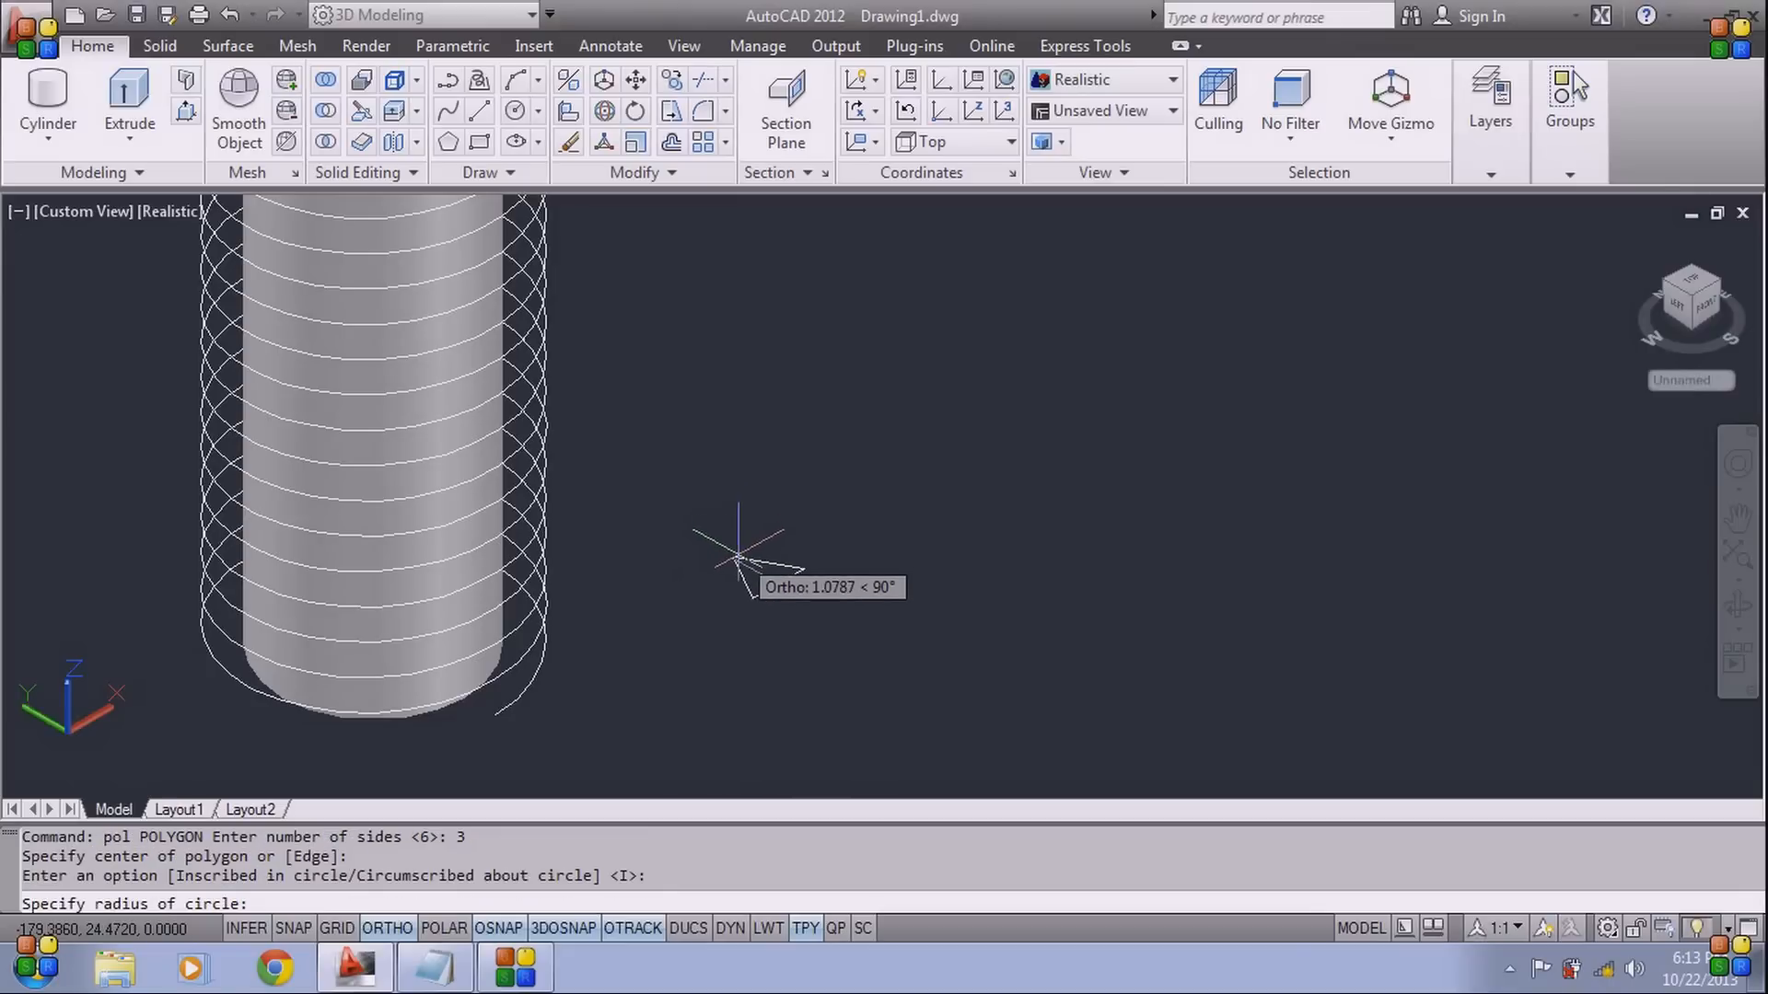
scroll(745, 557, "up", 5)
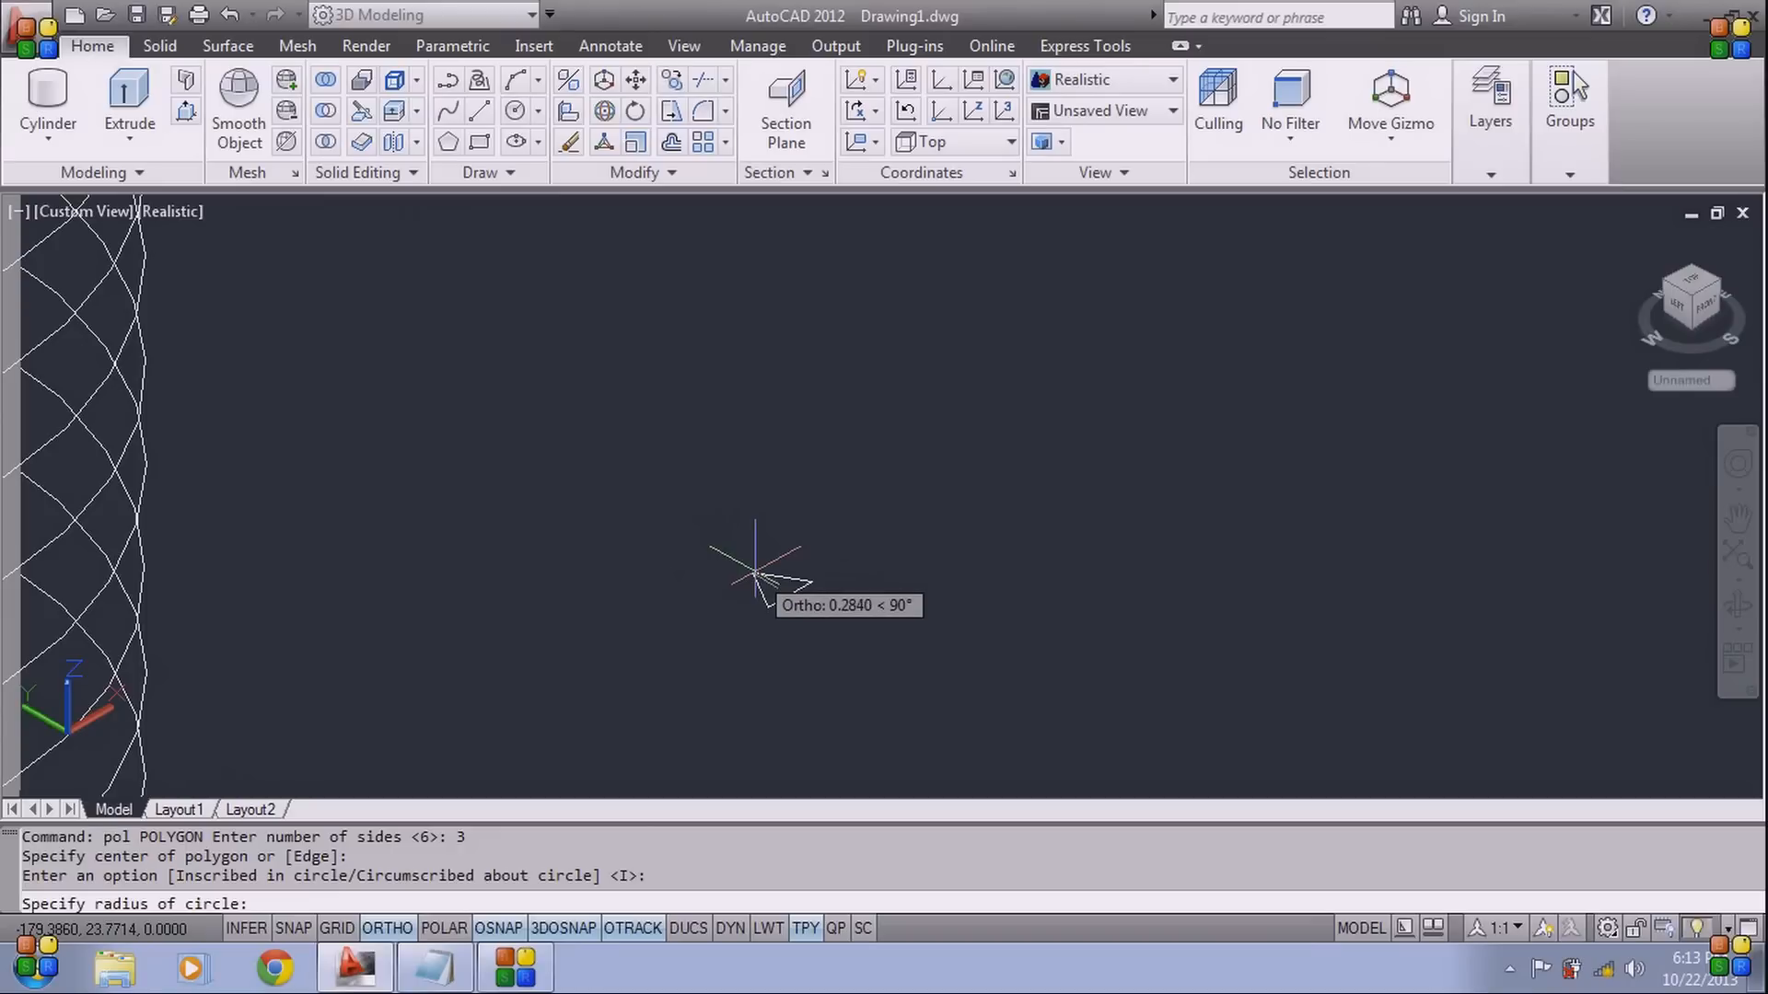
left_click(755, 577)
scroll(797, 600, "down", 3)
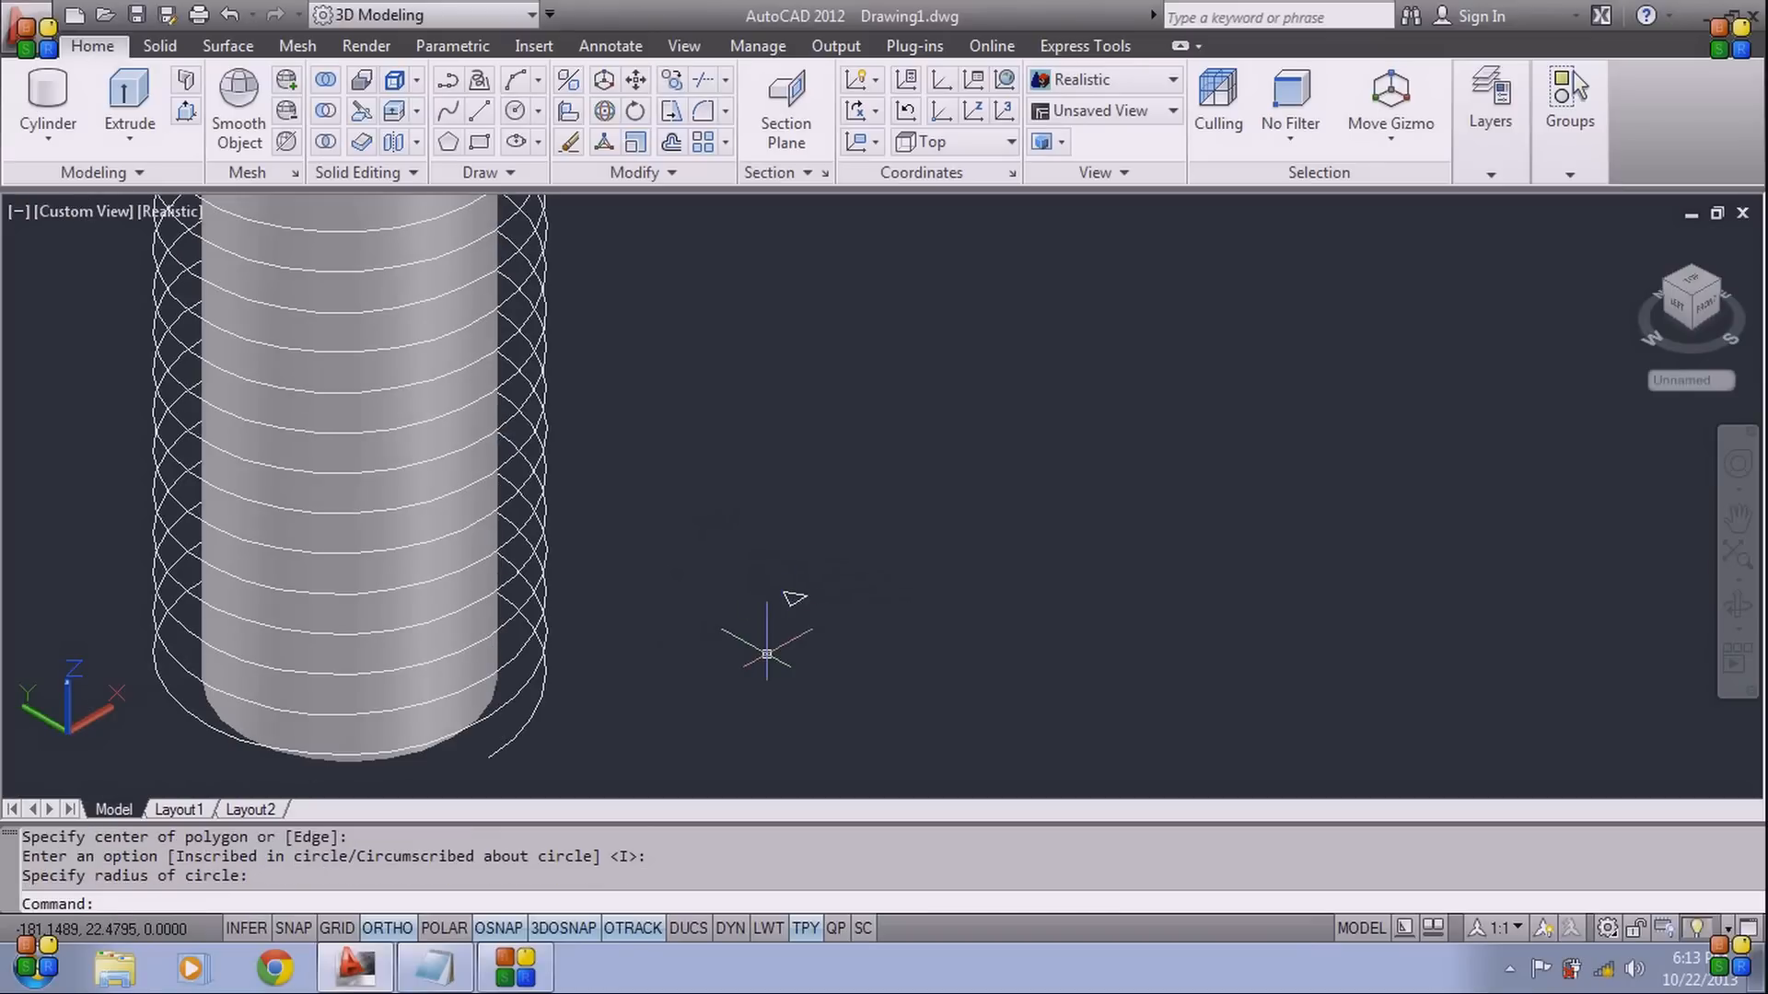
Draw a 0.99-long line in the positive X direction beside the triangle
key("Return")
scroll(764, 646, "up", 3)
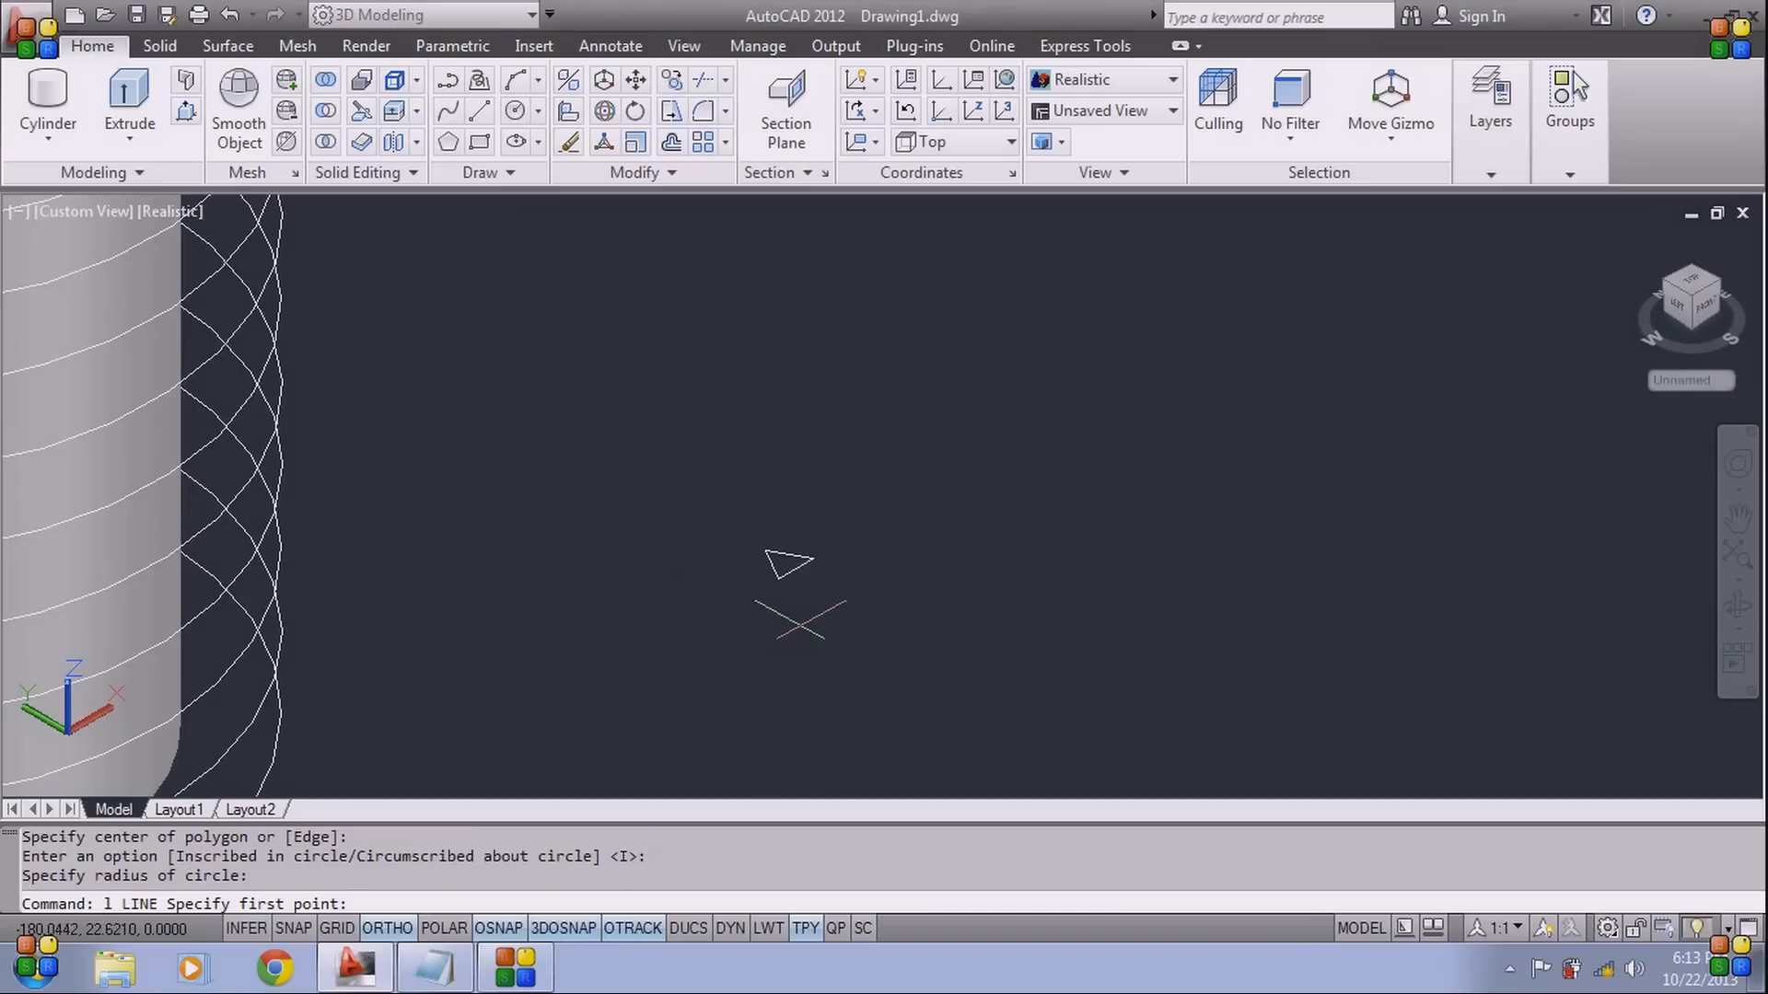
left_click(817, 601)
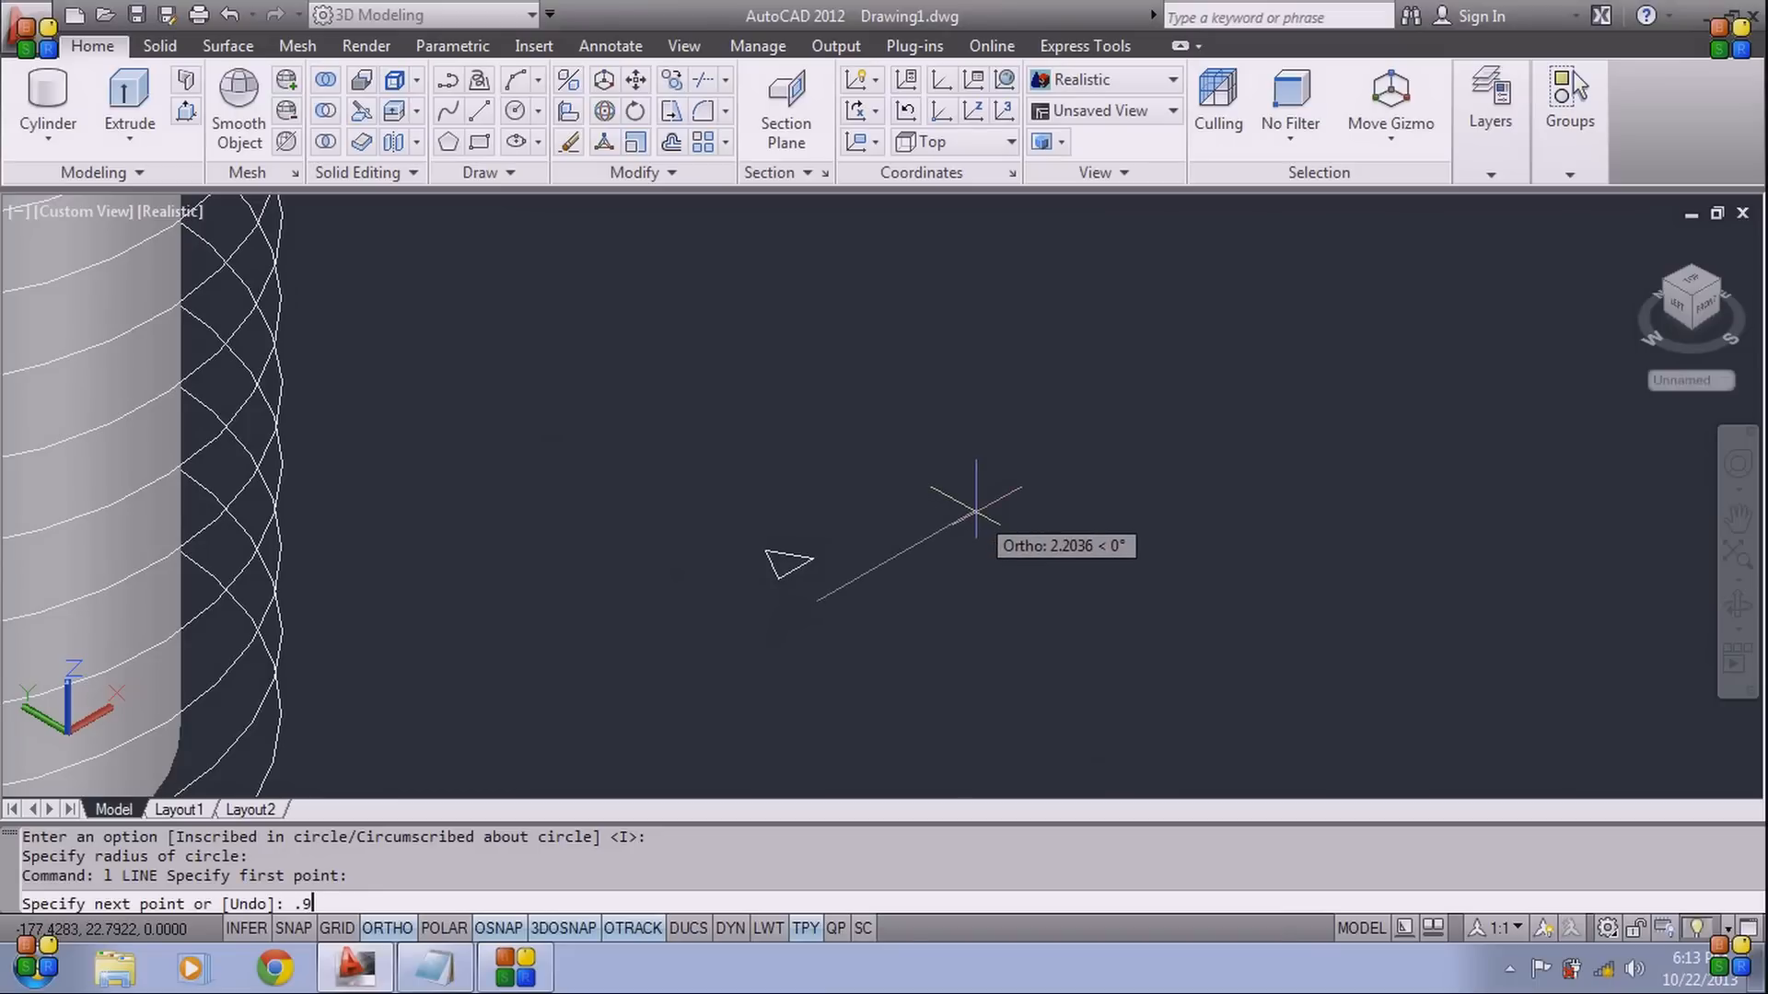
type(".99")
key("Return")
key("Return")
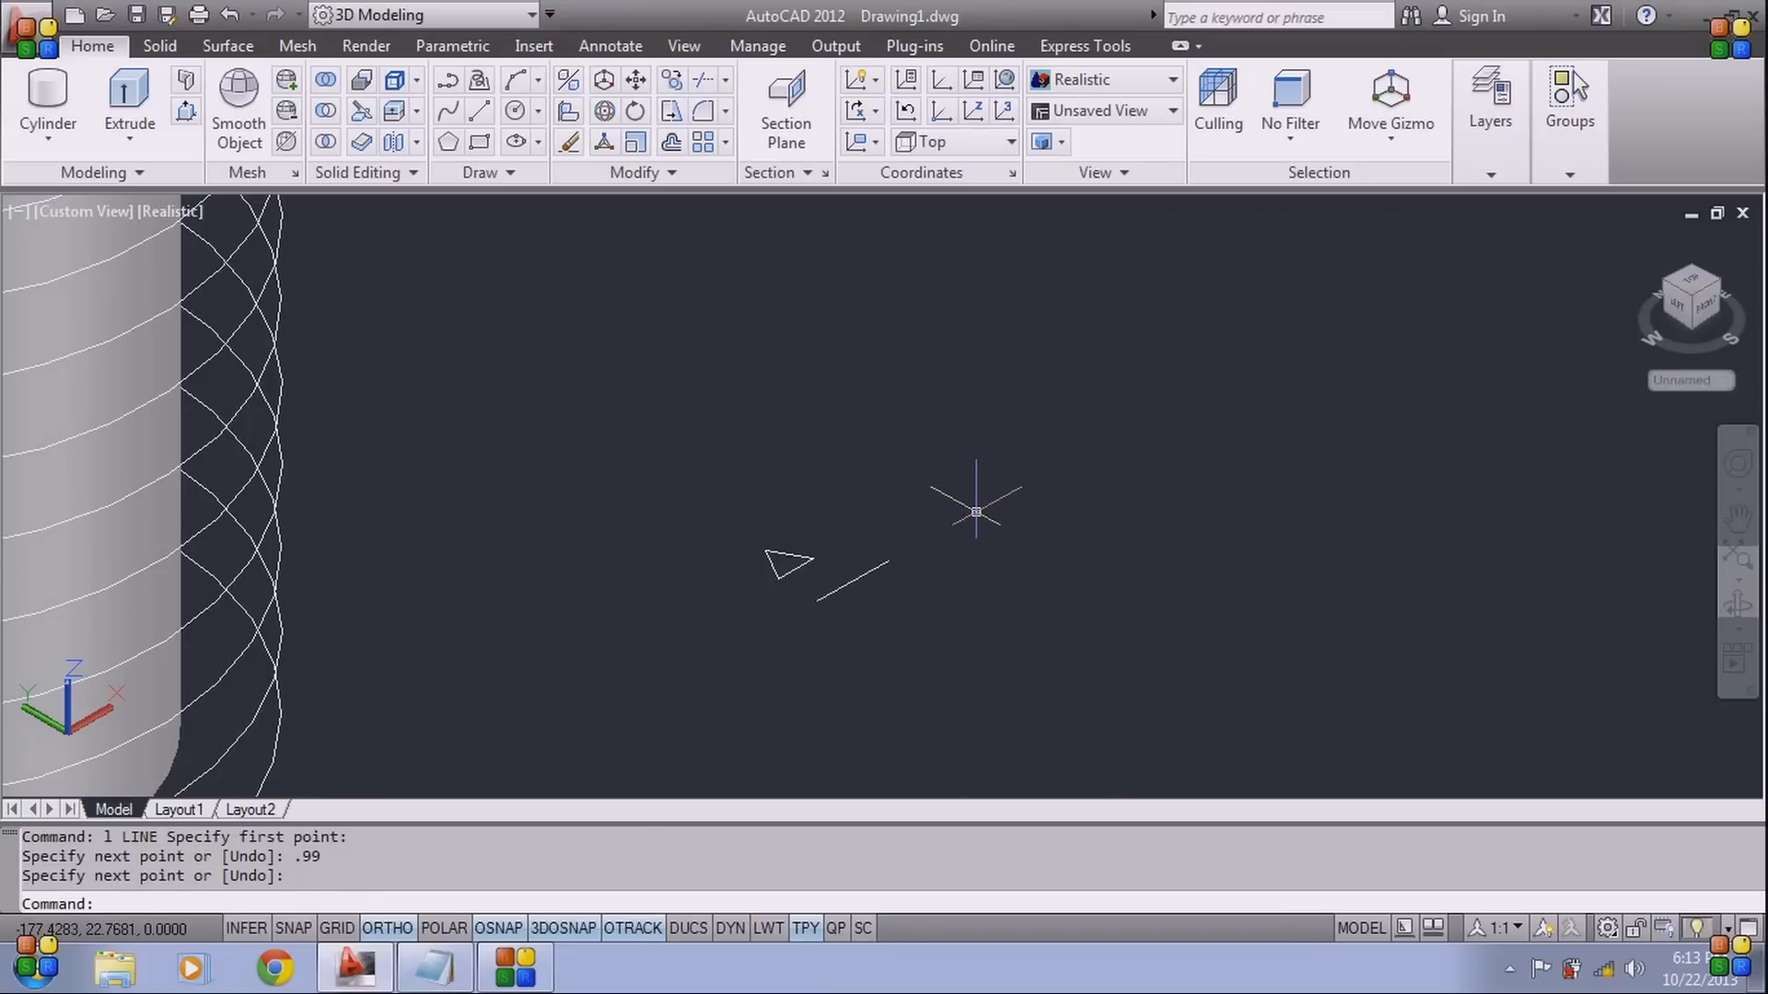
Compare the small triangle and the line beside it with the turns at the helix's lower end
scroll(874, 597, "up", 1)
scroll(870, 600, "down", 2)
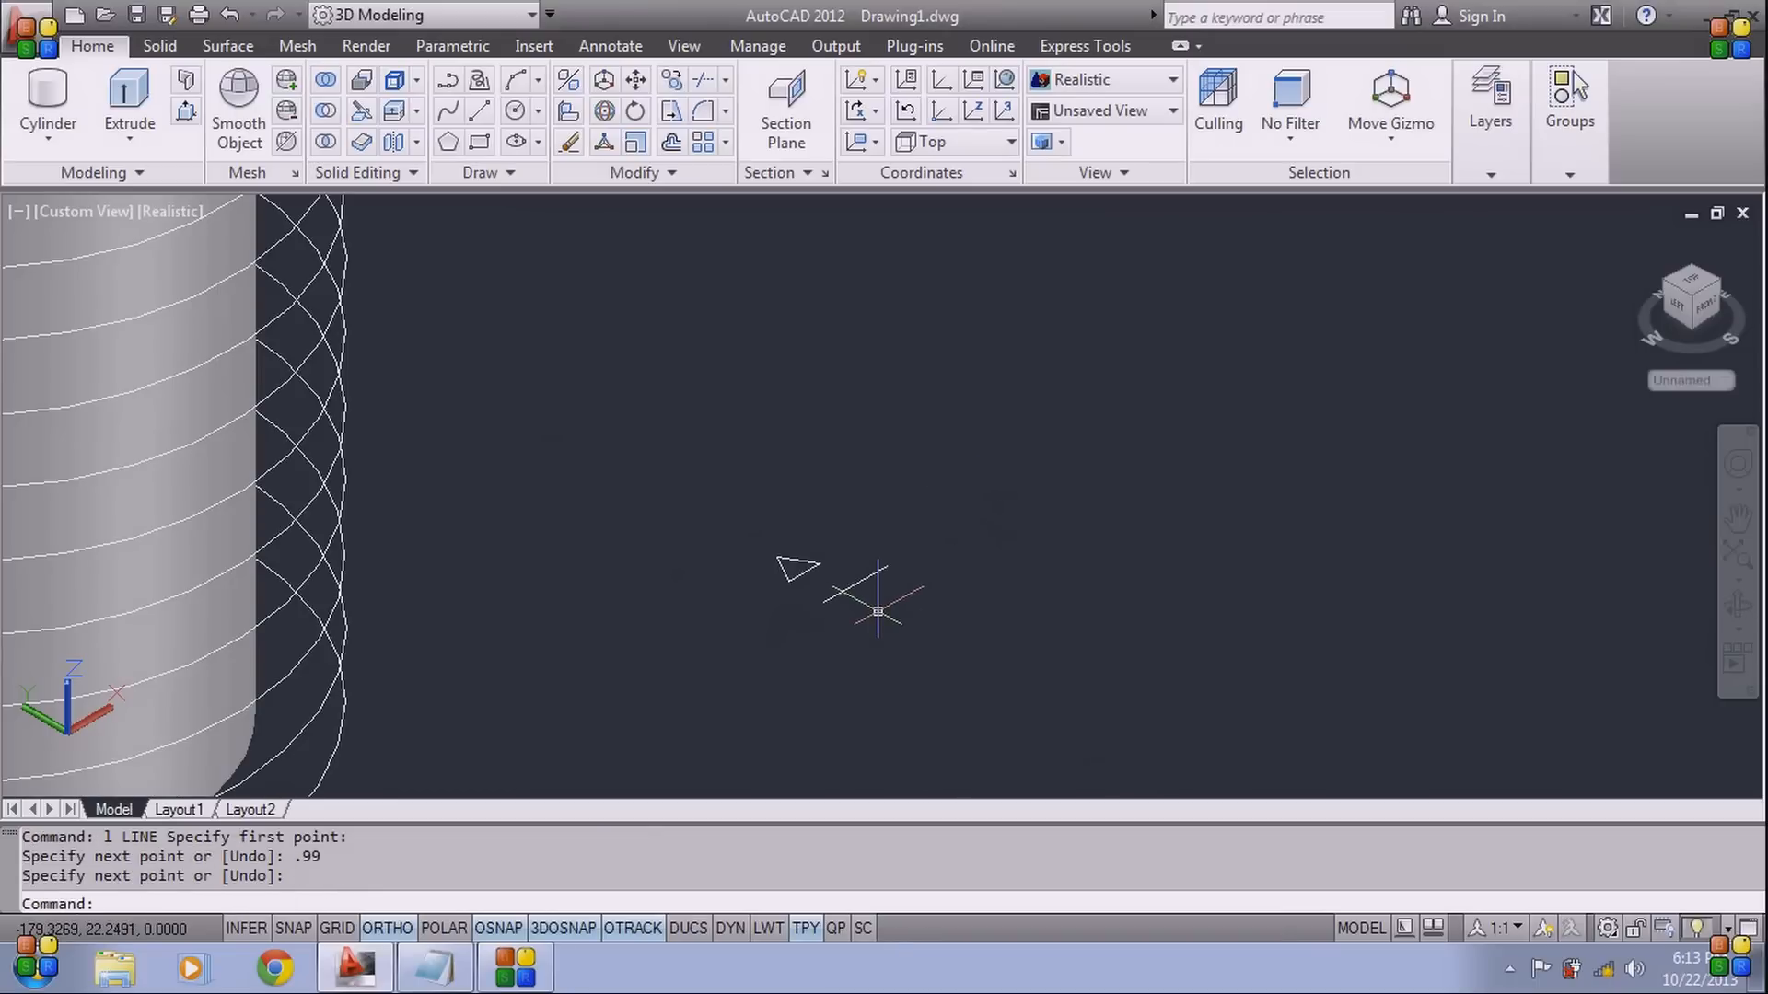
middle_click_drag(651, 639, 758, 497)
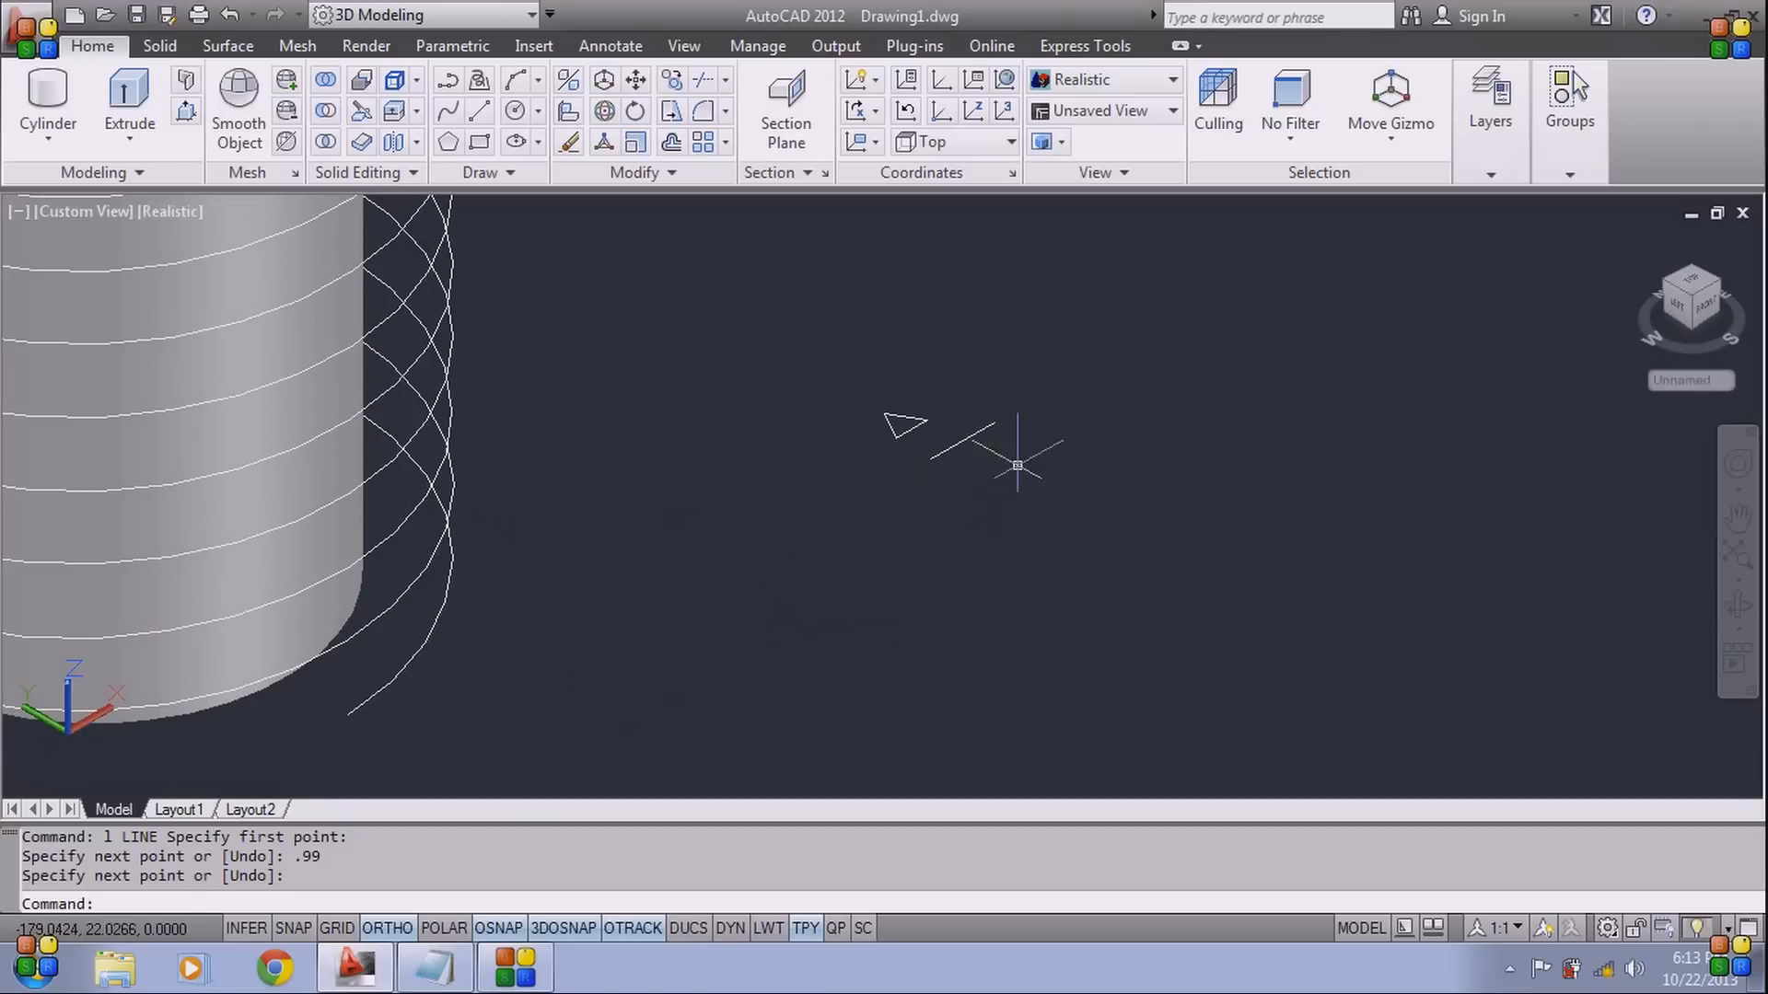
middle_click_drag(1015, 467, 917, 546)
scroll(901, 544, "up", 3)
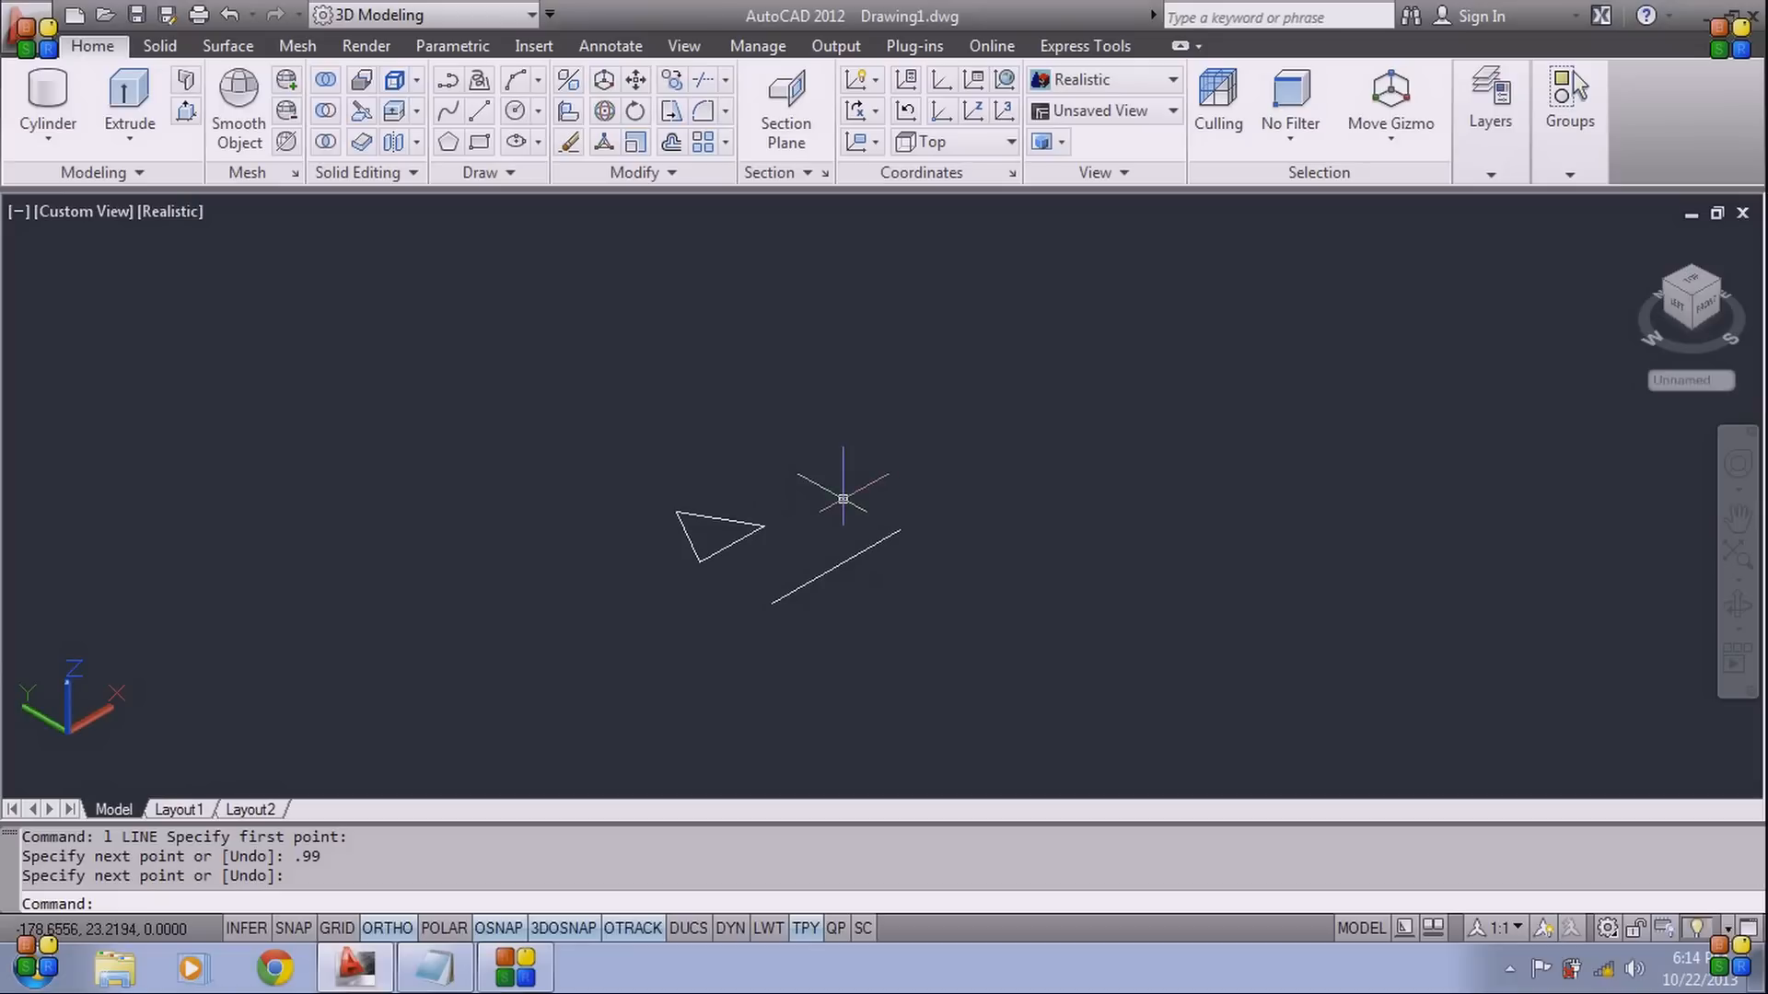
scroll(842, 499, "down", 3)
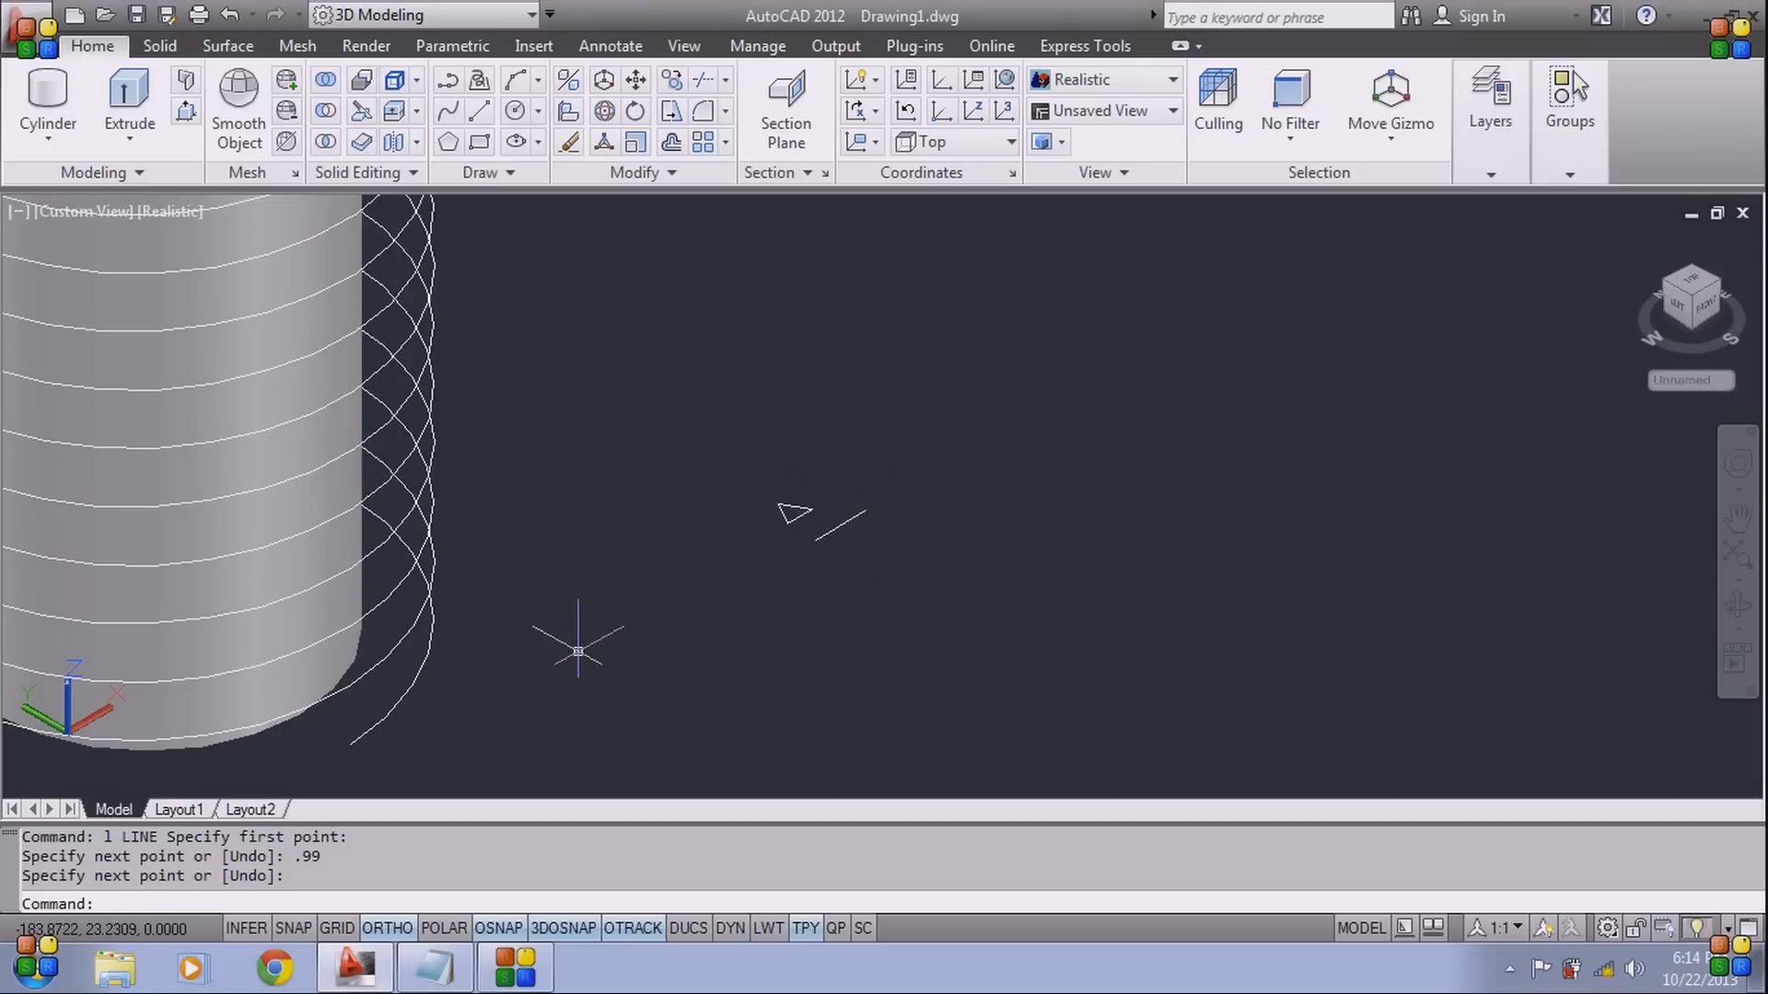
scroll(805, 511, "up", 3)
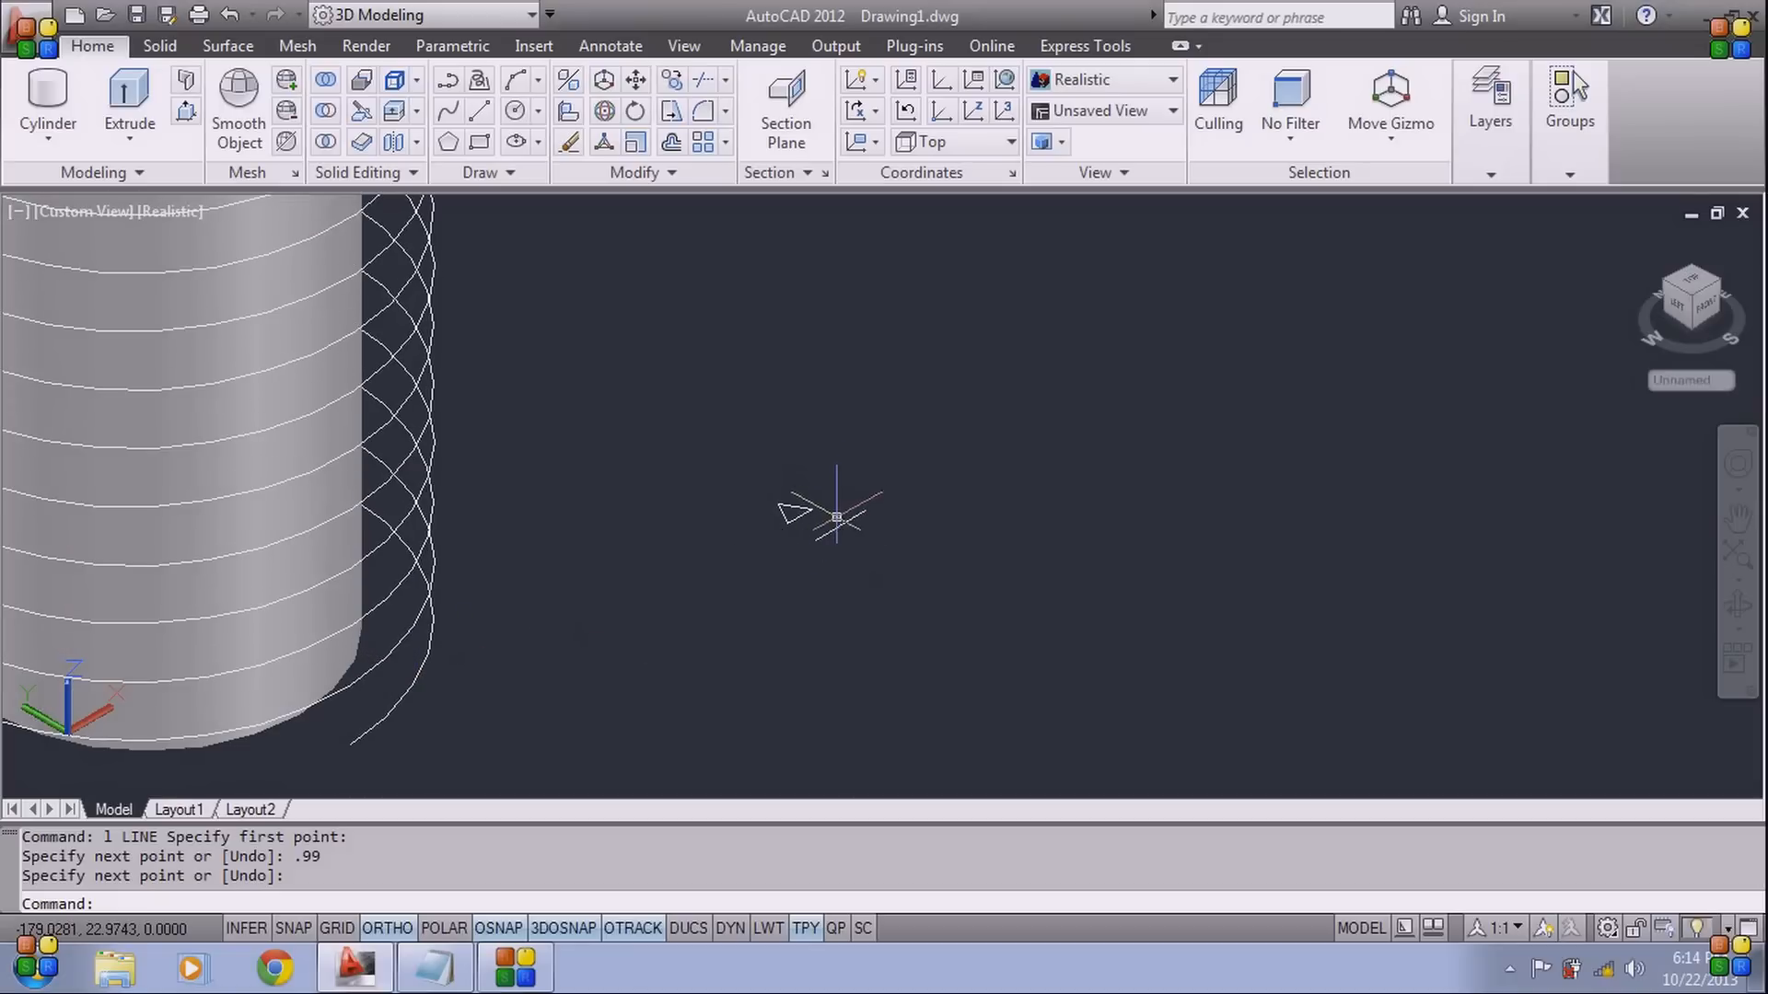
scroll(608, 563, "up", 1)
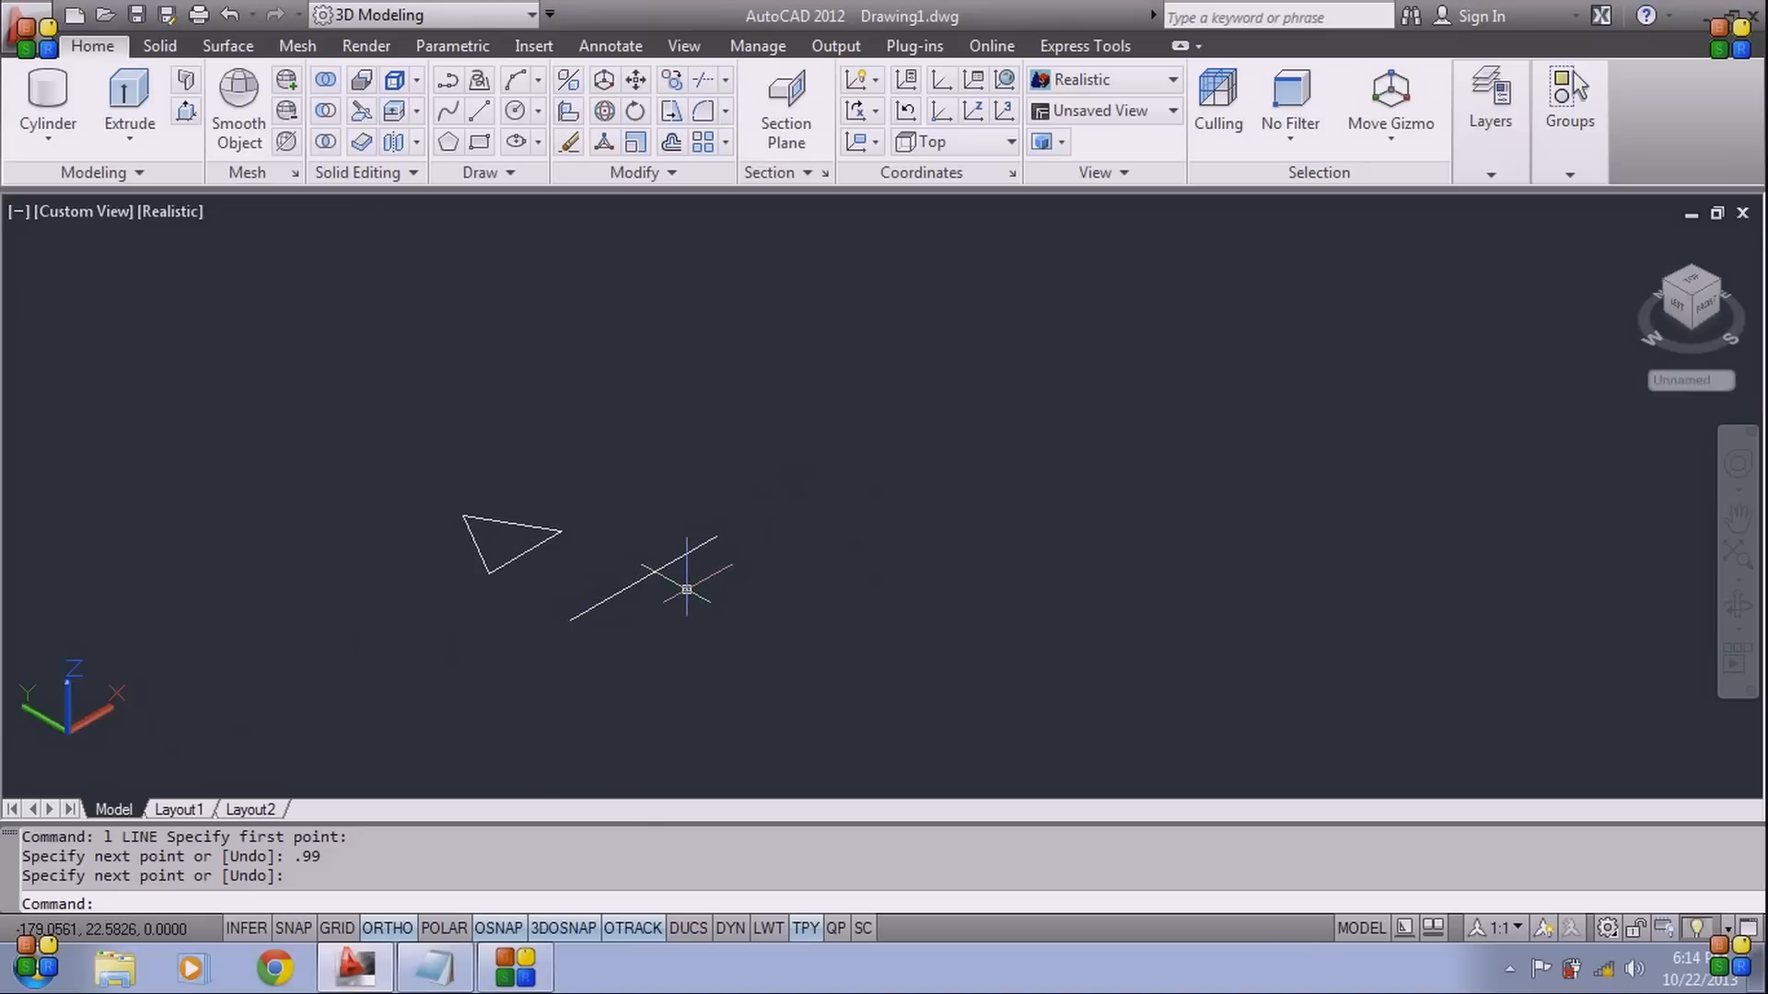
Scale the triangle from its lower corner by reference, matching its lower edge to the length of the 0.99 line
left_click(544, 563)
left_click(483, 544)
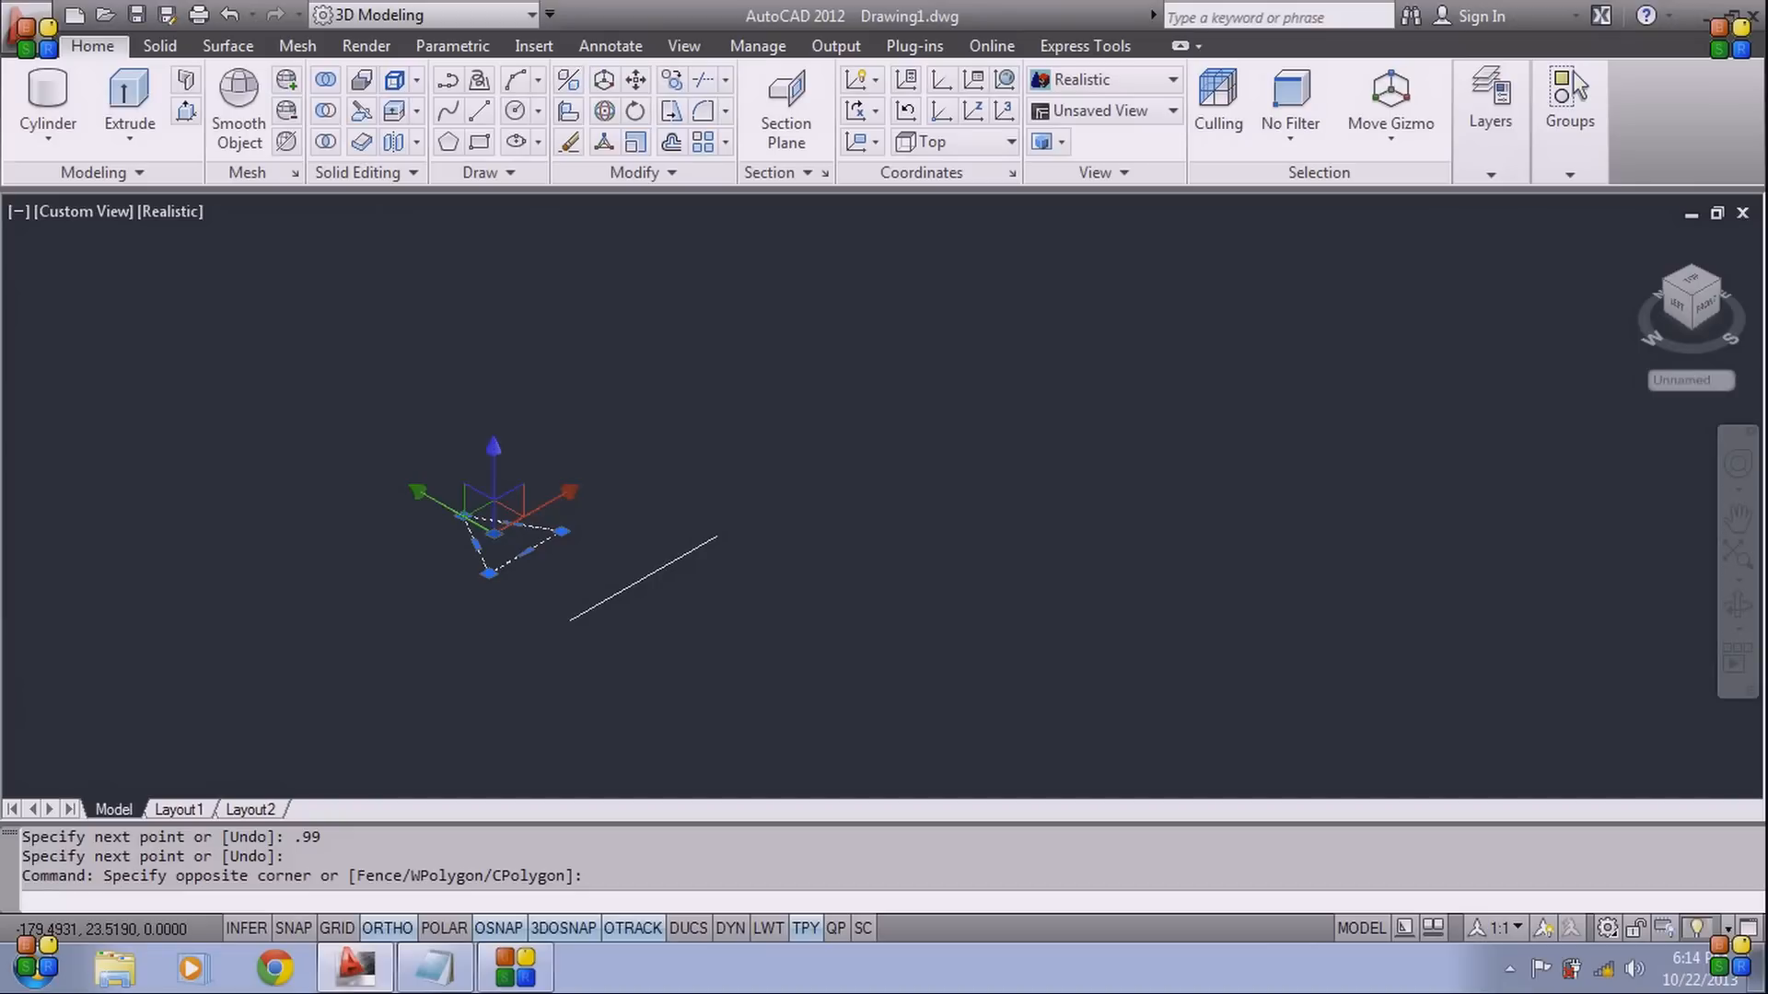
type("s")
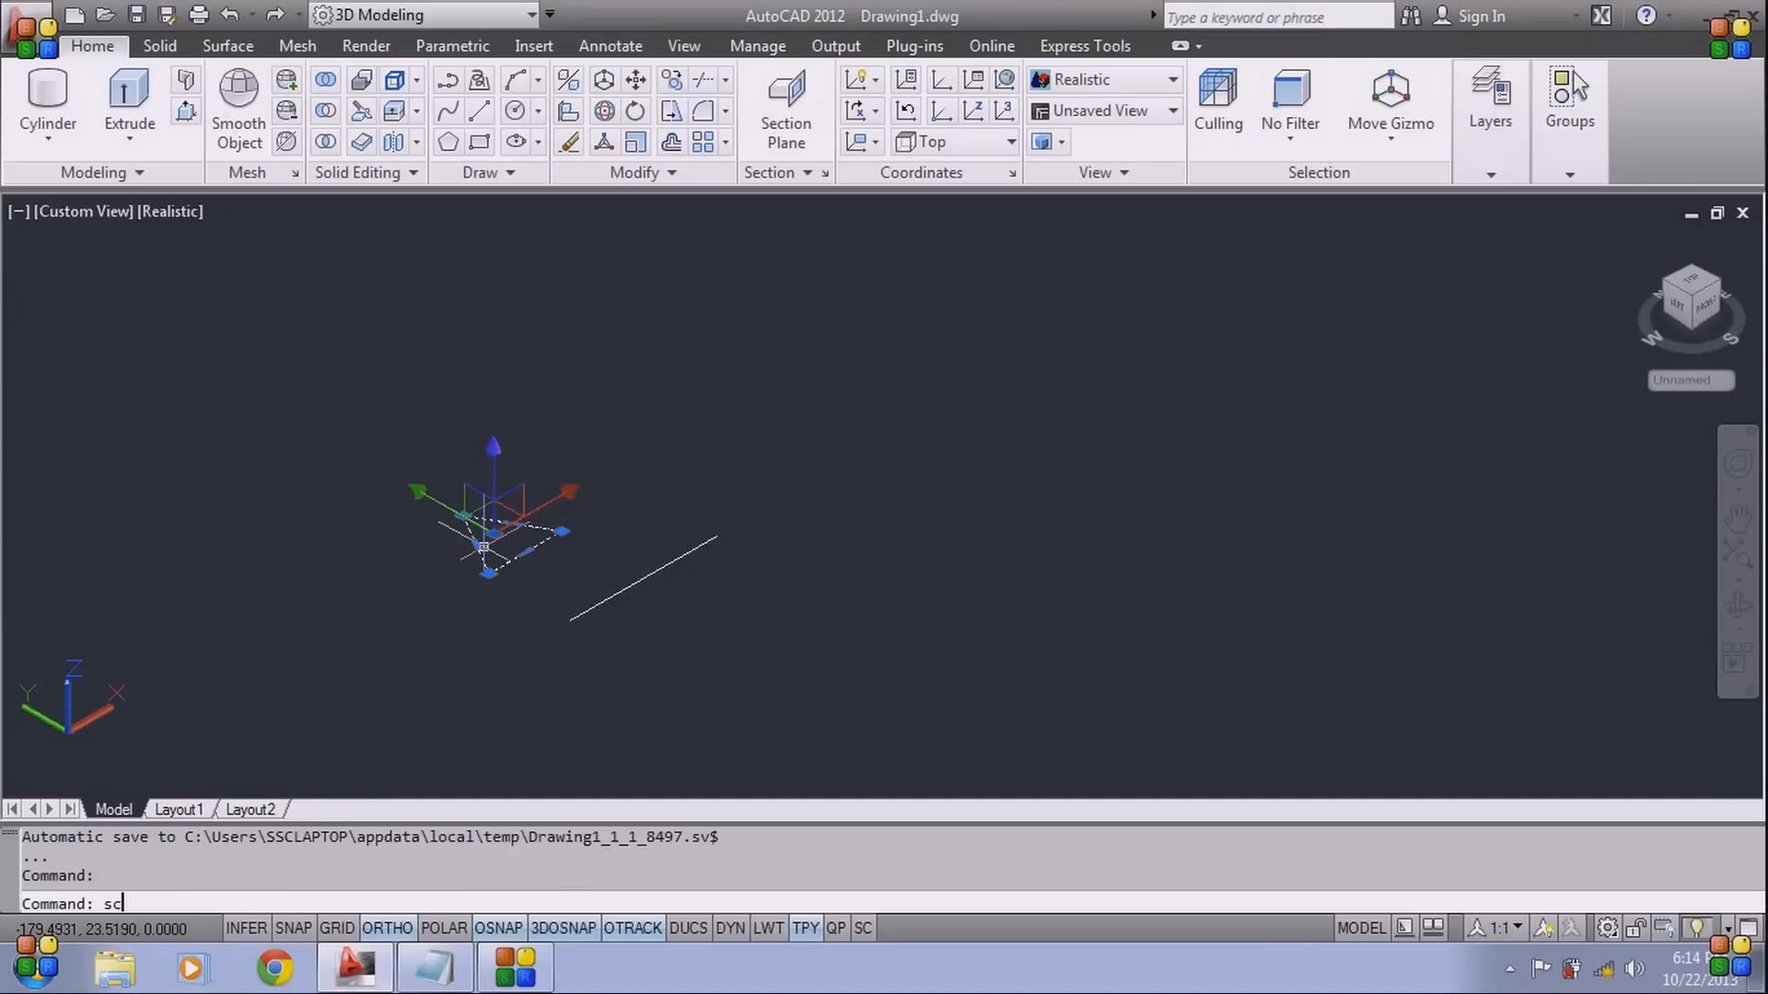
type("c")
key("Return")
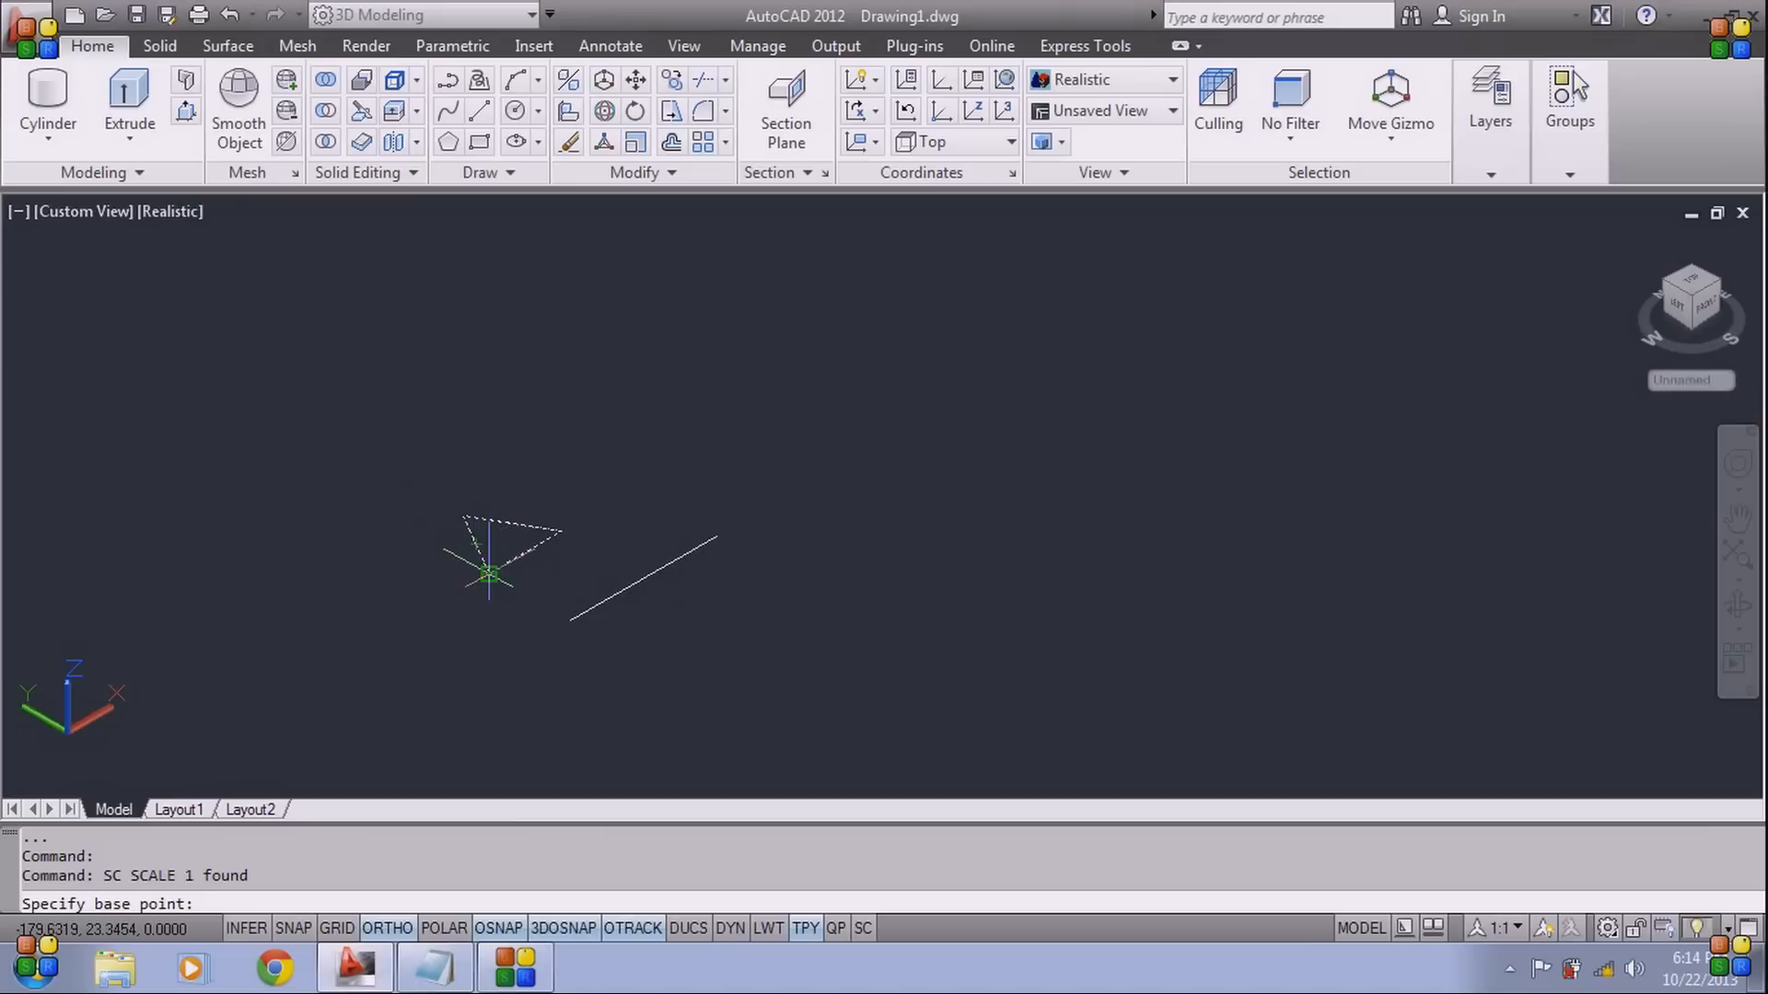
left_click(489, 574)
left_click(489, 575)
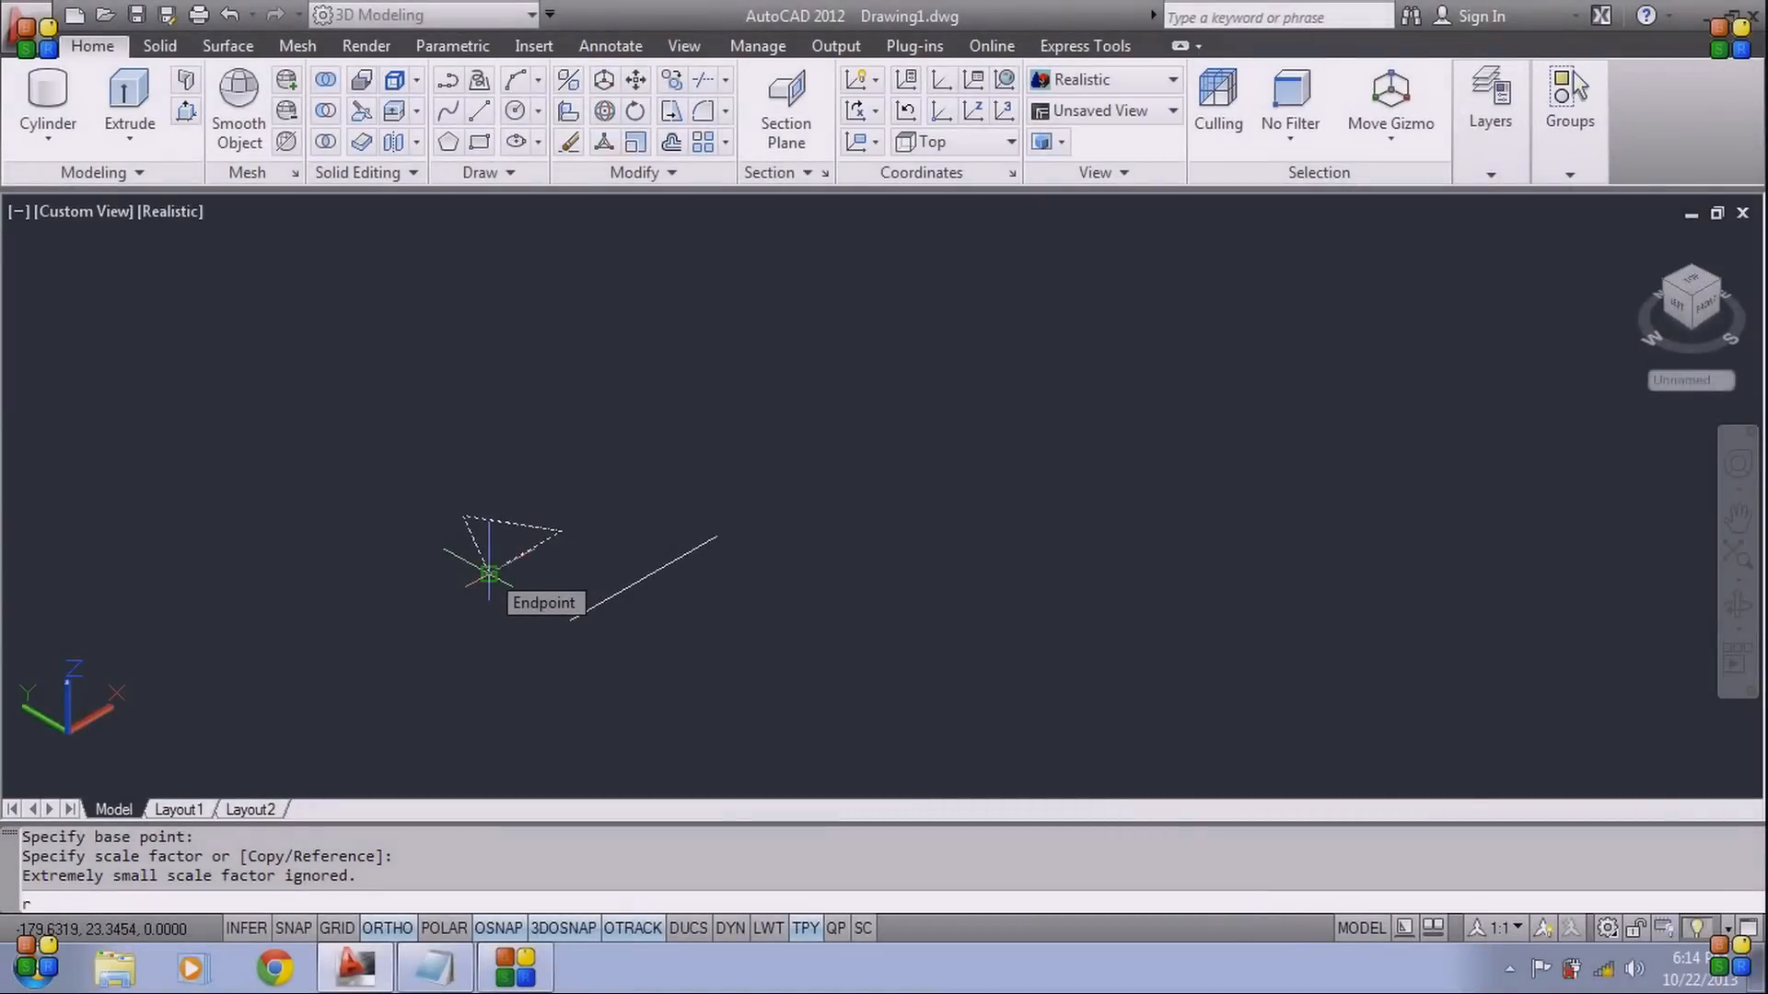
type("r")
key("Return")
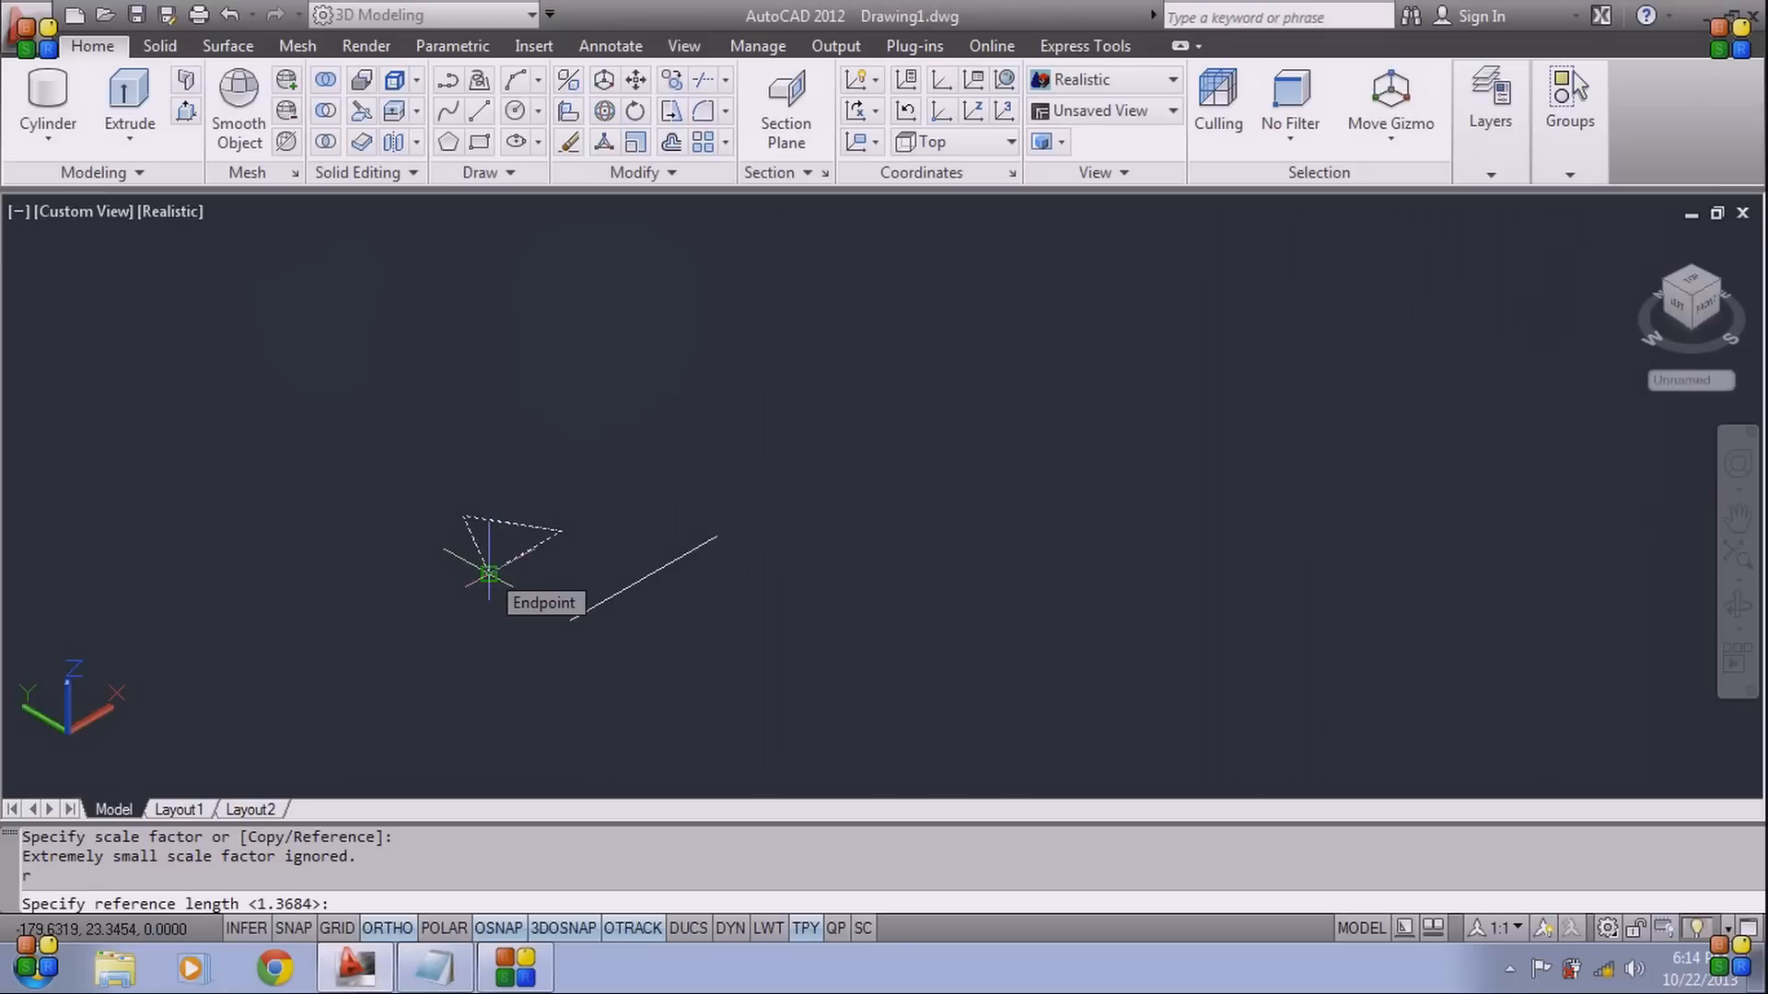
scroll(488, 575, "up", 5)
left_click(489, 574)
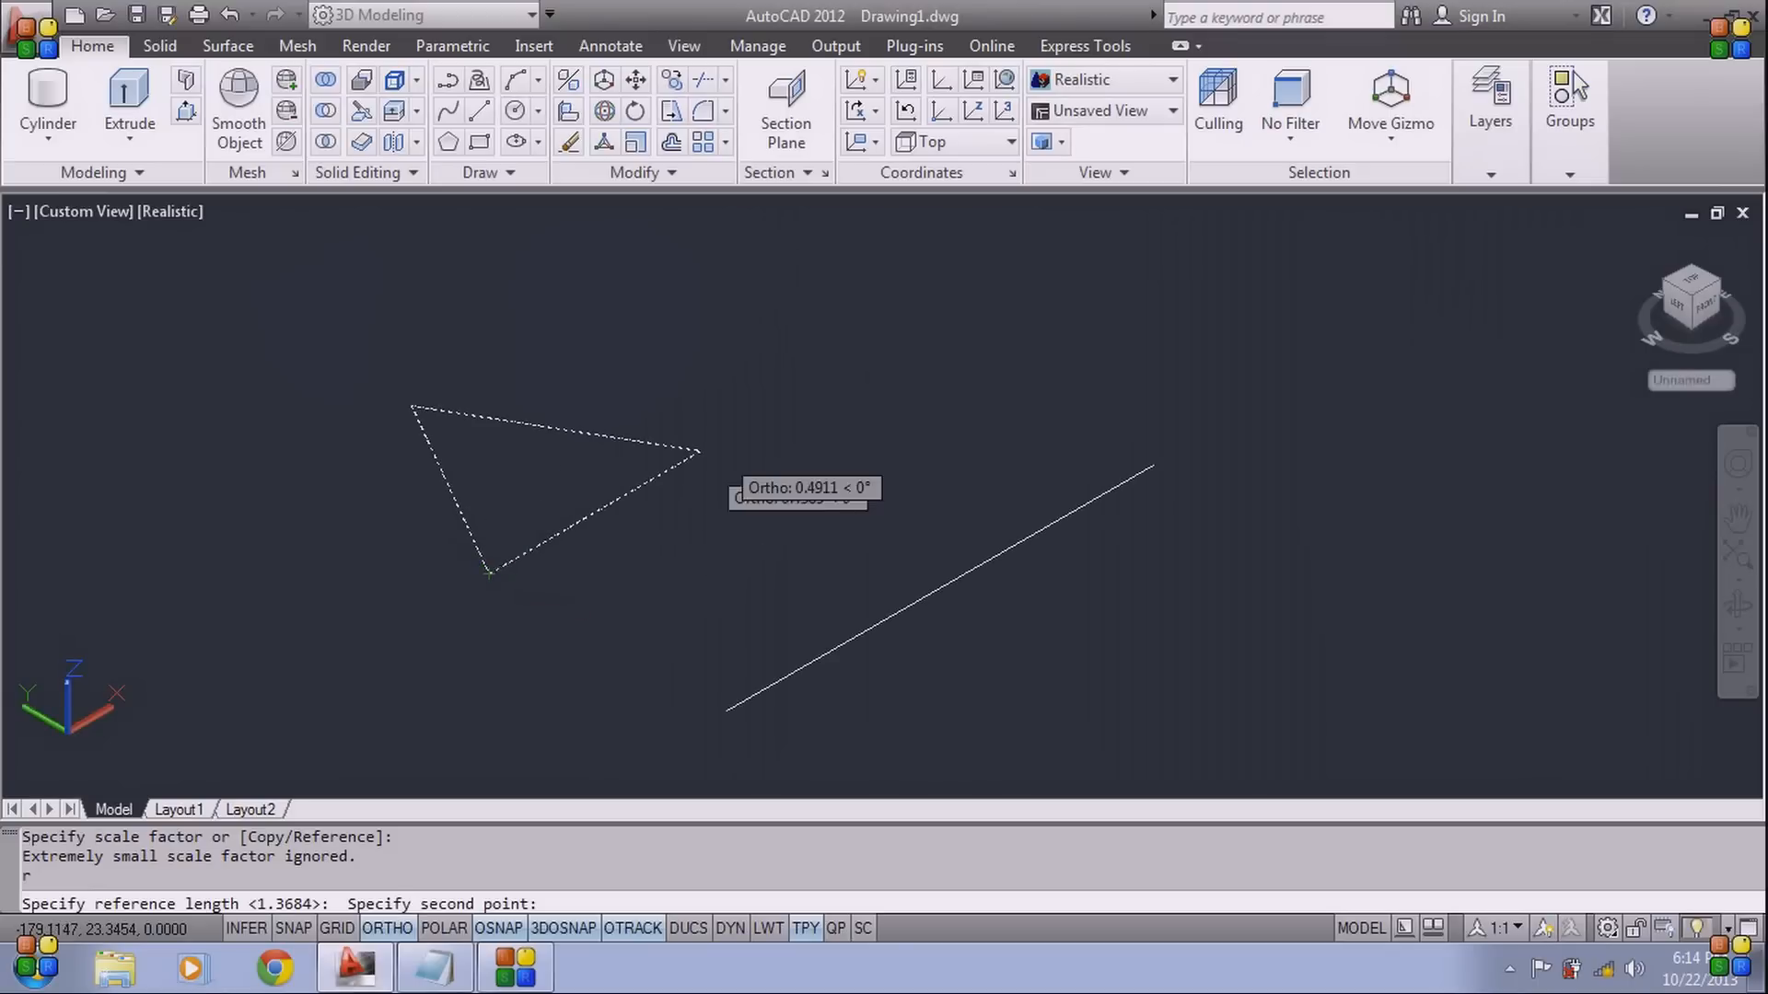
left_click(699, 451)
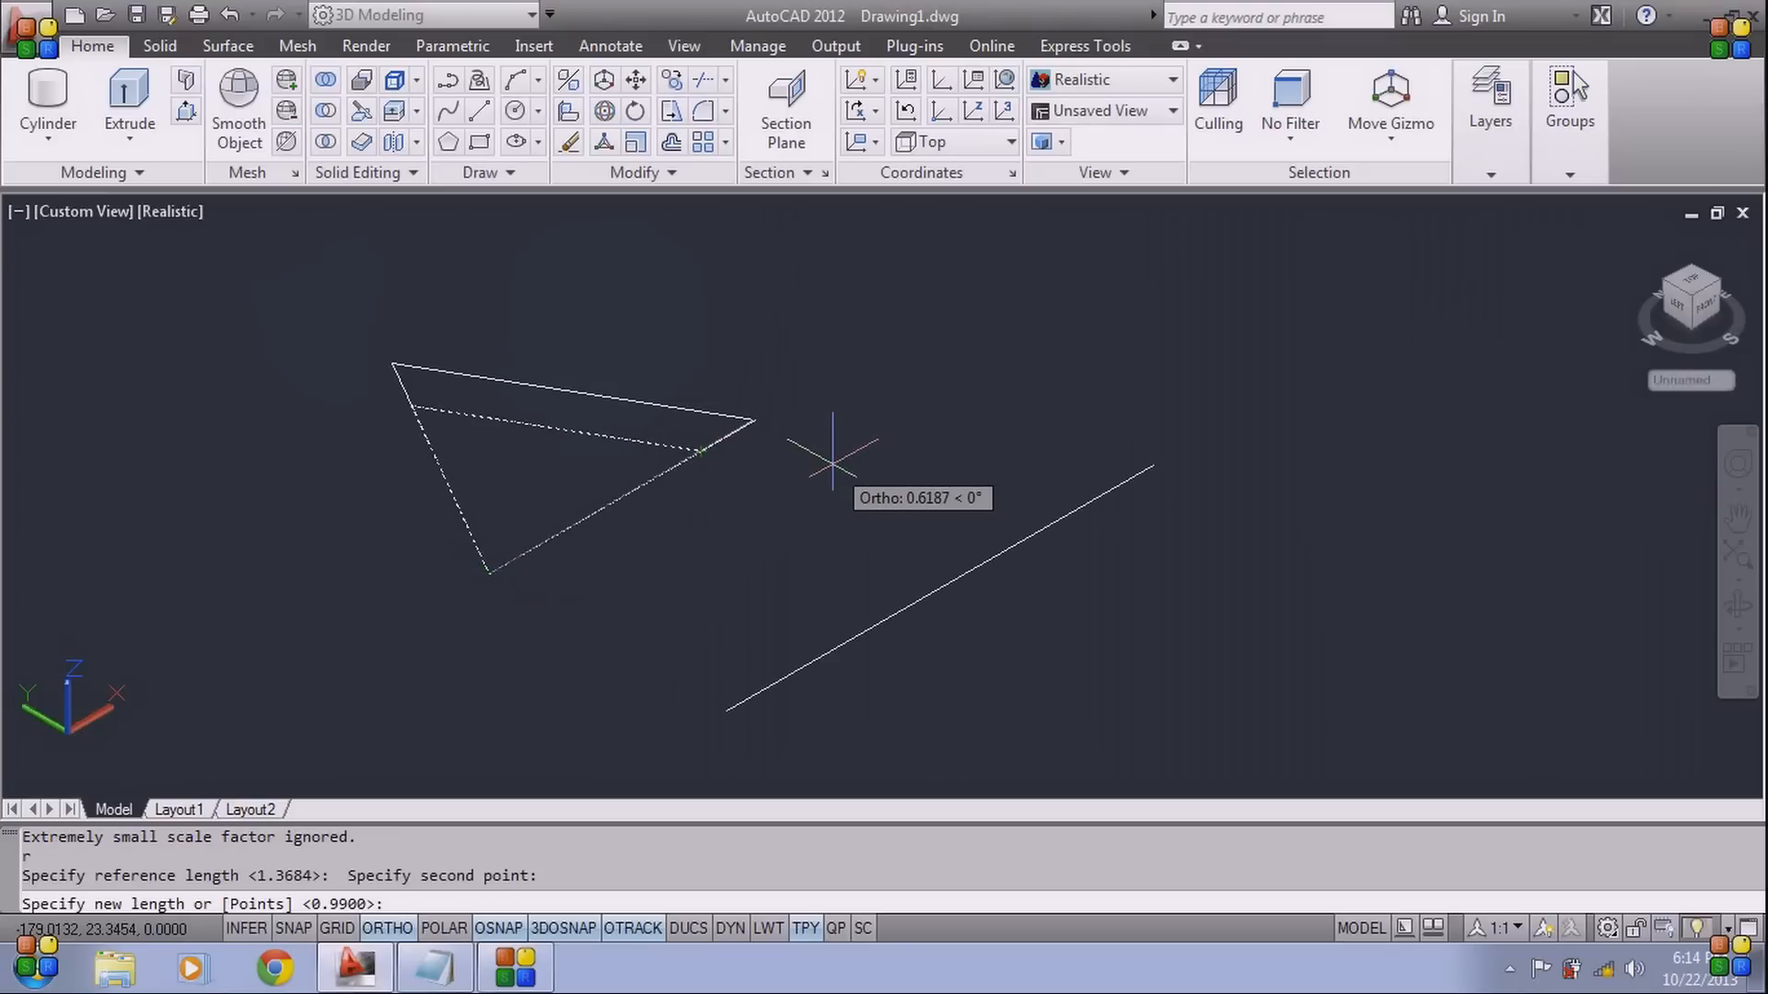
type("p")
key("Return")
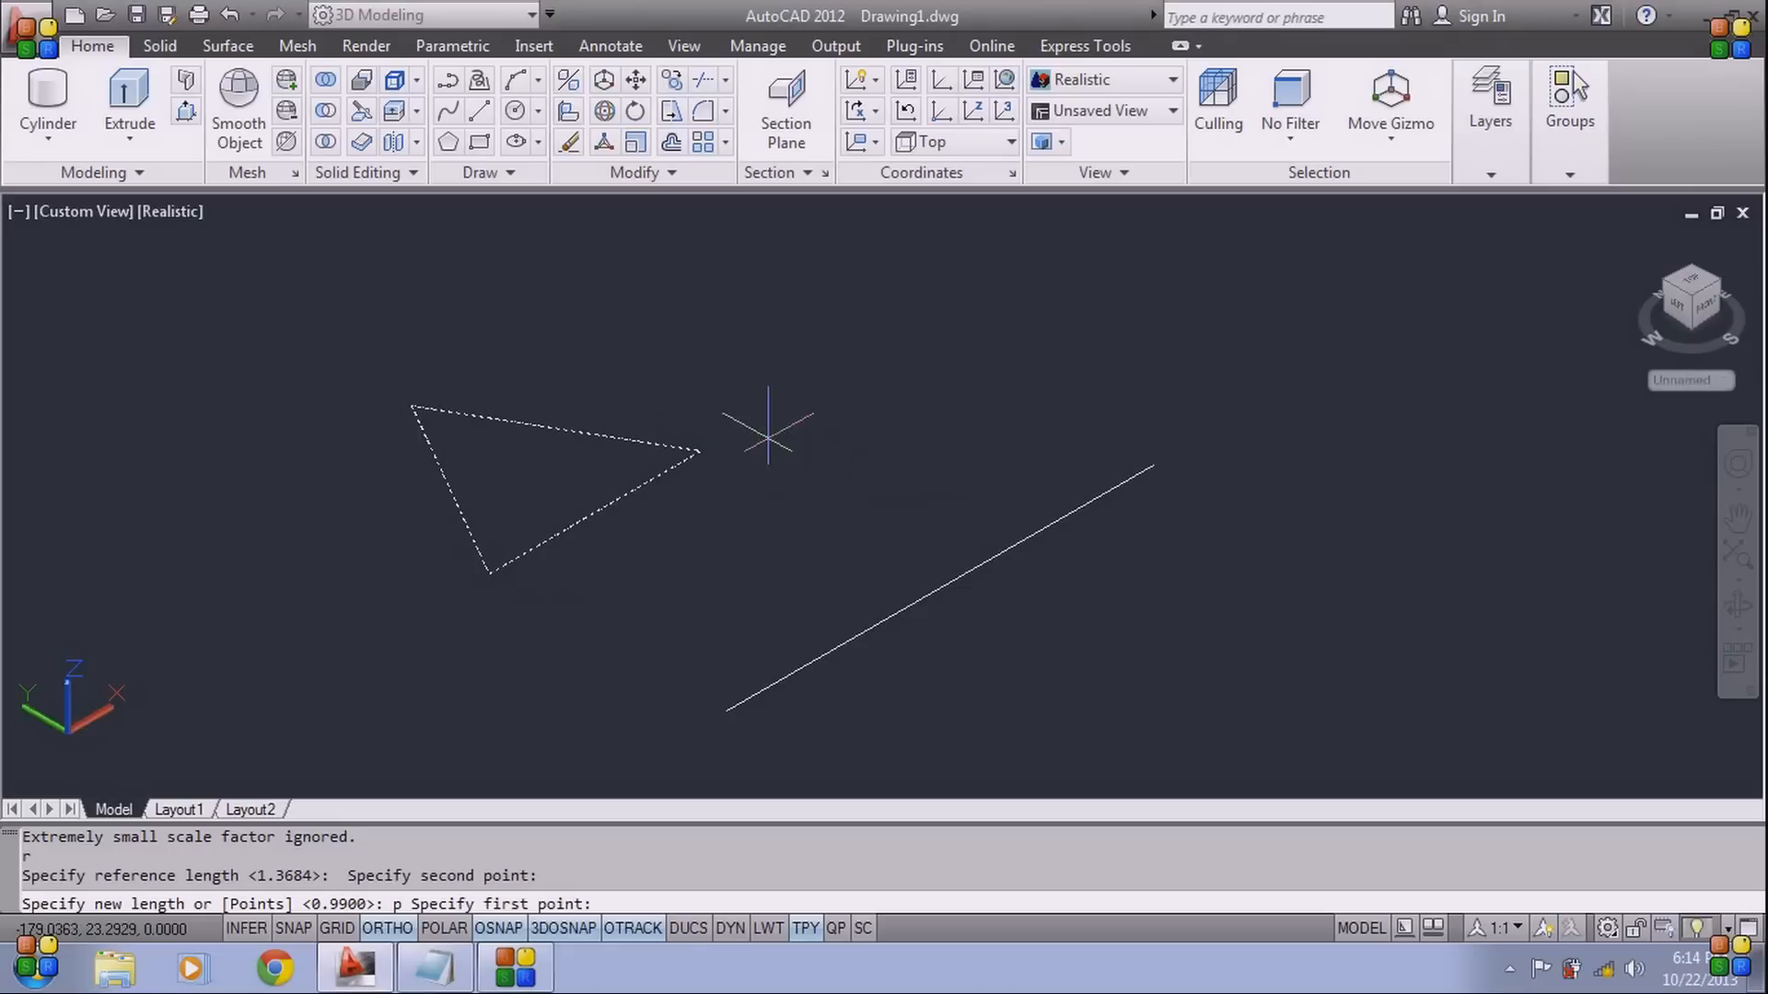
left_click(727, 711)
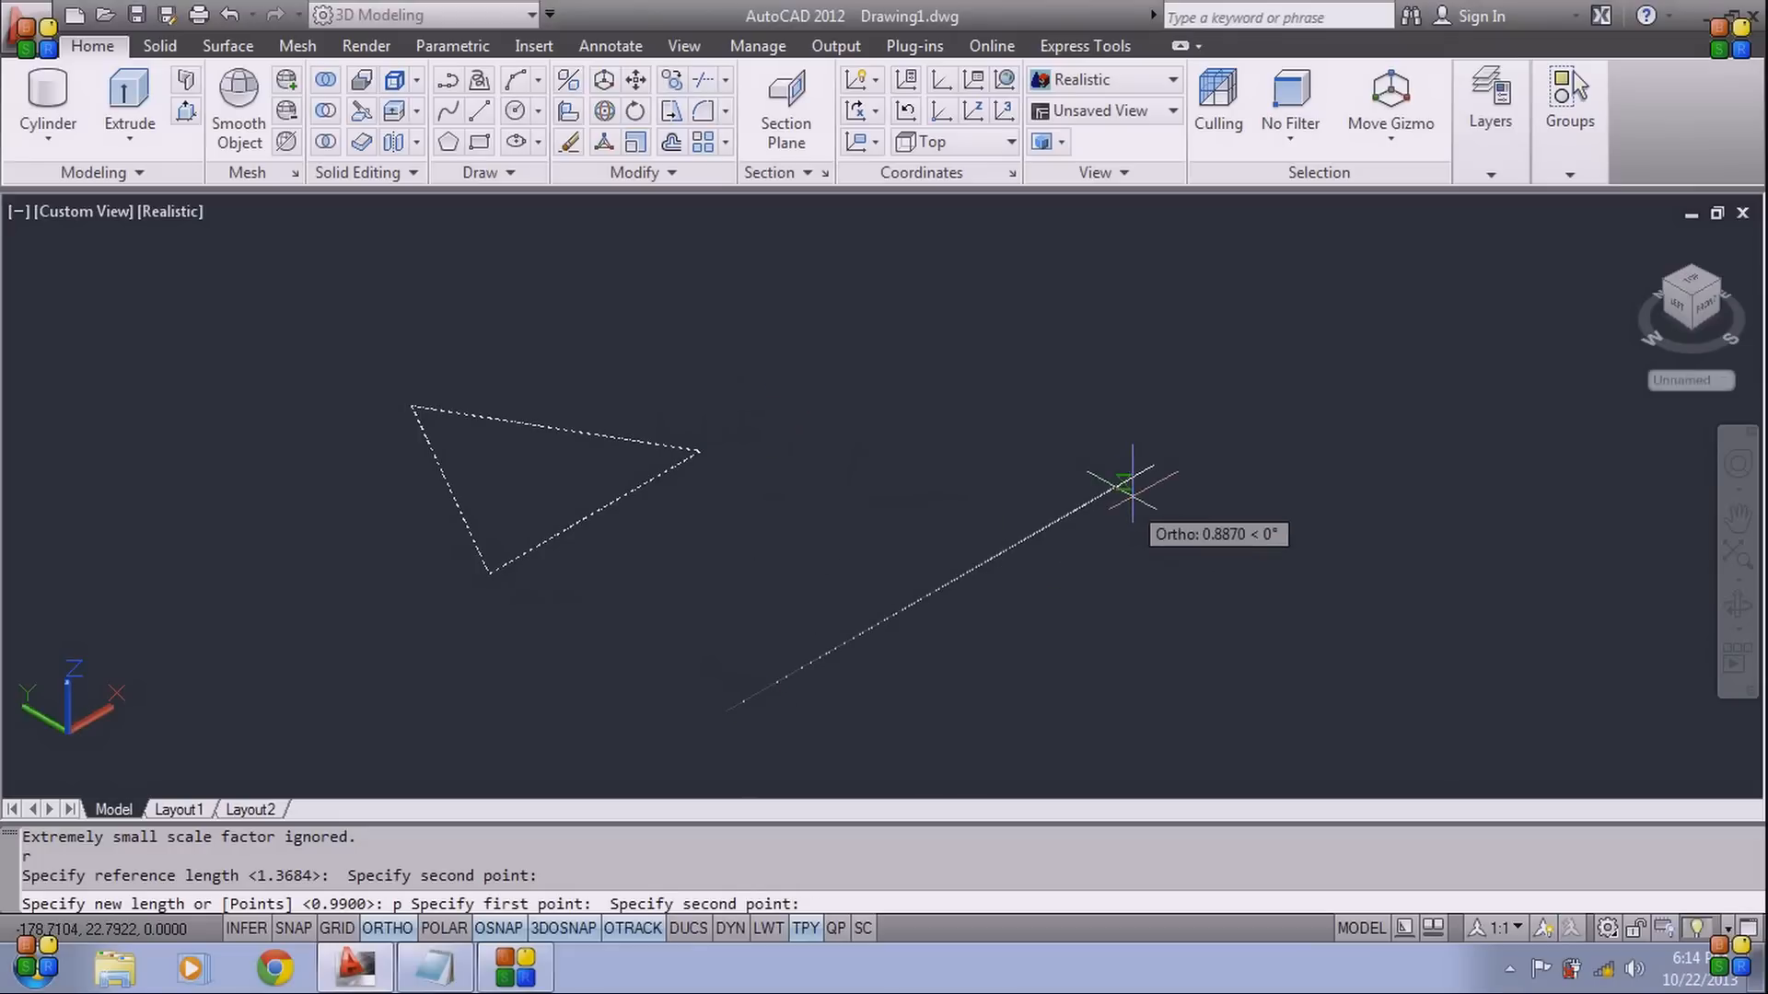
left_click(1152, 464)
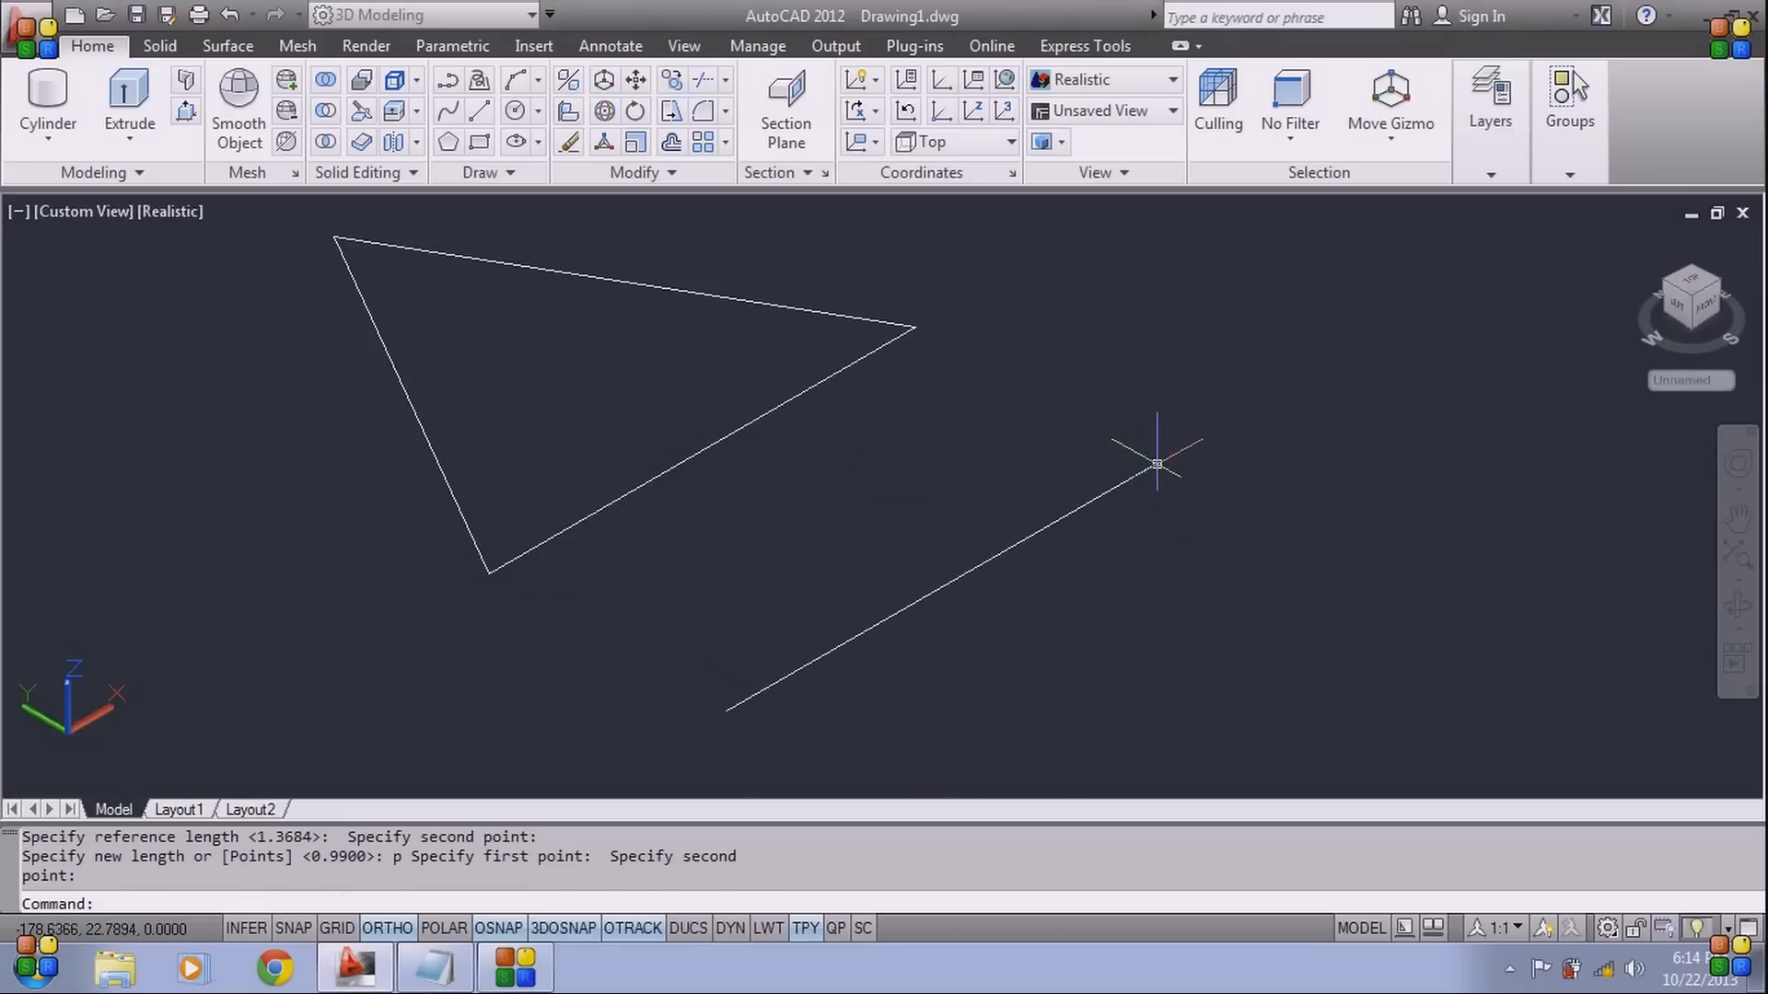
Set the UCS to the Front orientation
scroll(900, 416, "down", 3)
scroll(893, 432, "down", 3)
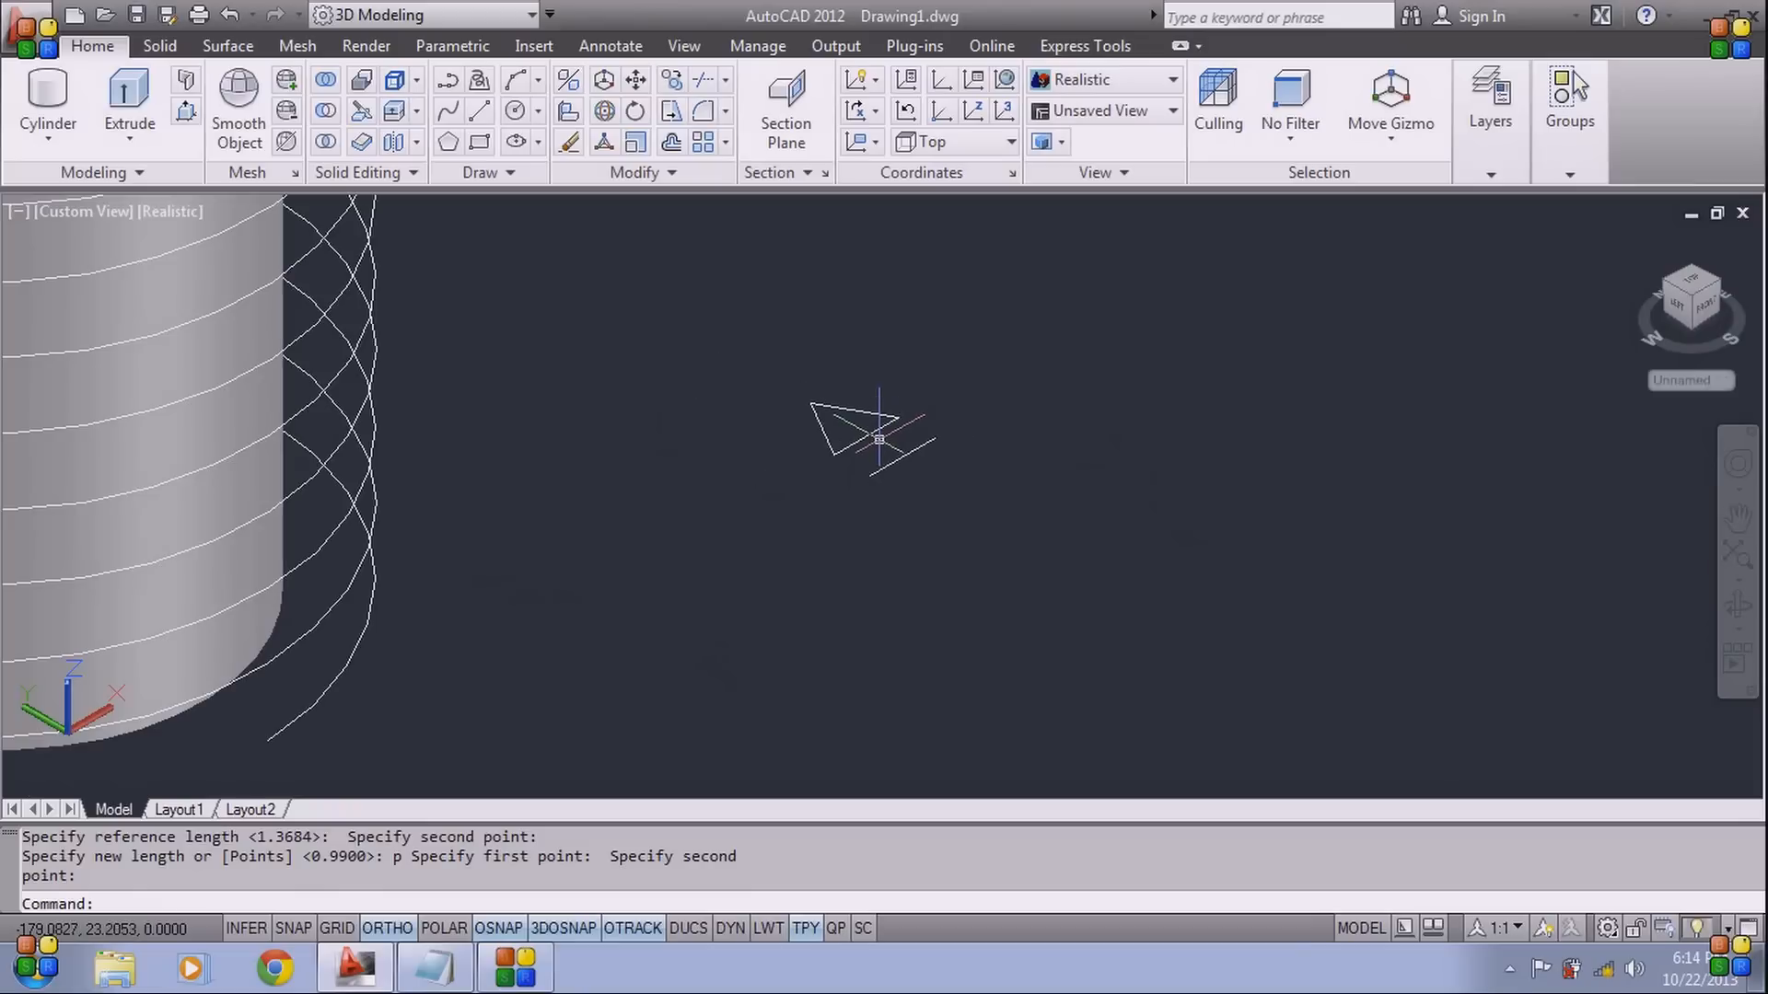
middle_click_drag(820, 428, 868, 483)
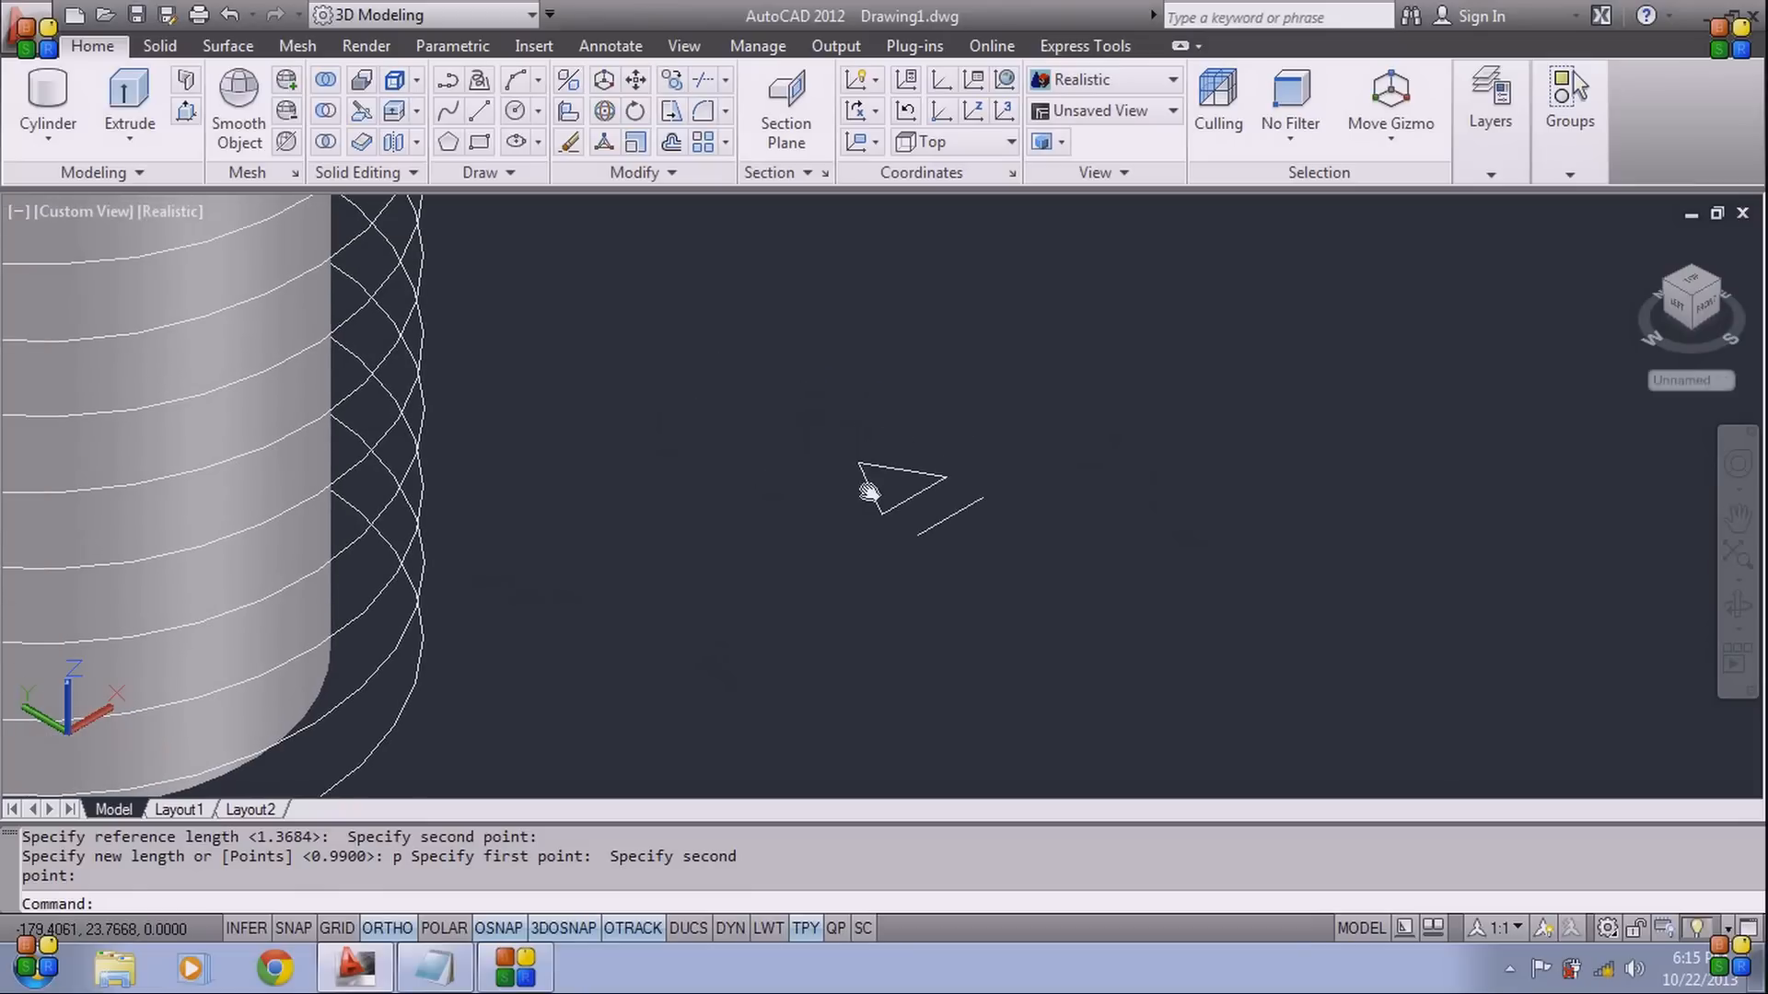
scroll(868, 490, "down", 3)
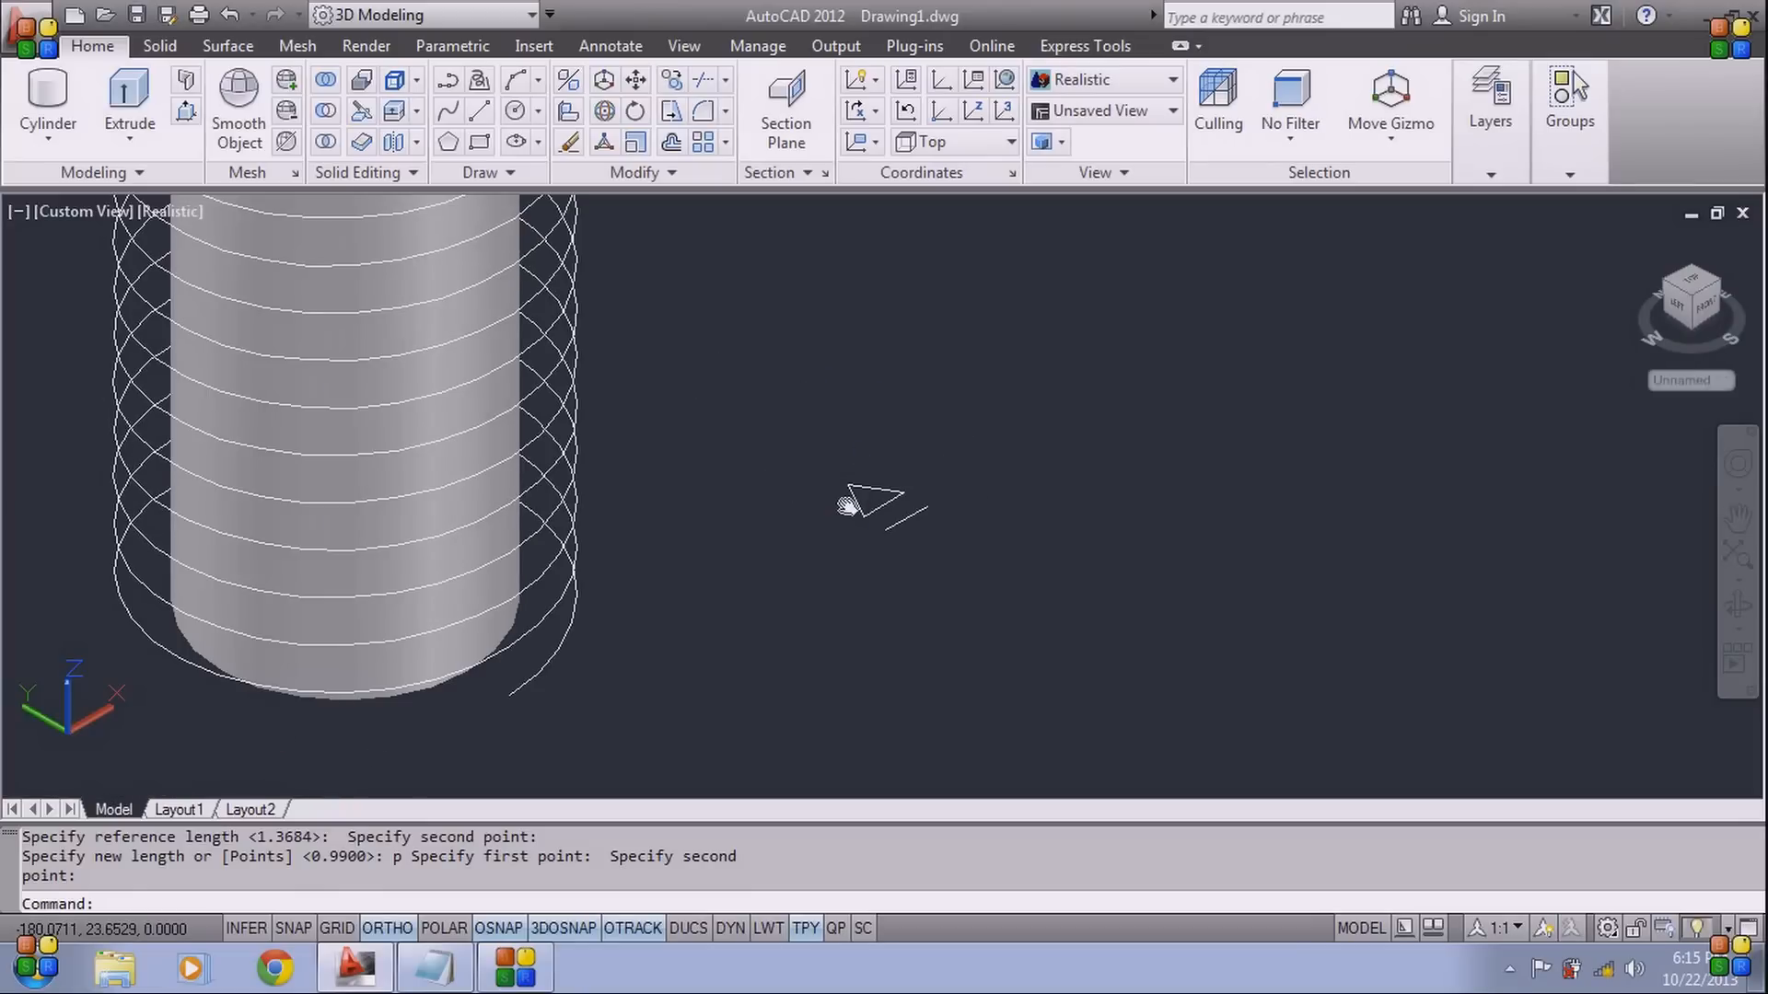
scroll(863, 487, "up", 3)
scroll(784, 514, "down", 4)
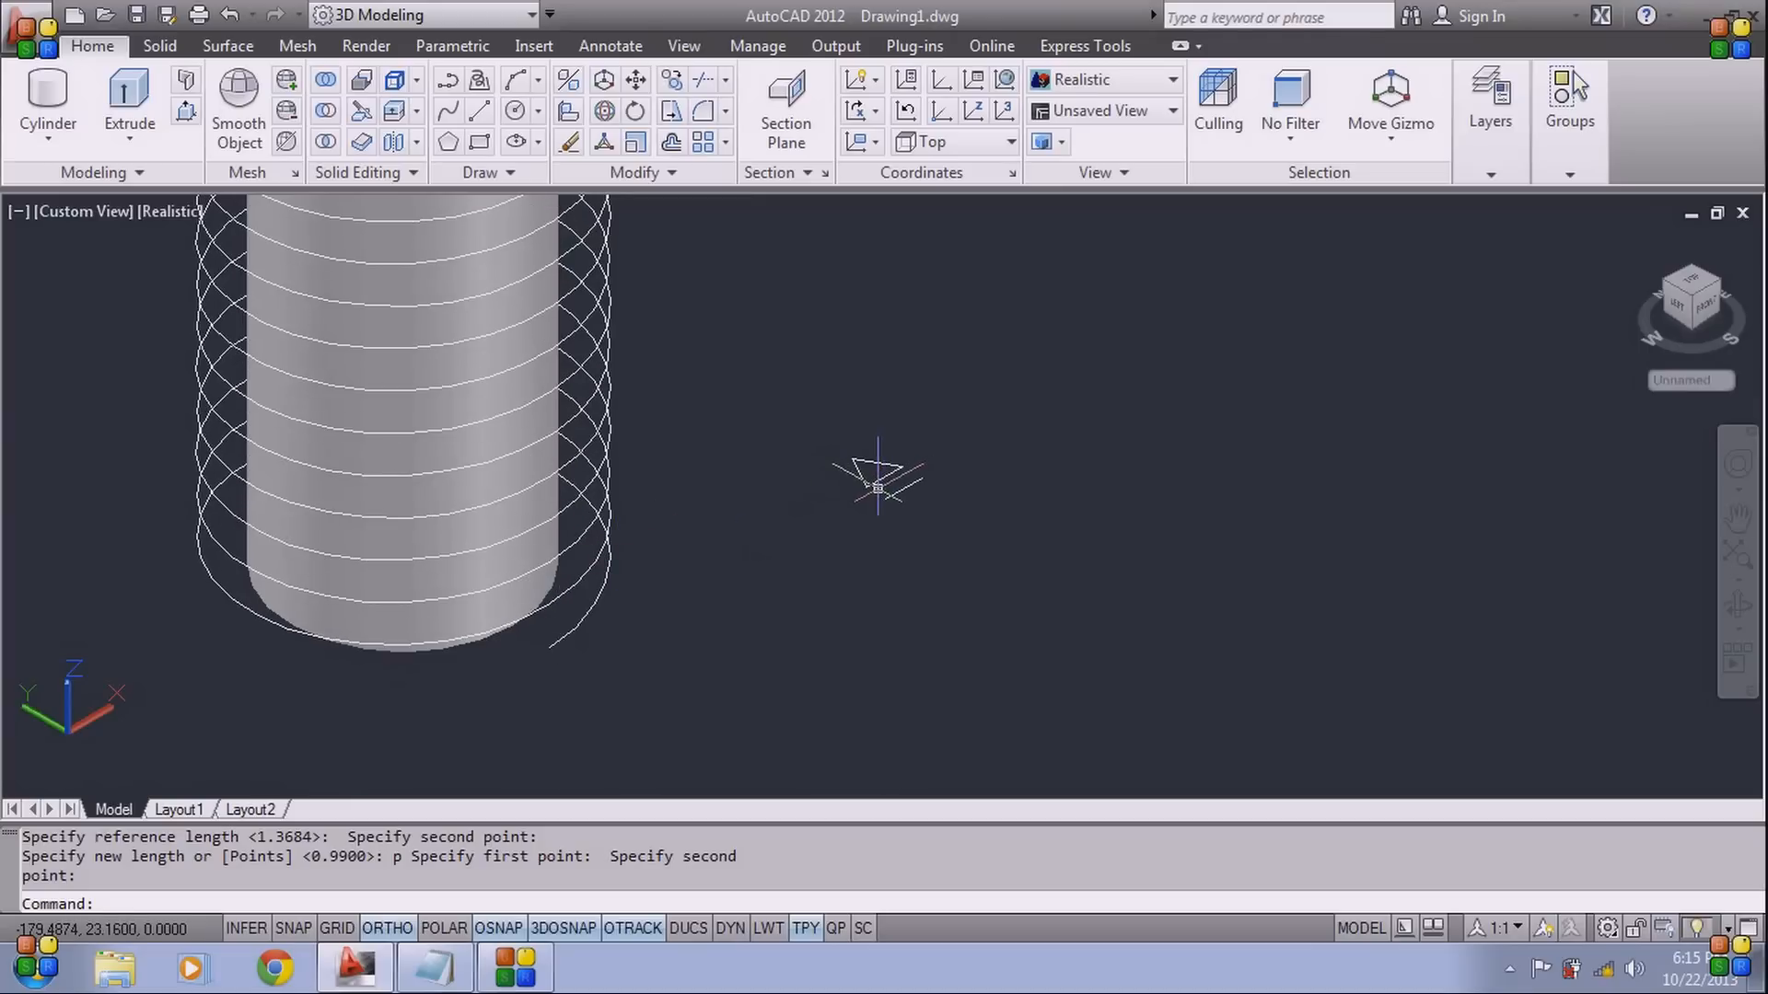
type("UCS")
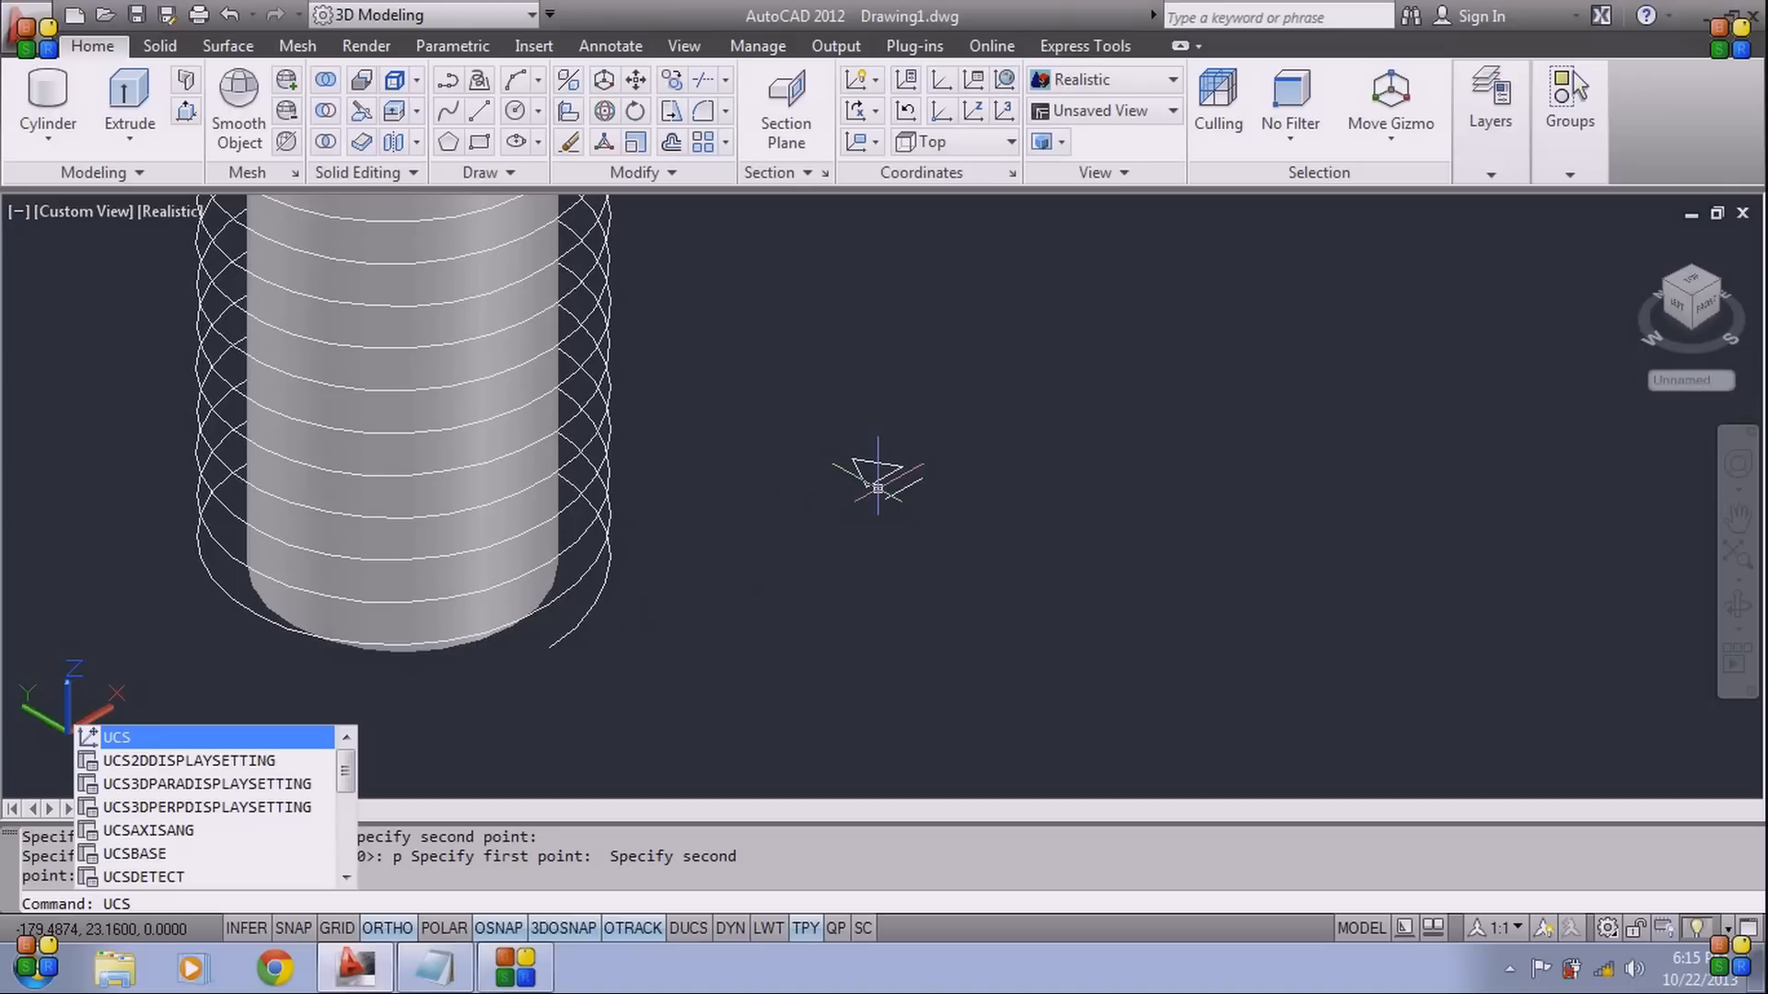
key("Return")
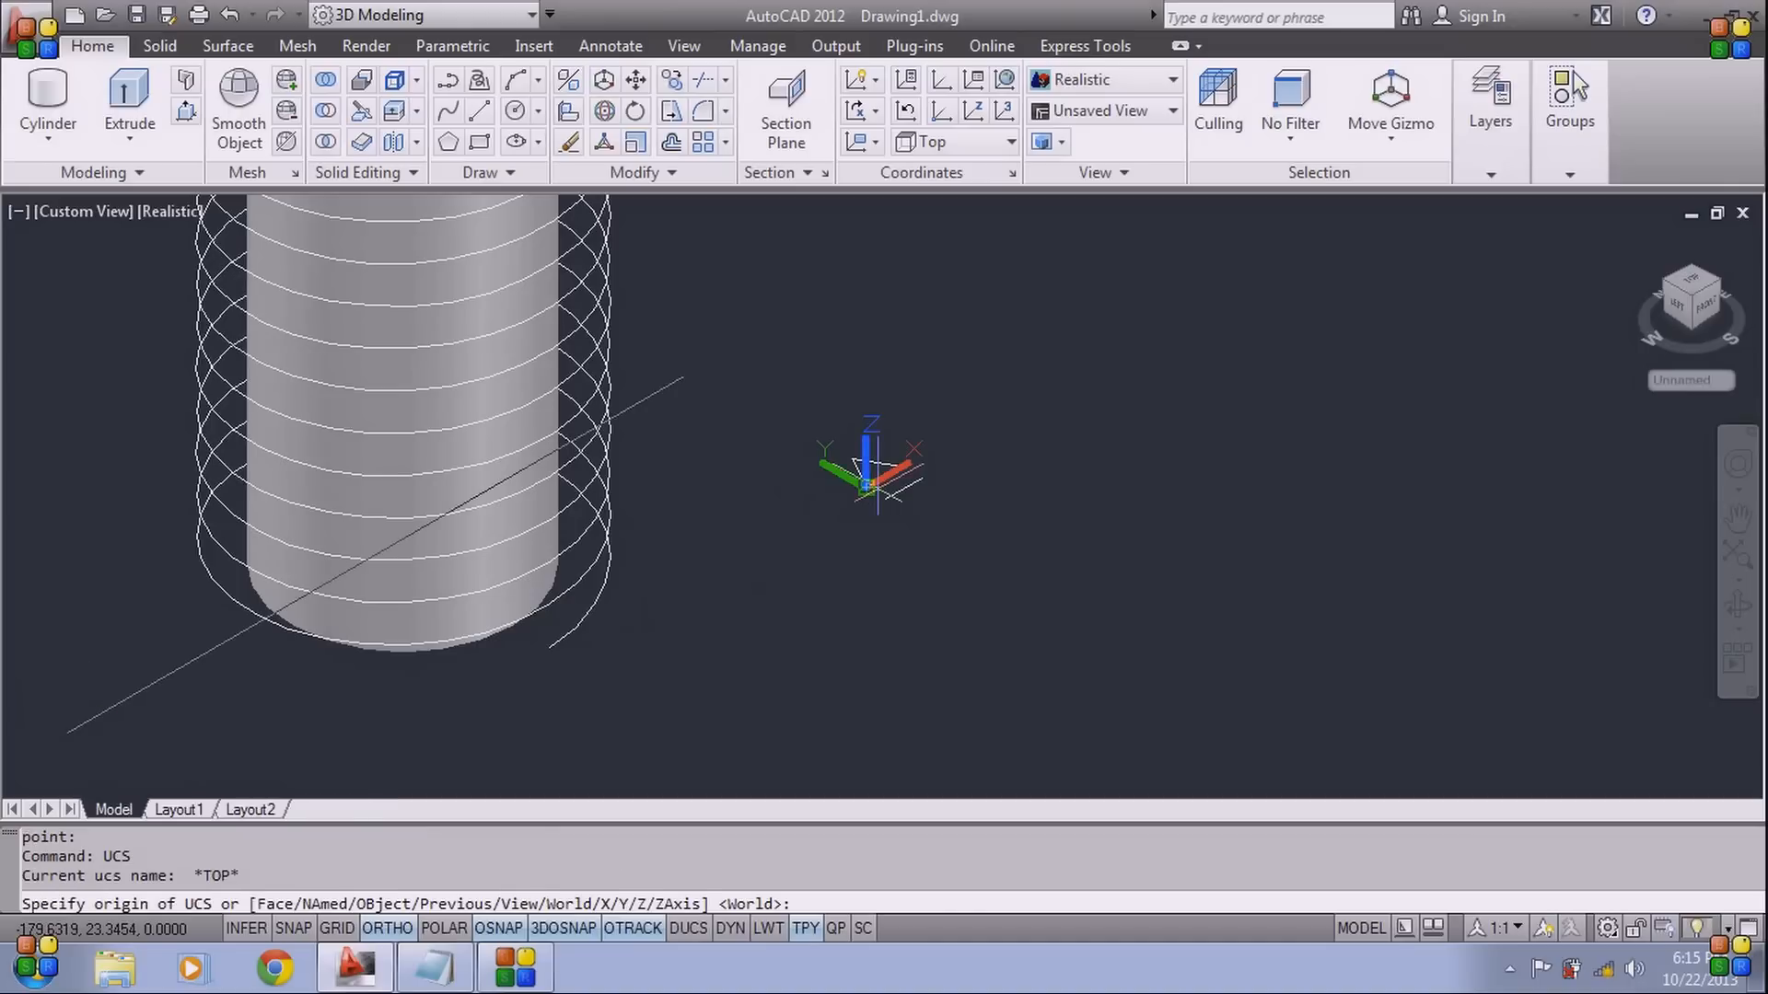
type("fr")
key("Return")
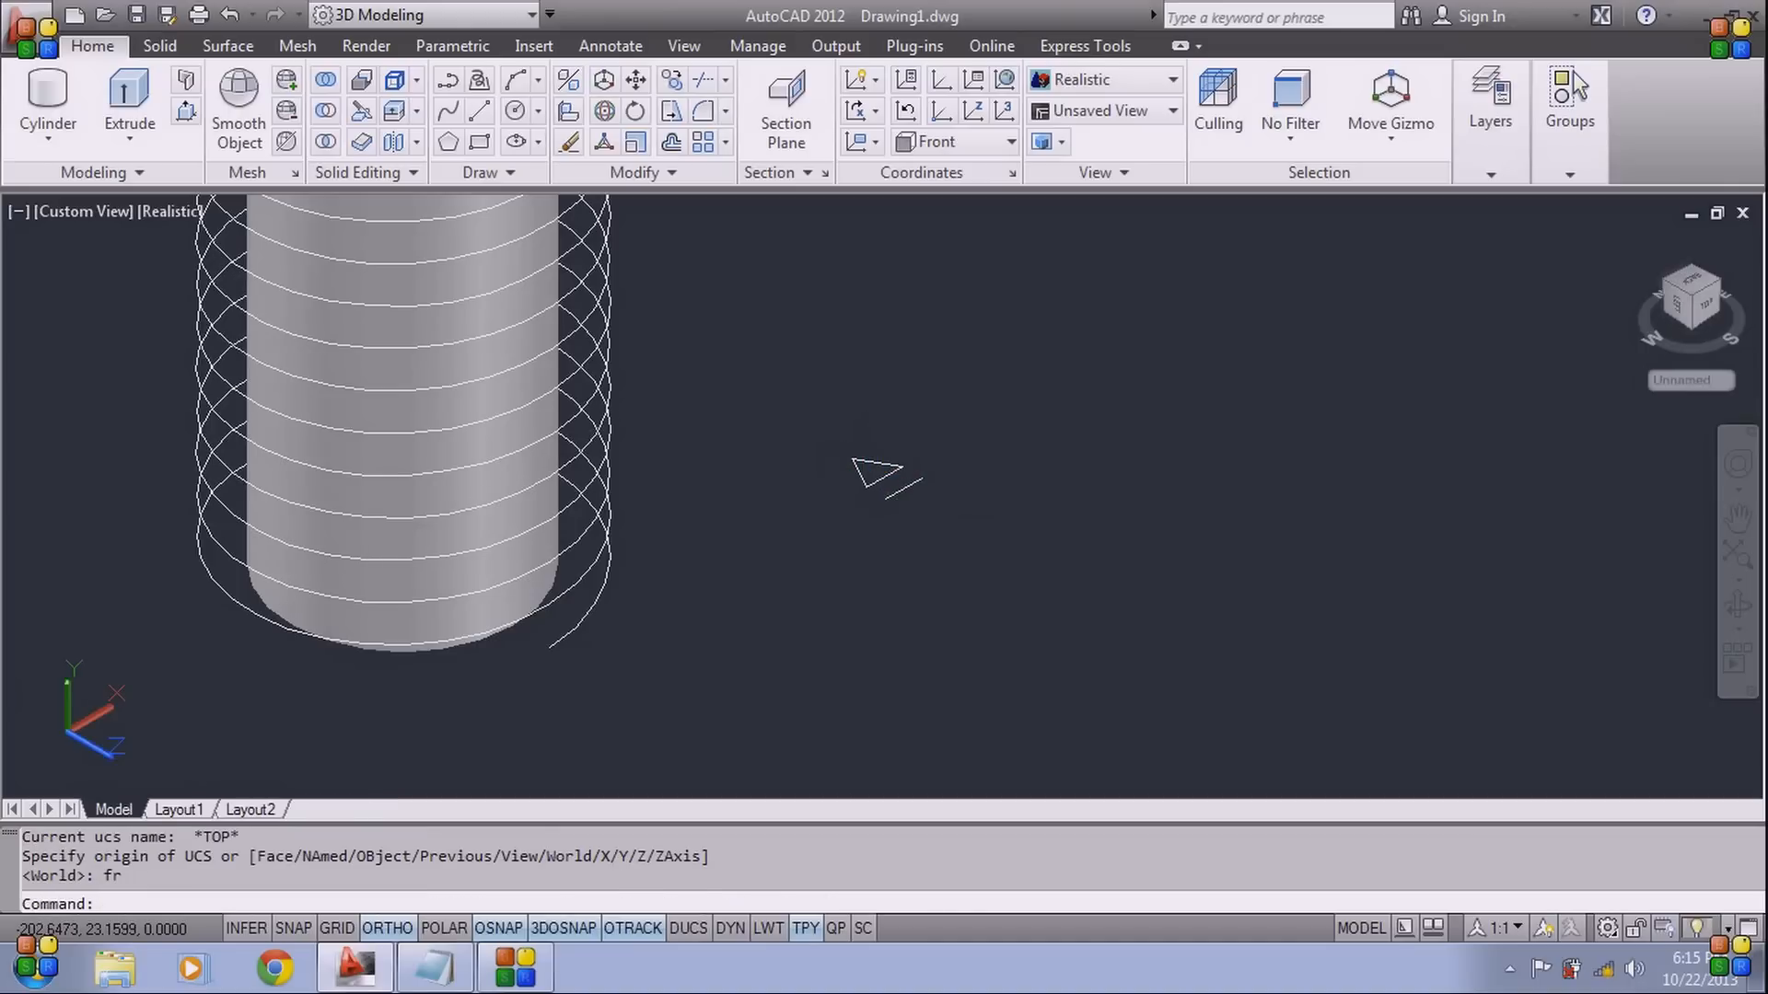
Sweep the scaled triangle along the helix to form the solid thread
scroll(863, 494, "up", 2)
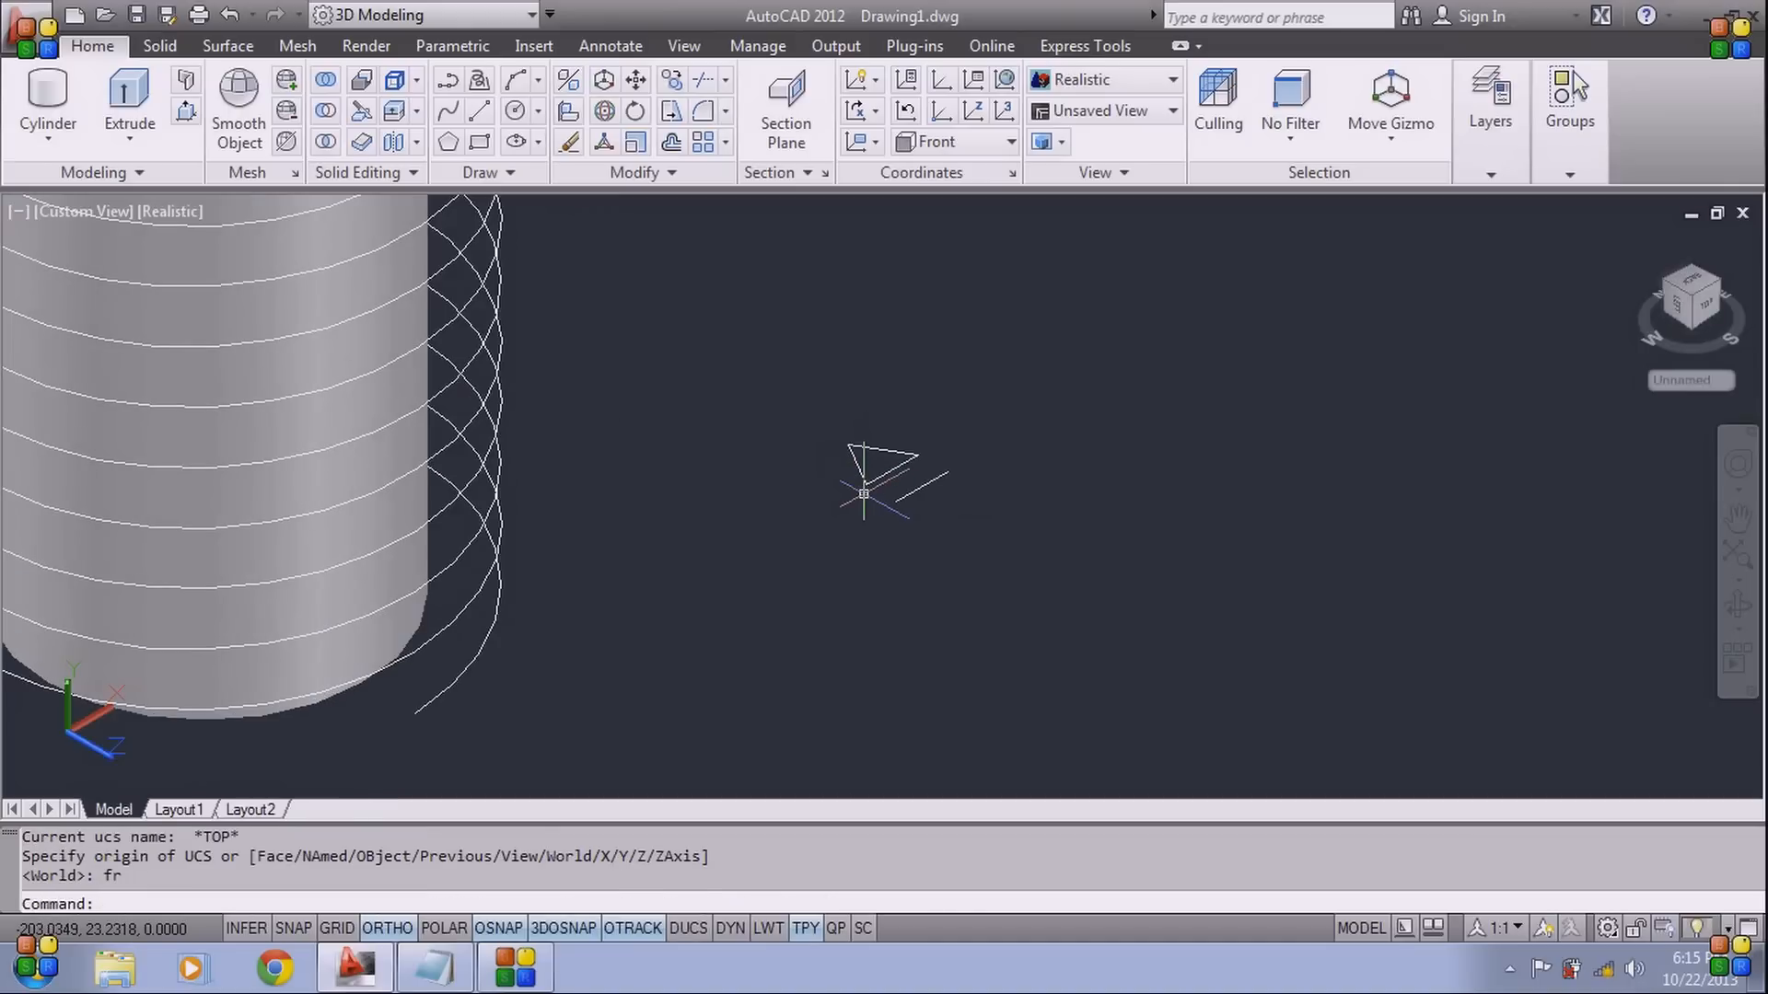
type("sweep")
key("Return")
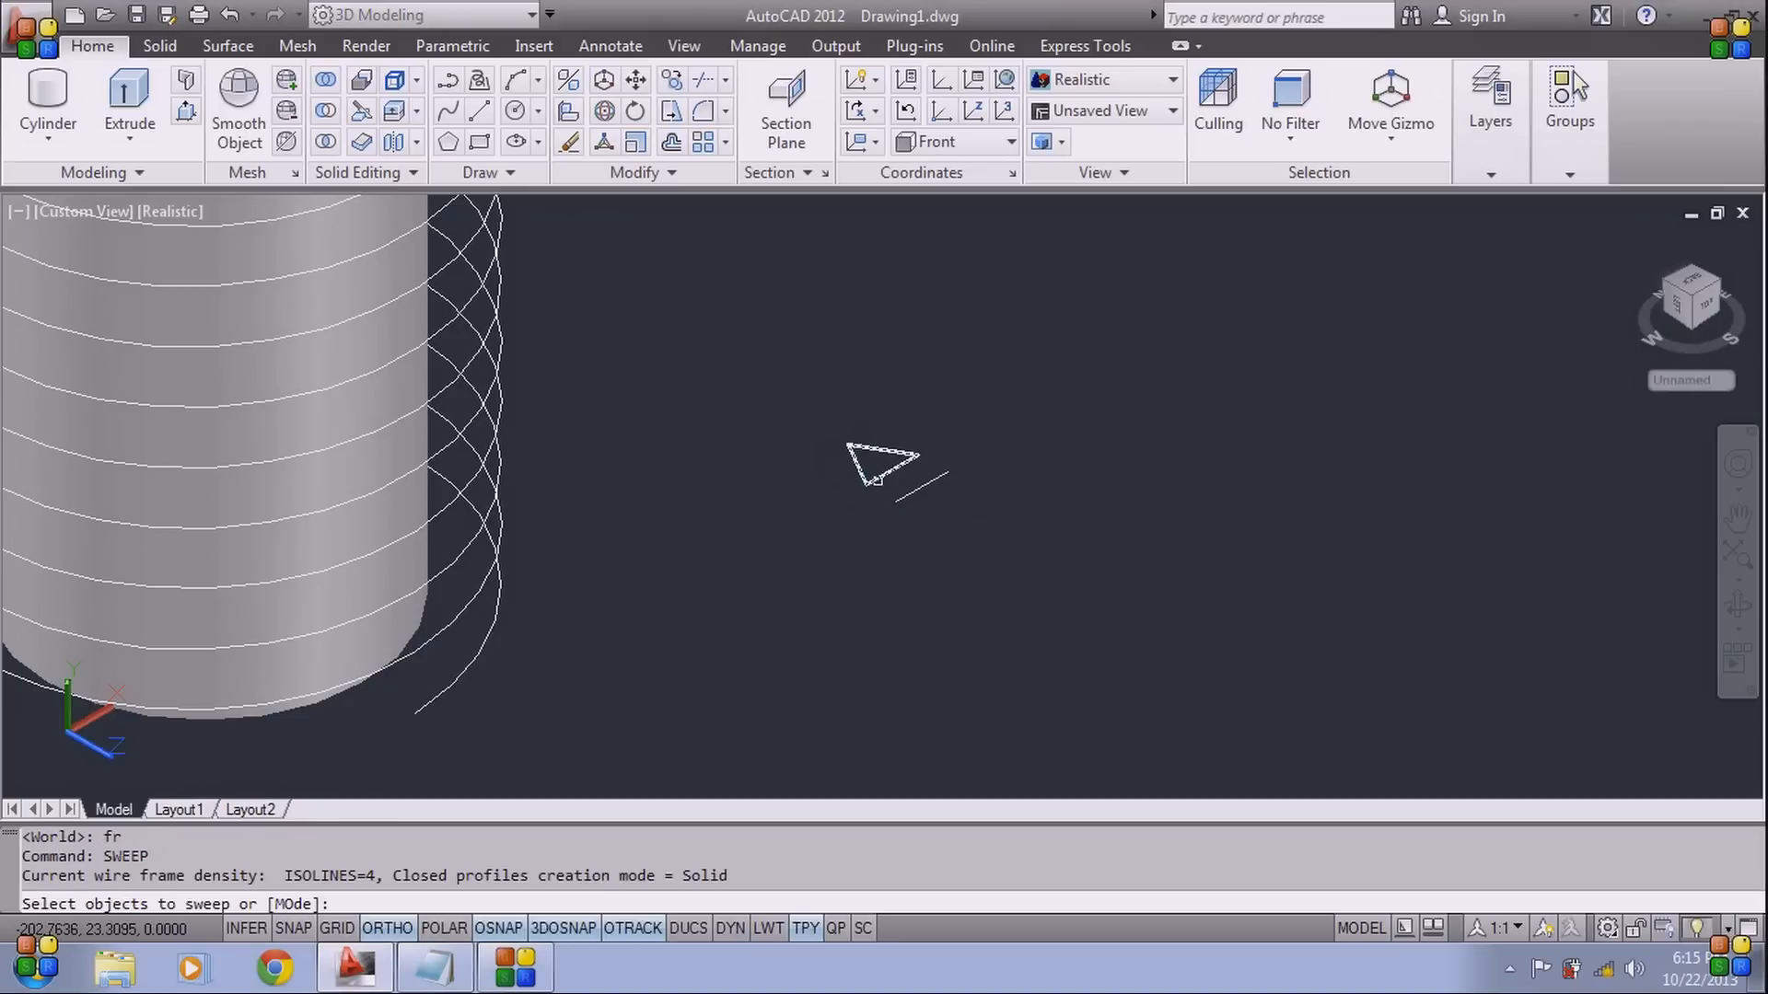
left_click(877, 480)
key("Return")
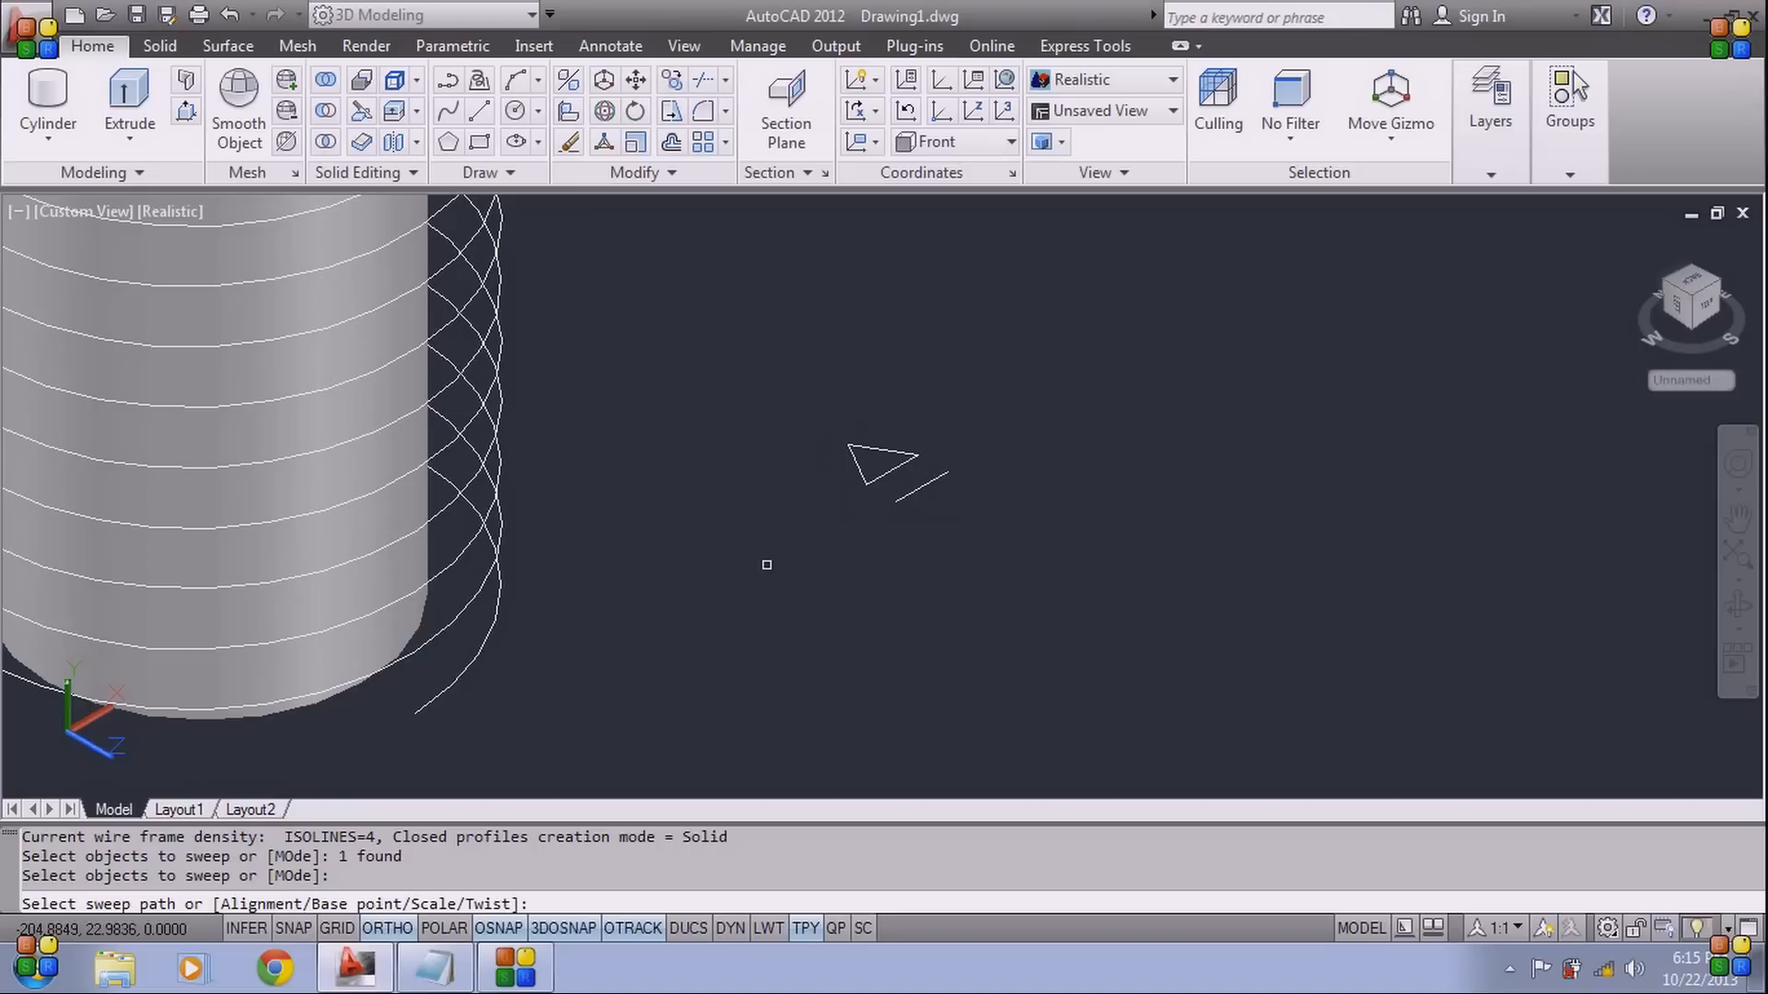
left_click(436, 697)
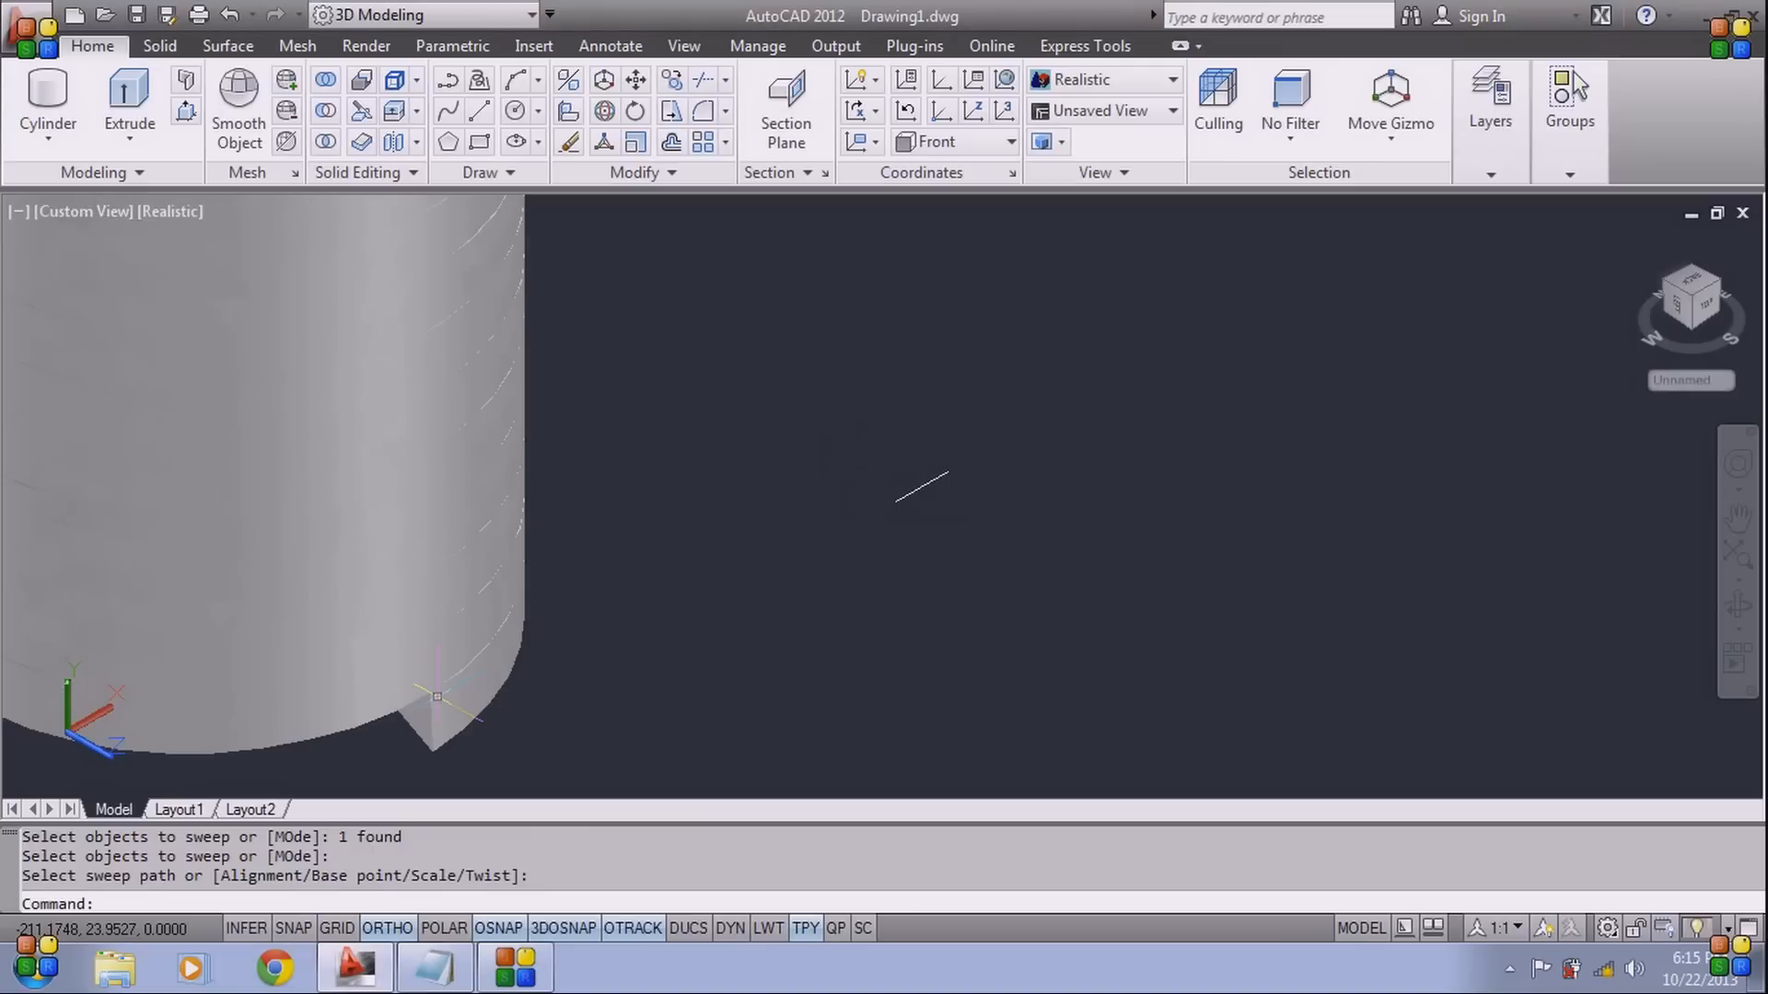
Change the visual style of the view to 2D Wireframe
middle_click_drag(533, 671, 623, 646)
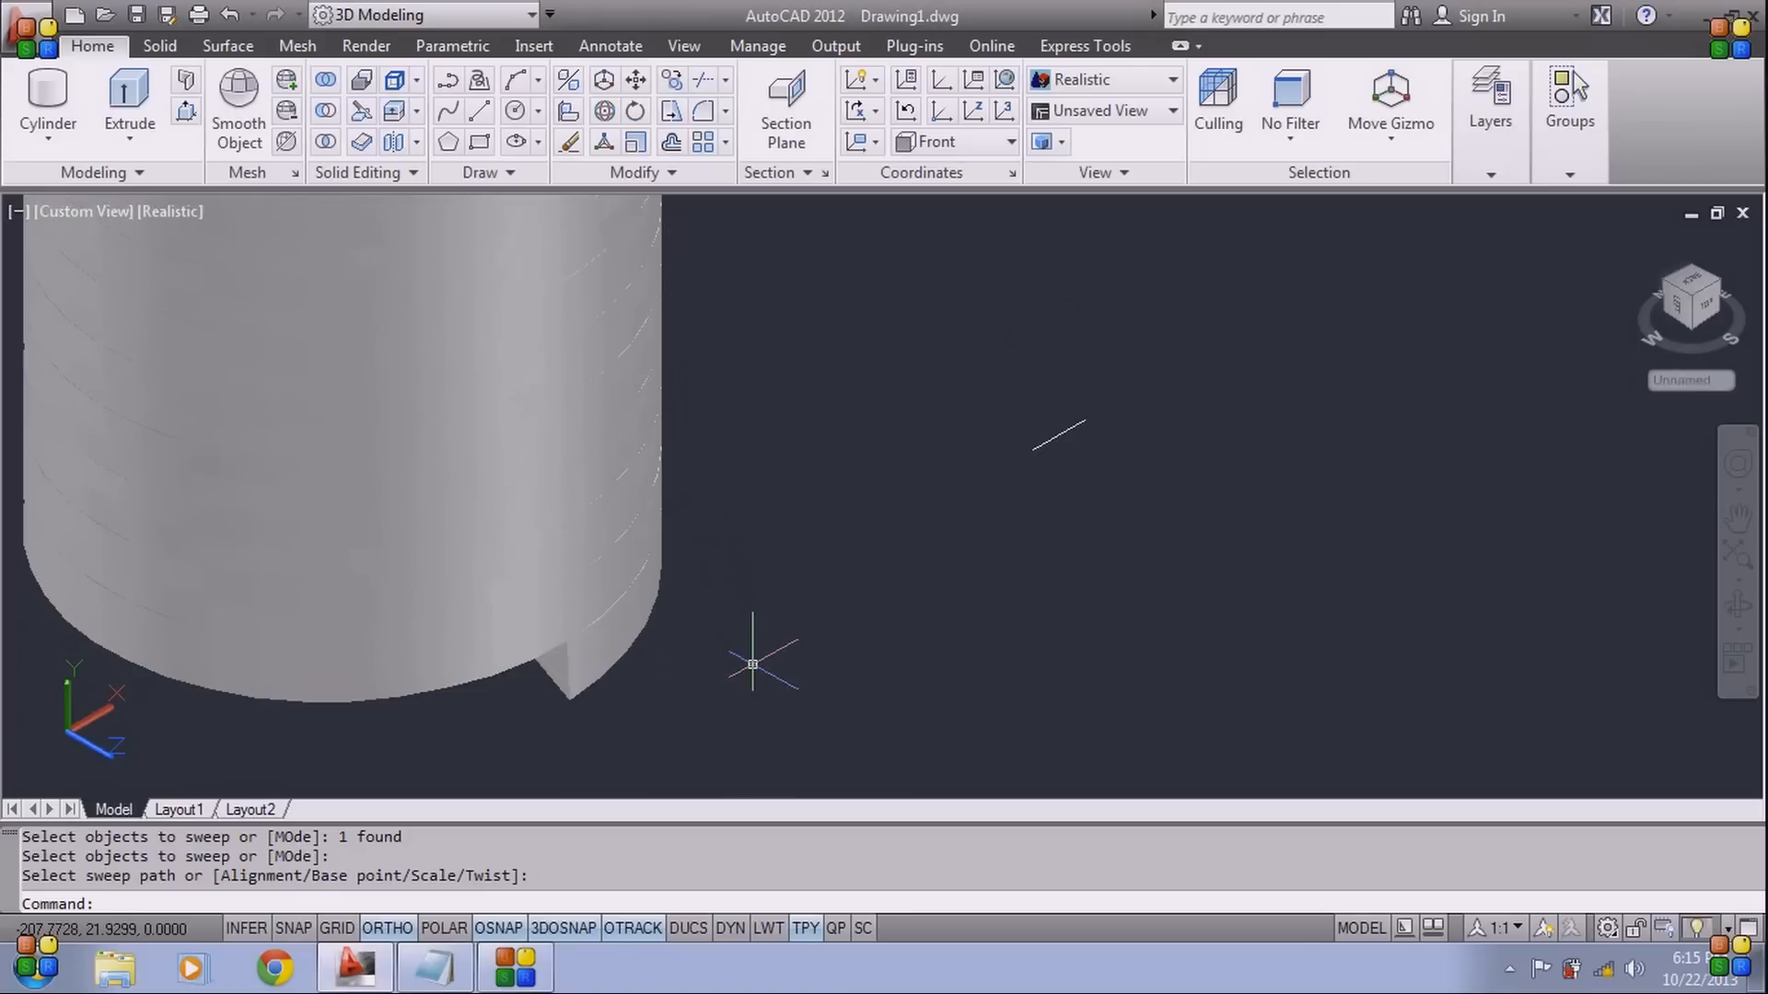
type("vs")
key("Return")
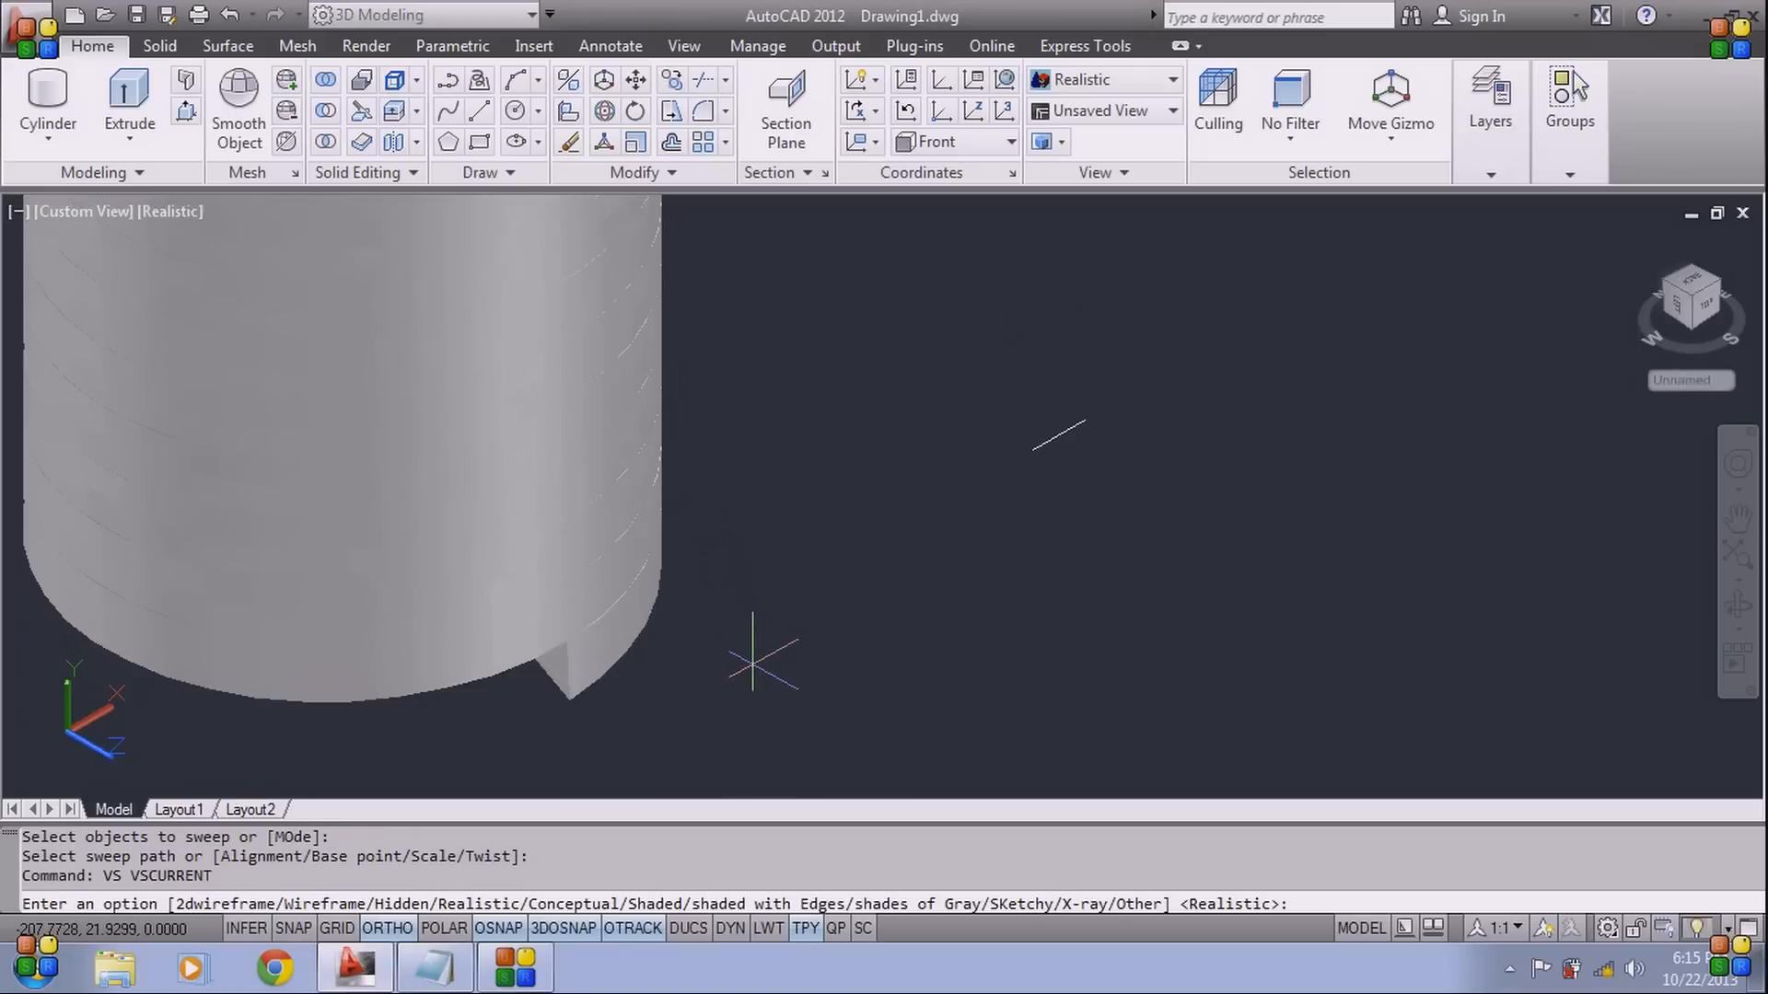
type("2d")
key("Return")
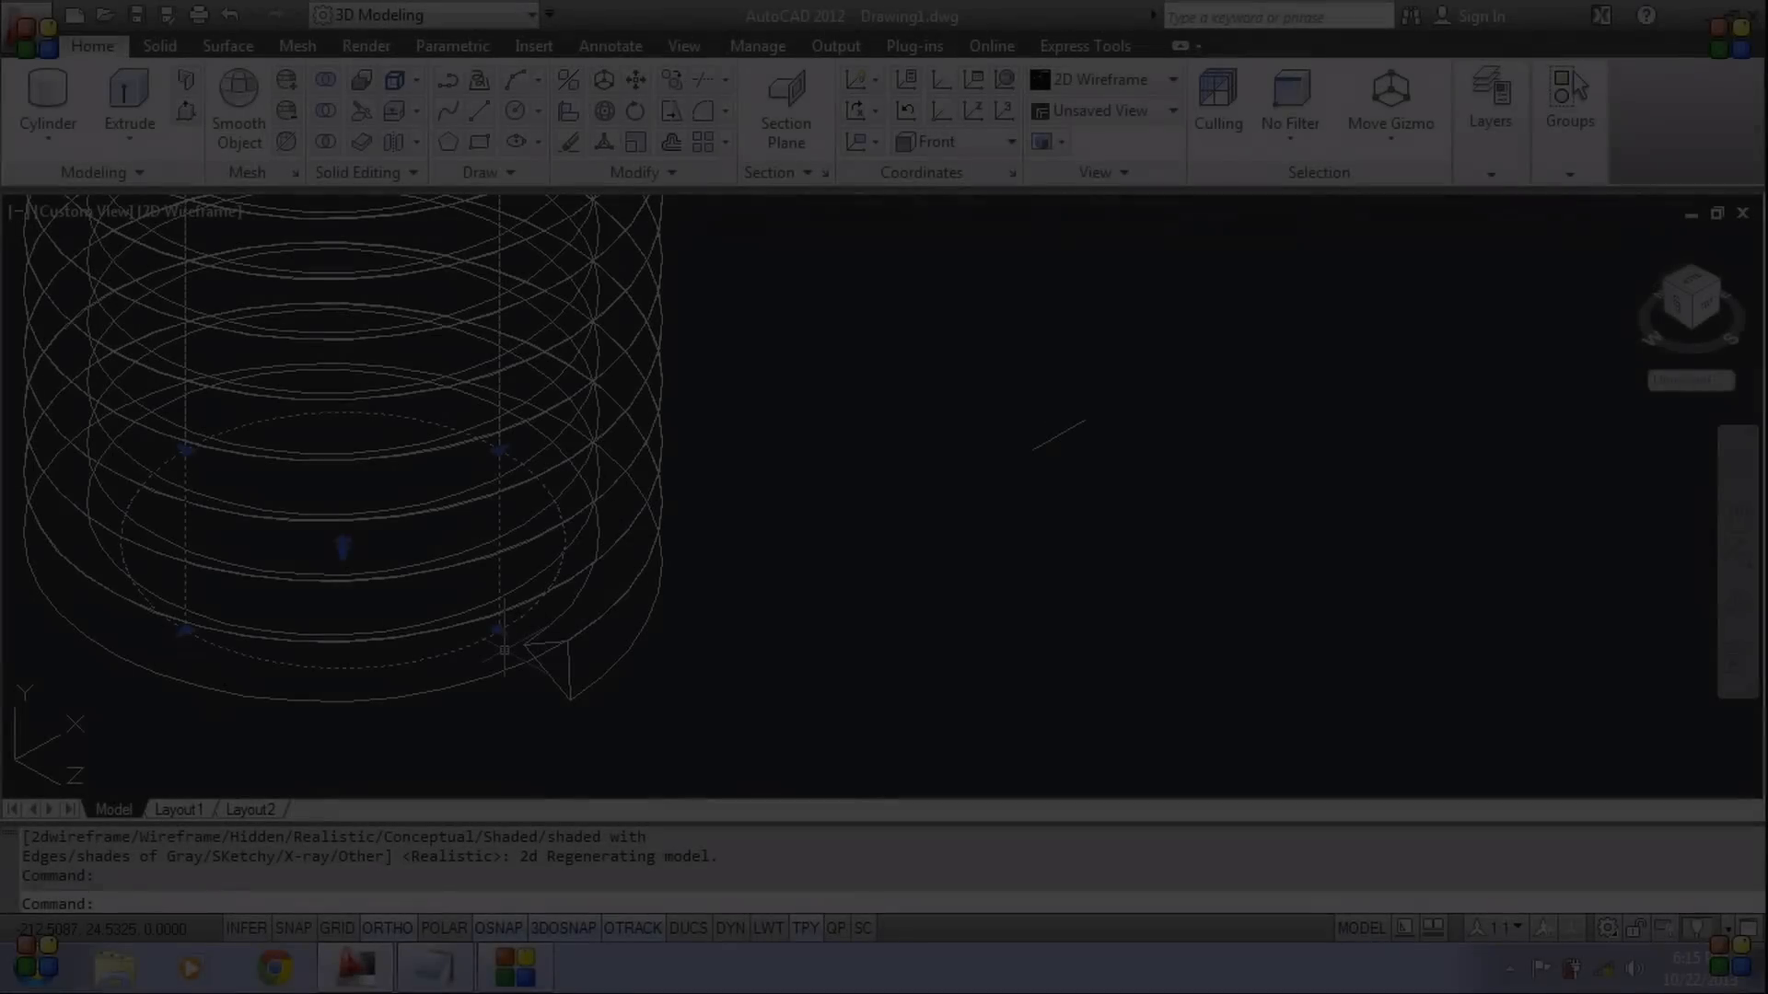
Enlarge the shank cylinder's radius to the midpoint of the thread profile's outer edge at the lower end
left_click(505, 649)
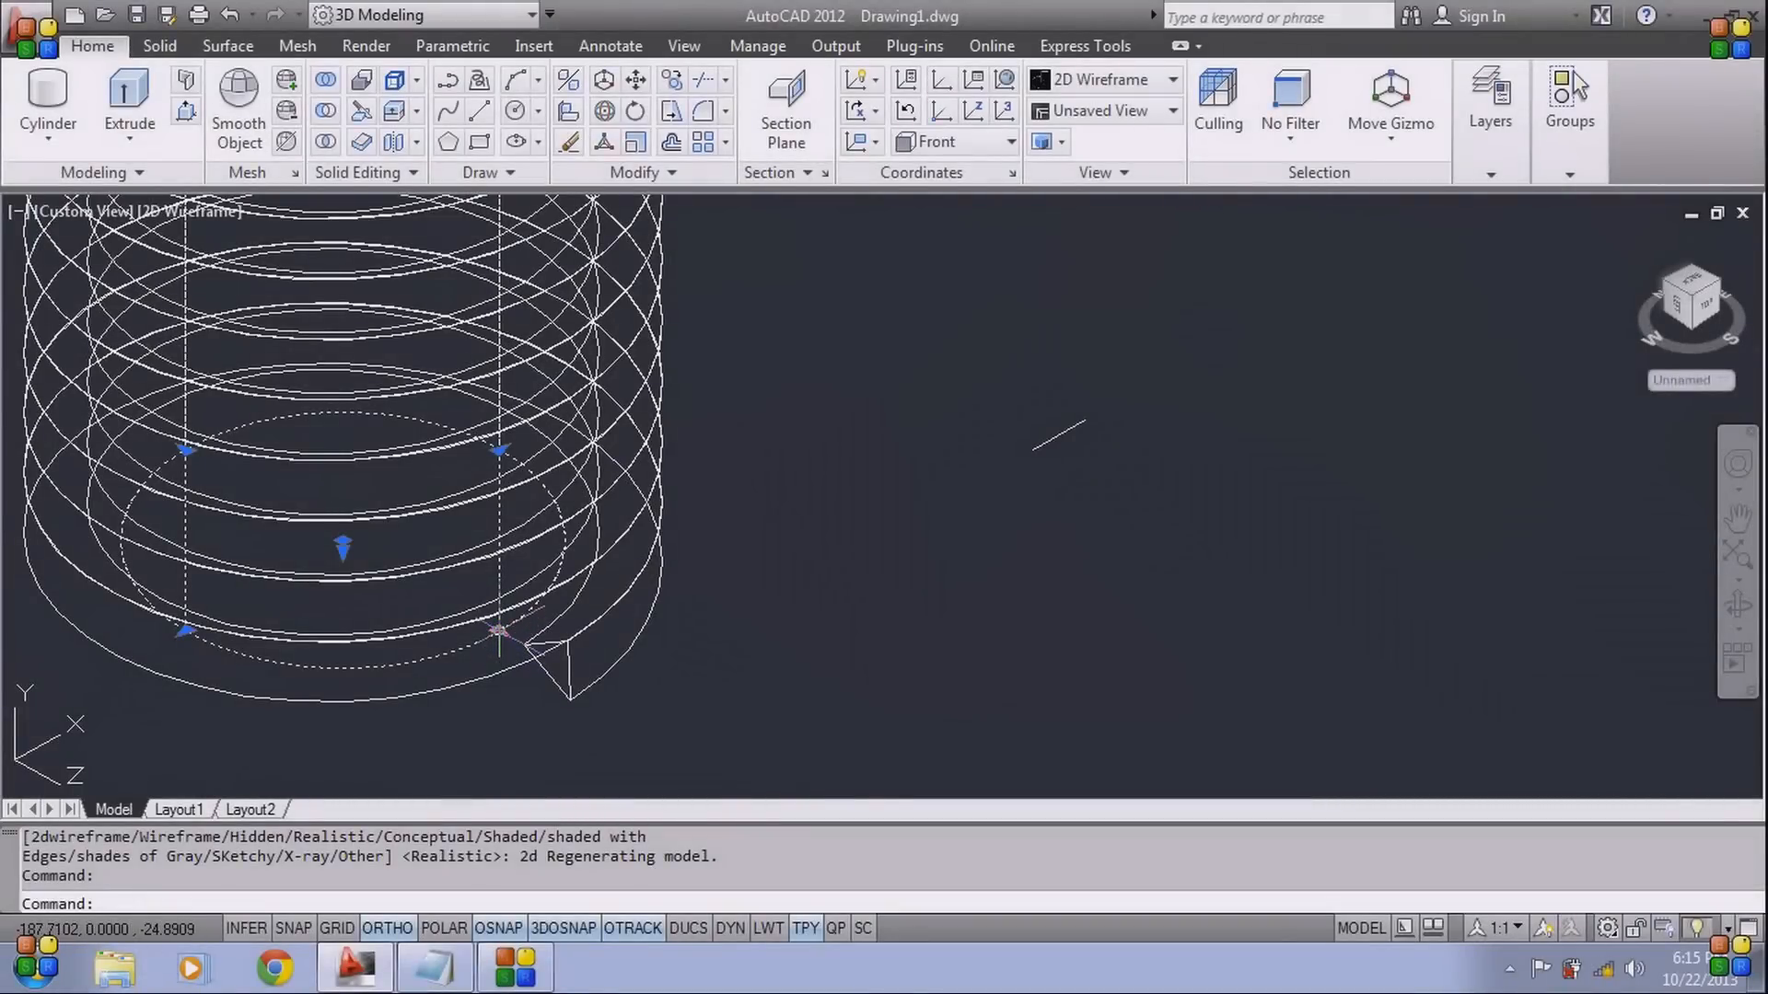
left_click(497, 632)
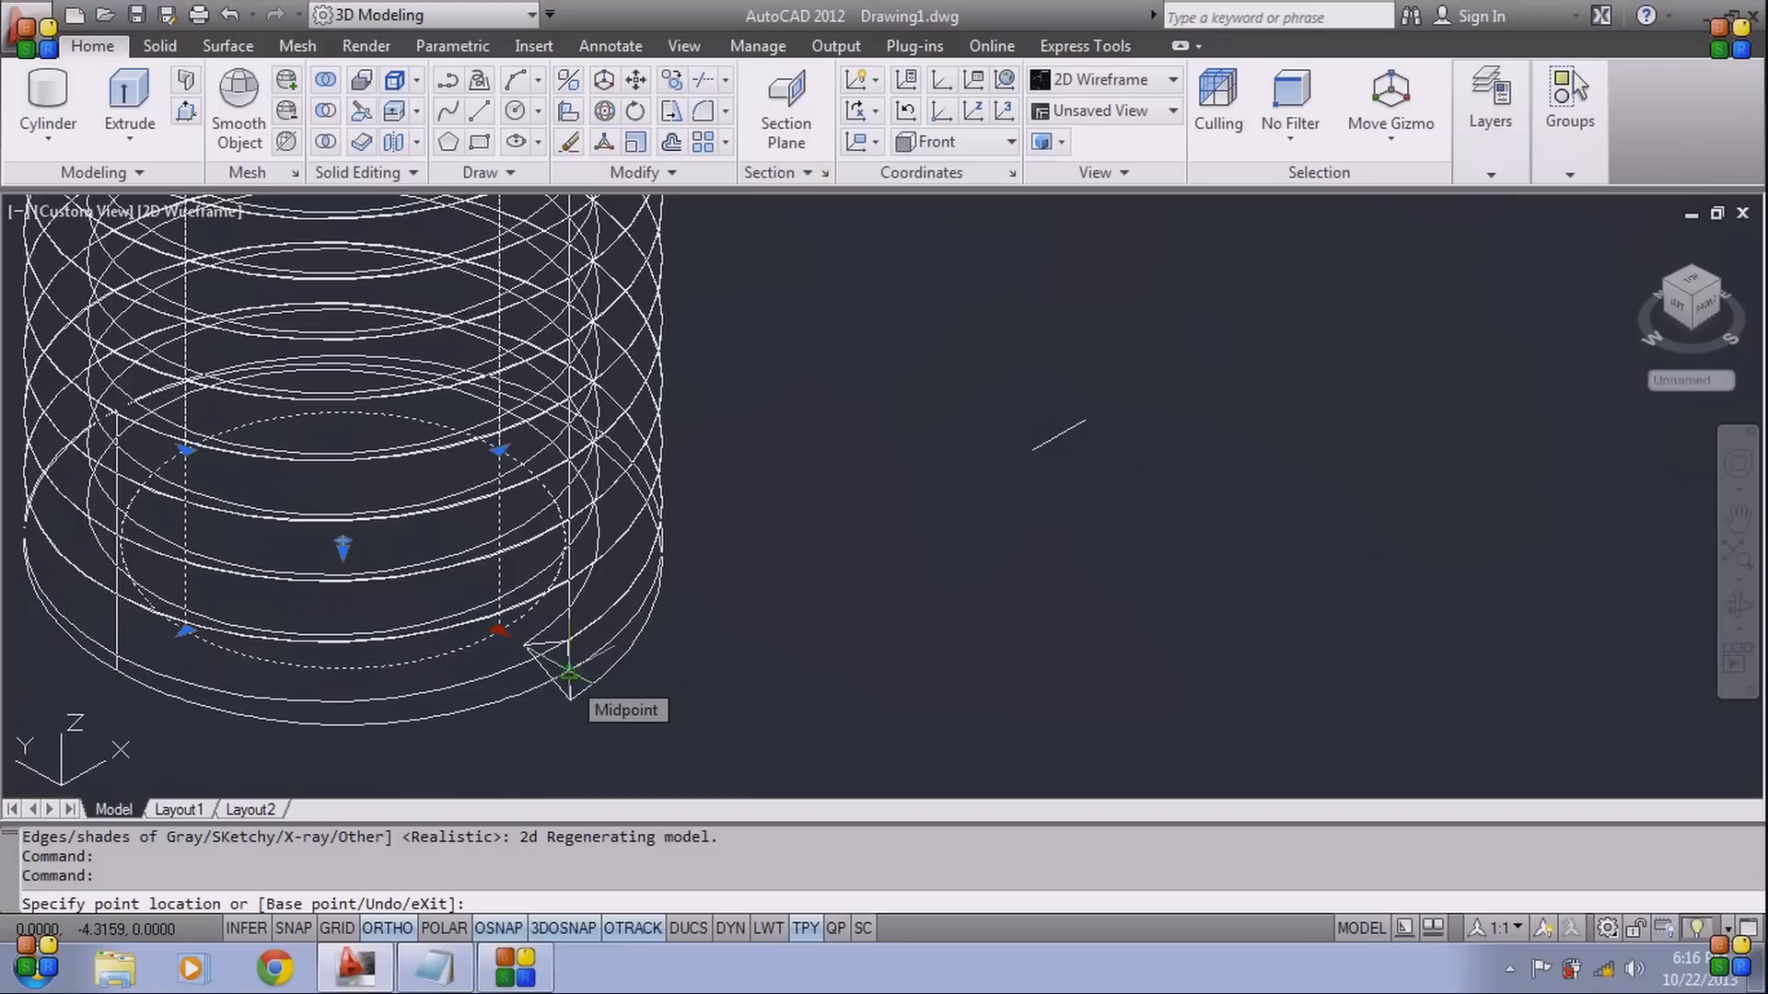
left_click(569, 673)
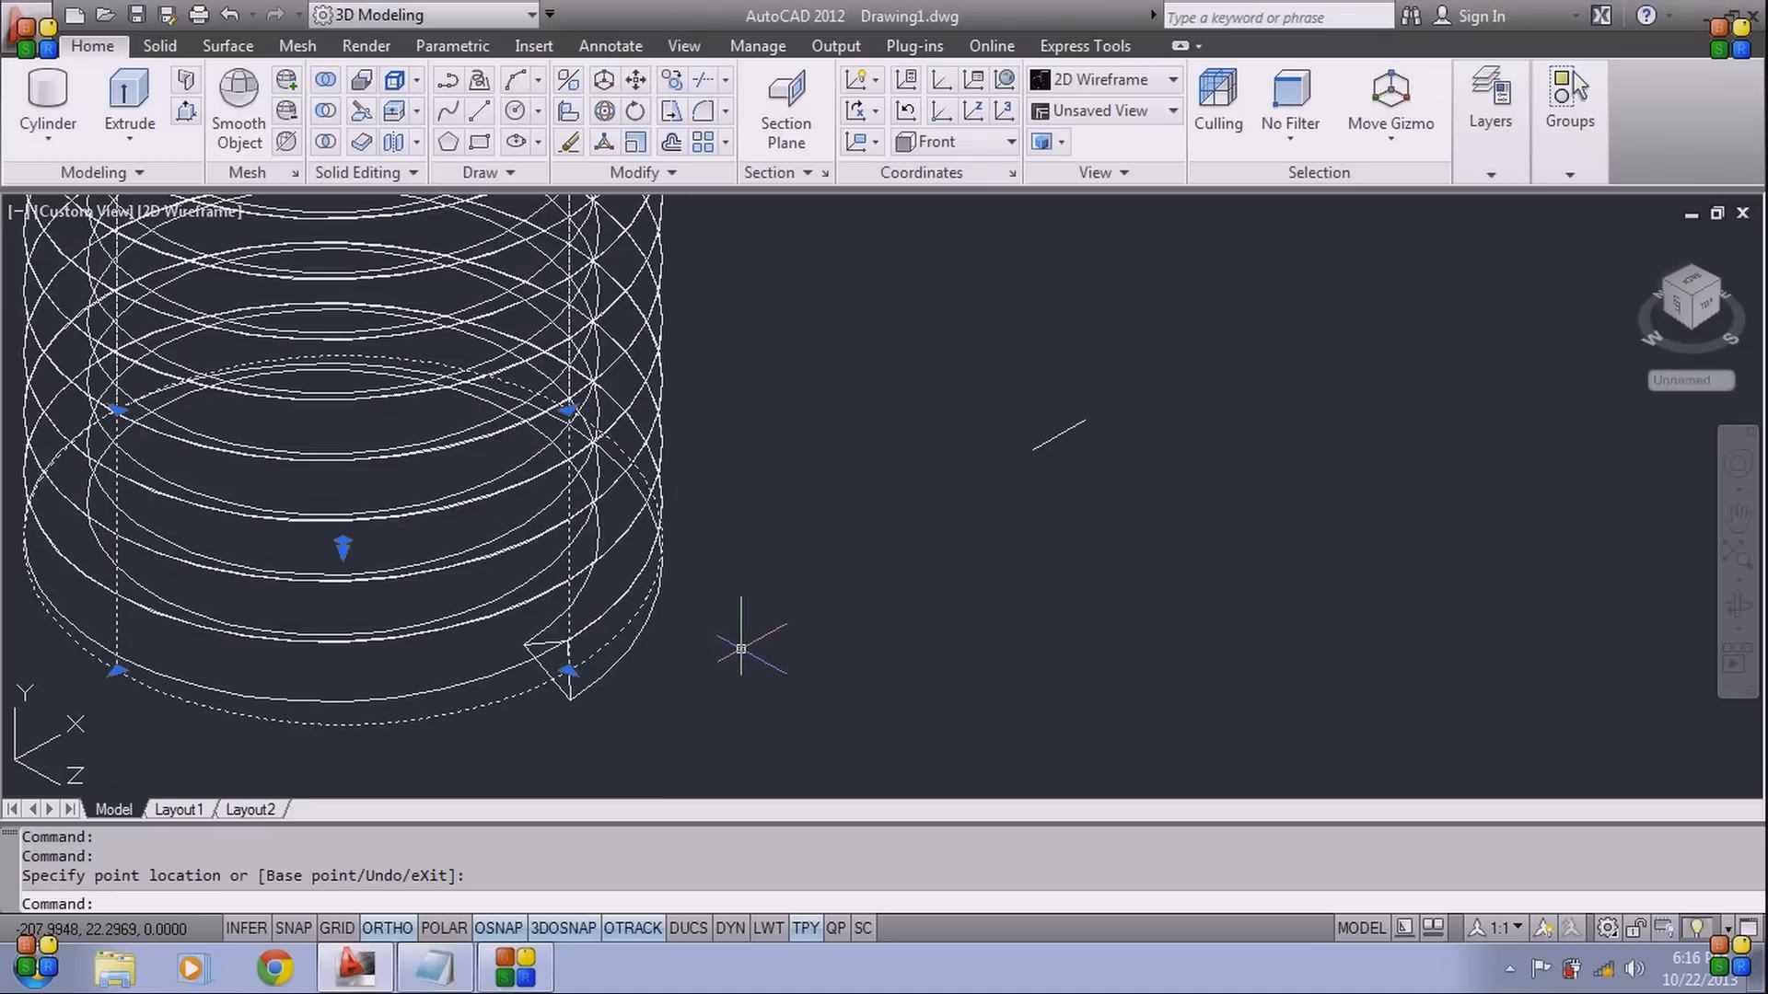
key("Escape")
key("Escape")
key("Escape")
scroll(761, 567, "down", 4)
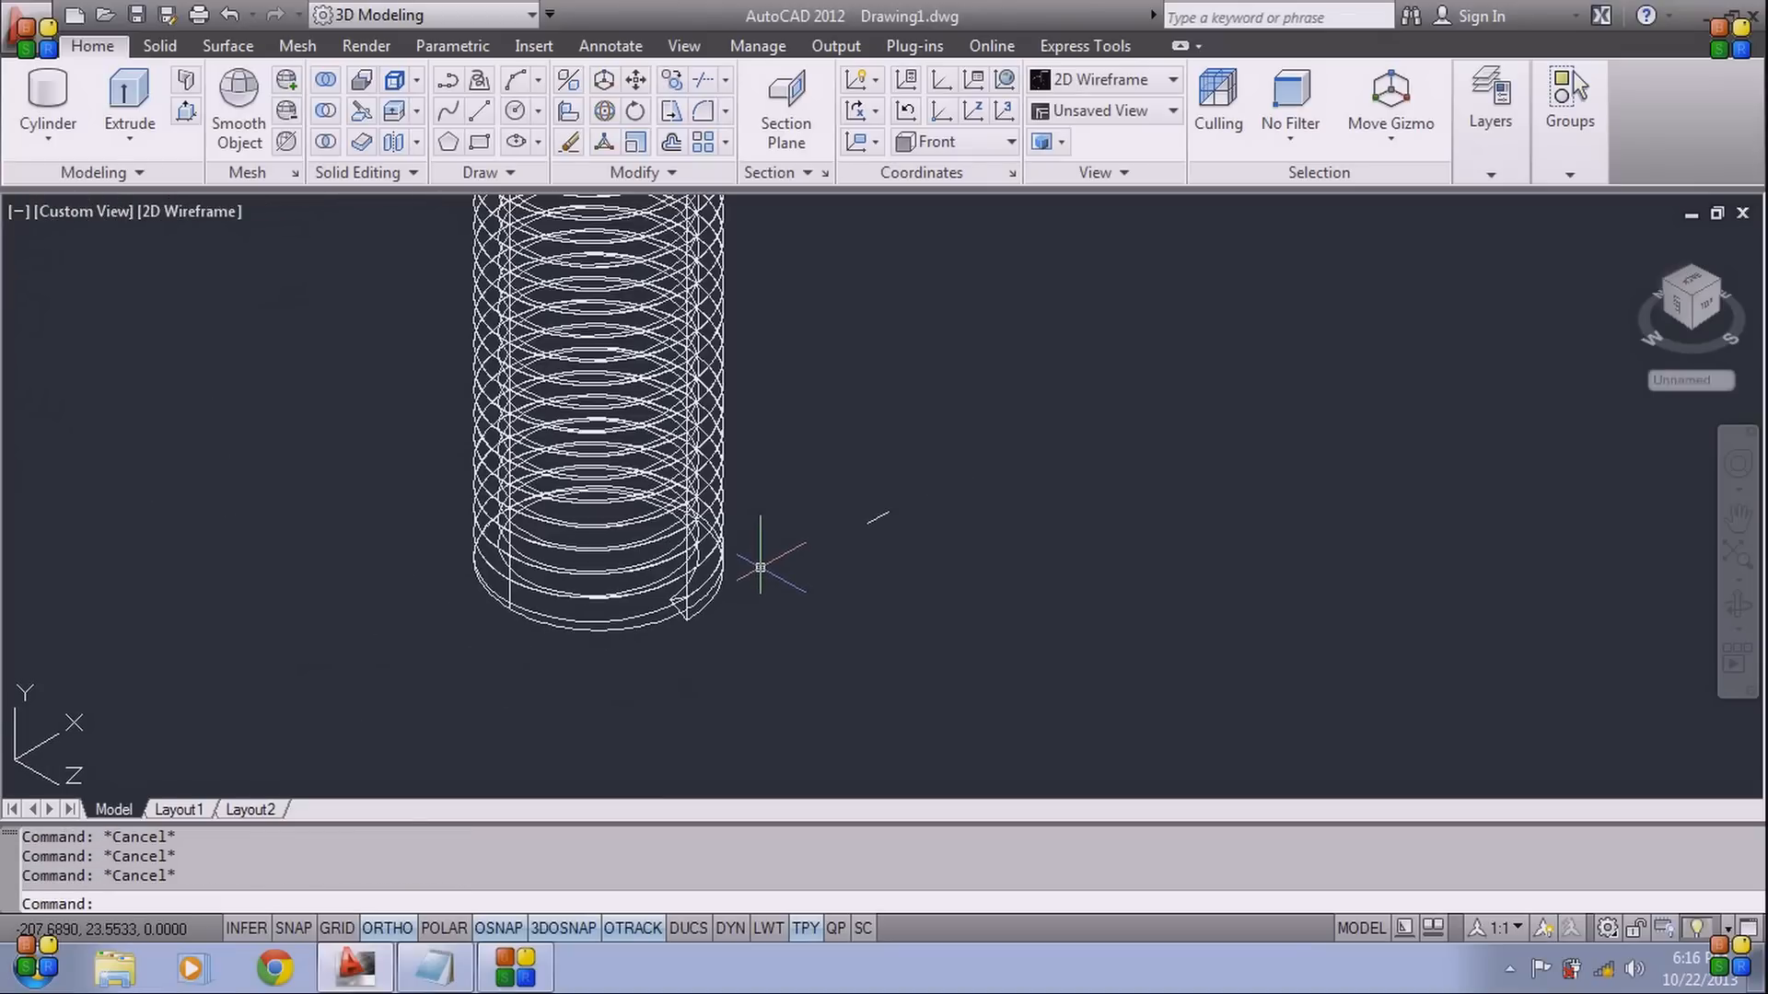
middle_click_drag(760, 568, 807, 622)
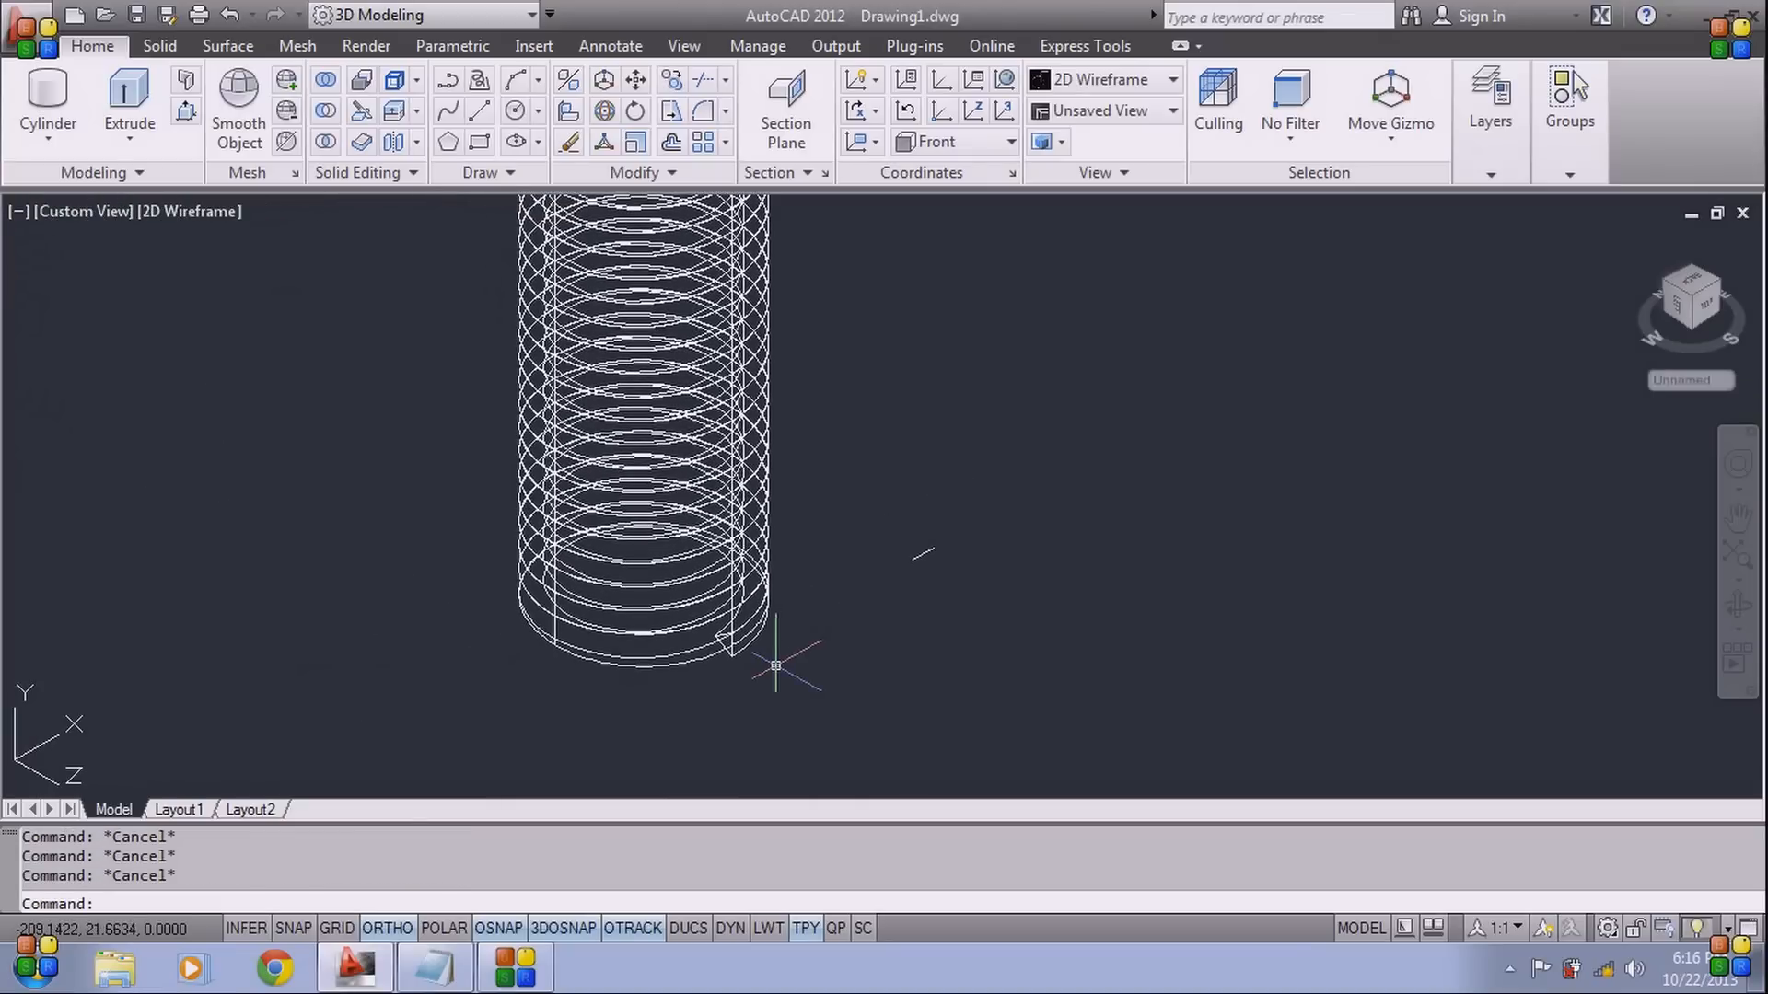
scroll(776, 664, "up", 2)
scroll(777, 665, "up", 2)
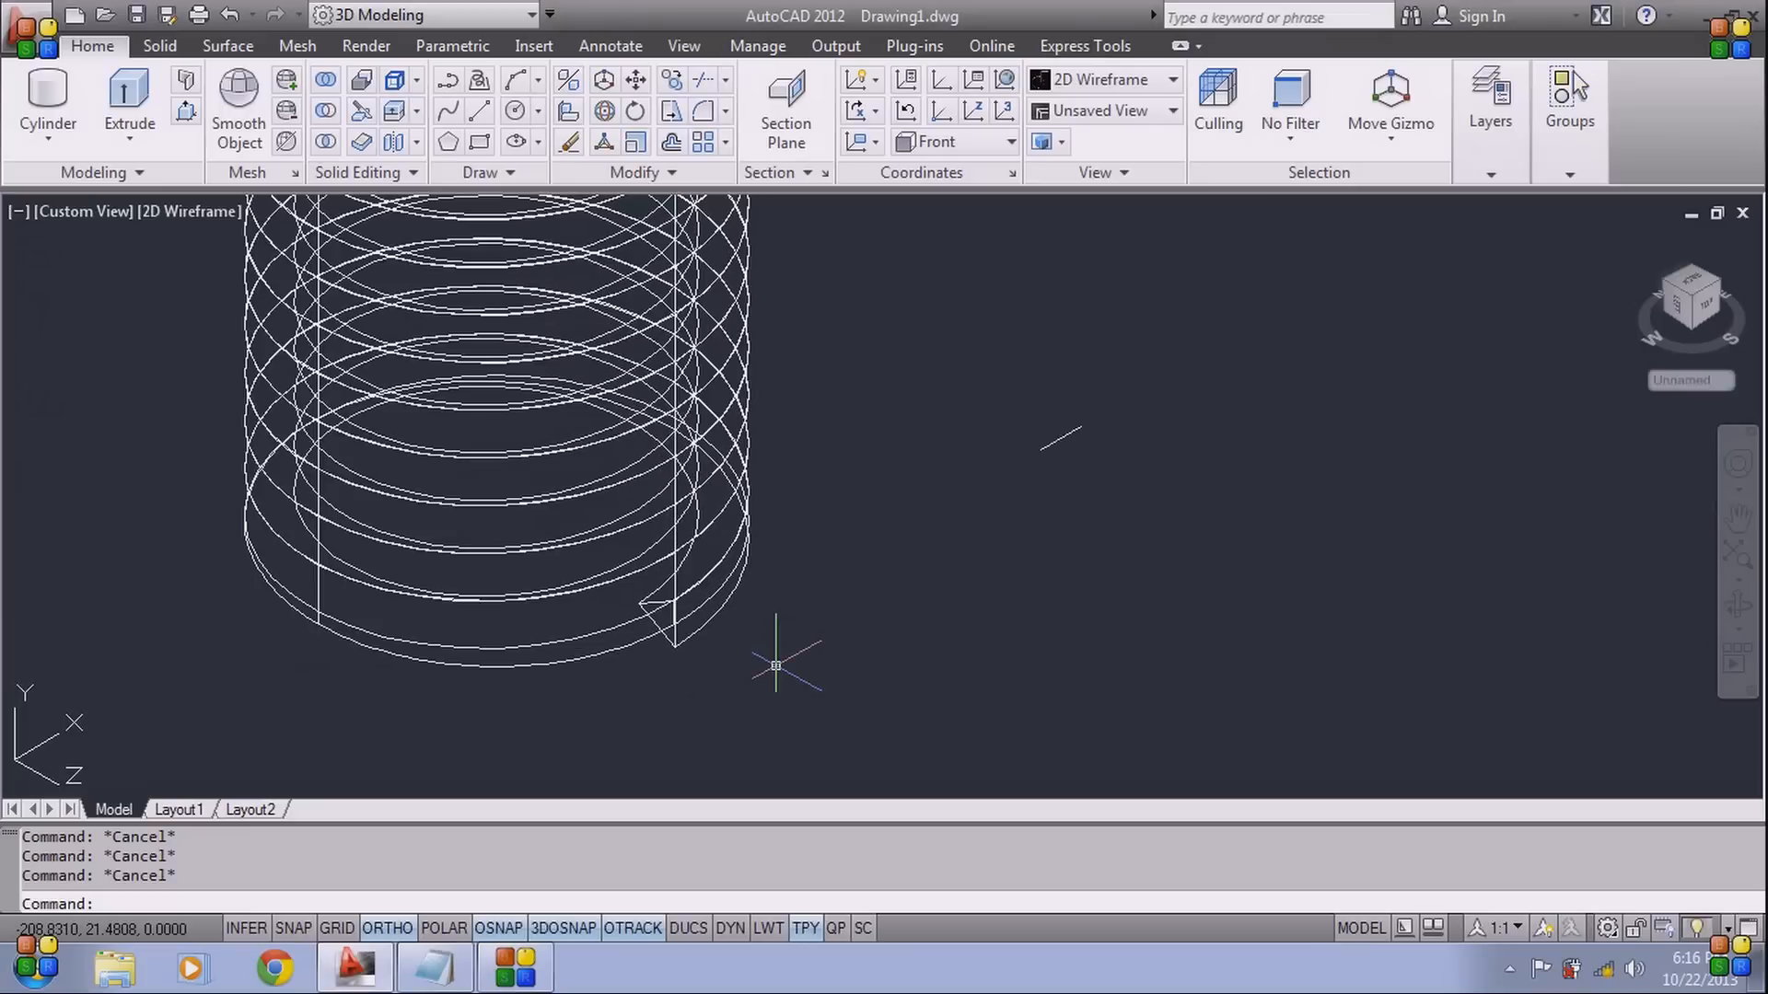
type("u")
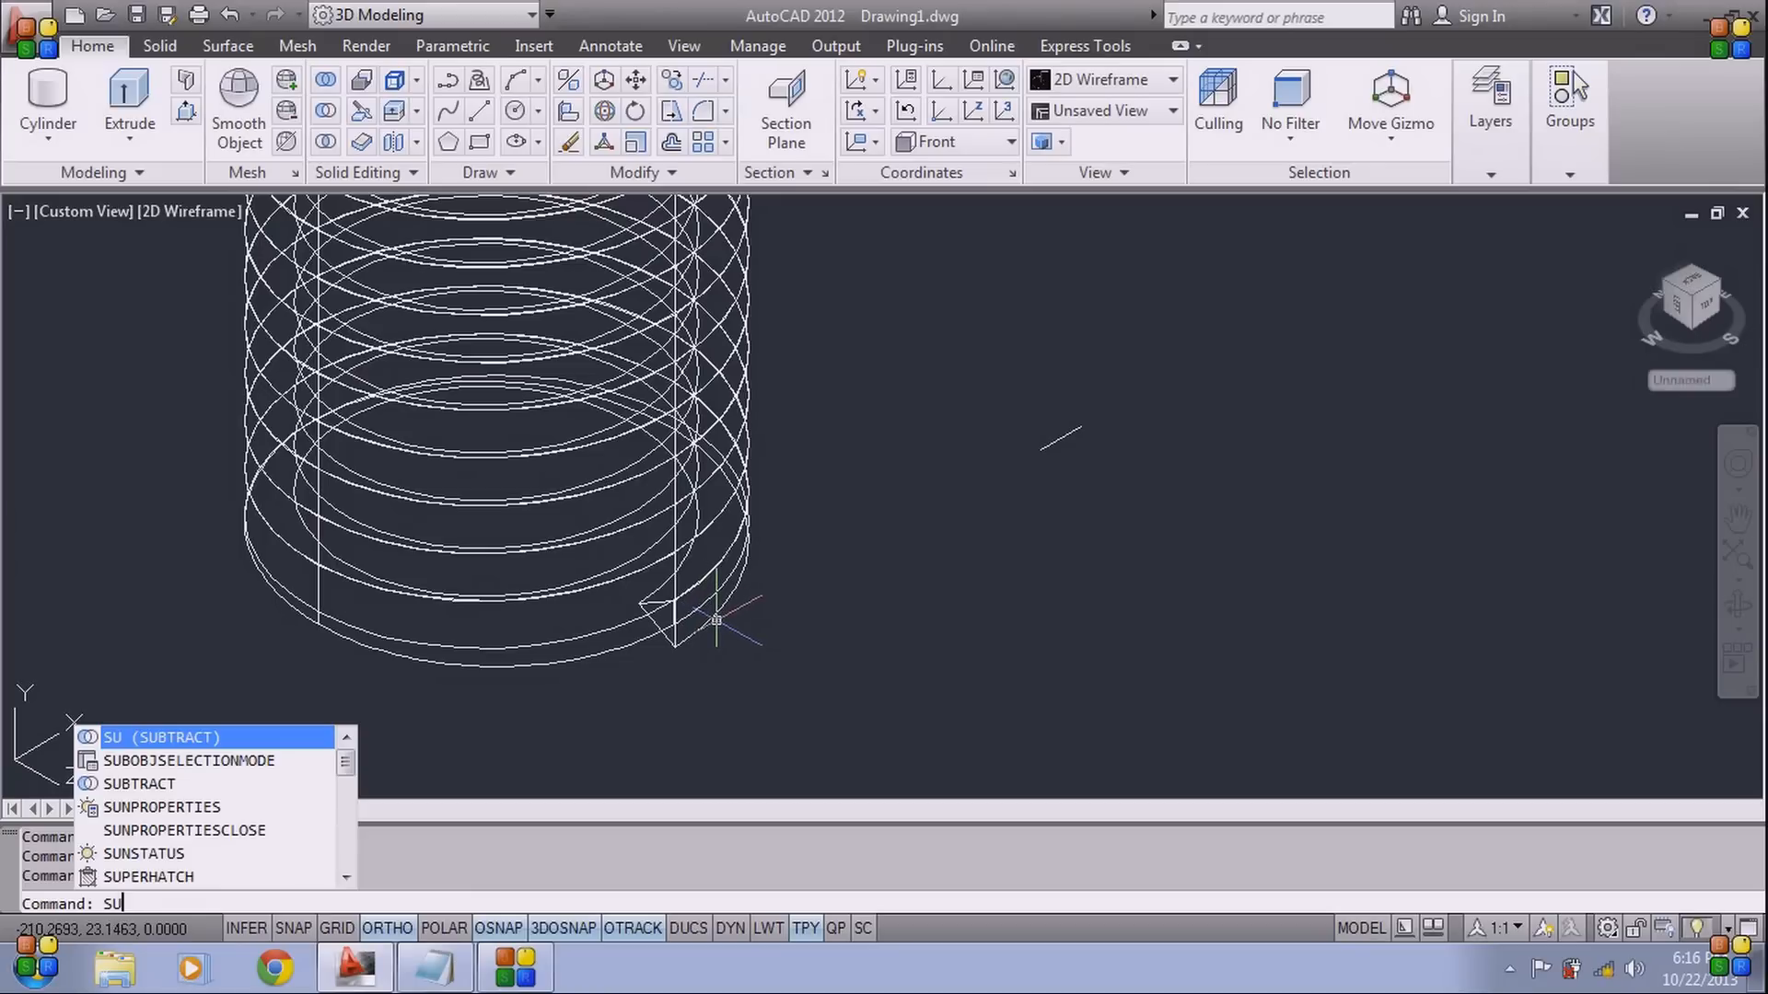
key("Return")
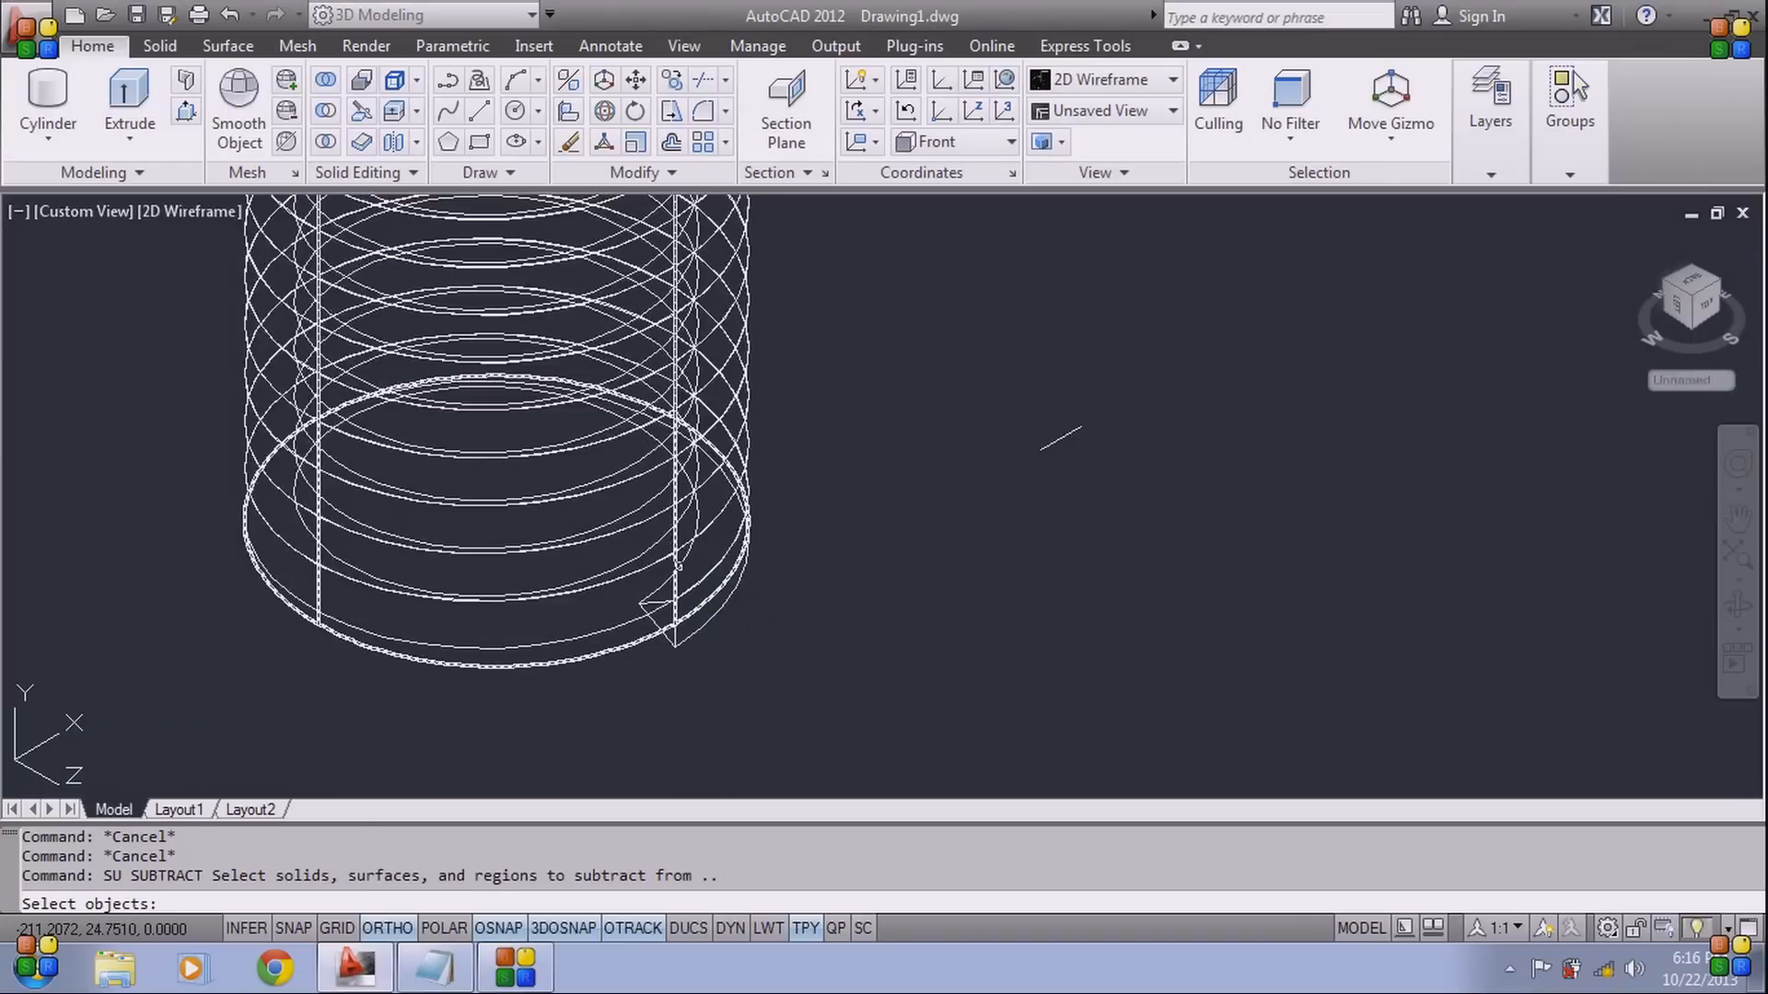
left_click(675, 563)
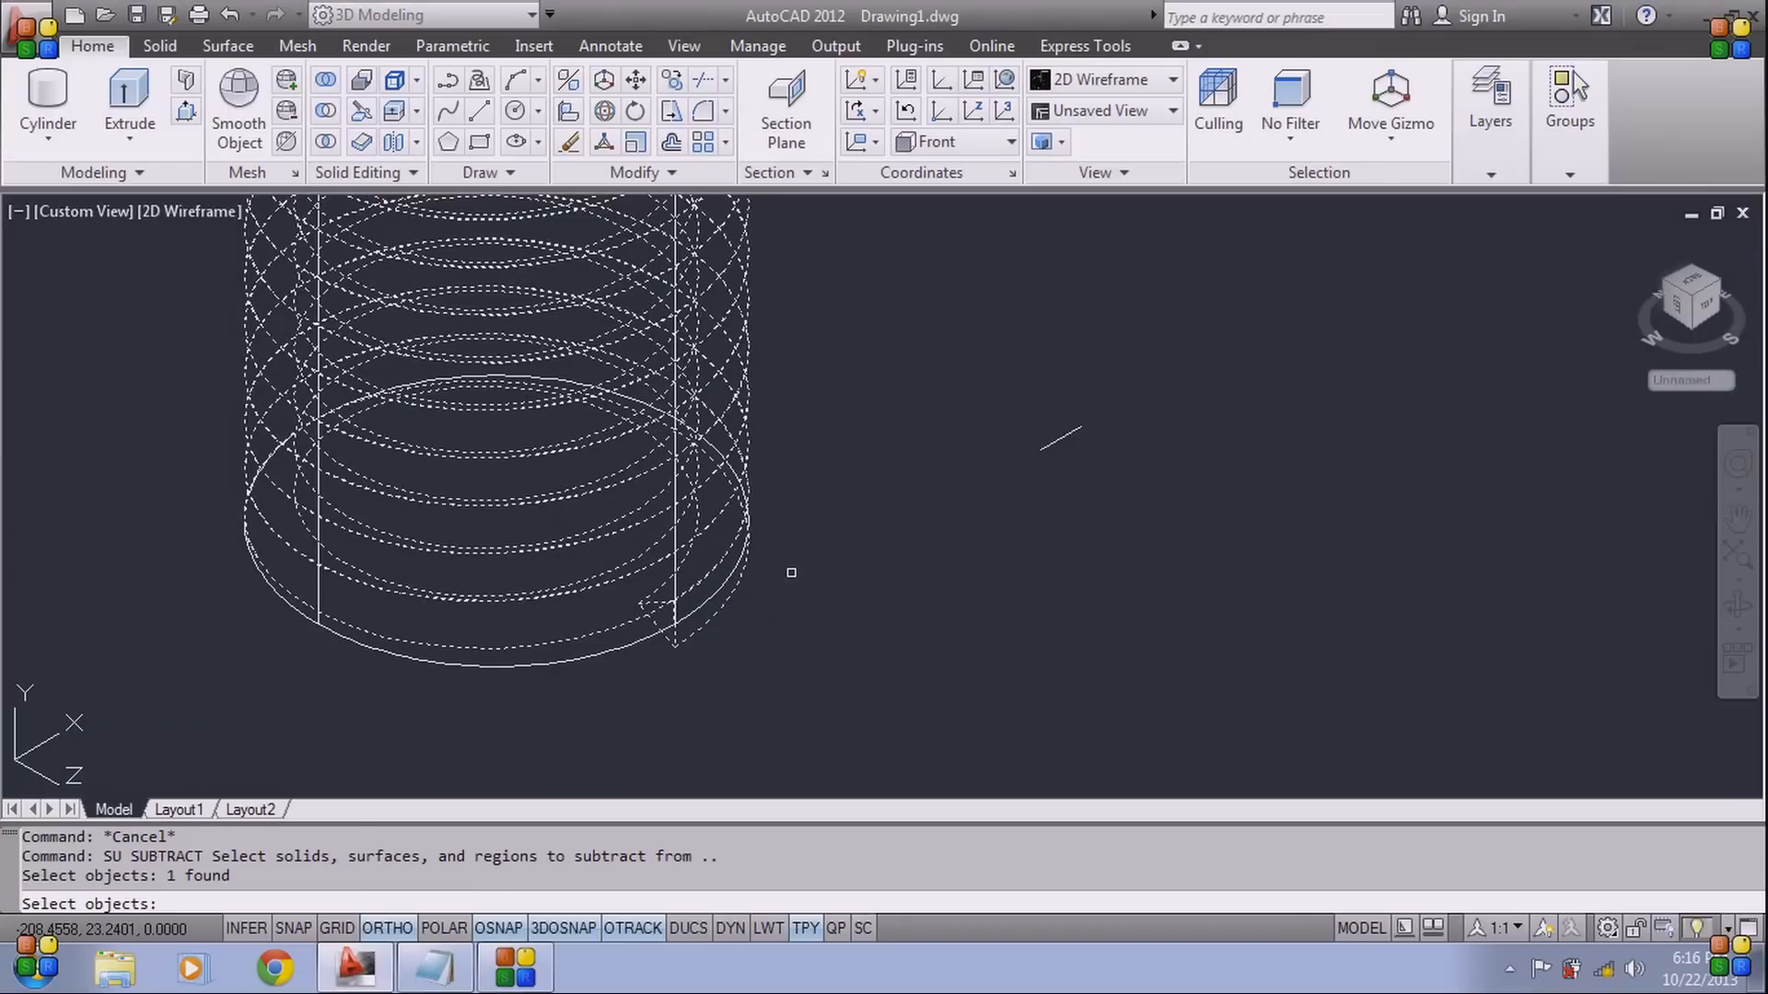
key("Escape")
Subtract the swept helical thread solid from the shank cylinder
key("Return")
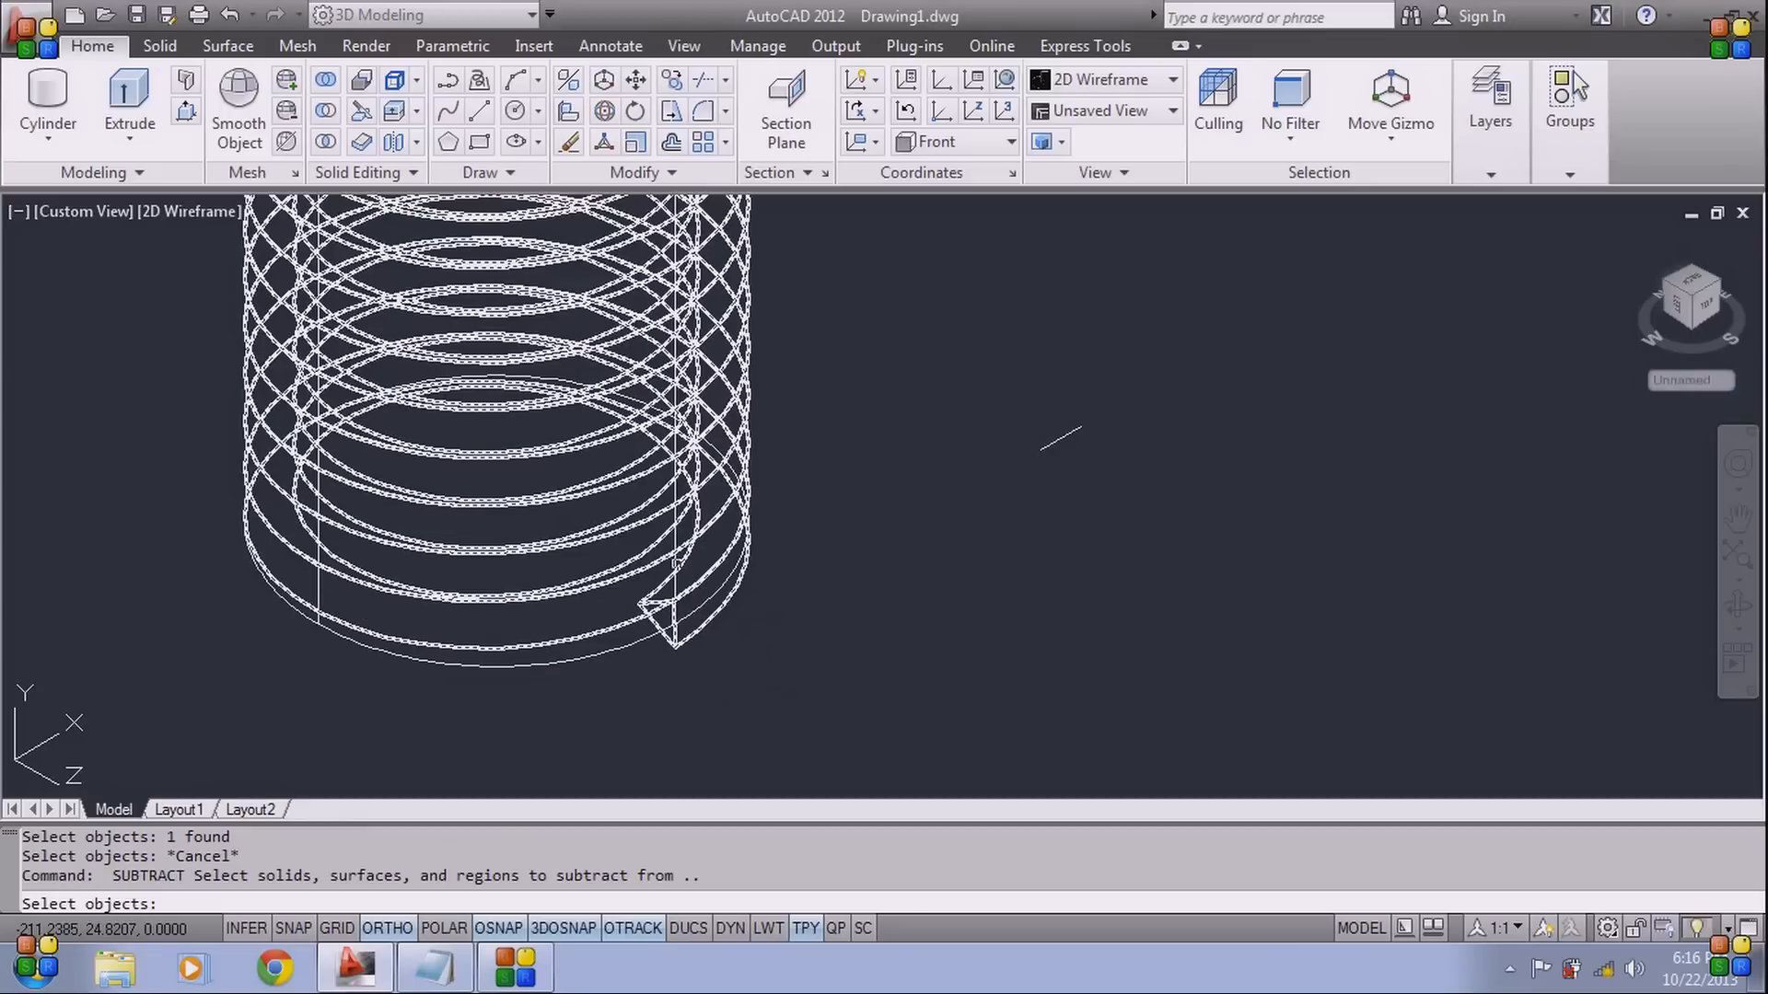
left_click(644, 599)
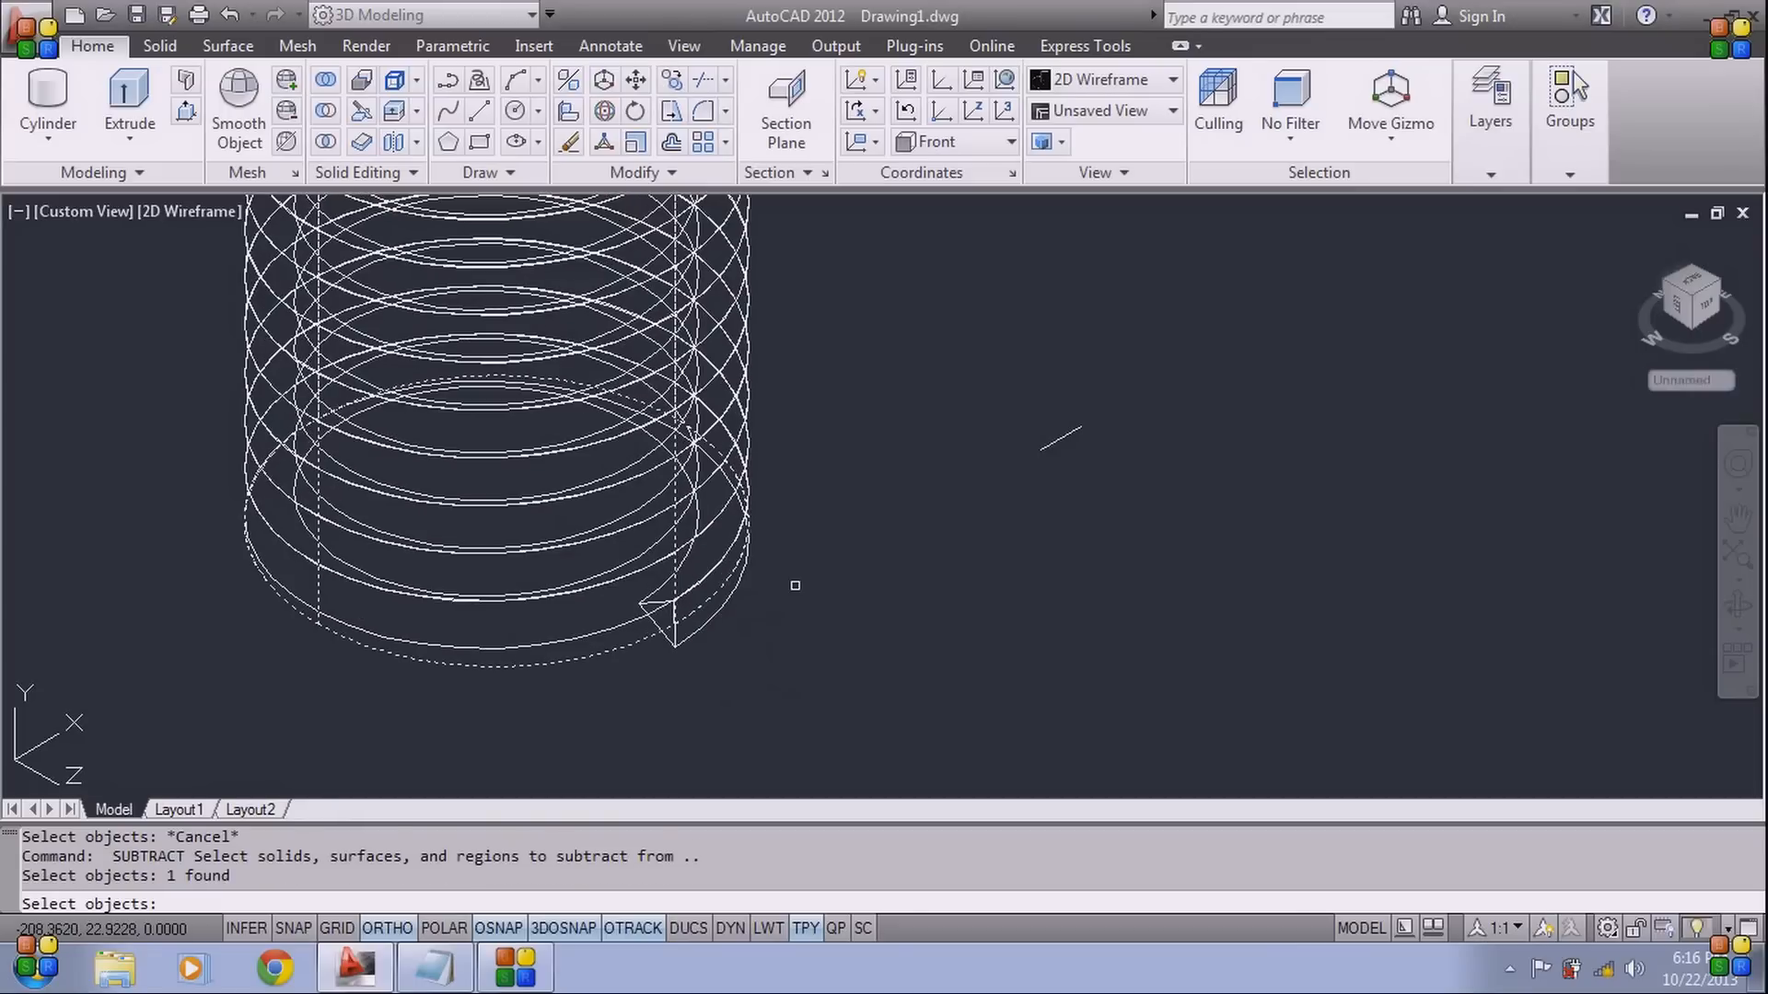
key("Return")
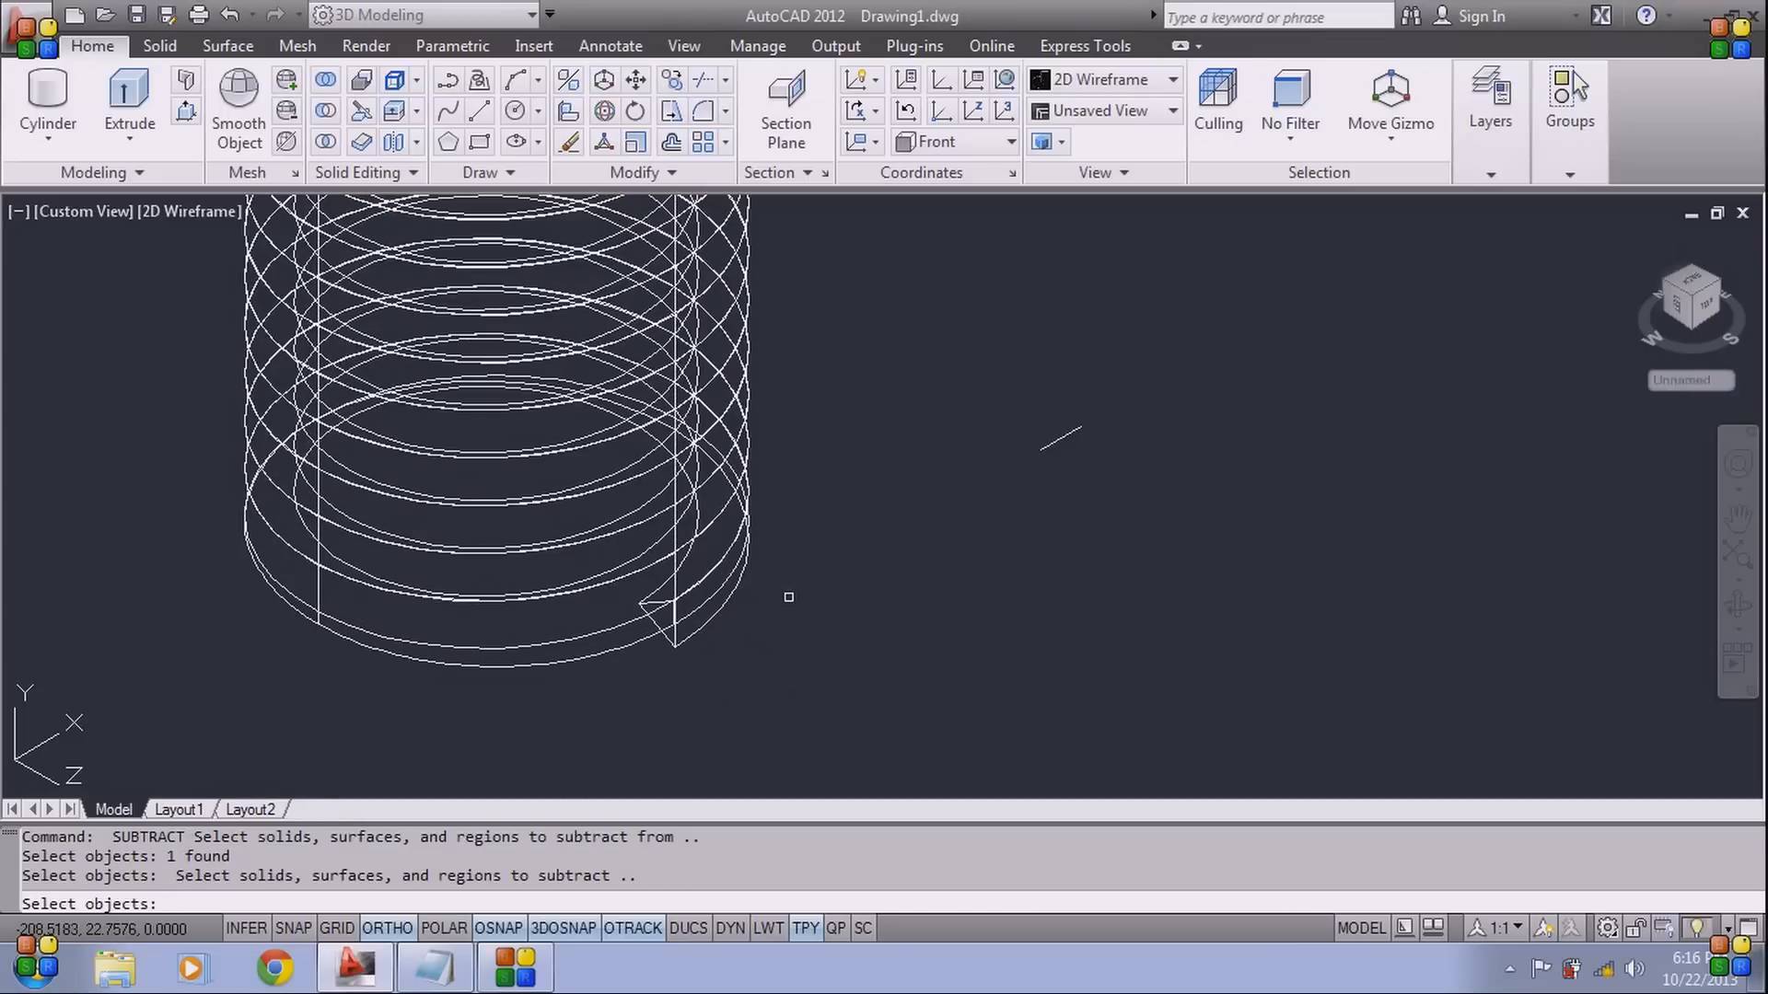
left_click(711, 619)
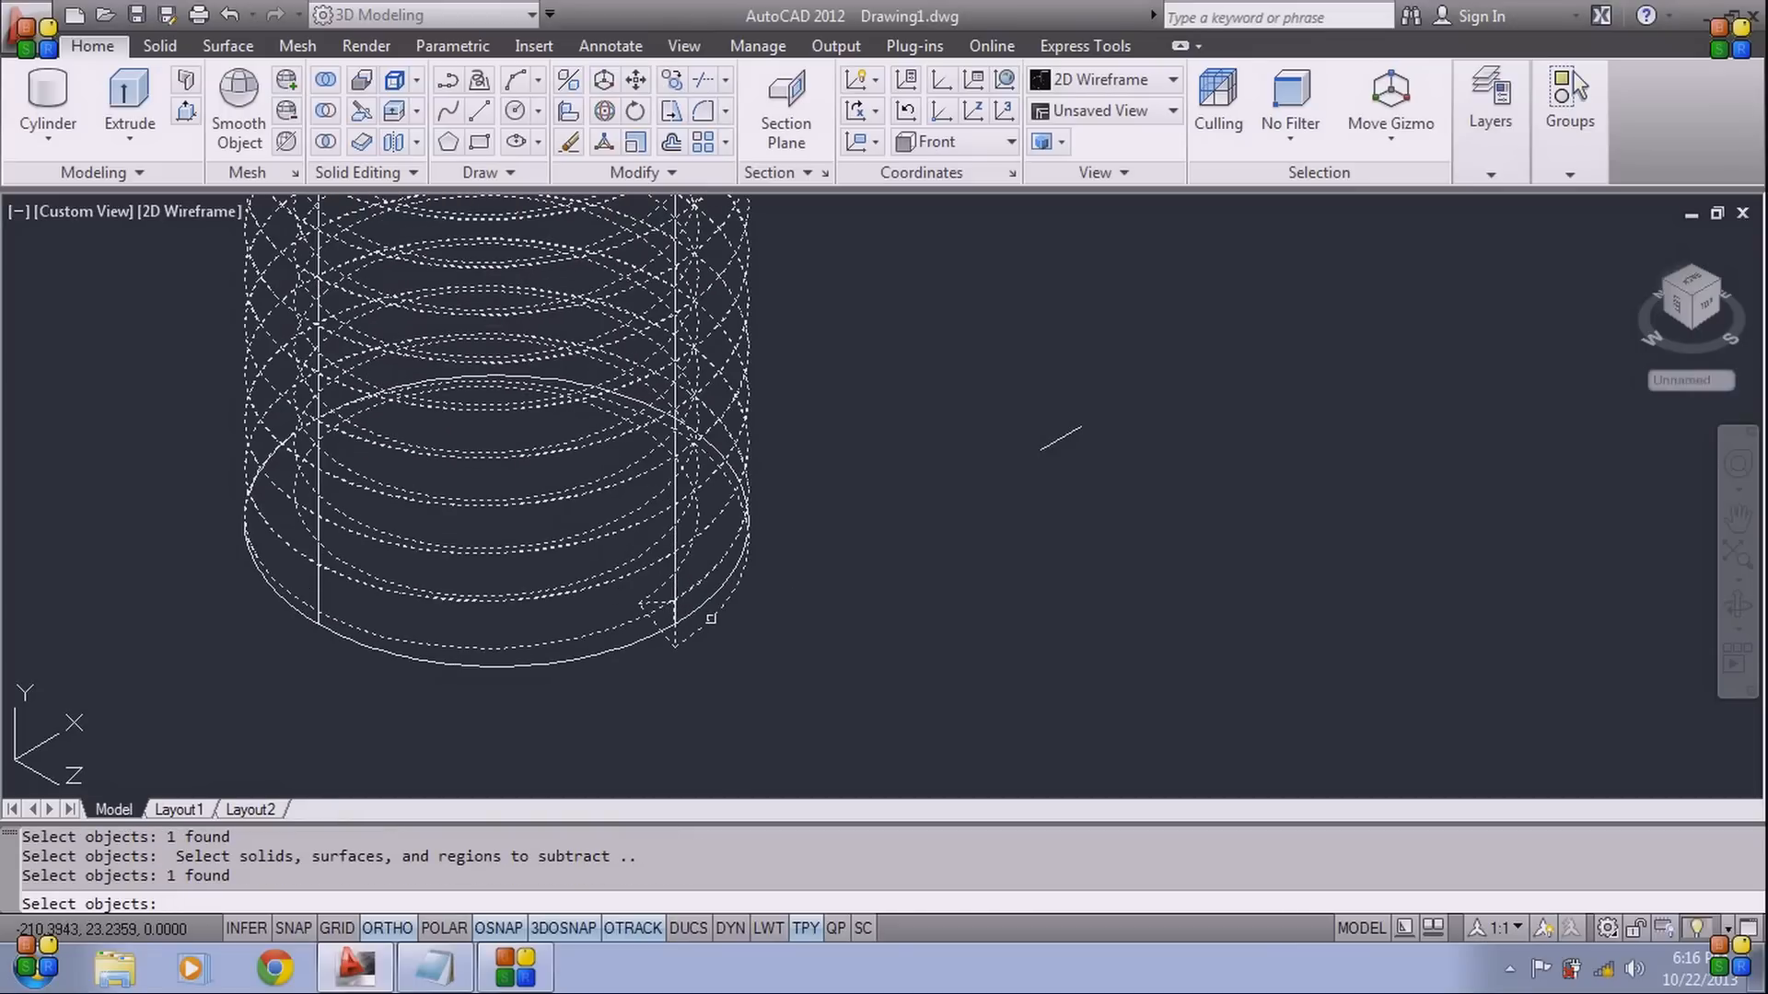
key("Return")
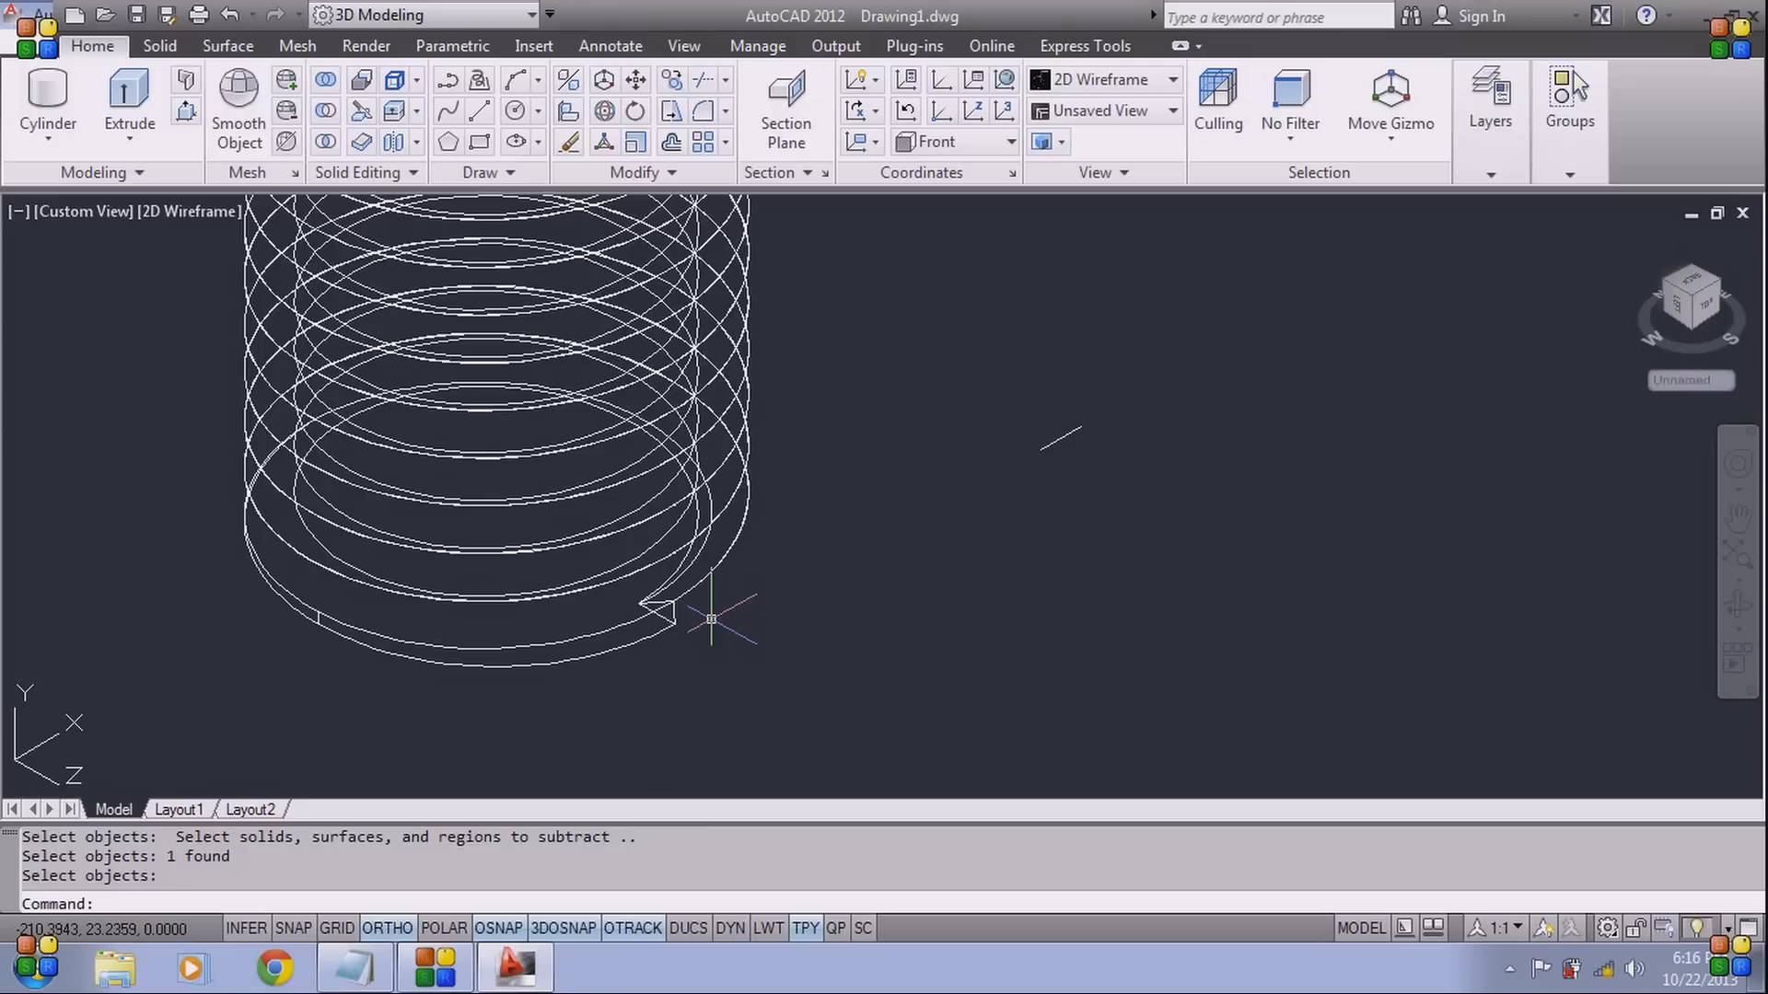
Change the visual style of the view to Realistic
type("vs")
key("Return")
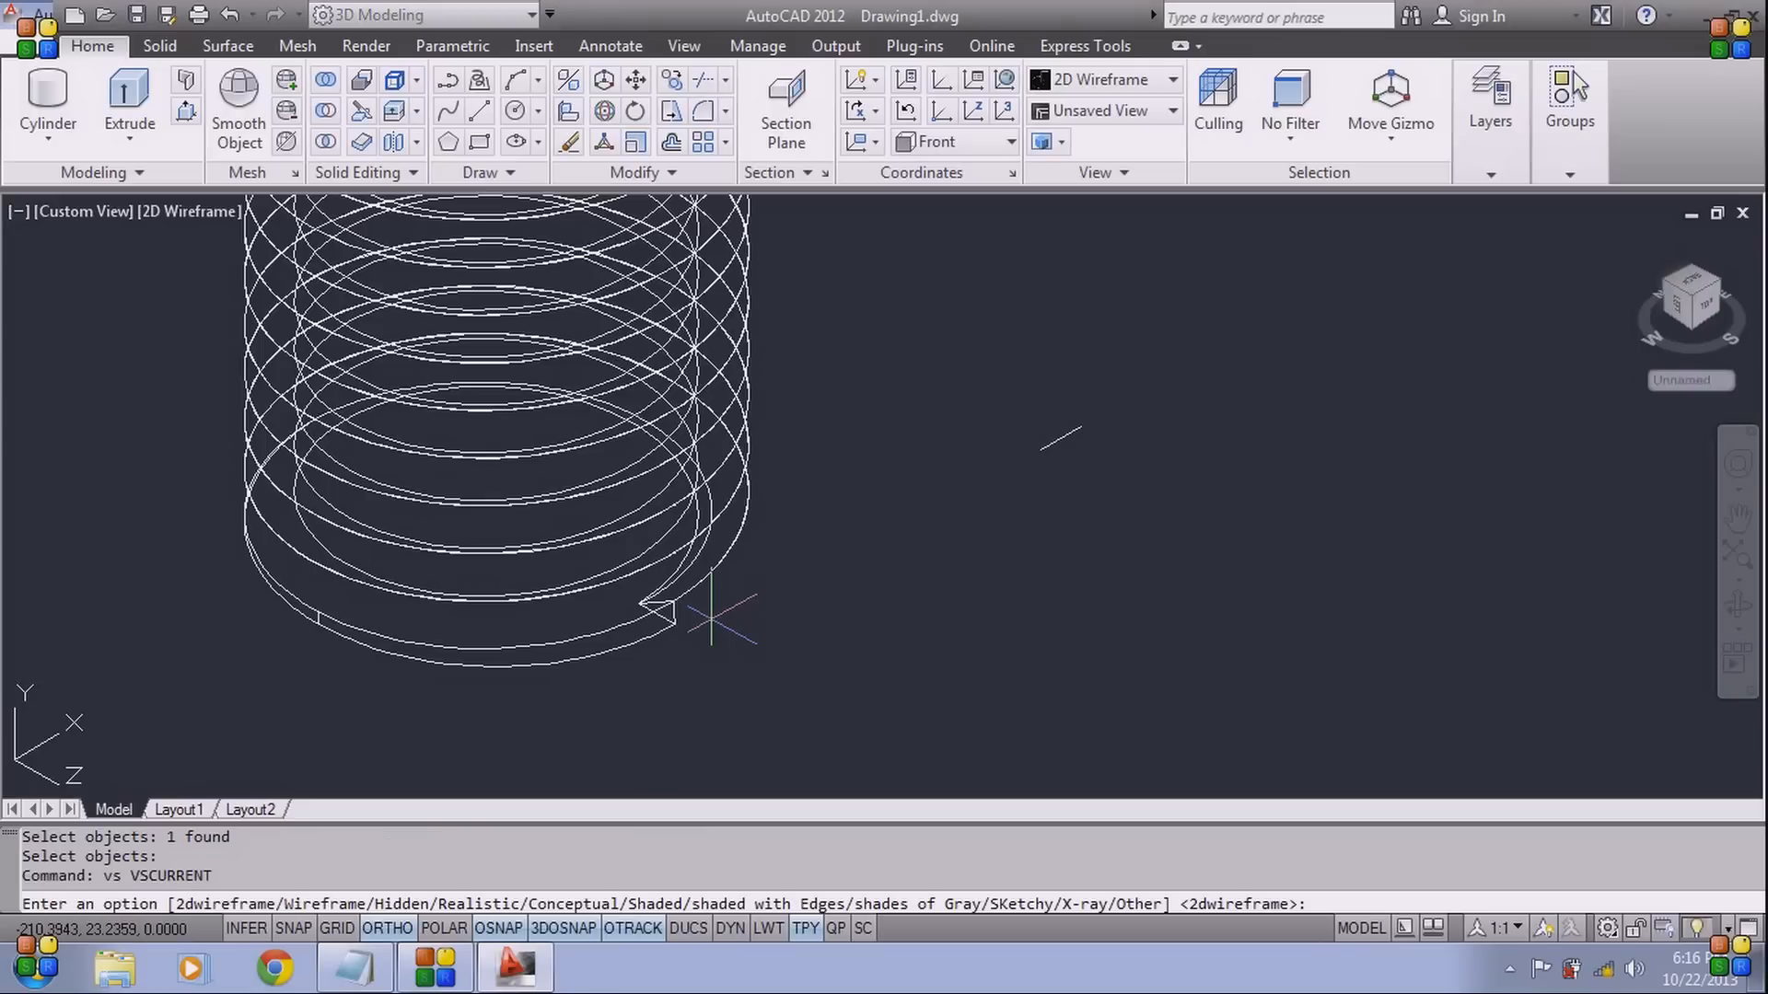
type("r")
key("Return")
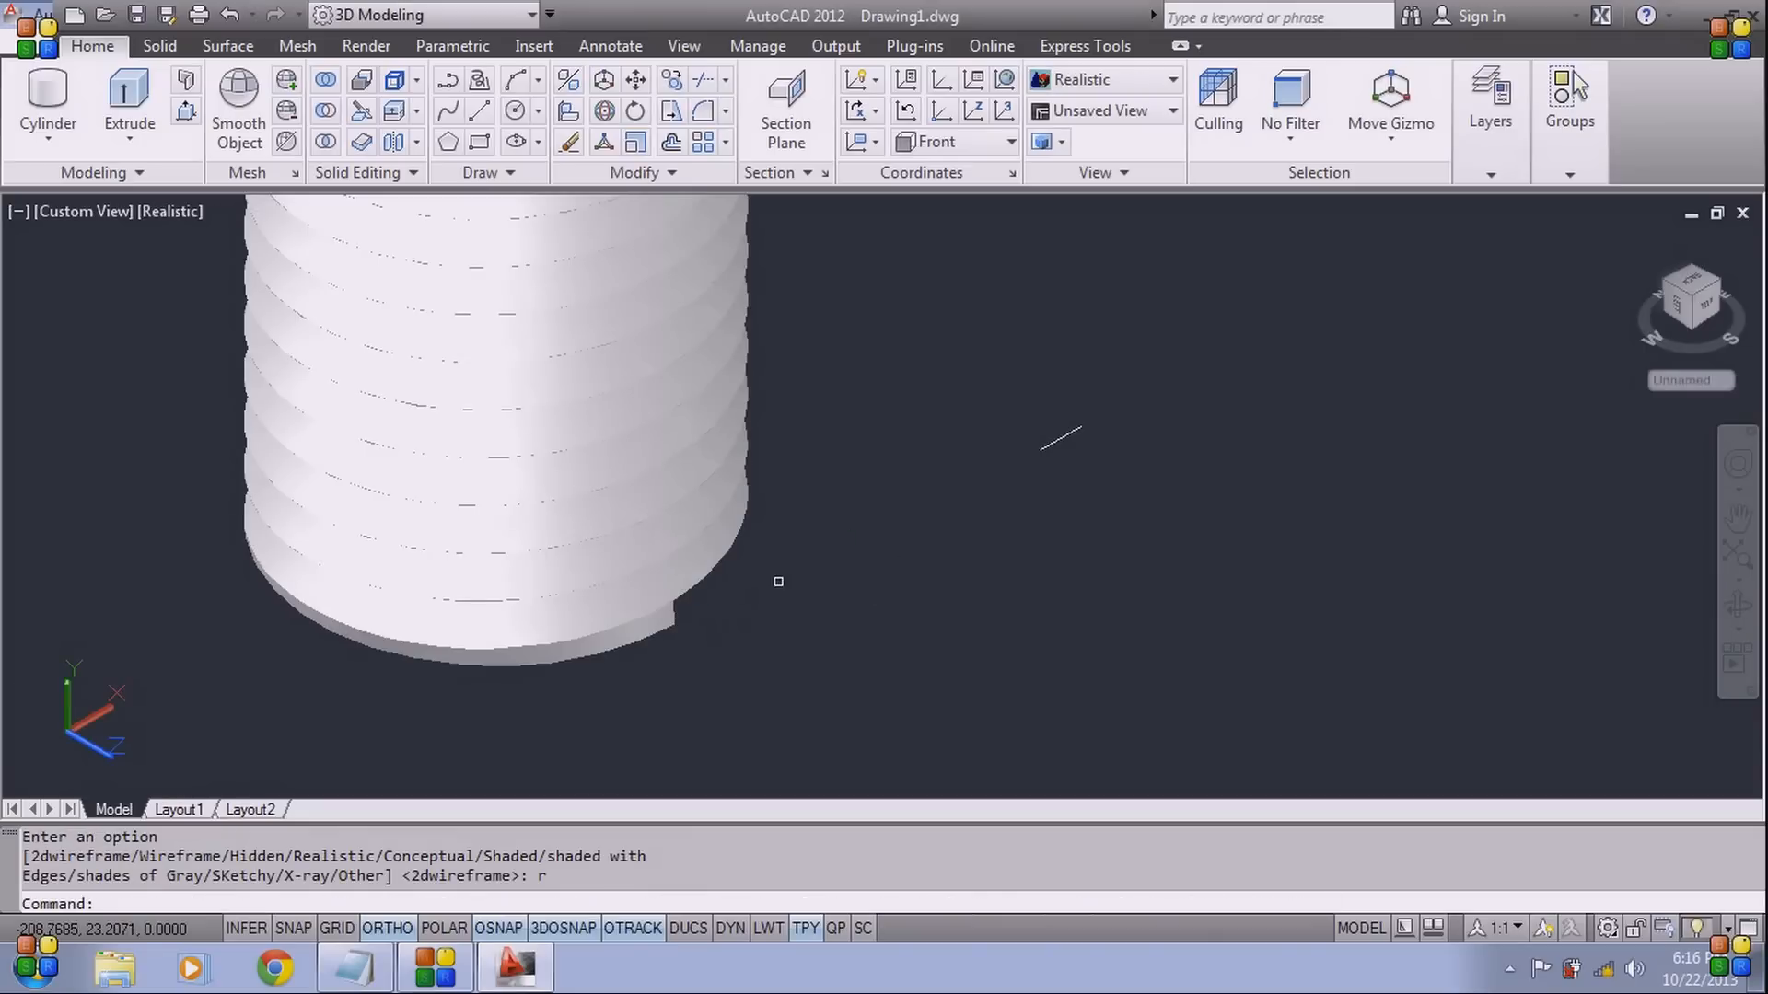
Orbit to a side view of the shank and examine the cut thread from its lower end up to its upper end
left_click(662, 545)
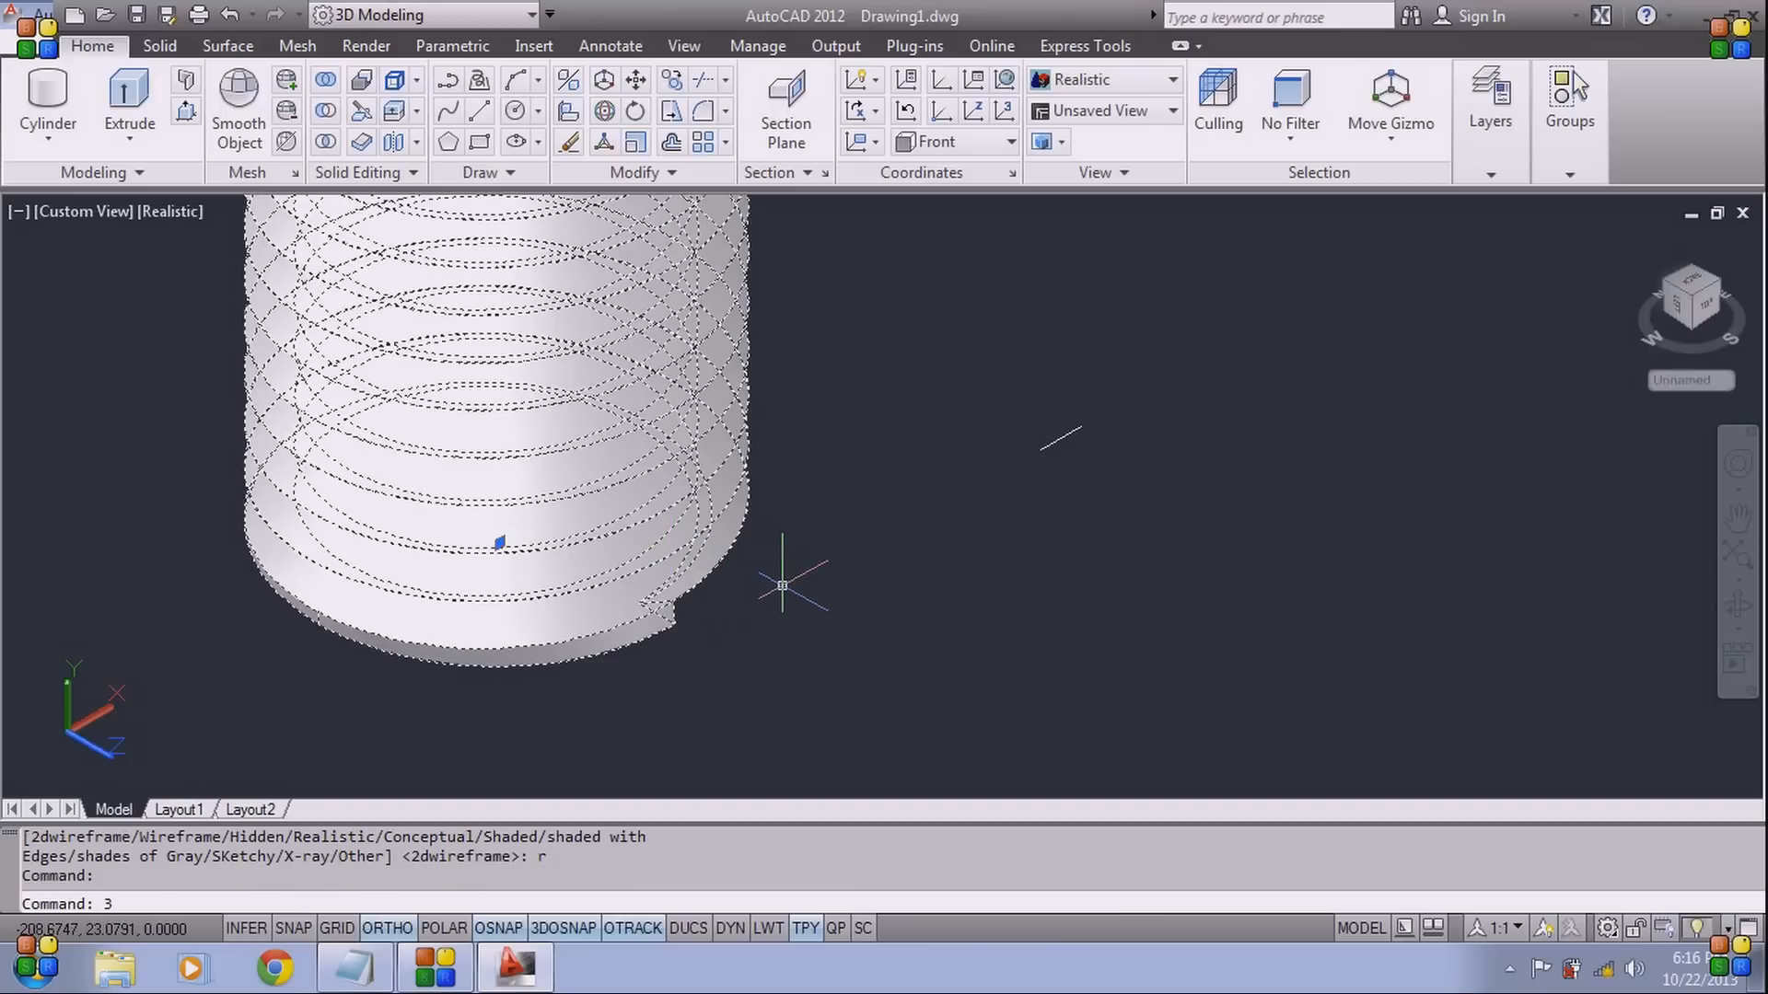
type("3DO")
key("Return")
mouse_move(784, 586)
left_mouse_down()
mouse_move(722, 482)
mouse_move(779, 500)
left_mouse_up()
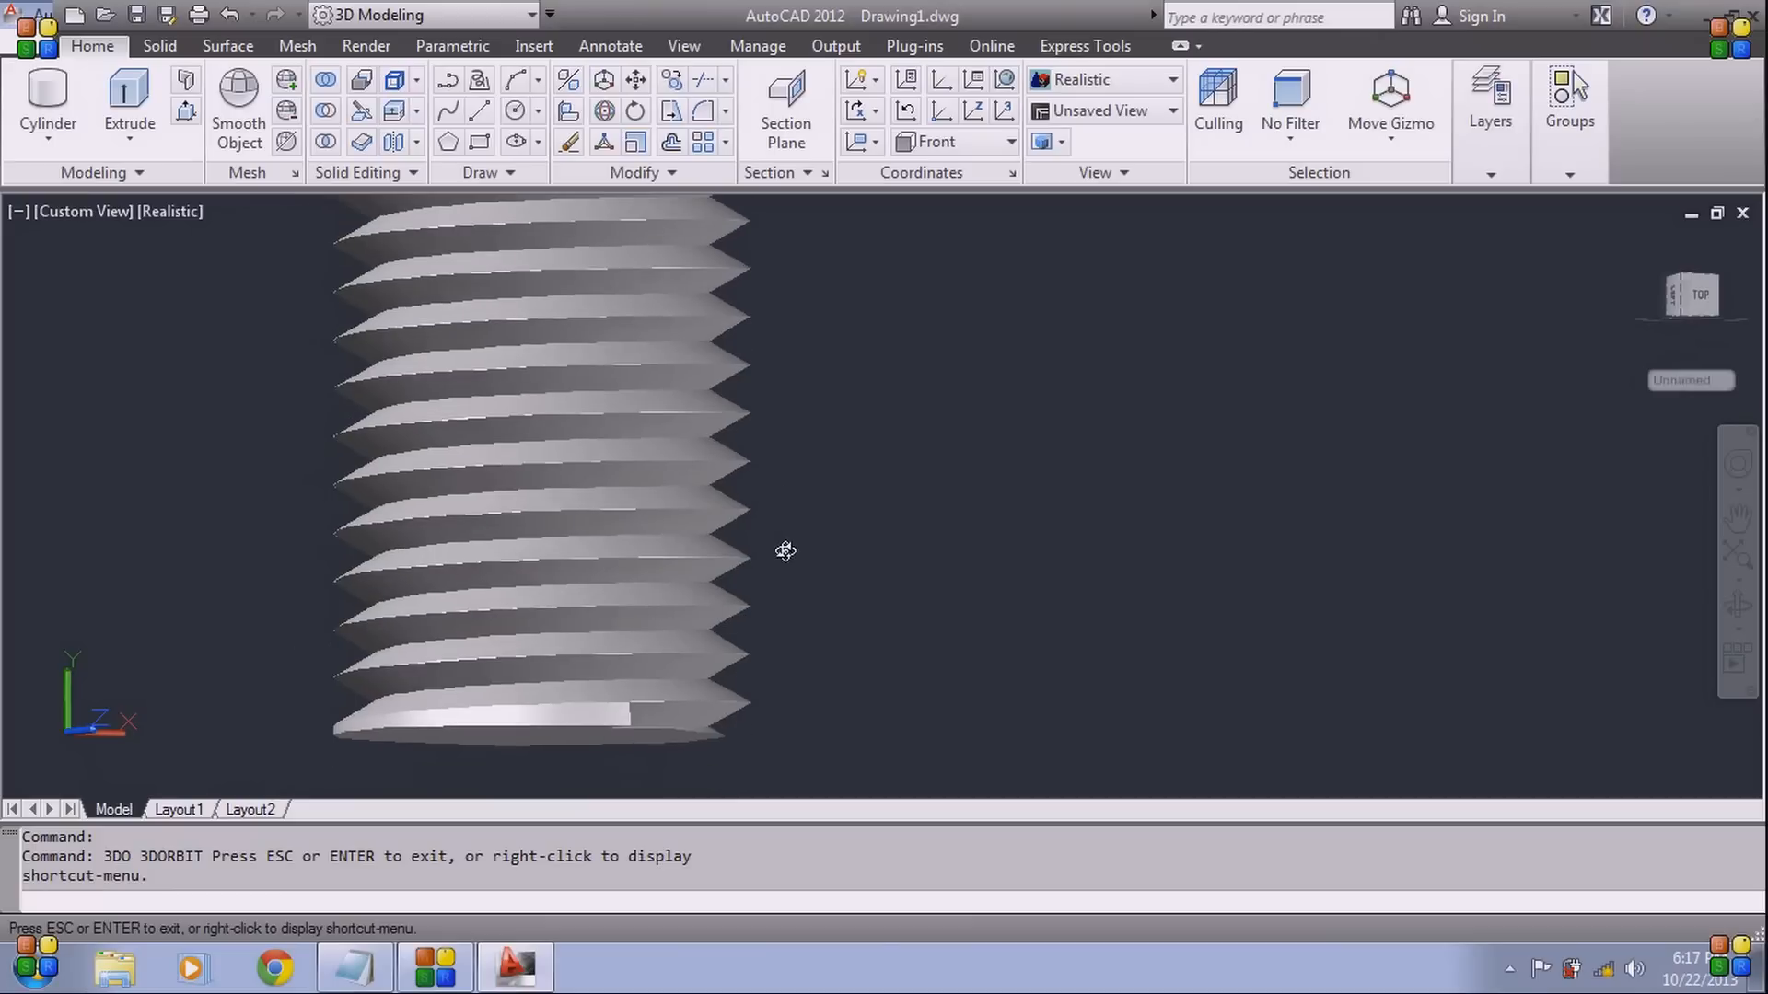
scroll(756, 677, "down", 4)
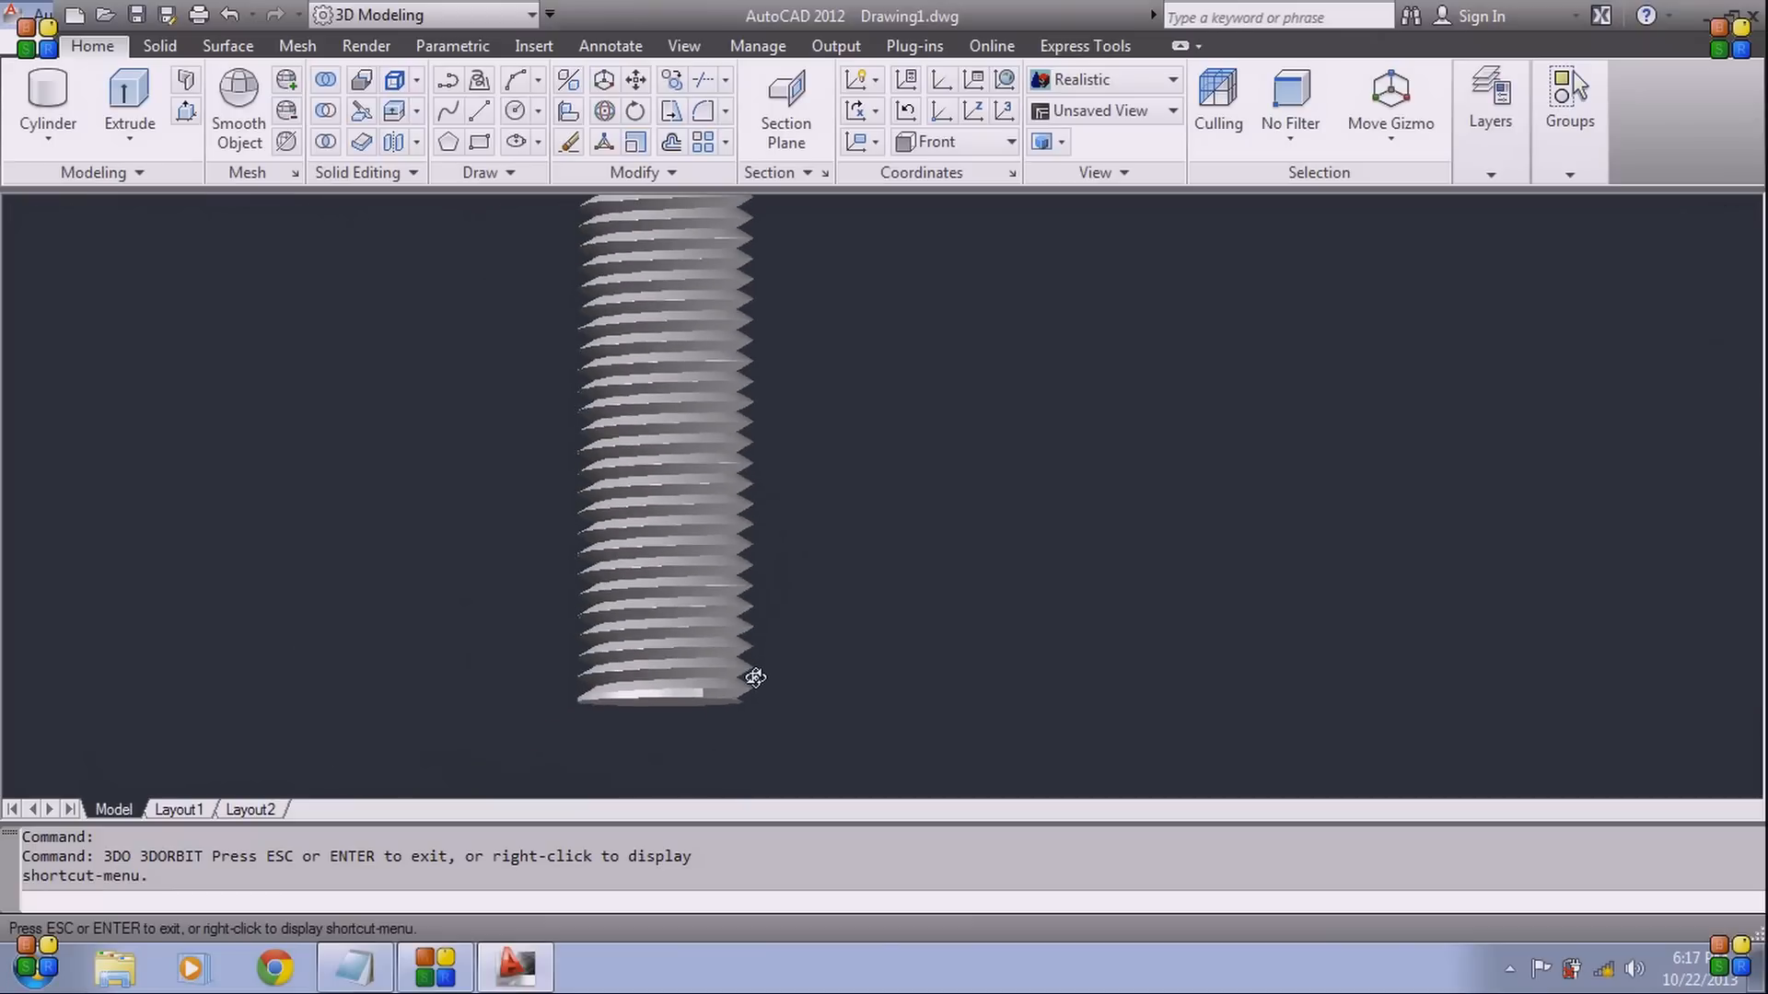
scroll(797, 451, "down", 5)
middle_click_drag(789, 395, 789, 615)
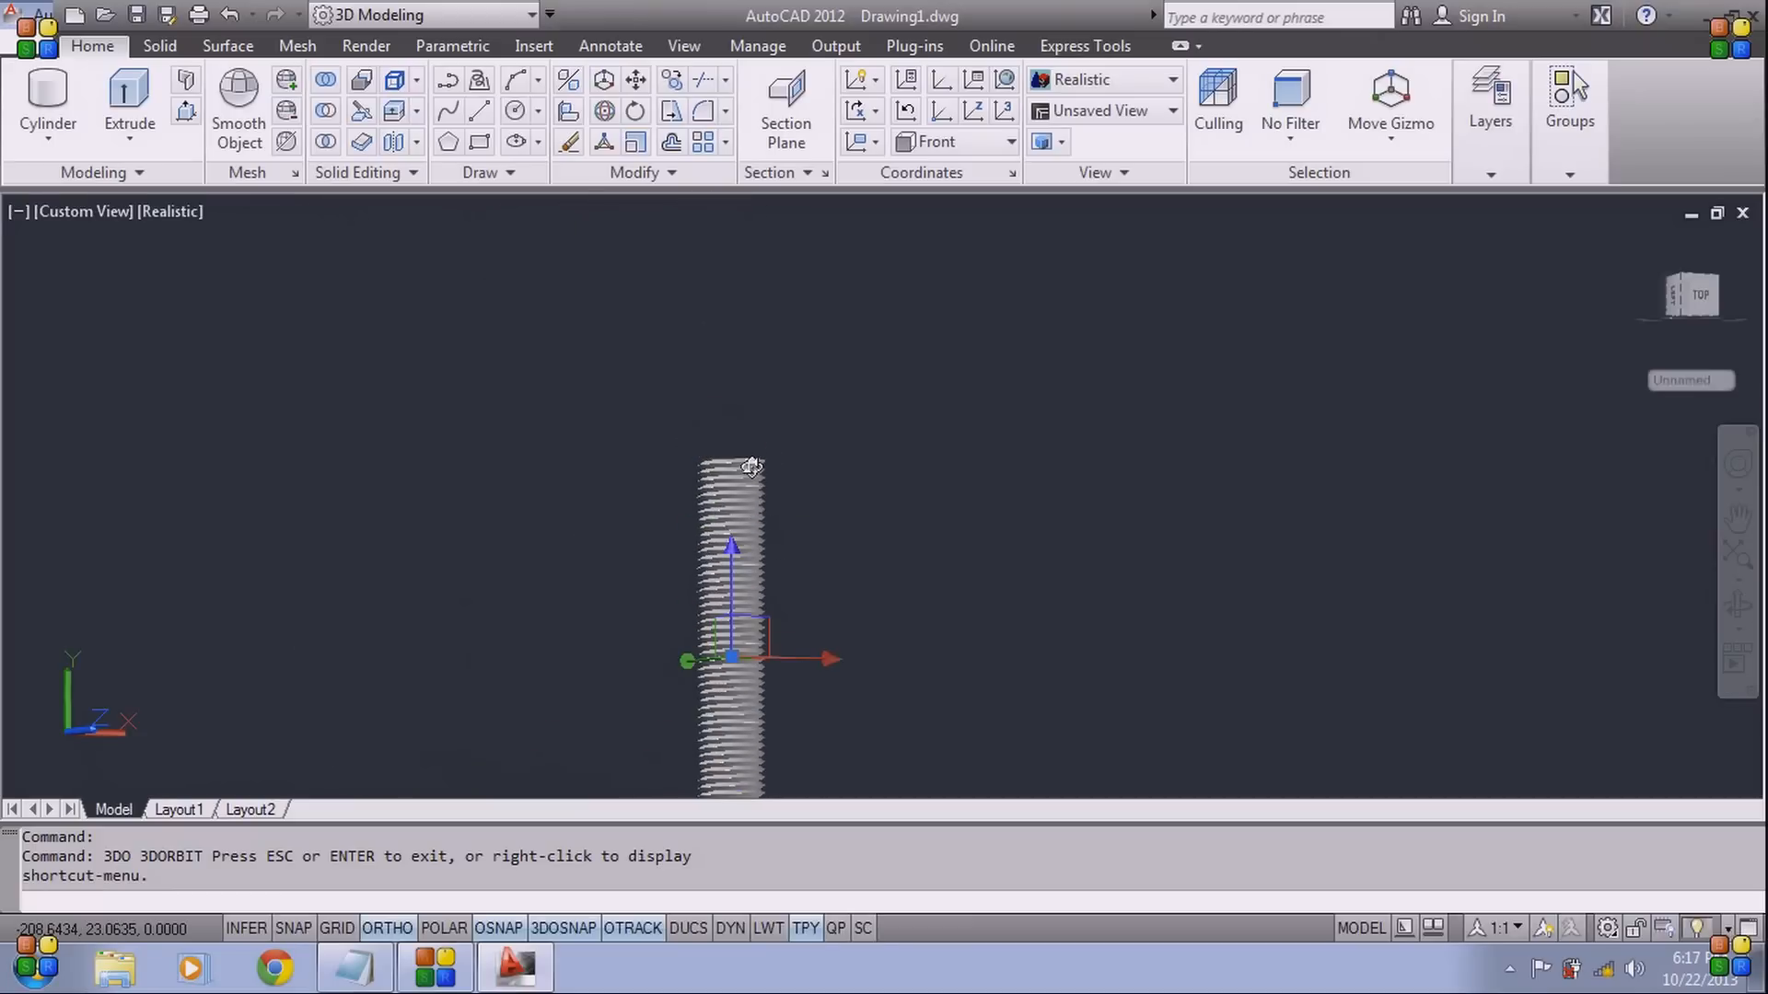
scroll(741, 465, "up", 7)
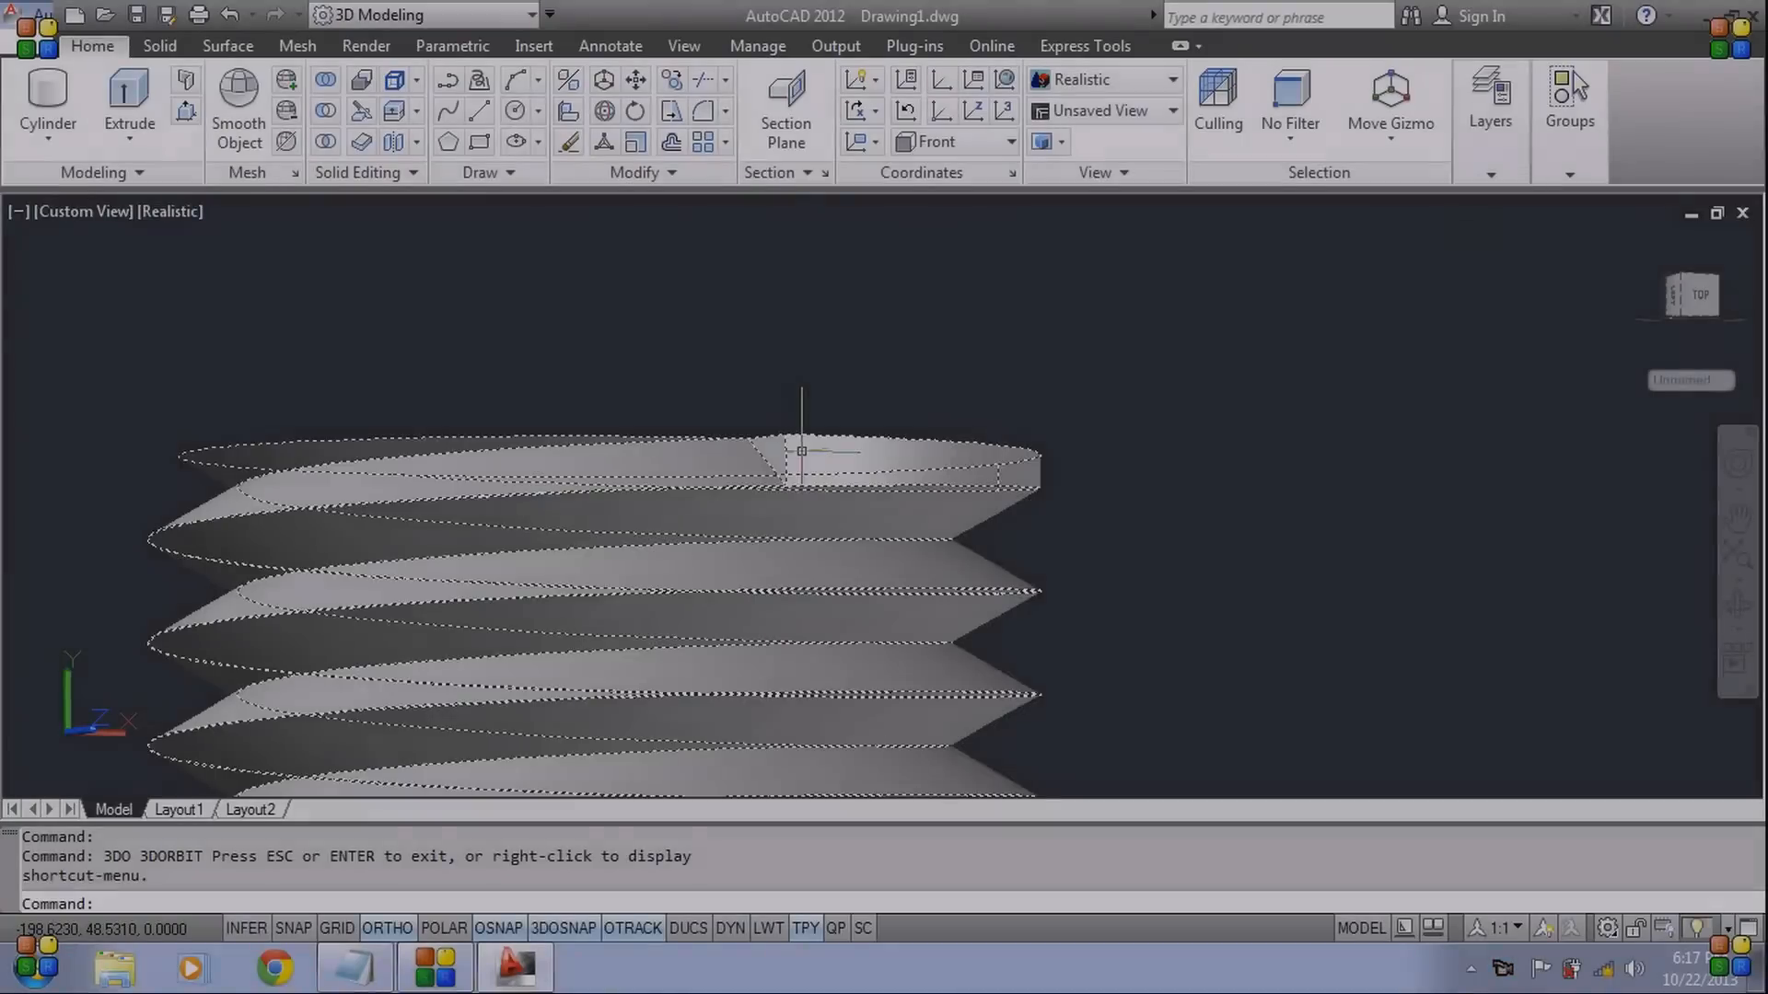
Chamfer the circular edge at the shank's upper end with base and other surface distances of 1
key("Escape")
key("Escape")
key("Escape")
left_click(800, 458)
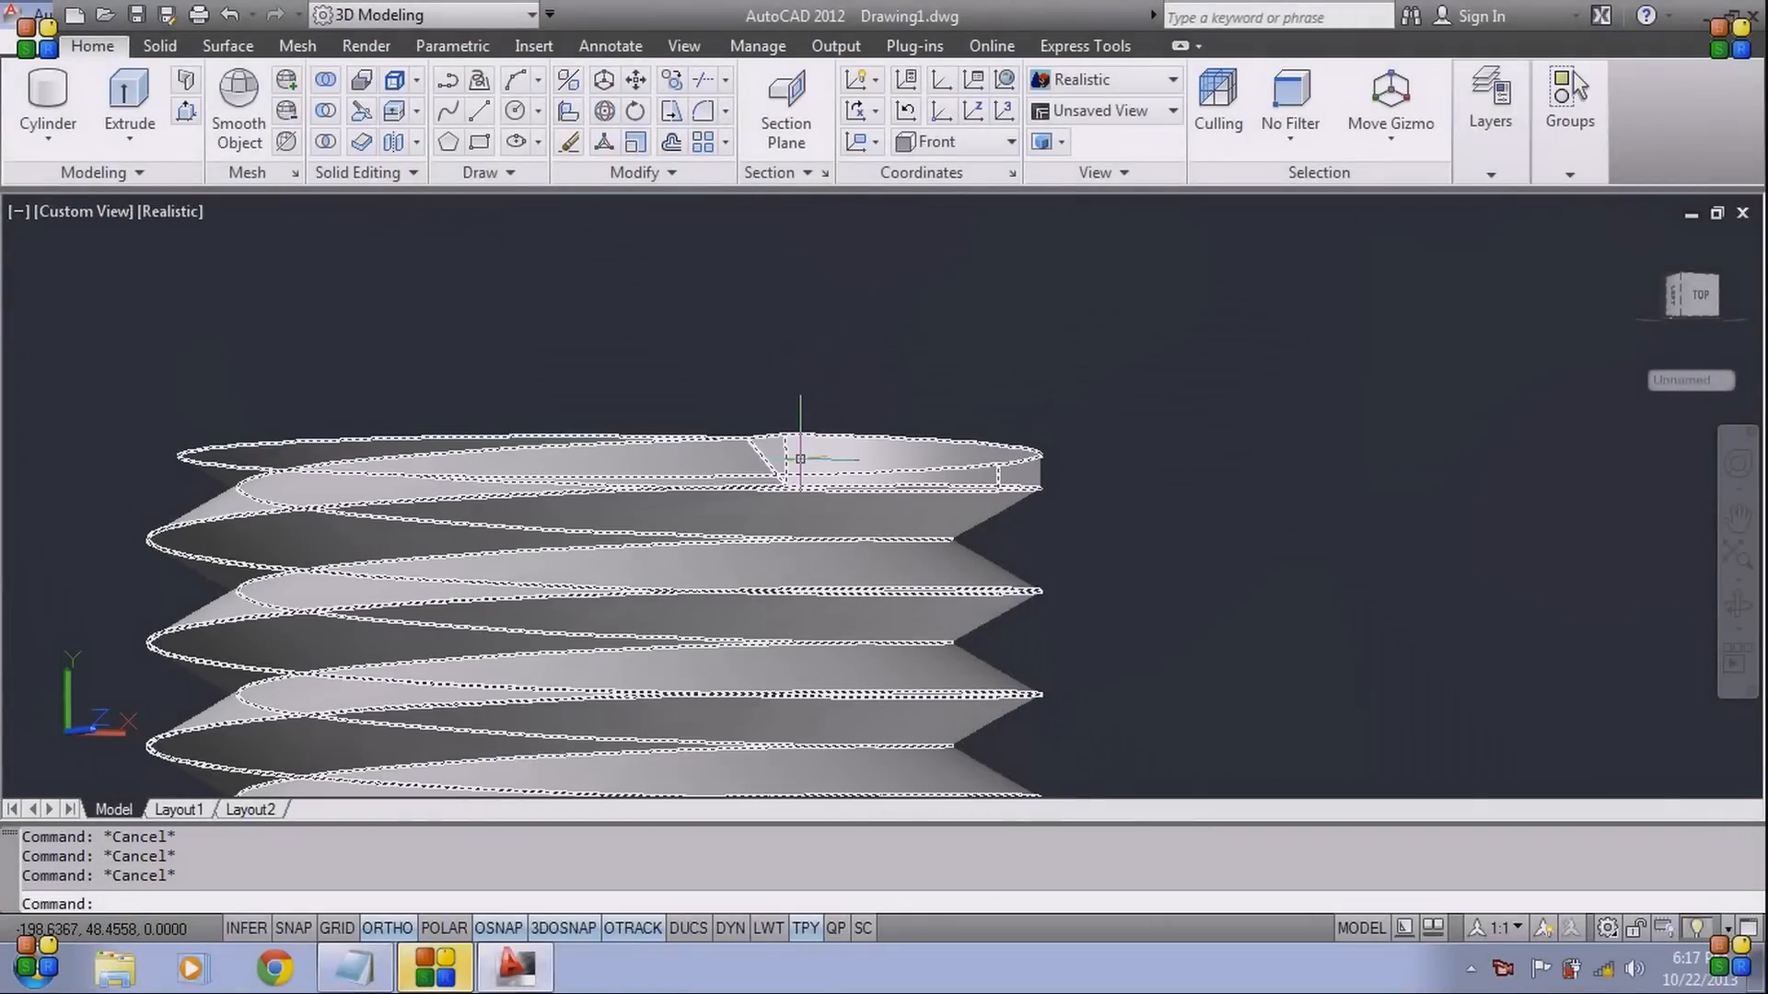
scroll(811, 422, "up", 4)
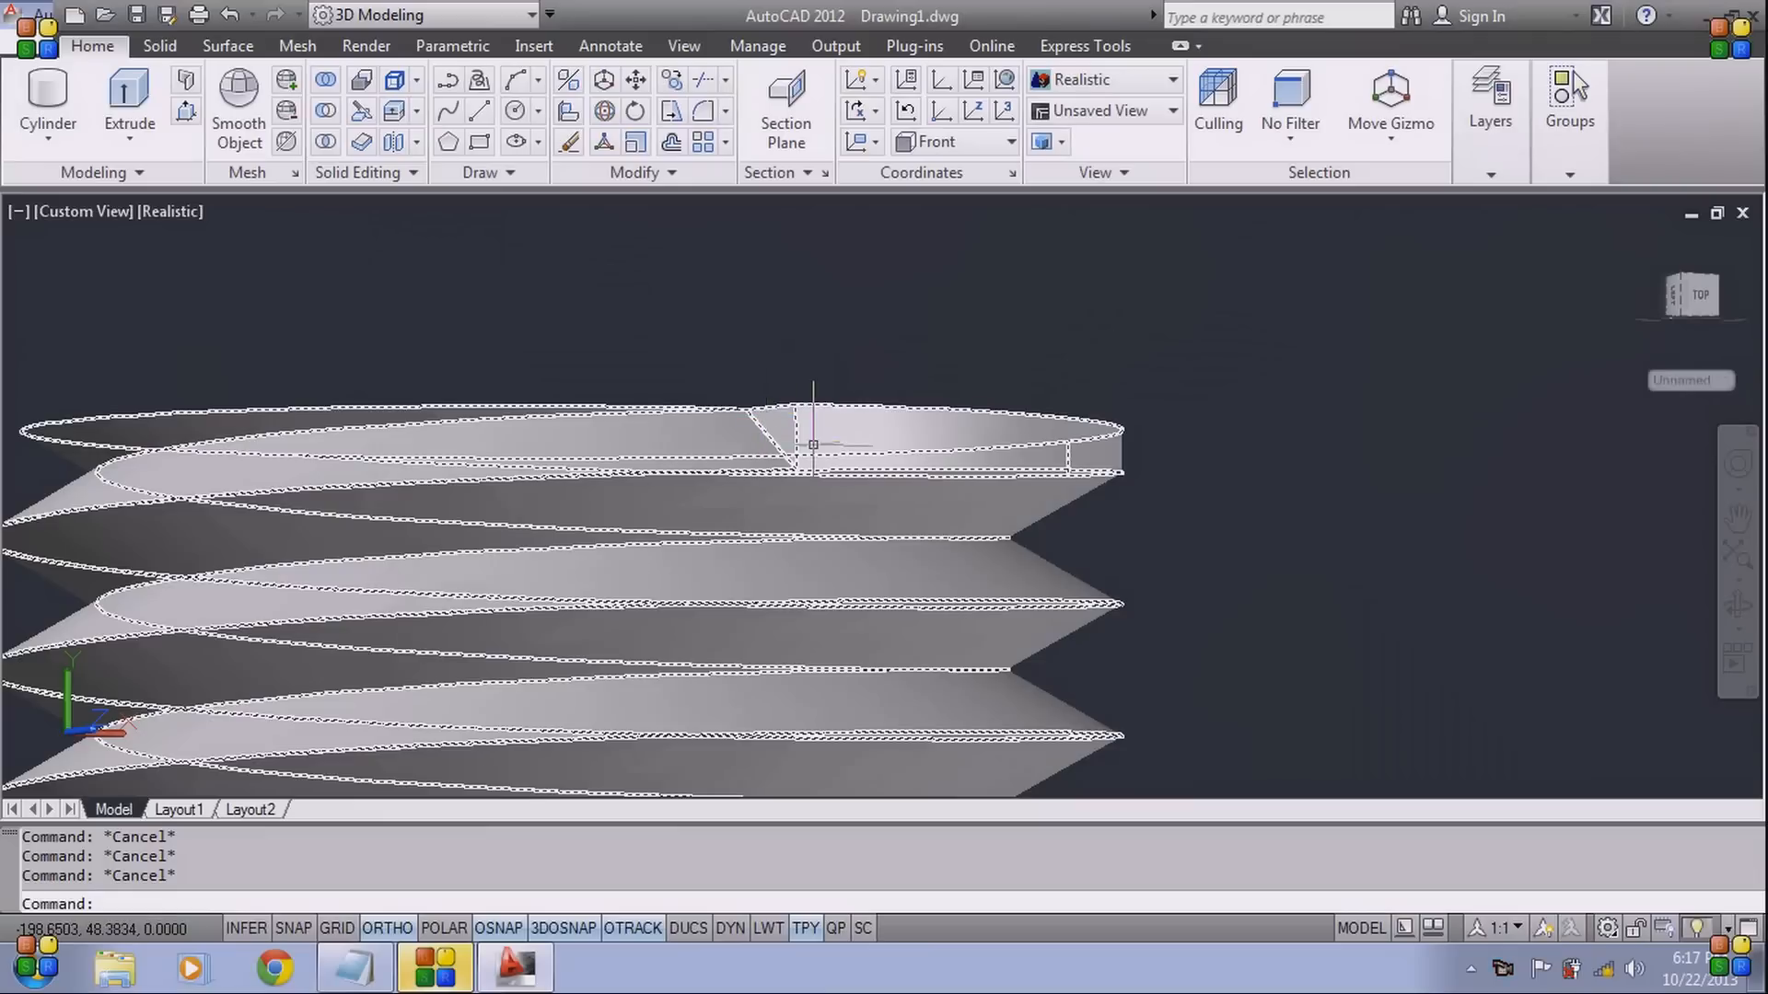
middle_click_drag(812, 417, 925, 373)
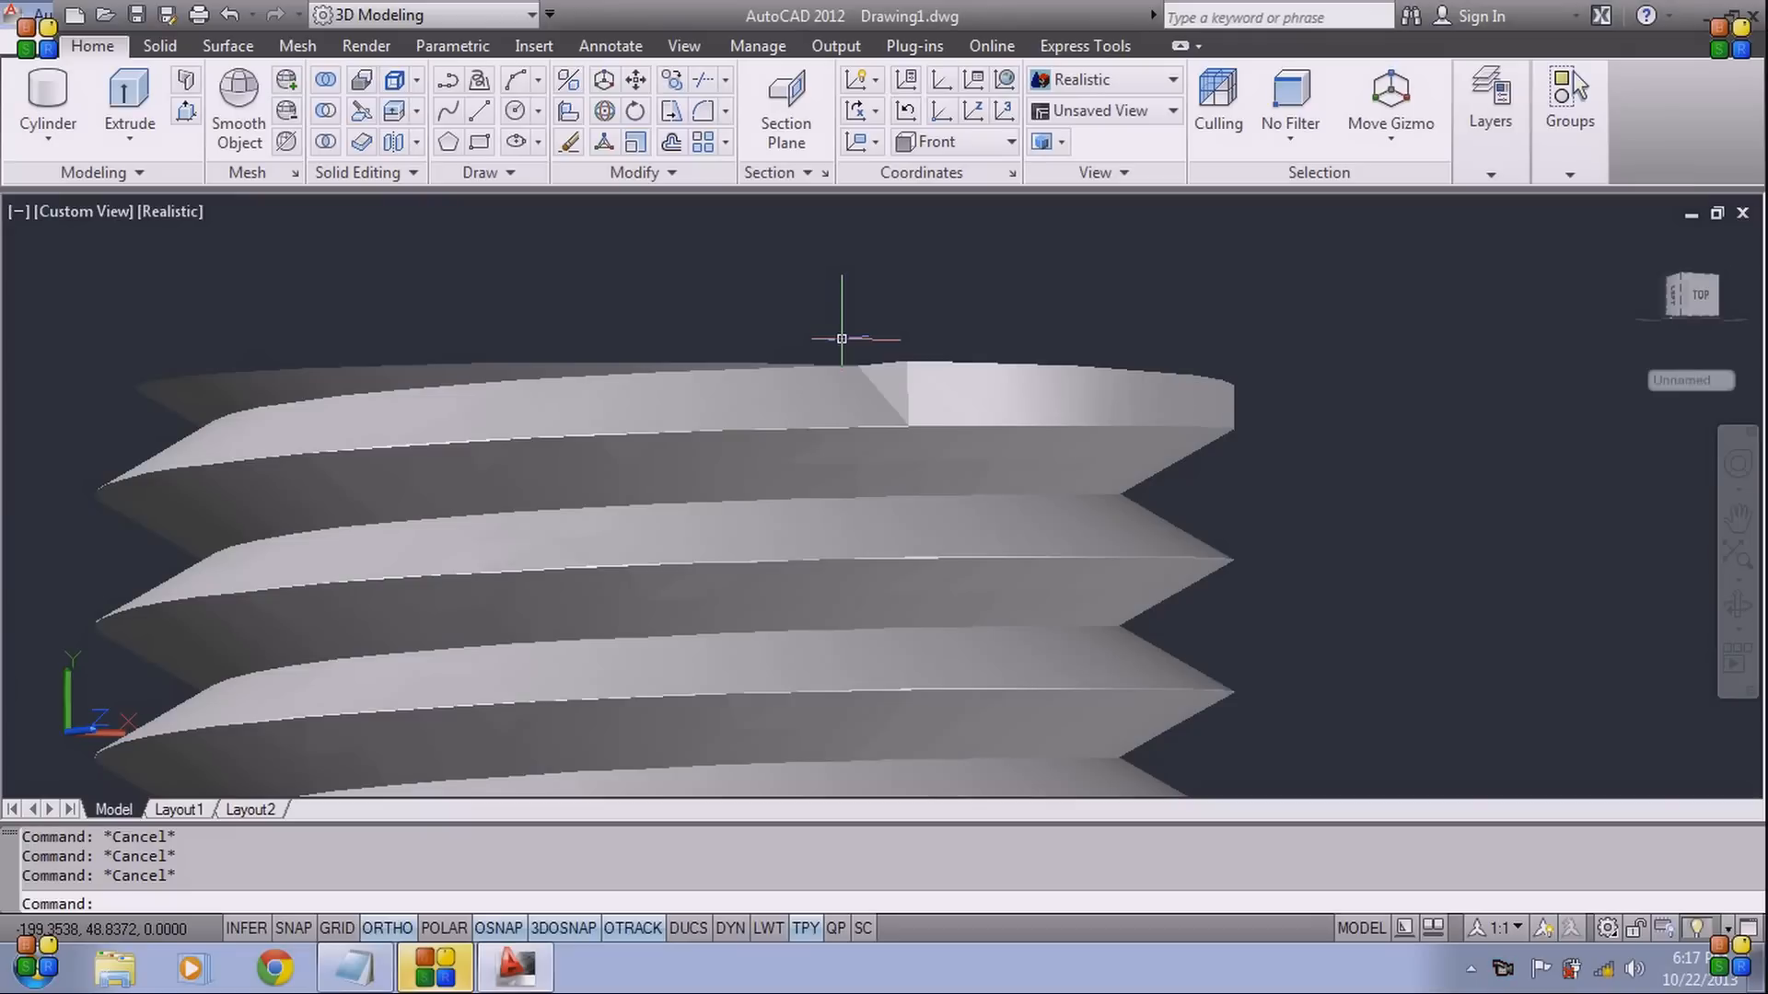
type("cha")
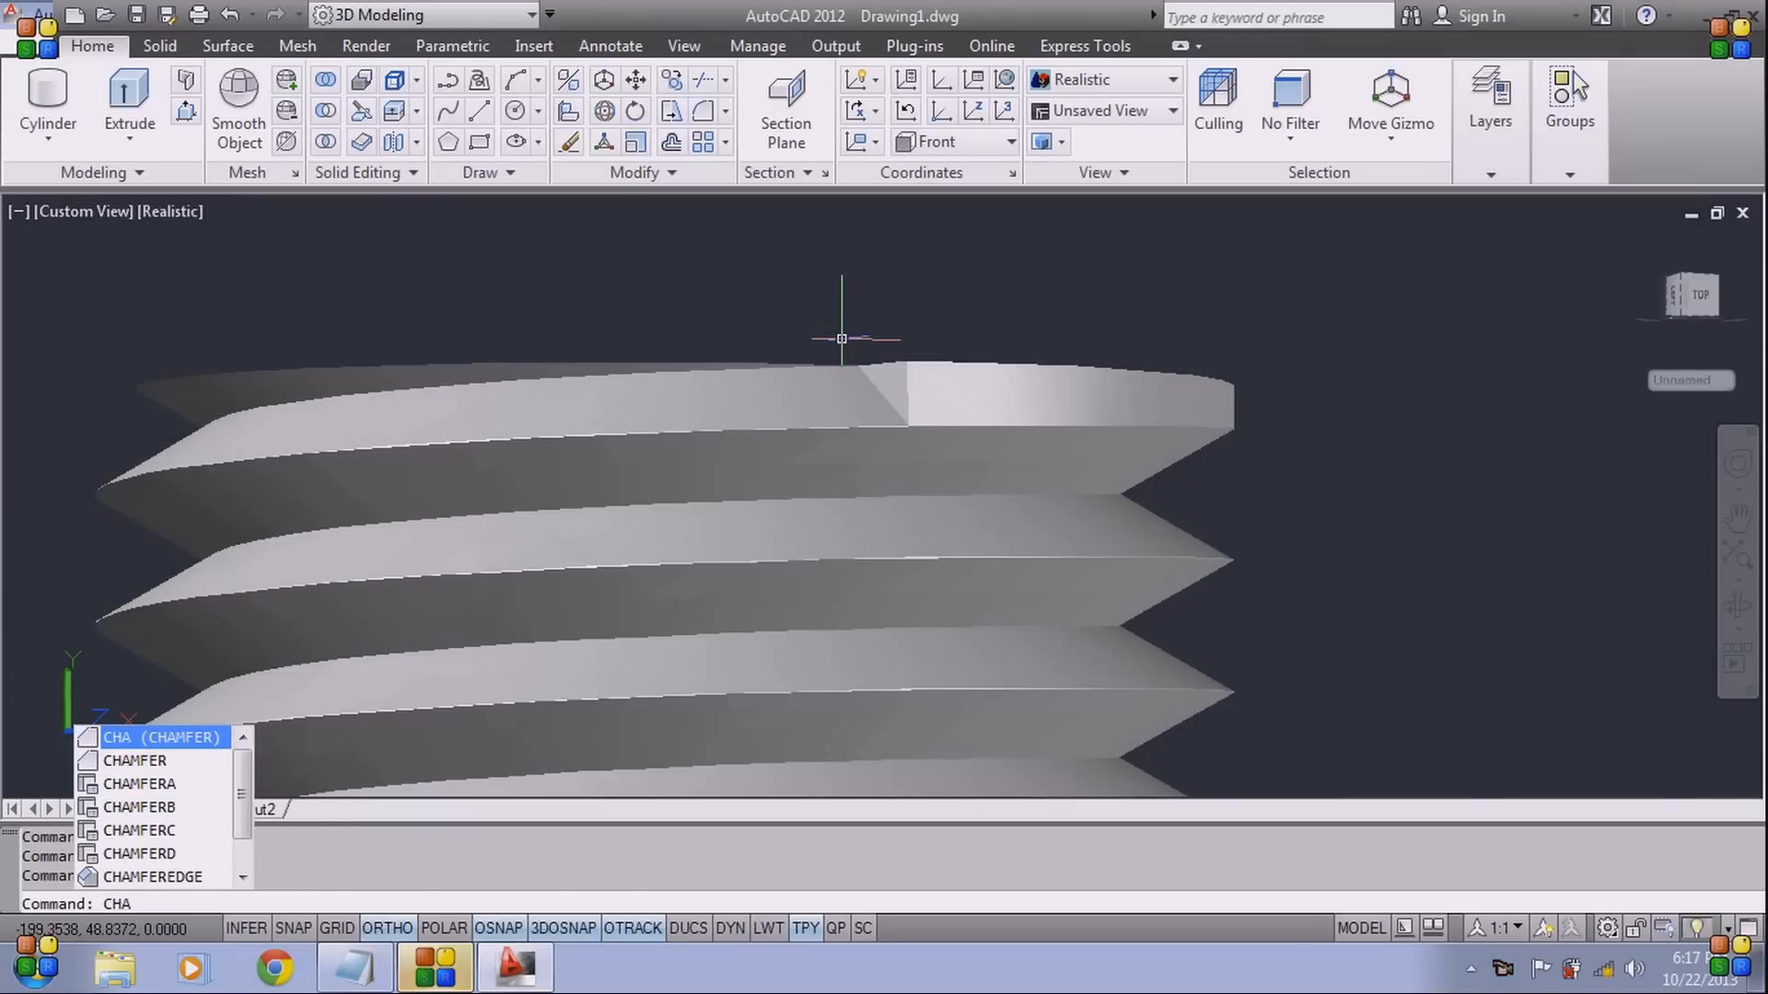
key("Return")
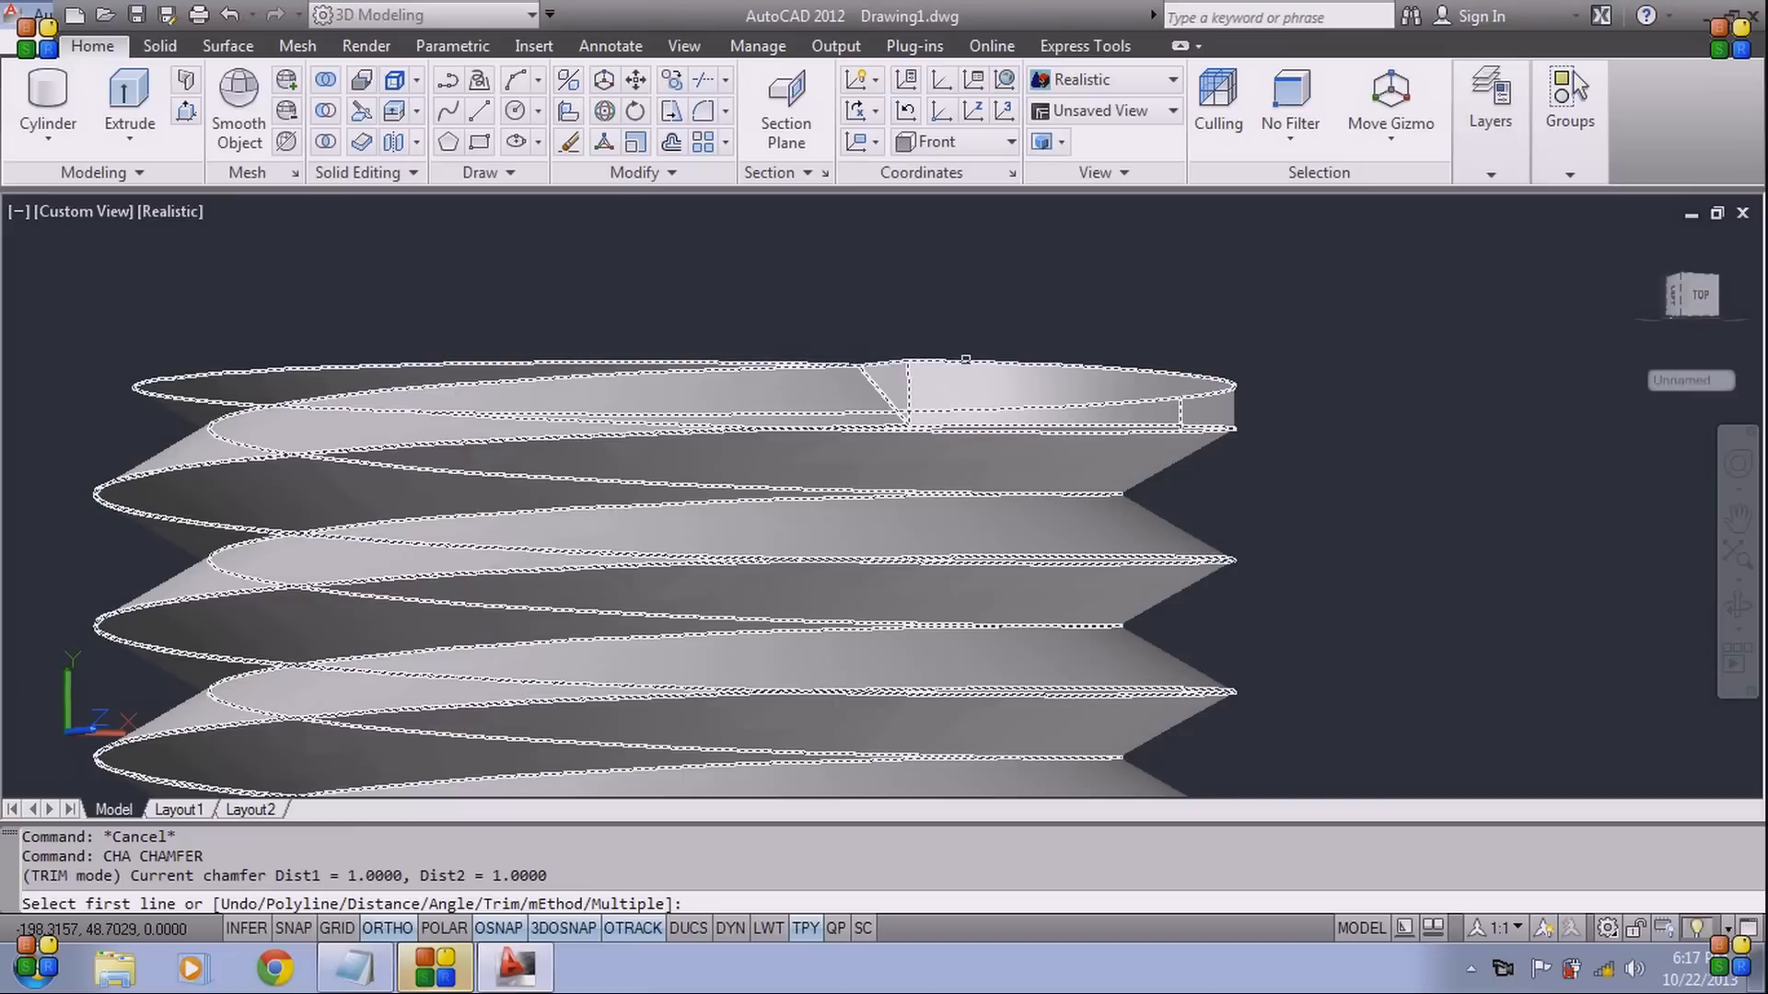
left_click(965, 363)
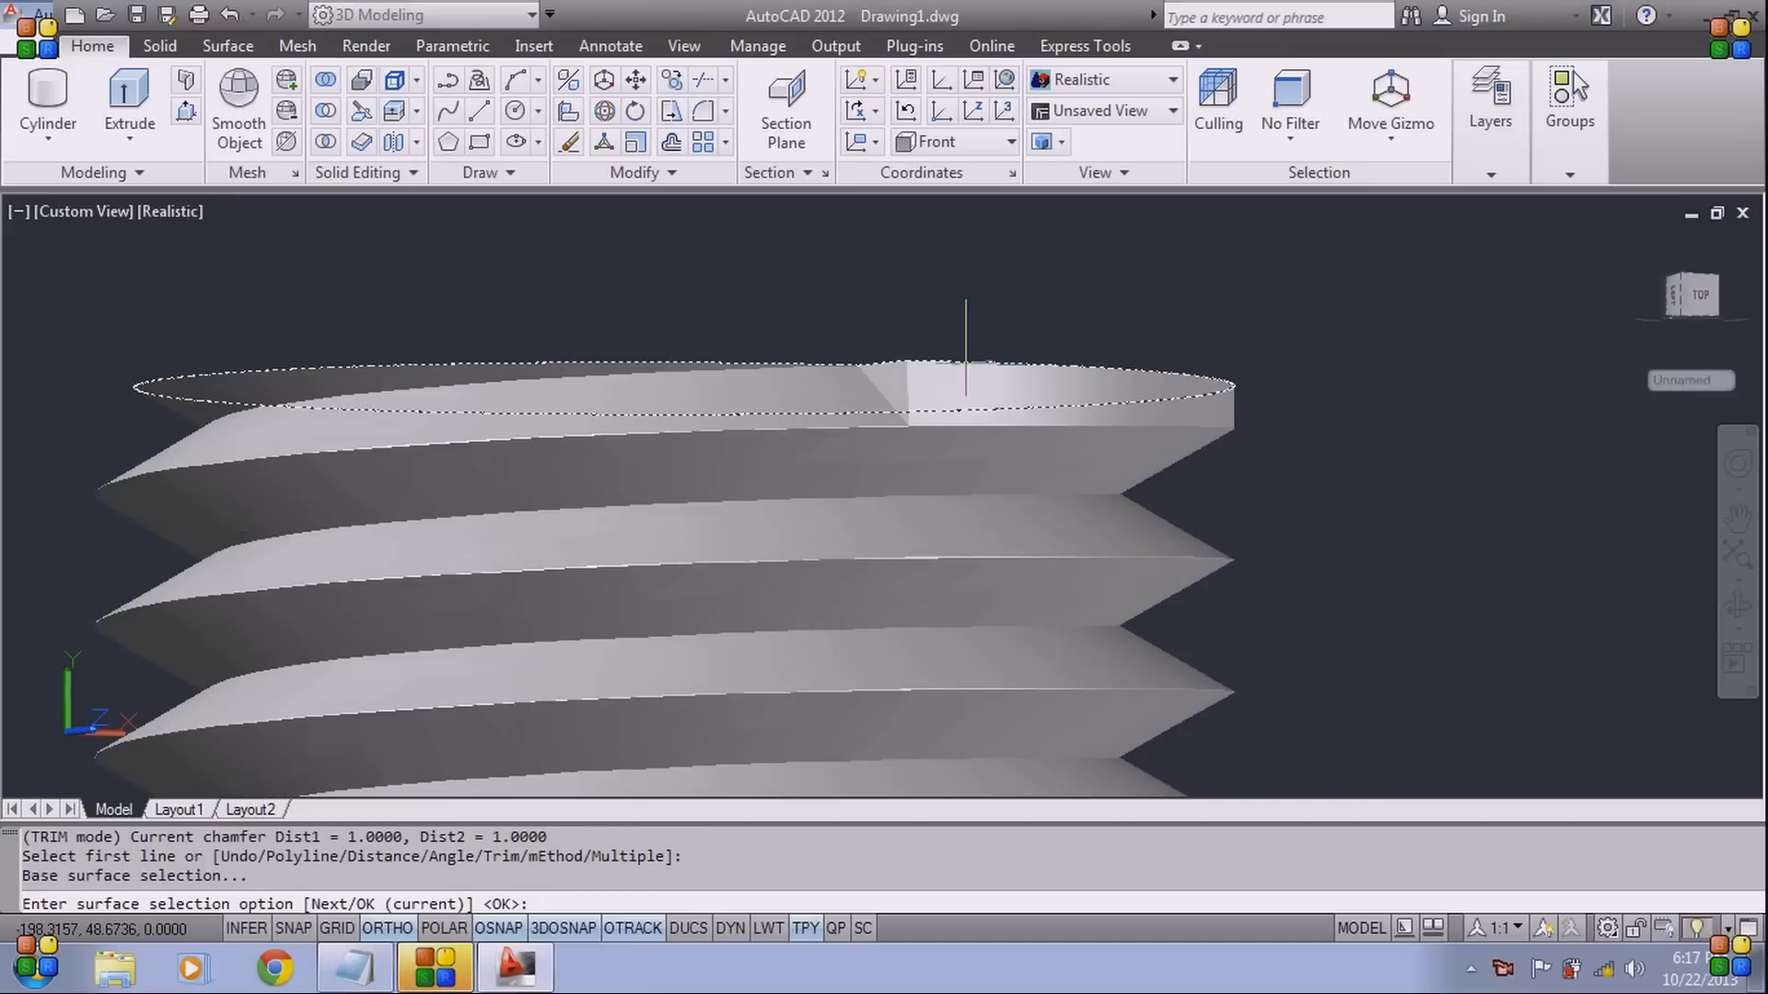
key("Return")
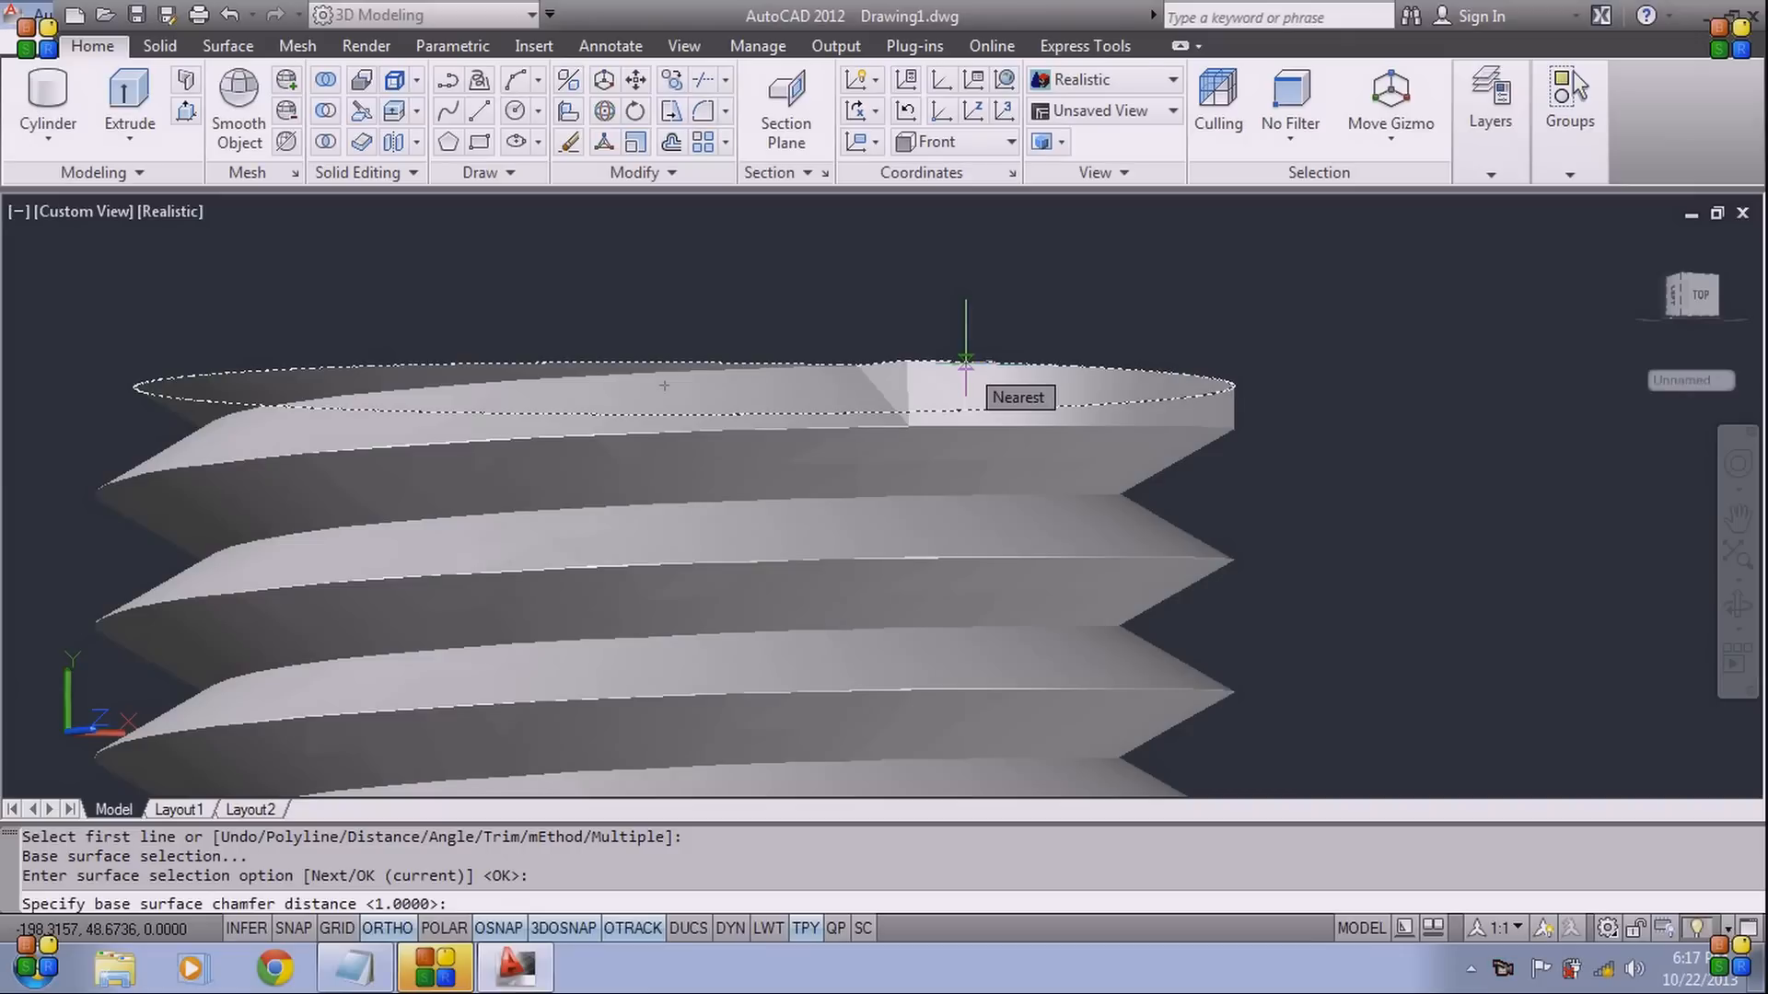
key("Return")
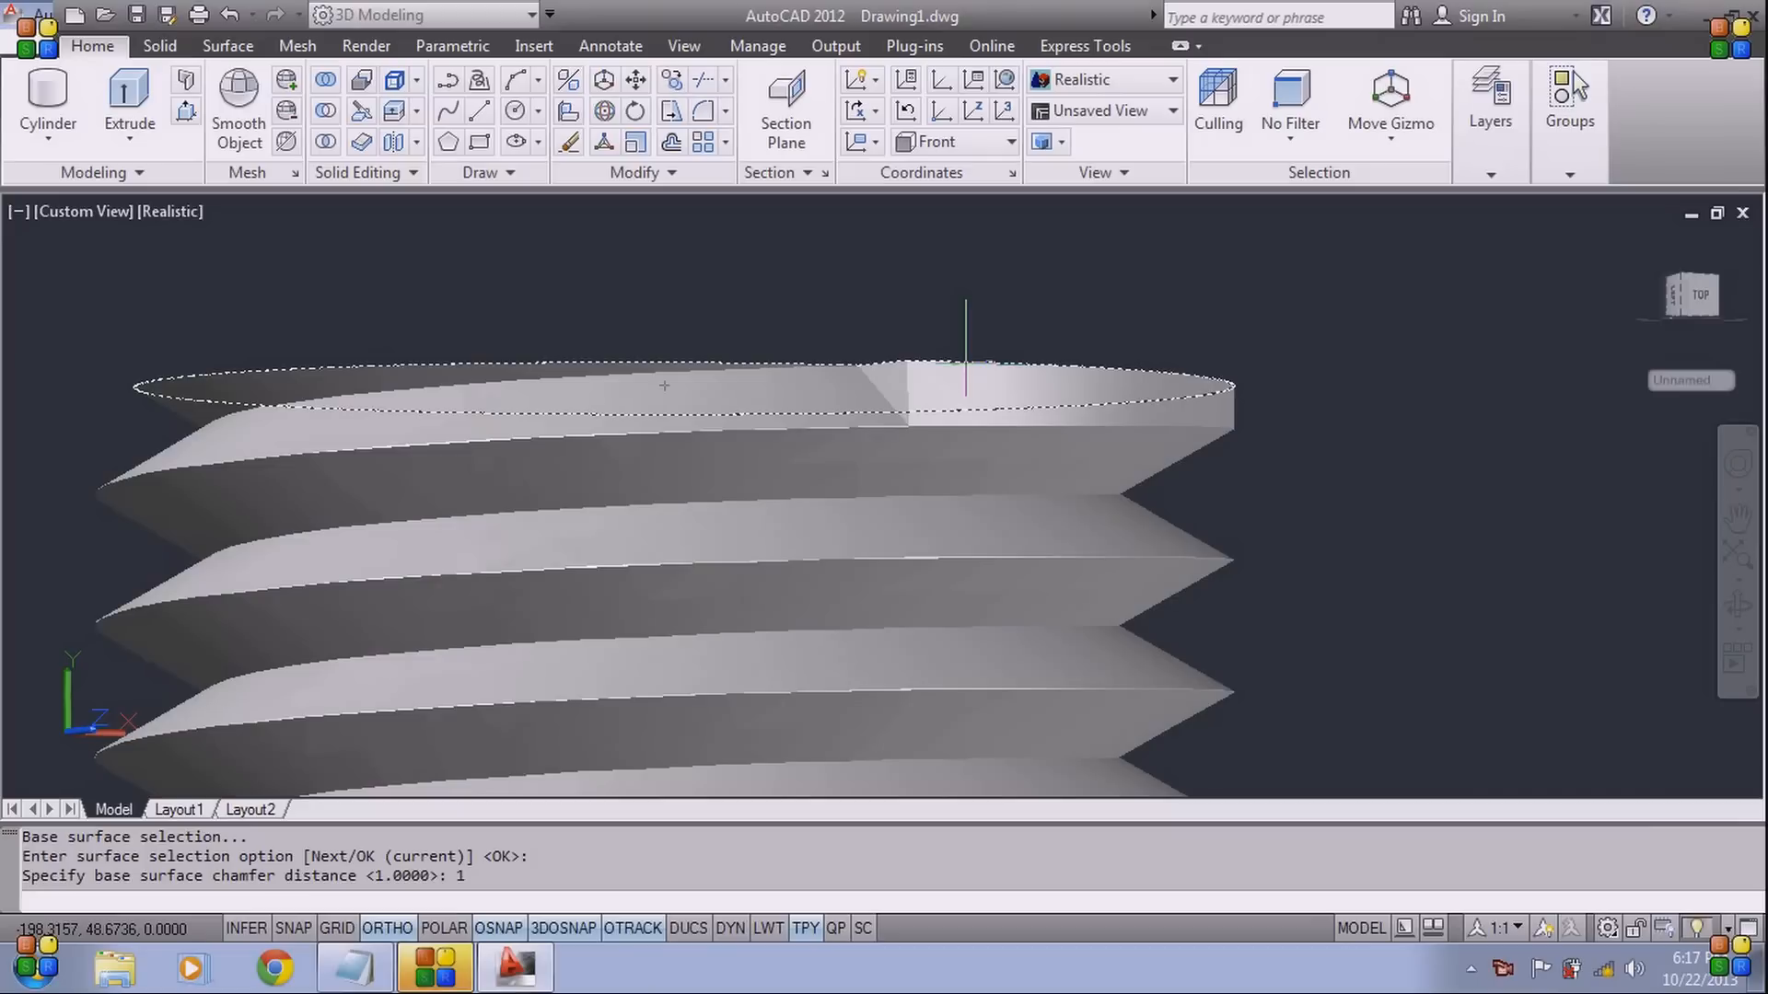
type("1")
key("Return")
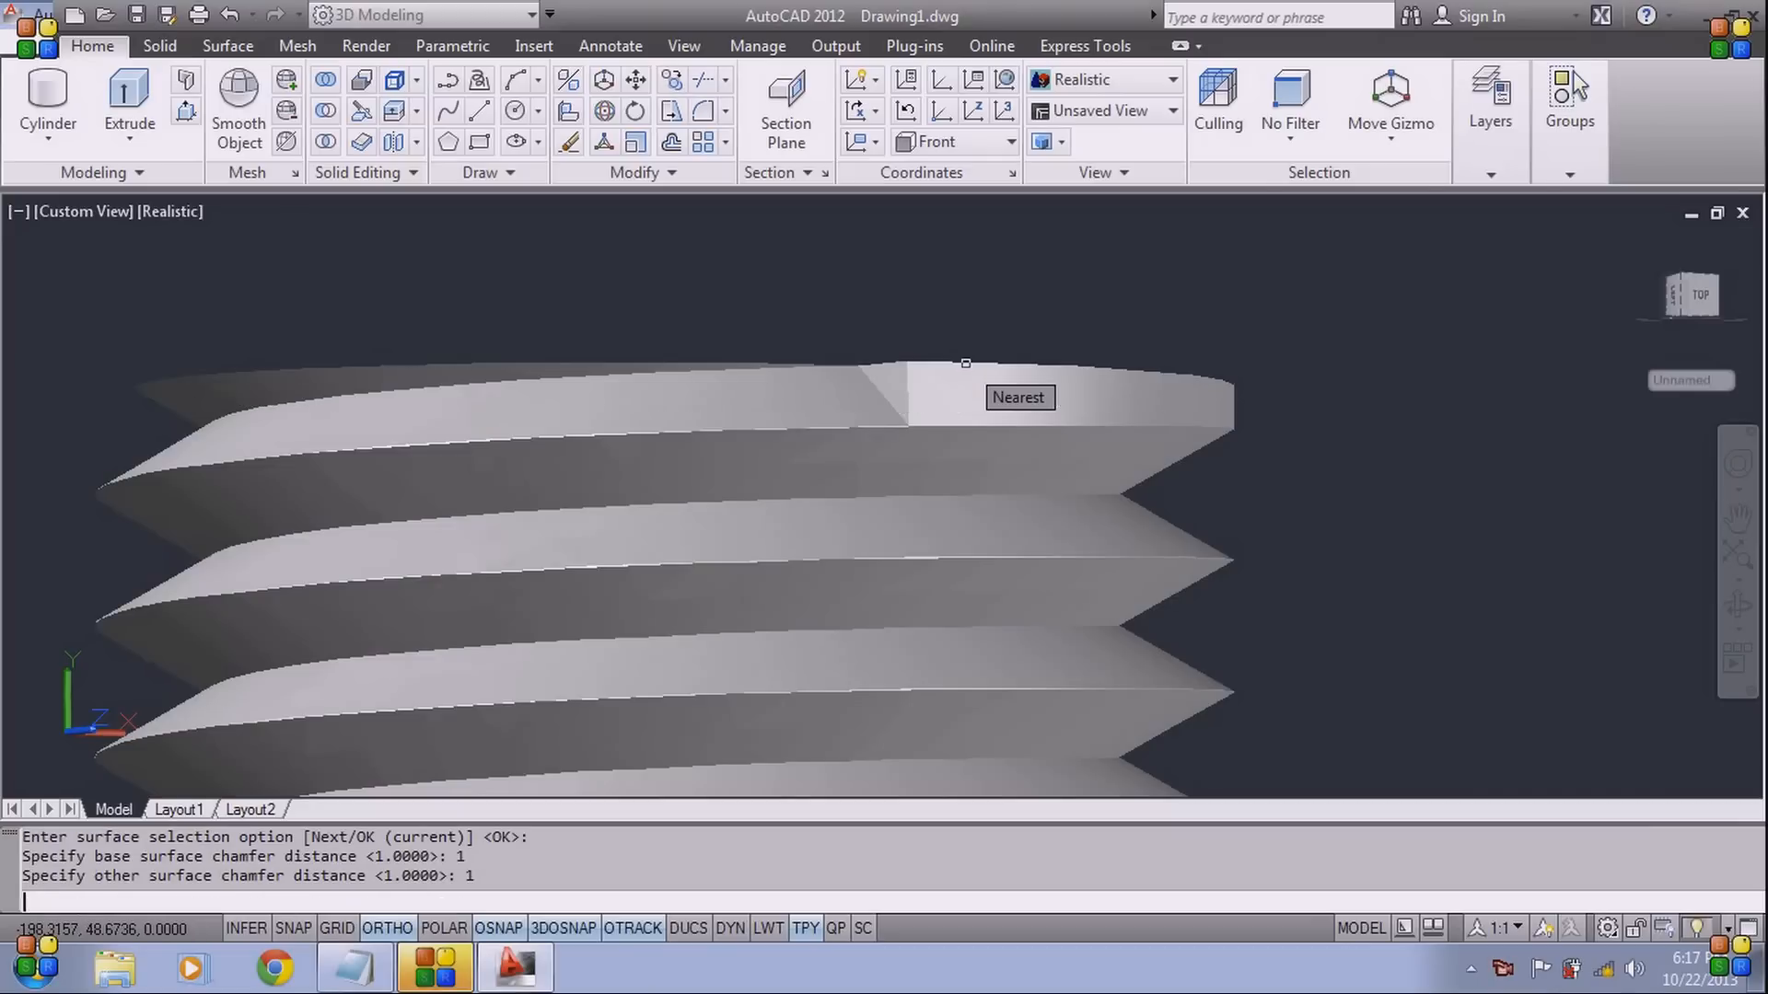
left_click(966, 363)
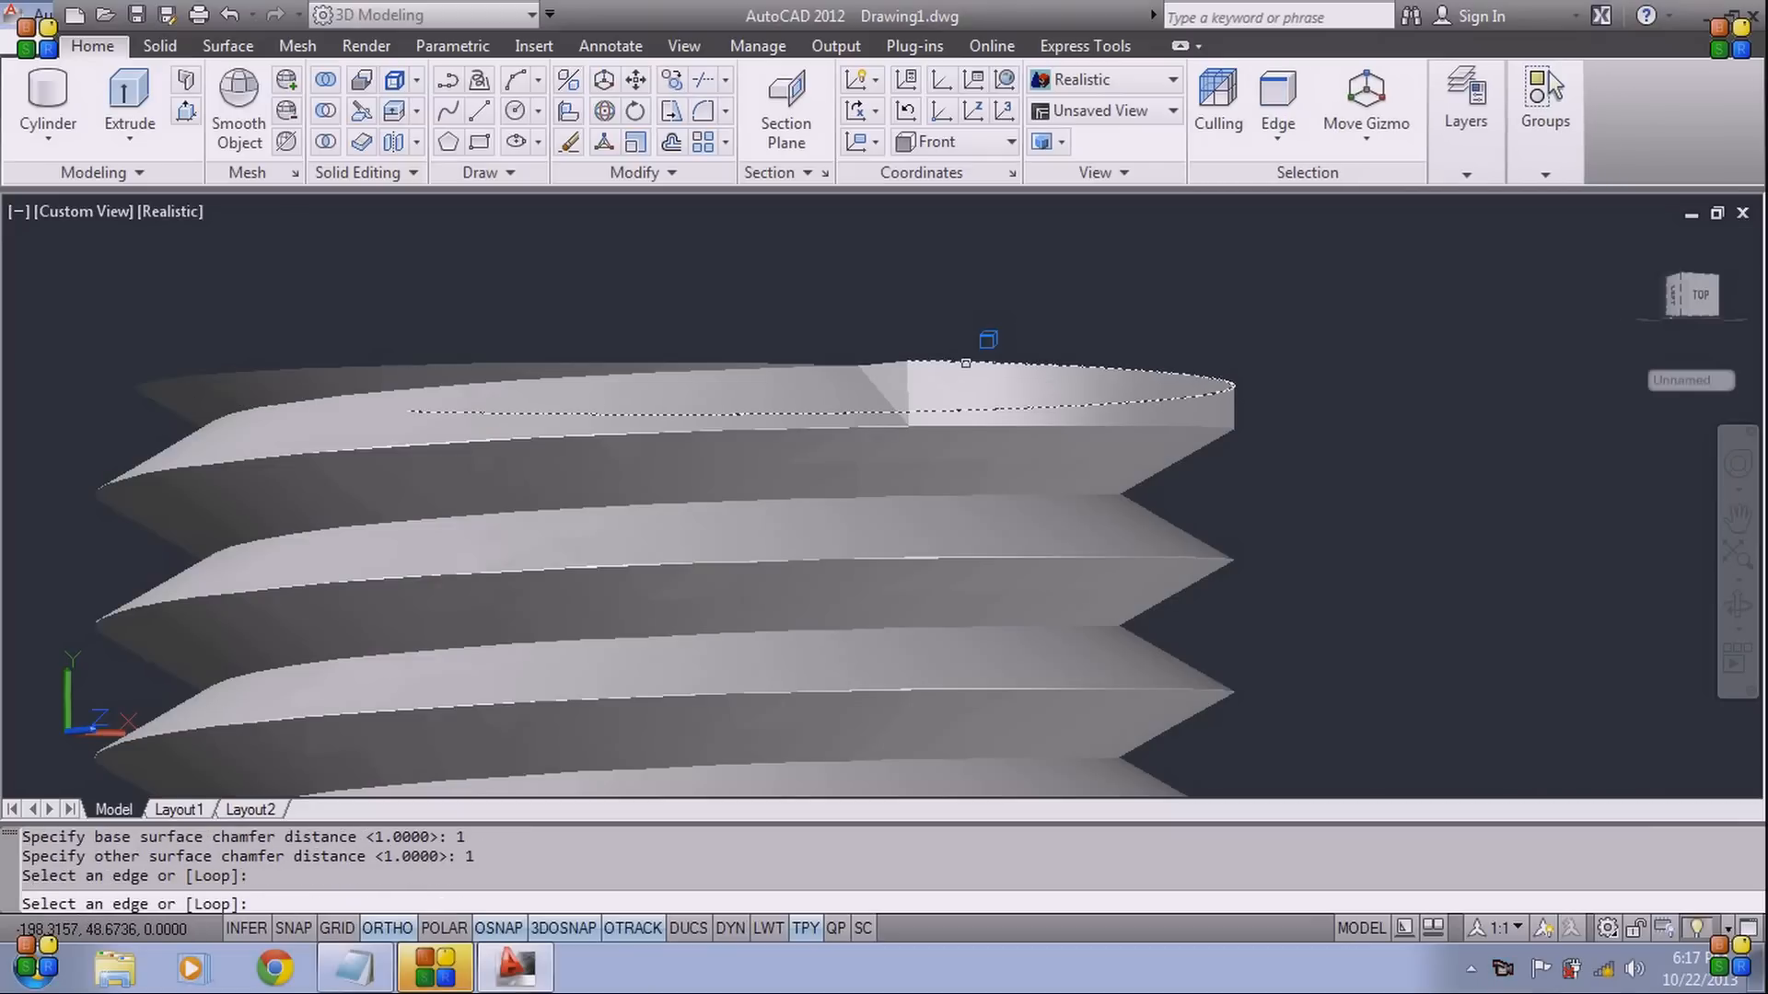
key("Return")
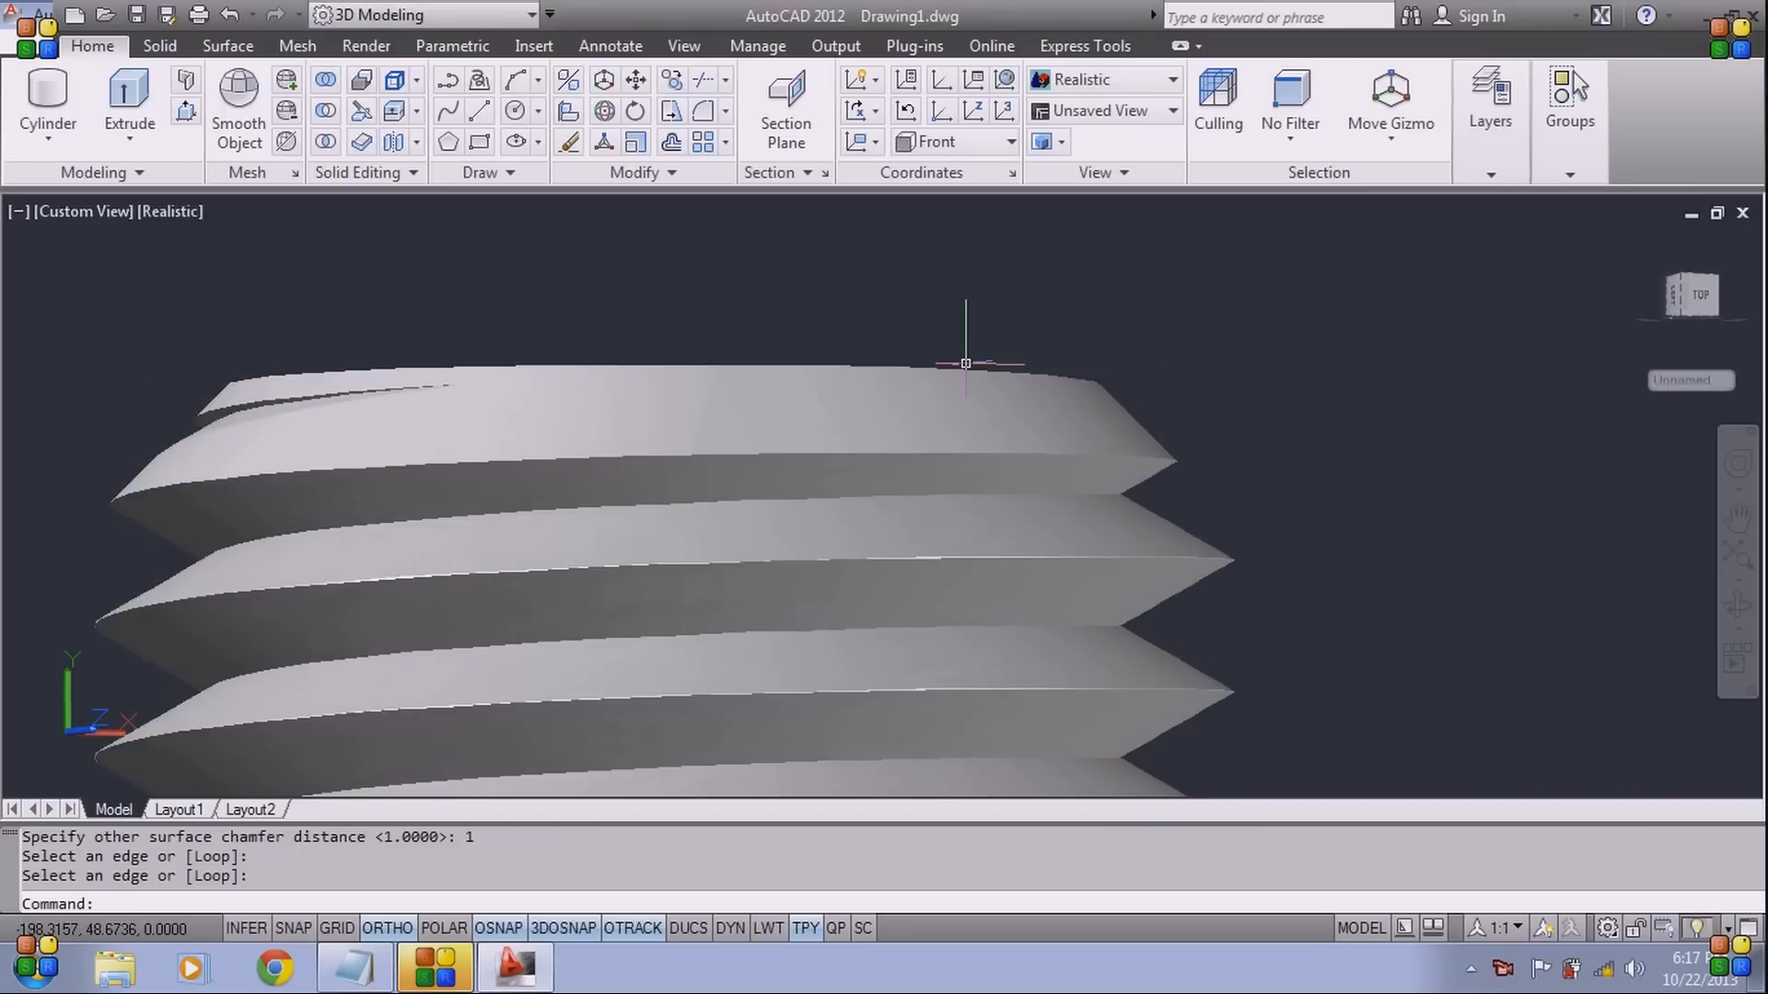
Chamfer the circular edge at the shank's lower end with both chamfer distances set to 1
scroll(911, 382, "down", 2)
scroll(912, 382, "down", 6)
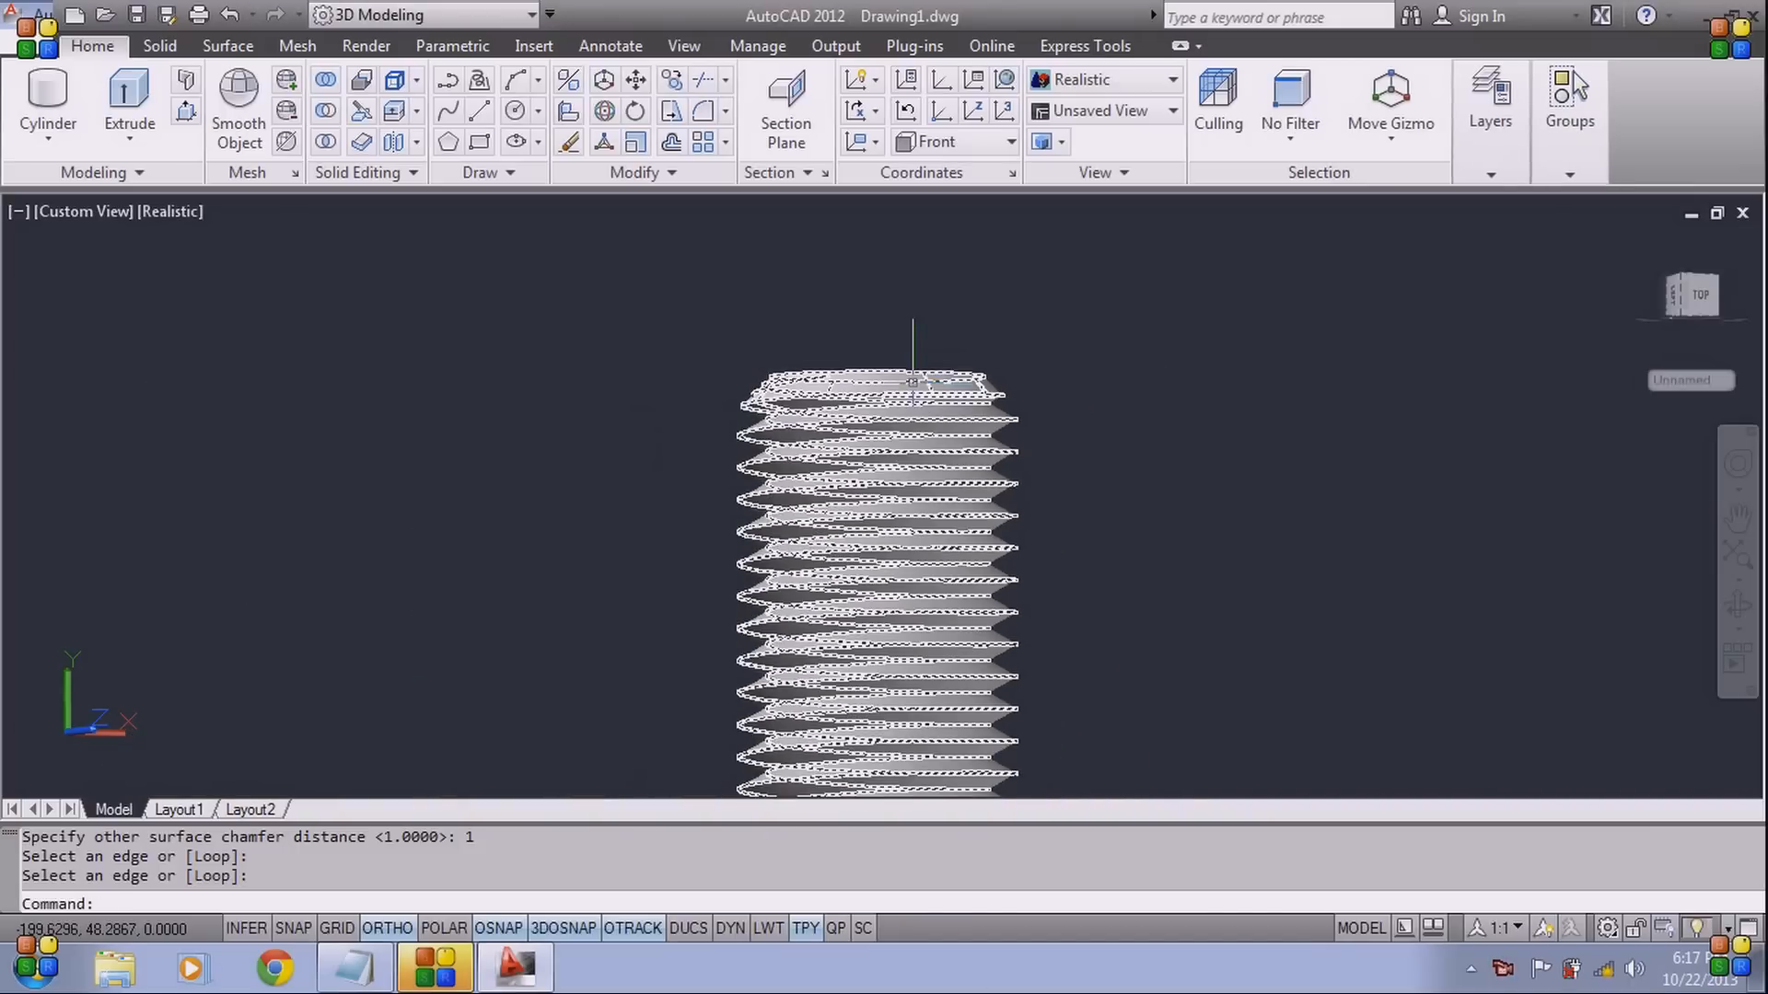
scroll(912, 382, "down", 3)
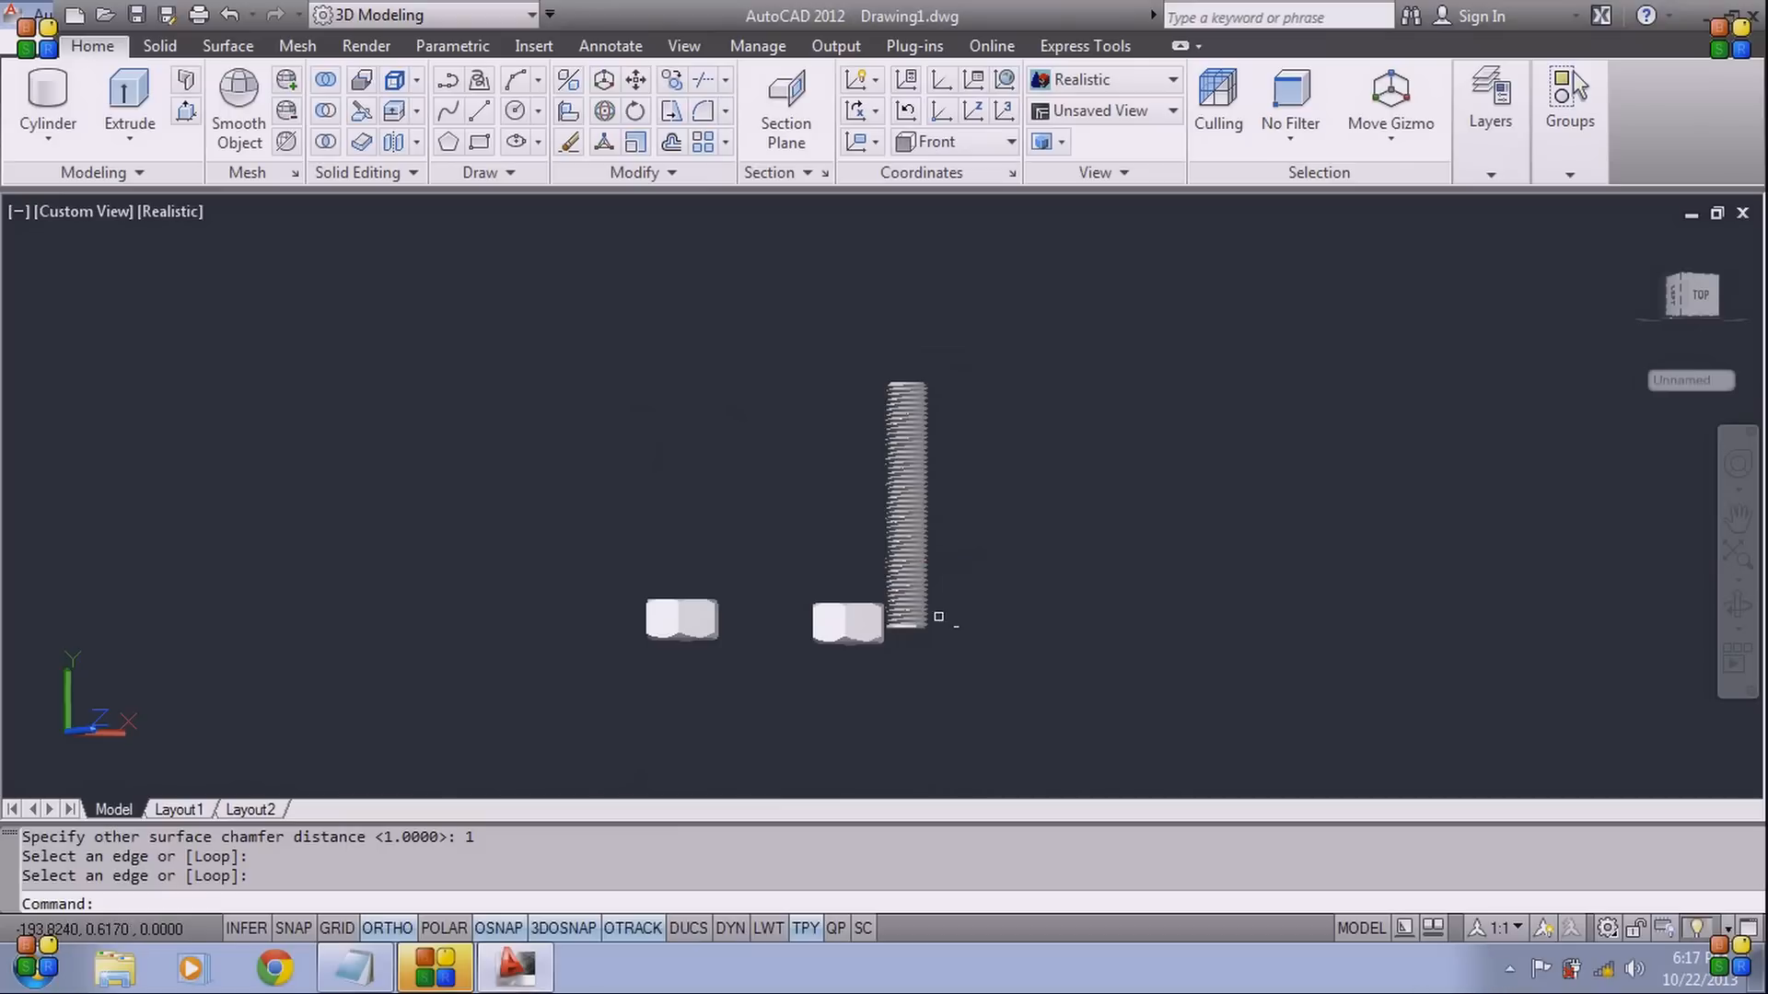
scroll(907, 626, "up", 5)
scroll(902, 631, "up", 5)
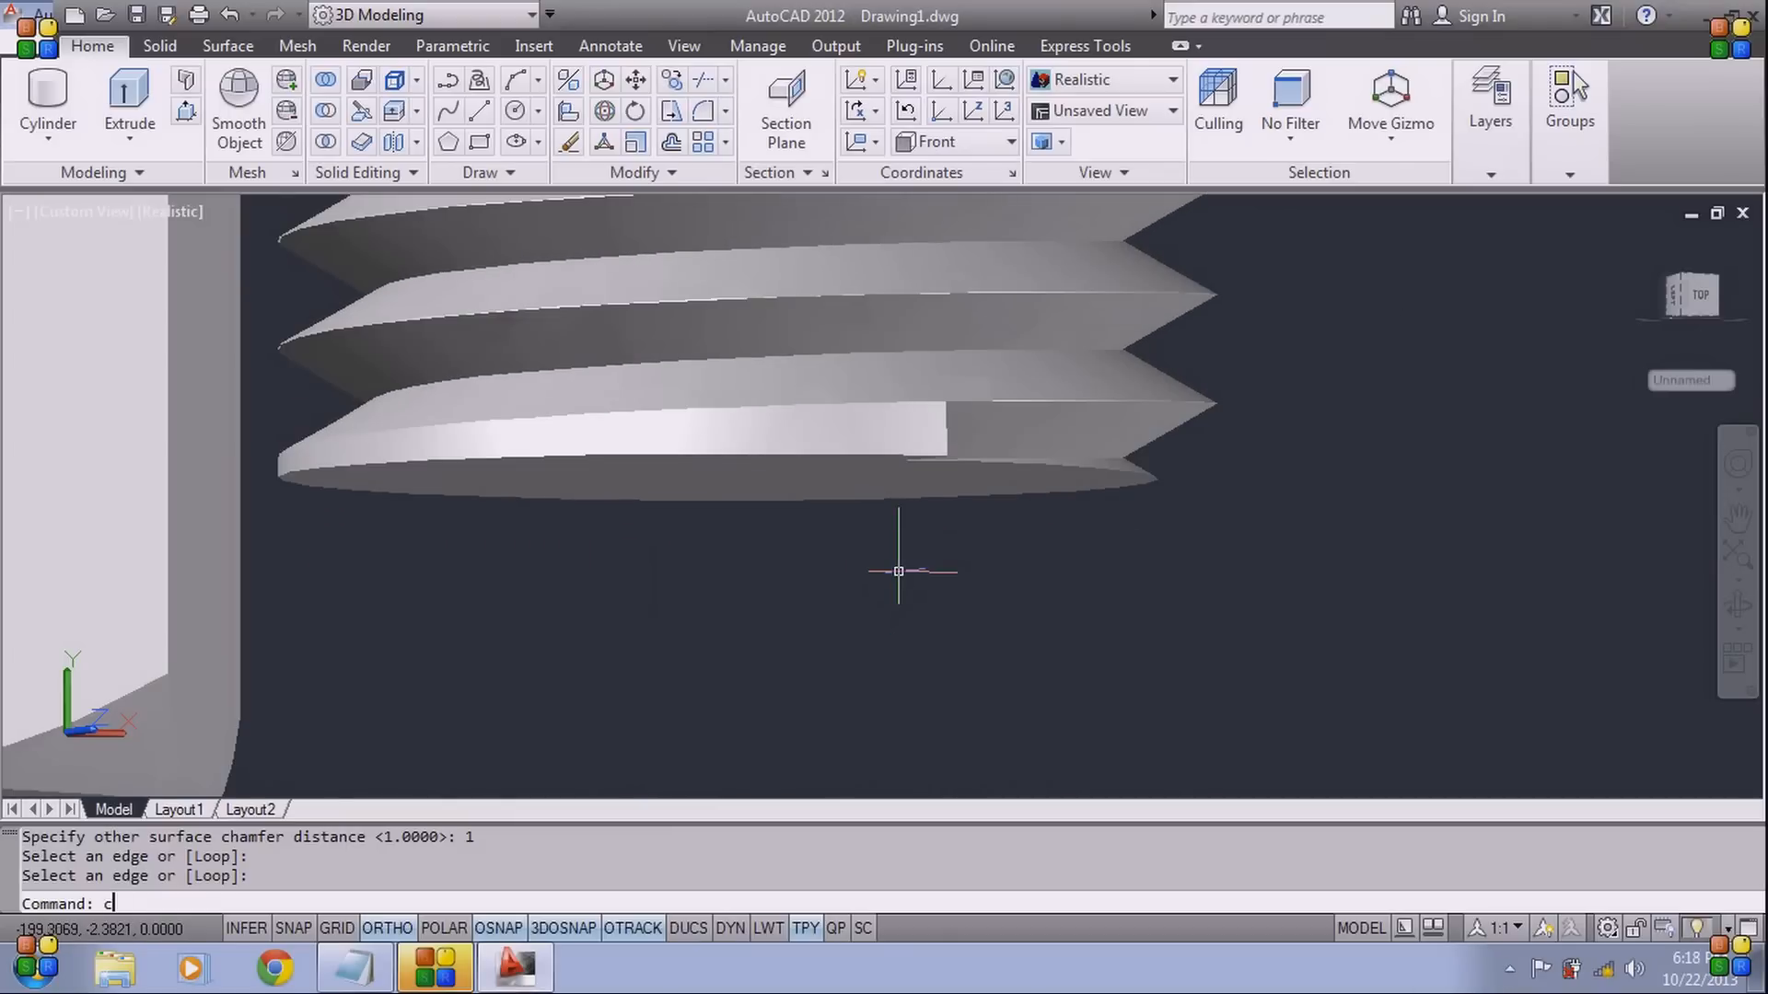
key("Return")
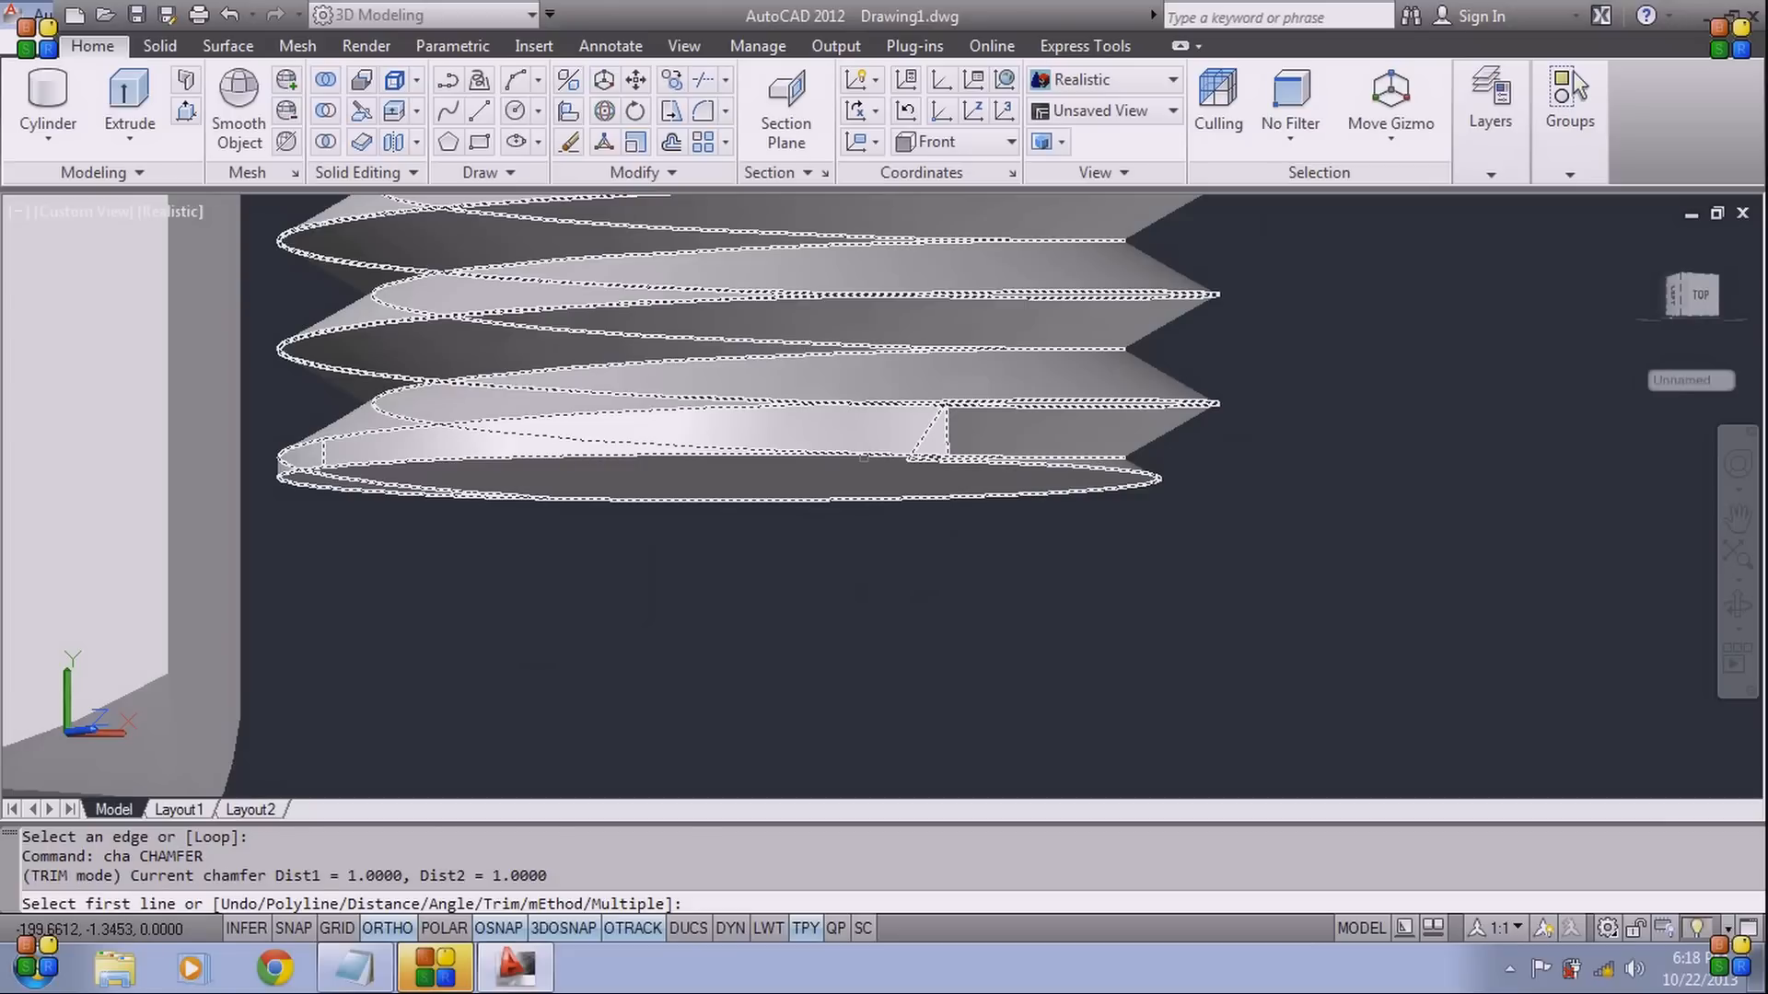
left_click(864, 458)
key("Return")
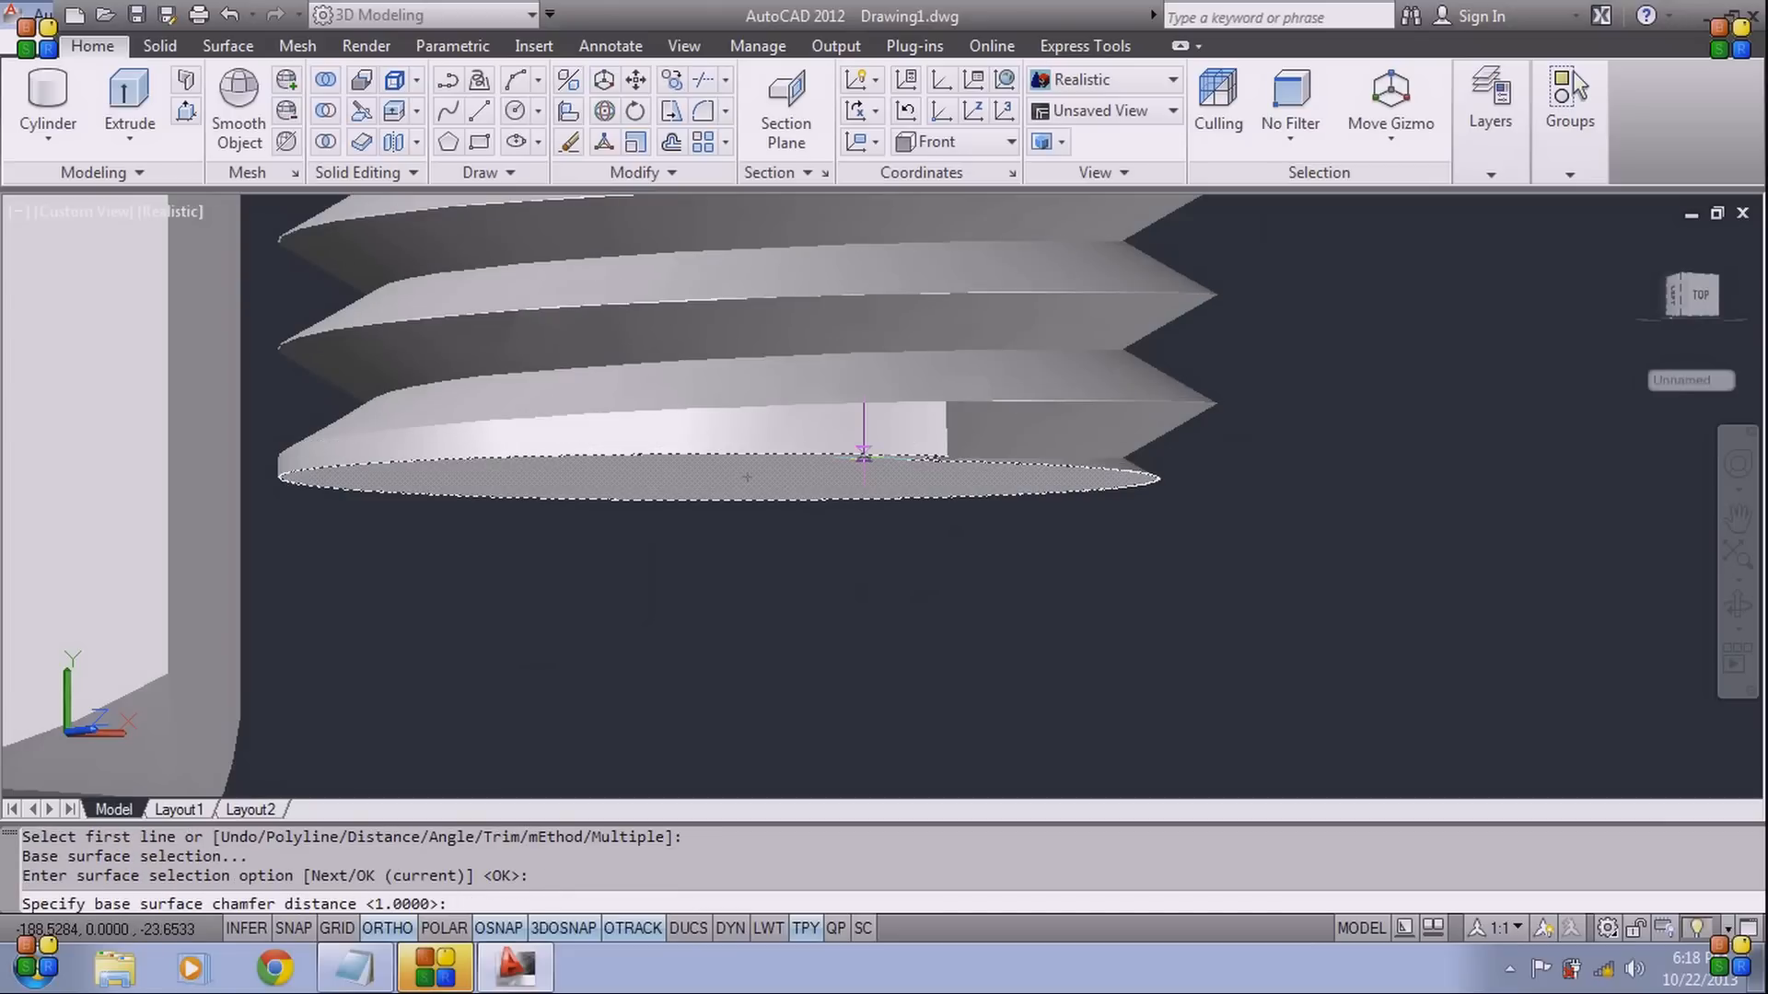
type("1")
key("Return")
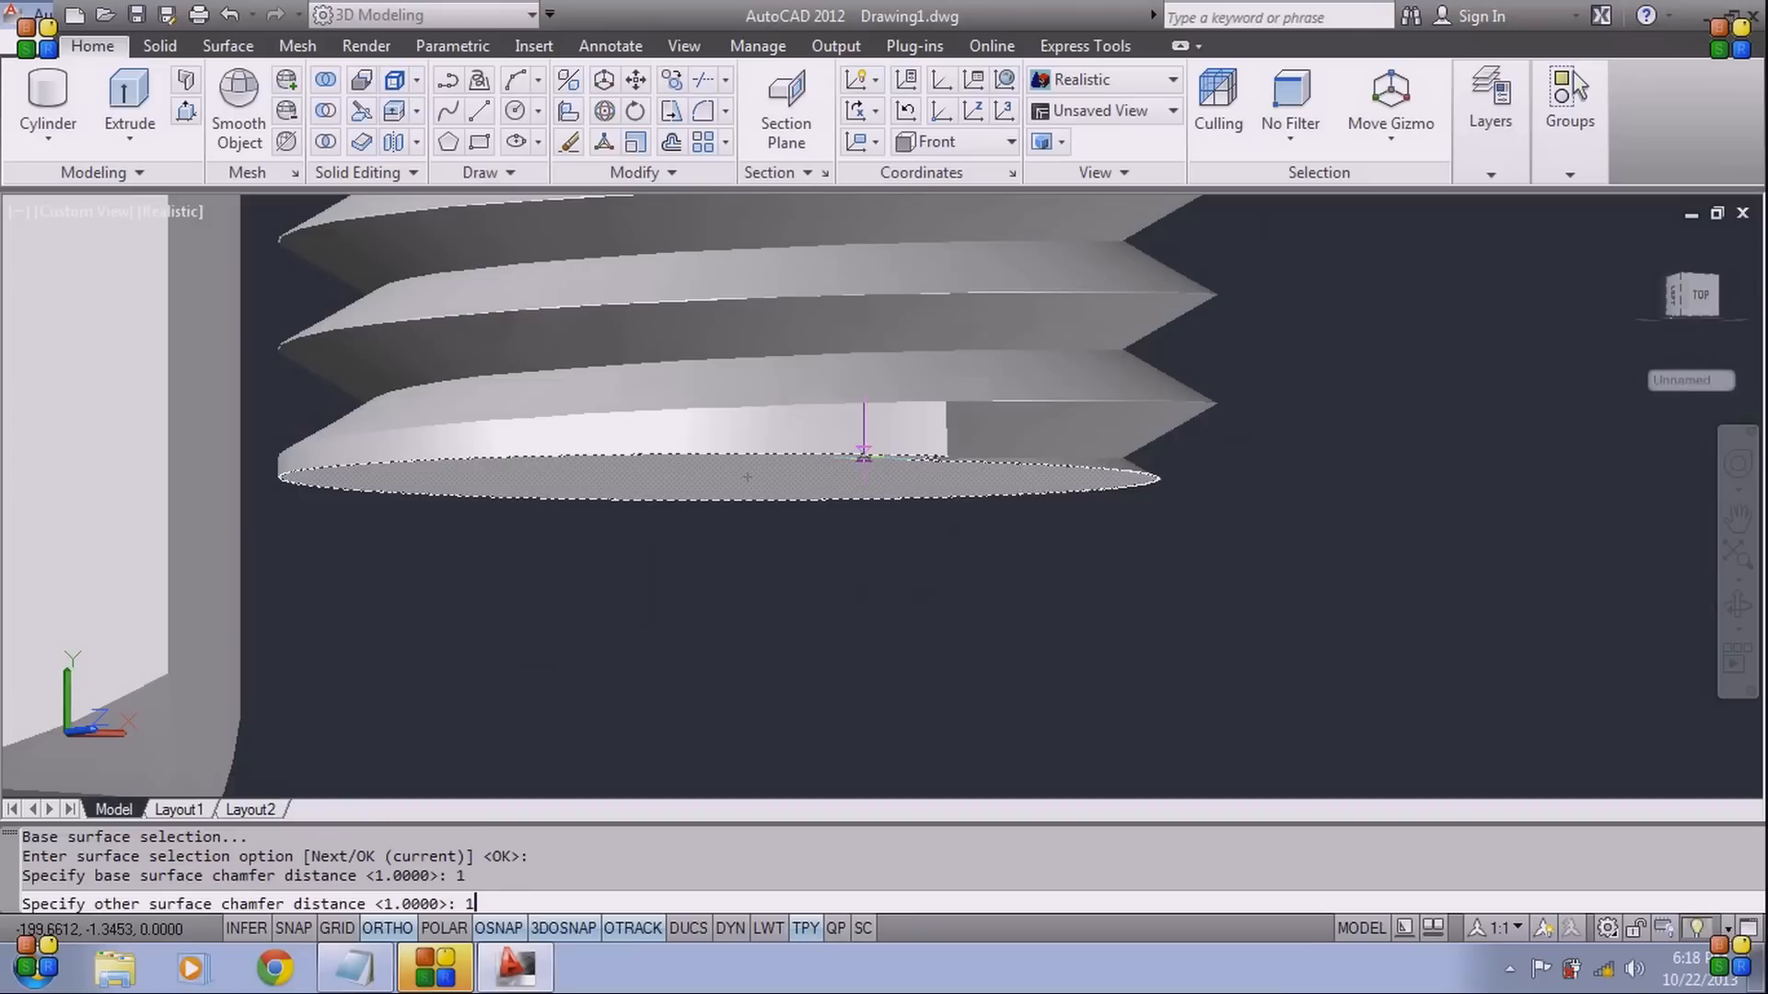
type("1")
key("Return")
left_click(863, 457)
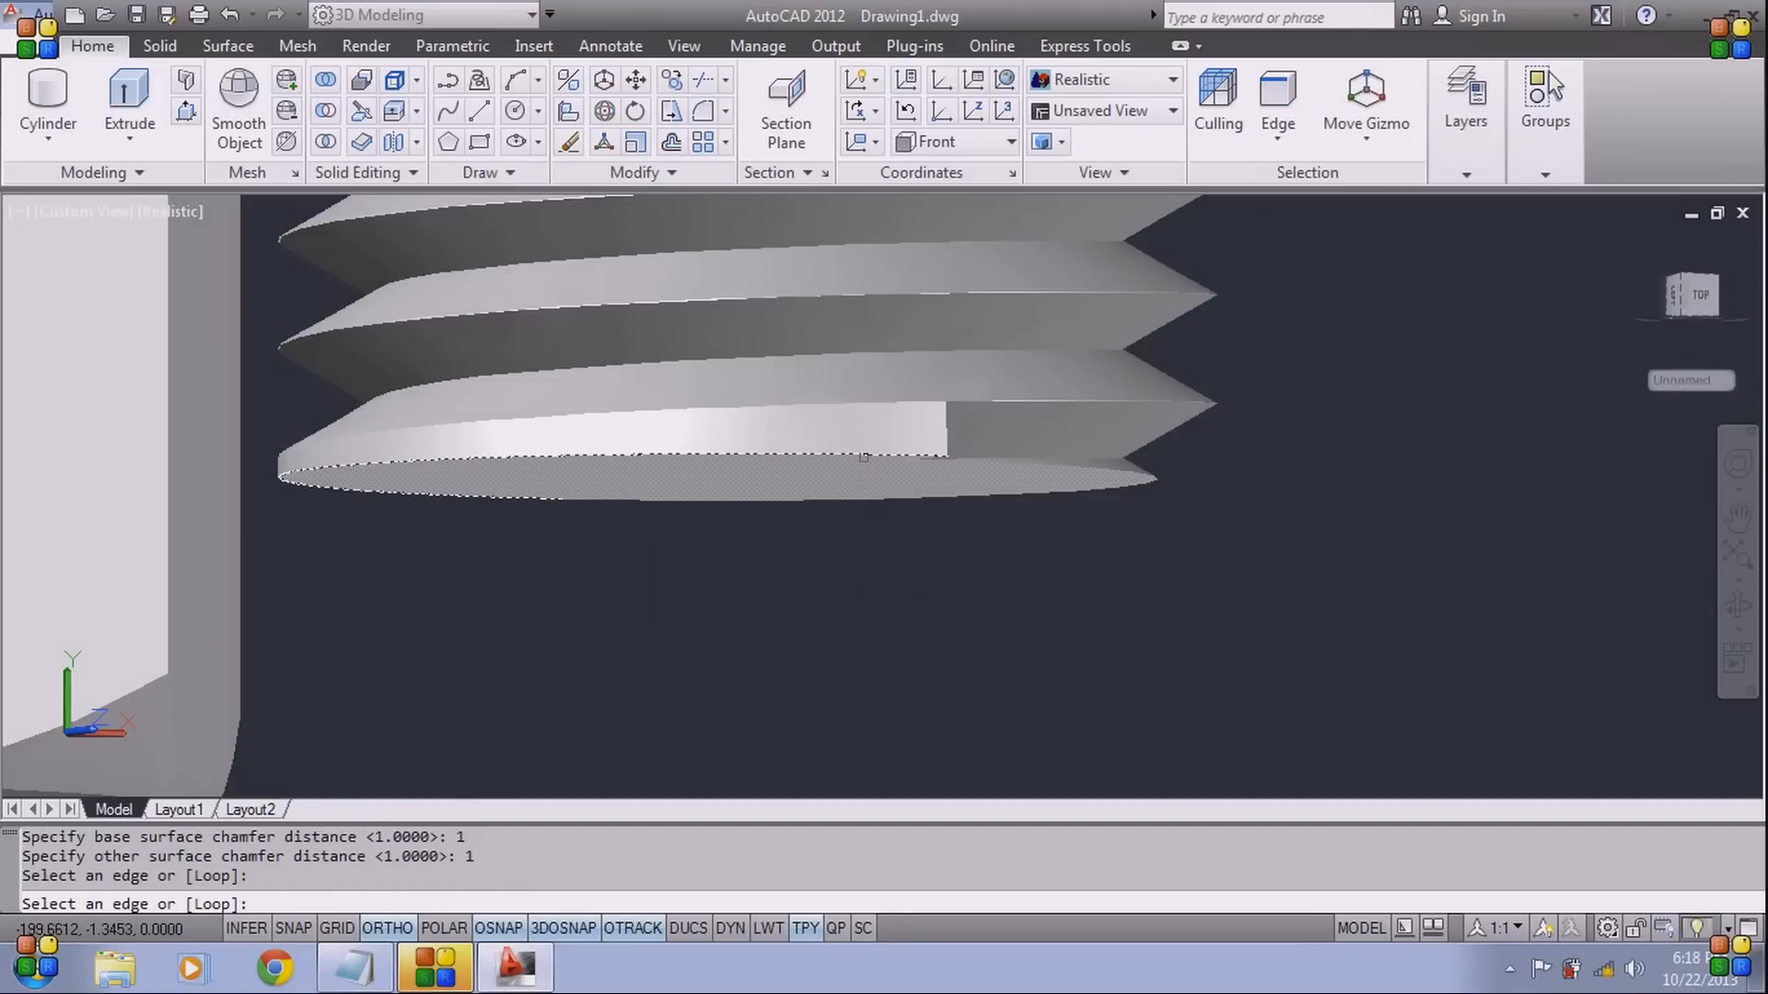
key("Return")
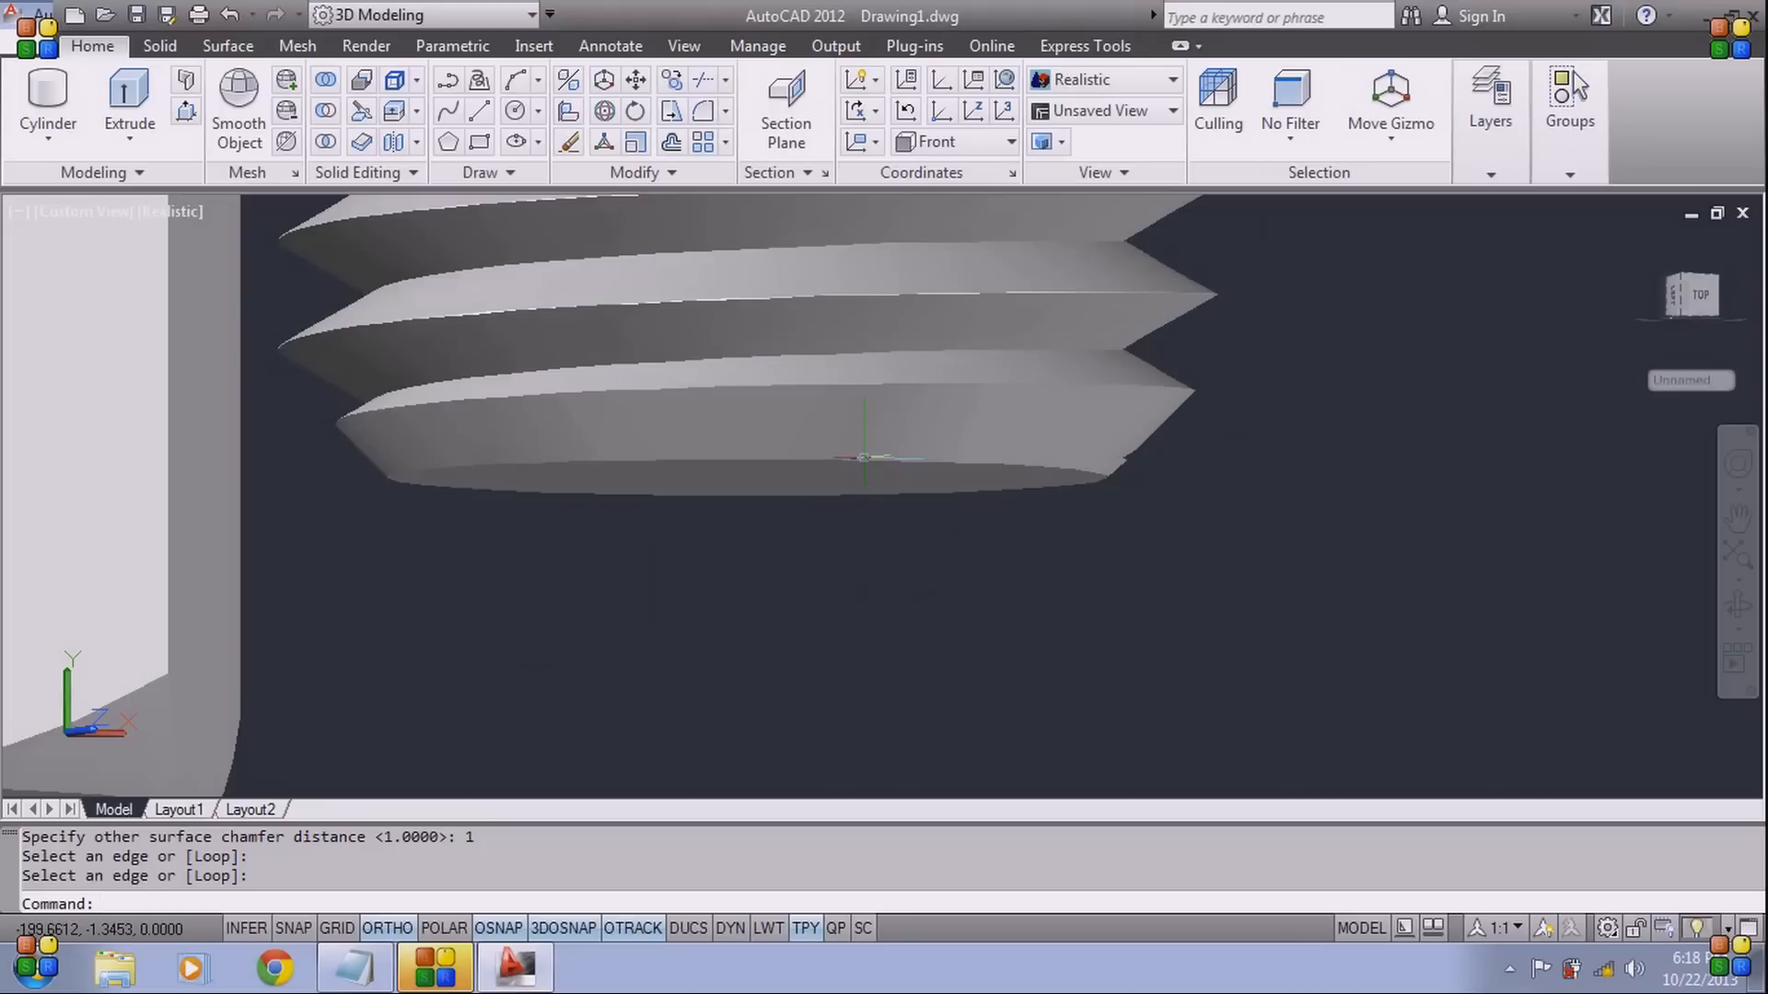
Bring the whole shank and both hexagonal solids into view and return to the home view orientation
scroll(884, 502, "down", 2)
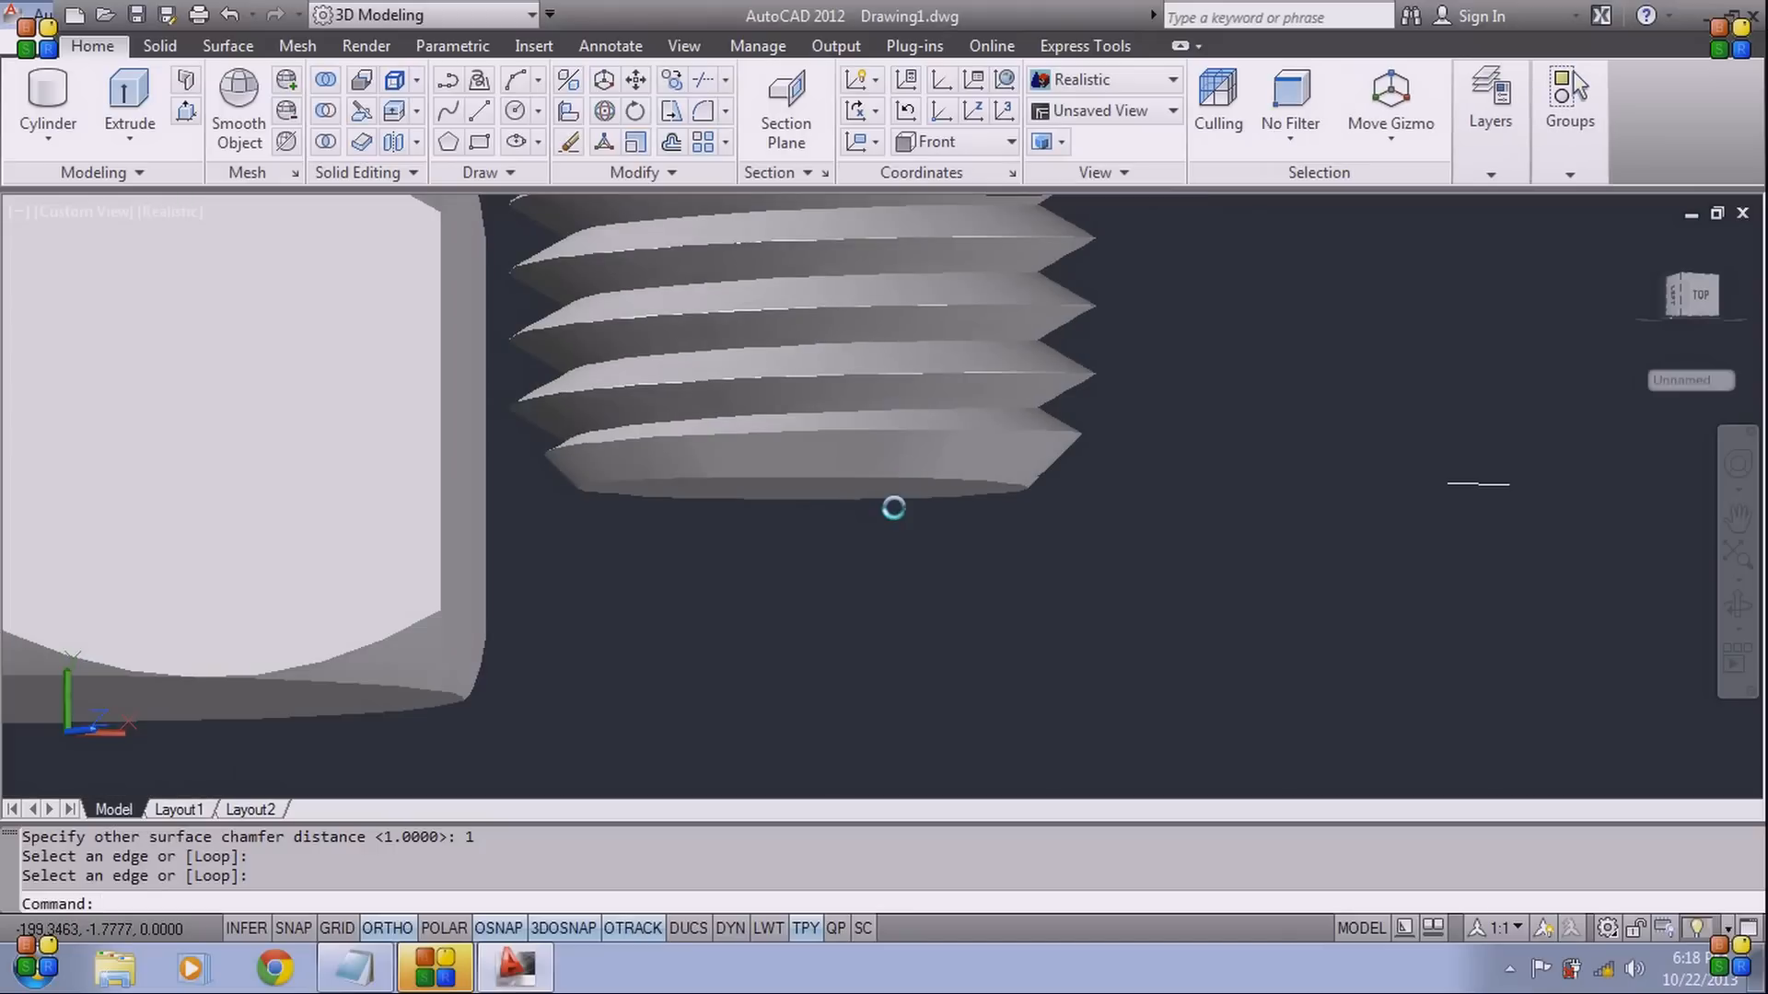
scroll(931, 501, "down", 3)
scroll(934, 498, "down", 5)
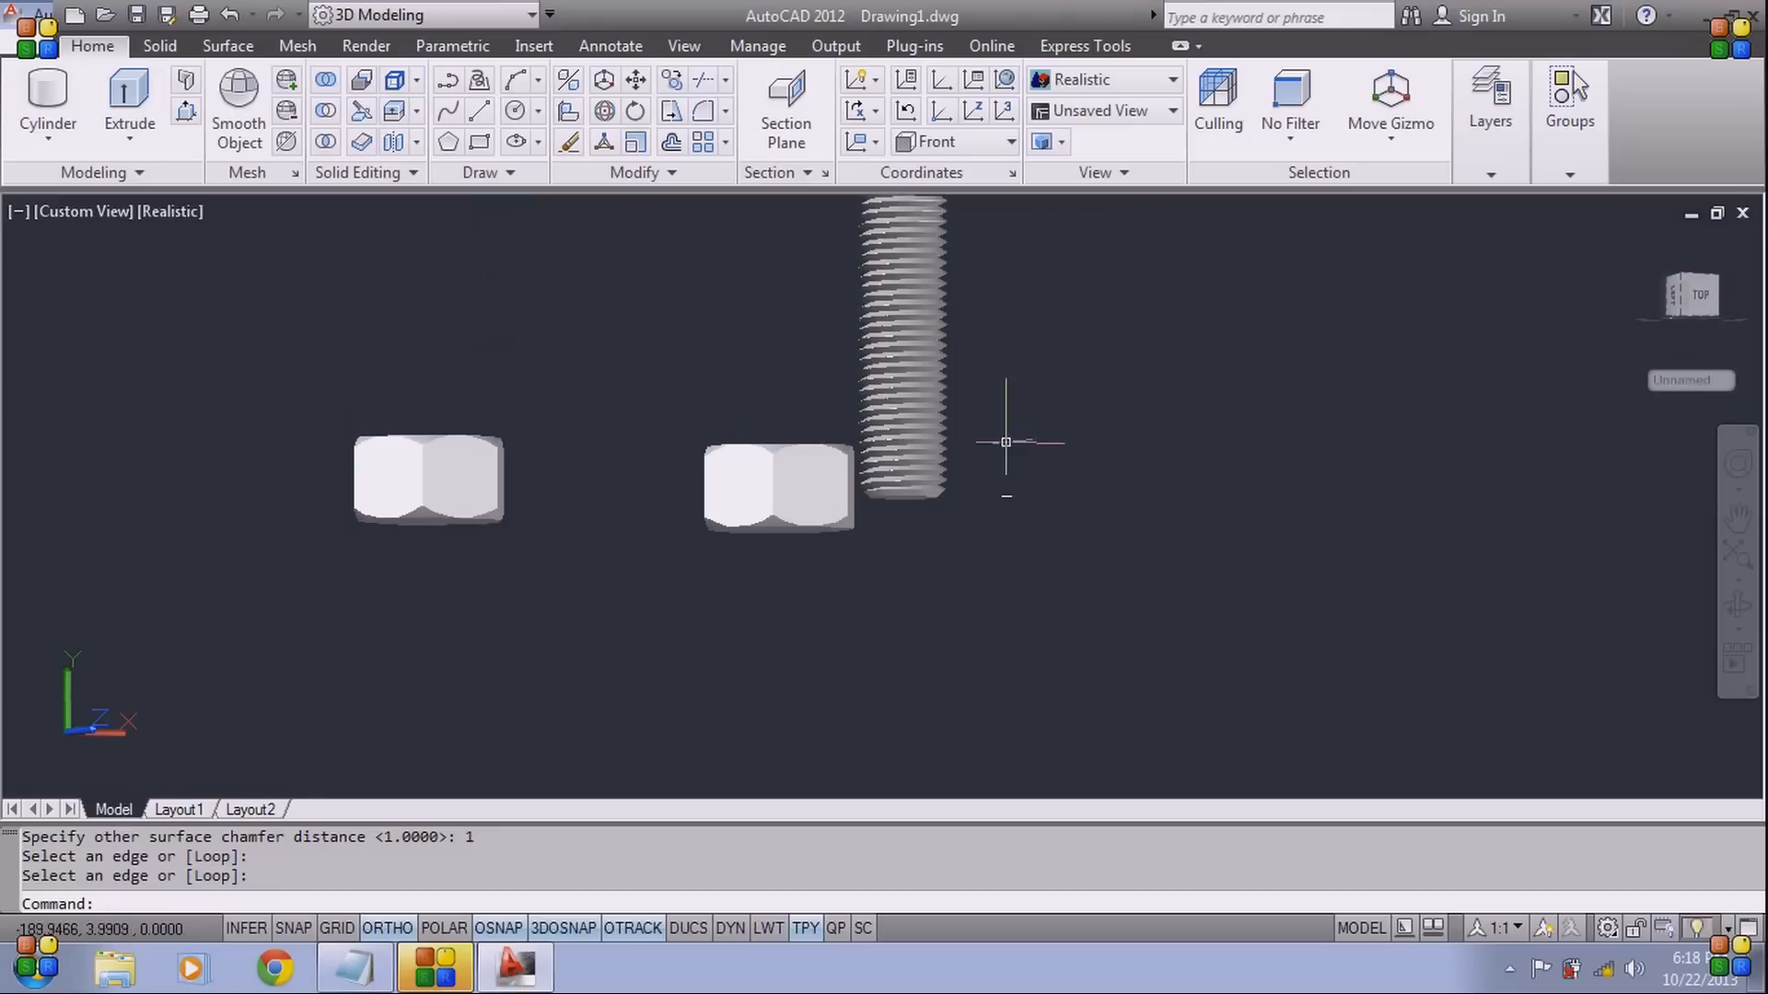
middle_click_drag(1009, 406, 1006, 527)
scroll(978, 439, "down", 2)
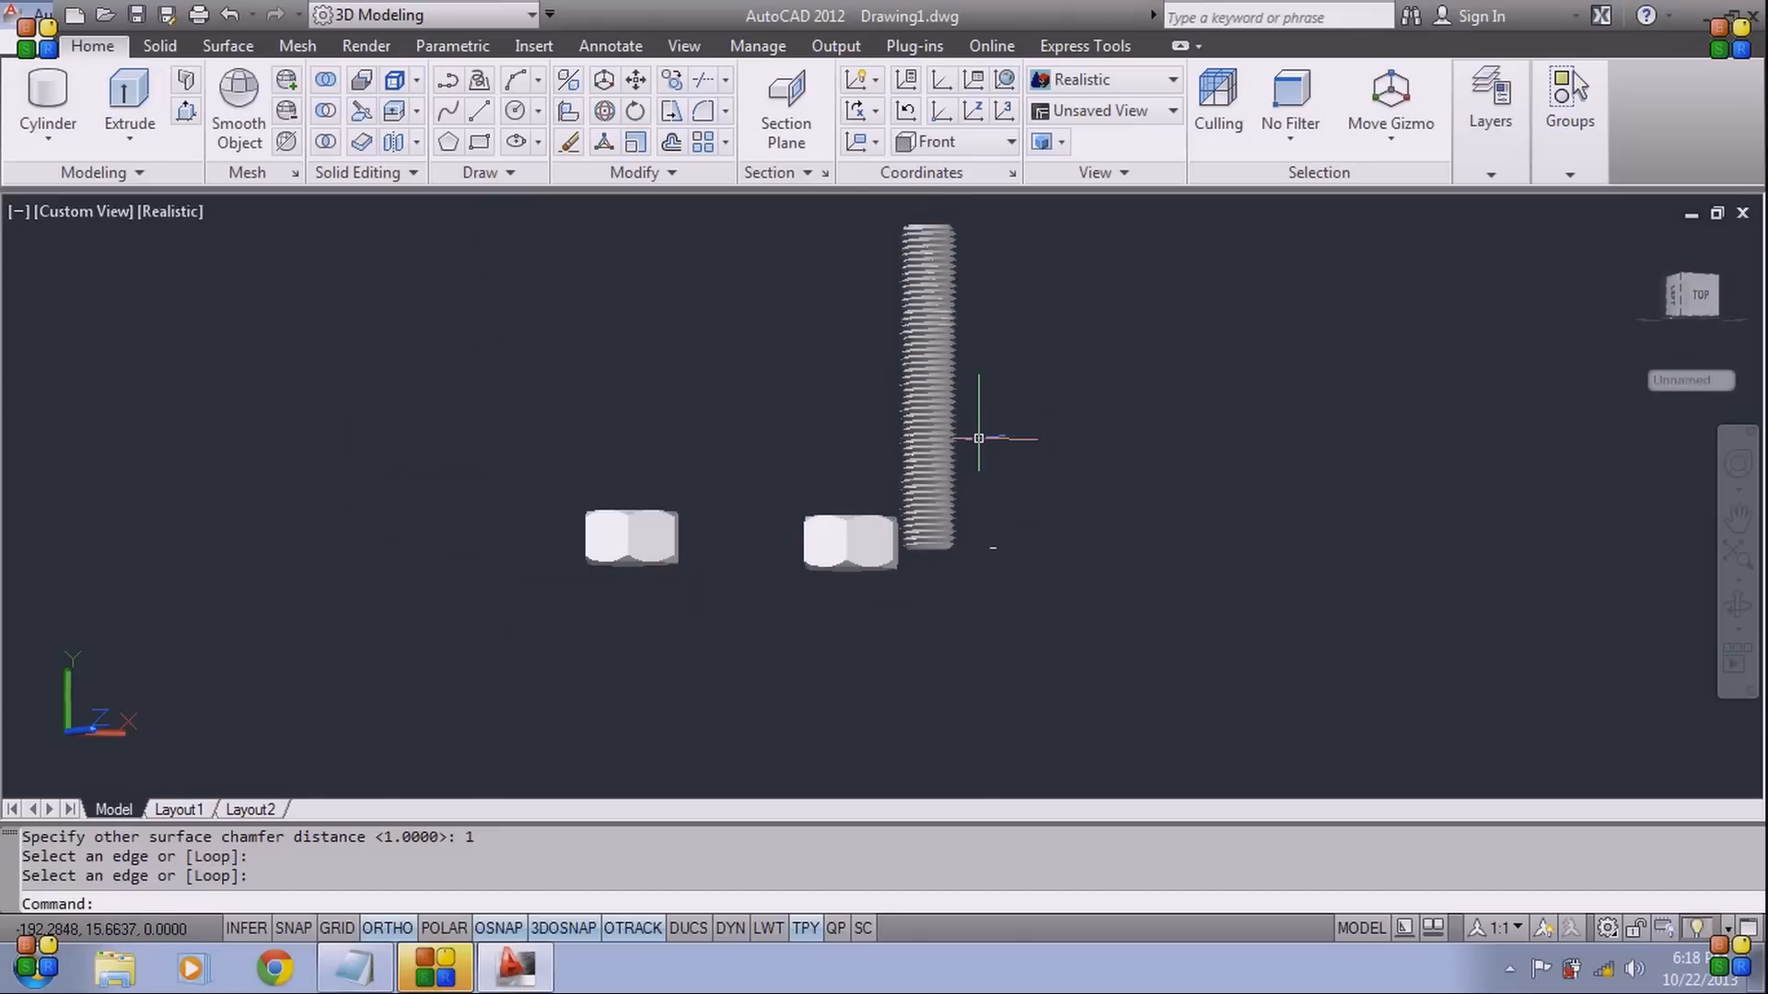
left_click(1637, 240)
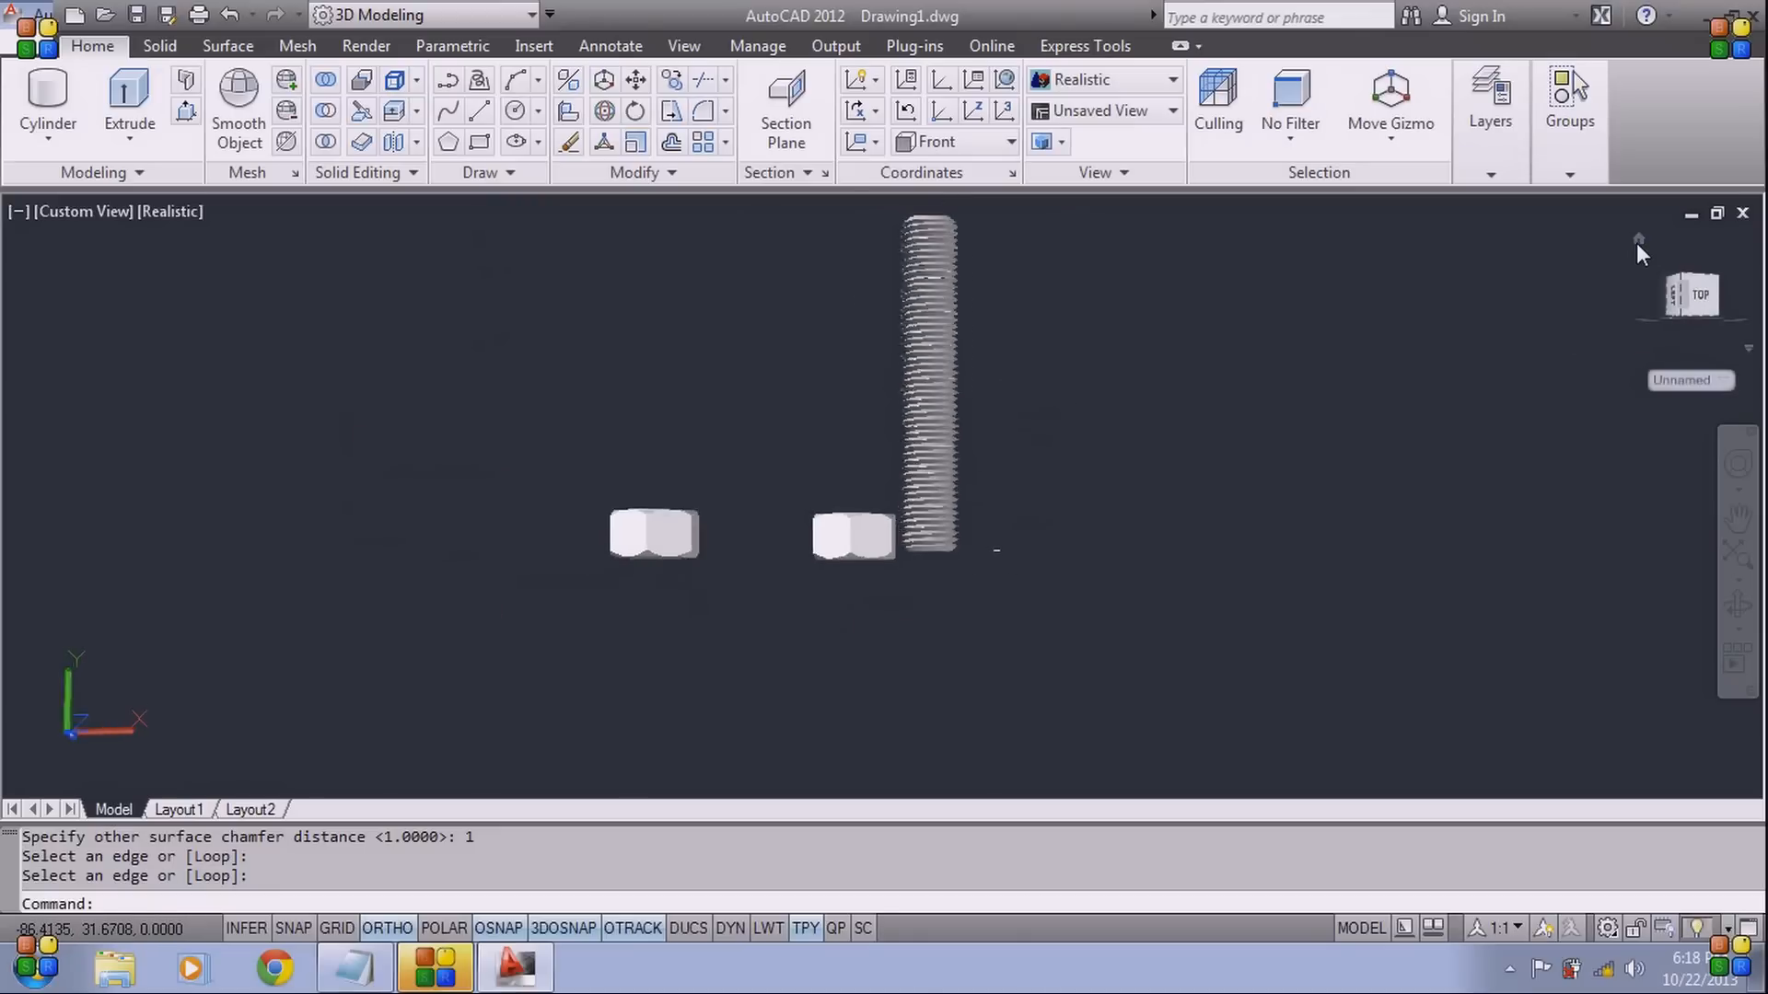
Switch the view of the shank and hexagonal solids from perspective to parallel projection
right_click(1637, 241)
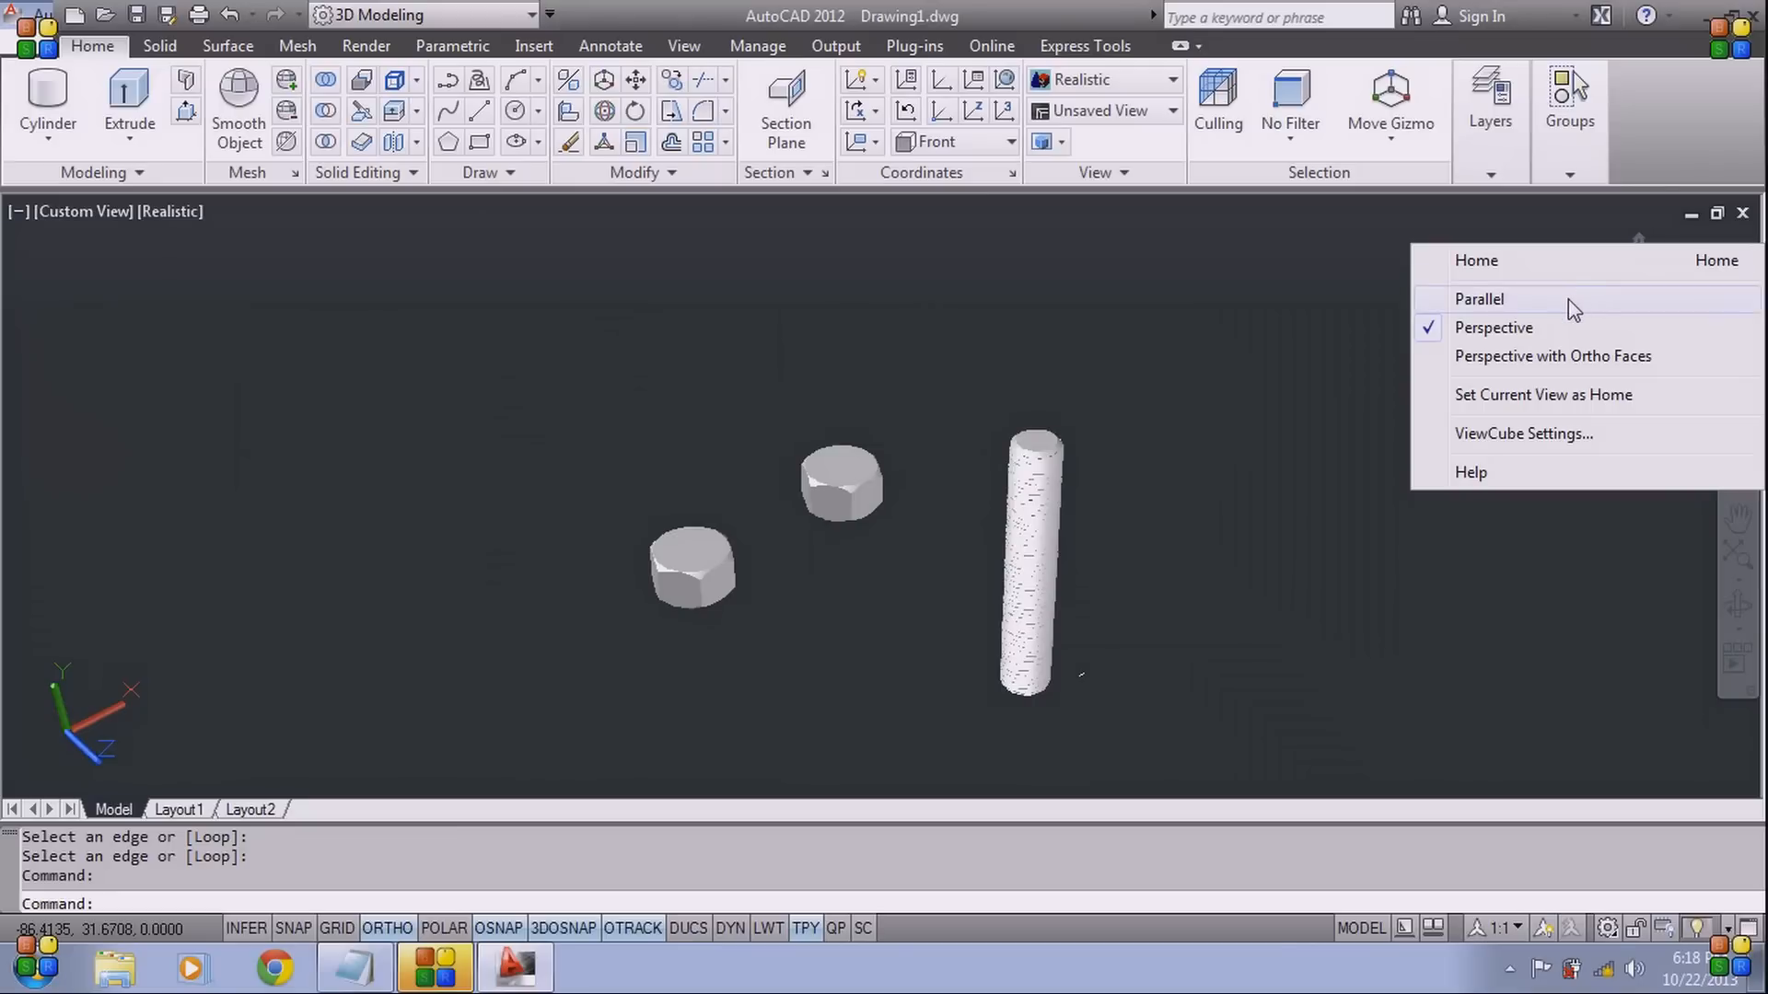
left_click(1567, 298)
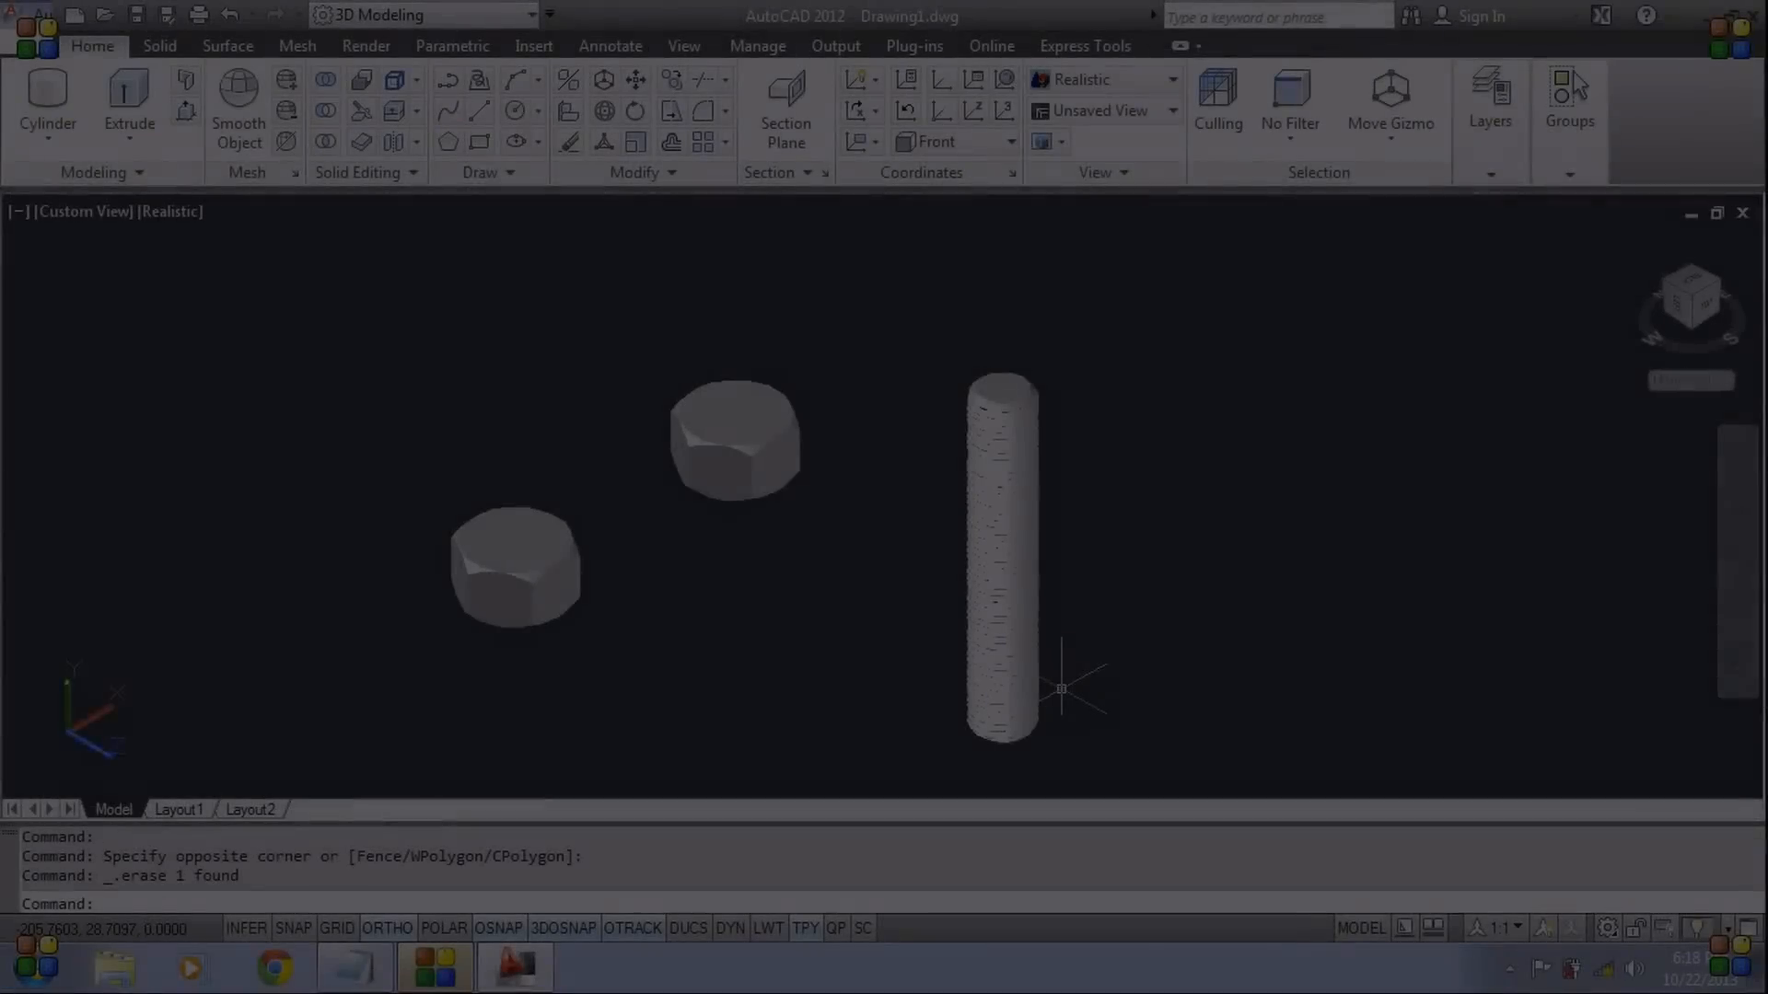
scroll(734, 427, "up", 3)
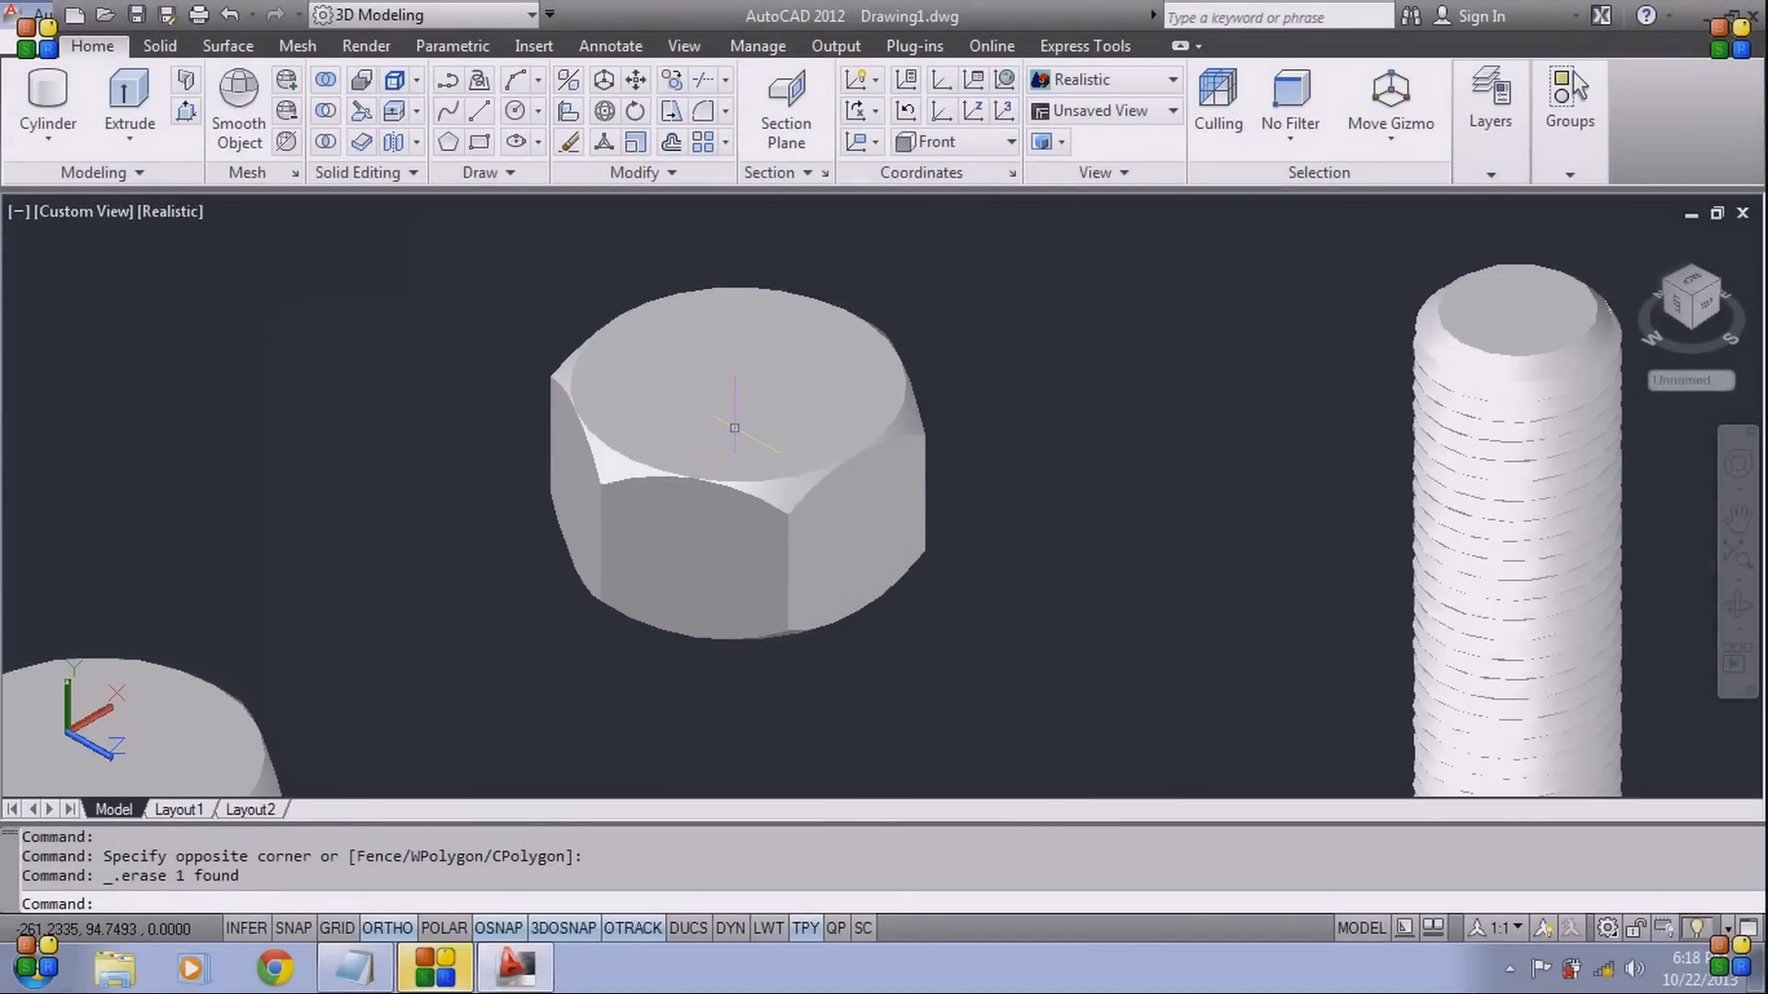
left_click(734, 427)
middle_click_drag(836, 430, 523, 434)
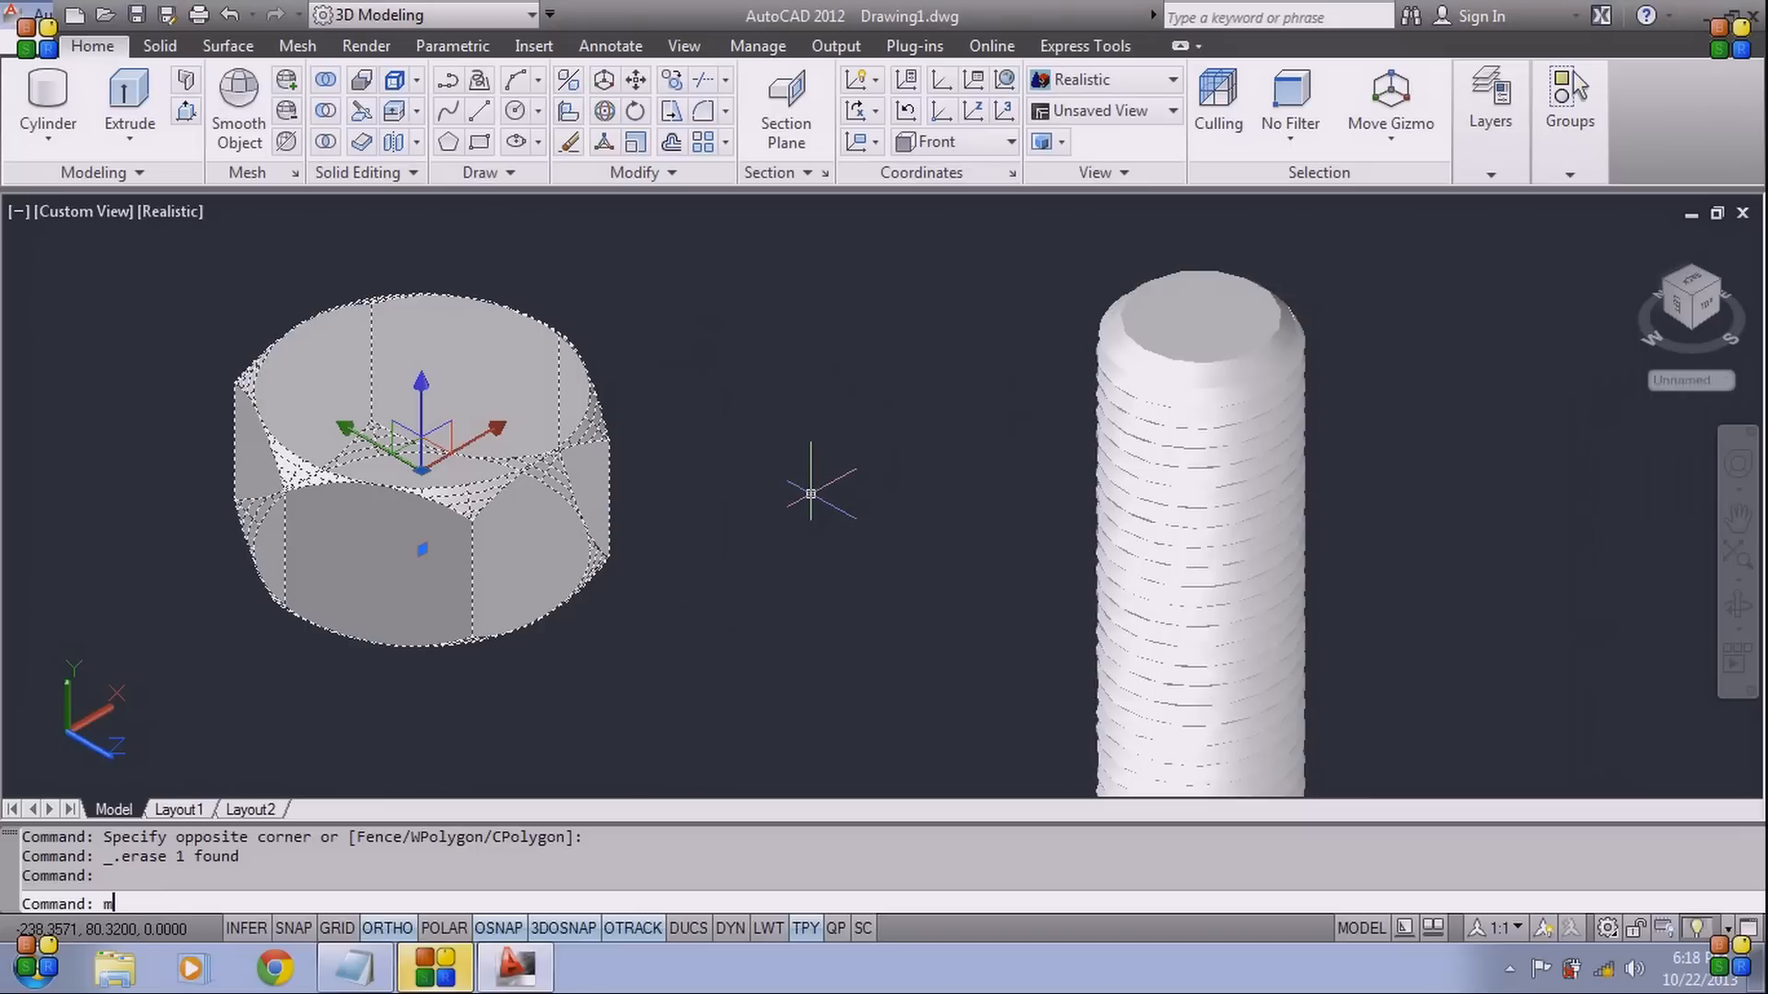
key("Return")
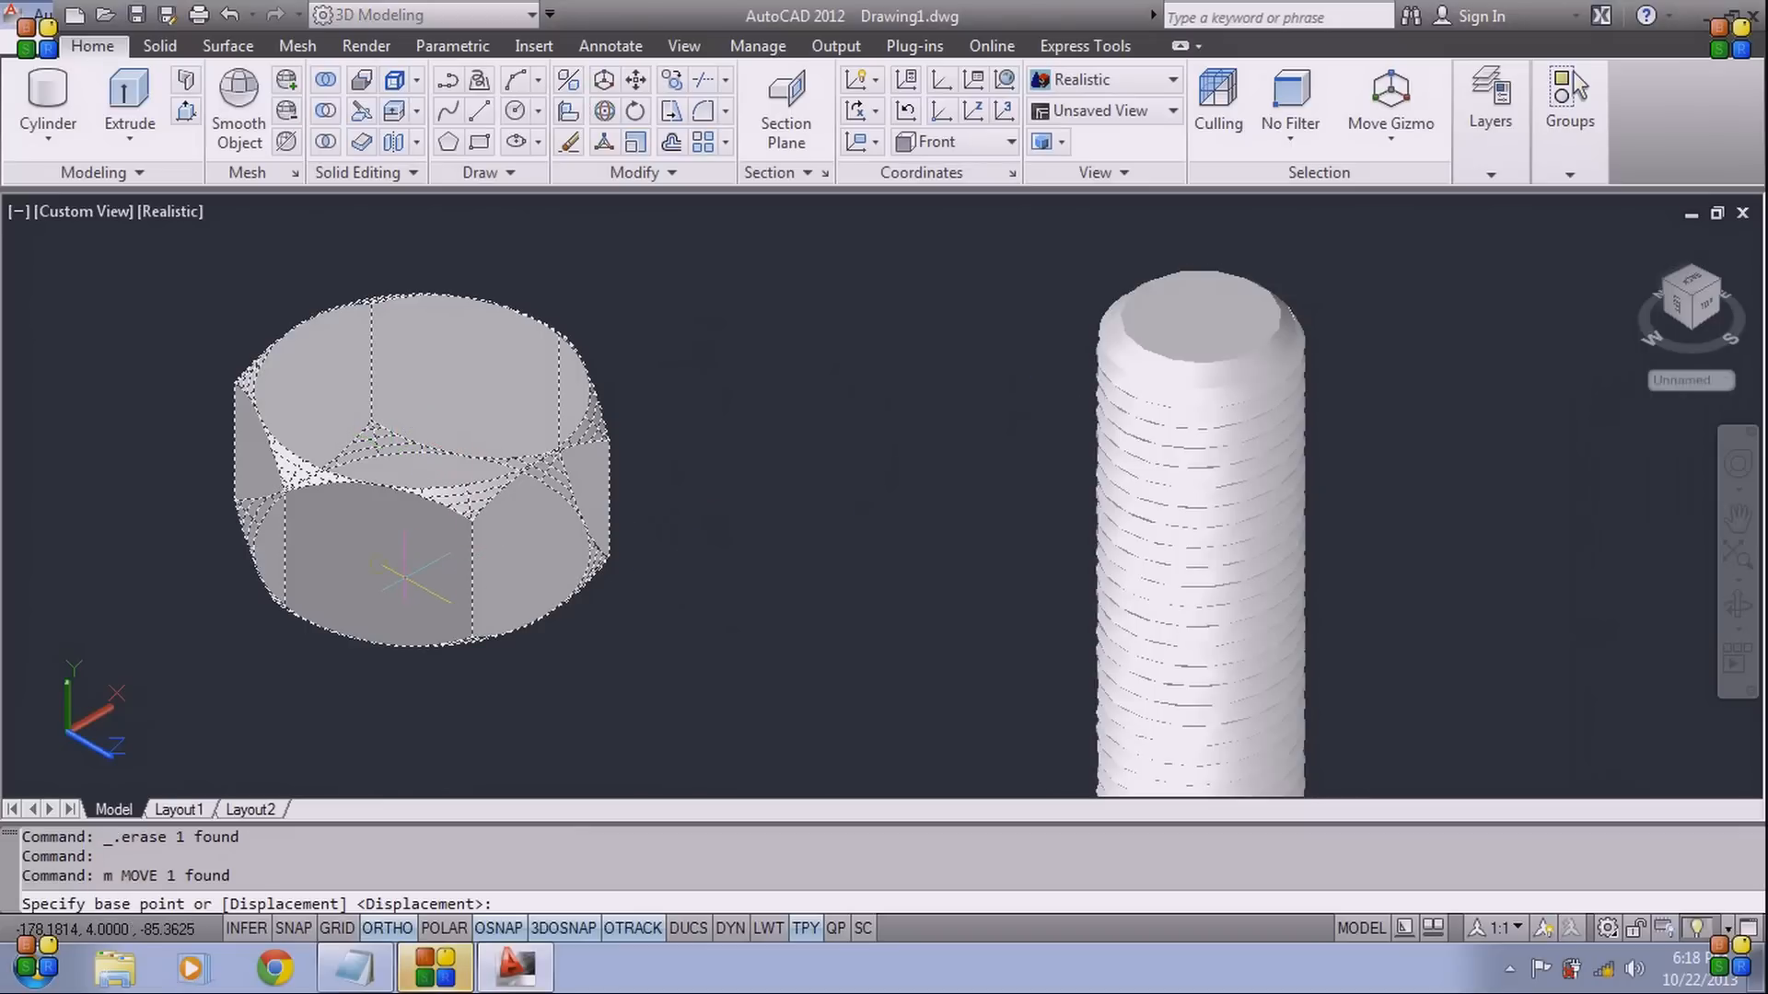
key("Escape")
key("Escape")
key("Escape")
Set the user coordinate system to the Top orientation so its Z axis points along the shank
type("U")
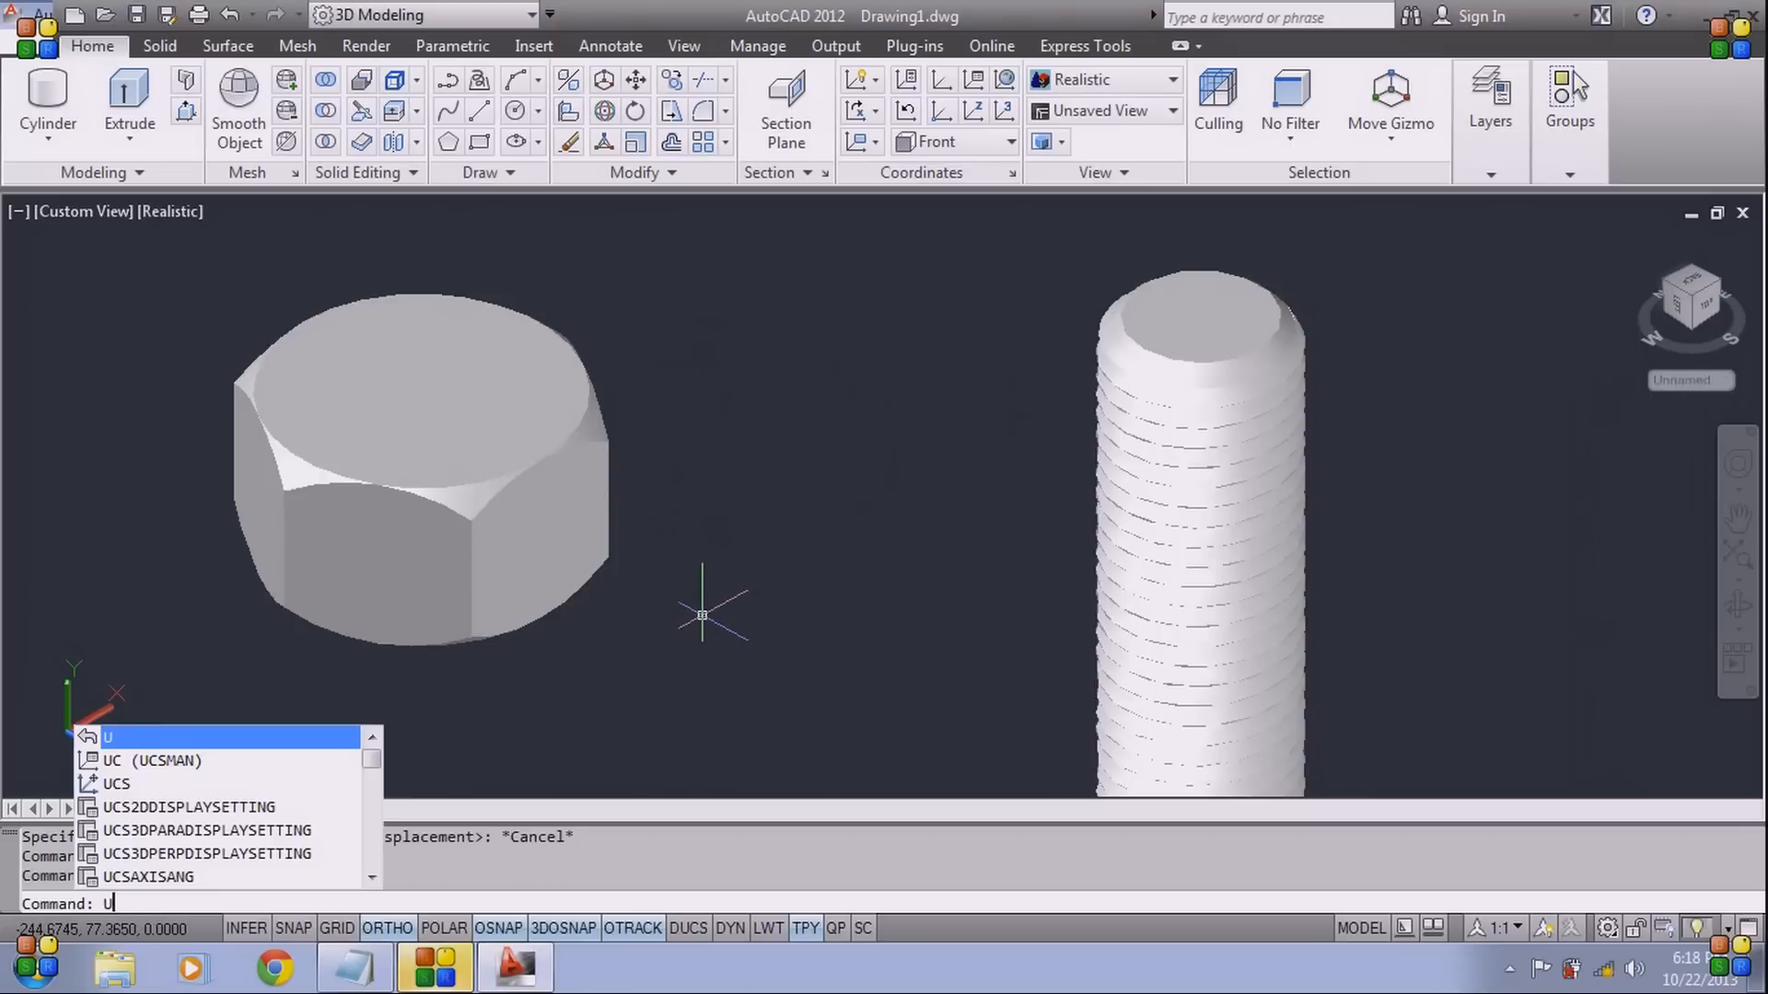
type("cs")
key("Return")
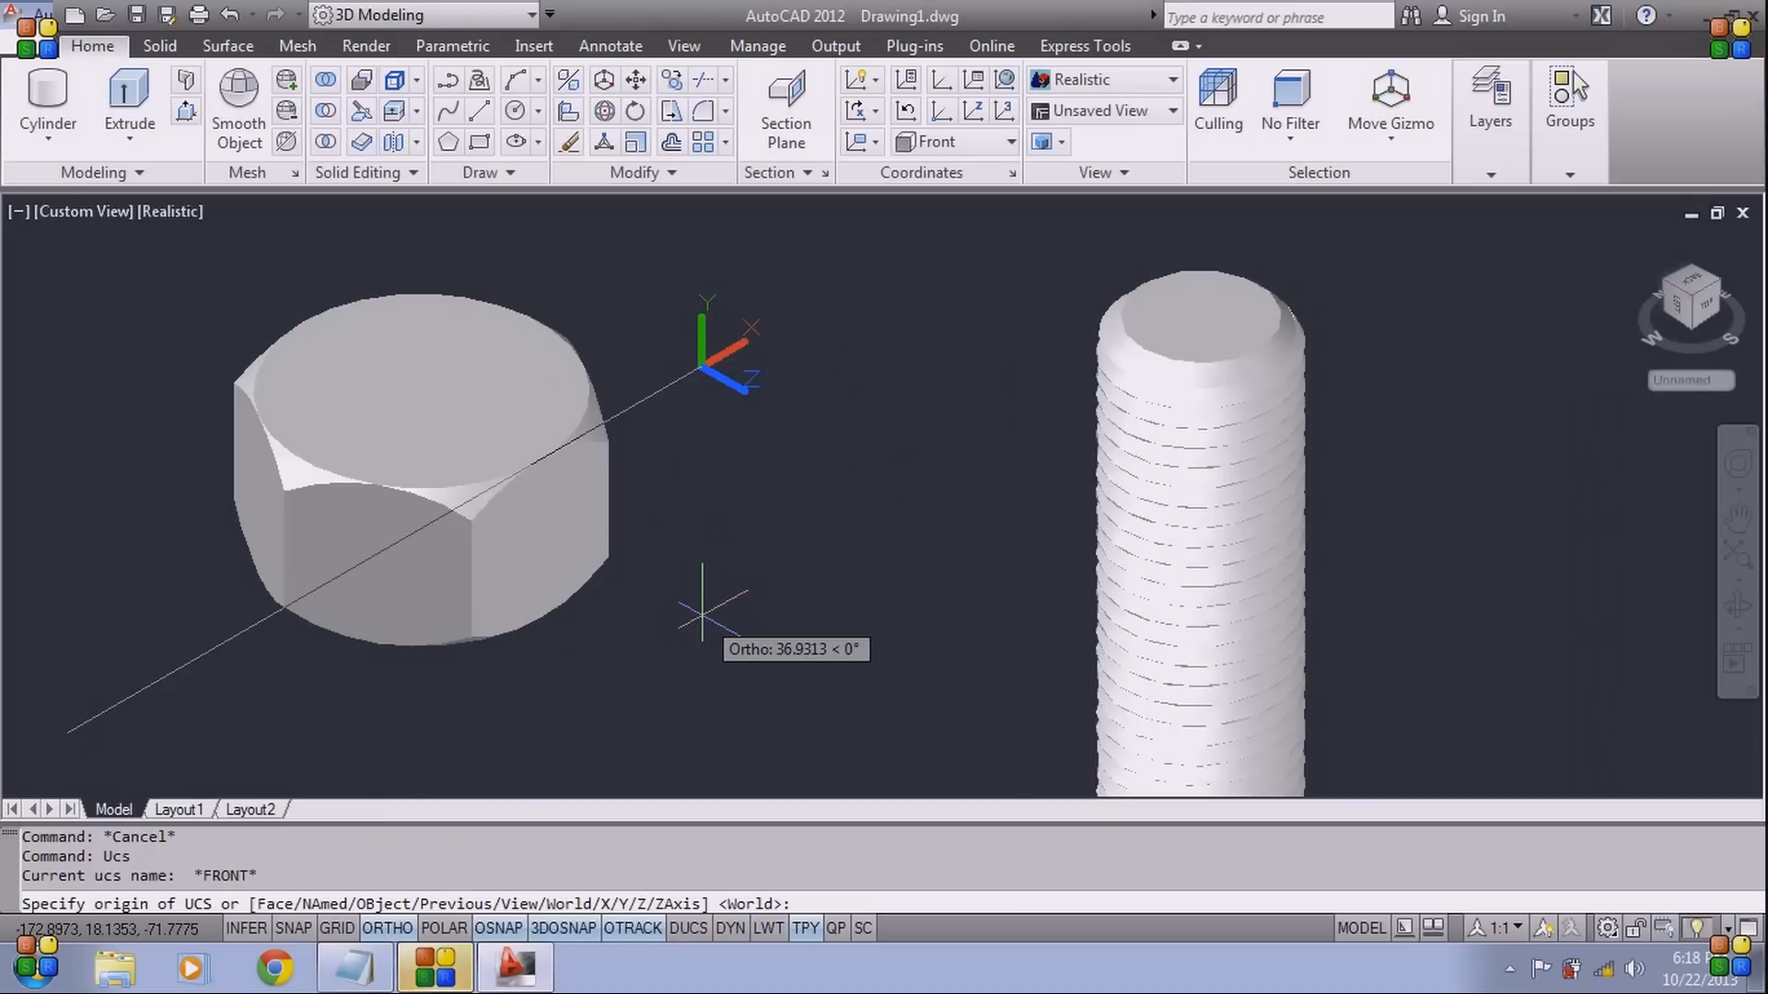
type("t")
key("Return")
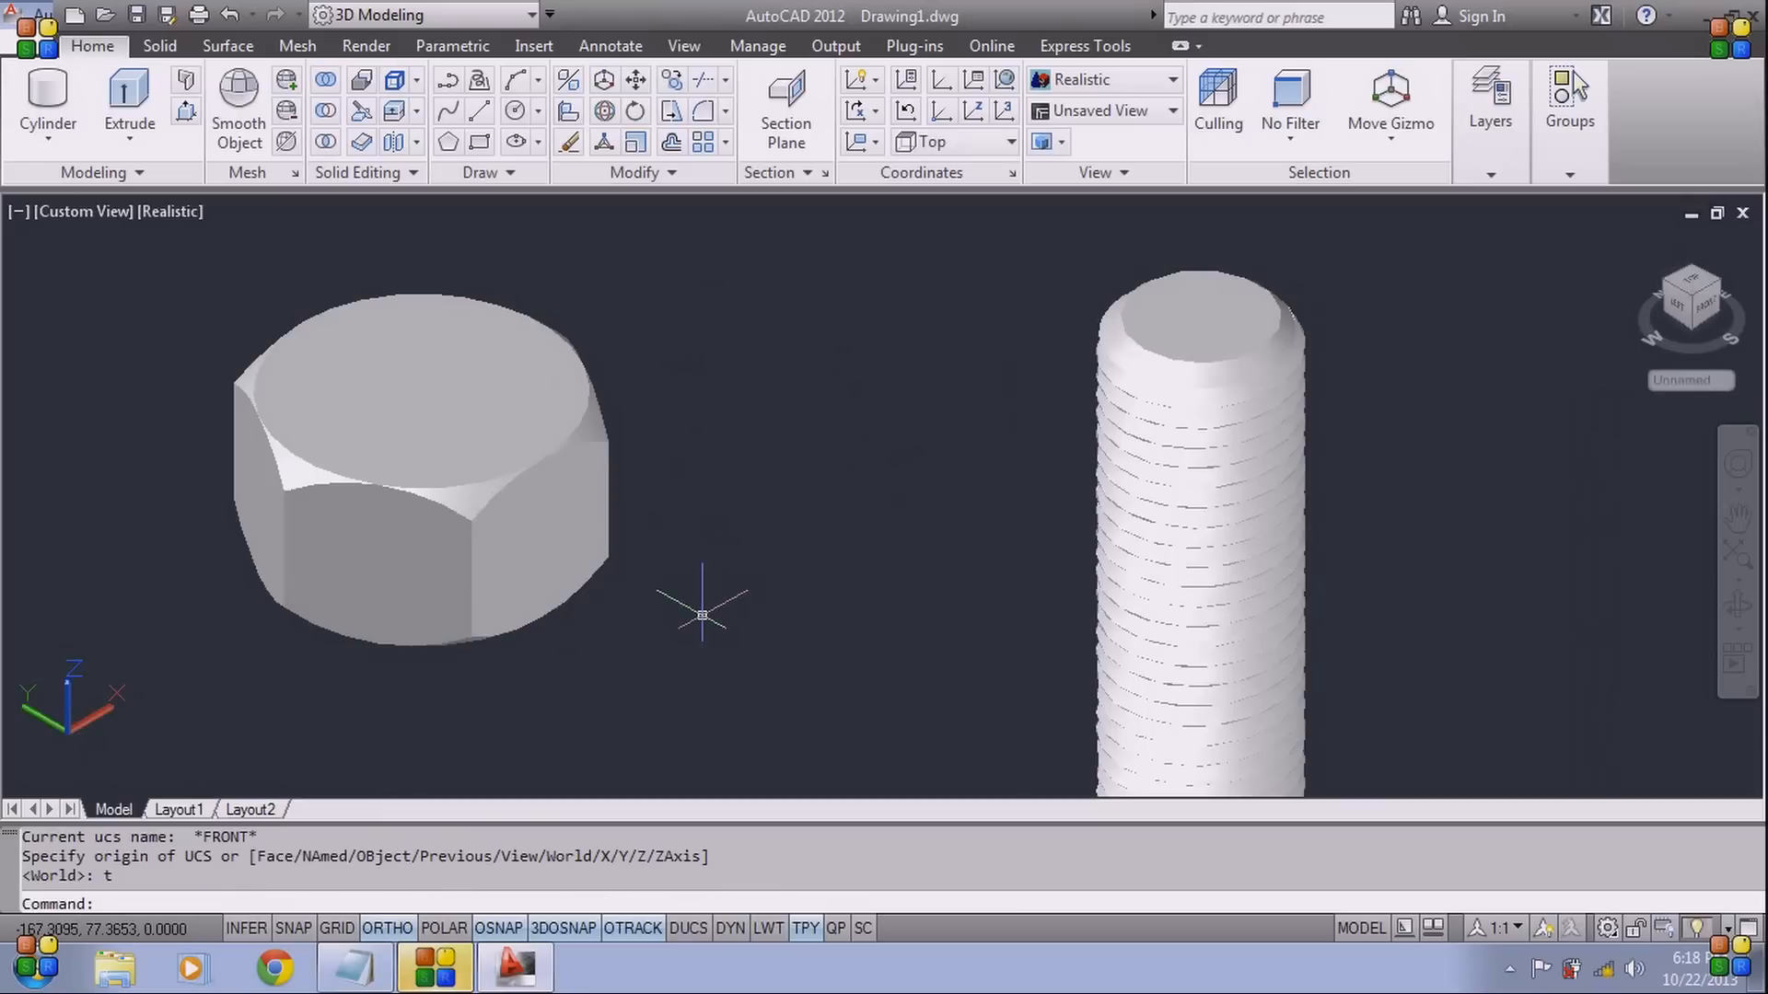
Move the nearer hexagonal solid by its bottom-face centre onto the centre of the shank's top face, using the Face subobject filter
left_click(690, 624)
left_click(440, 406)
type("m")
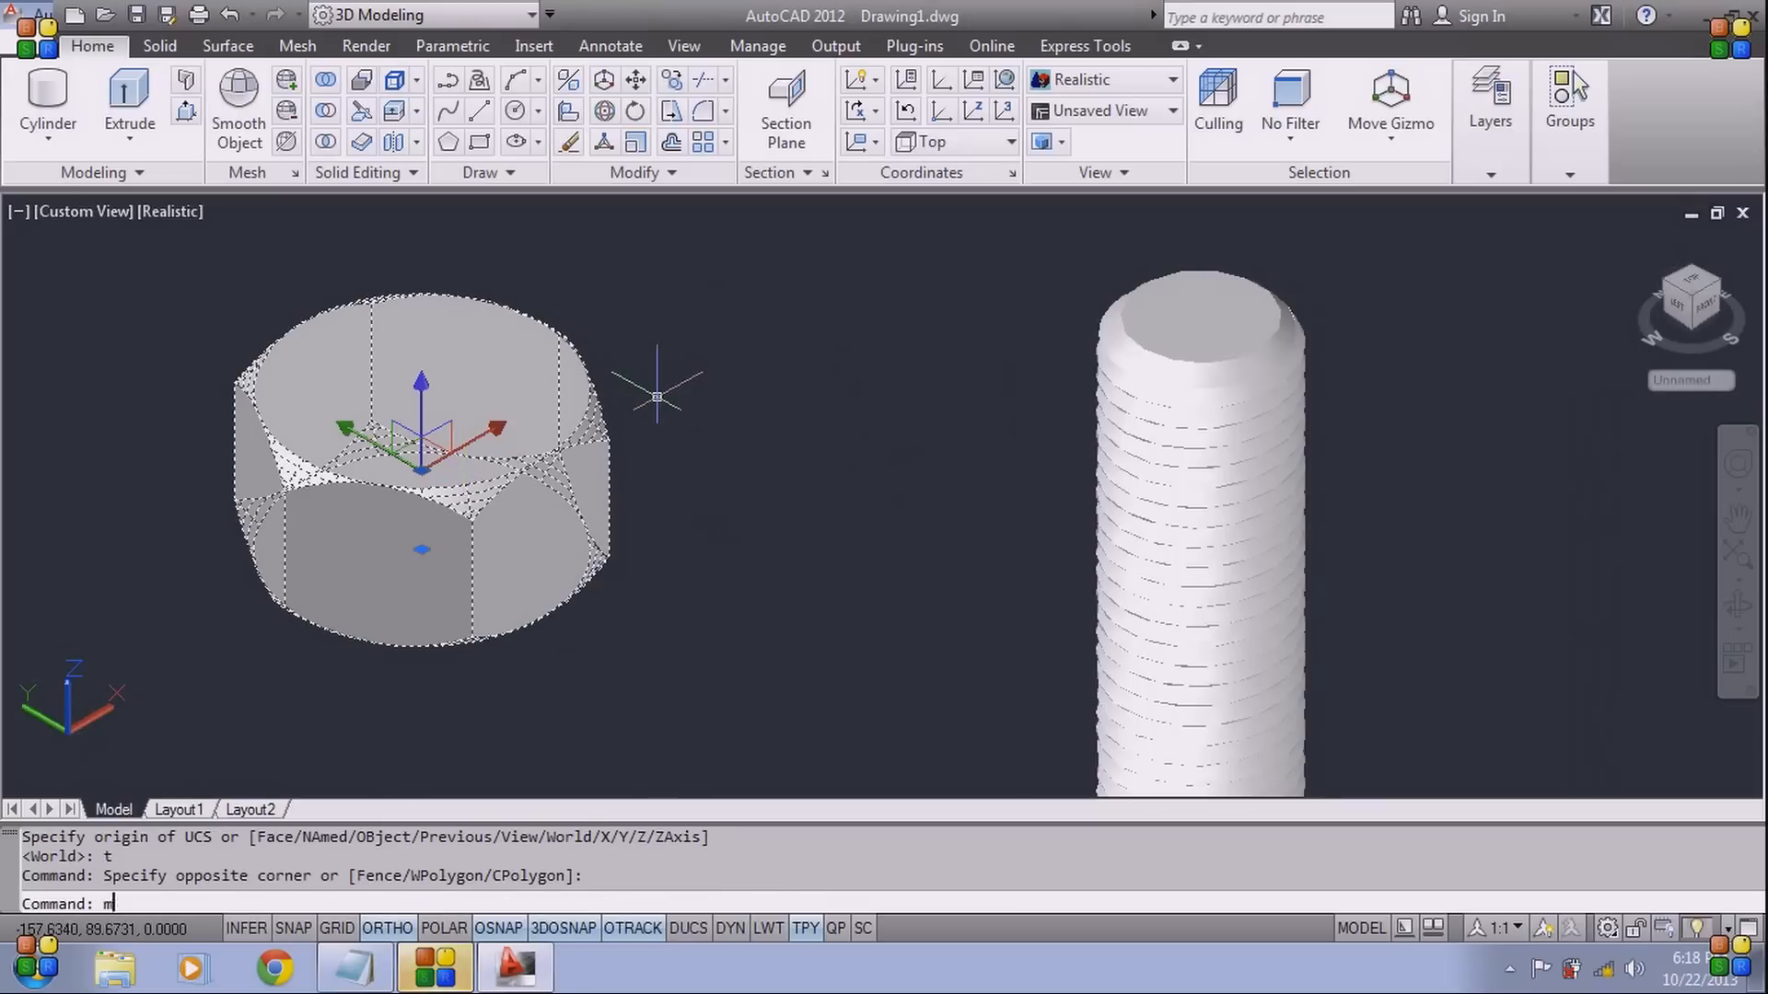
key("Return")
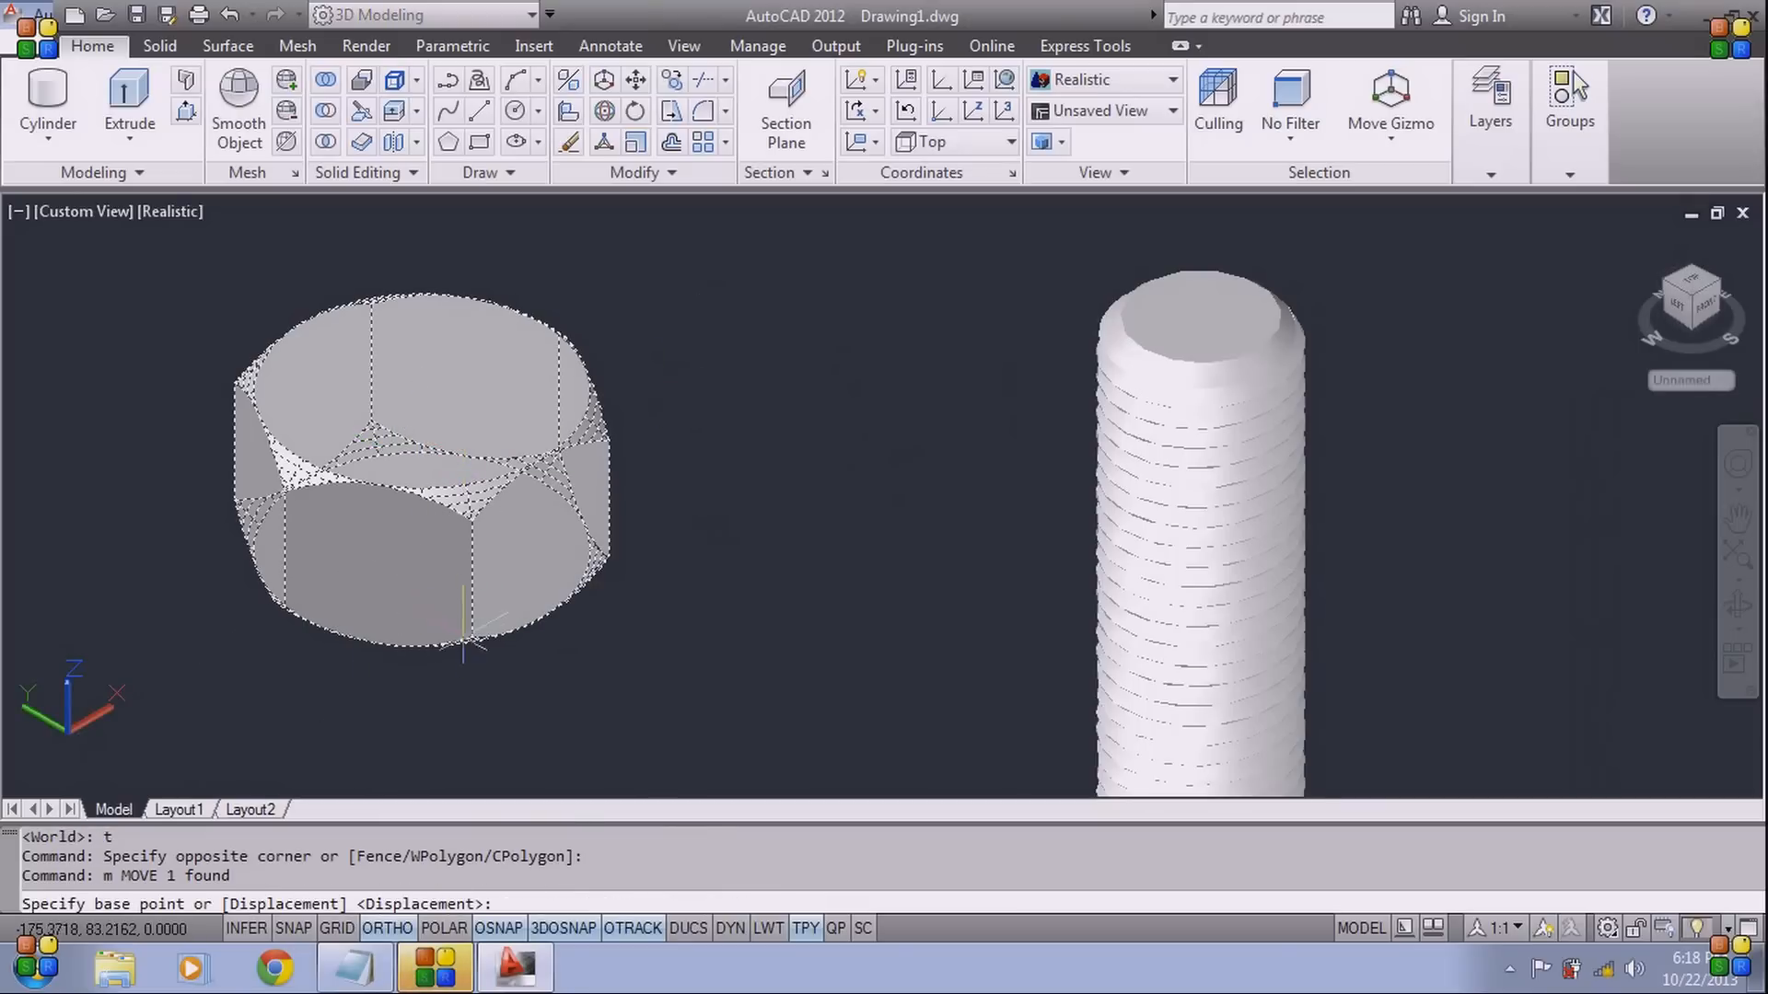
left_click(421, 550)
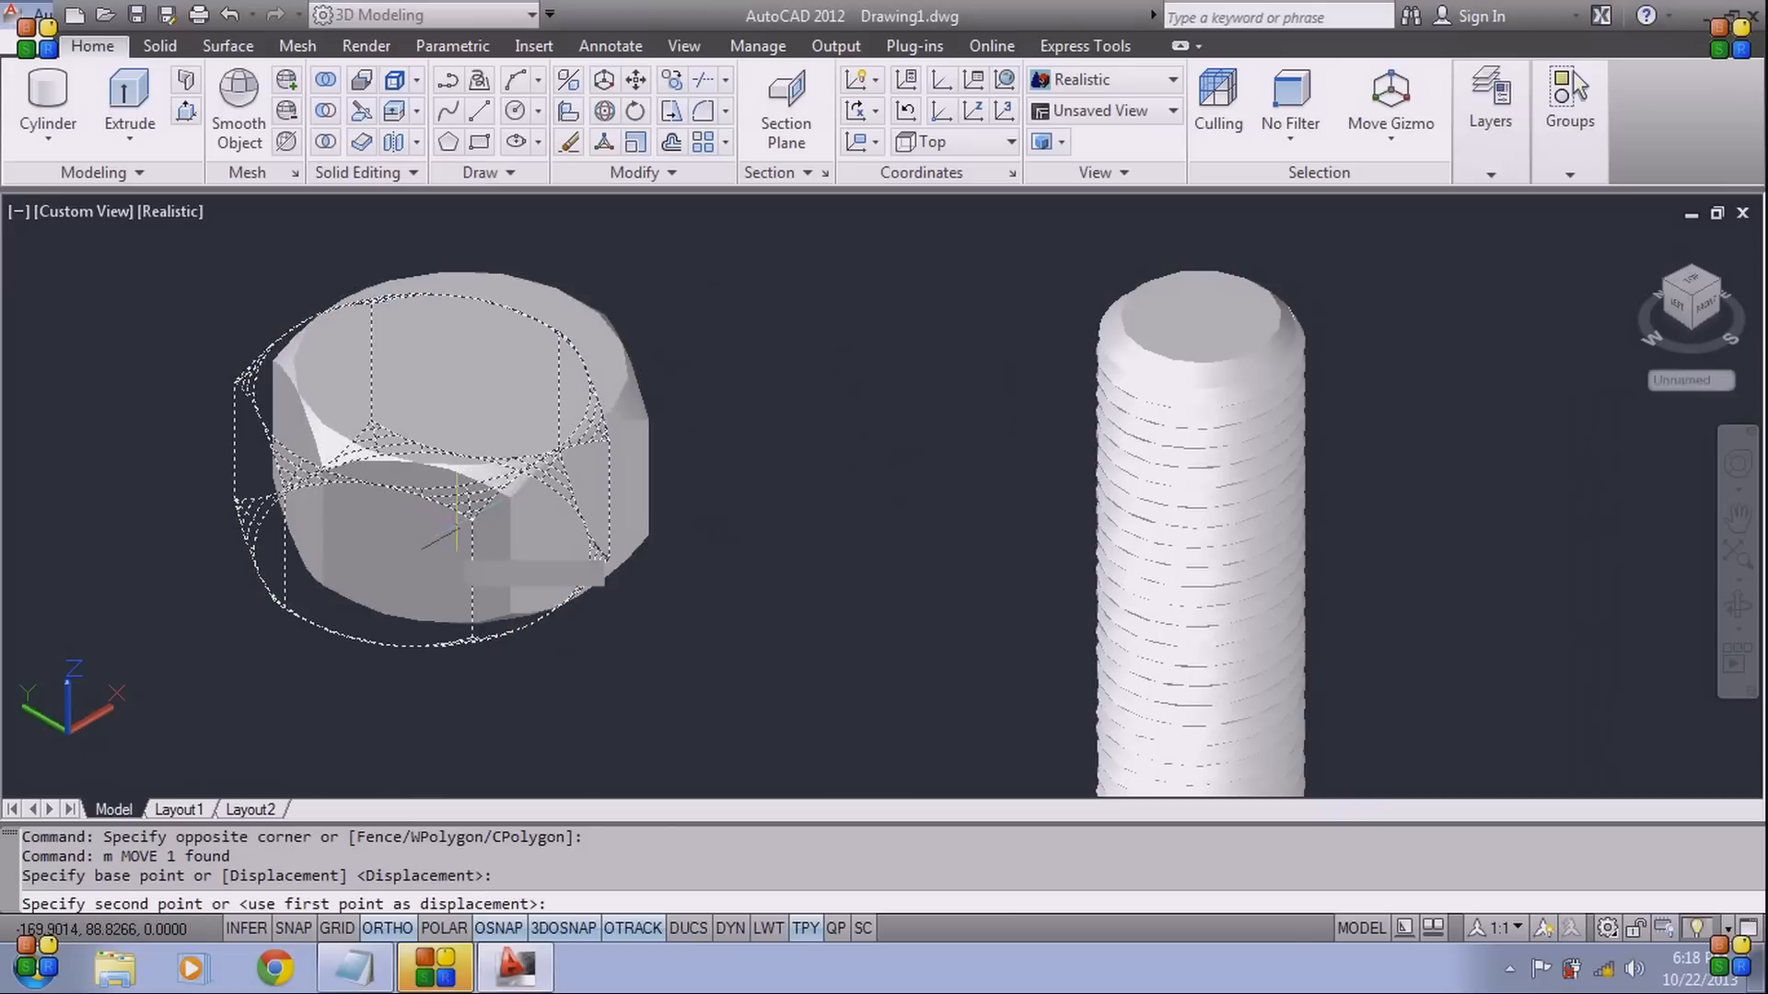
middle_click_drag(1401, 264, 1173, 324)
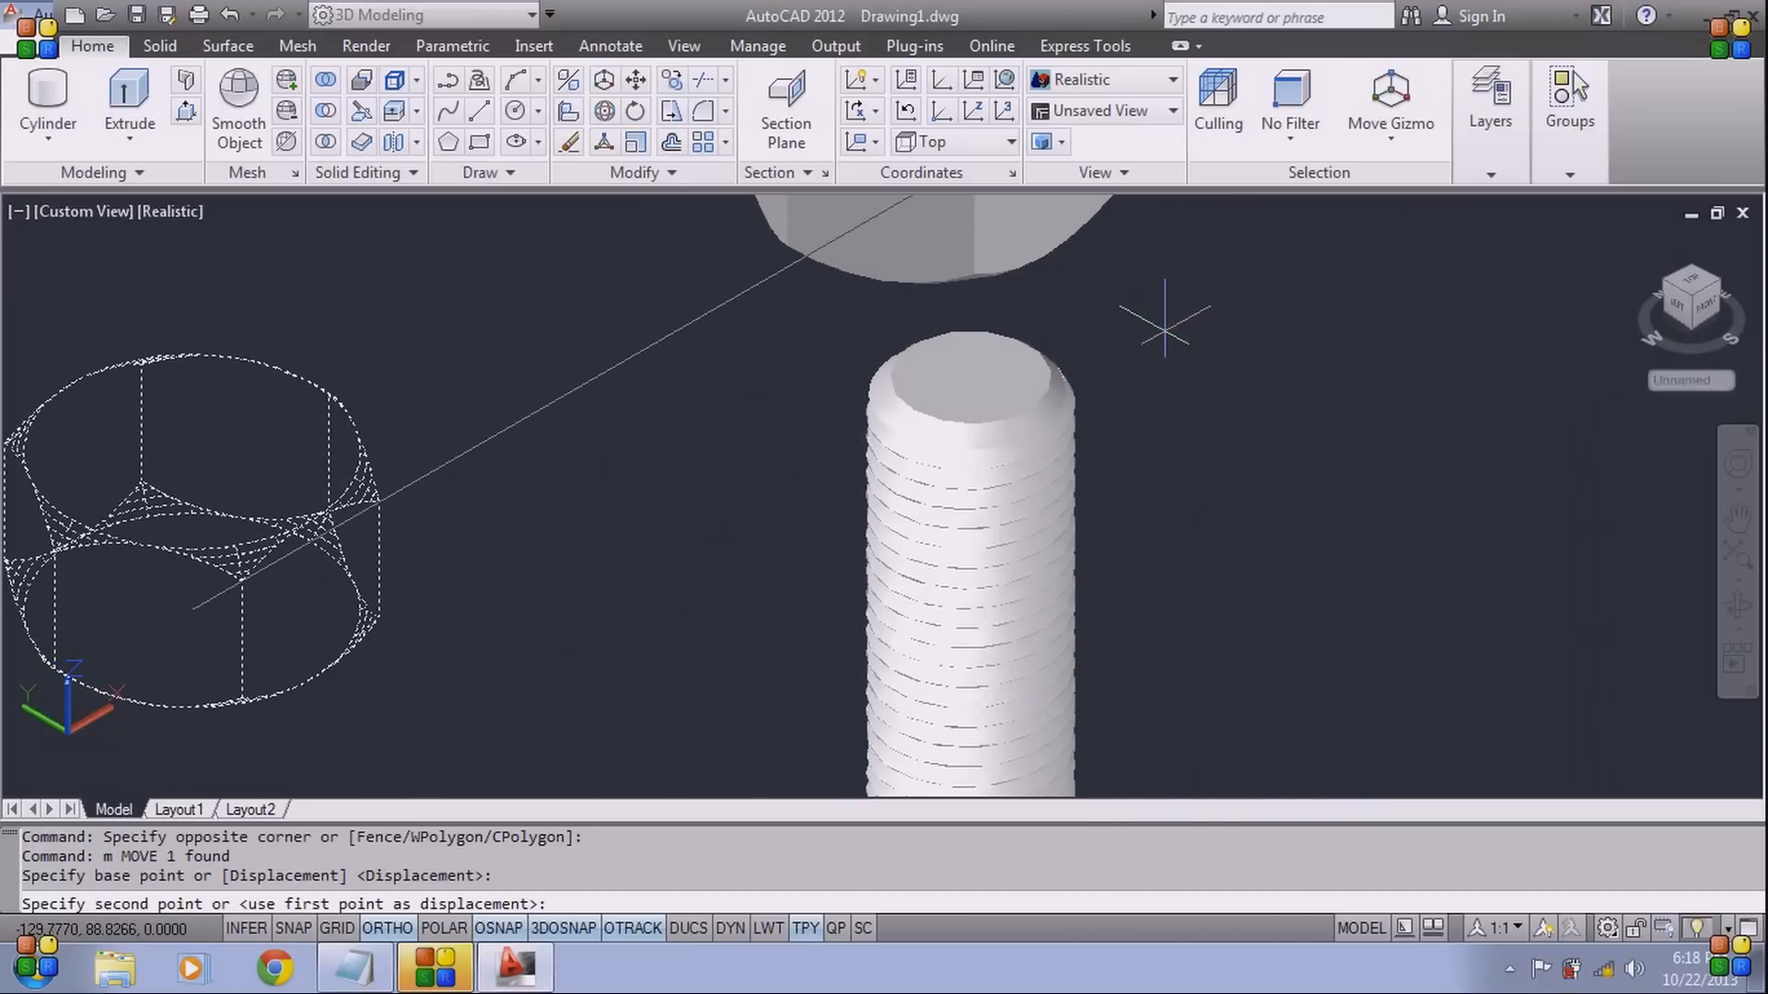
left_click(1291, 143)
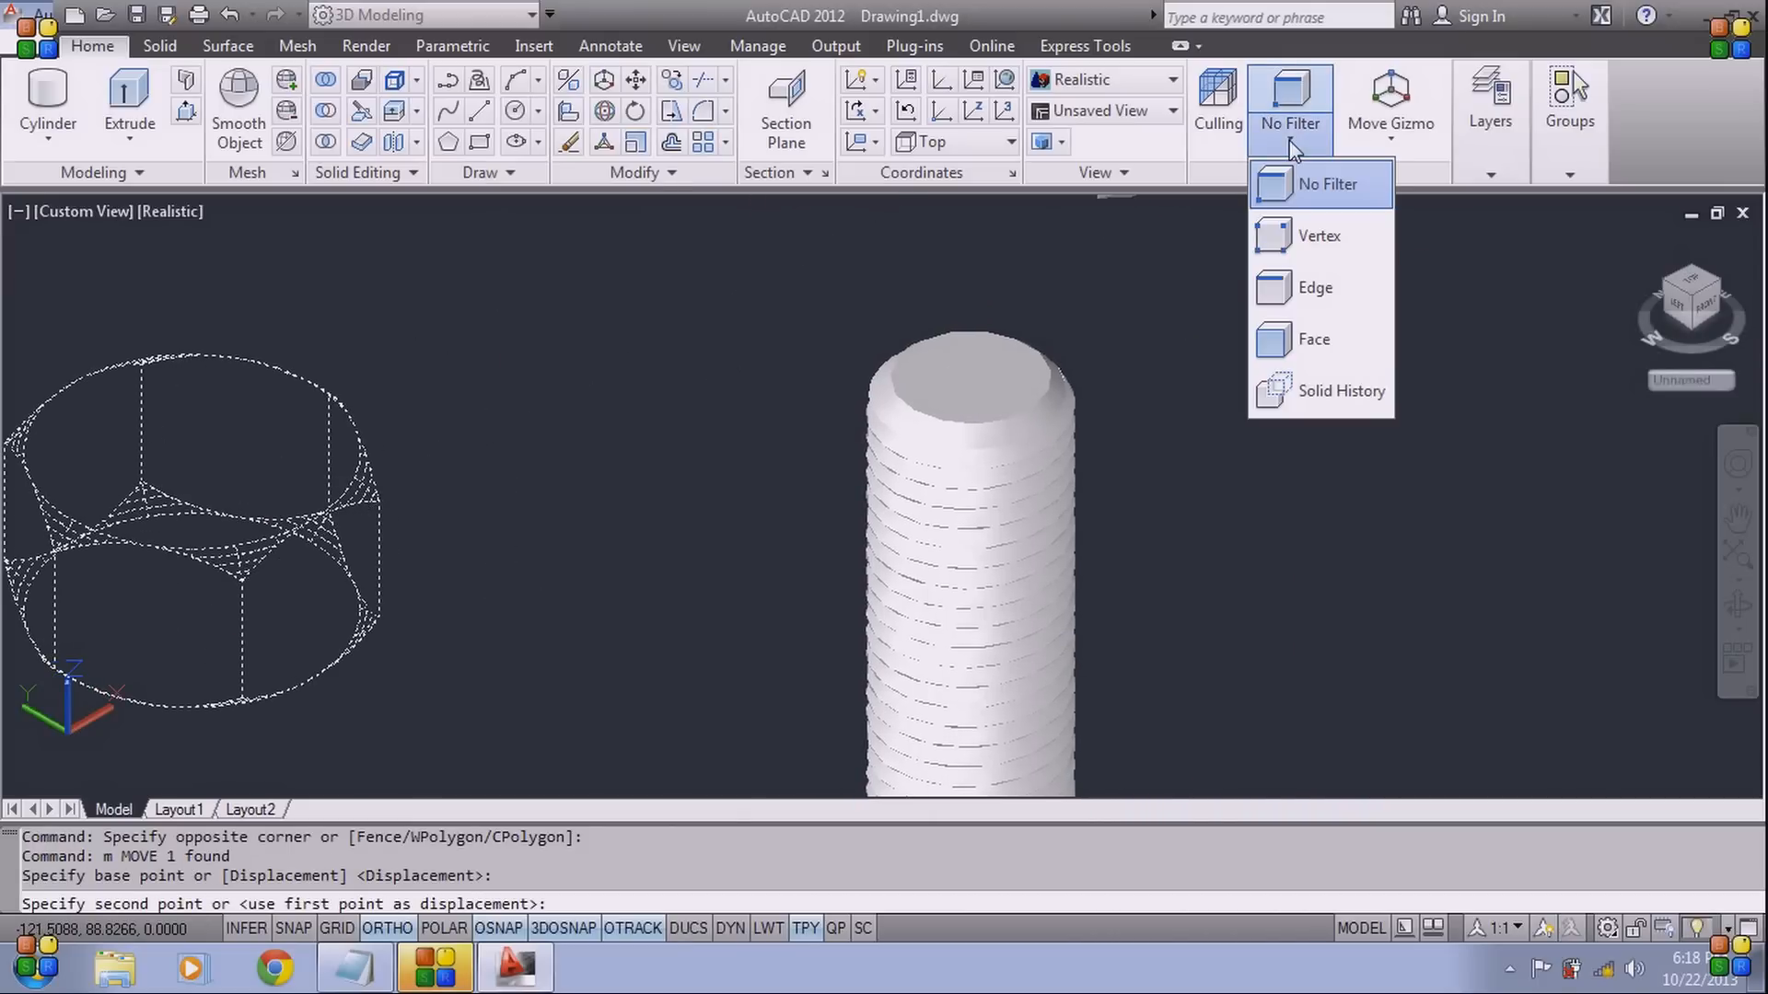
left_click(1325, 339)
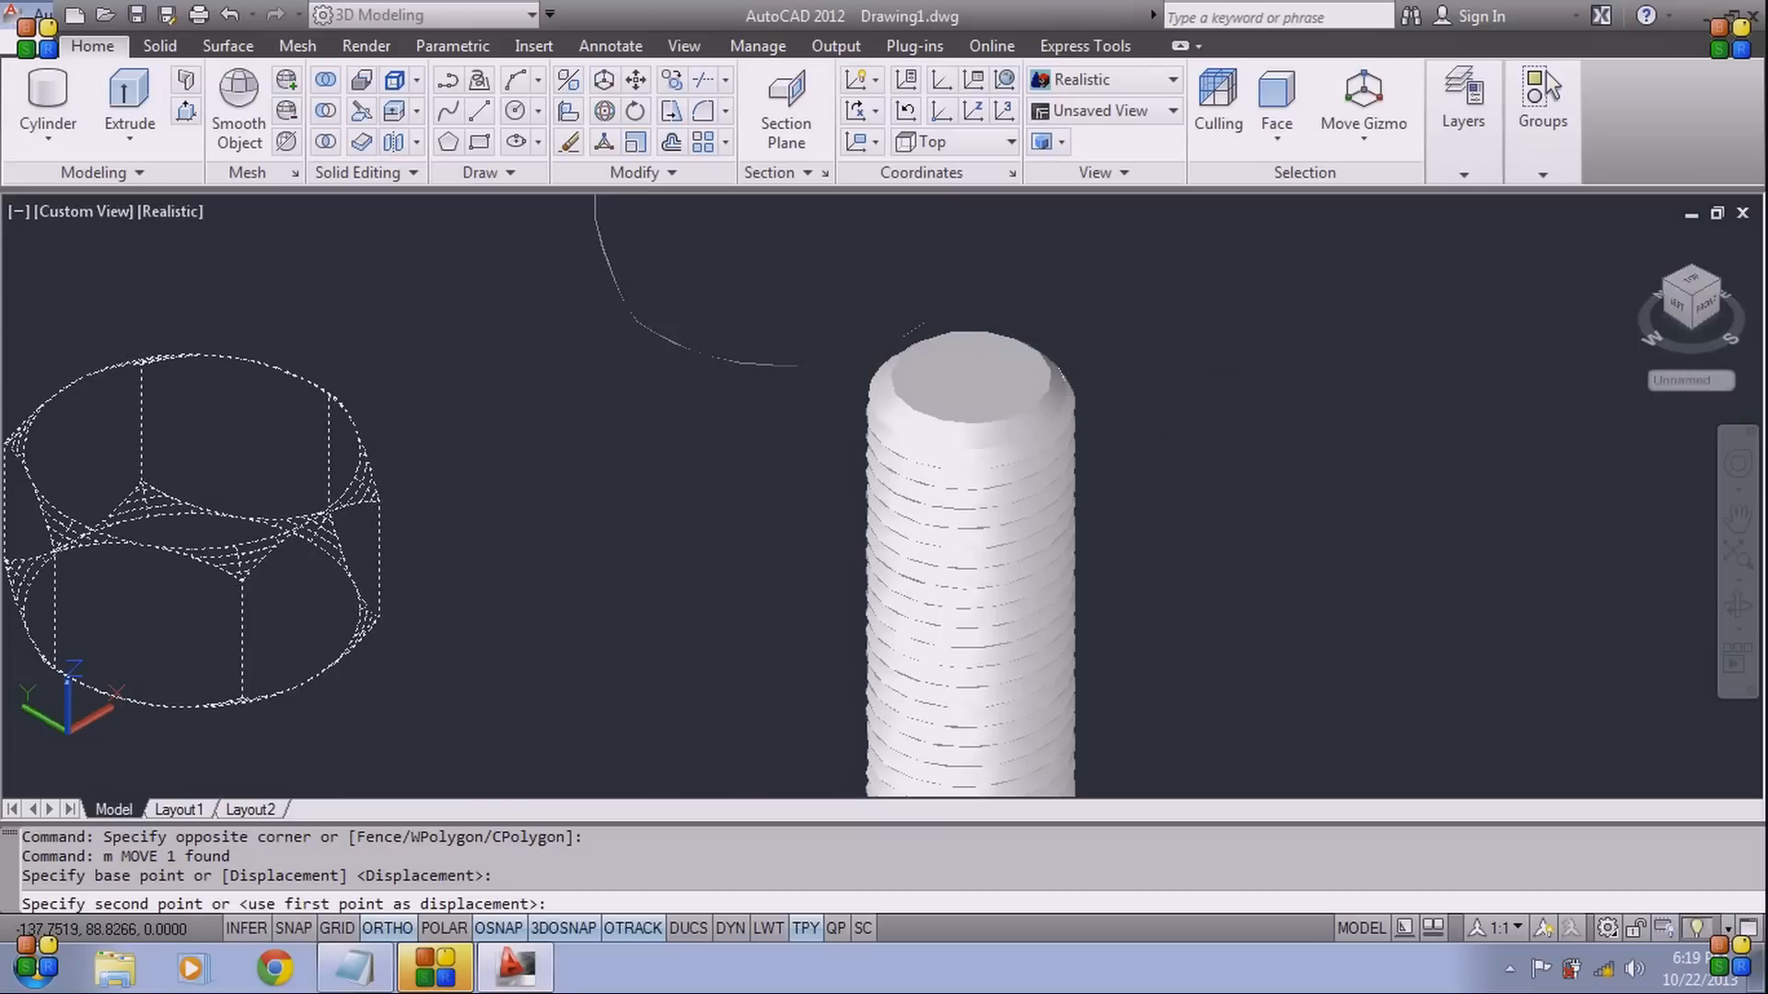
left_click(1005, 379)
Union the hexagonal head with the threaded shank and reset the subobject selection filter to No Filter
scroll(1151, 422, "down", 2)
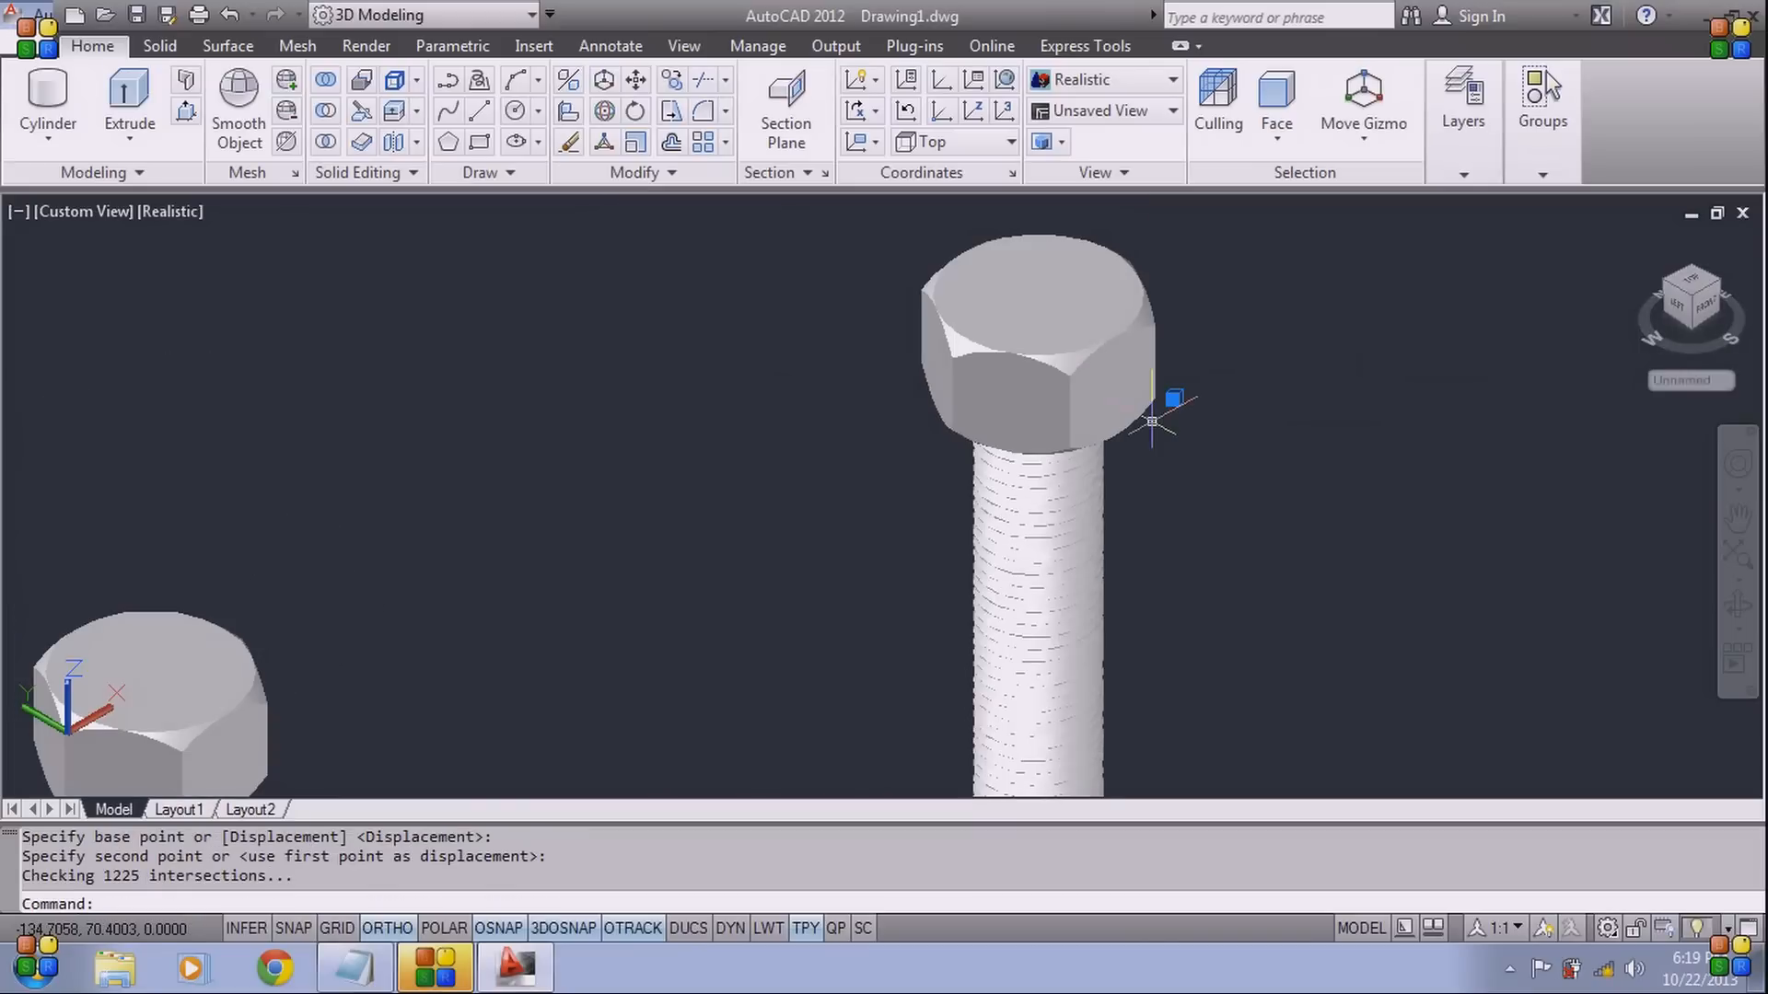
scroll(1152, 421, "down", 2)
middle_click_drag(1105, 419, 978, 391)
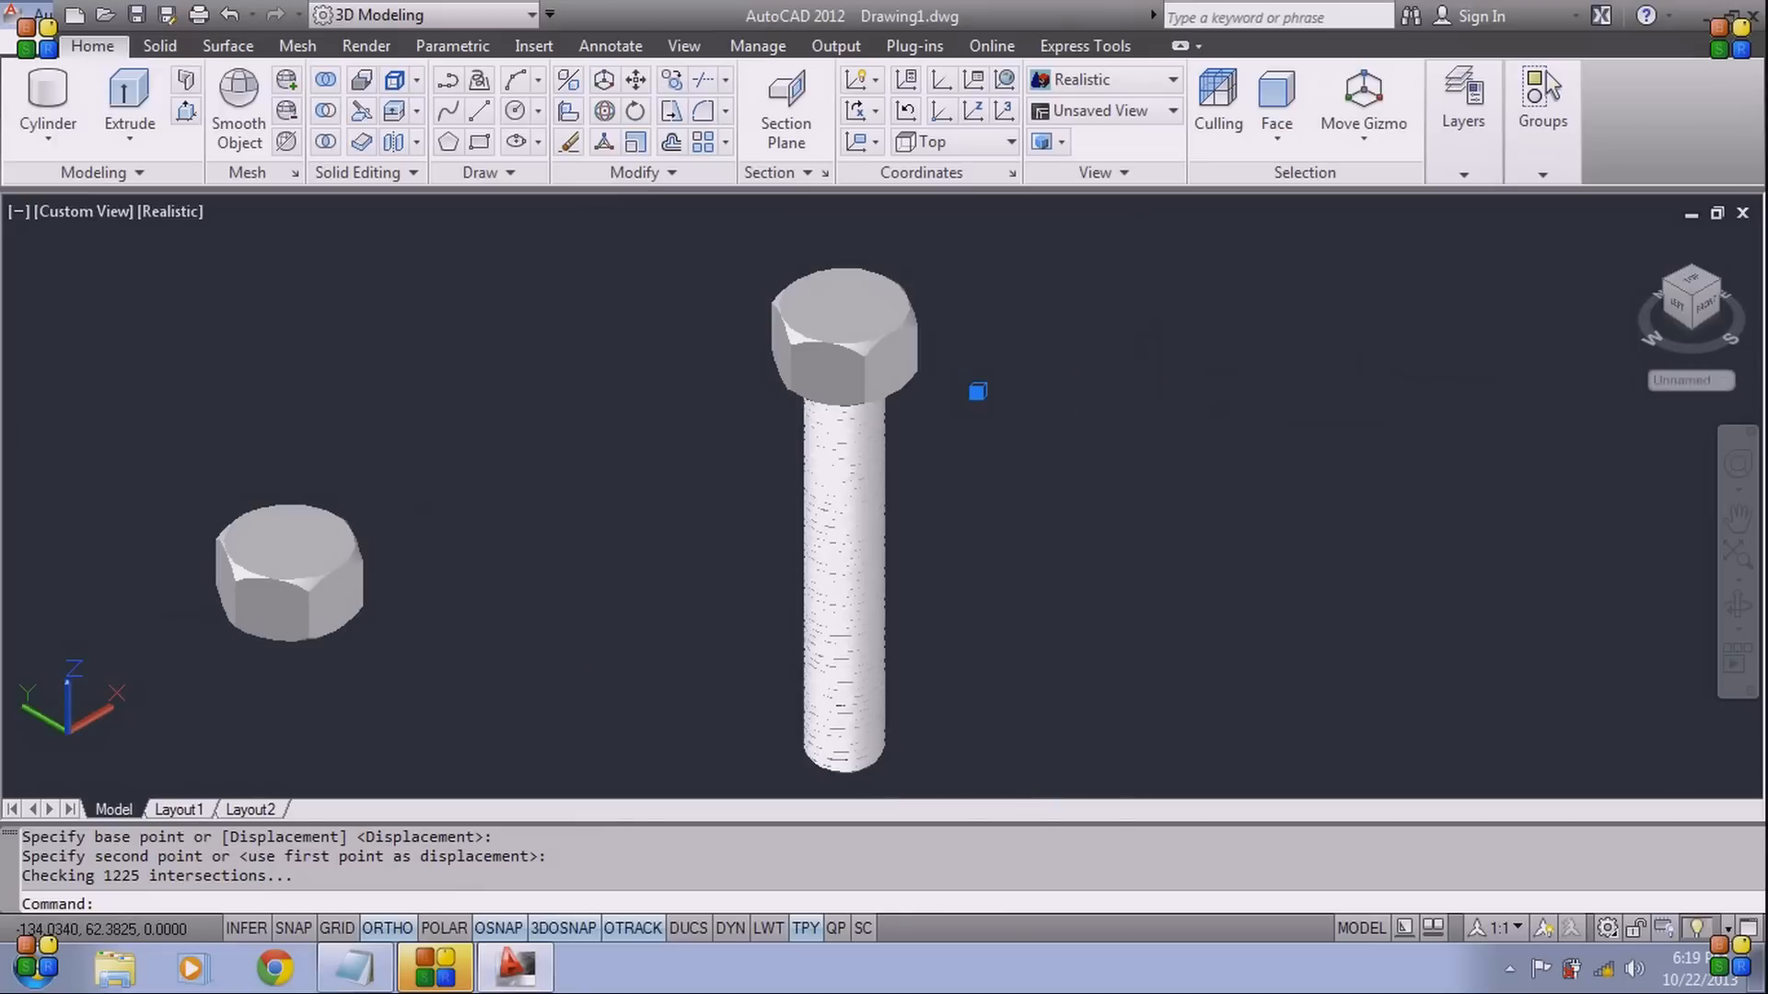
type("uni")
key("Return")
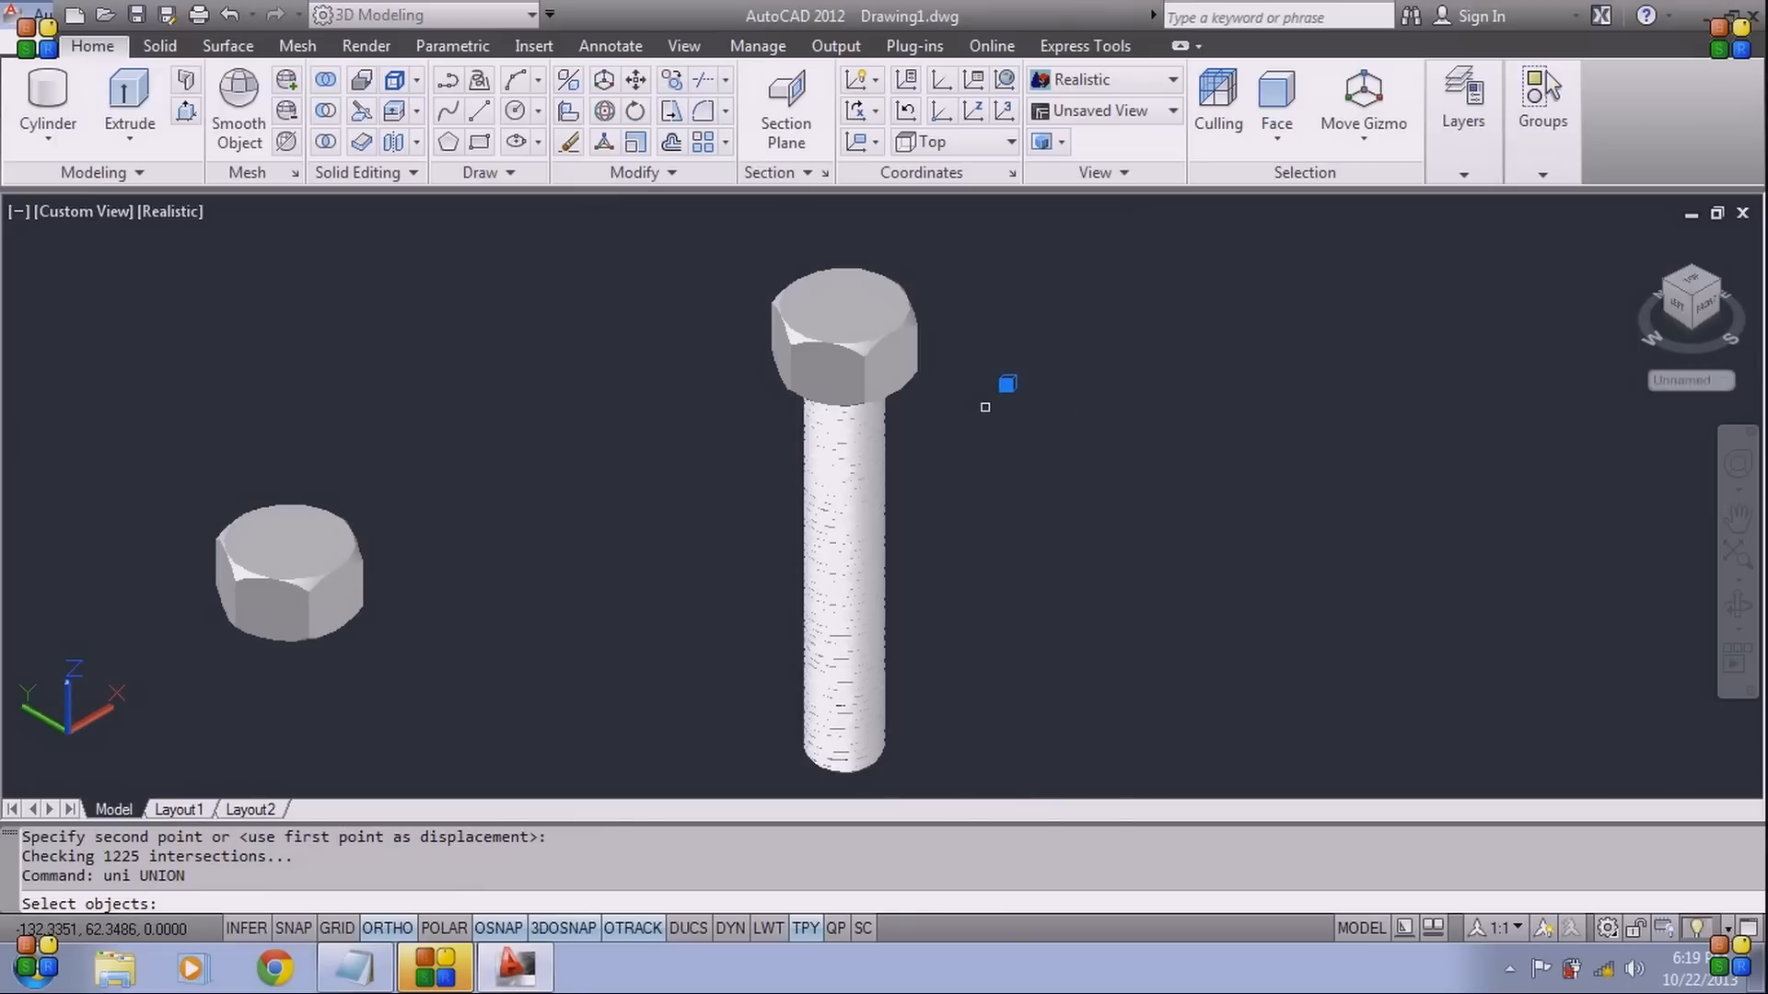
left_click(973, 288)
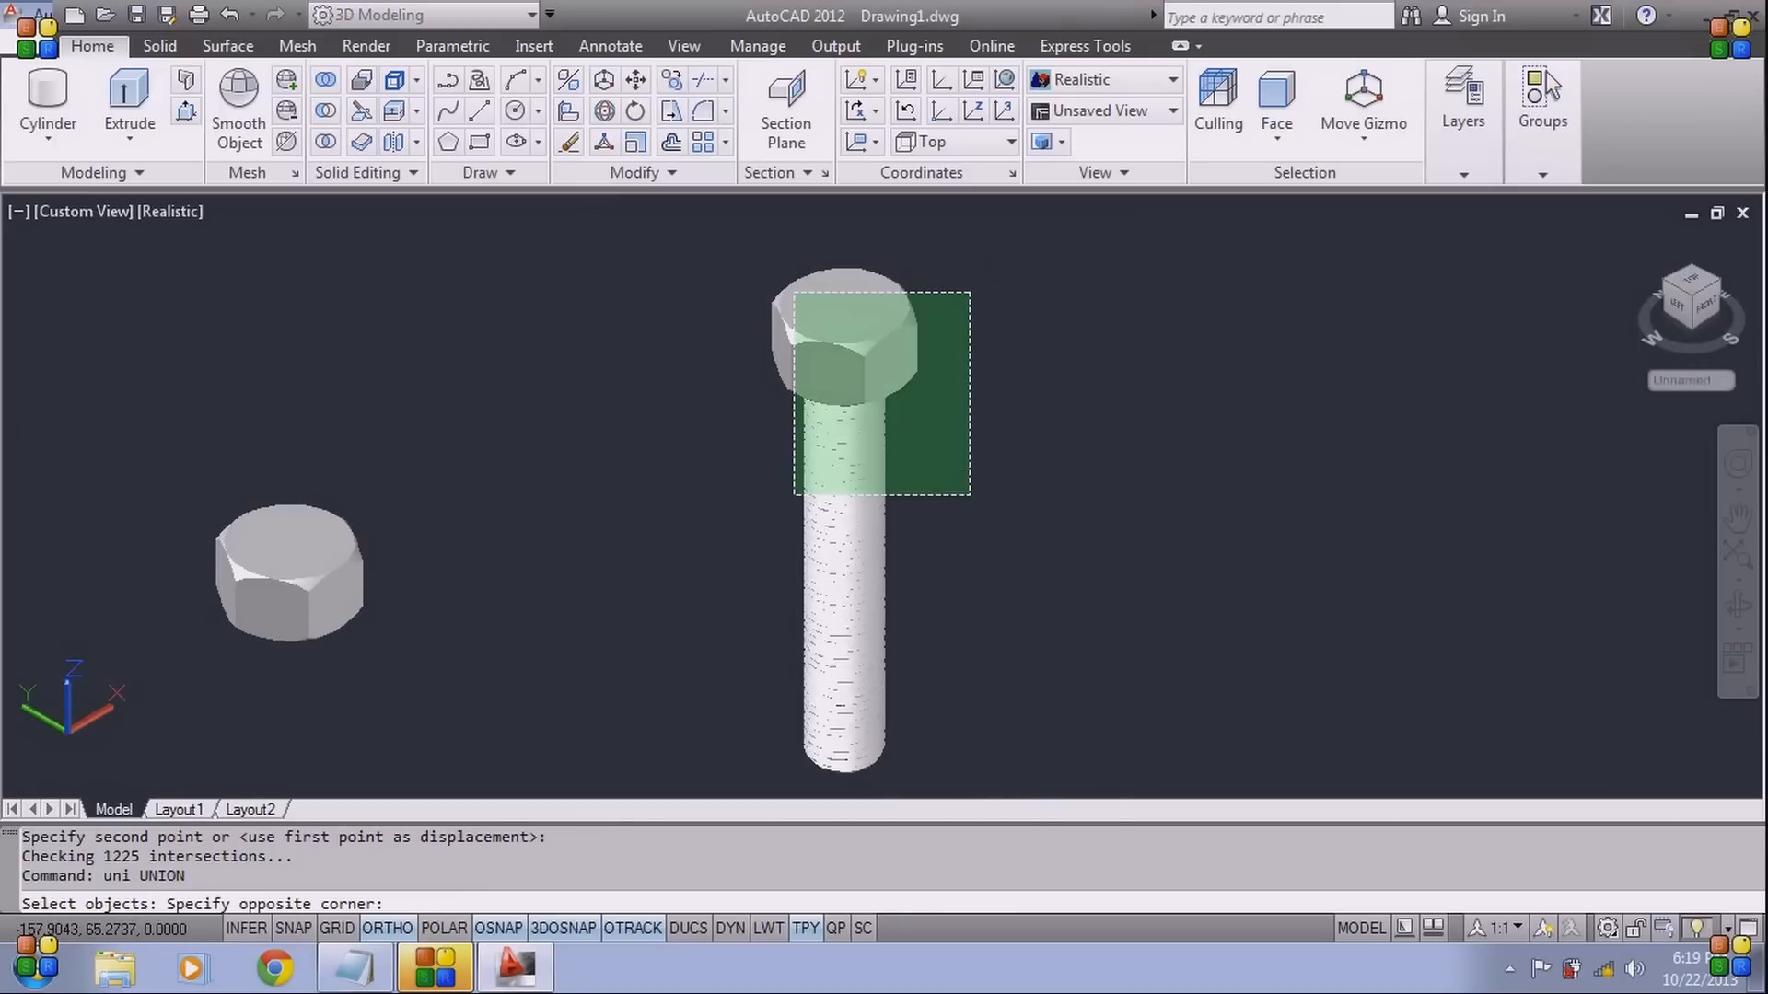
left_click(717, 529)
key("Return")
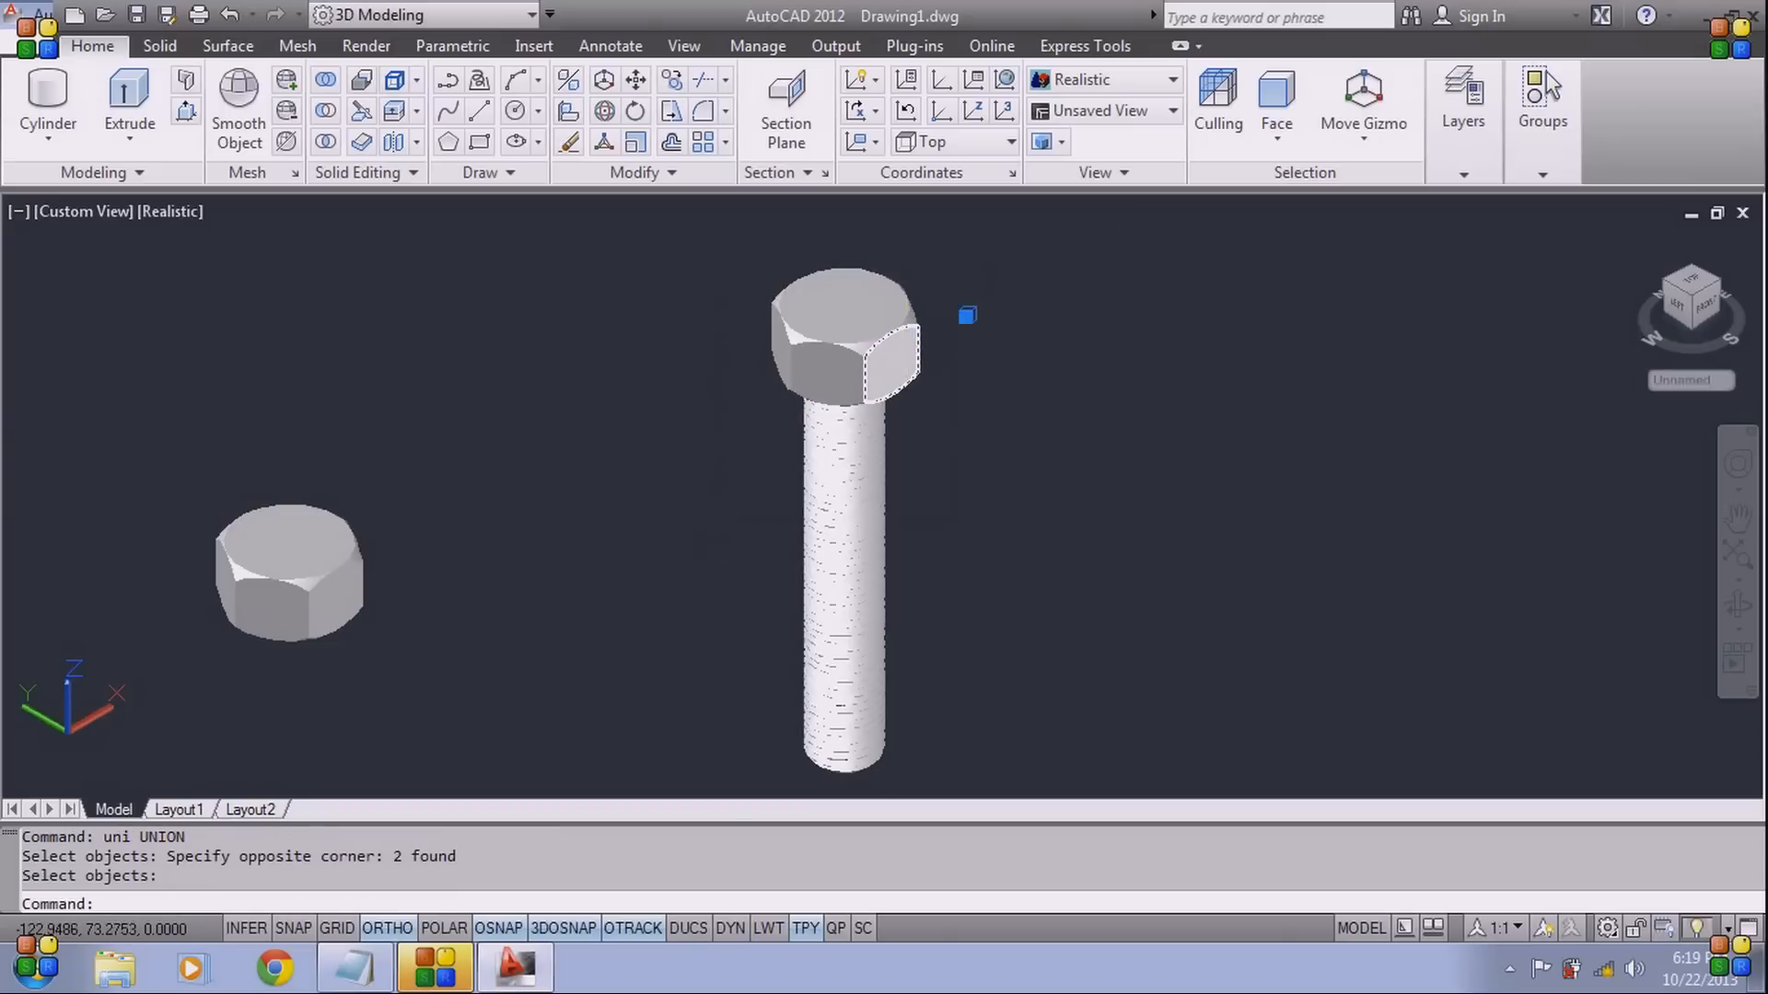
left_click(1276, 124)
left_click(1298, 175)
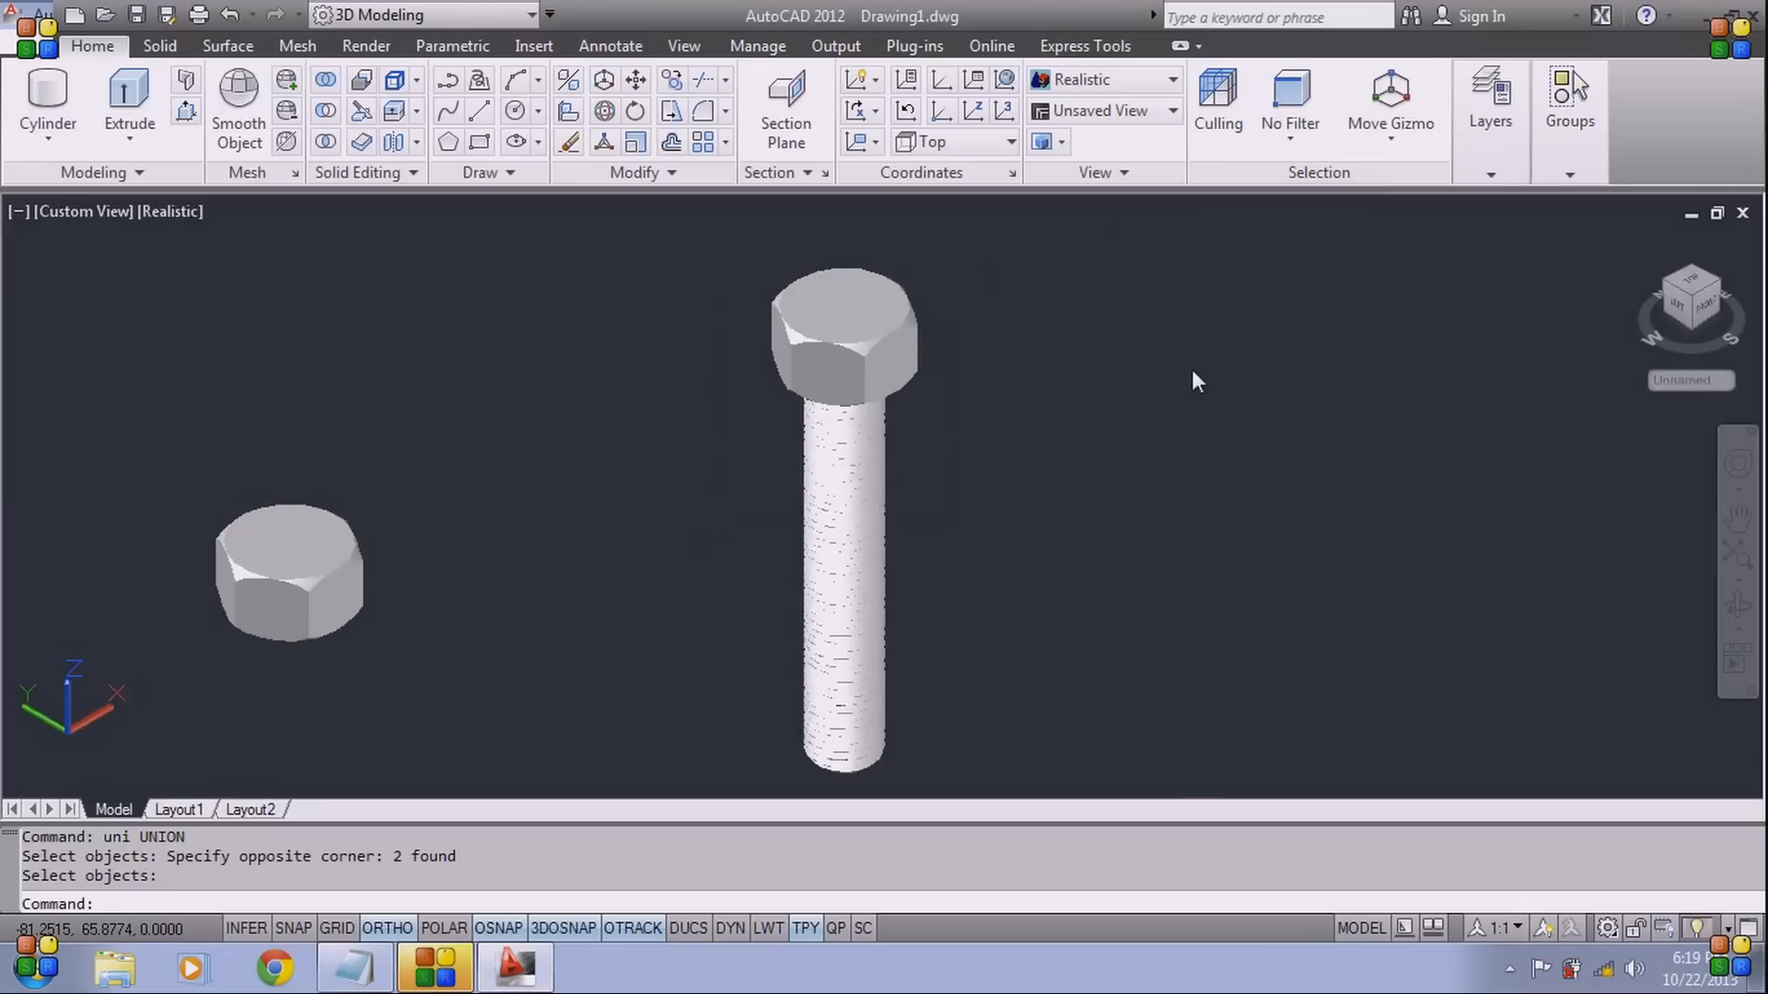
Copy the finished bolt from its head's top-face centre to the top-face centre of the remaining hexagonal solid
scroll(994, 442, "down", 2)
middle_click_drag(994, 442, 825, 473)
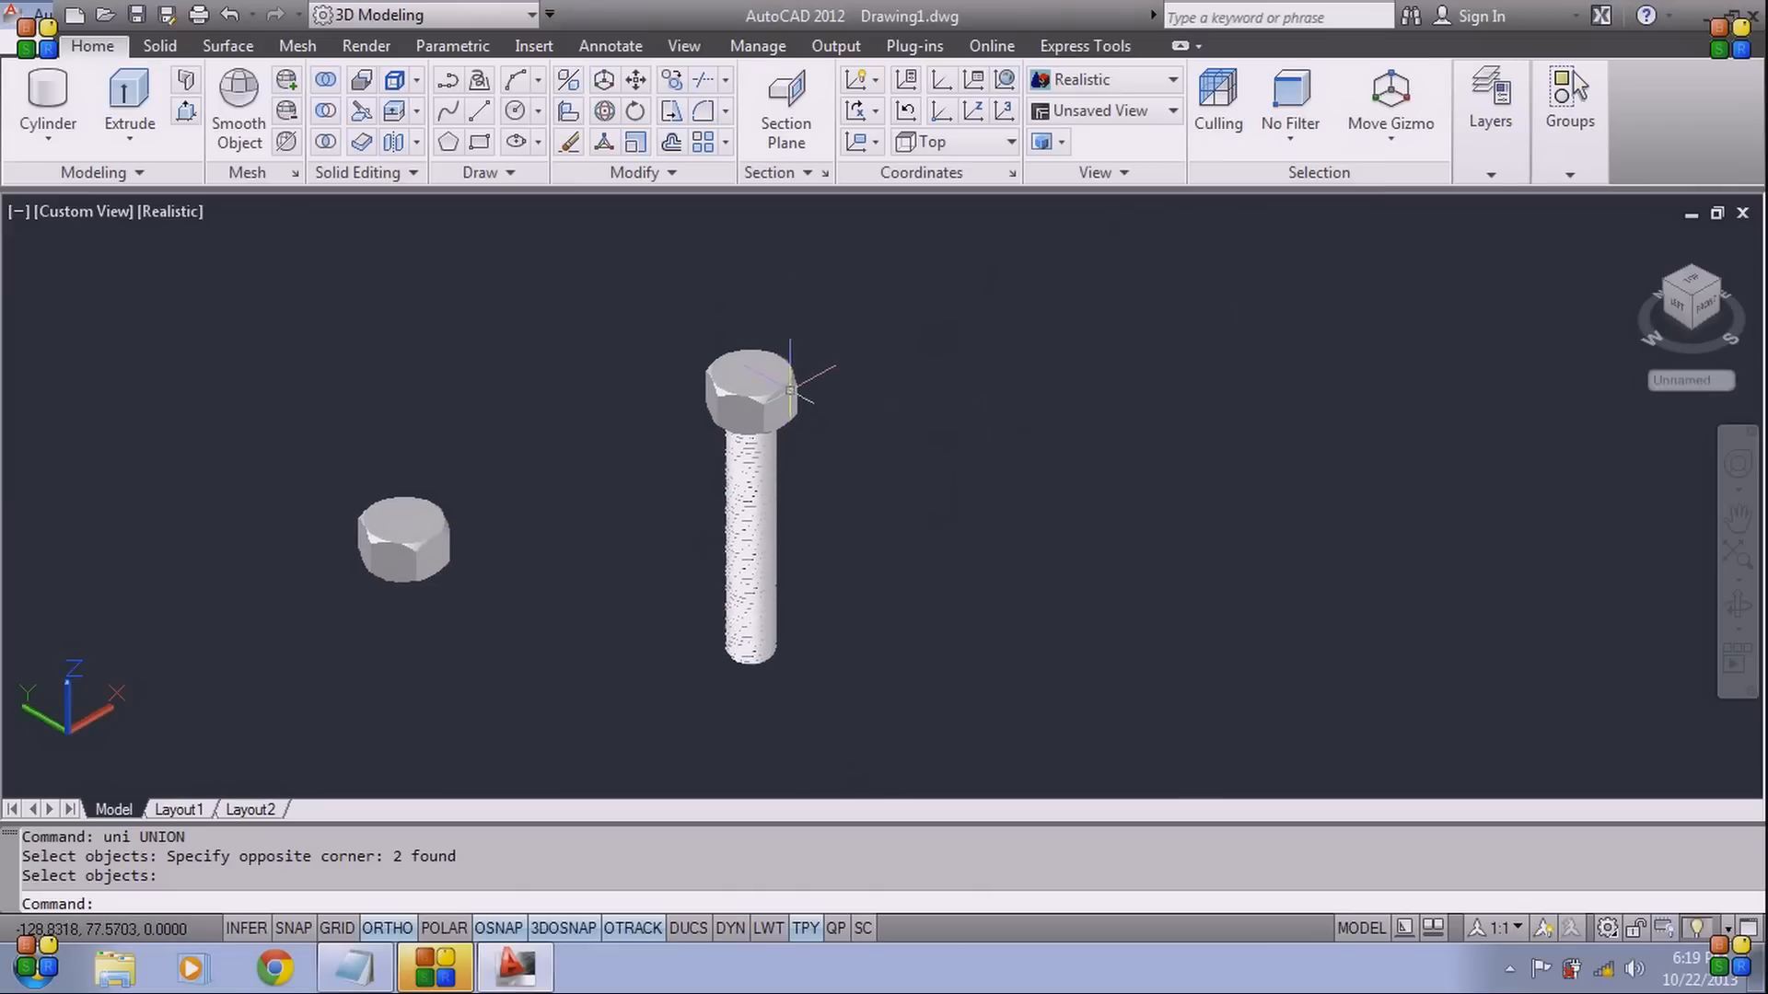
scroll(414, 505, "up", 3)
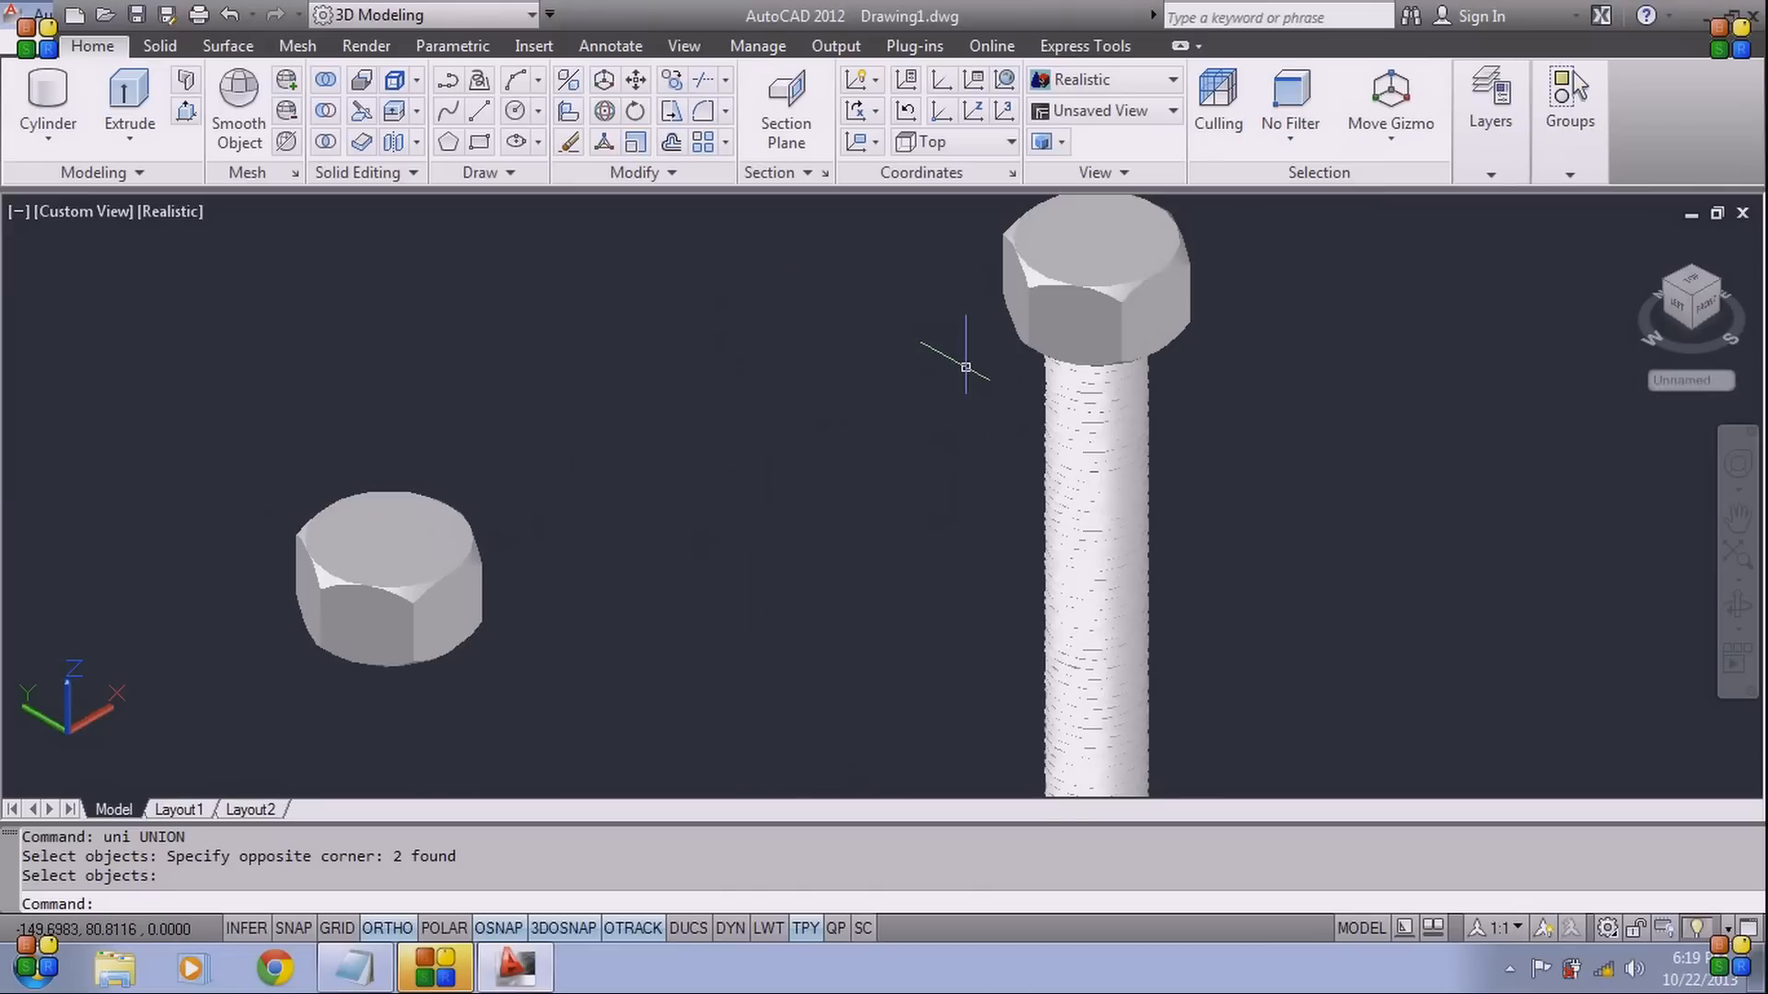
left_click(1074, 304)
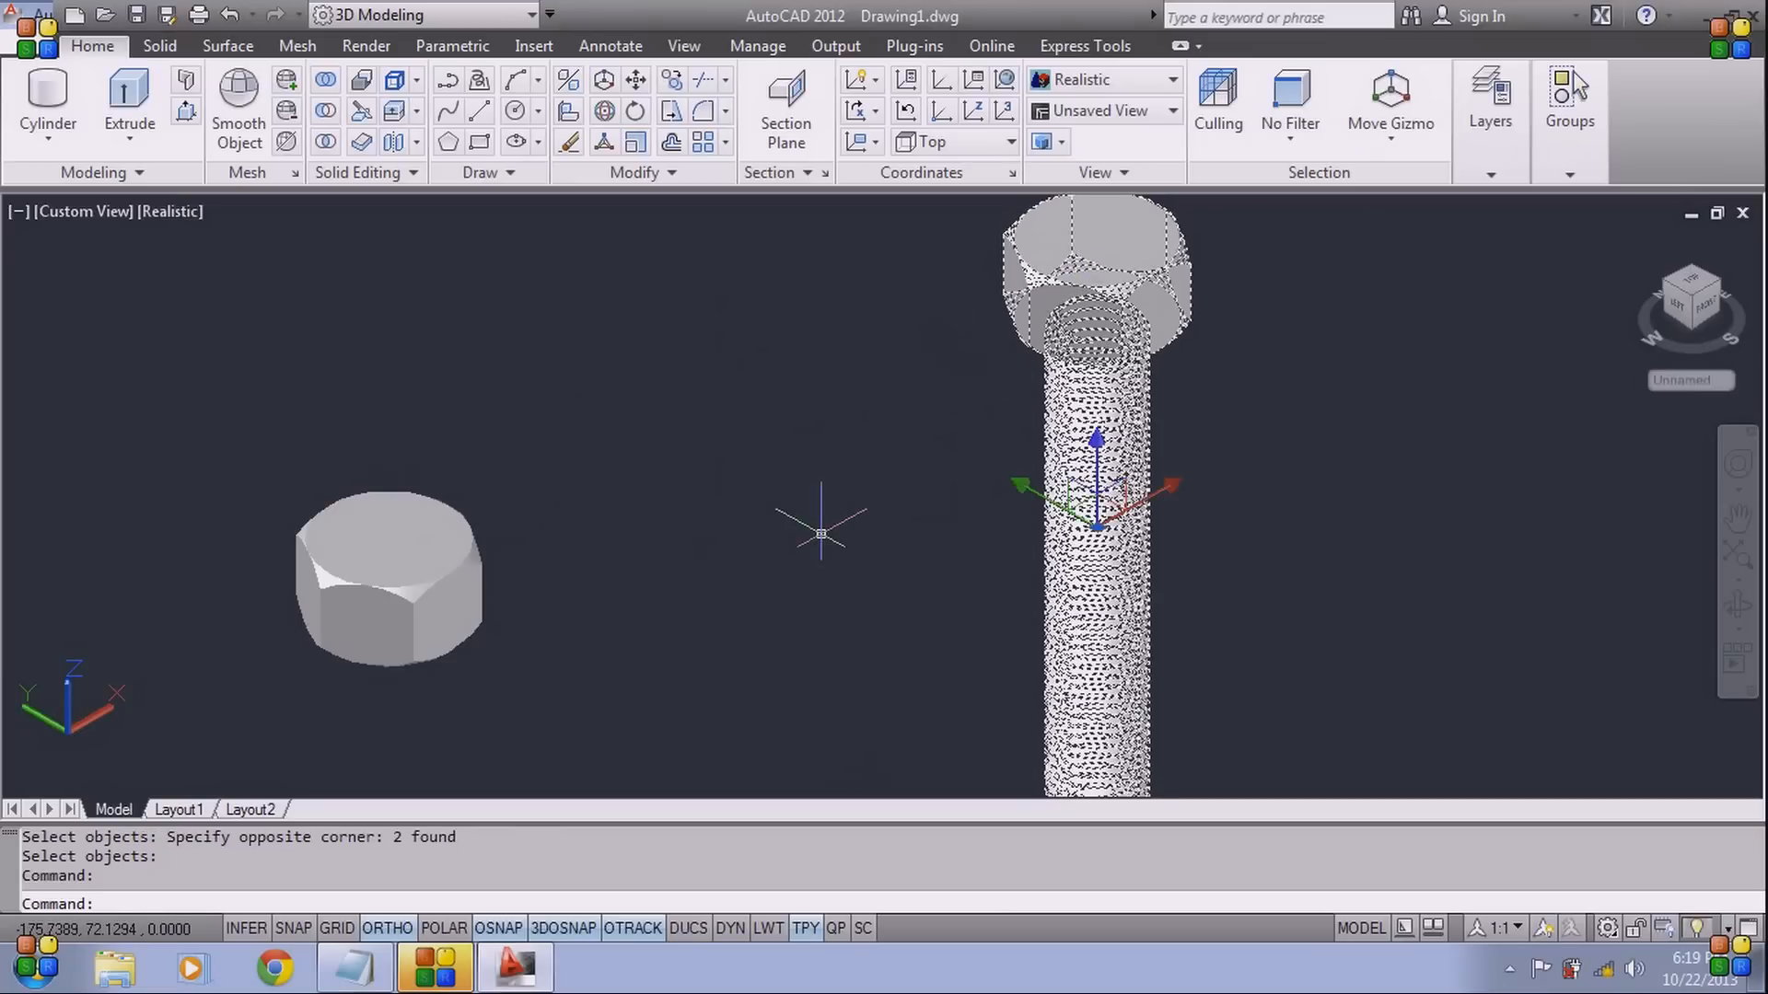
type("CO")
key("Return")
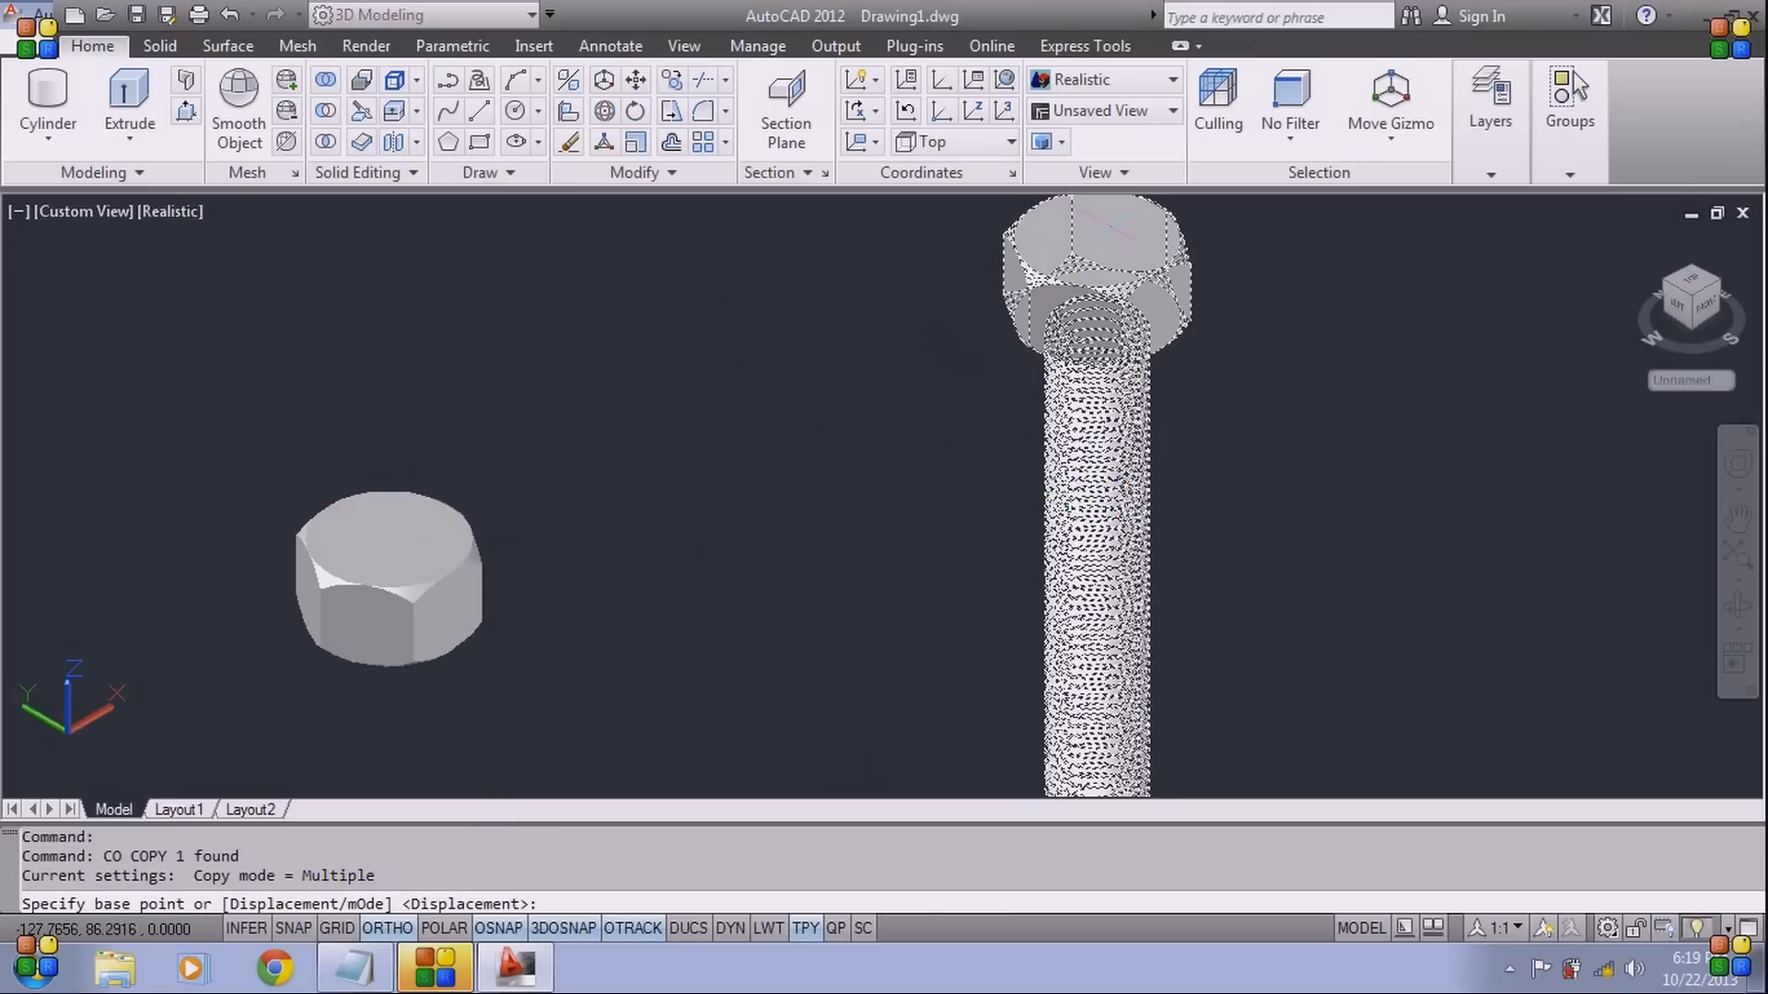
middle_click_drag(1130, 241, 1022, 304)
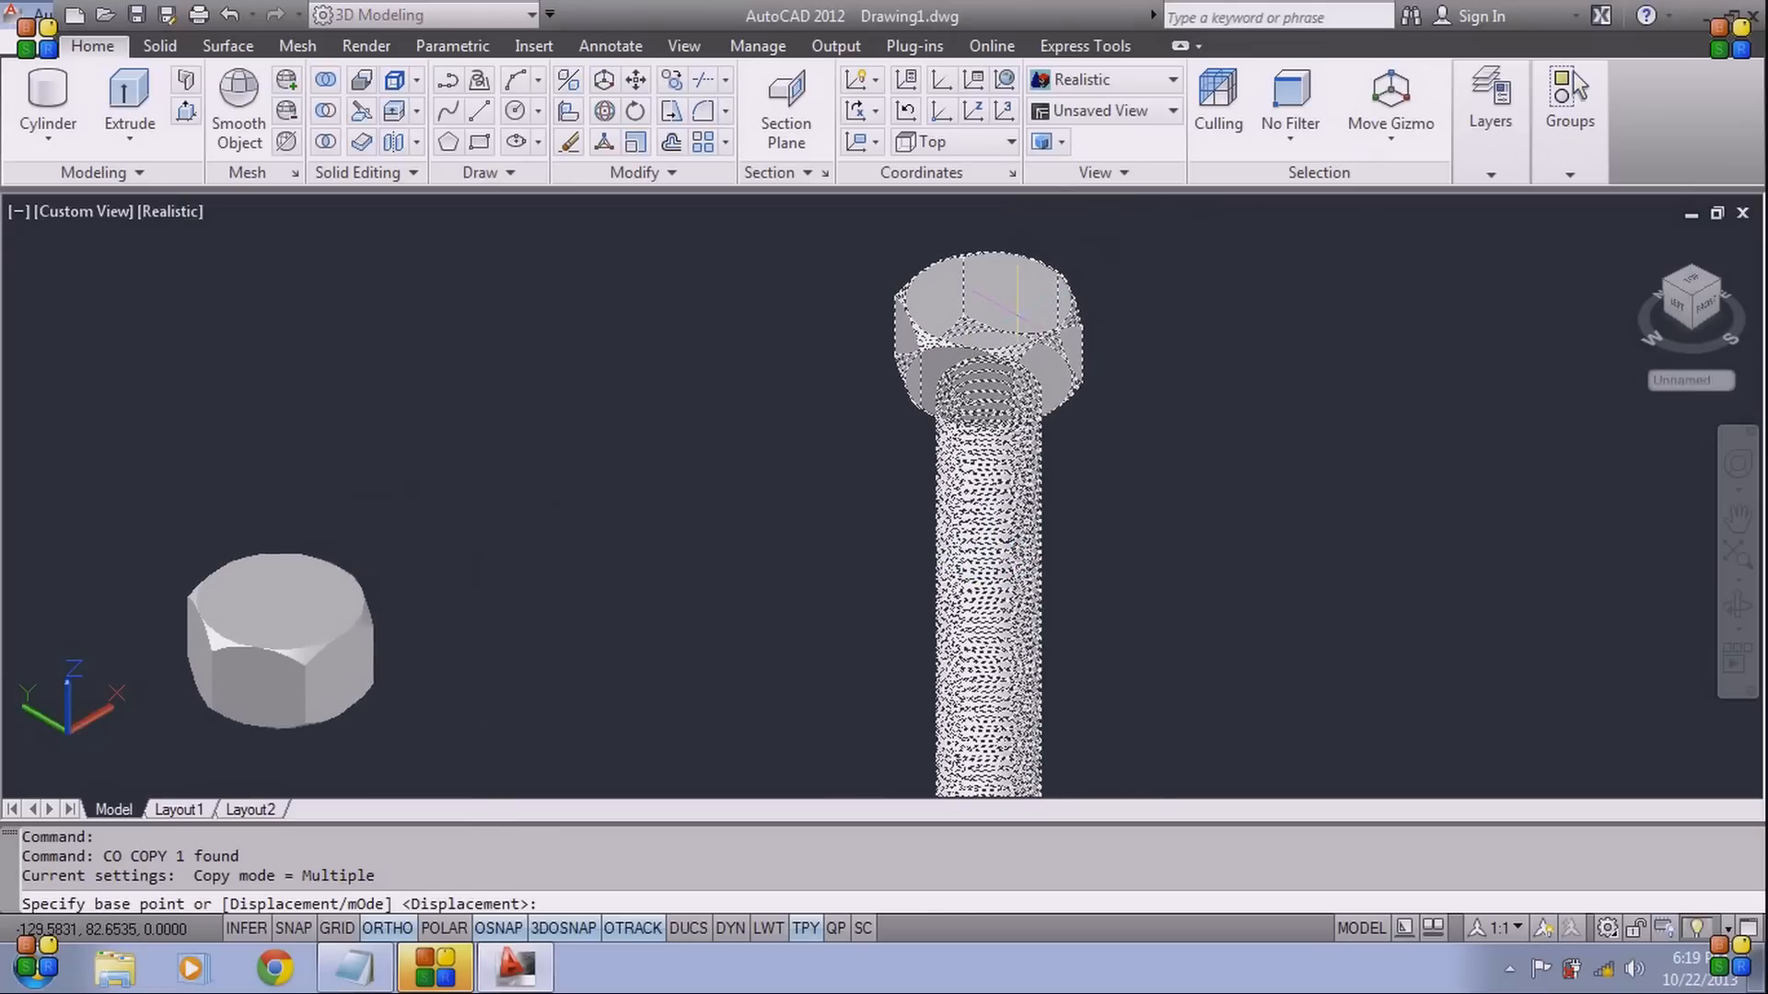
left_click(988, 301)
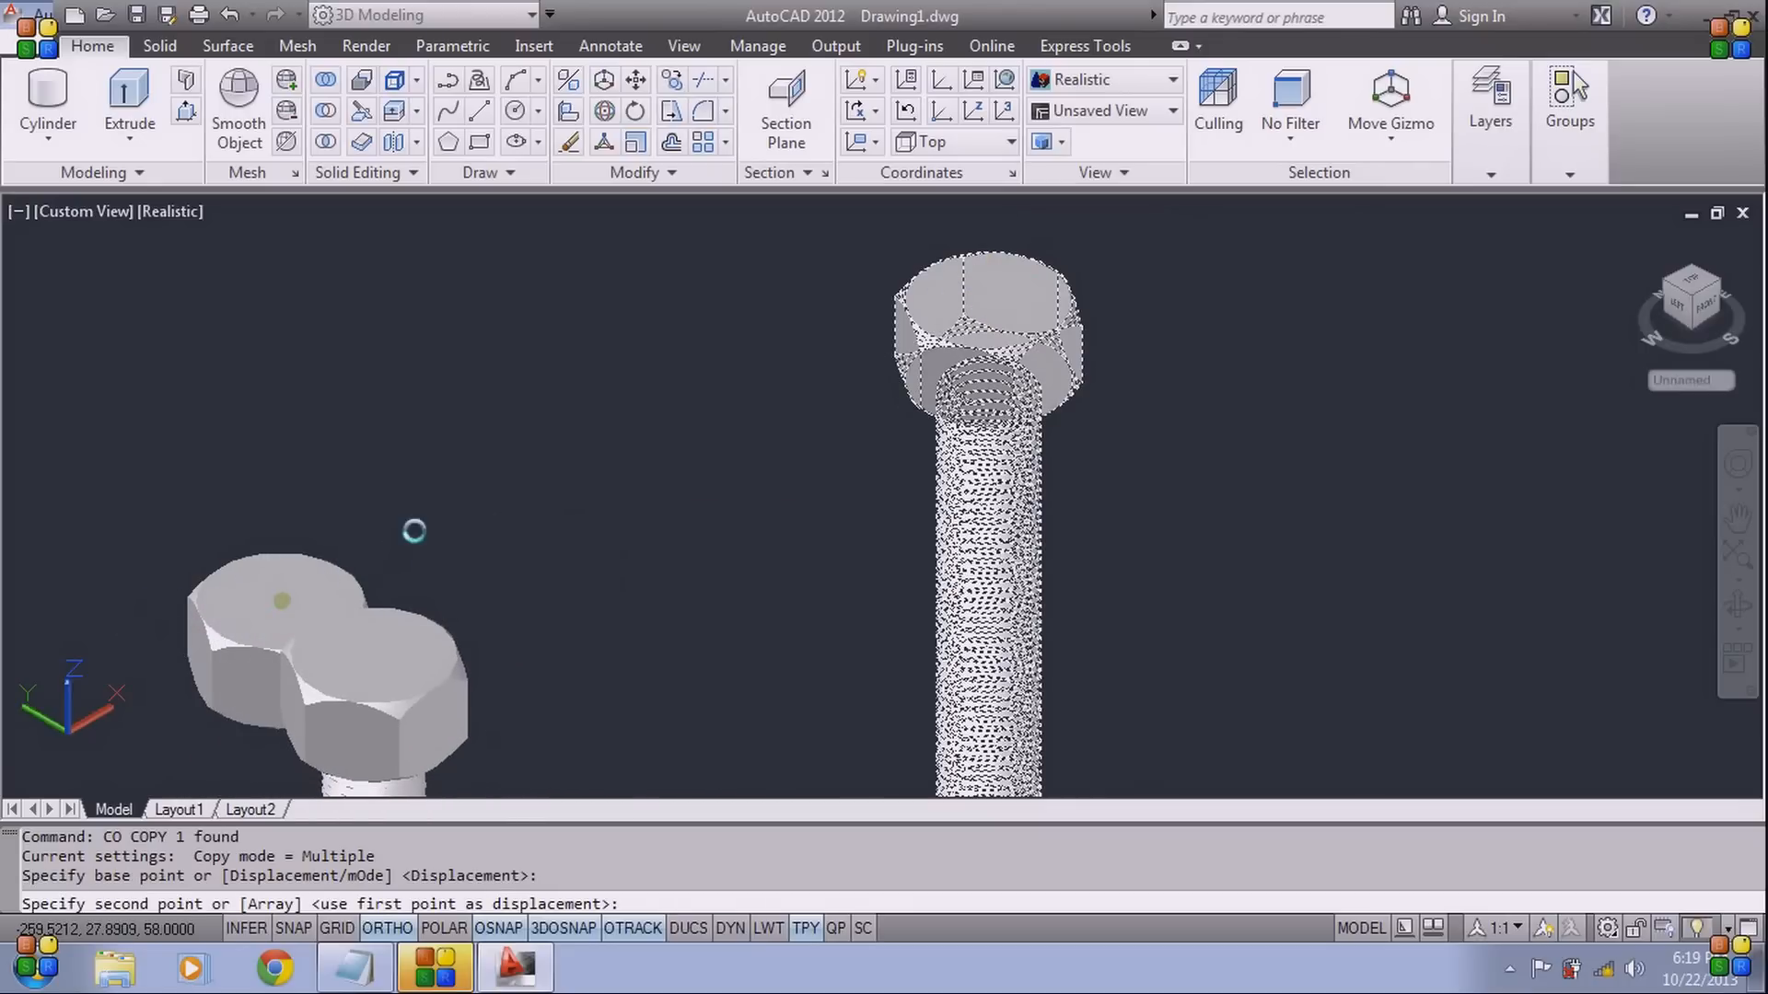
left_click(414, 517)
key("Escape")
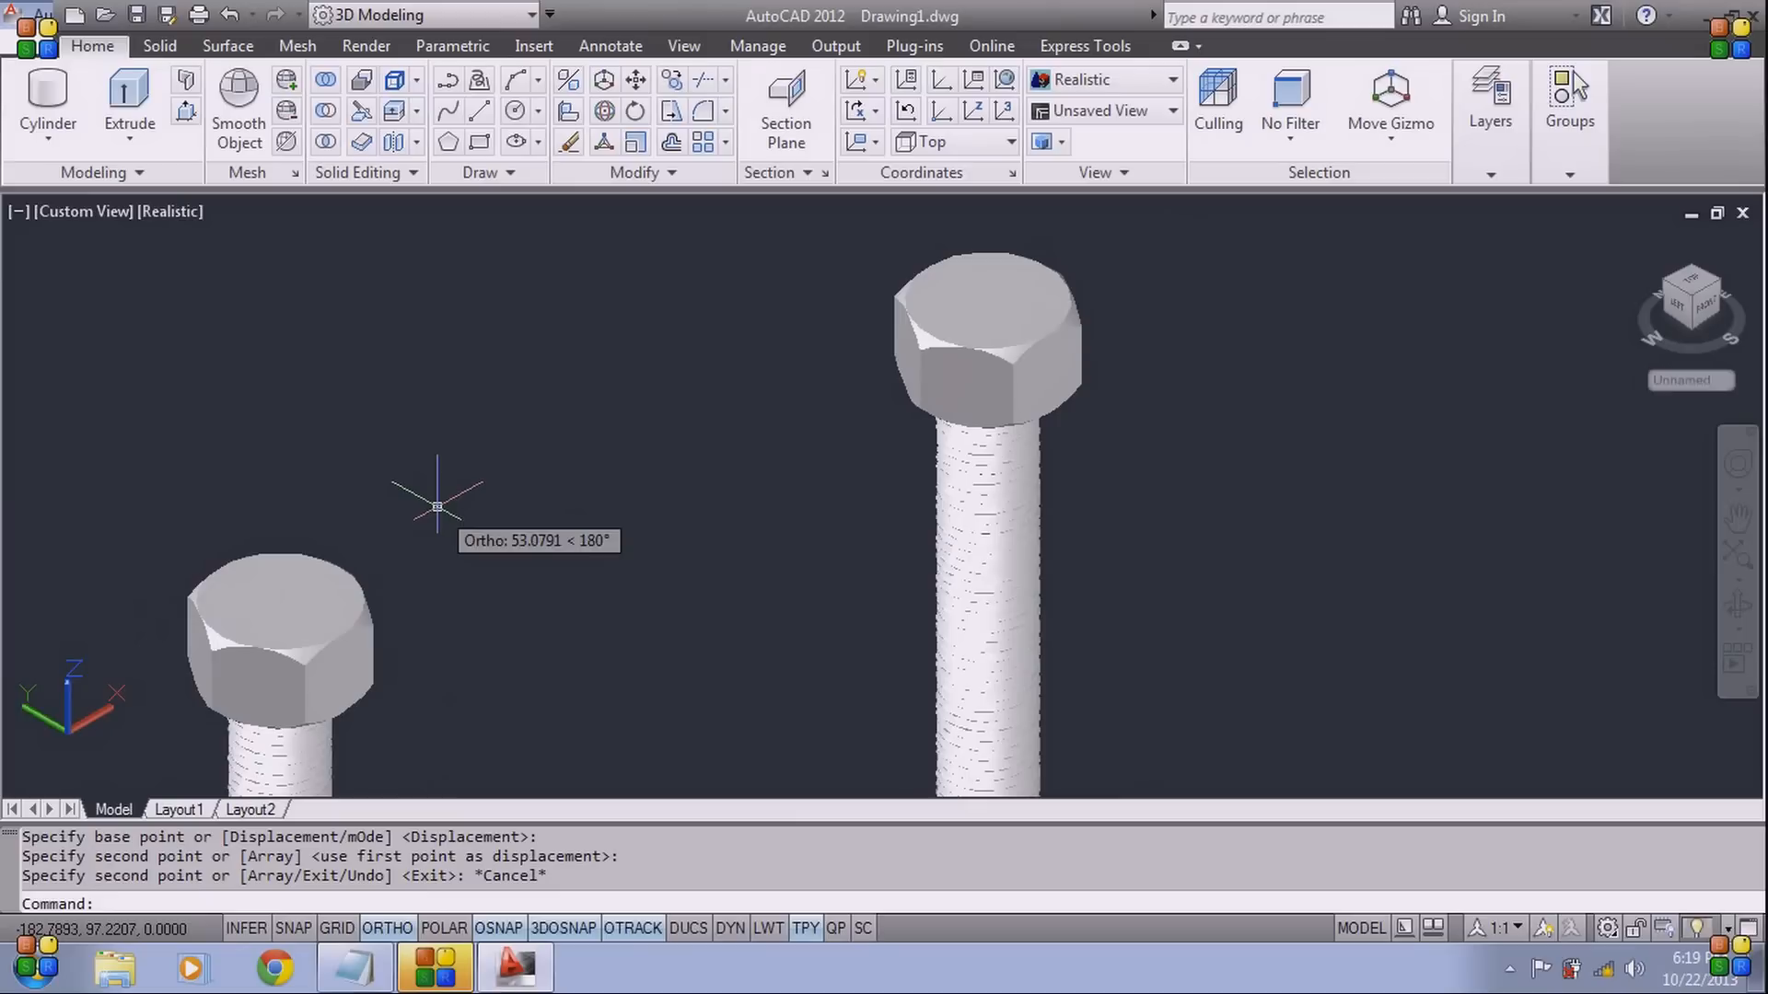
Move the copied bolt about 26 units up along Z so its threaded shank passes through the hexagonal nut blank
scroll(435, 505, "down", 3)
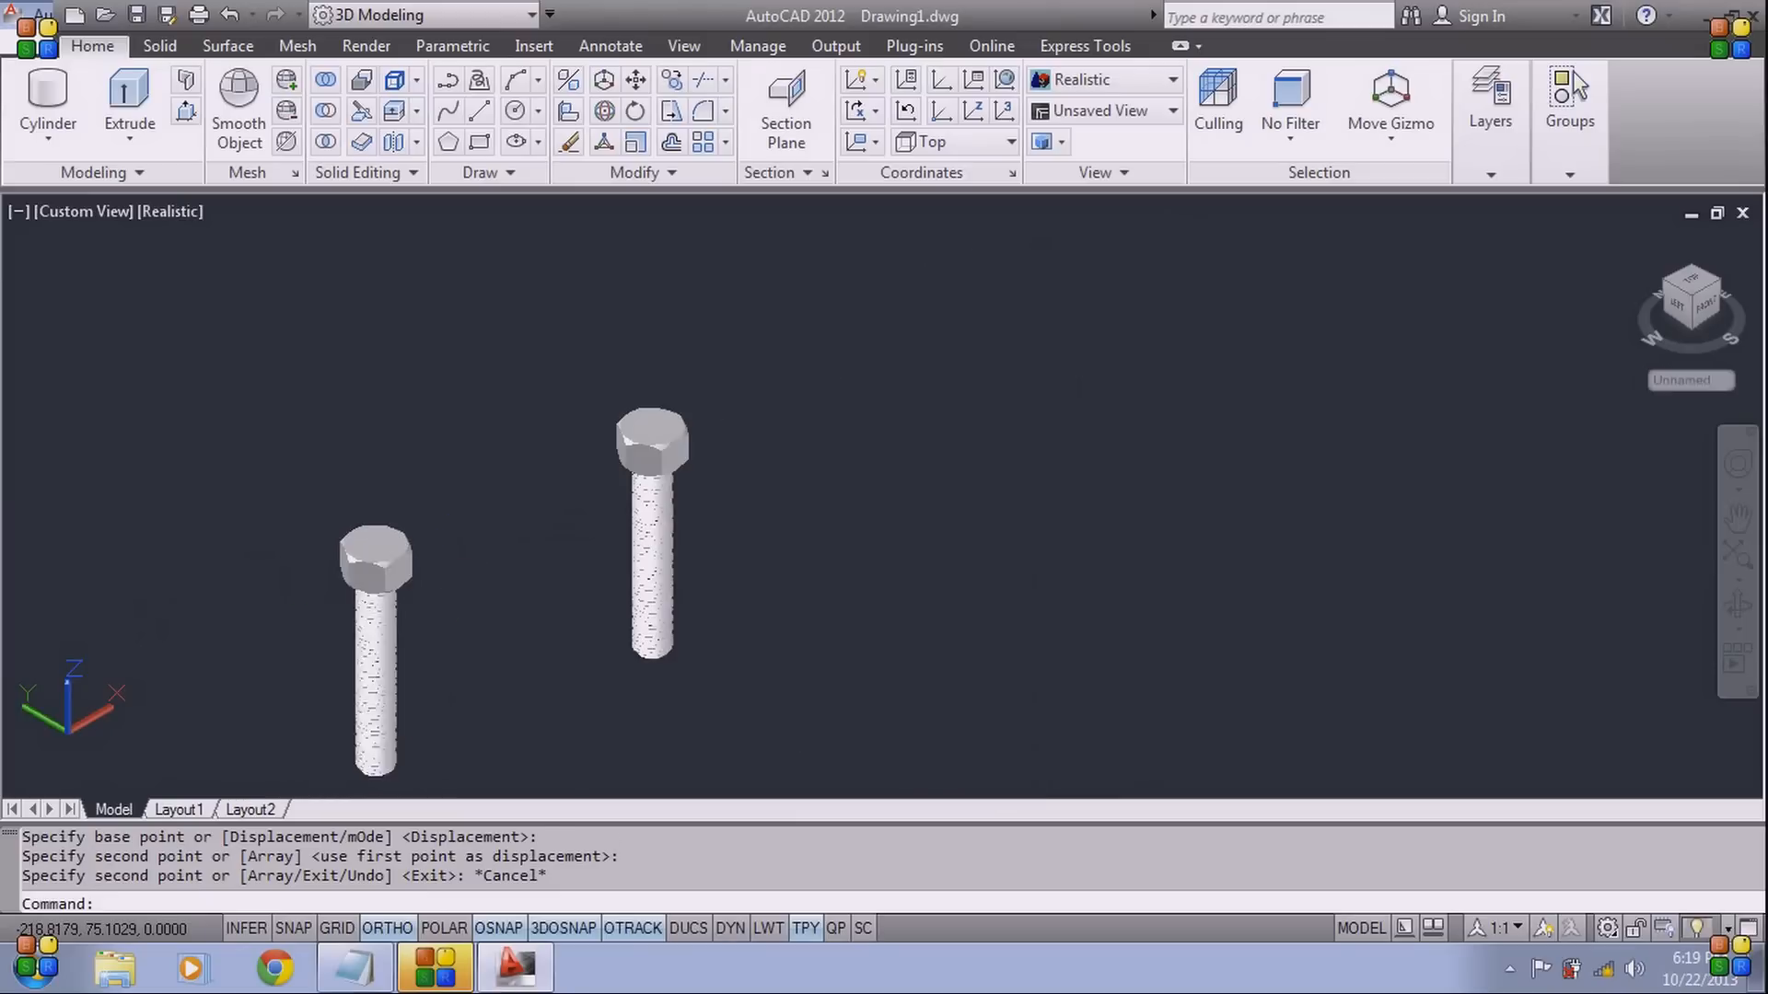
left_click(396, 589)
type("m")
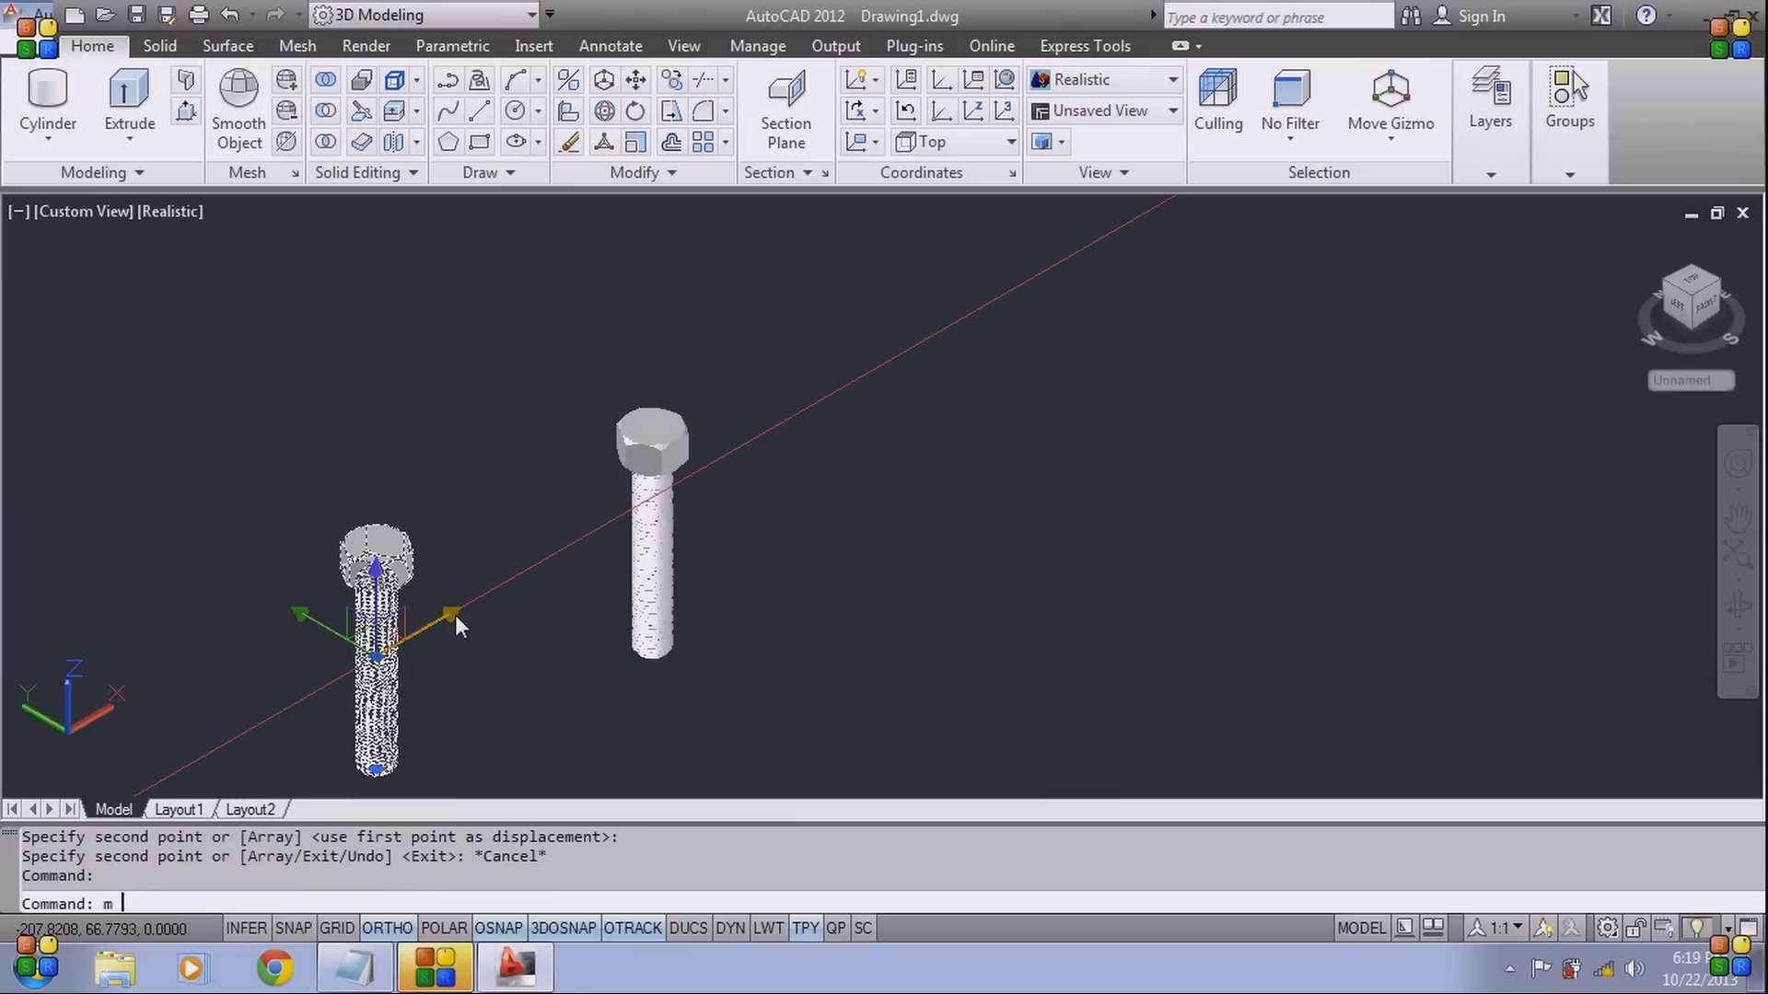
key("Return")
left_click(466, 609)
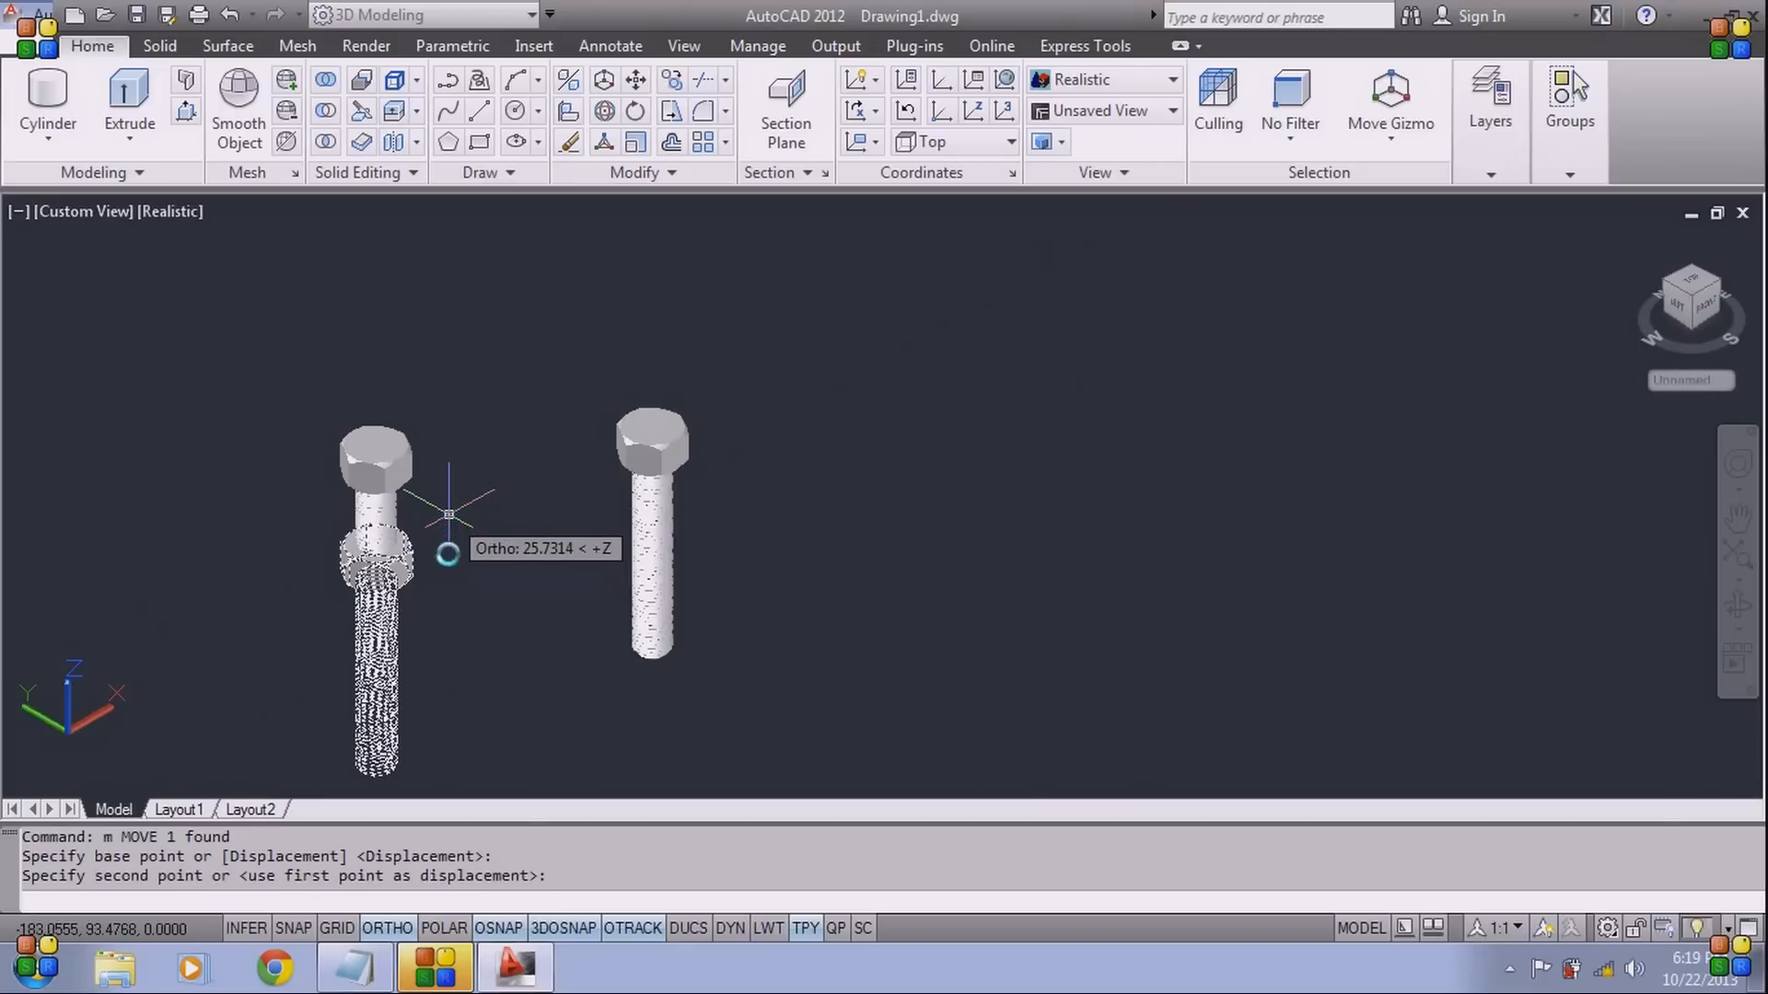
left_click(446, 541)
scroll(446, 557, "up", 3)
middle_click_drag(447, 558, 541, 552)
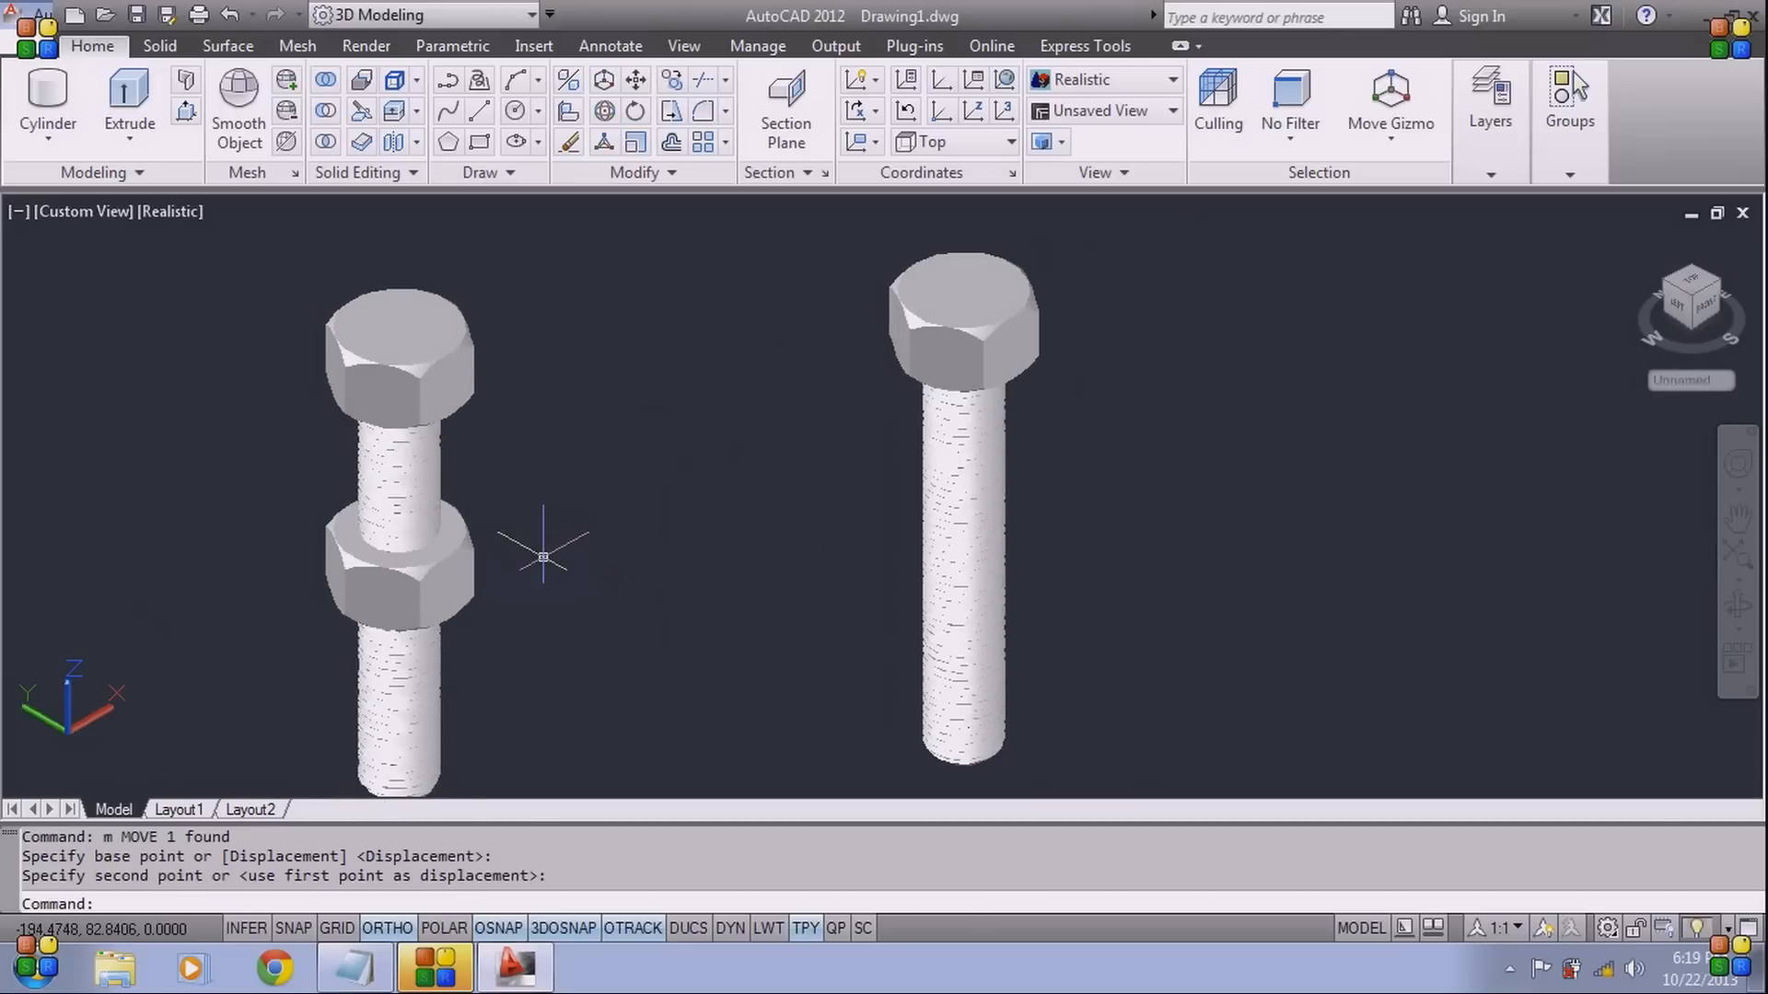
Move the hexagonal nut blank about 30 units along X, clear of the copied bolt's shank
scroll(541, 558, "up", 3)
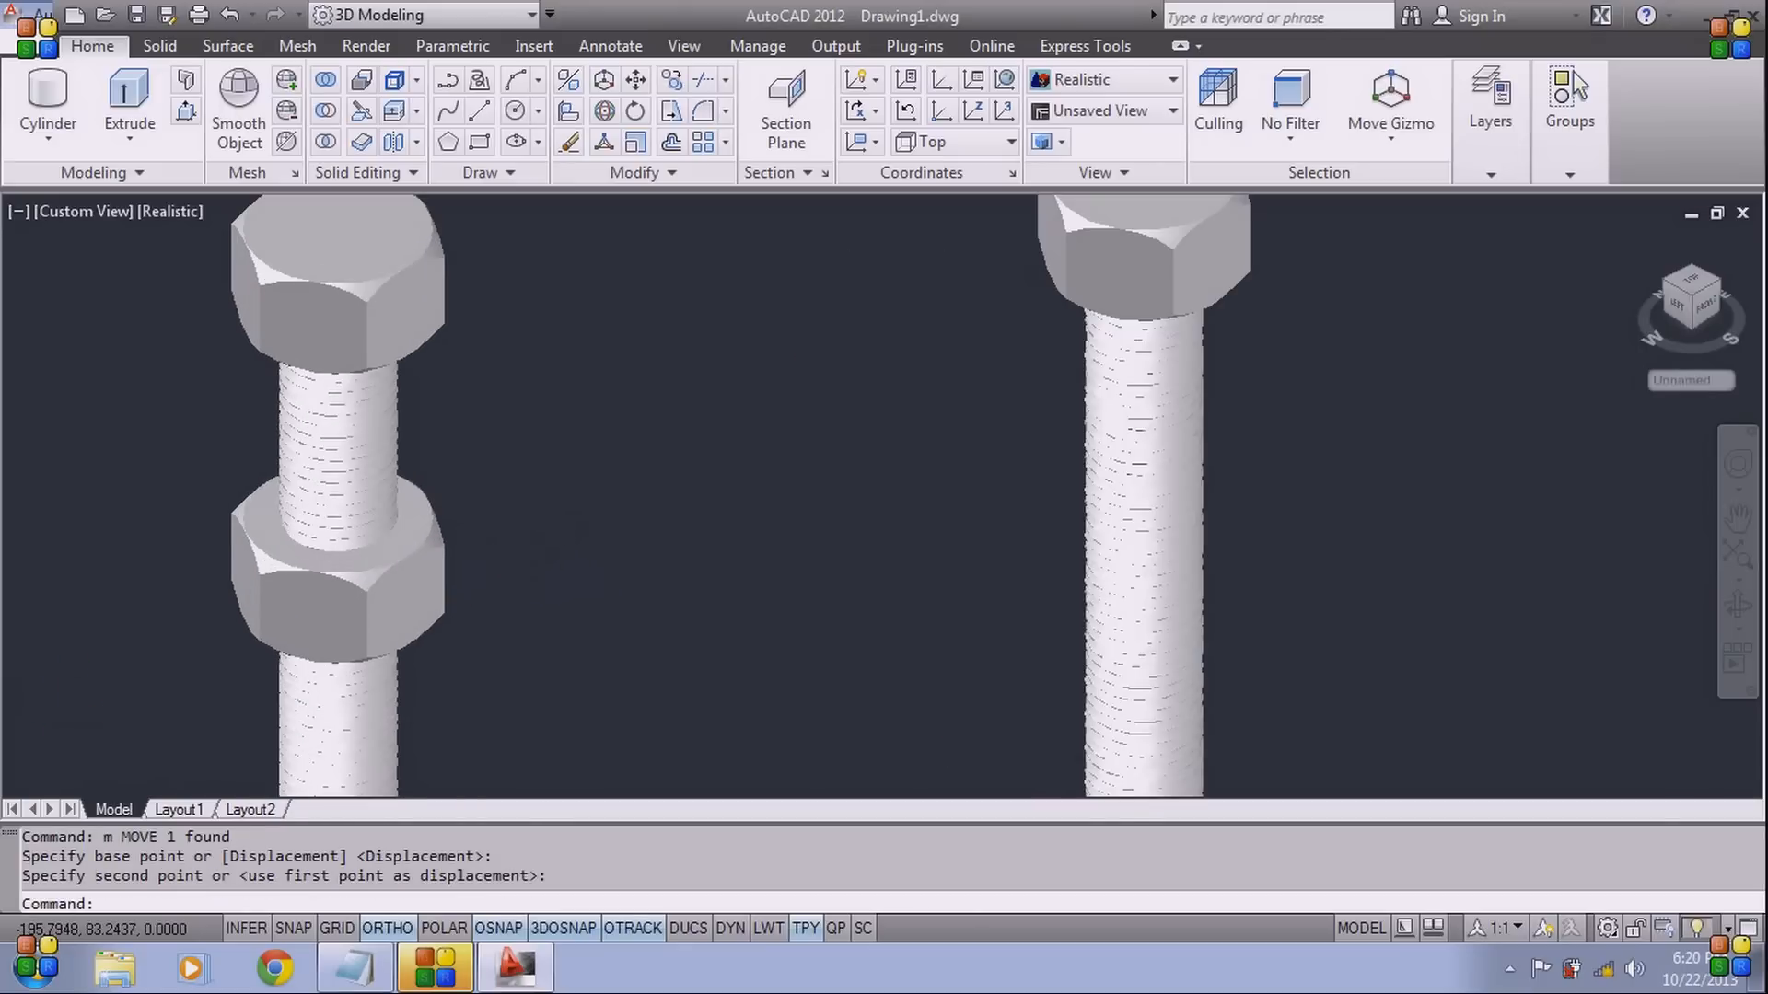
scroll(541, 558, "down", 3)
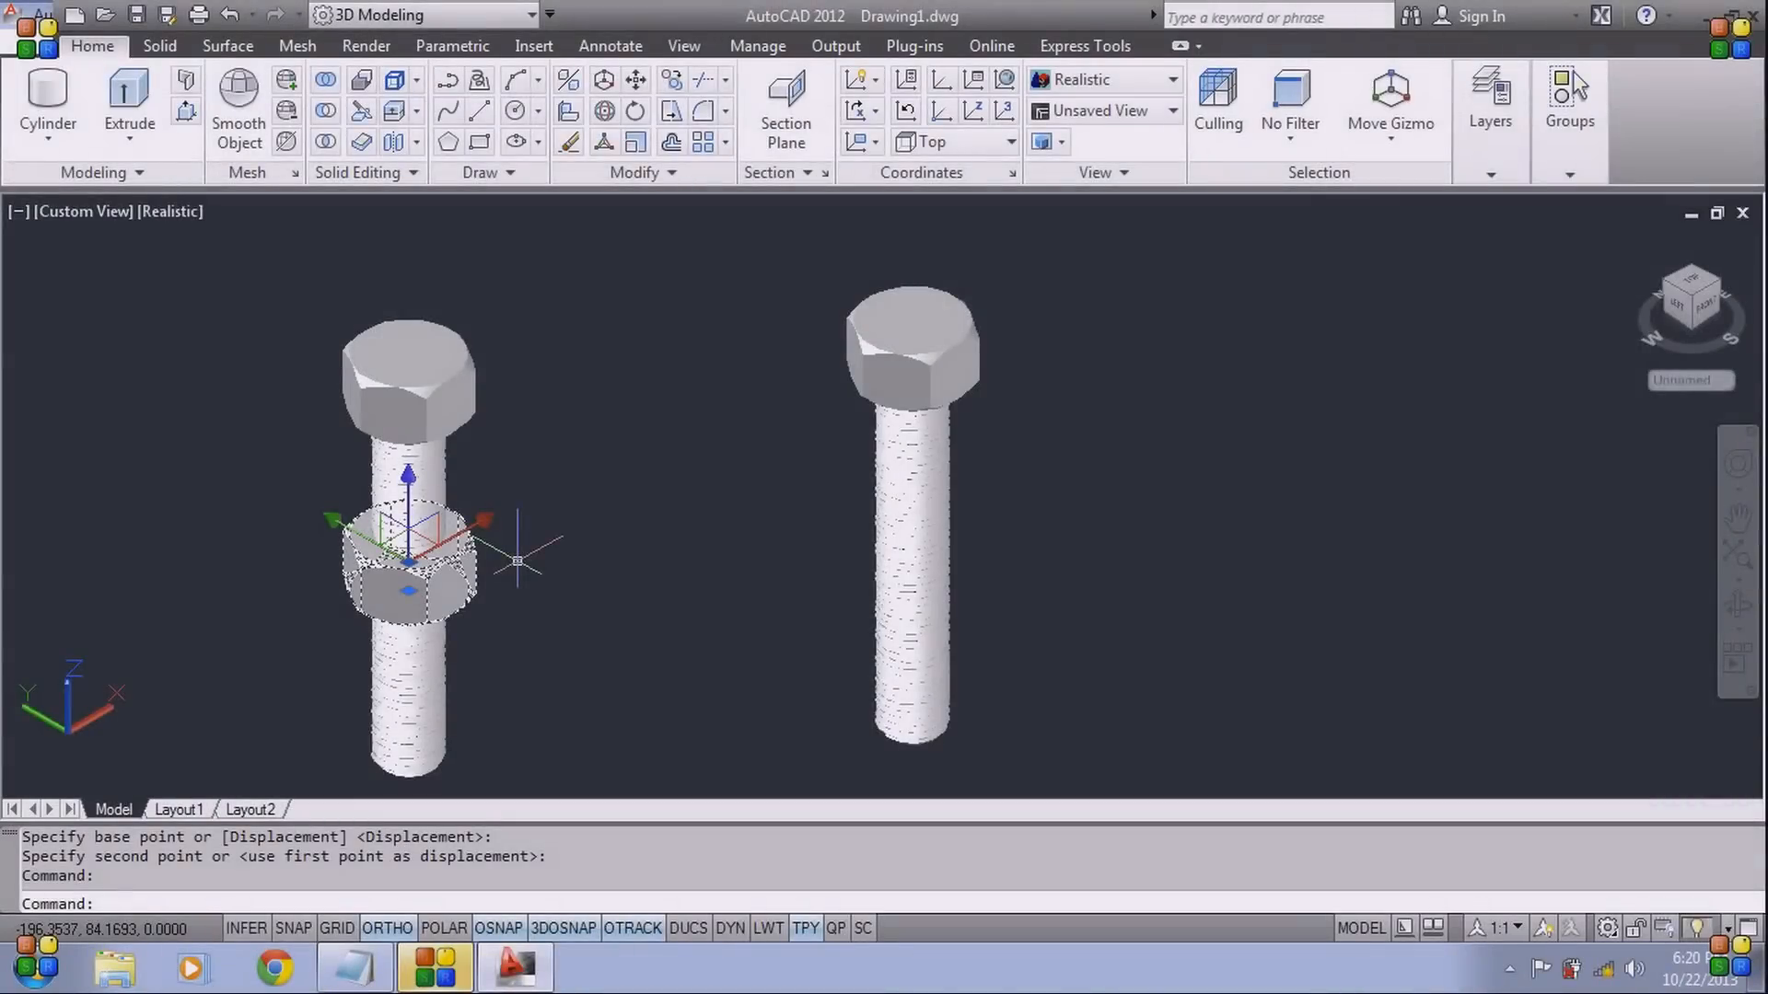
type("M")
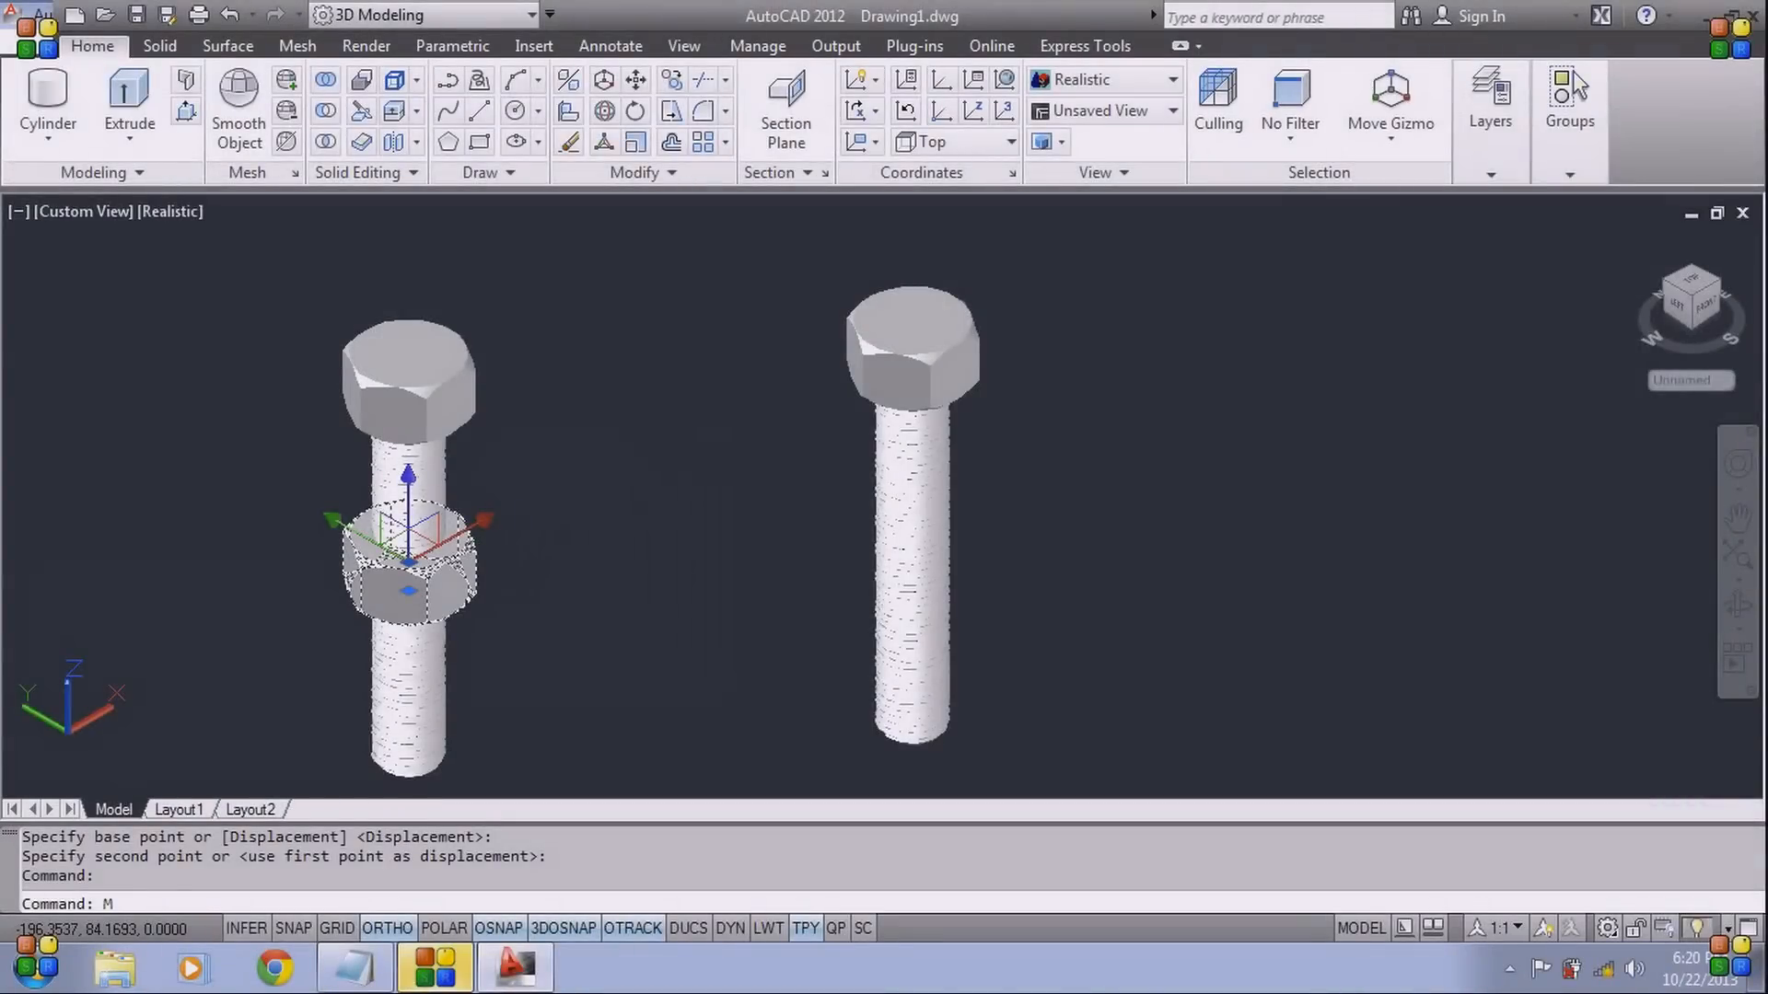
key("Return")
left_click(482, 572)
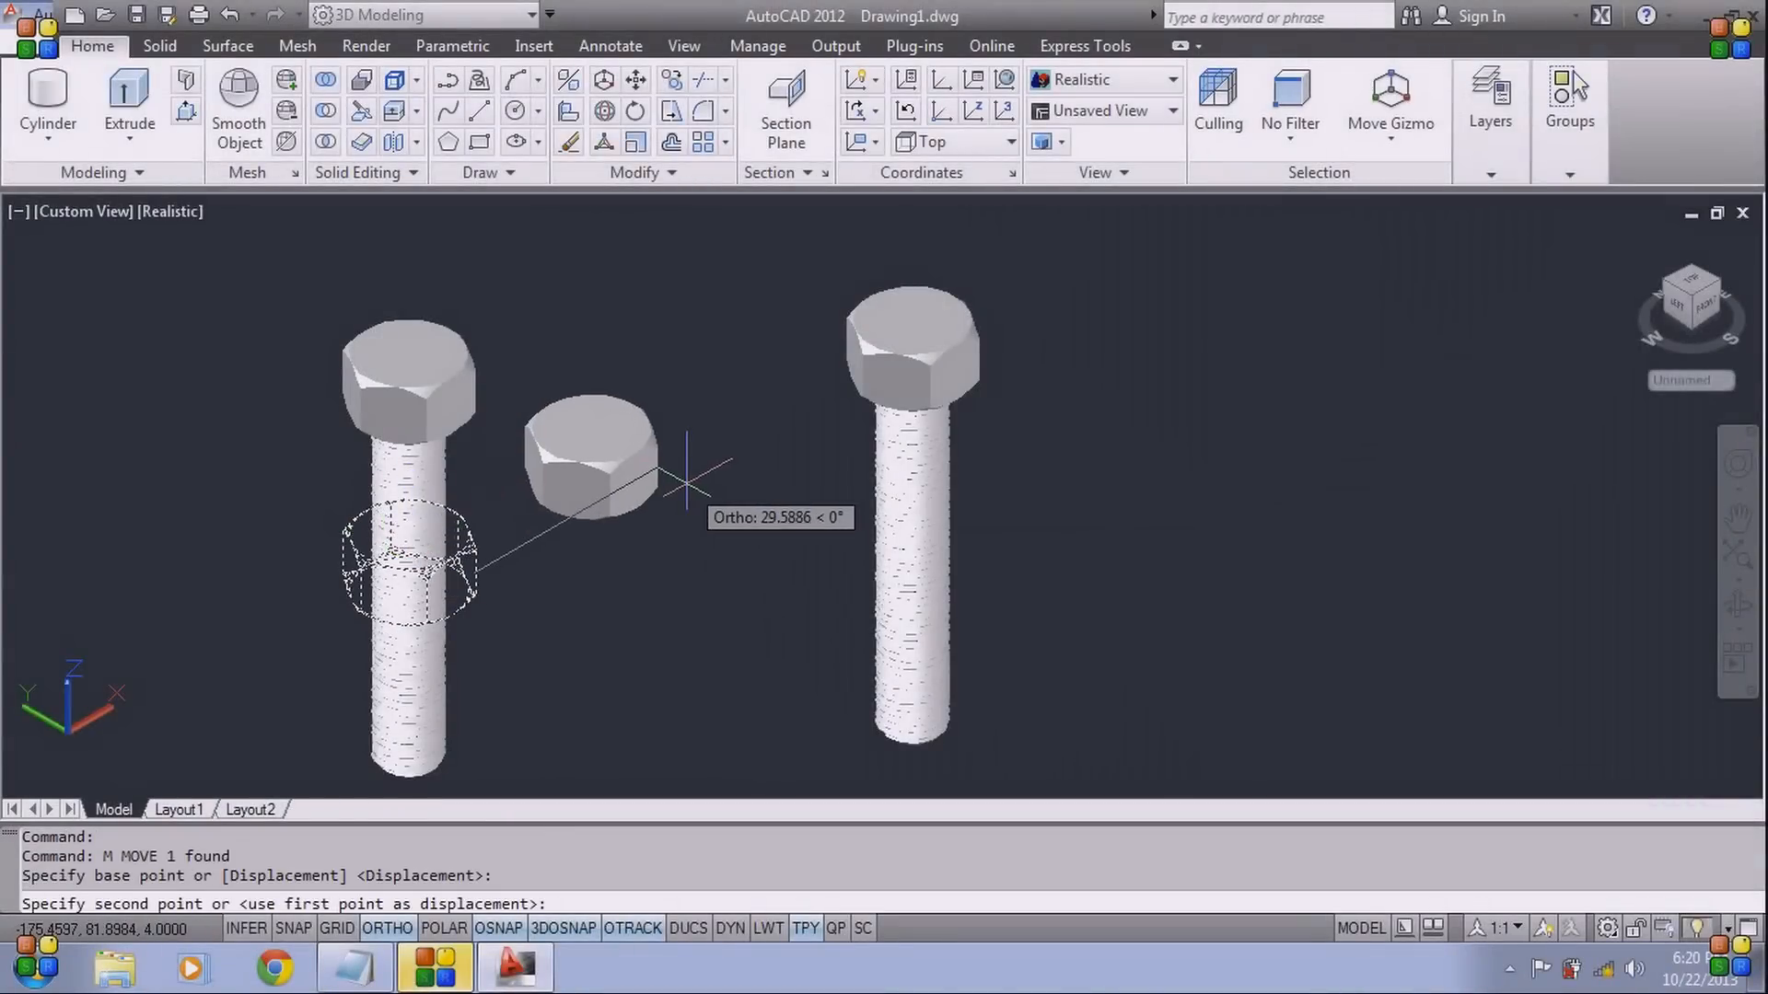
left_click(679, 481)
middle_click_drag(683, 502, 652, 535)
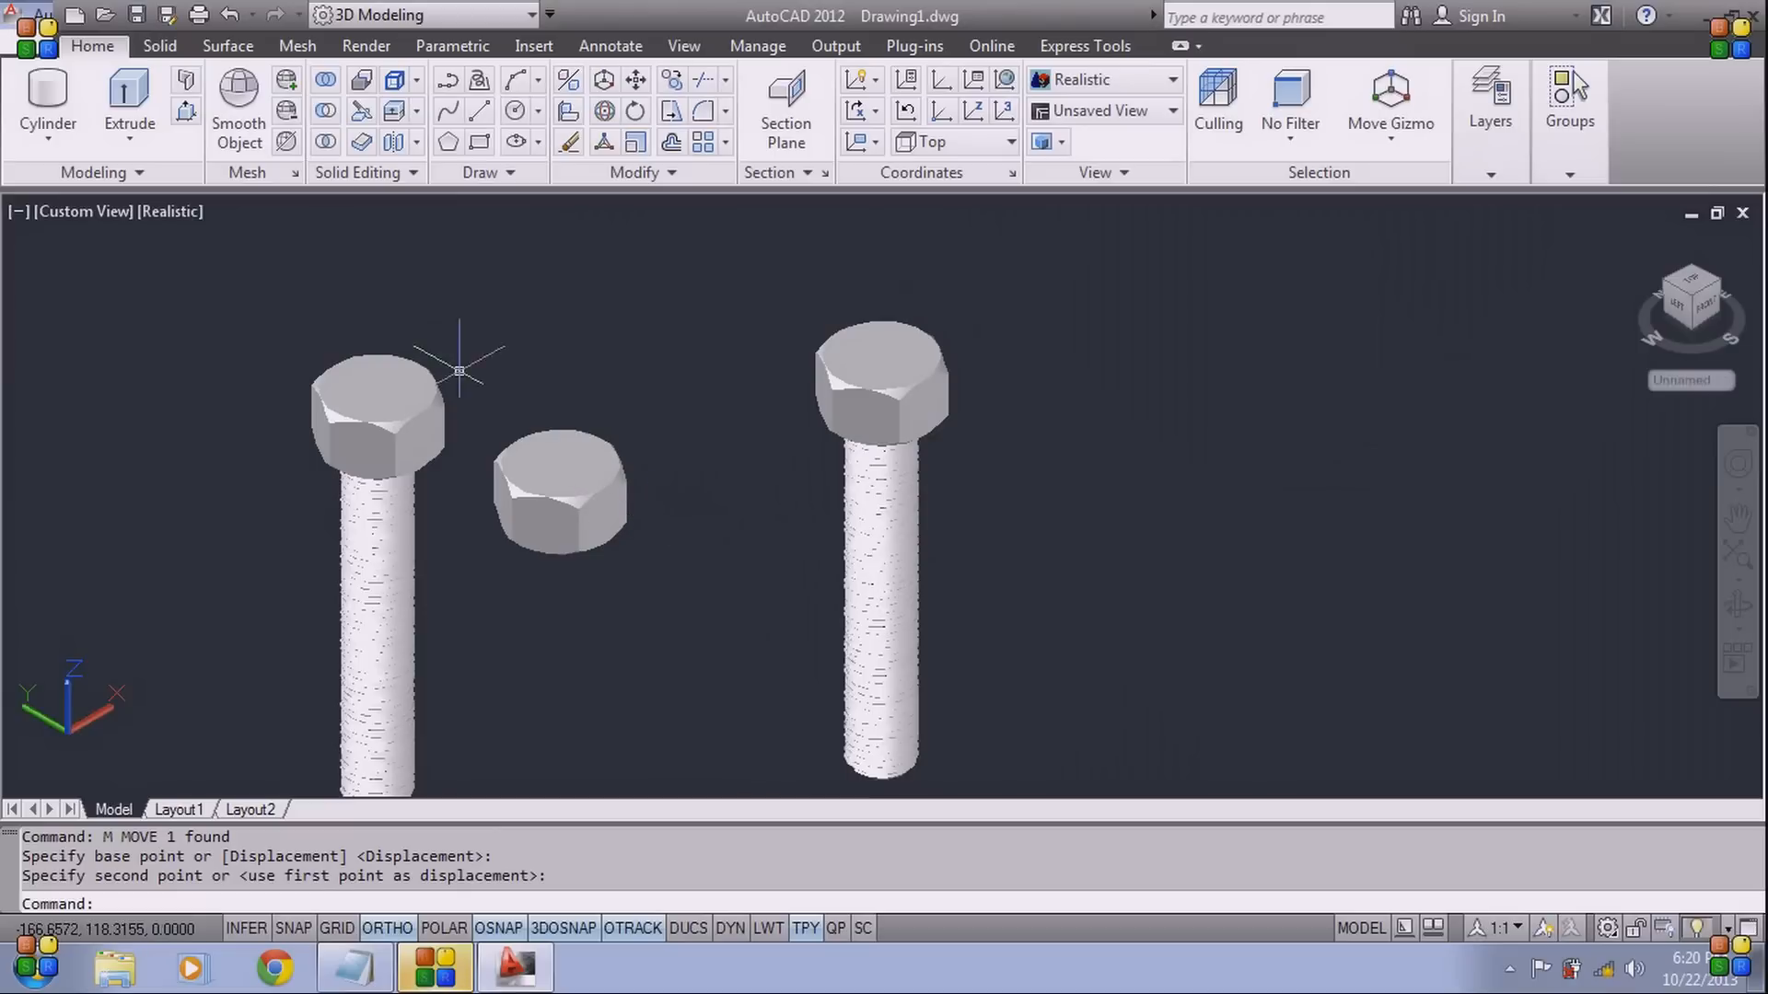
Create a cylinder of radius 4 from the nut blank's top-face centre down through its underside
left_click(48, 96)
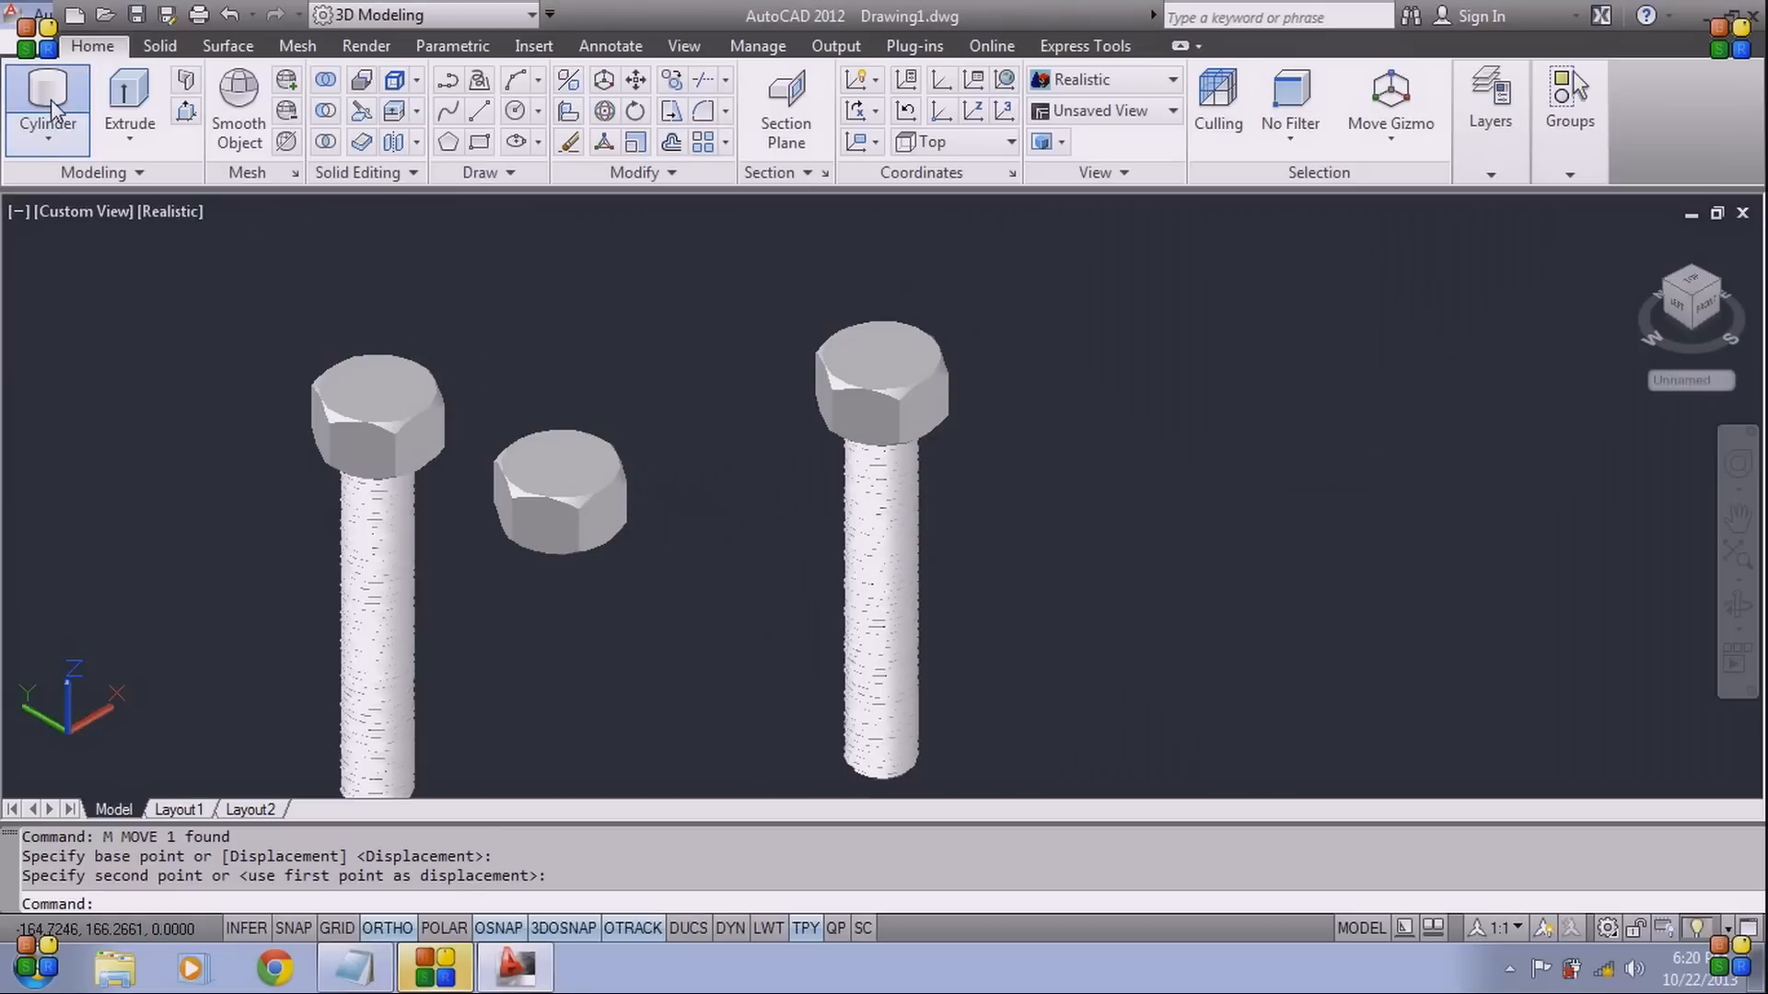
scroll(571, 461, "up", 2)
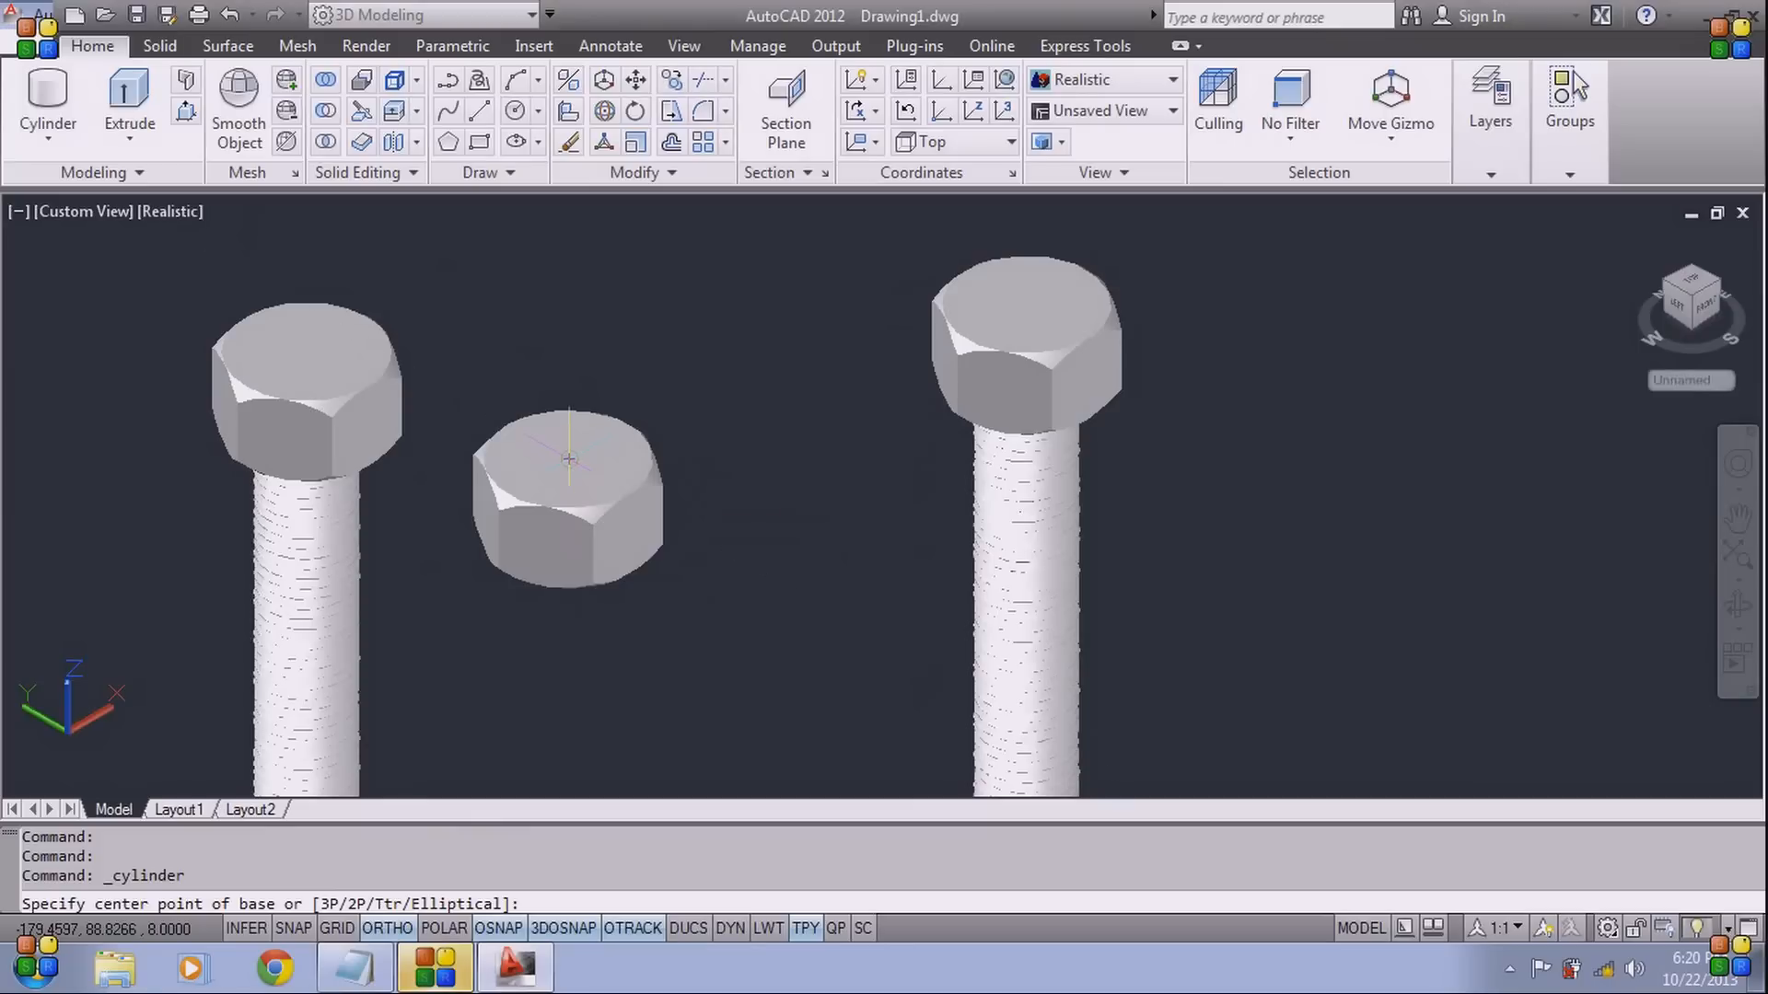
left_click(570, 456)
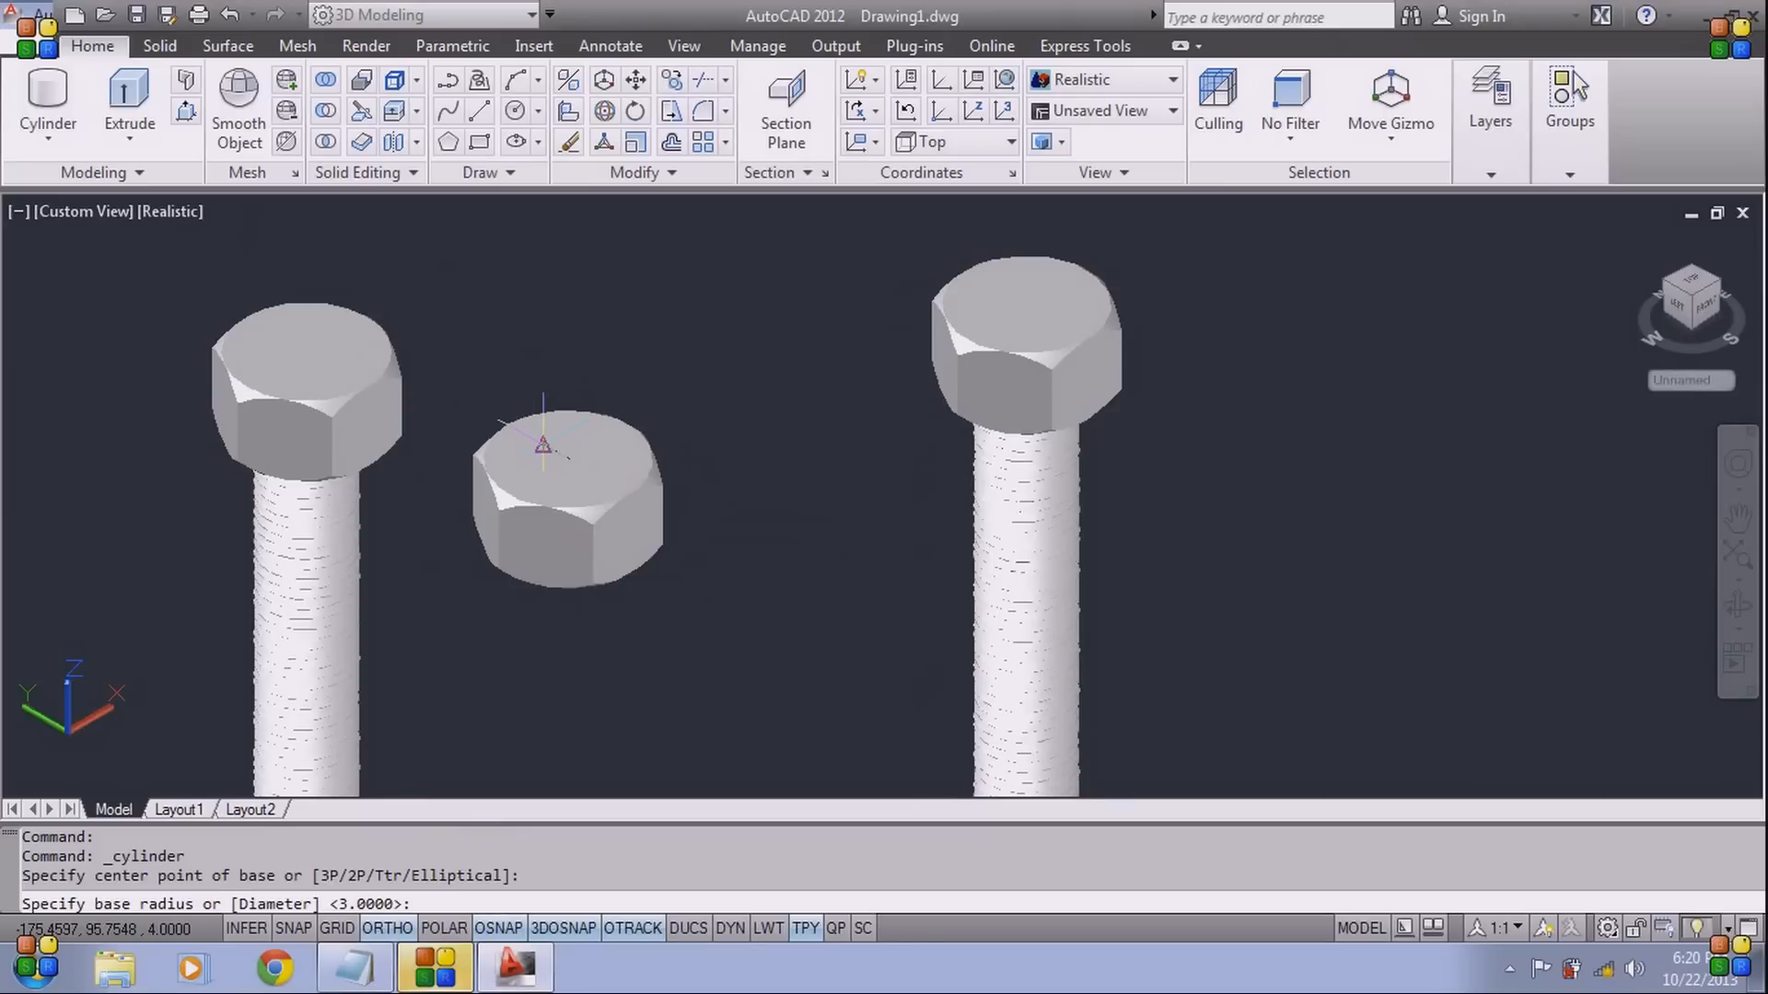
type("4")
key("Return")
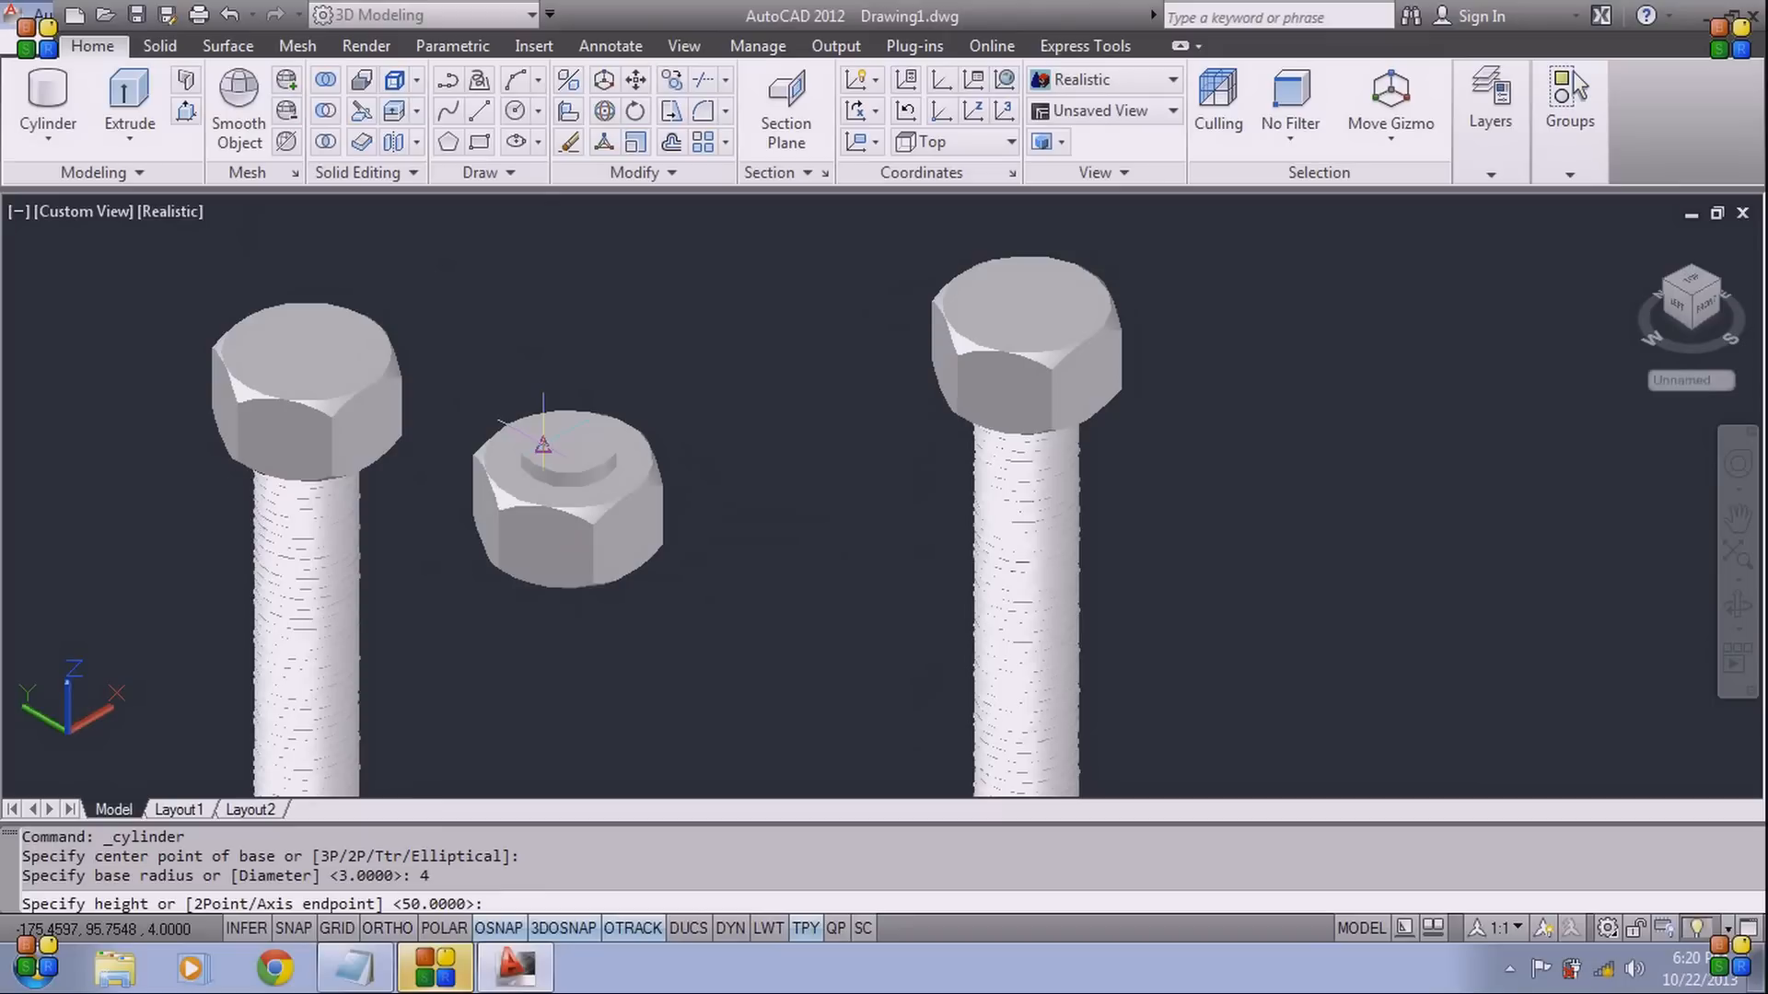
left_click(658, 596)
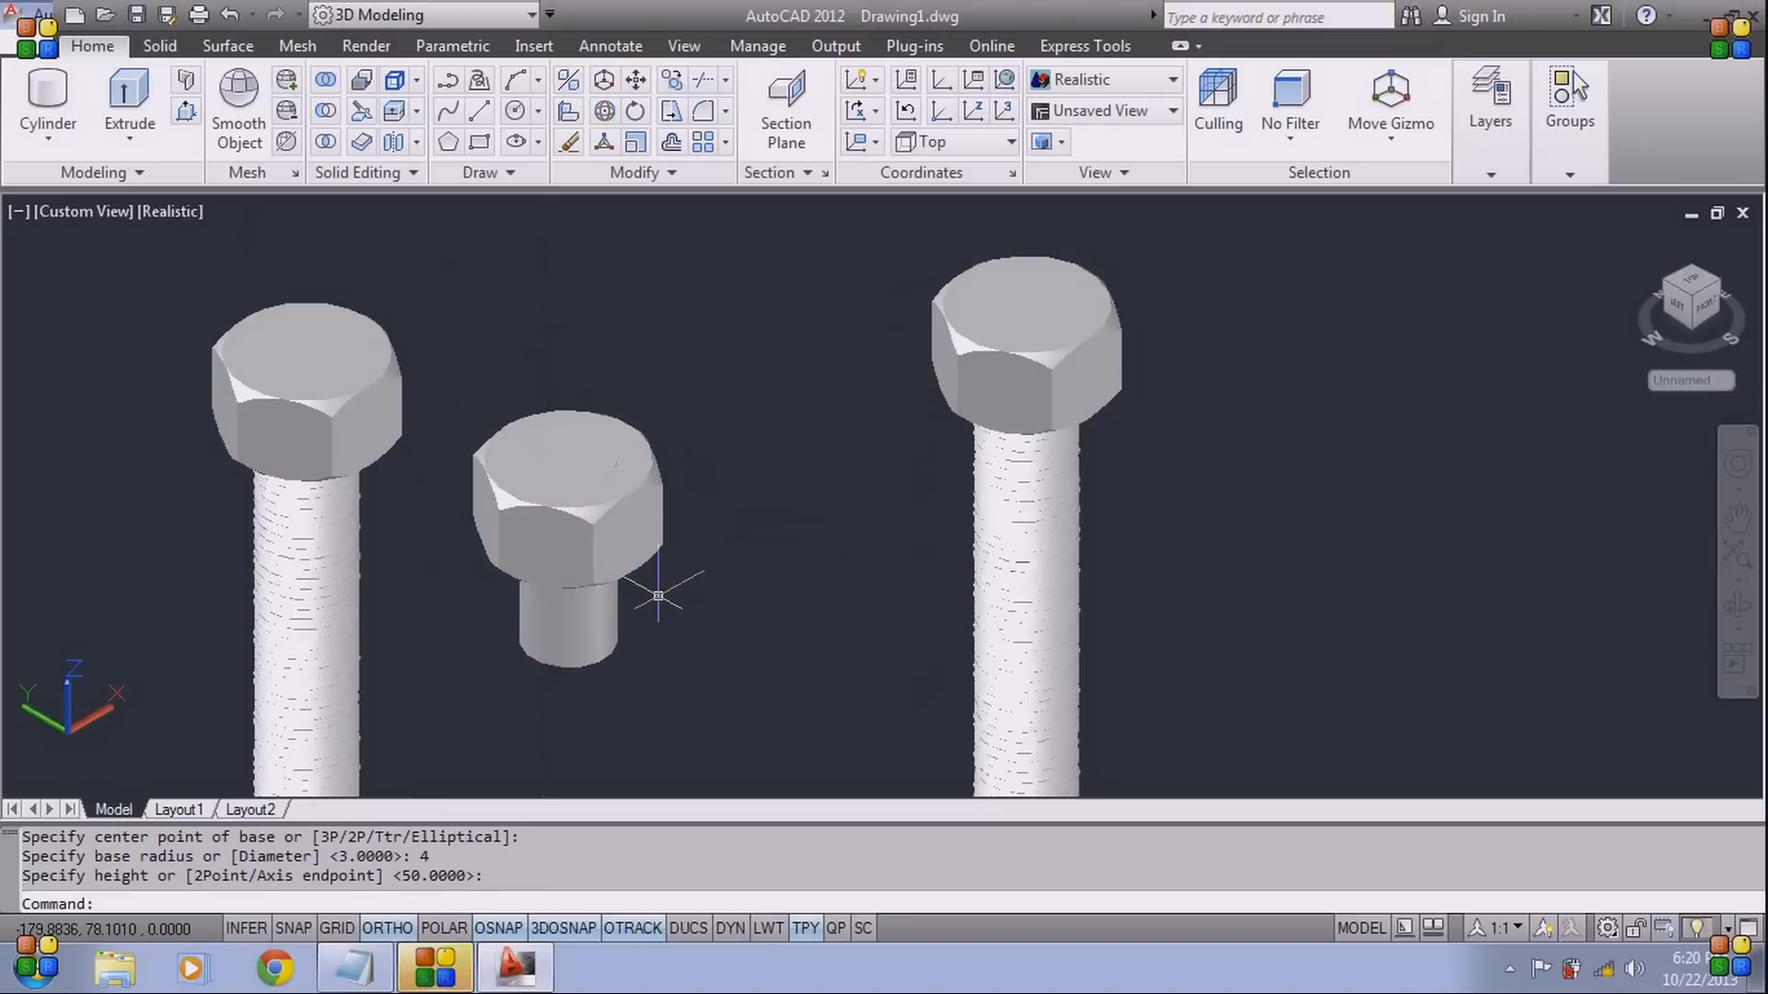
Subtract the cylinder from the hexagonal nut blank to make a through hole
type("su")
key("Return")
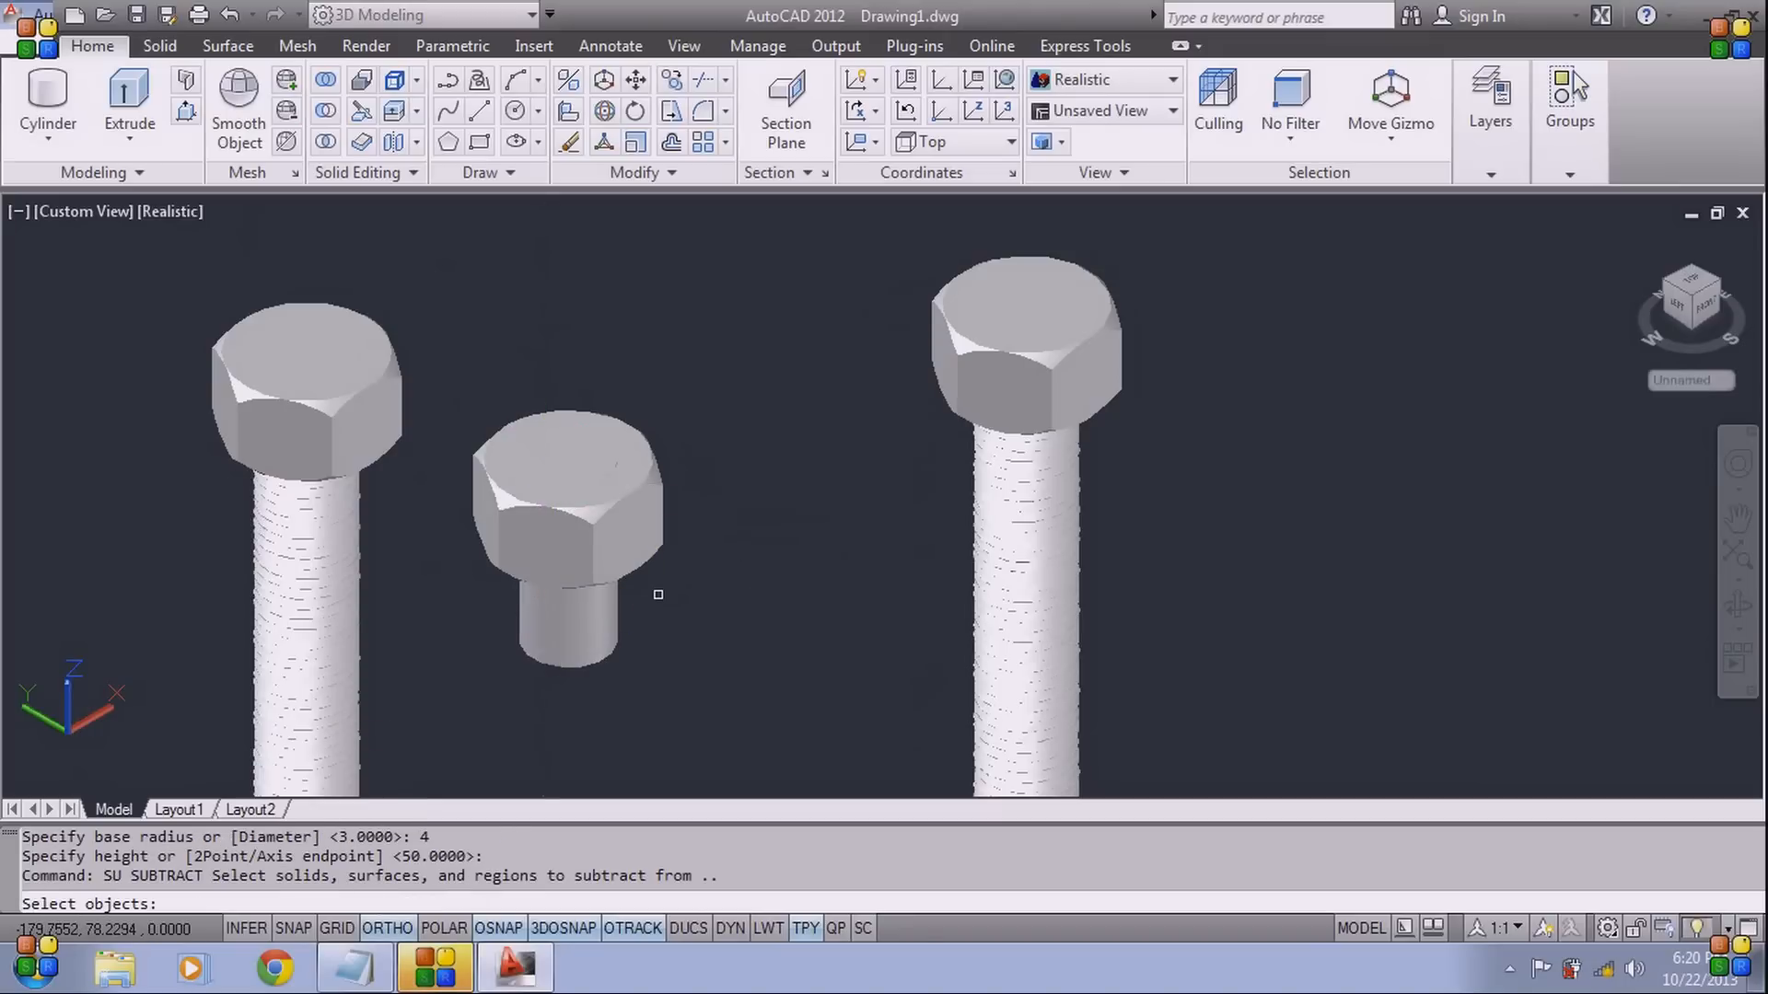
left_click(630, 539)
key("Return")
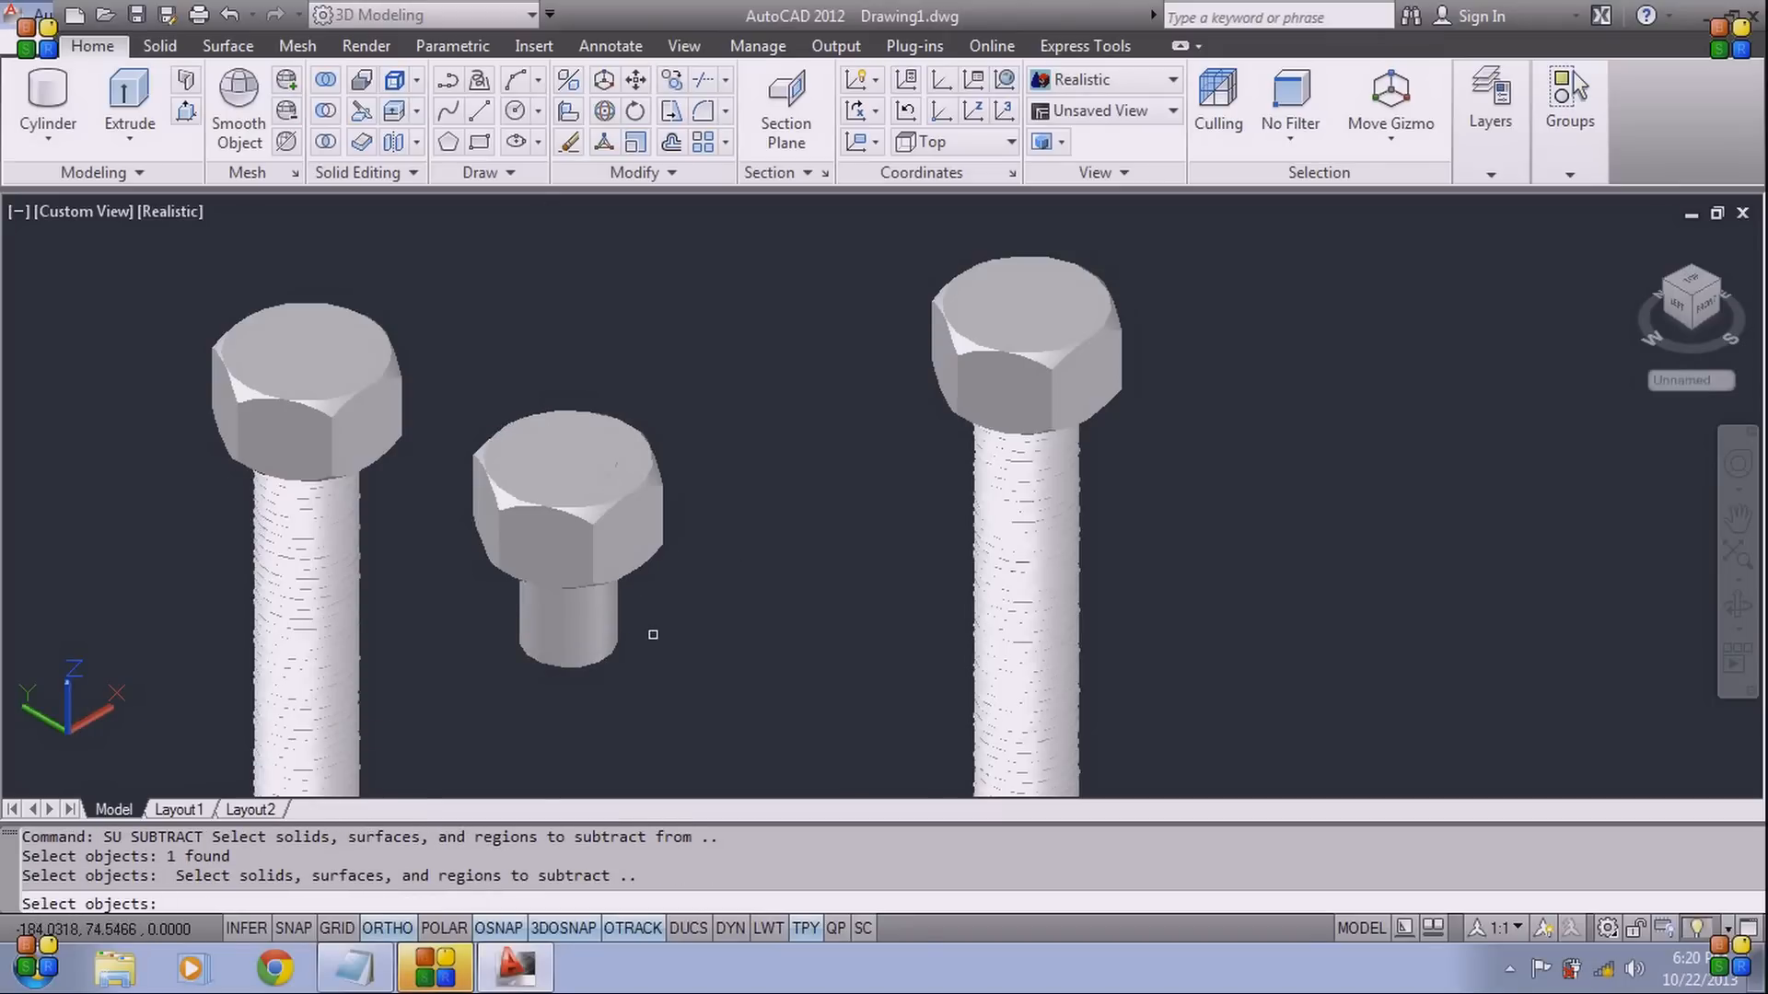
left_click(600, 628)
key("Return")
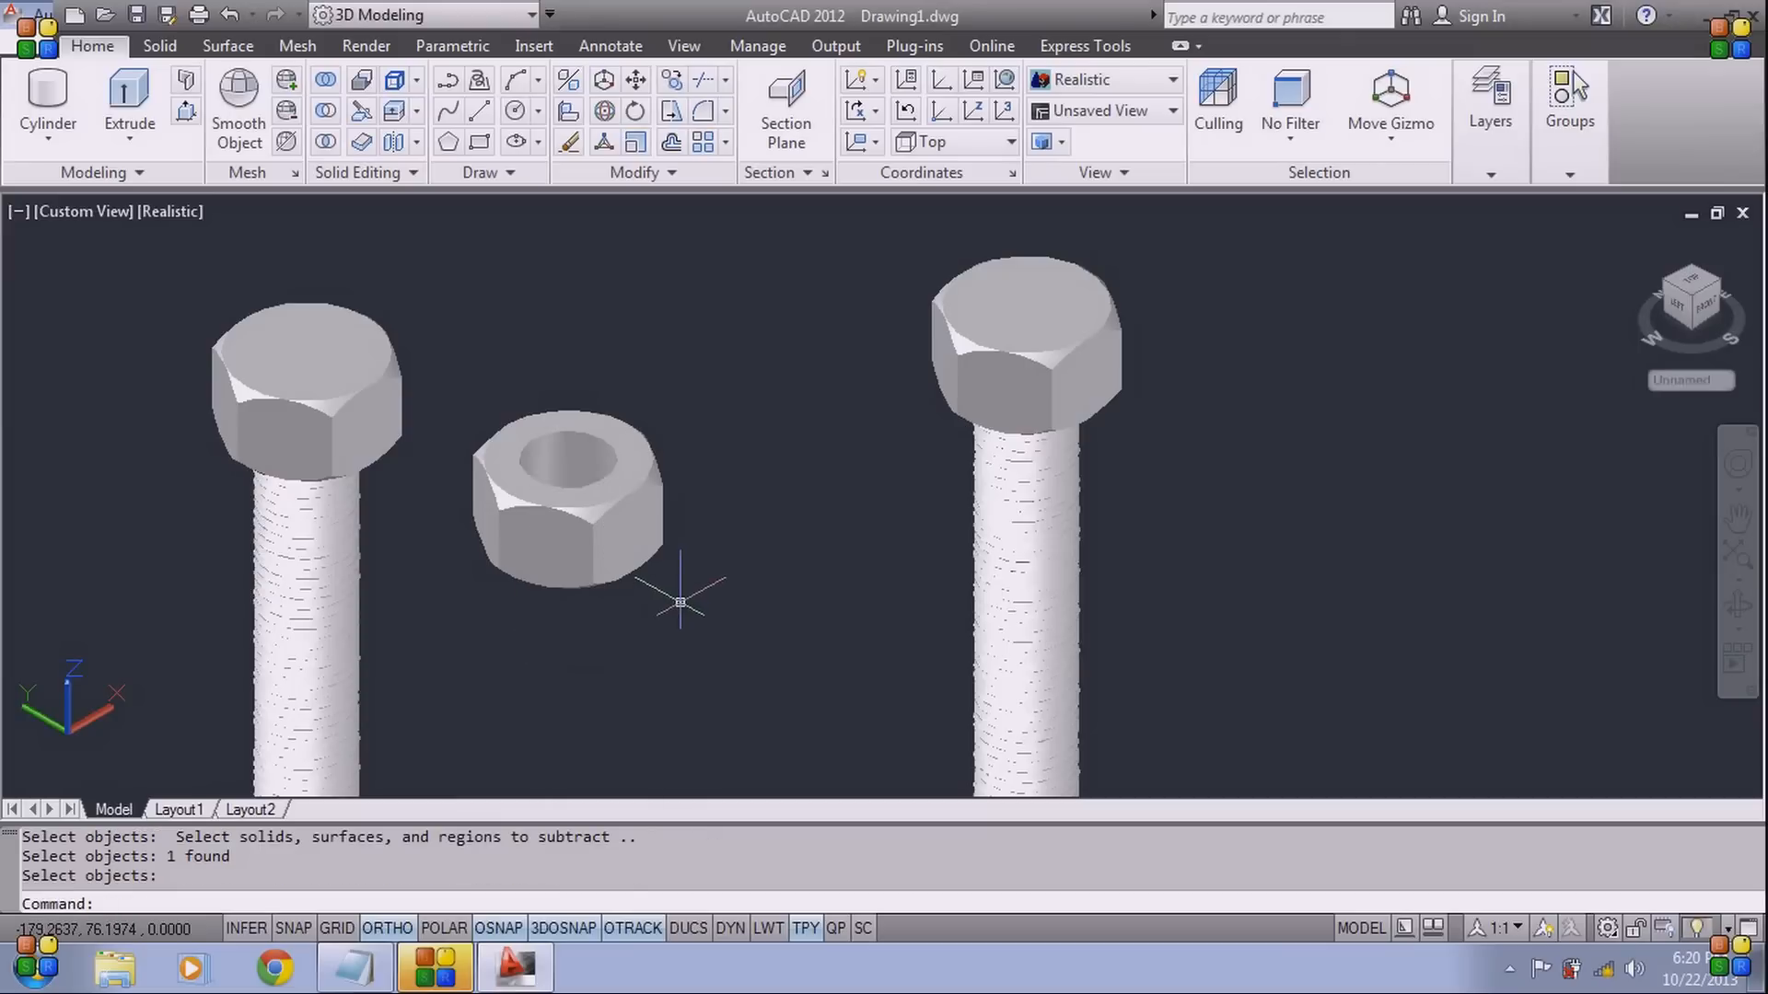
Move the bored nut by its top-face centre onto the top-face centre of the copied bolt's head
left_click(618, 531)
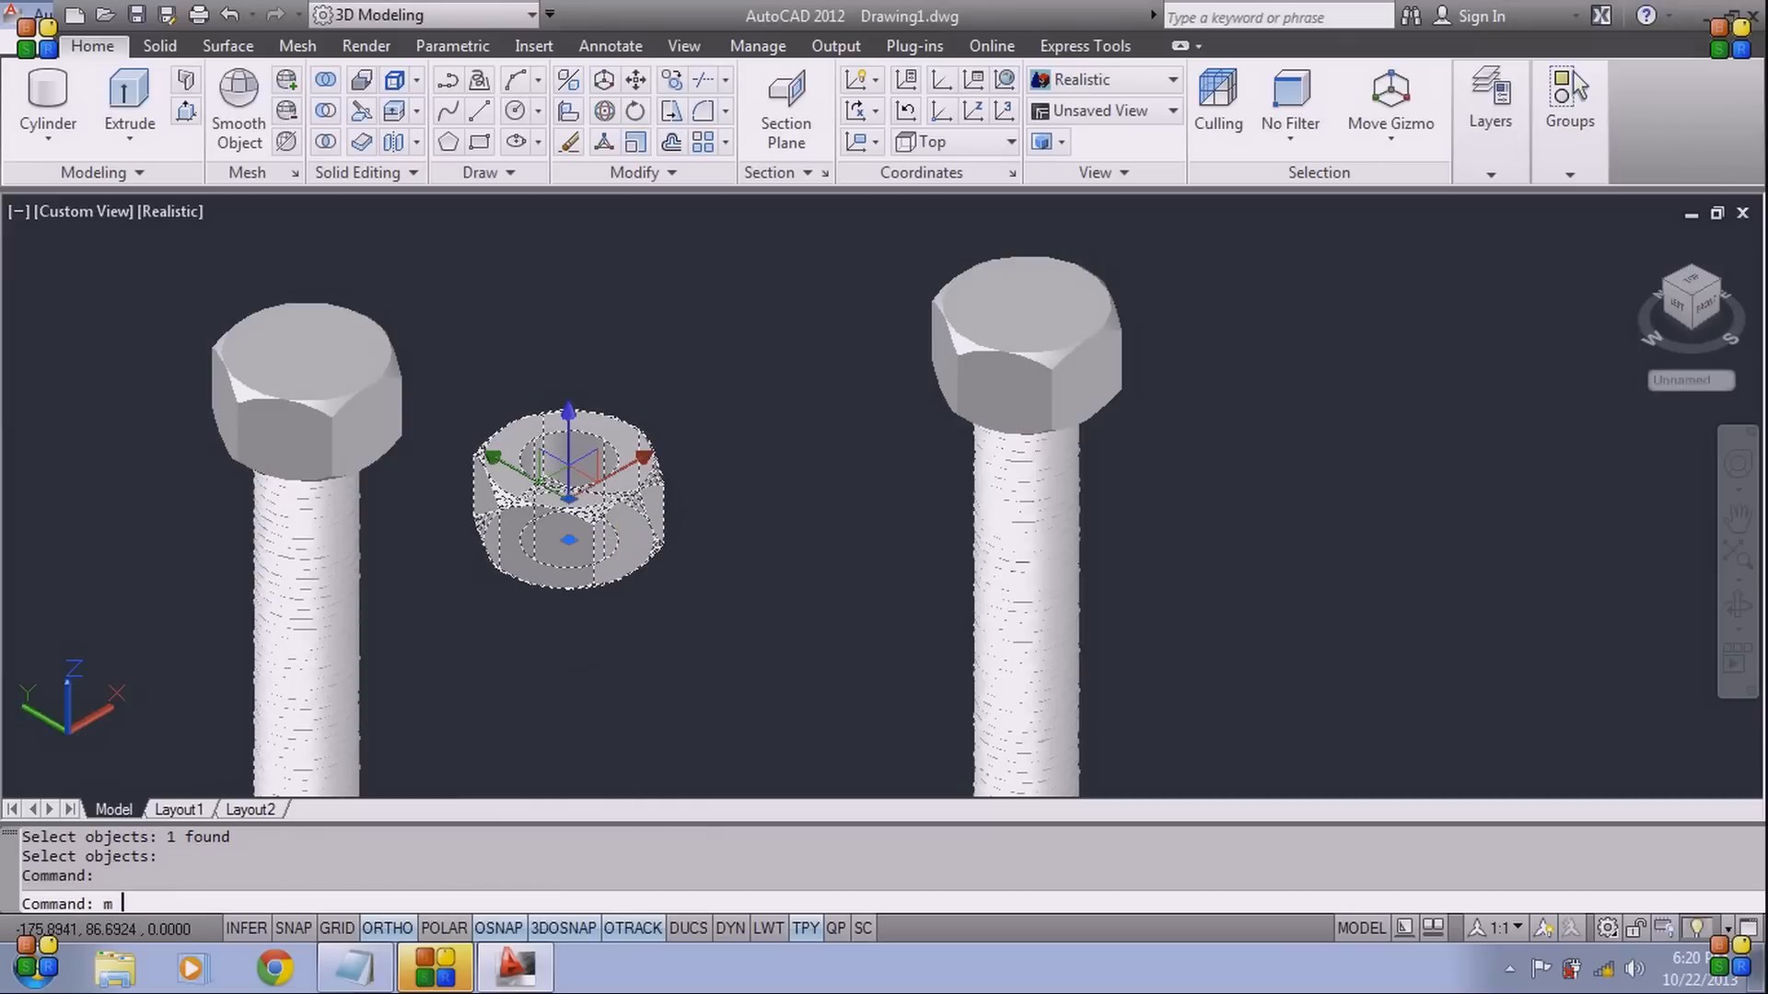
type("m")
key("space")
left_click(569, 459)
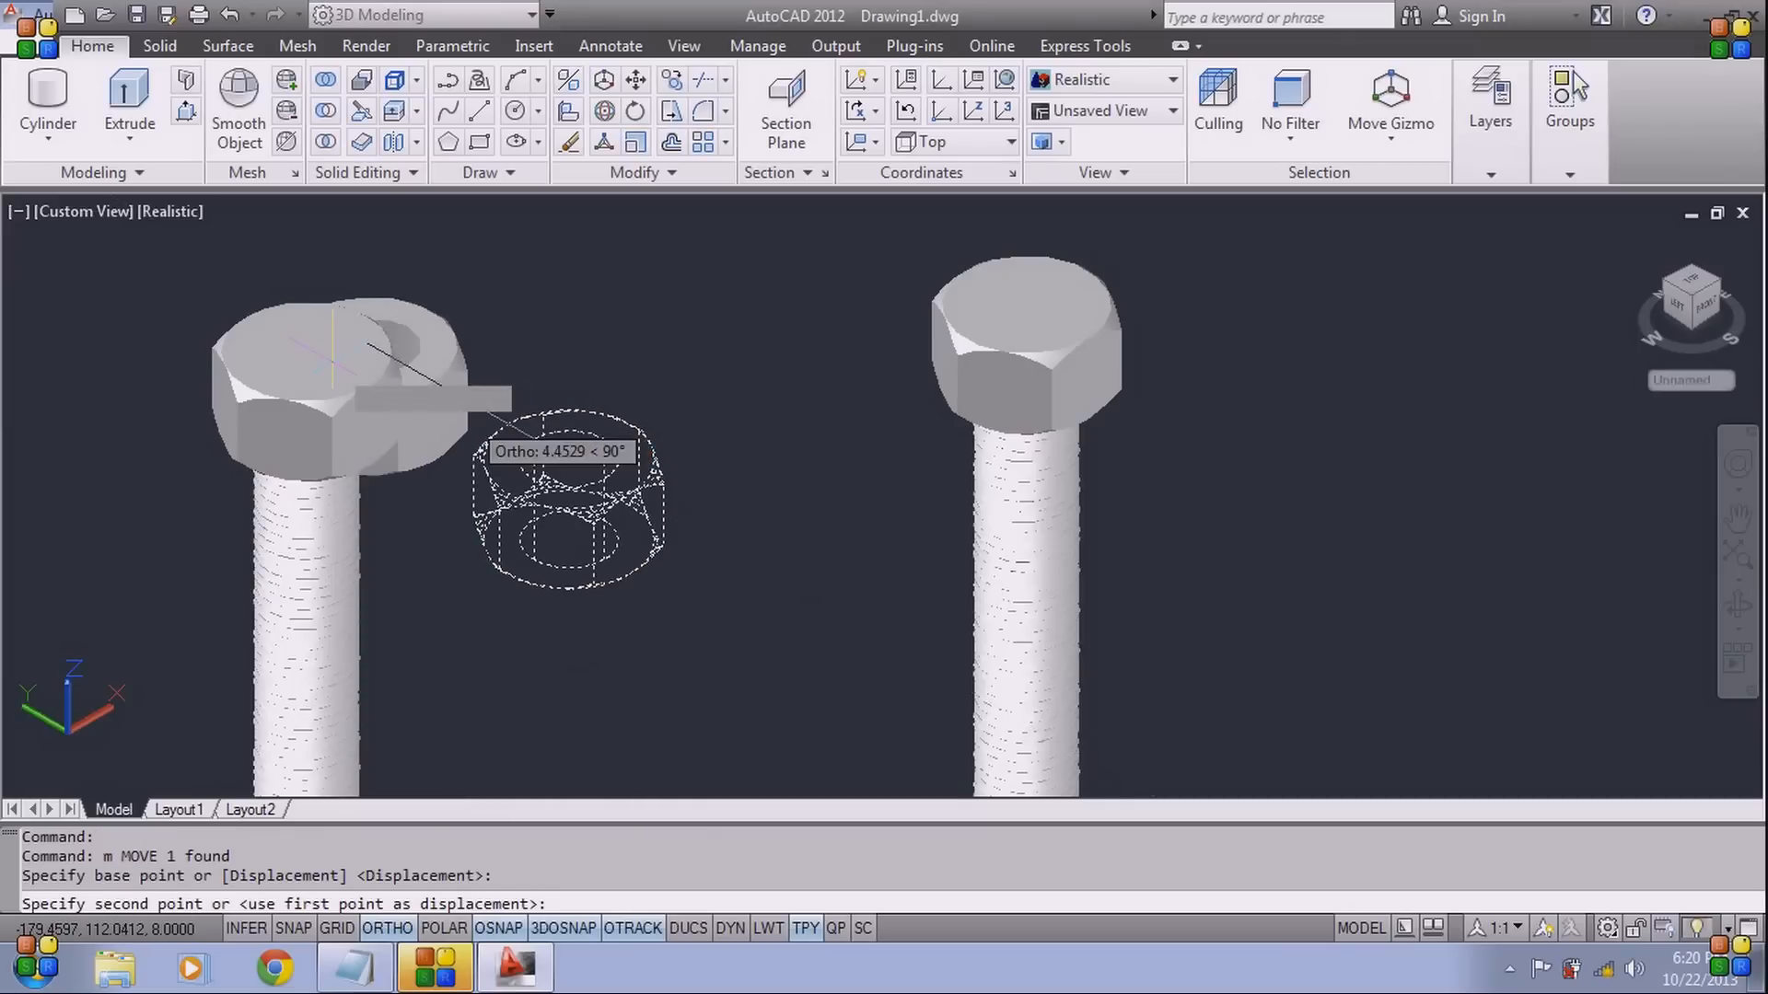
left_click(328, 304)
middle_click_drag(479, 367, 703, 276)
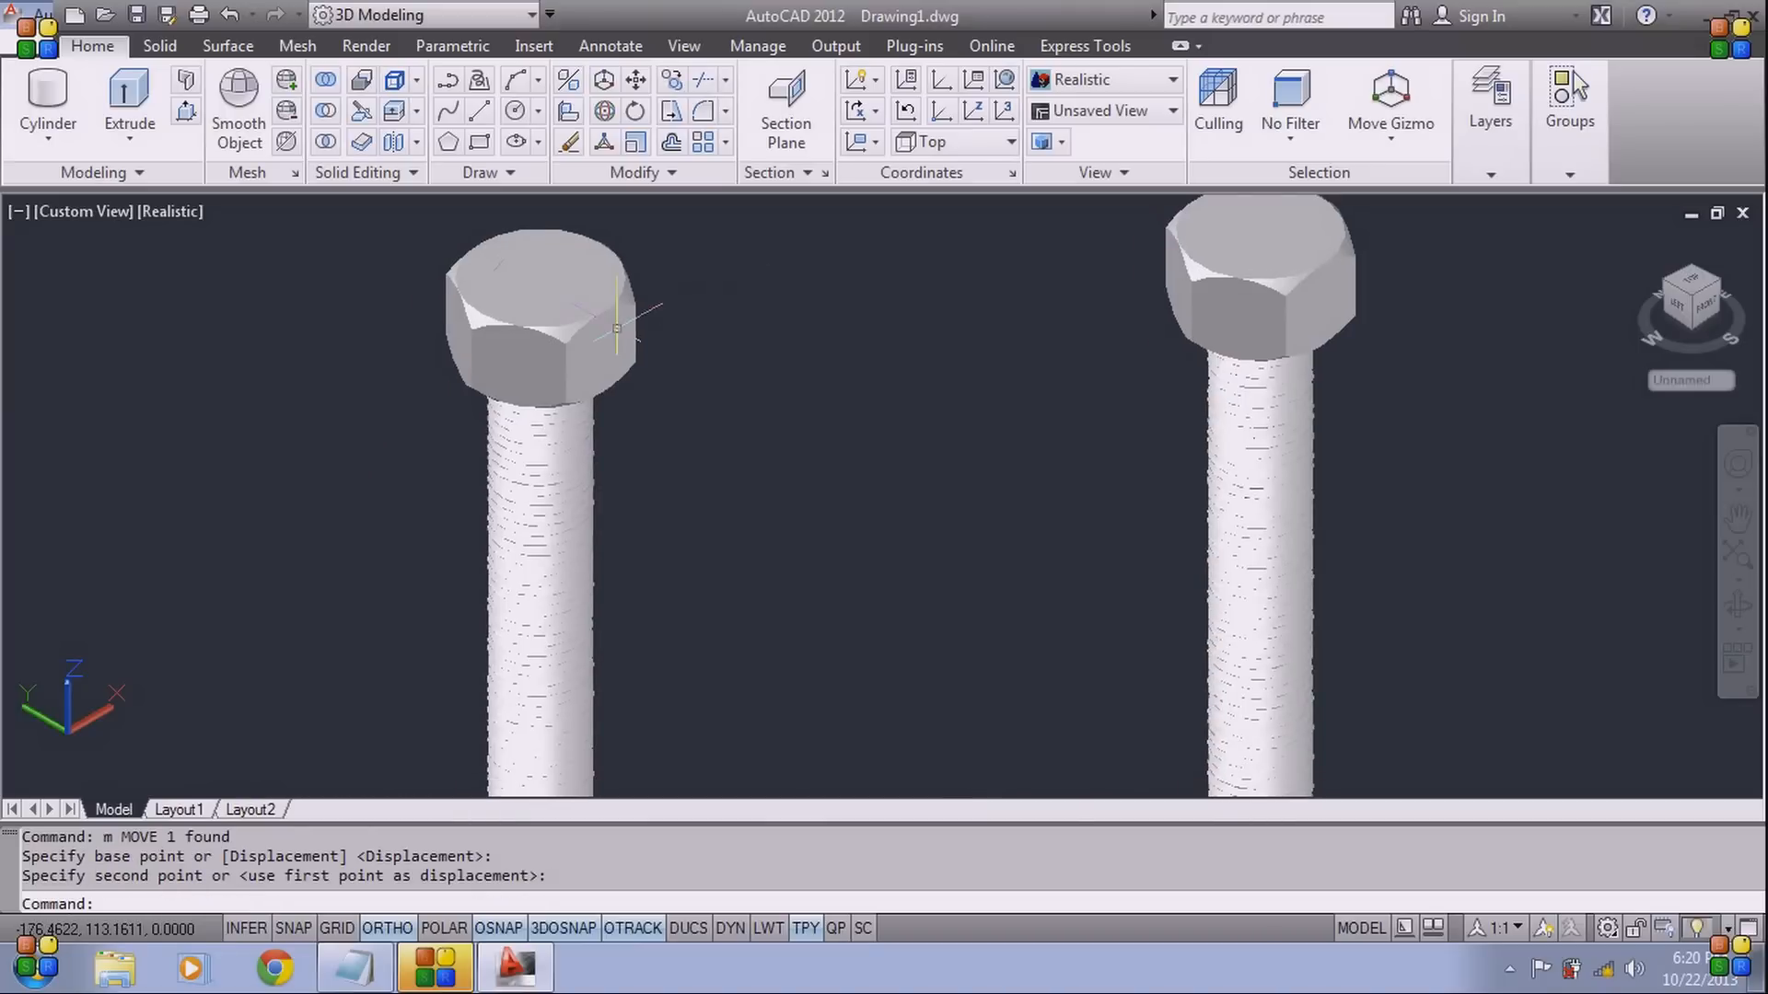
Move the copied bolt about 30 units up along Z so its threaded shank passes through the bored nut
left_click(612, 479)
type("m")
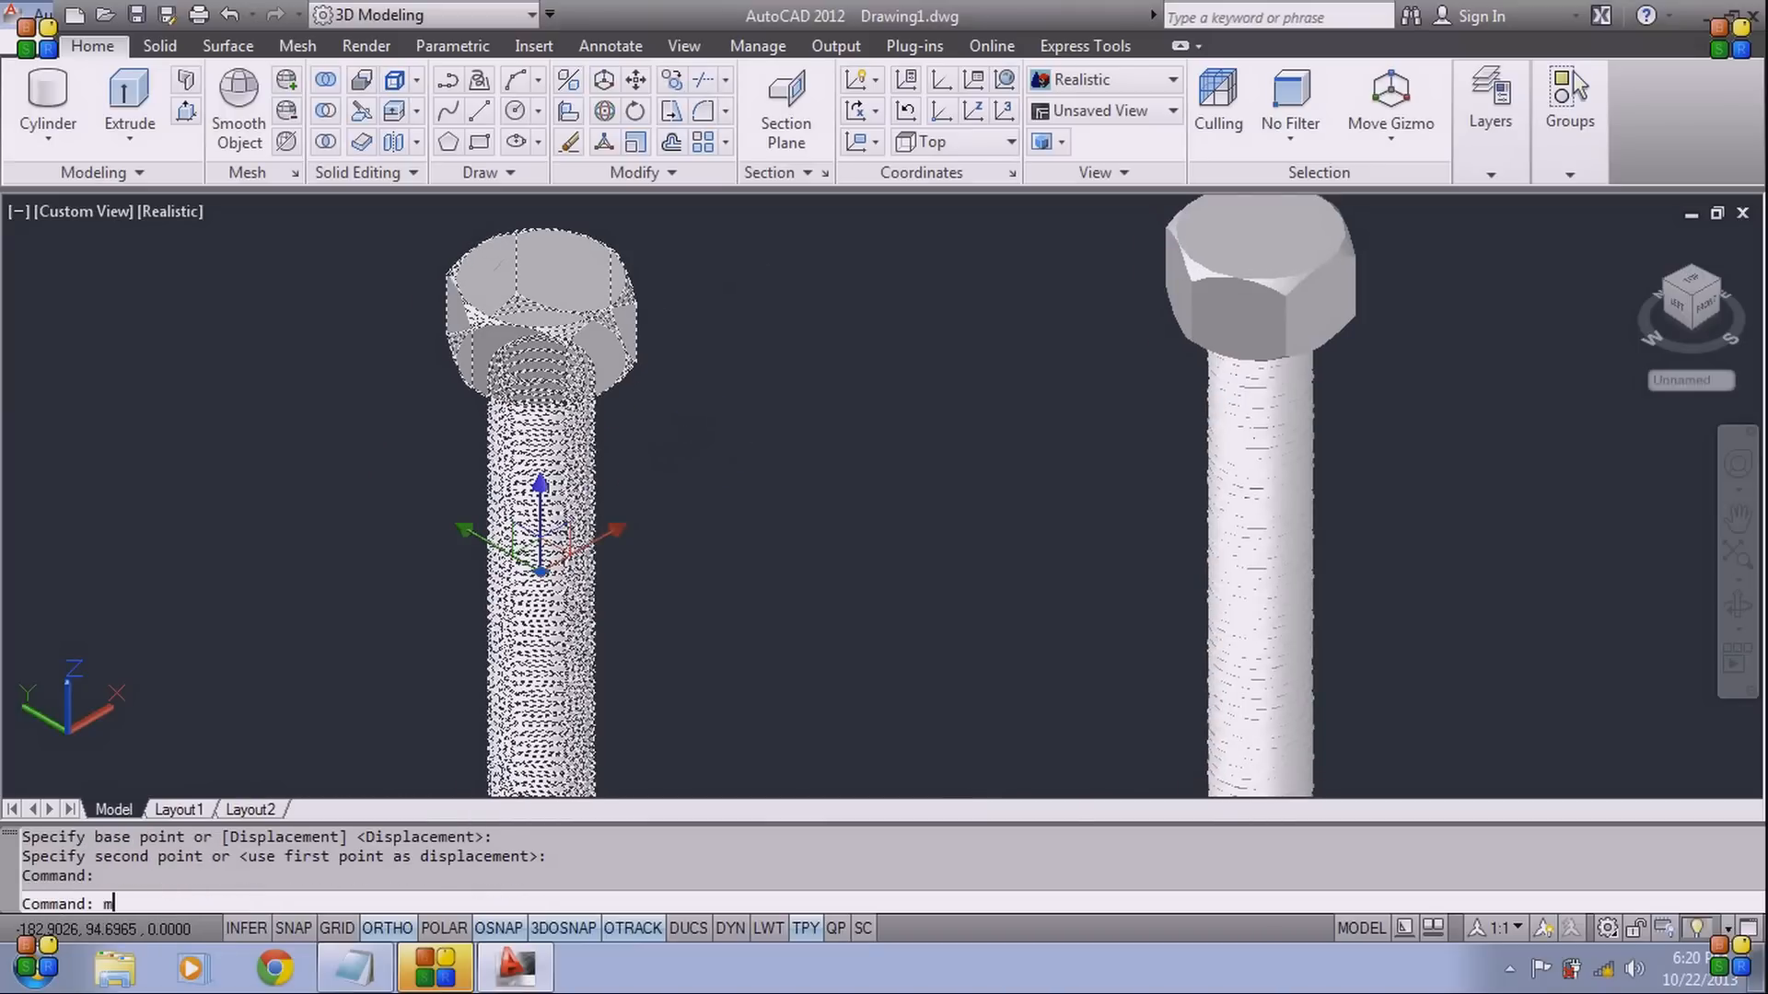
key("Return")
scroll(715, 442, "down", 5)
left_click(716, 440)
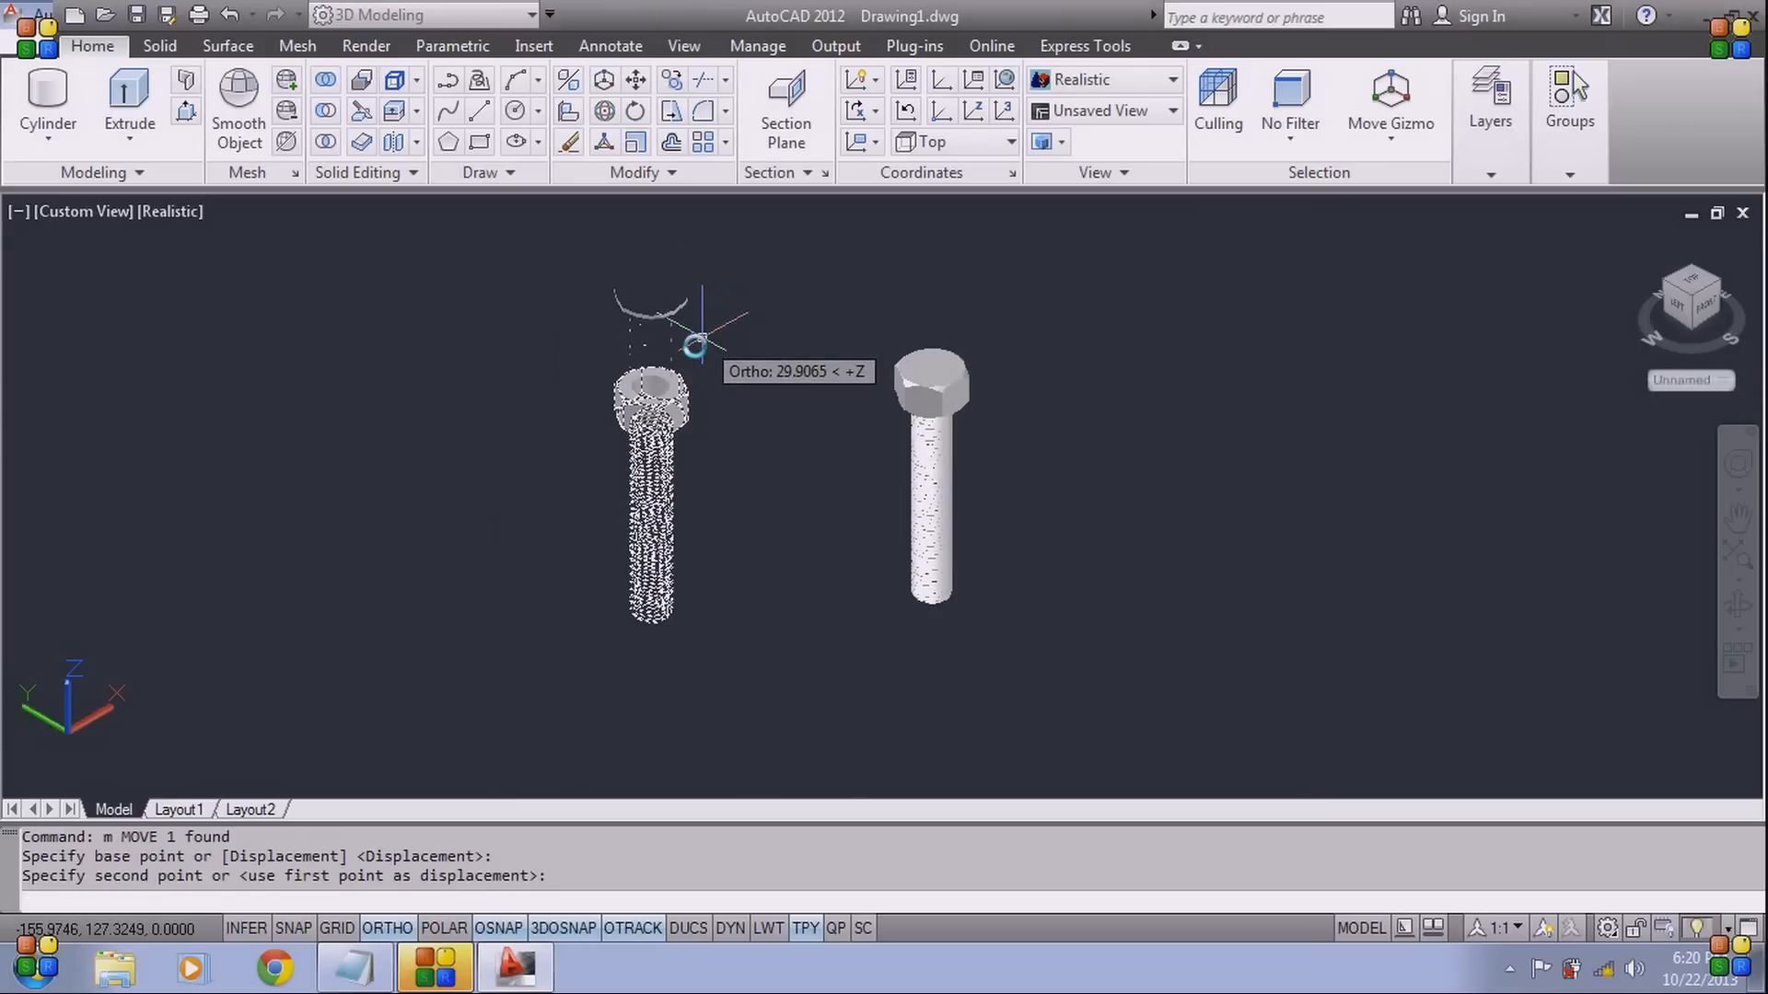
left_click(702, 338)
scroll(713, 354, "up", 5)
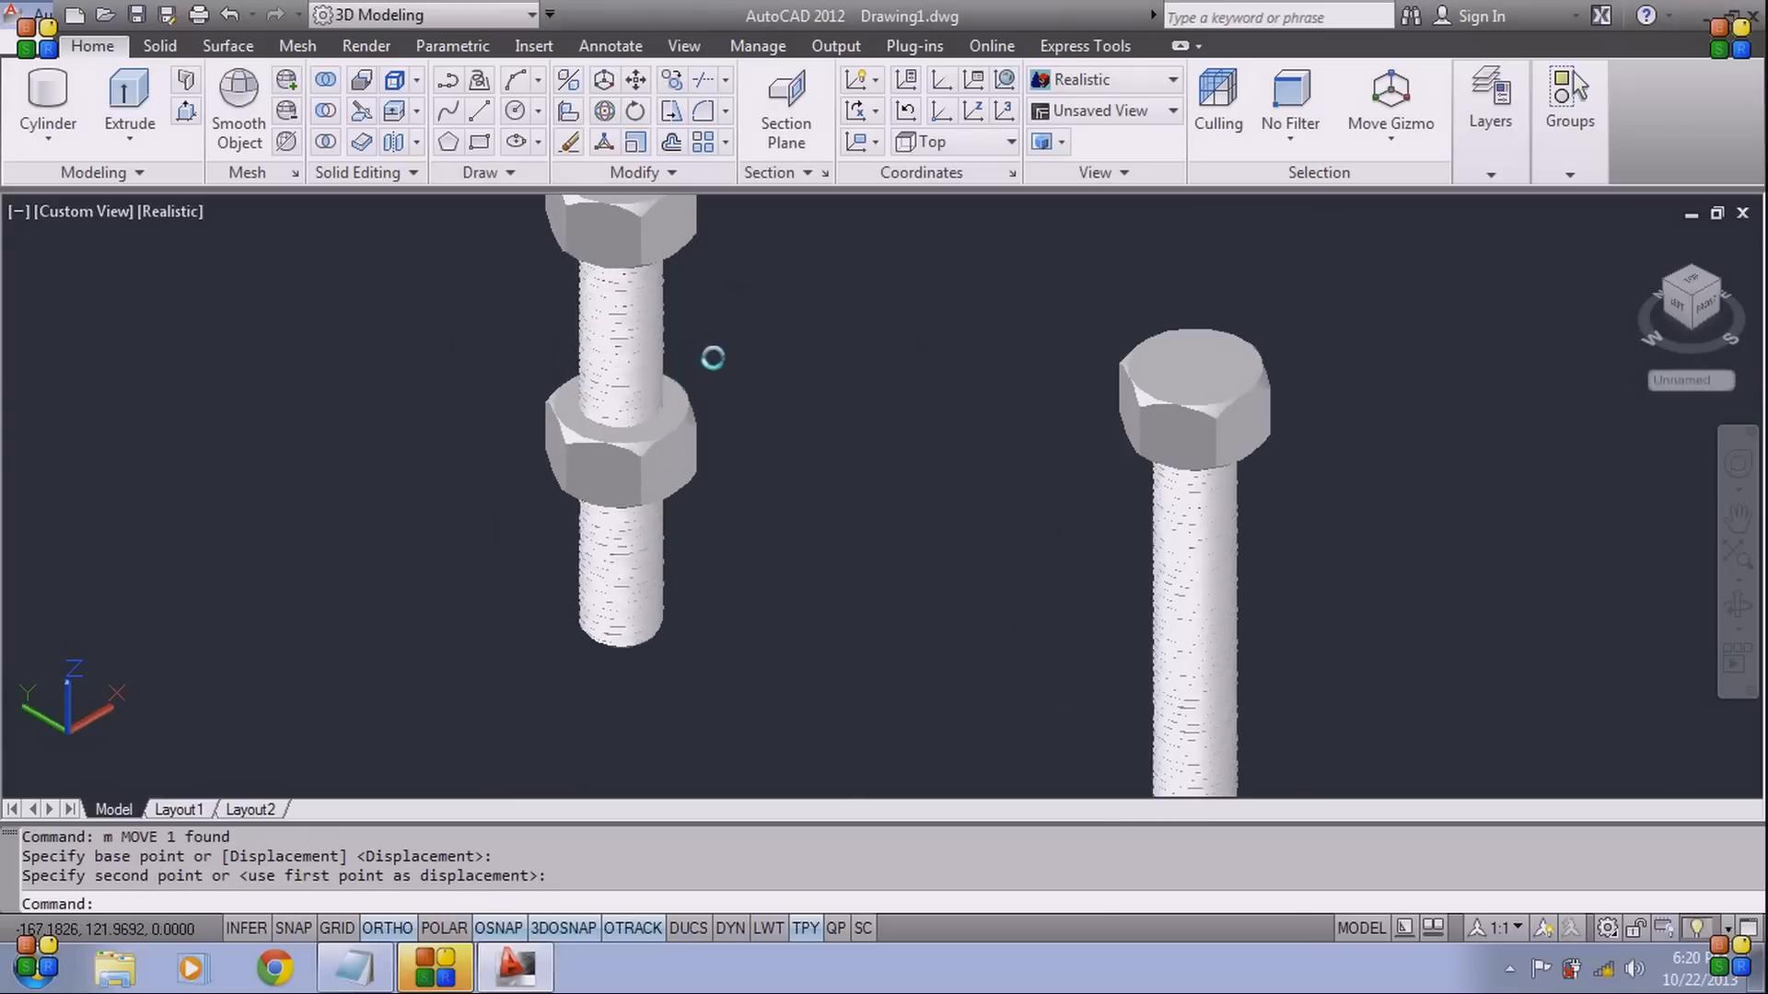
middle_click_drag(733, 361, 745, 455)
Subtract the copied bolt from the bored nut to cut the internal thread
type("s")
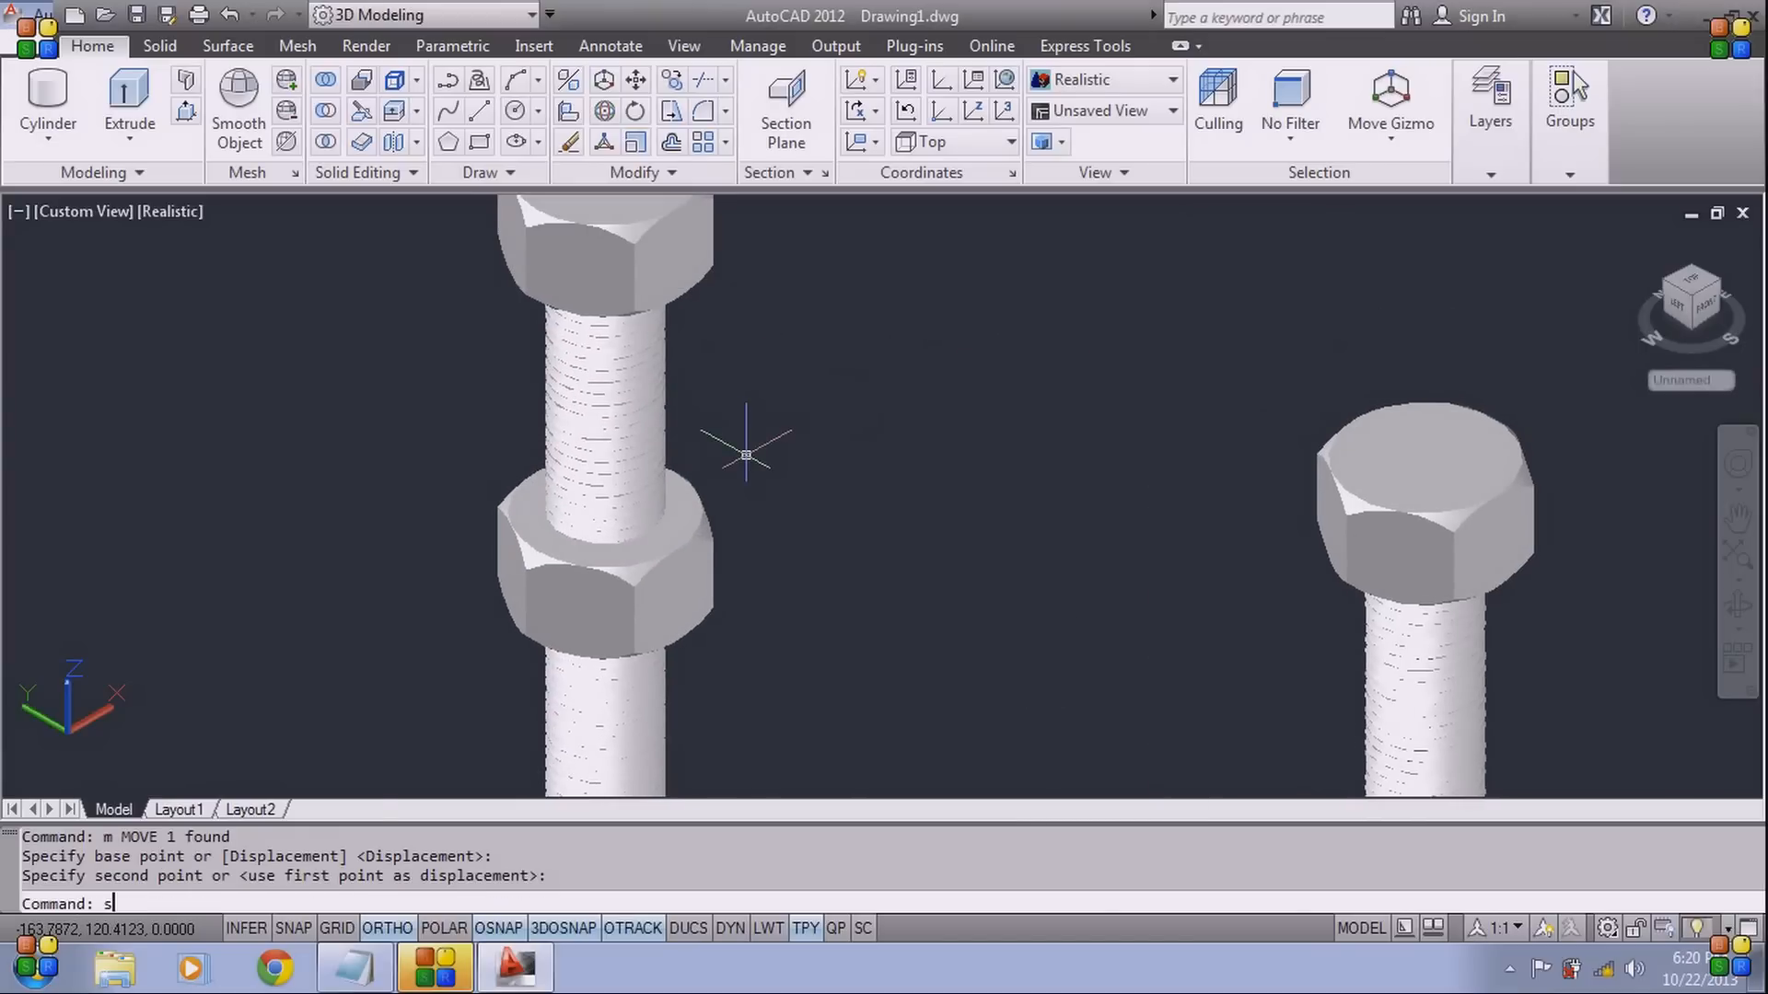
type("u")
key("Return")
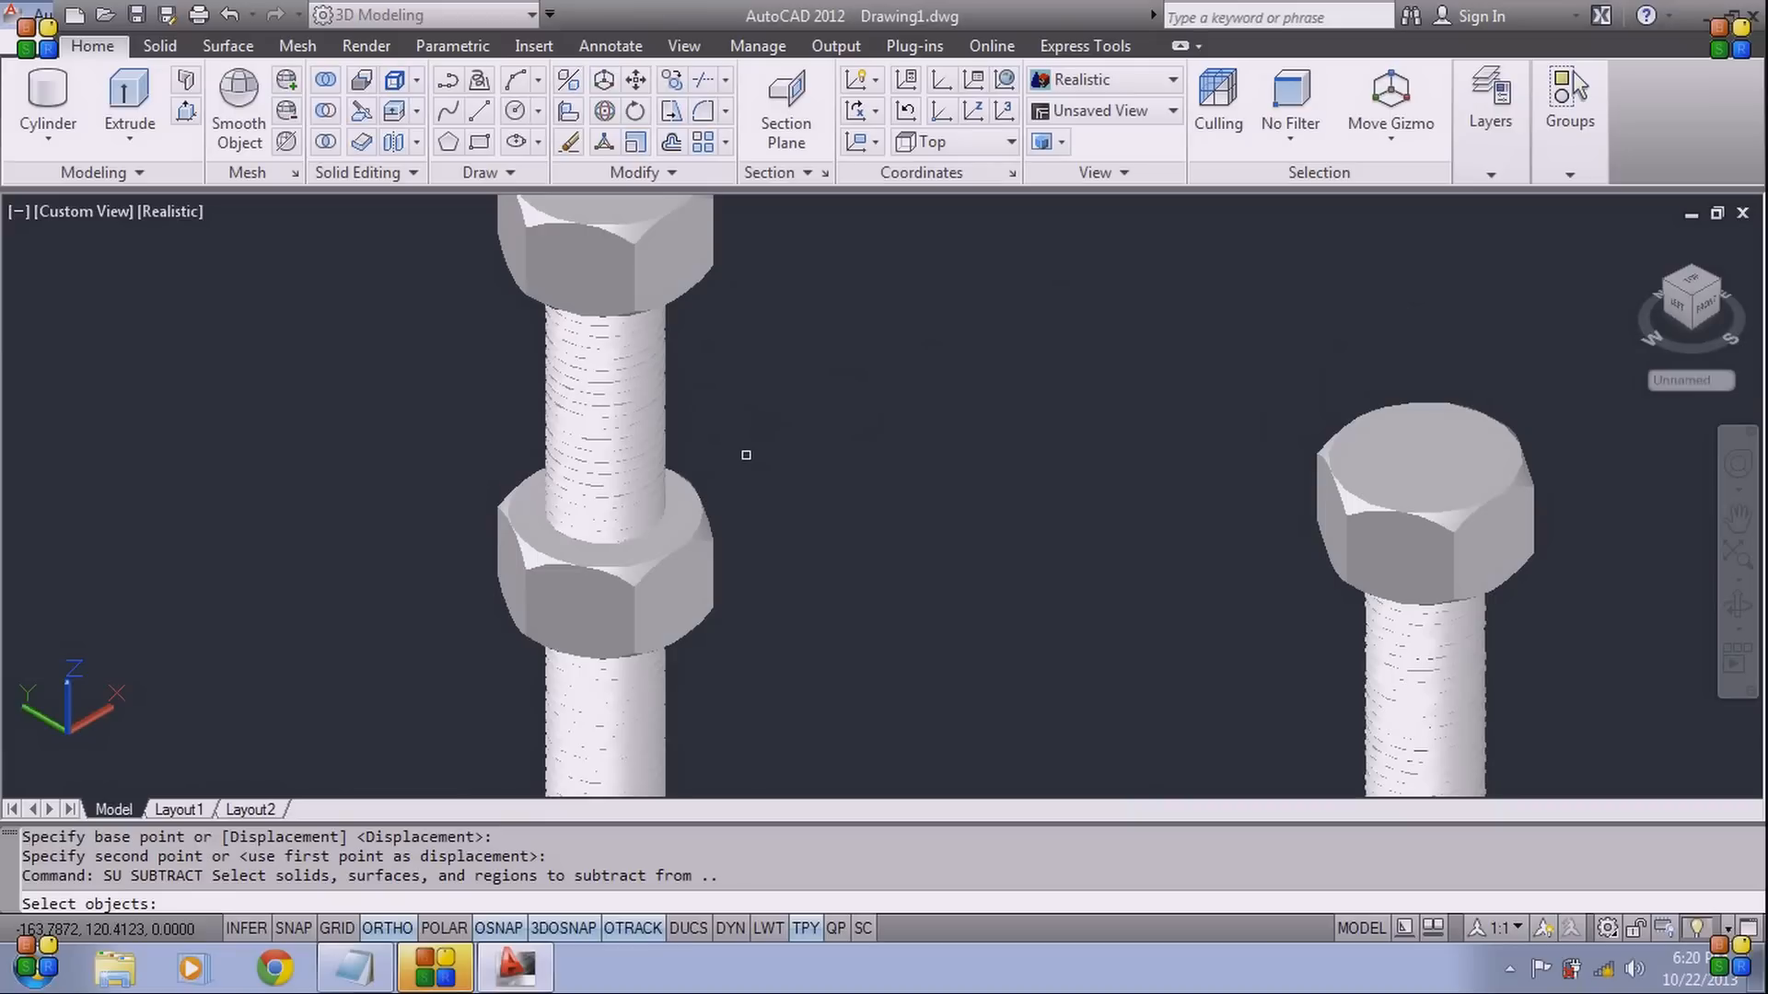
left_click(715, 539)
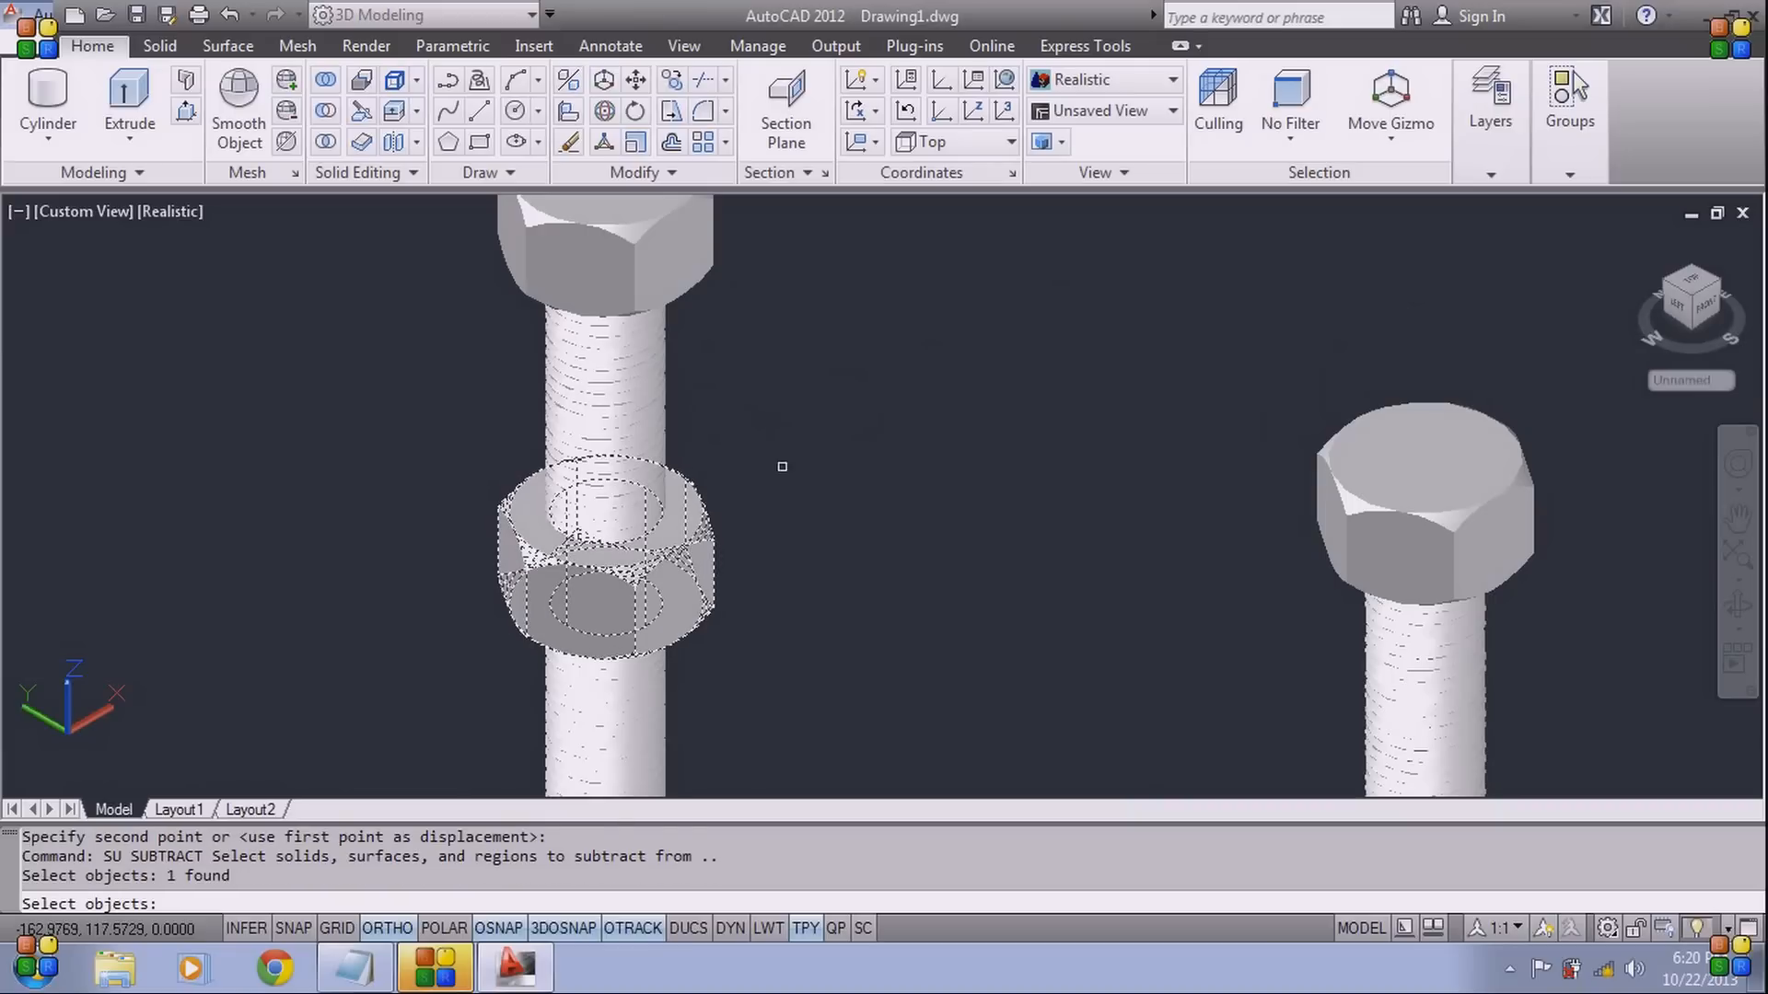
key("Return")
left_click(633, 401)
key("Return")
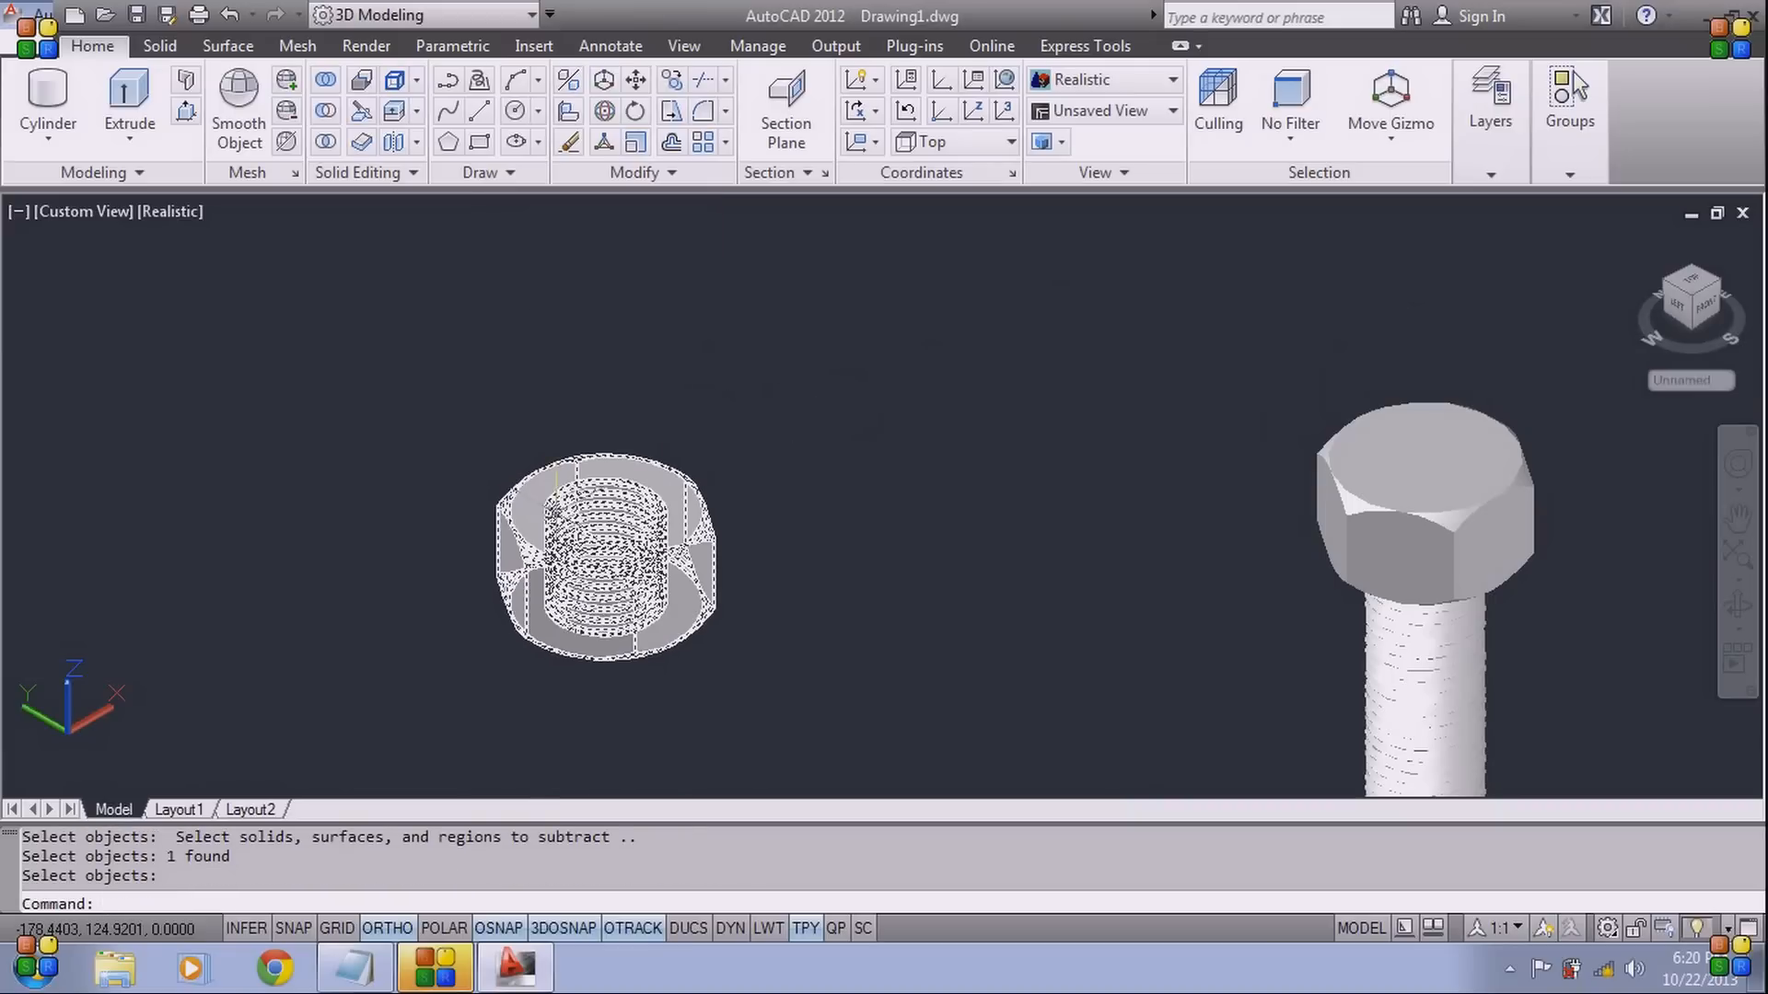
Move the threaded nut by its bottom-face centre onto the top-face centre of the remaining bolt's head
scroll(529, 559, "up", 5)
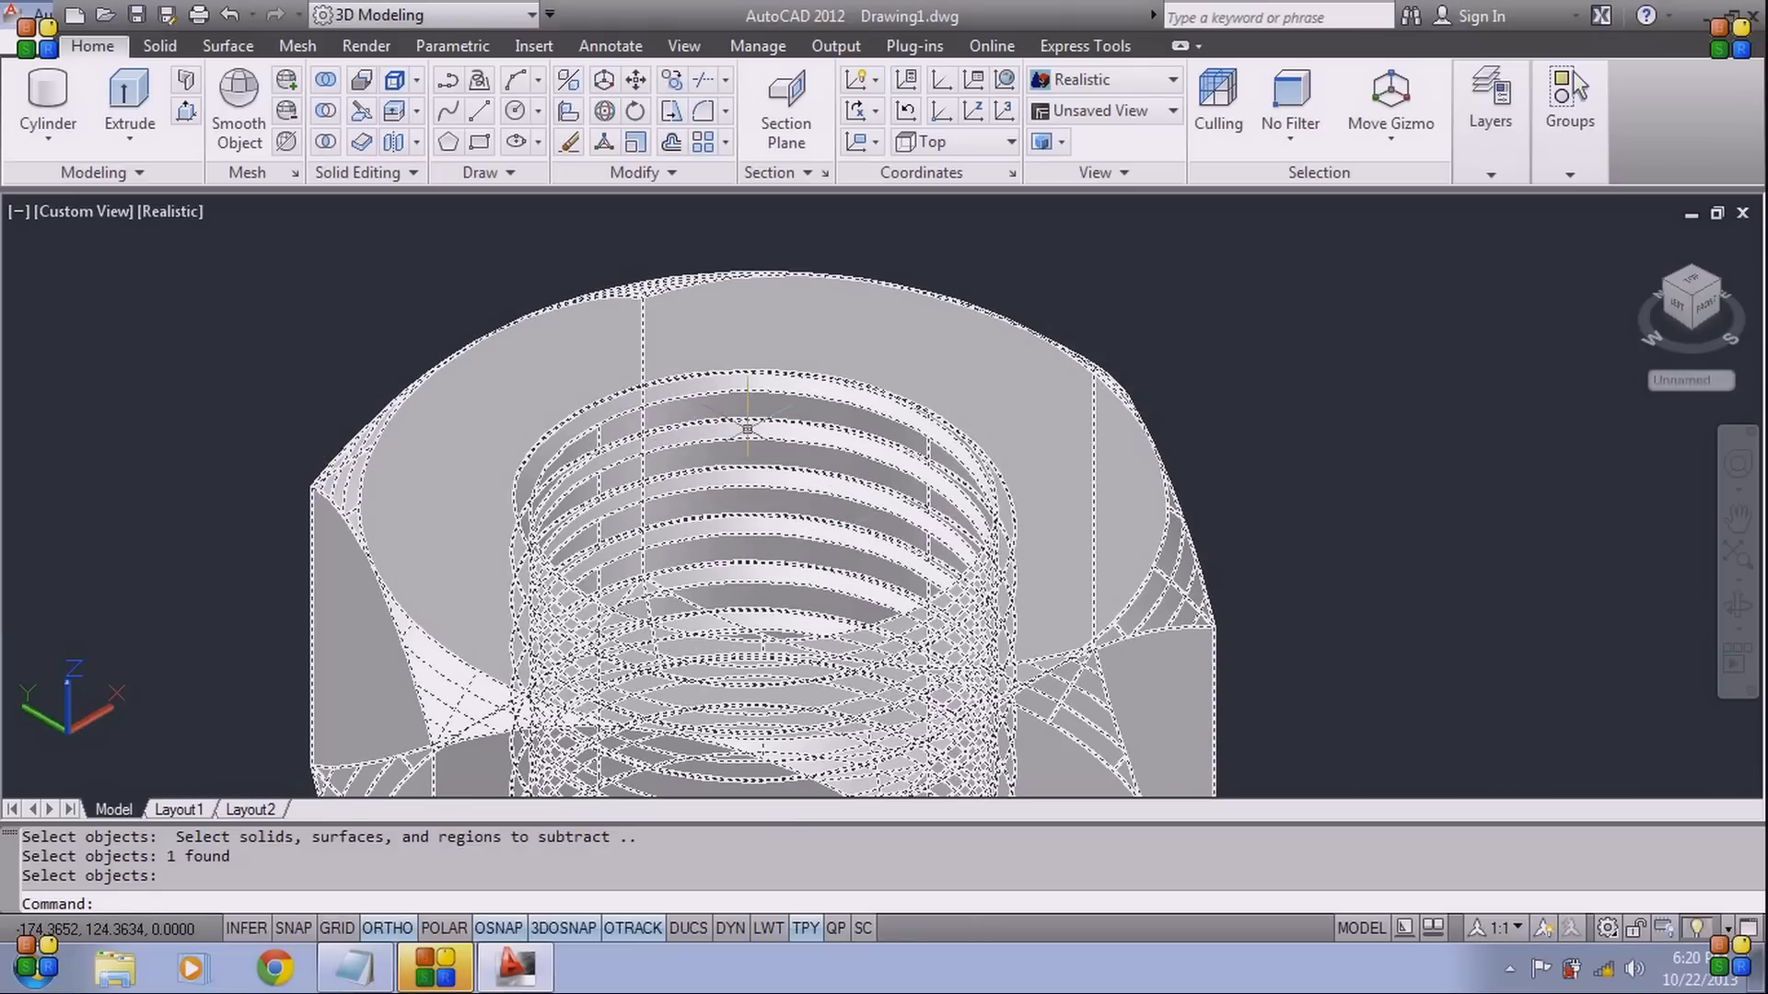
scroll(747, 429, "down", 4)
scroll(746, 429, "down", 2)
scroll(999, 426, "down", 5)
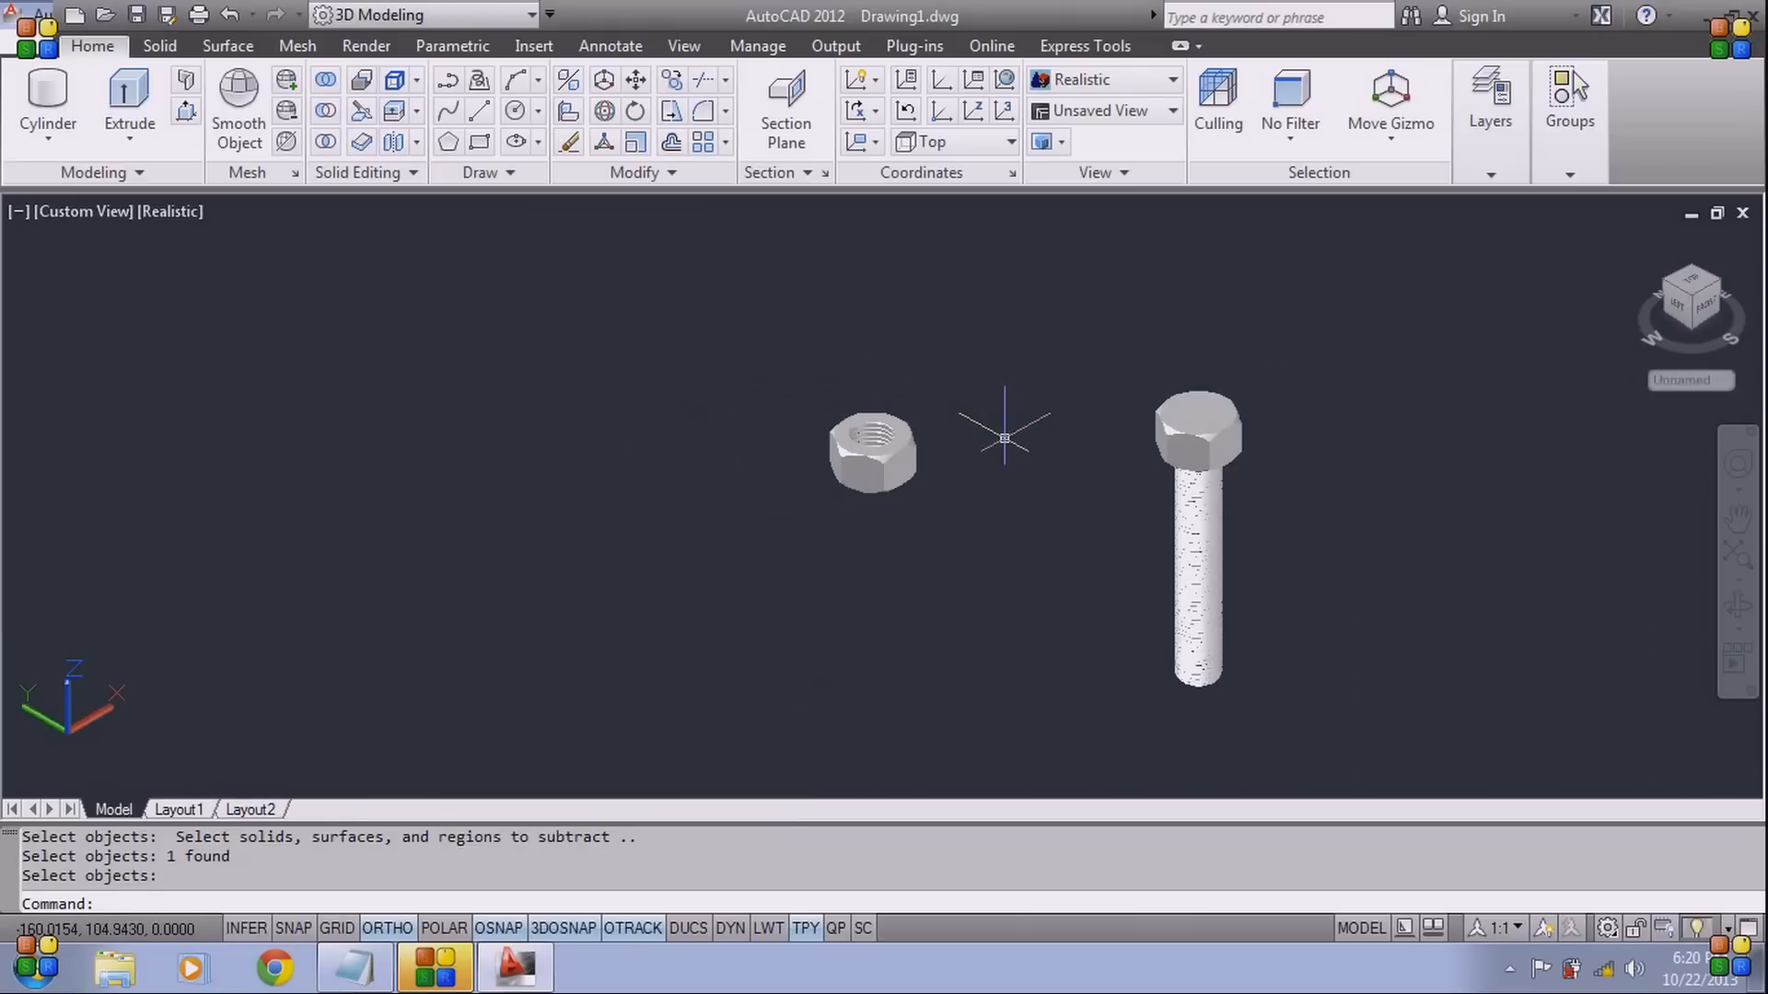
left_click(698, 489)
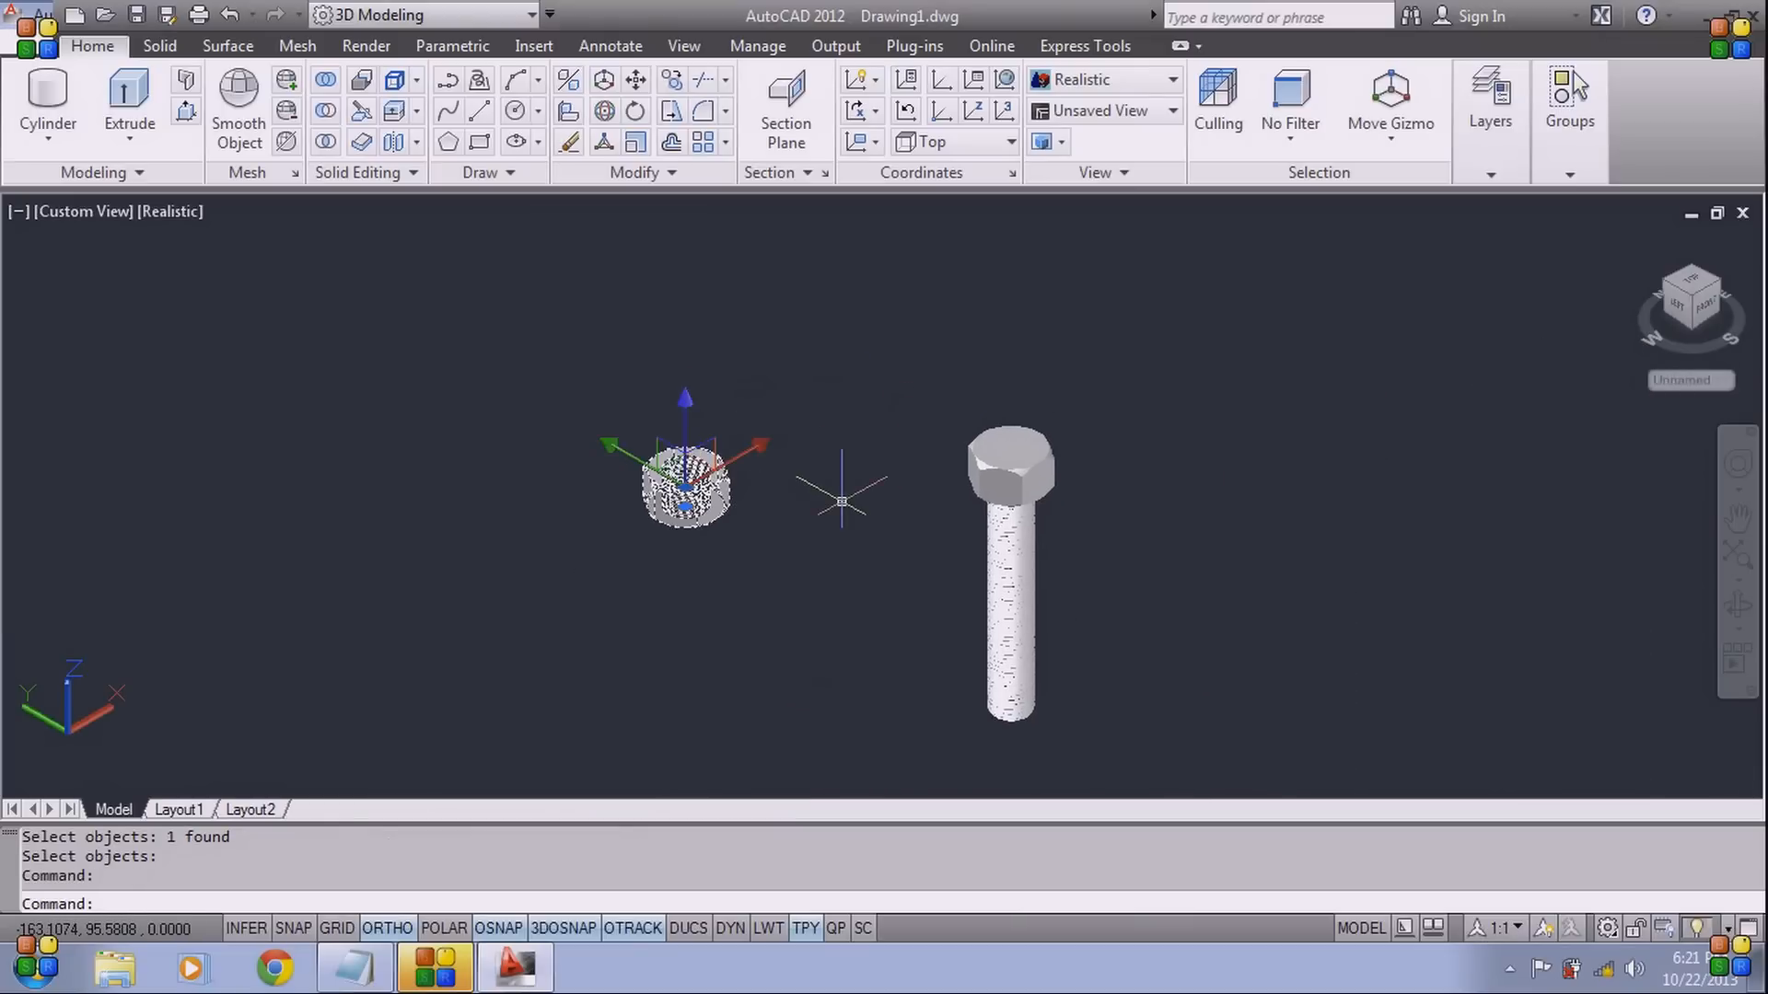
type("m")
key("Return")
scroll(809, 489, "up", 4)
scroll(784, 502, "up", 3)
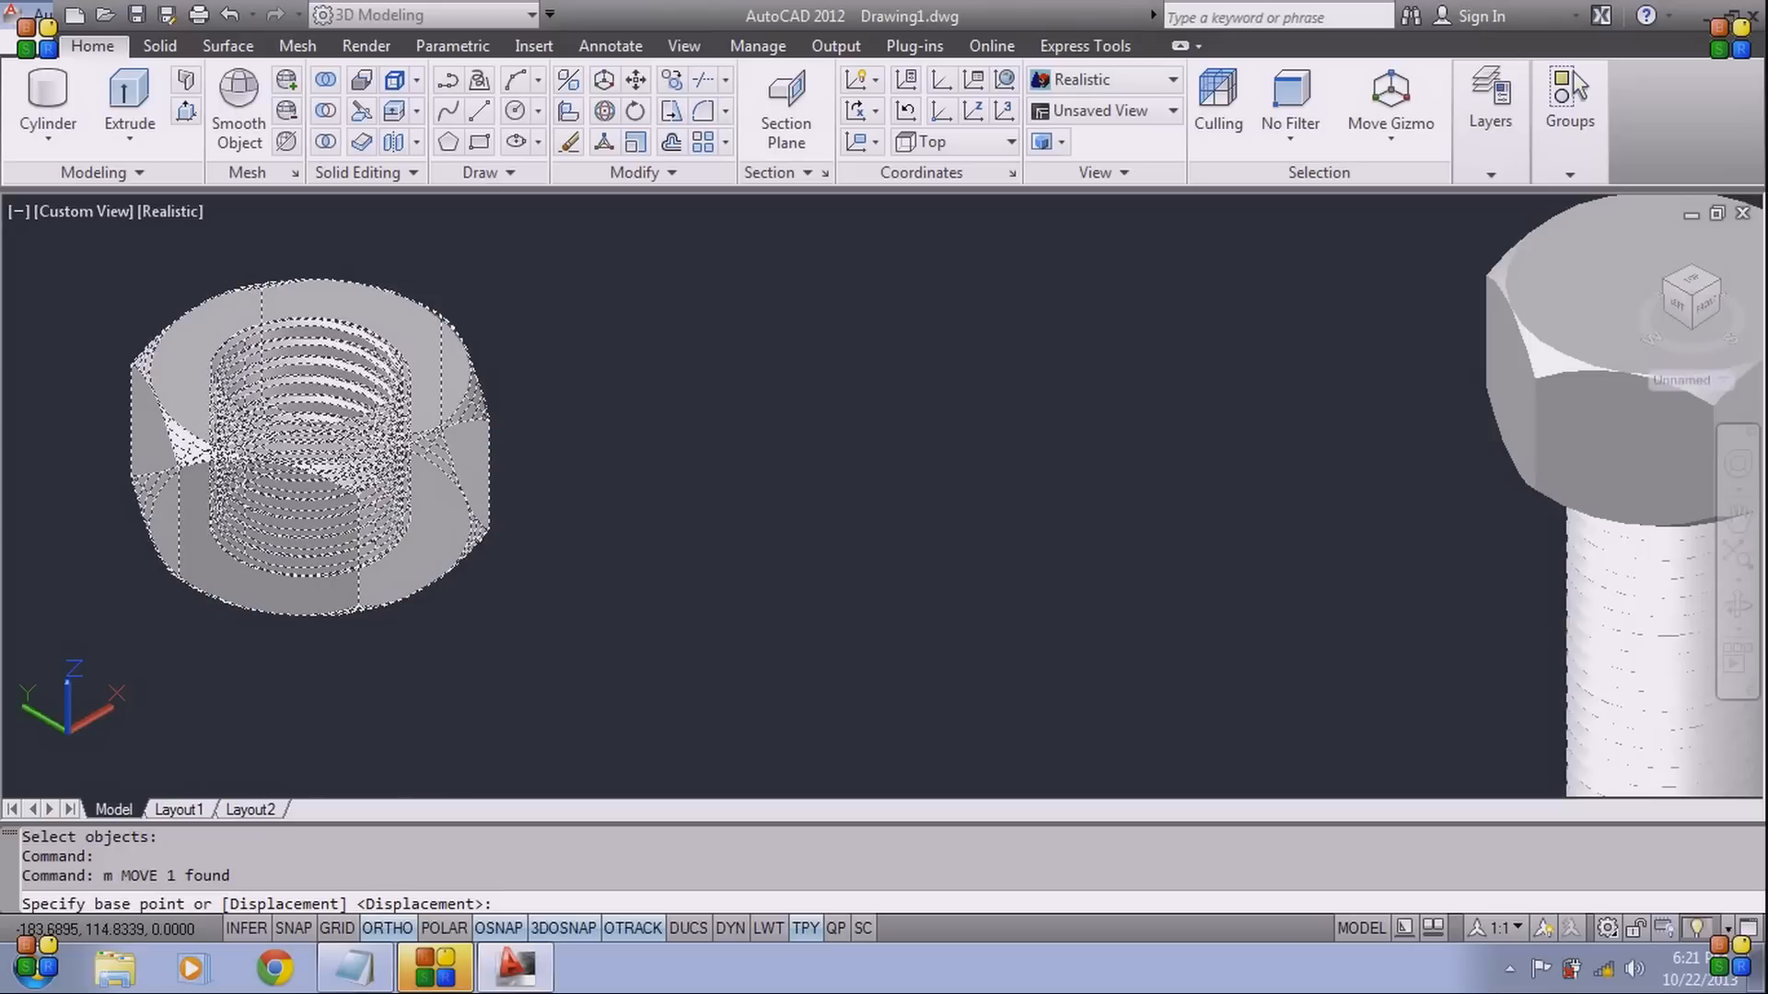
left_click(310, 526)
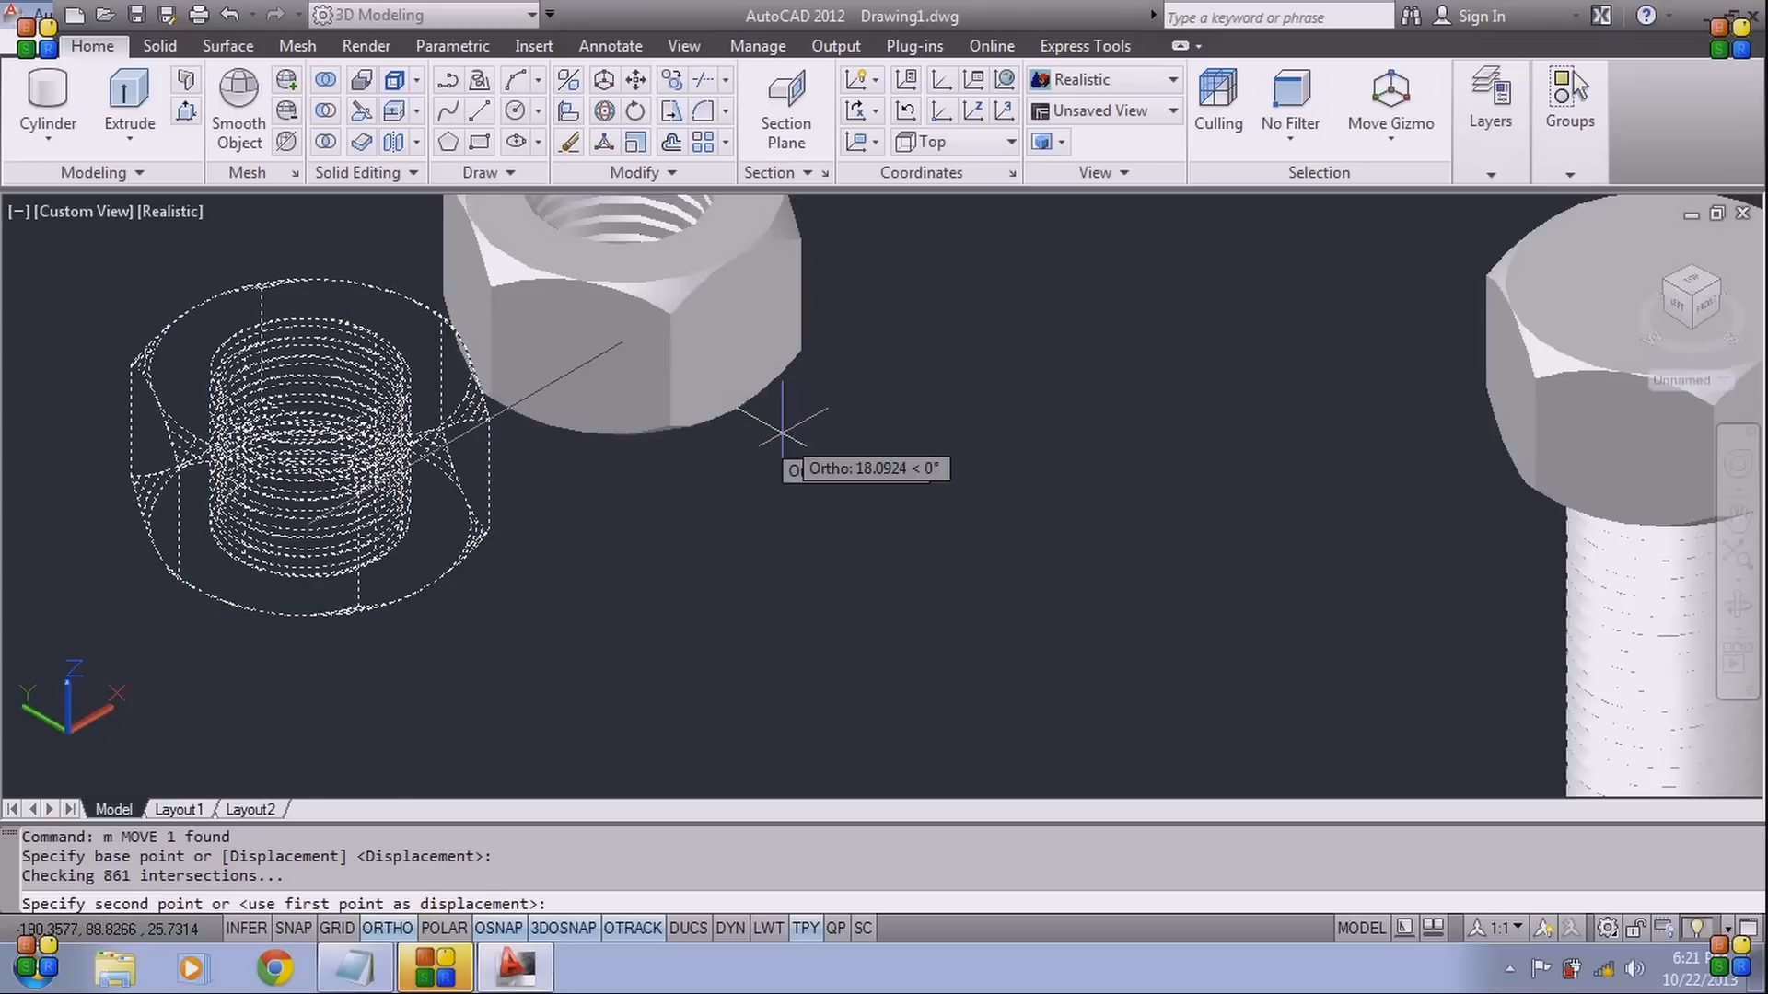
scroll(781, 496, "down", 2)
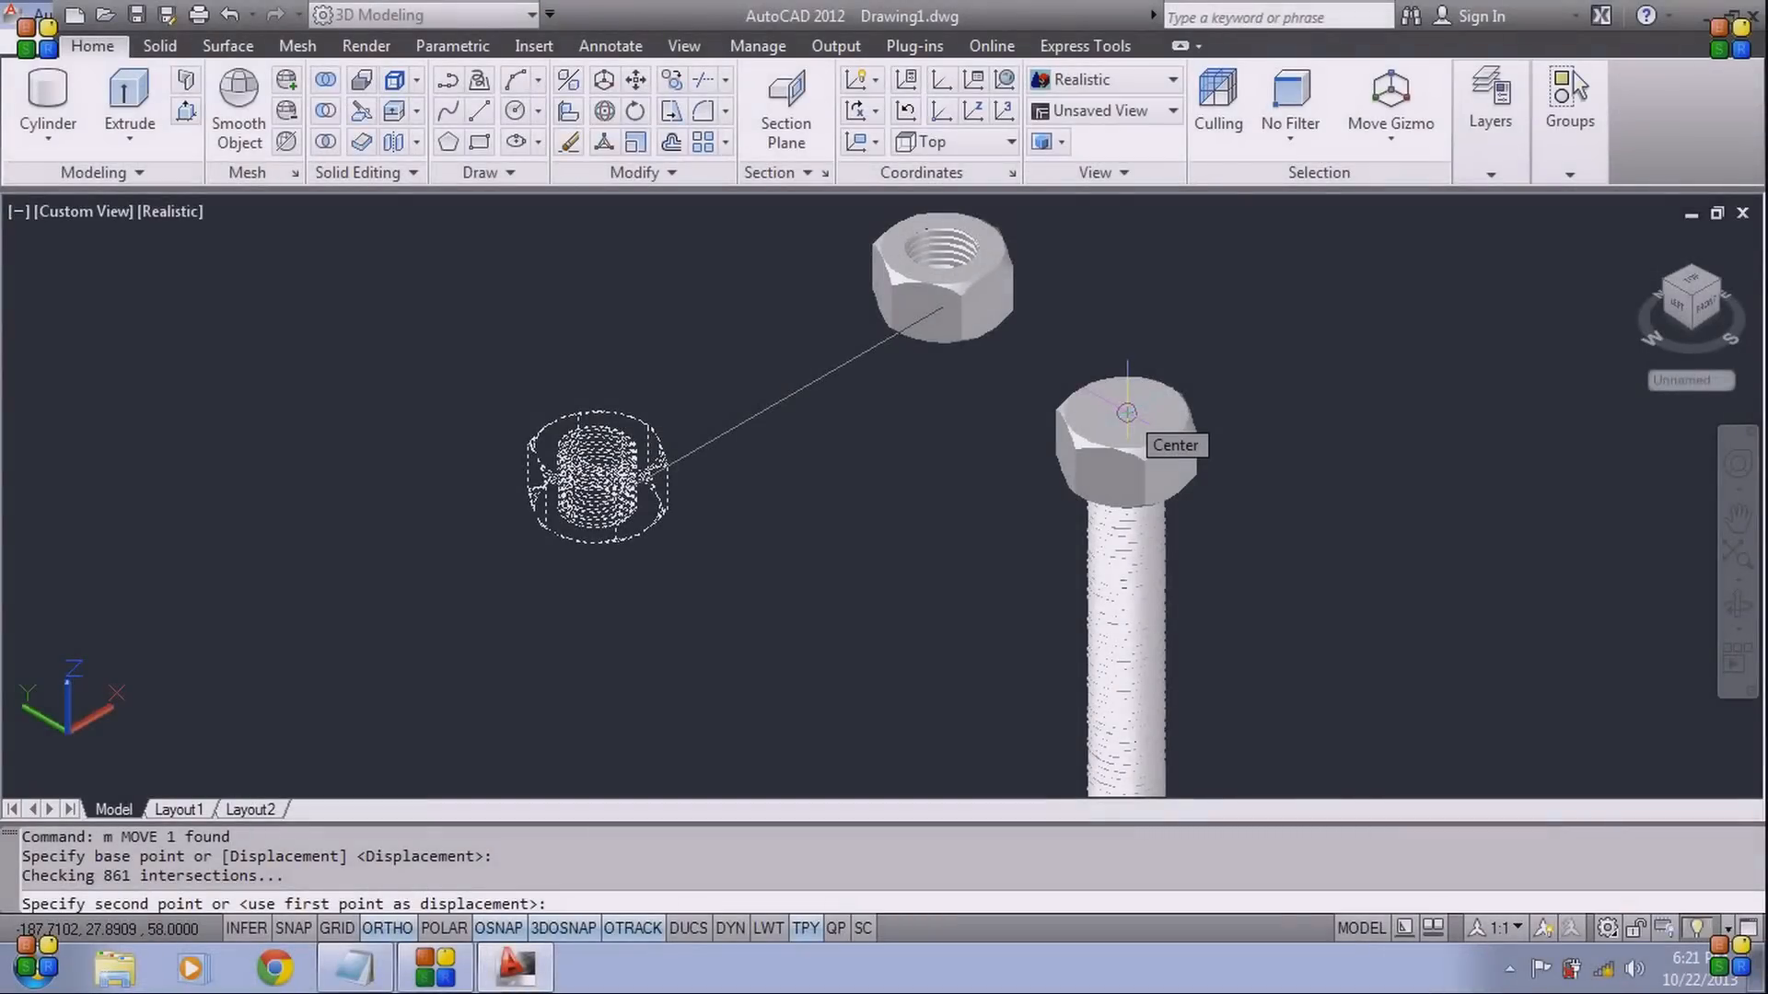
left_click(1127, 412)
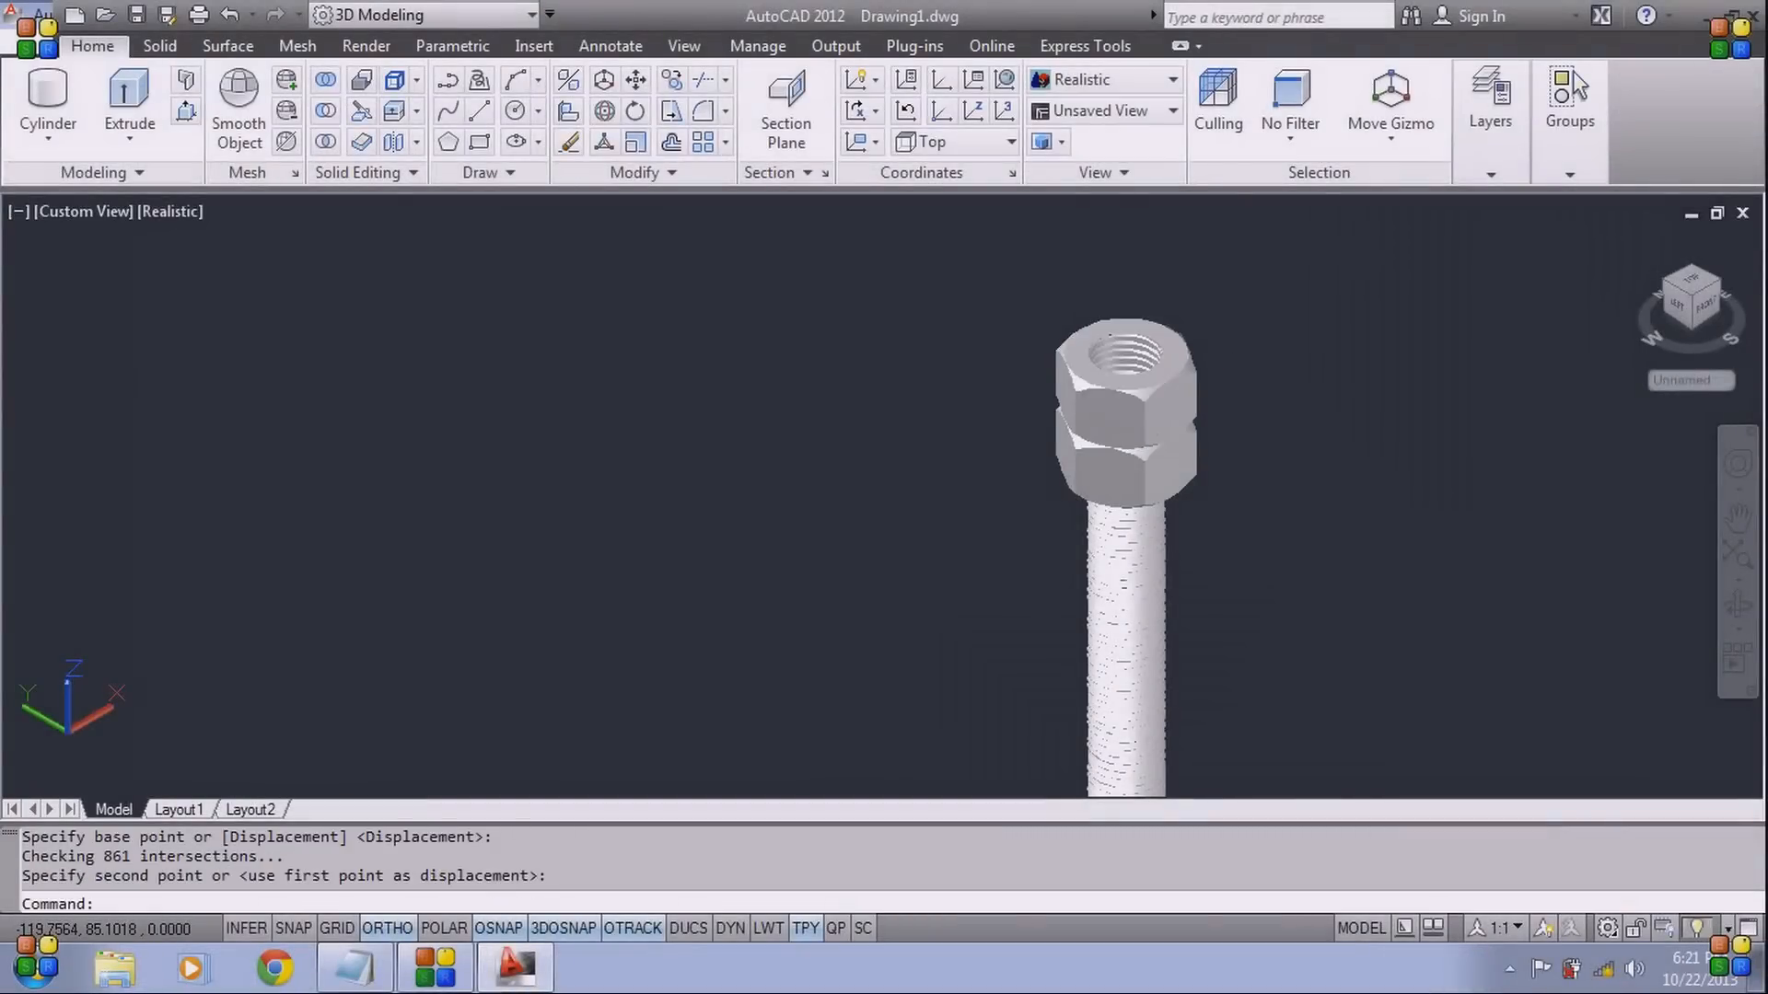
Move the nut about 43 units down along Z onto the bolt's threaded shank
type("m")
key("Return")
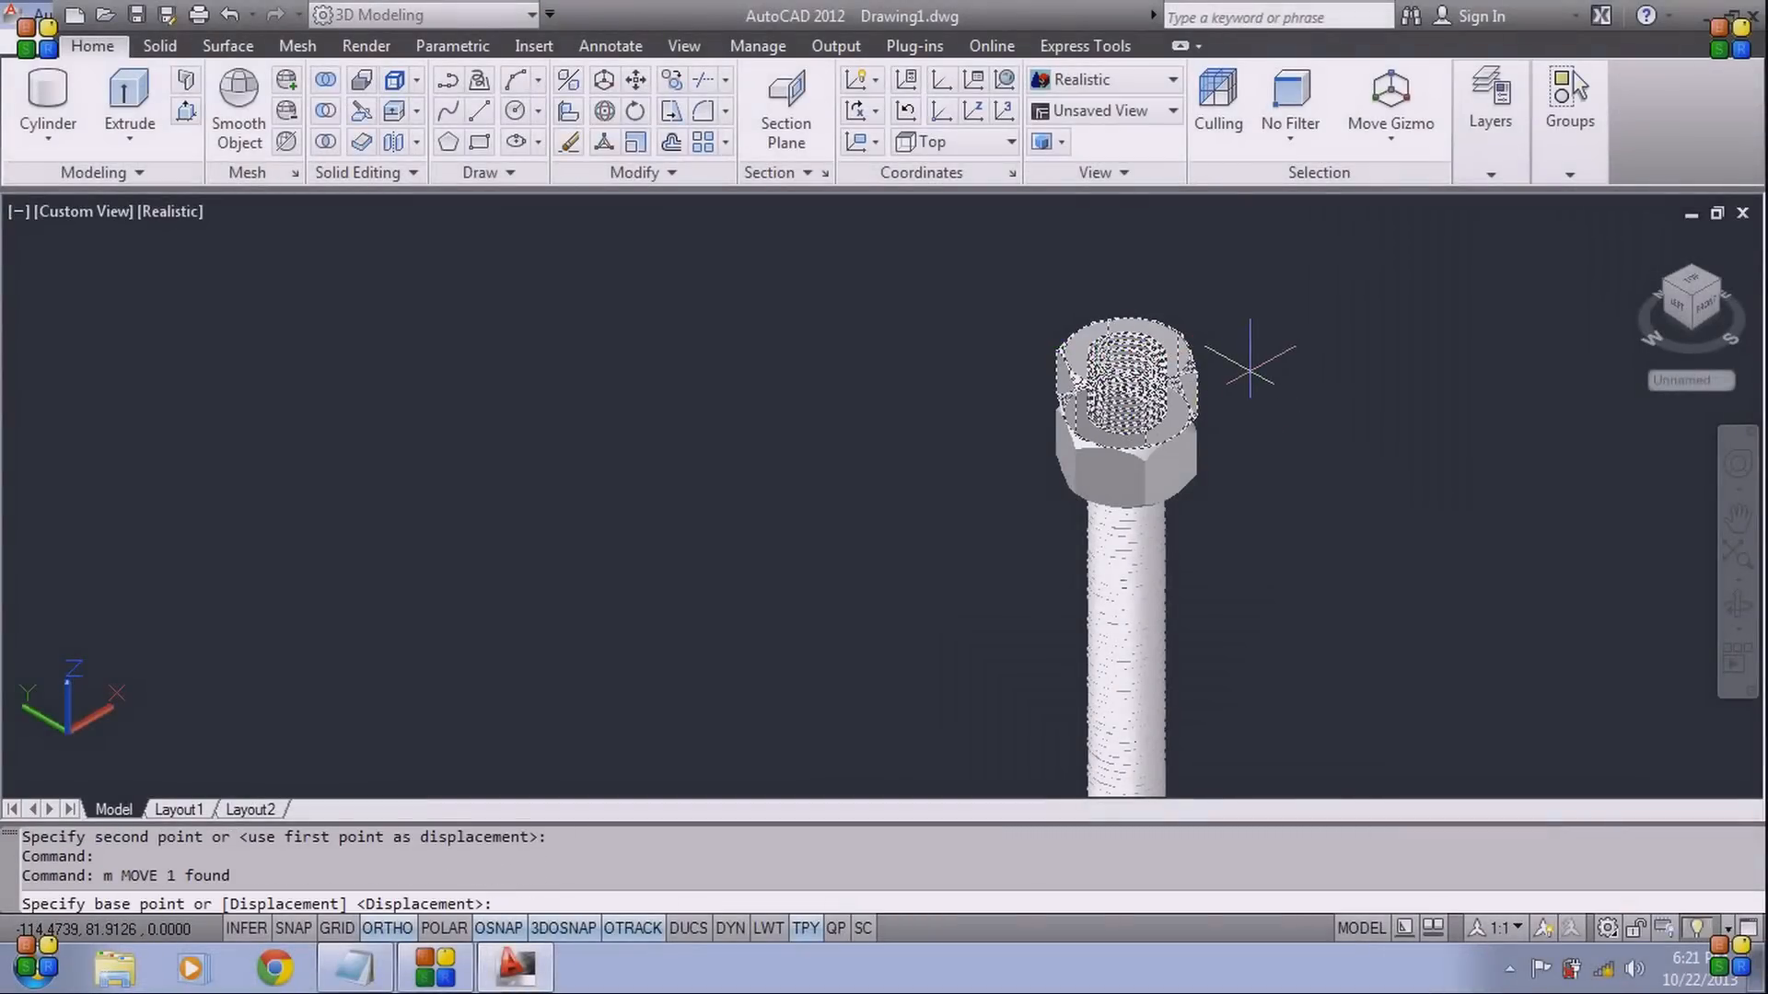
left_click(1249, 372)
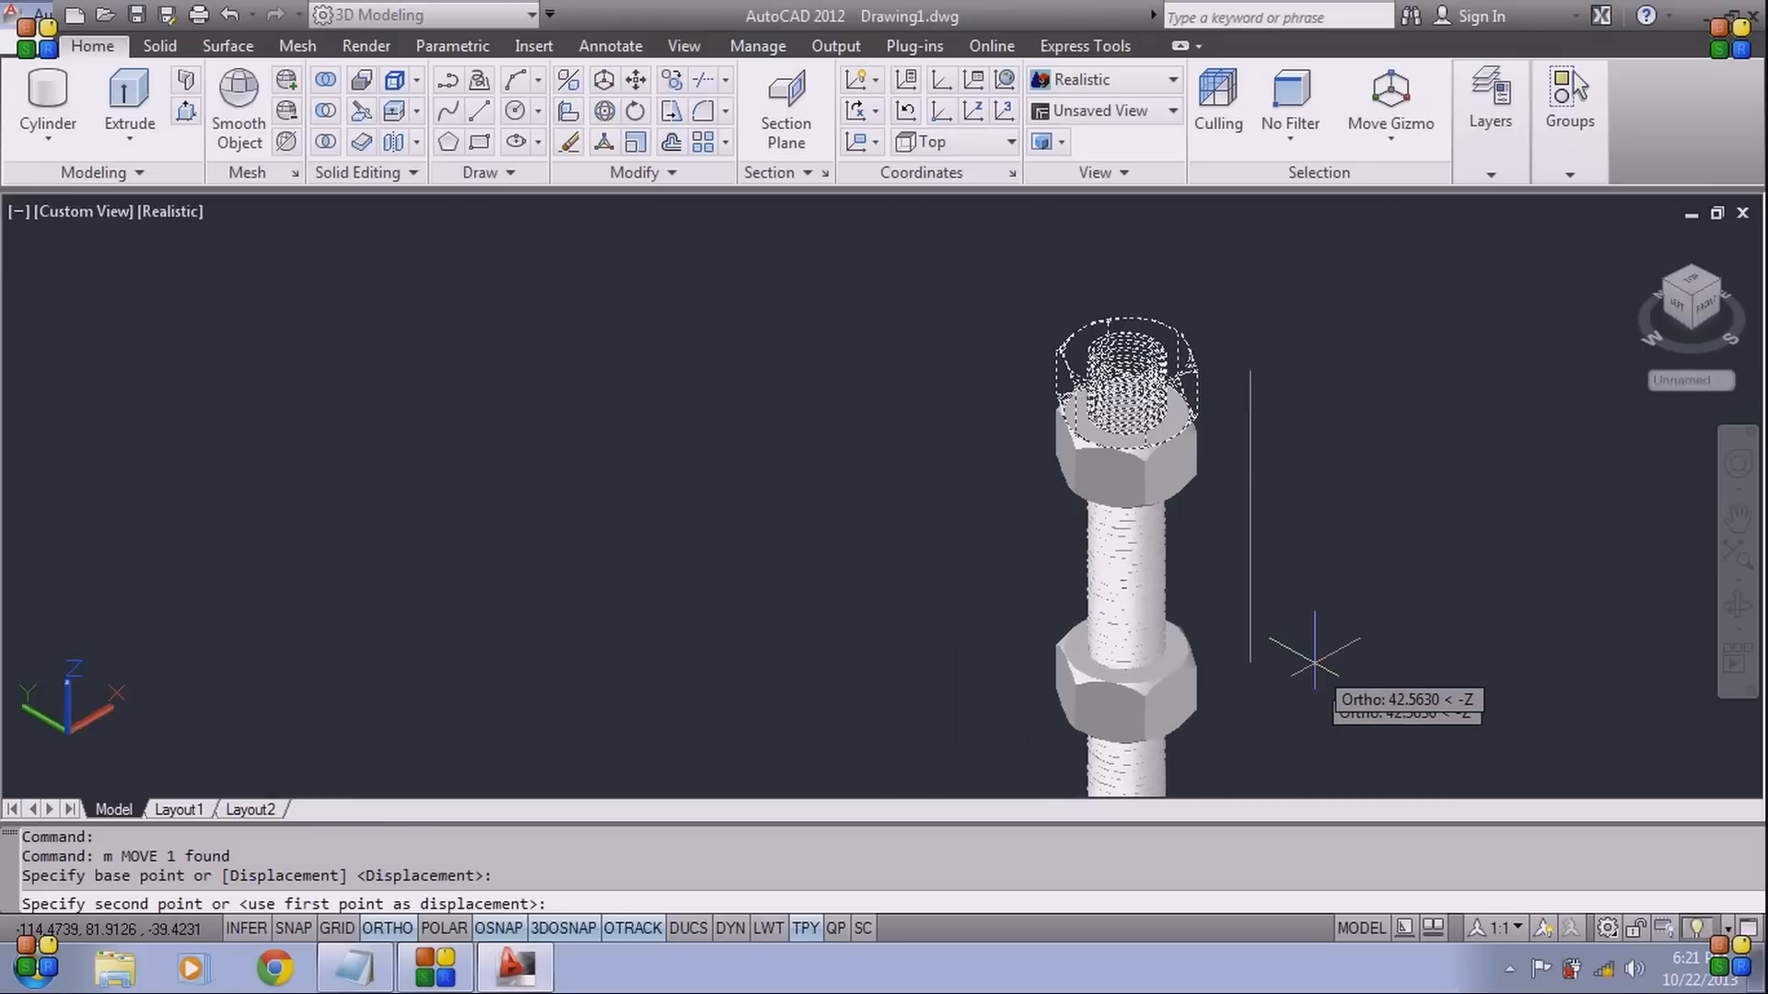
left_click(1280, 663)
scroll(1281, 567, "down", 2)
middle_click_drag(1281, 567, 1070, 485)
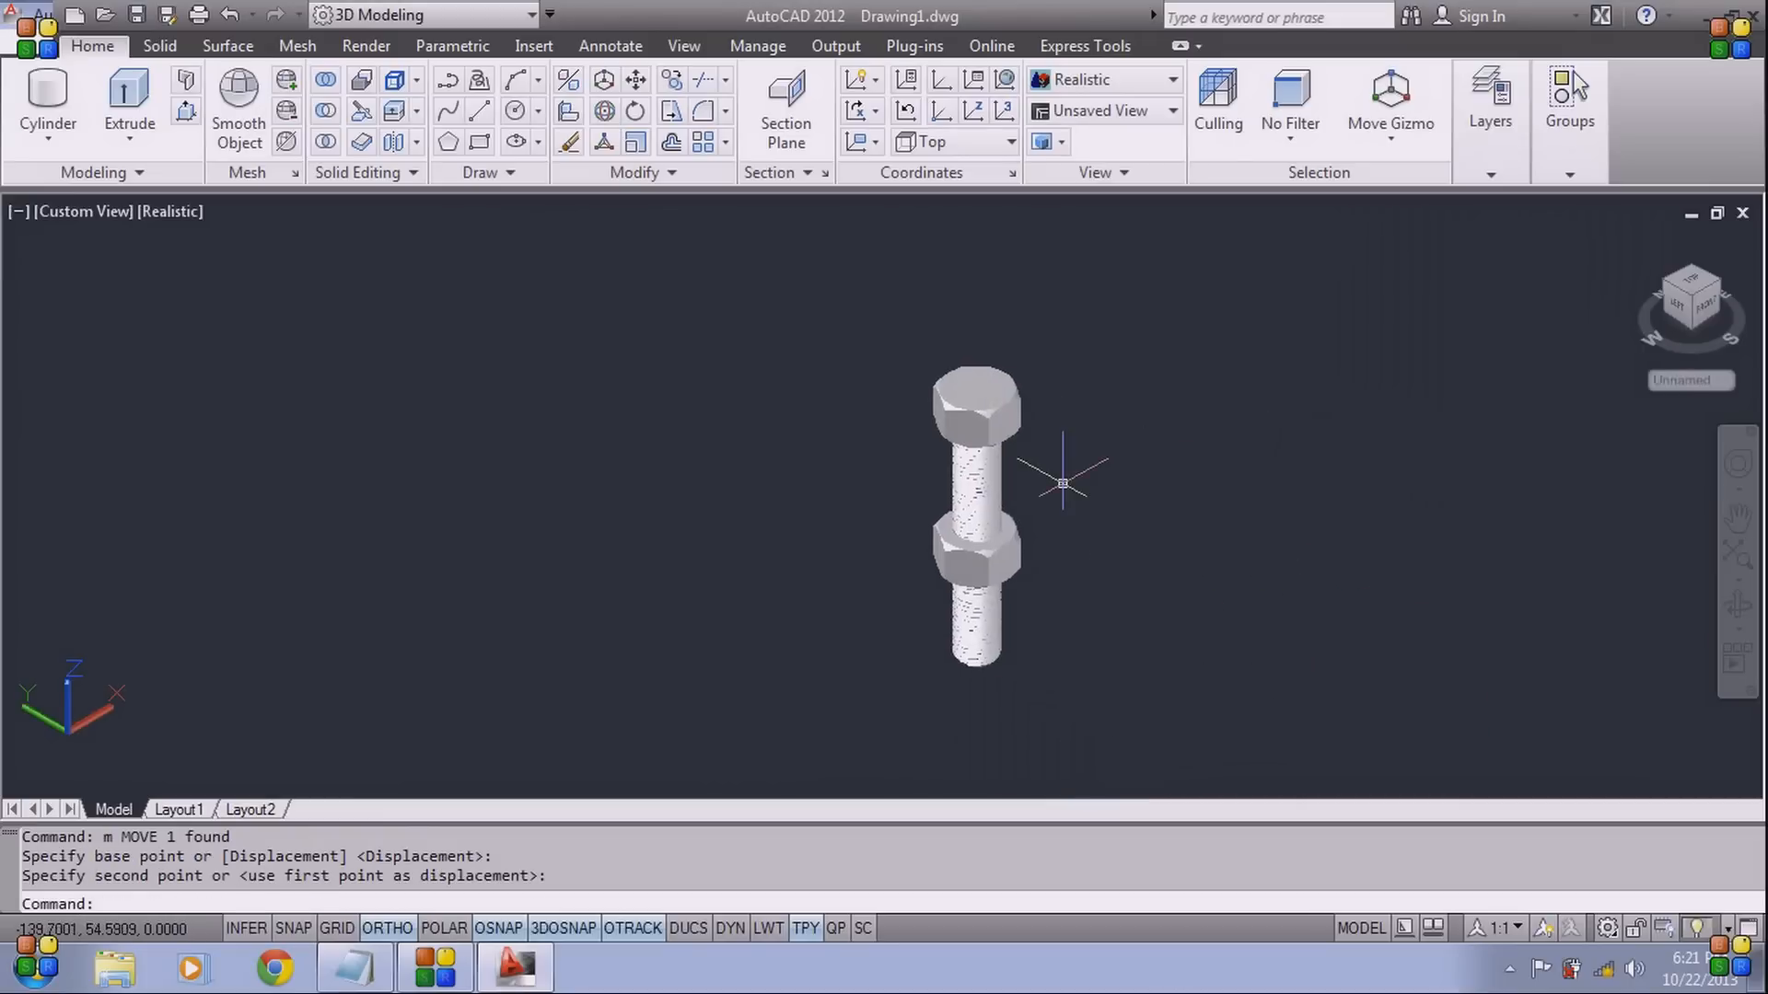
Select the bolt and nut, orbit them to a side view and examine the threads around the nut up close
left_click(1099, 633)
left_click(821, 348)
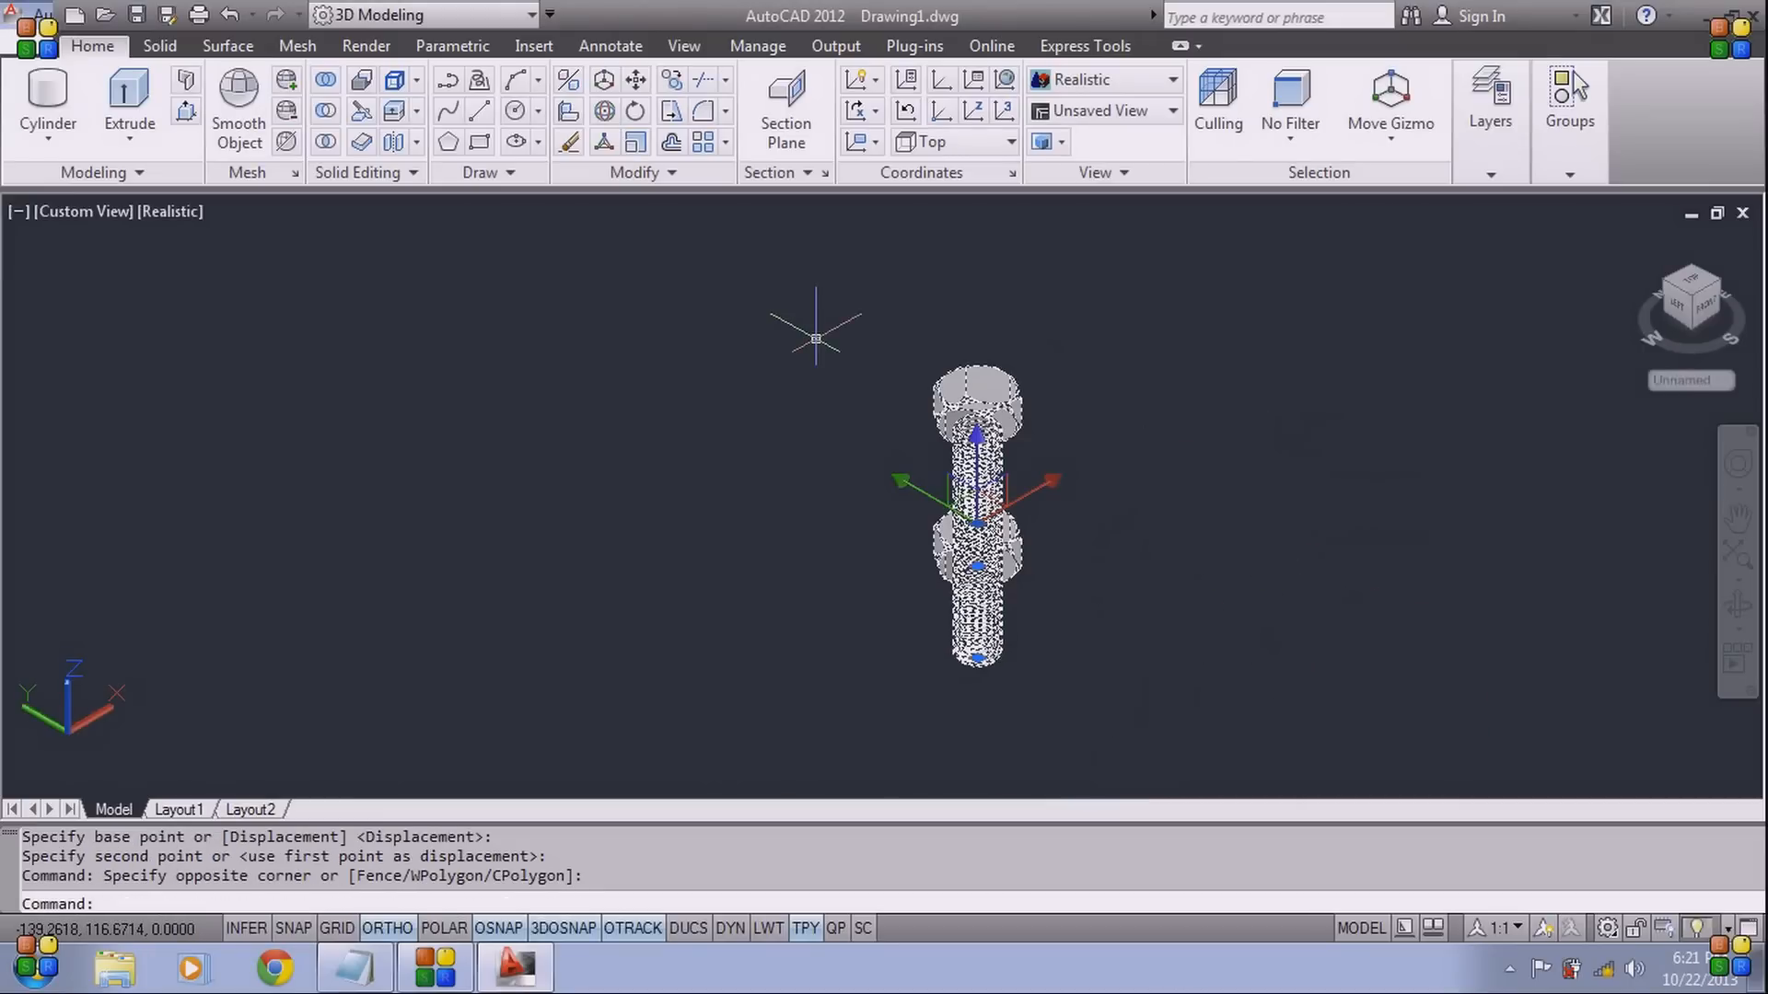
type("3do")
key("Return")
left_click_drag(873, 608, 1175, 505)
left_click_drag(926, 556, 1326, 458)
scroll(974, 544, "up", 5)
key("Escape")
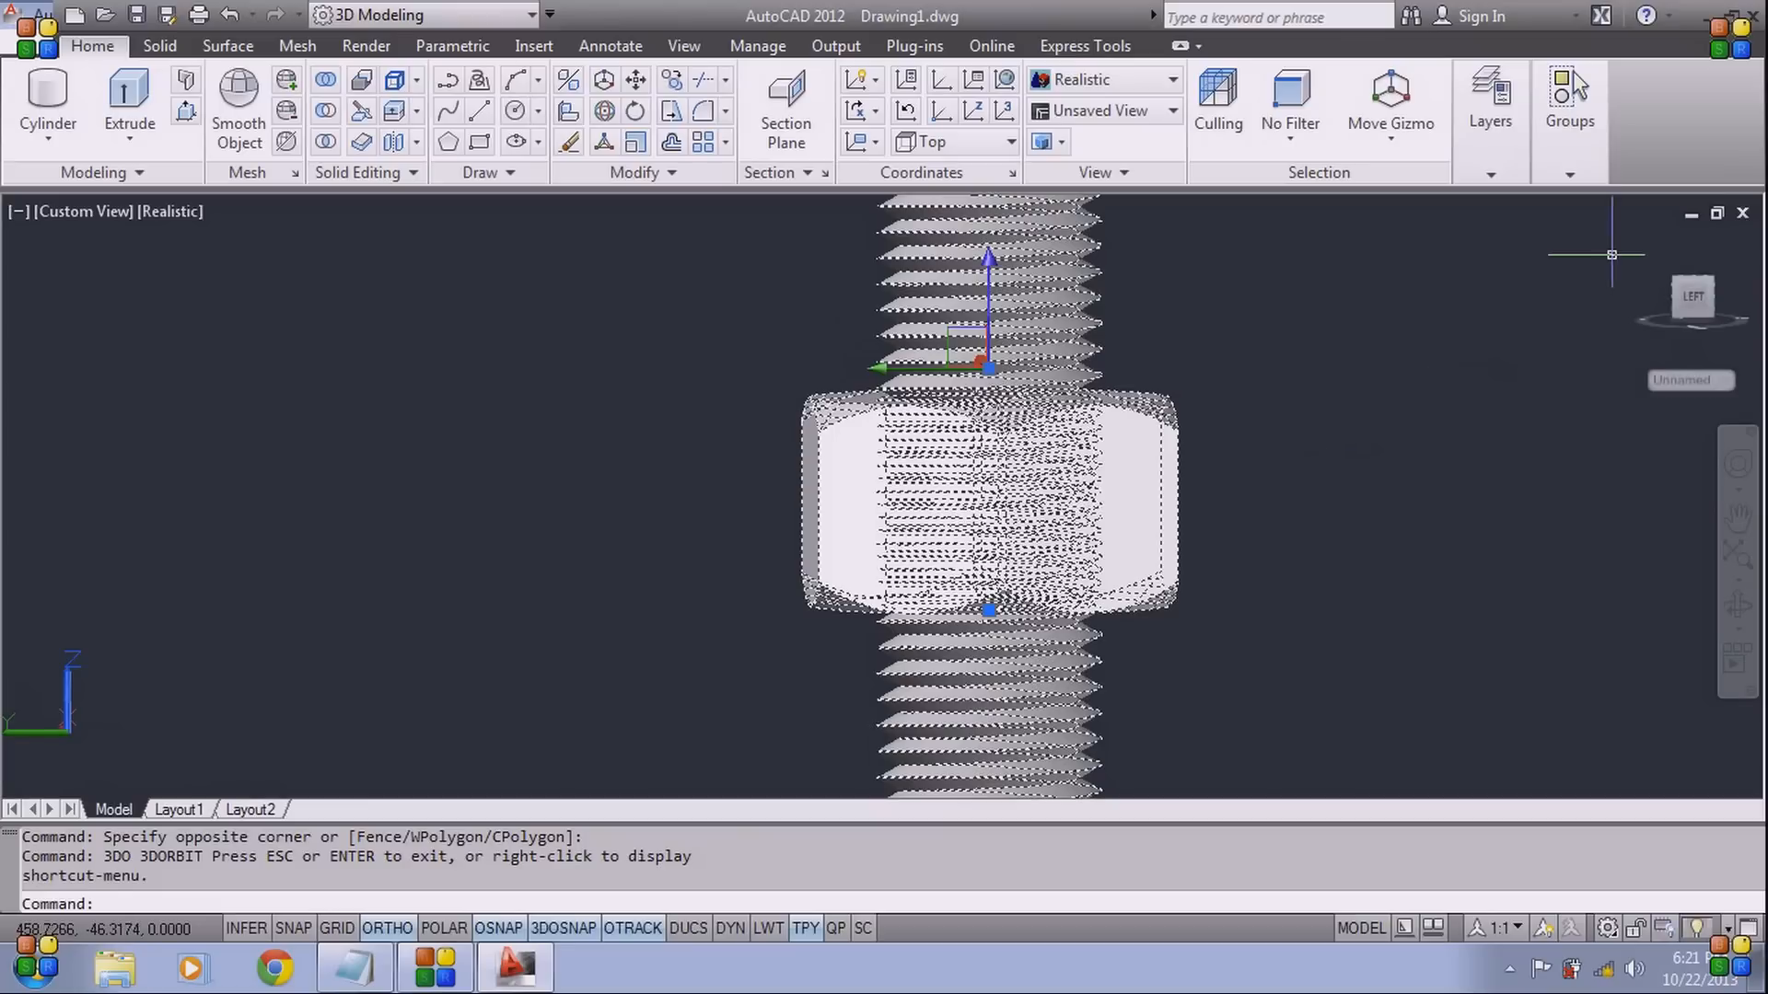
Clear the selection, return to the isometric home view and align the UCS to Front
left_click(1638, 240)
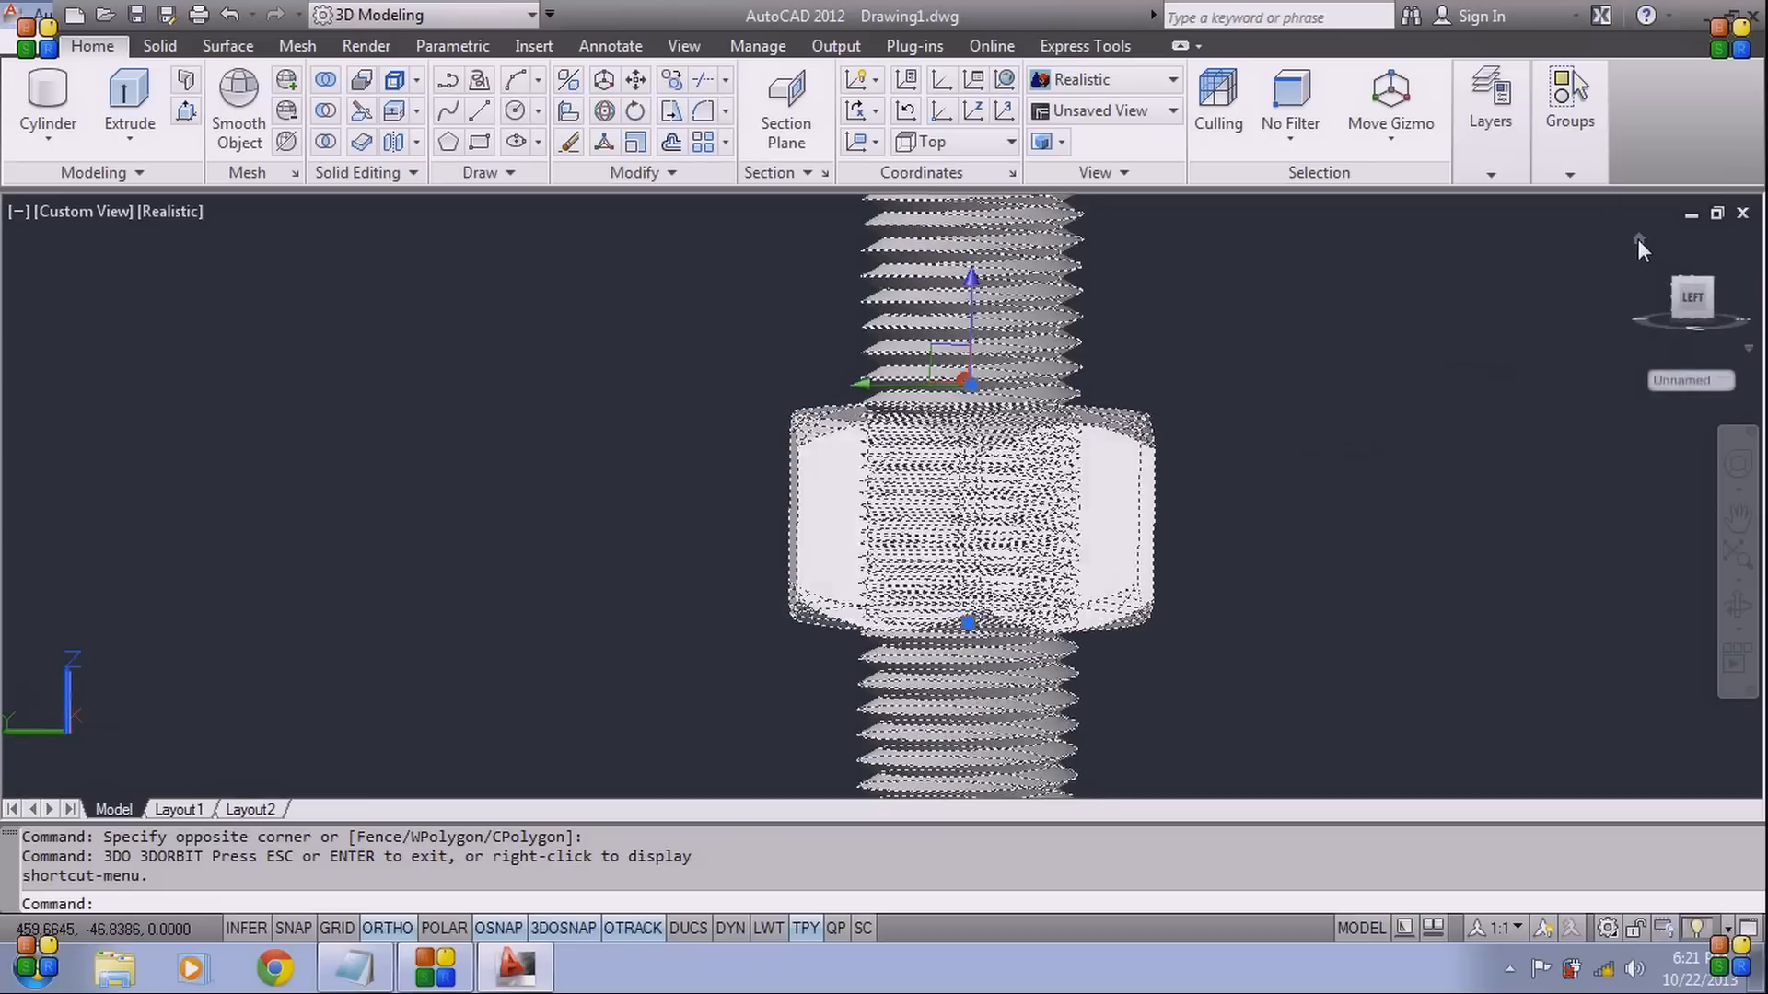
right_click(1637, 240)
left_click(1595, 296)
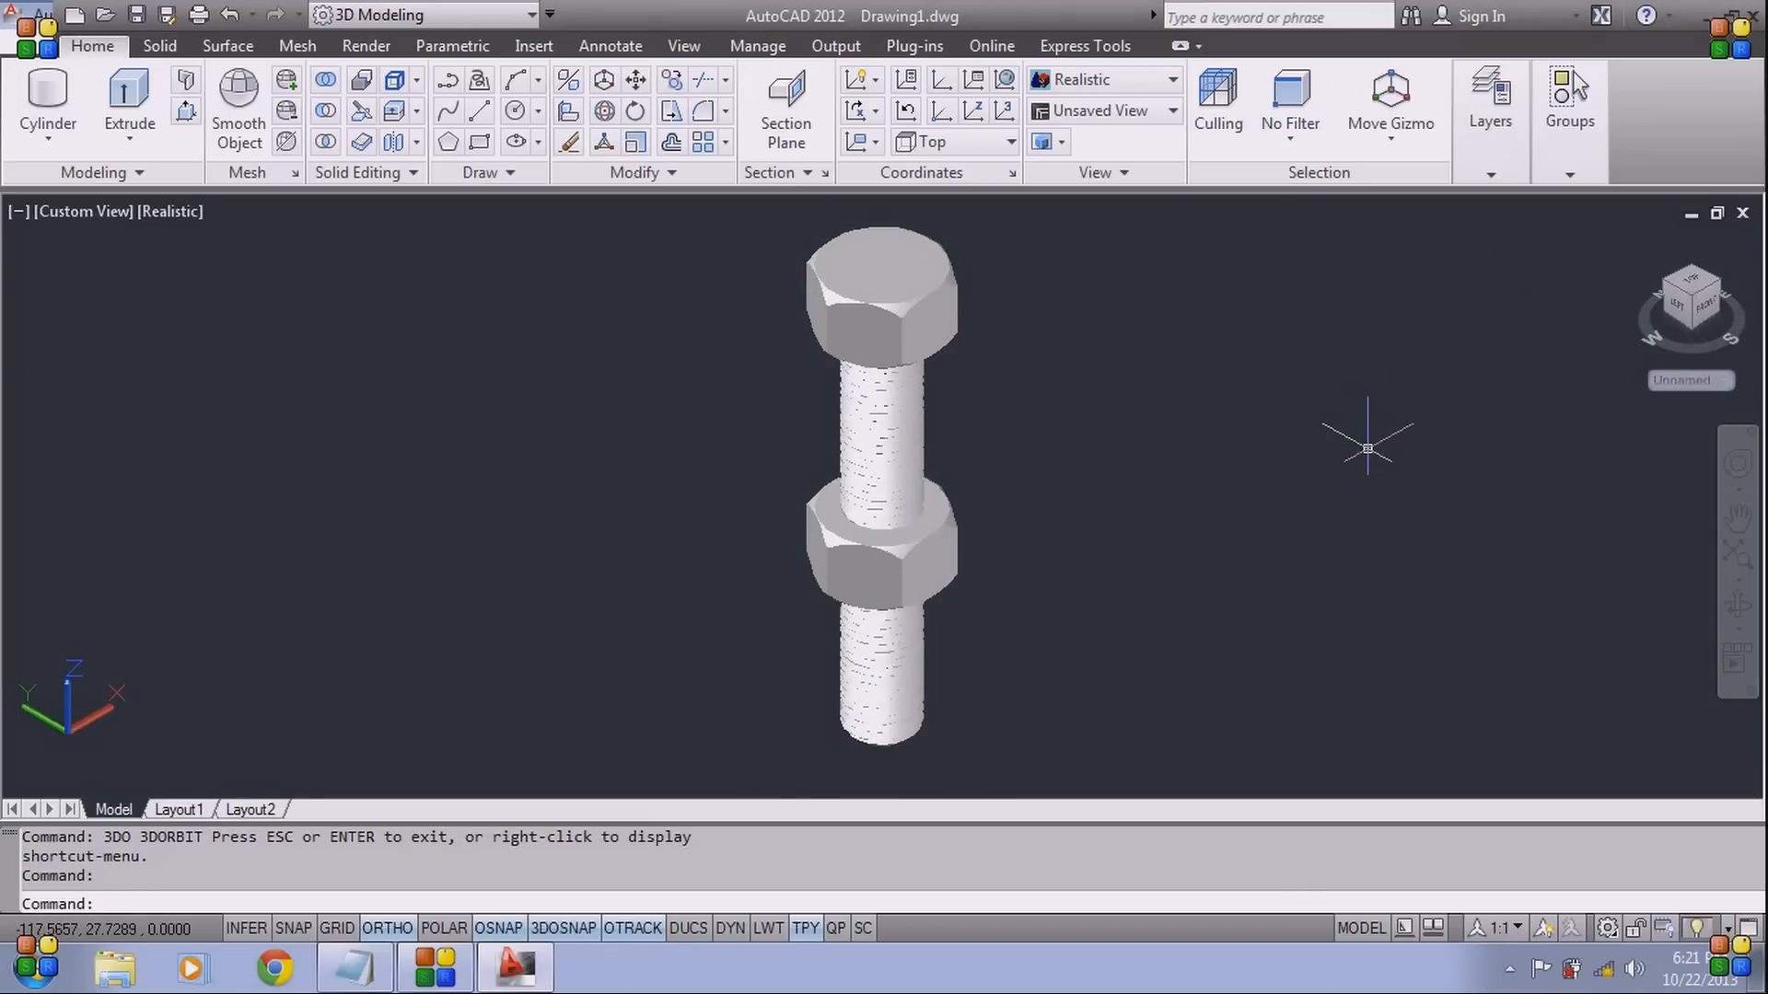
type("ucs")
key("Return")
type("fr")
key("Return")
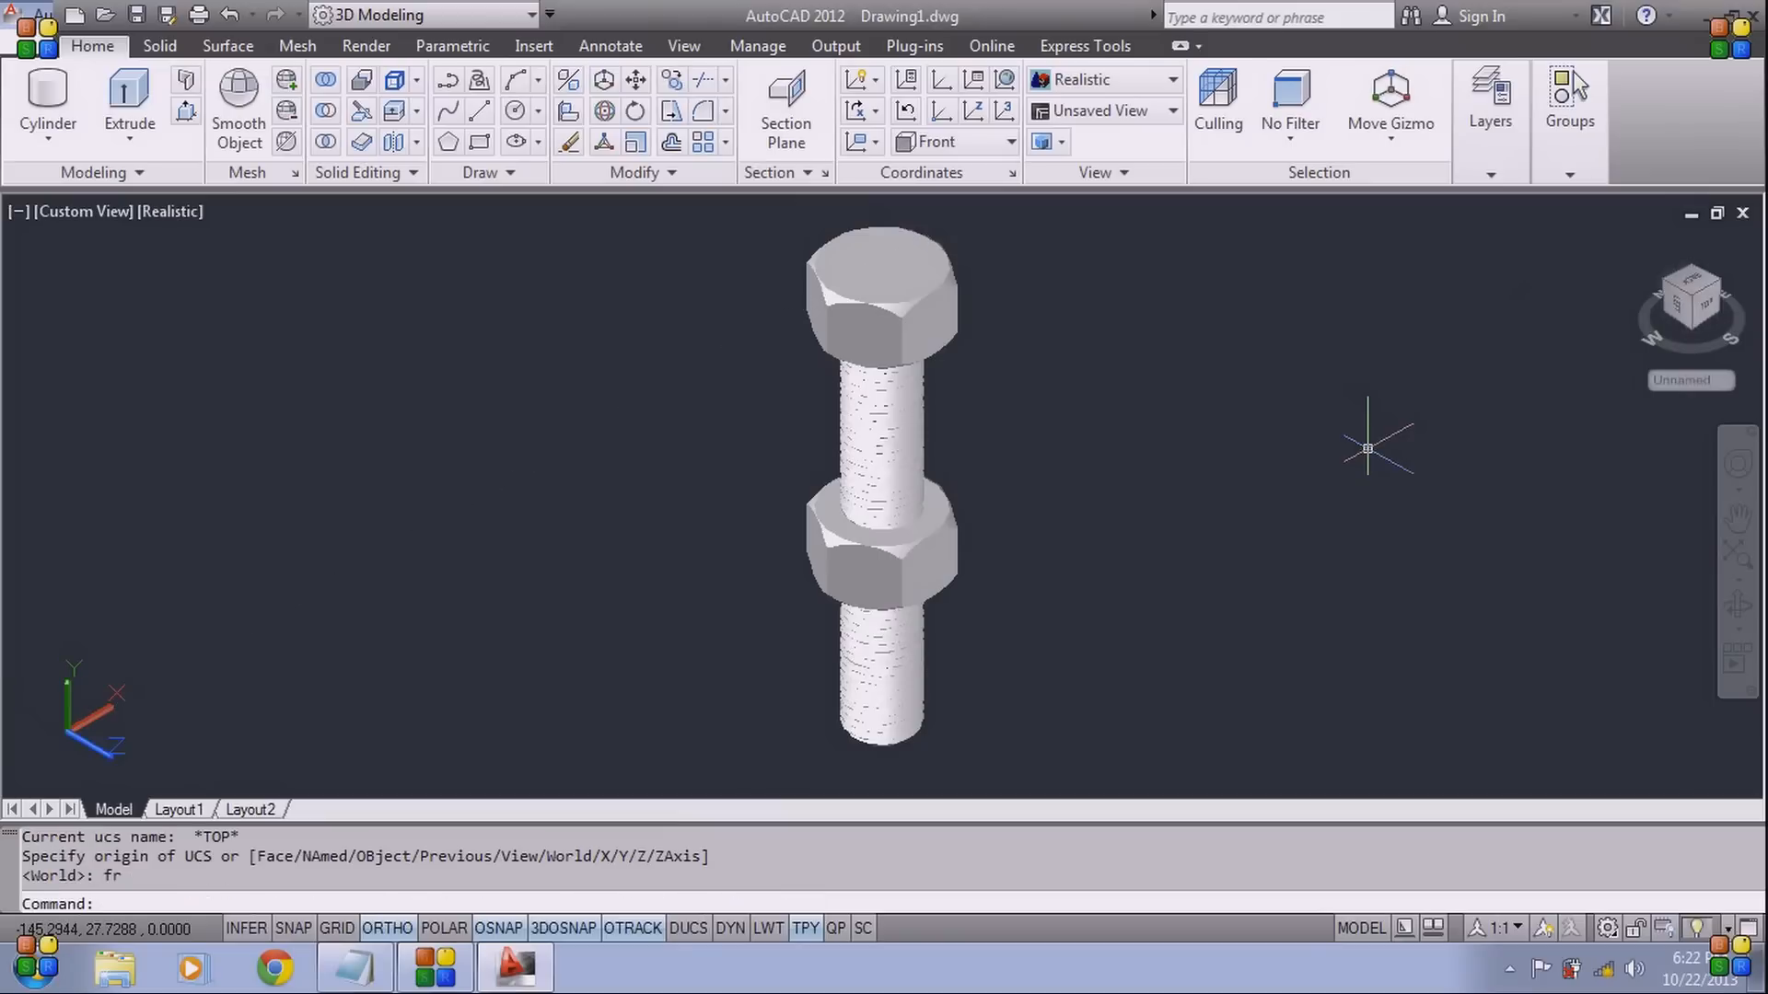
Create a Flatshot of the isometric bolt and nut as a new block, inserted beside the solids at scale 1 and rotation 0
type("flatsh")
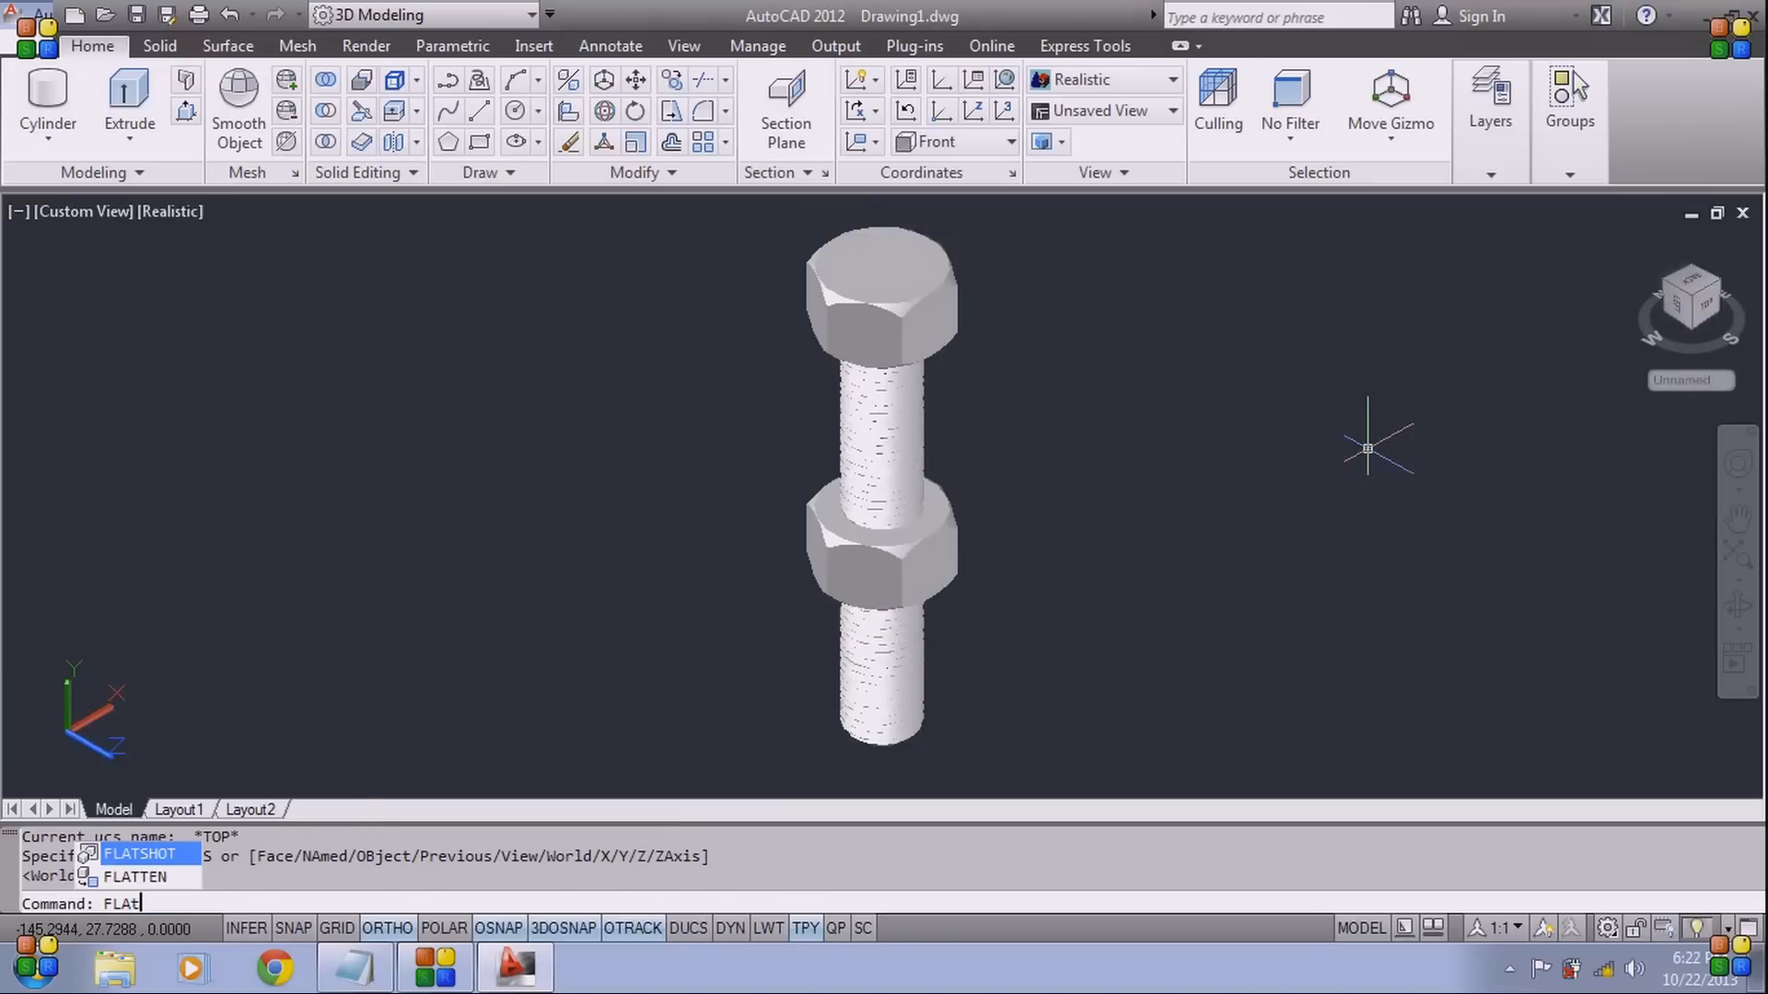
type("ot")
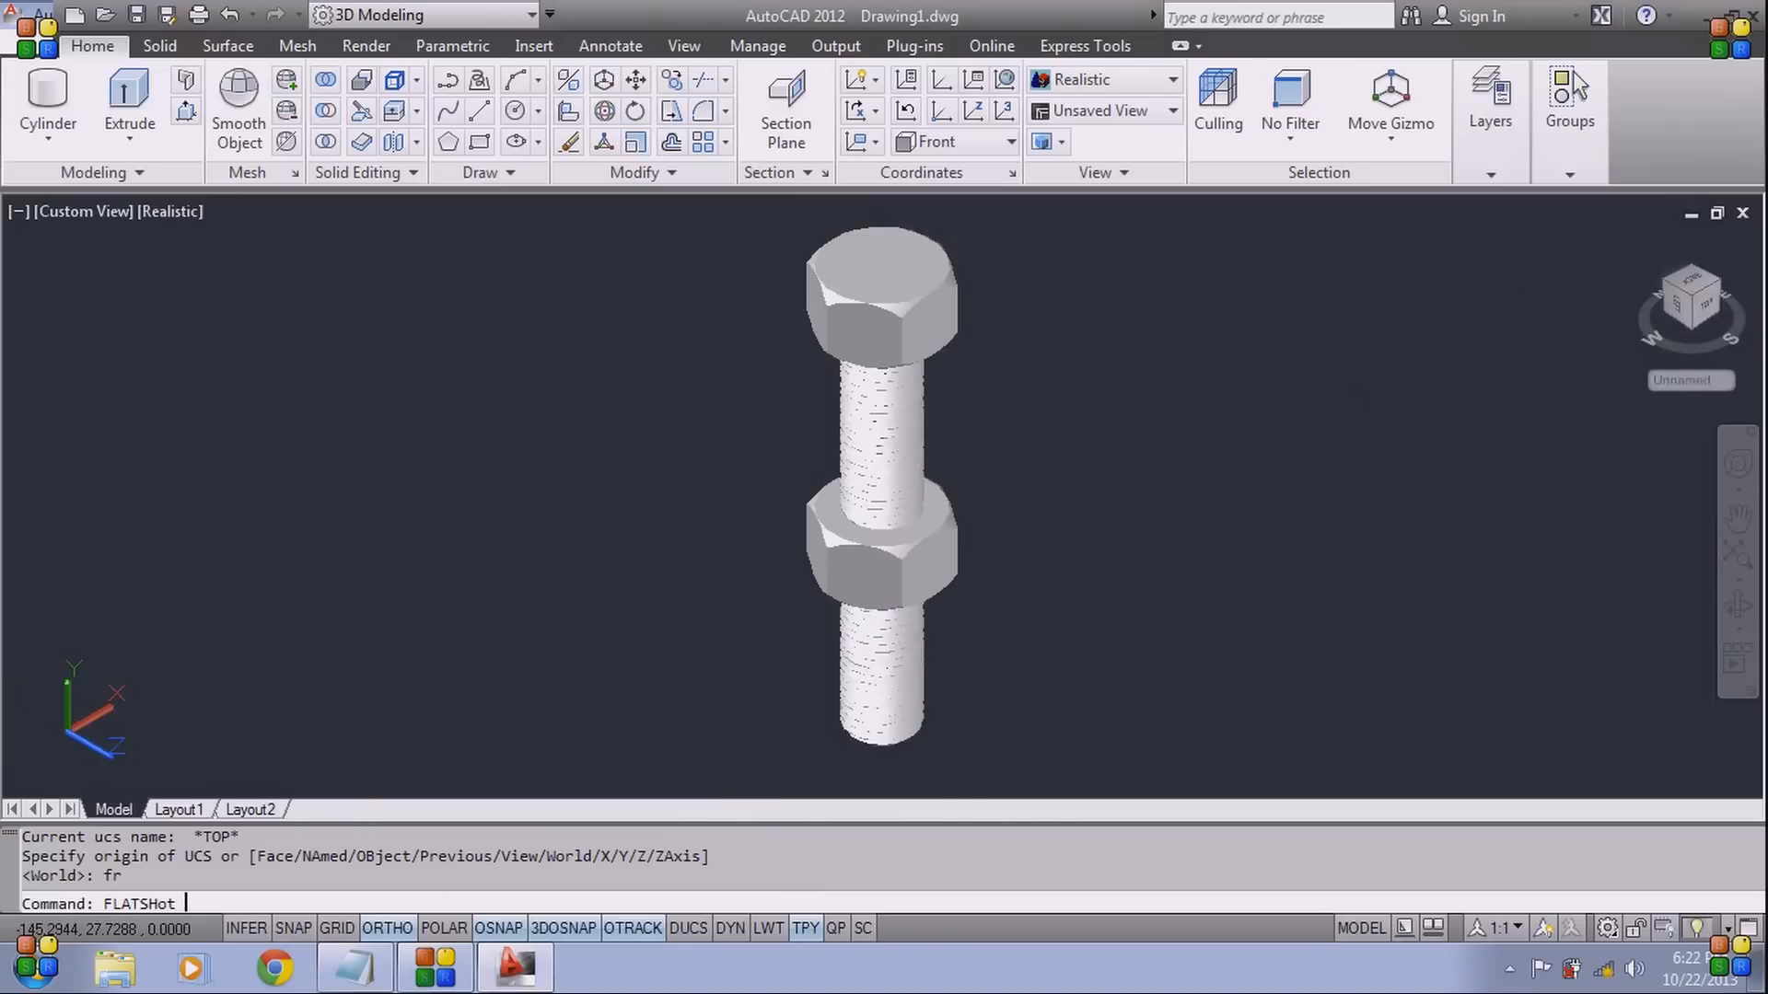
key("Return")
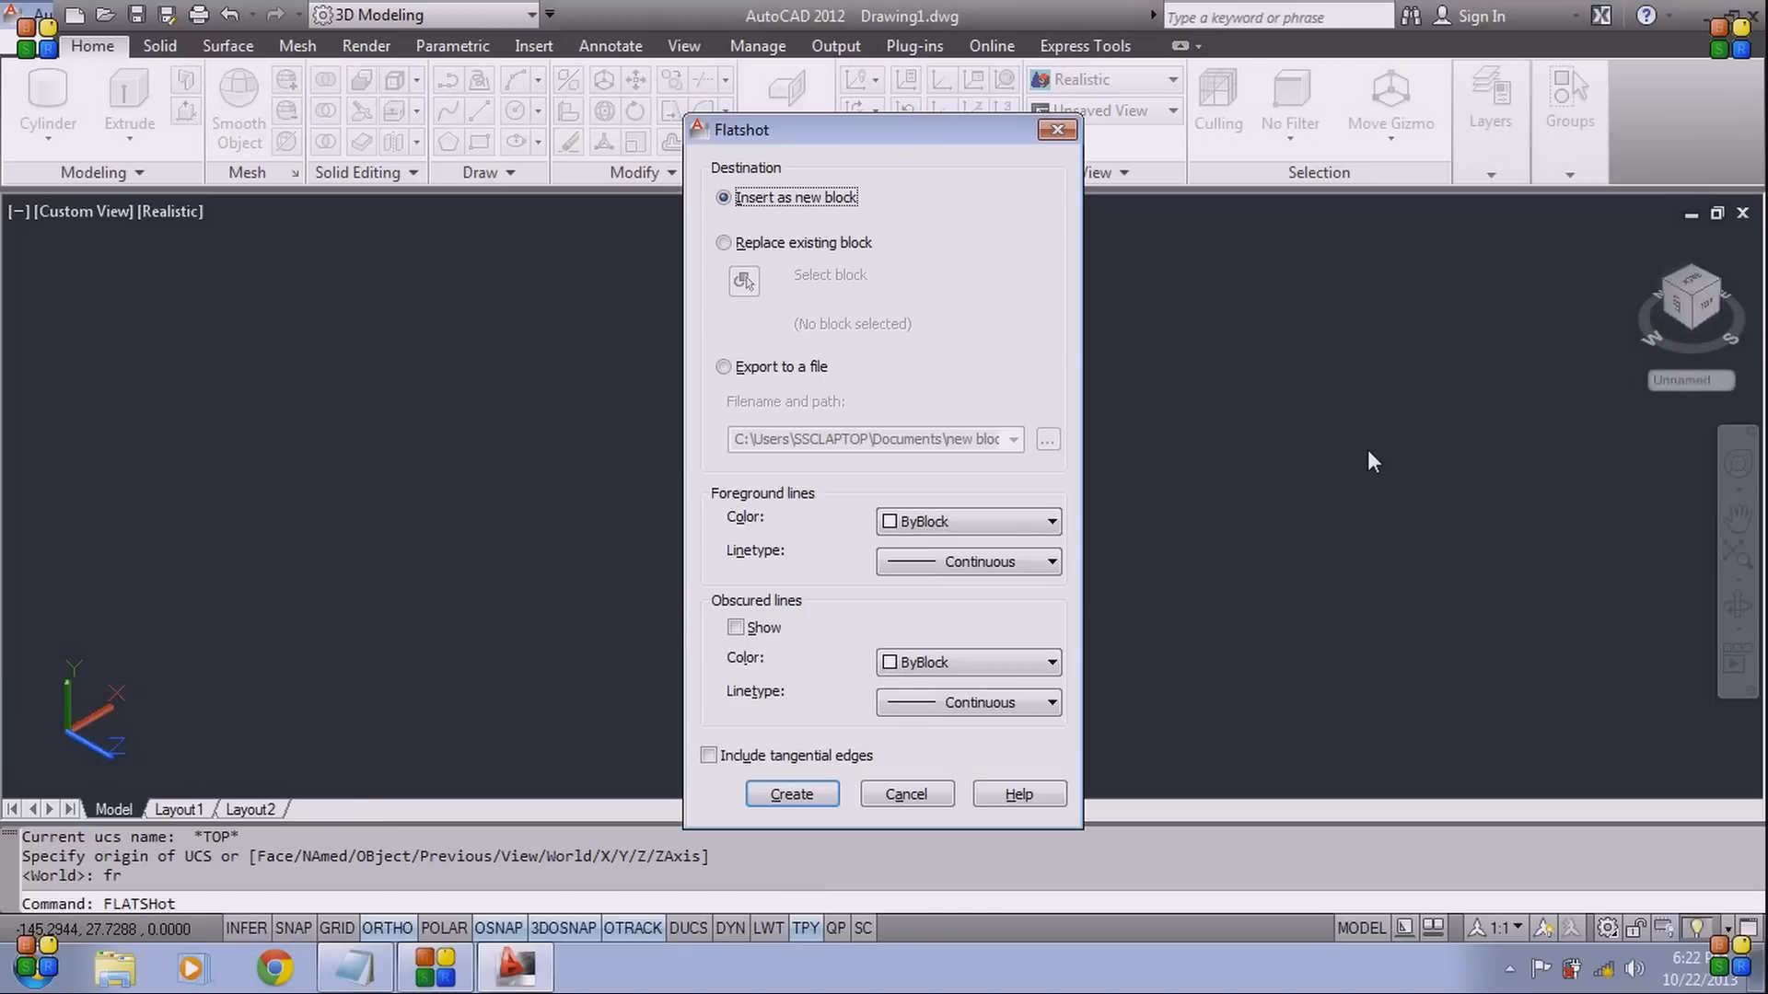
left_click(826, 798)
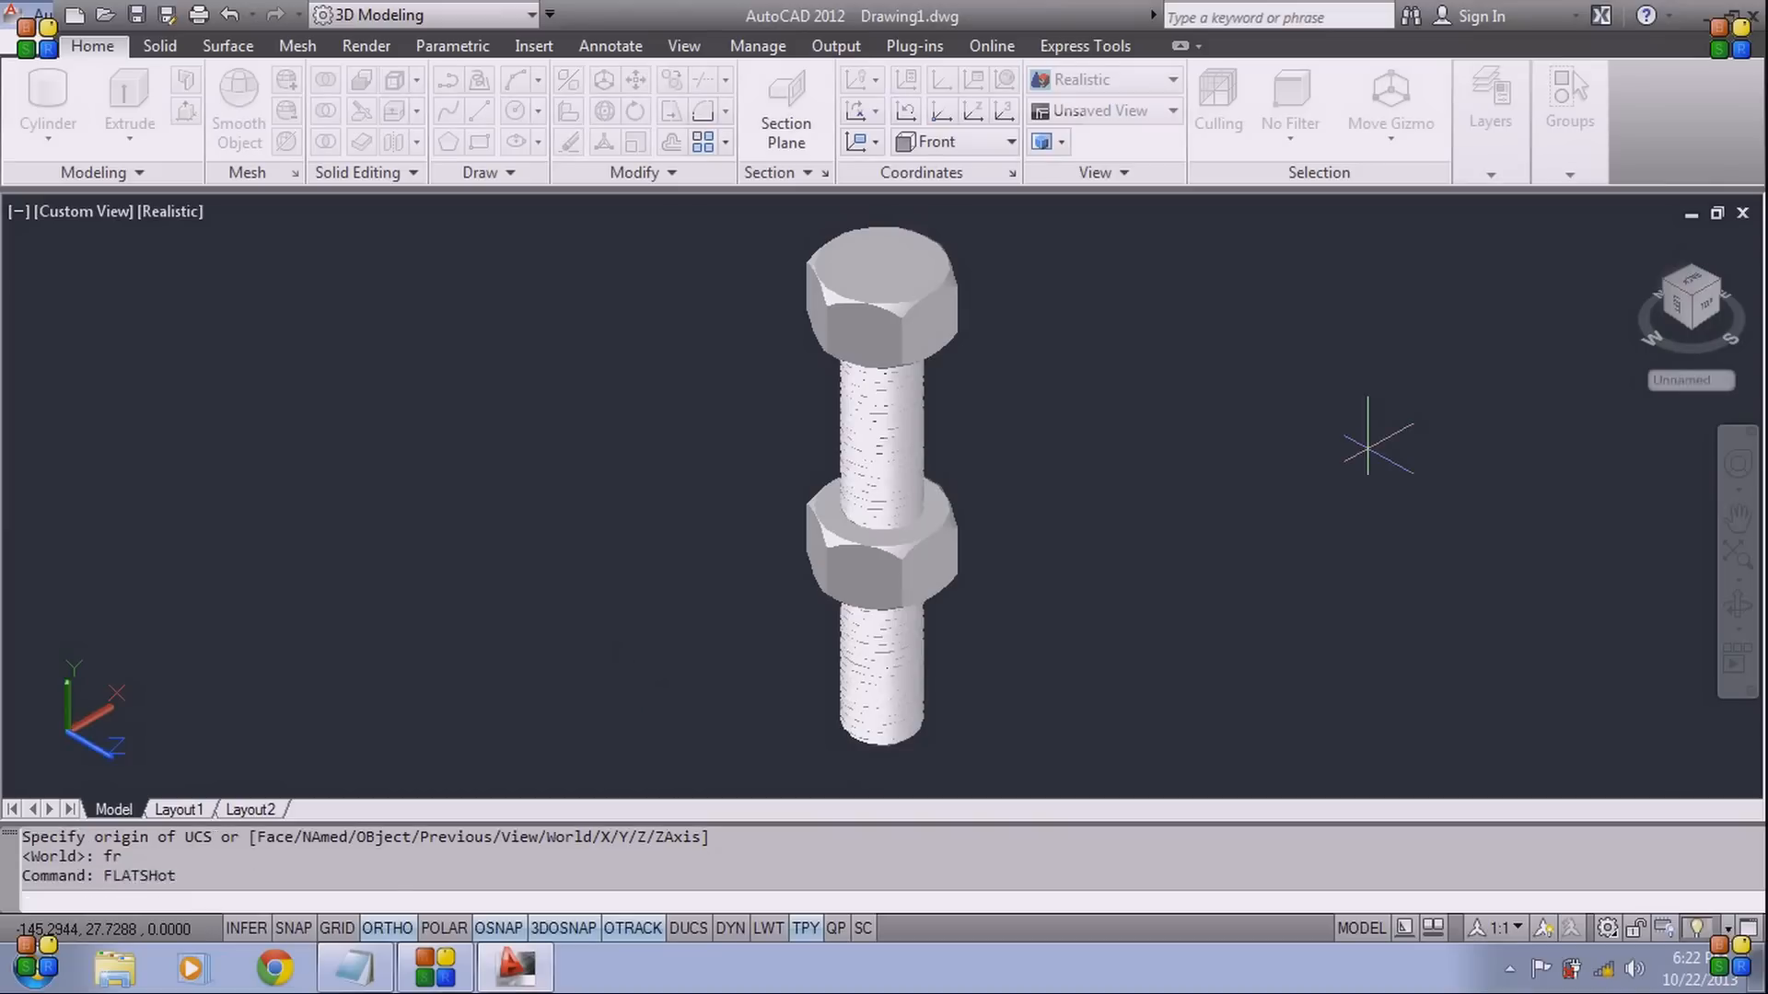
scroll(622, 682, "down", 6)
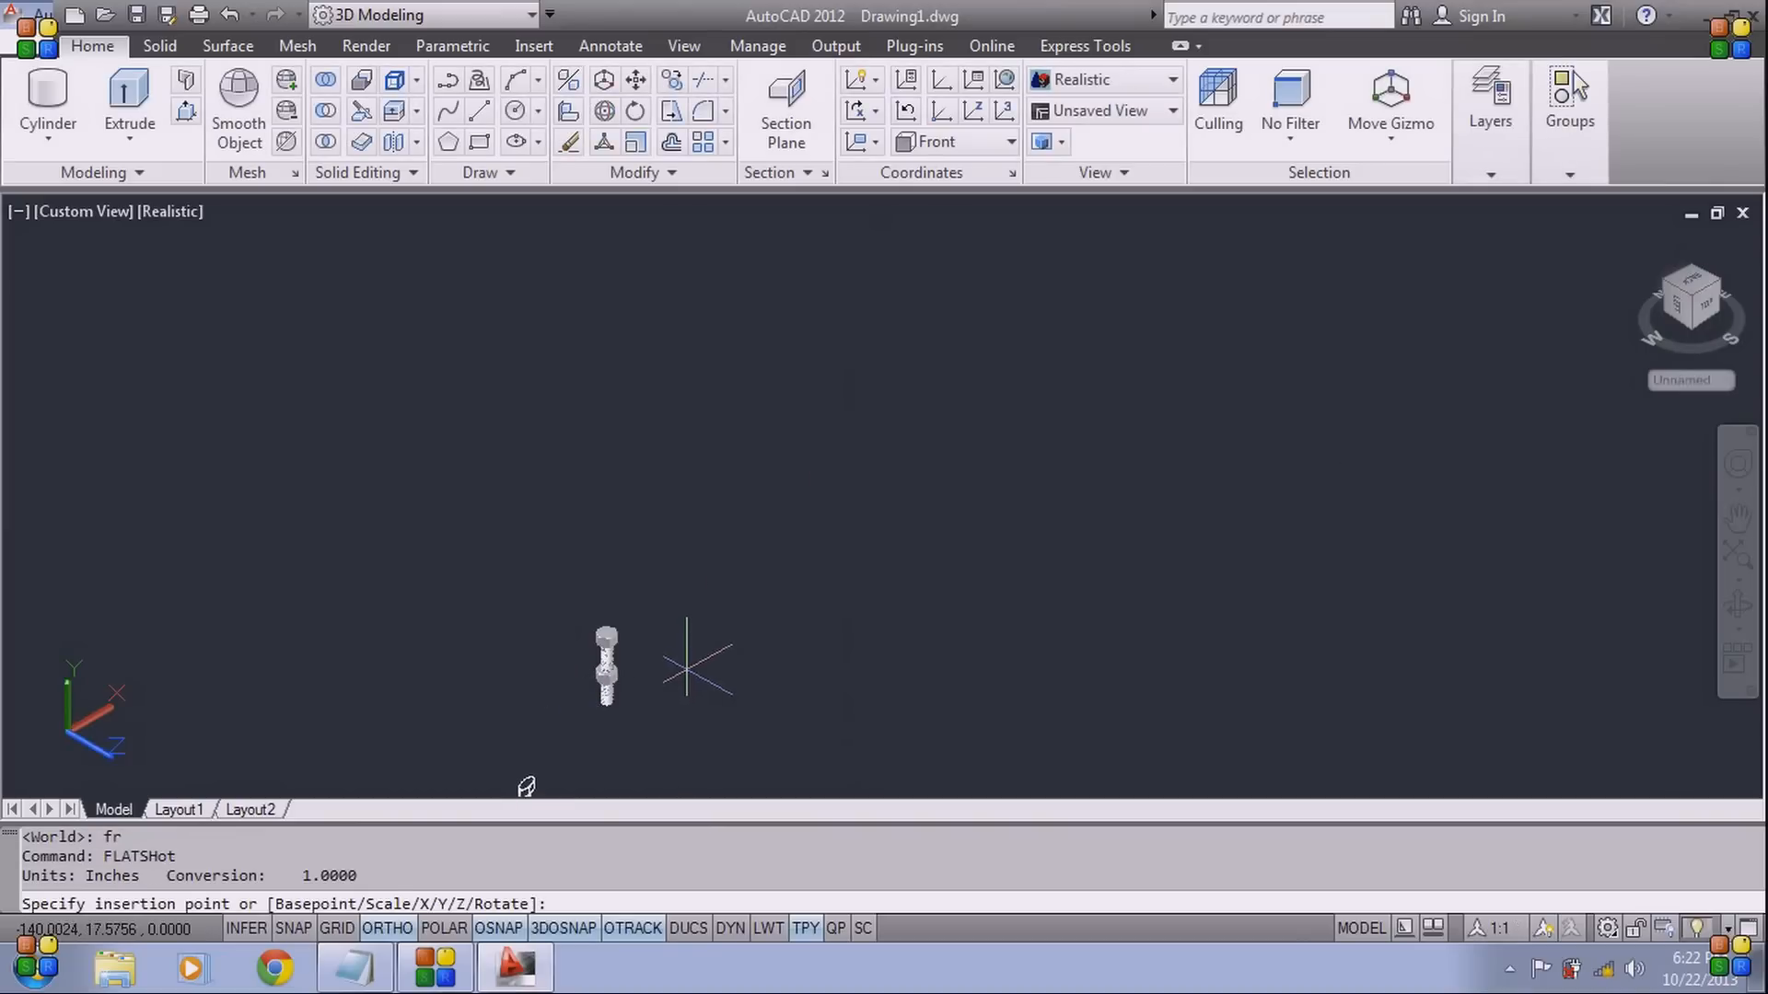
middle_click_drag(707, 561, 793, 494)
scroll(793, 495, "up", 4)
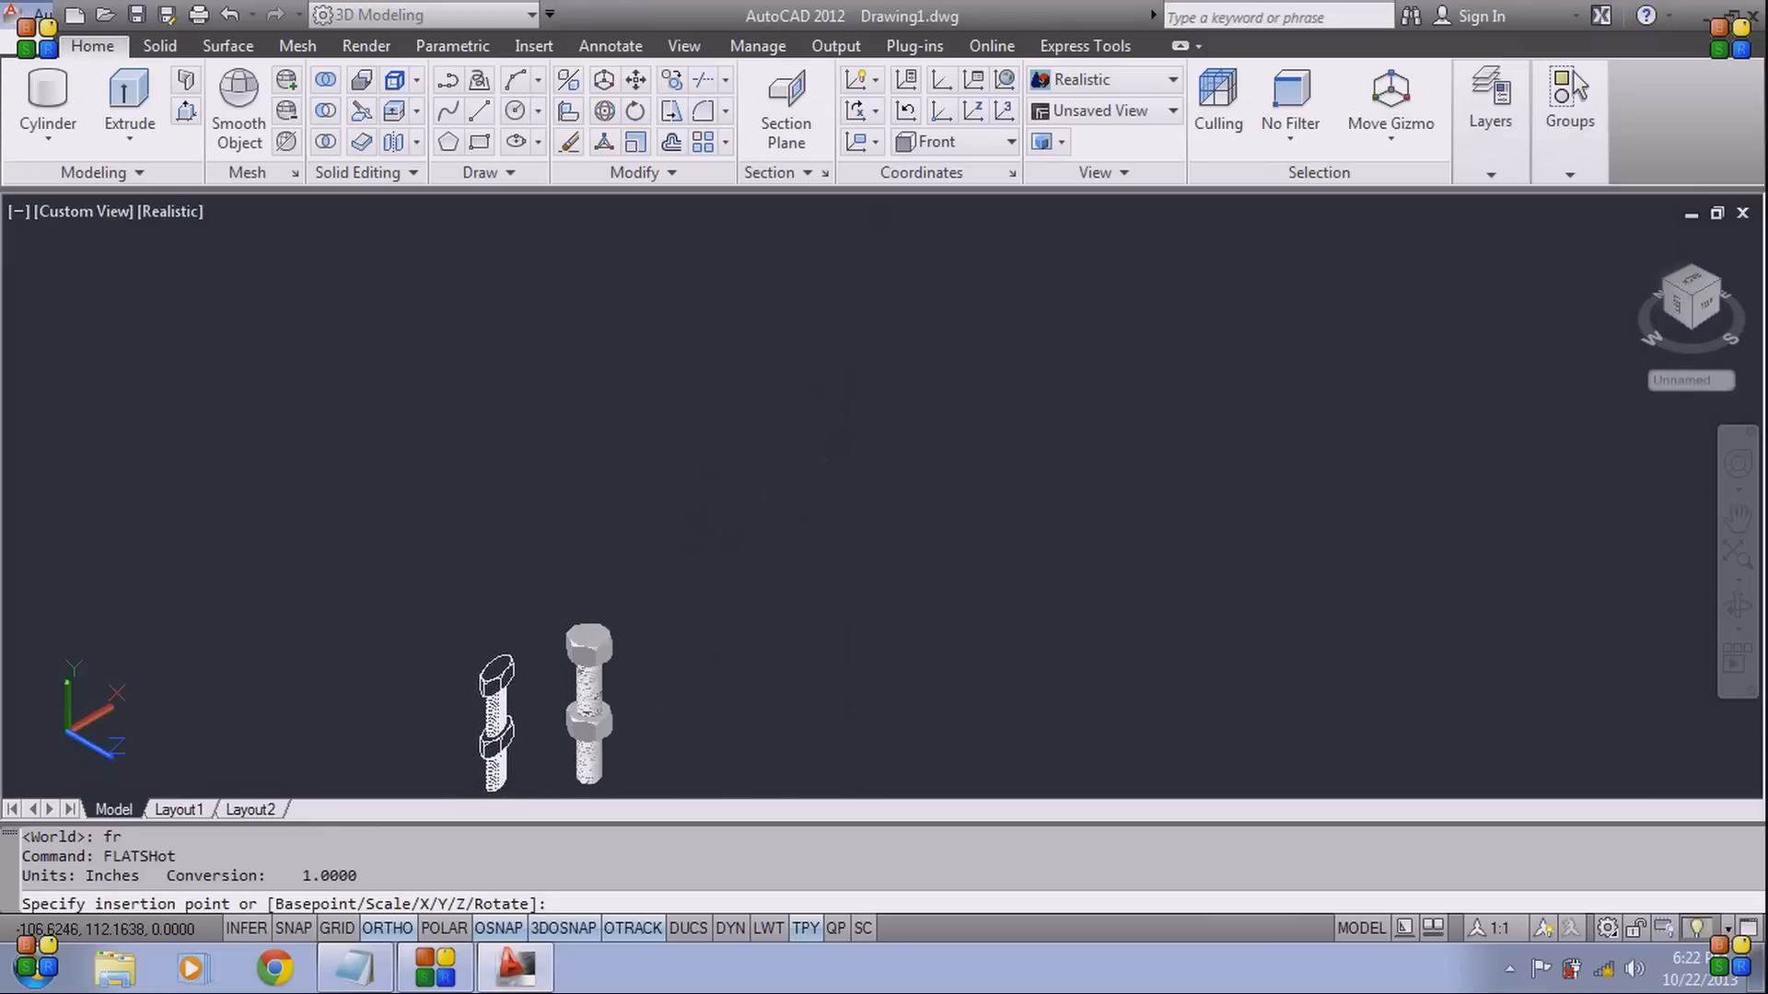
left_click(824, 433)
key("Return")
key("Return")
key("Return")
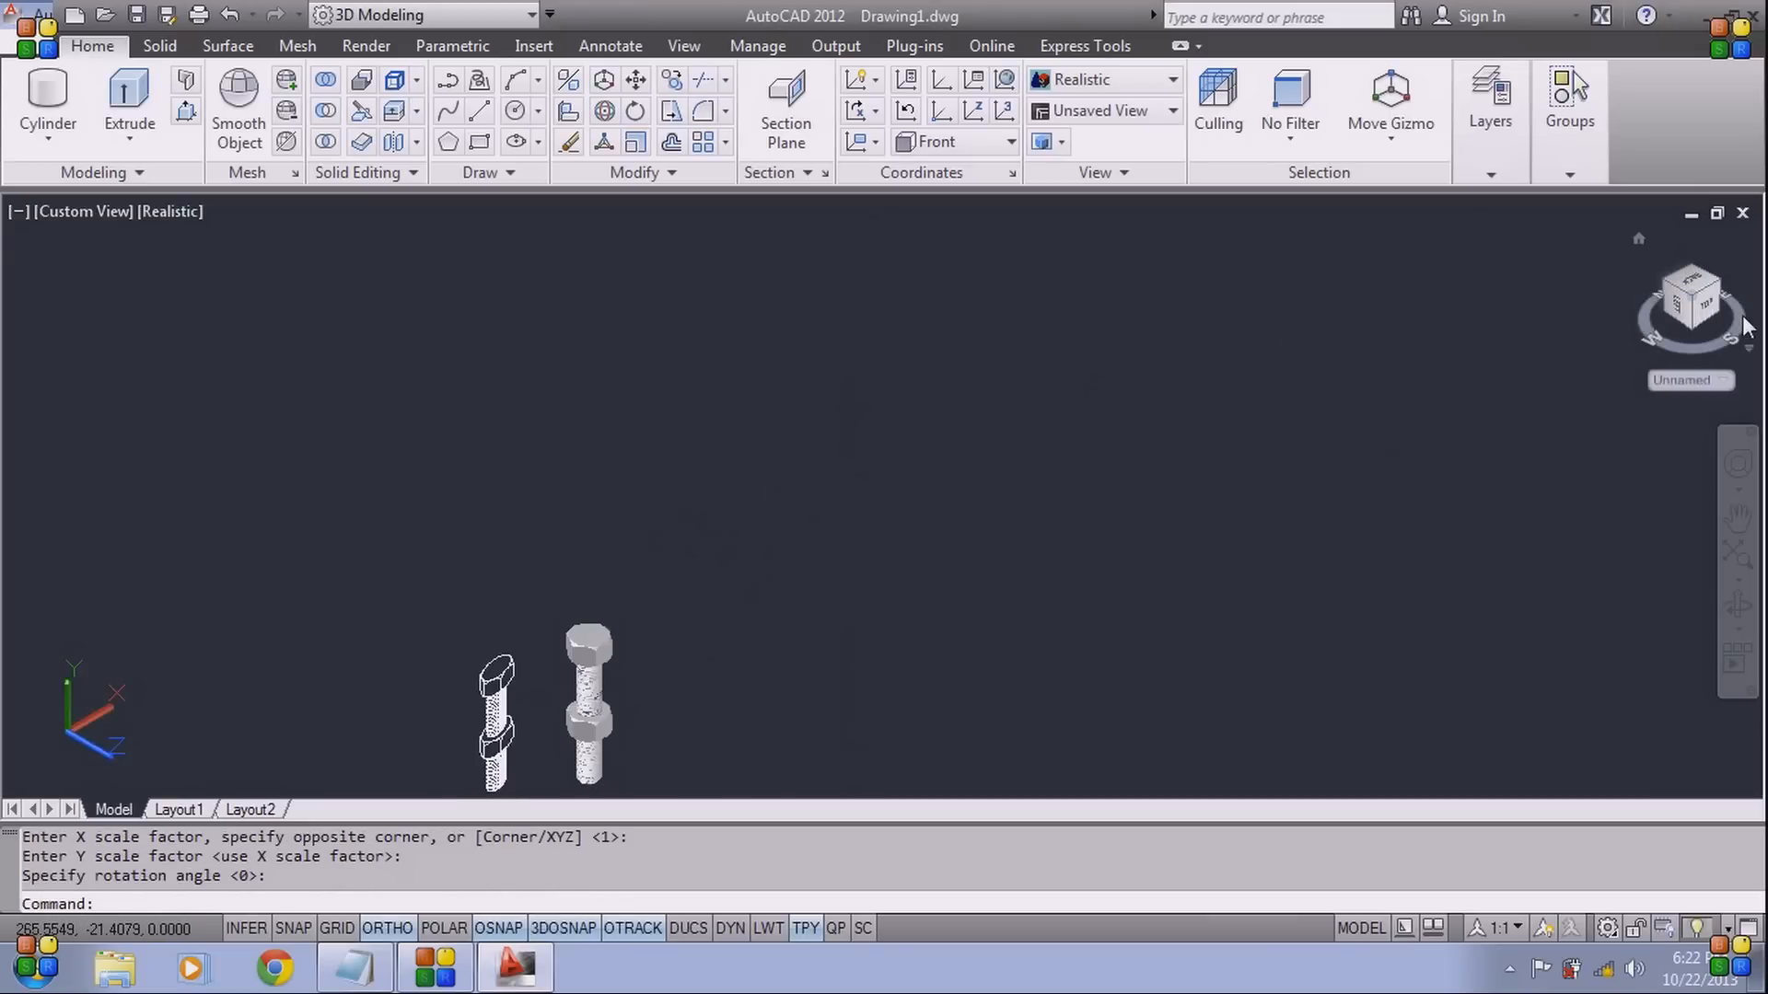
Switch to the front view and rotate it so the bolt stands upright with its head up
left_click(1708, 313)
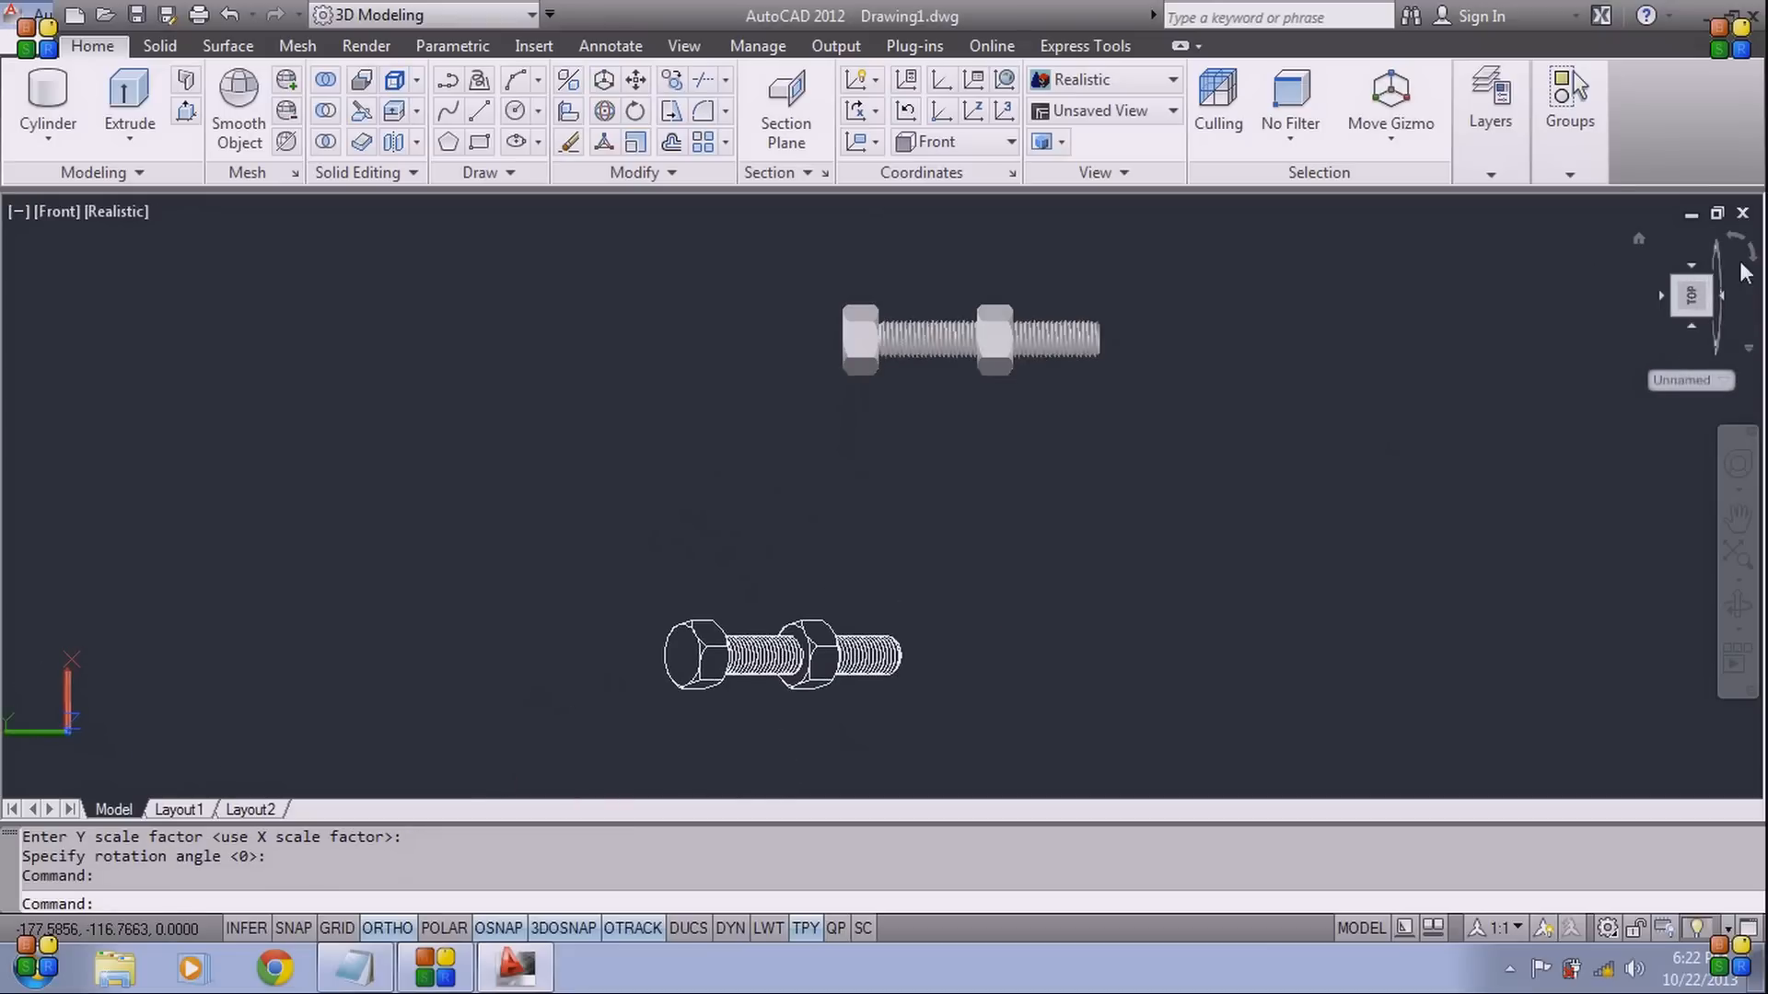
left_click(1704, 297)
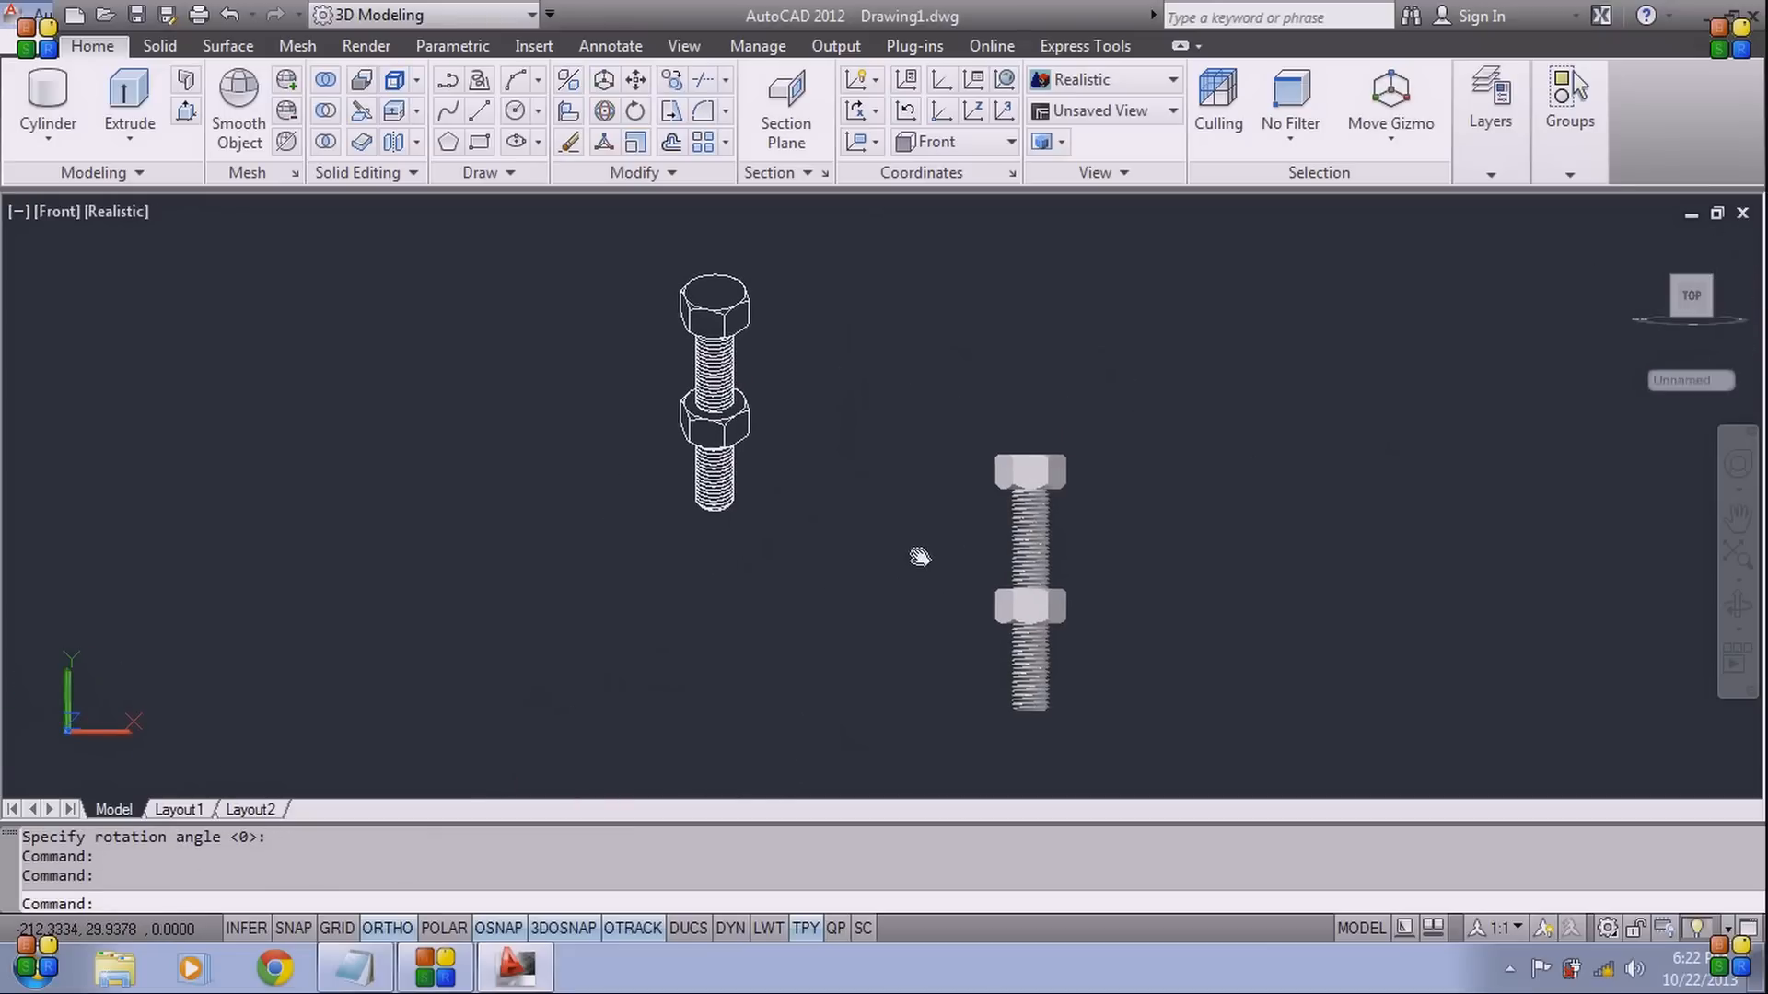
scroll(1066, 530, "up", 3)
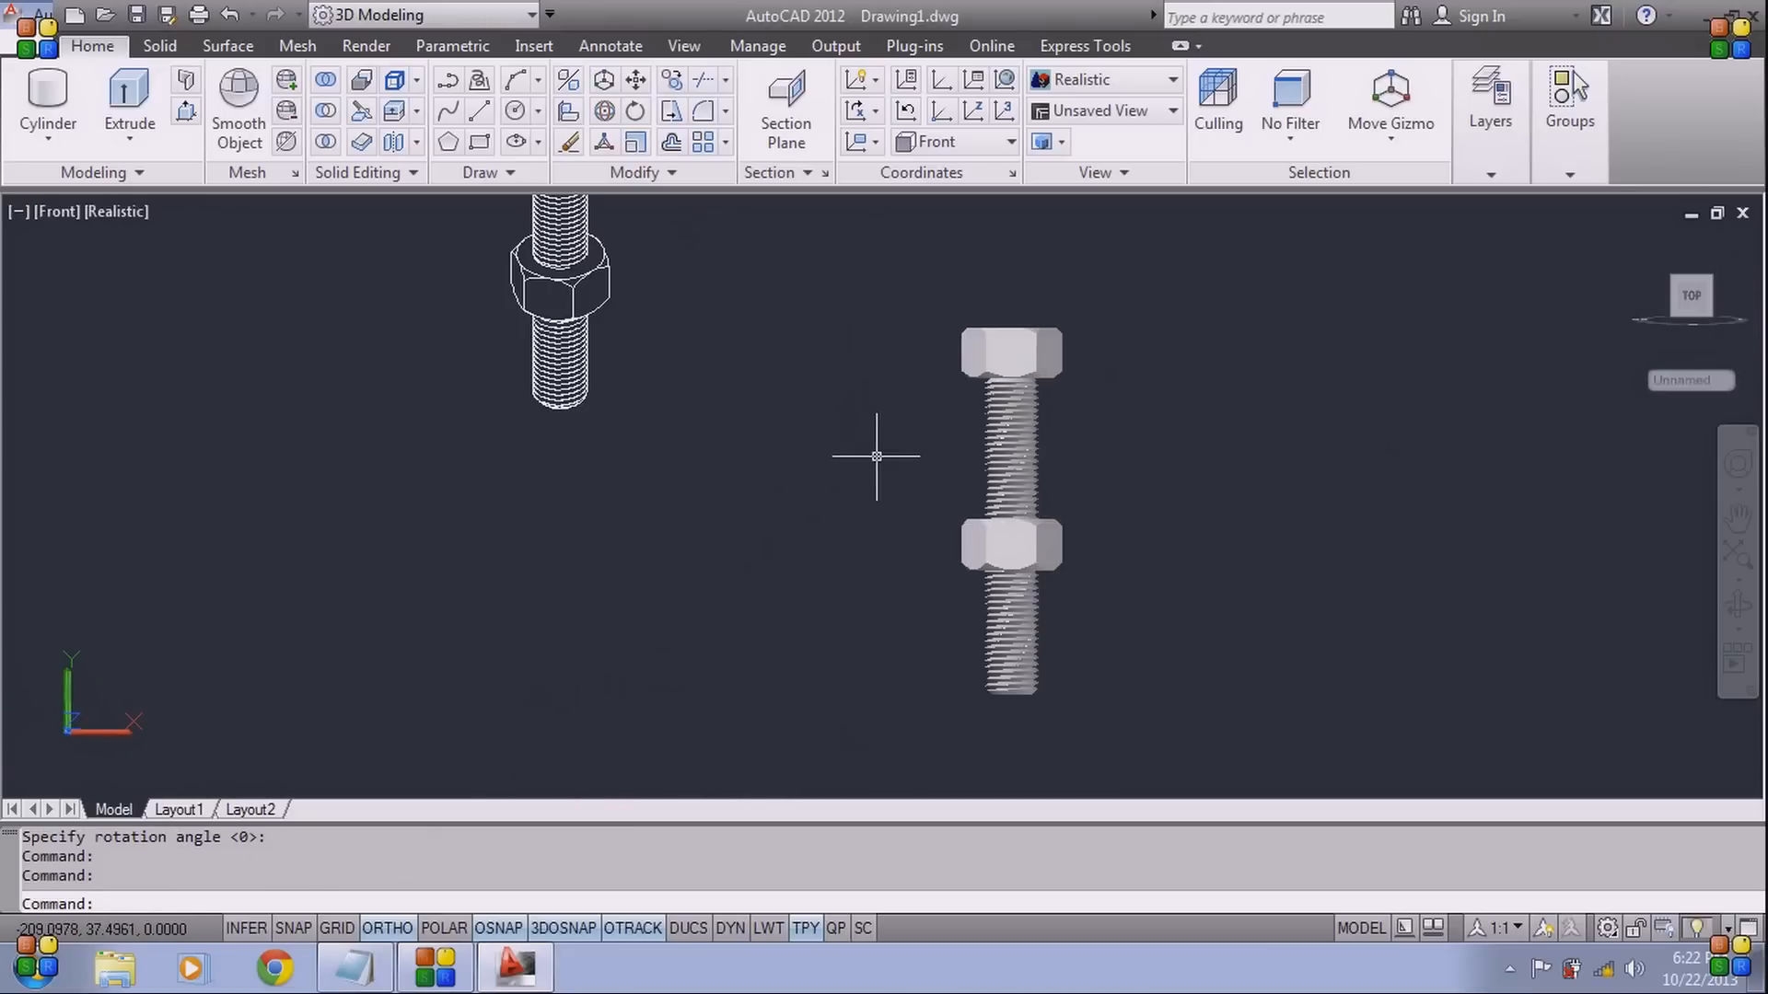
Move the flattened isometric block straight down until it is level with the solid bolt
scroll(717, 451, "down", 4)
middle_click_drag(722, 457, 772, 503)
left_click(729, 367)
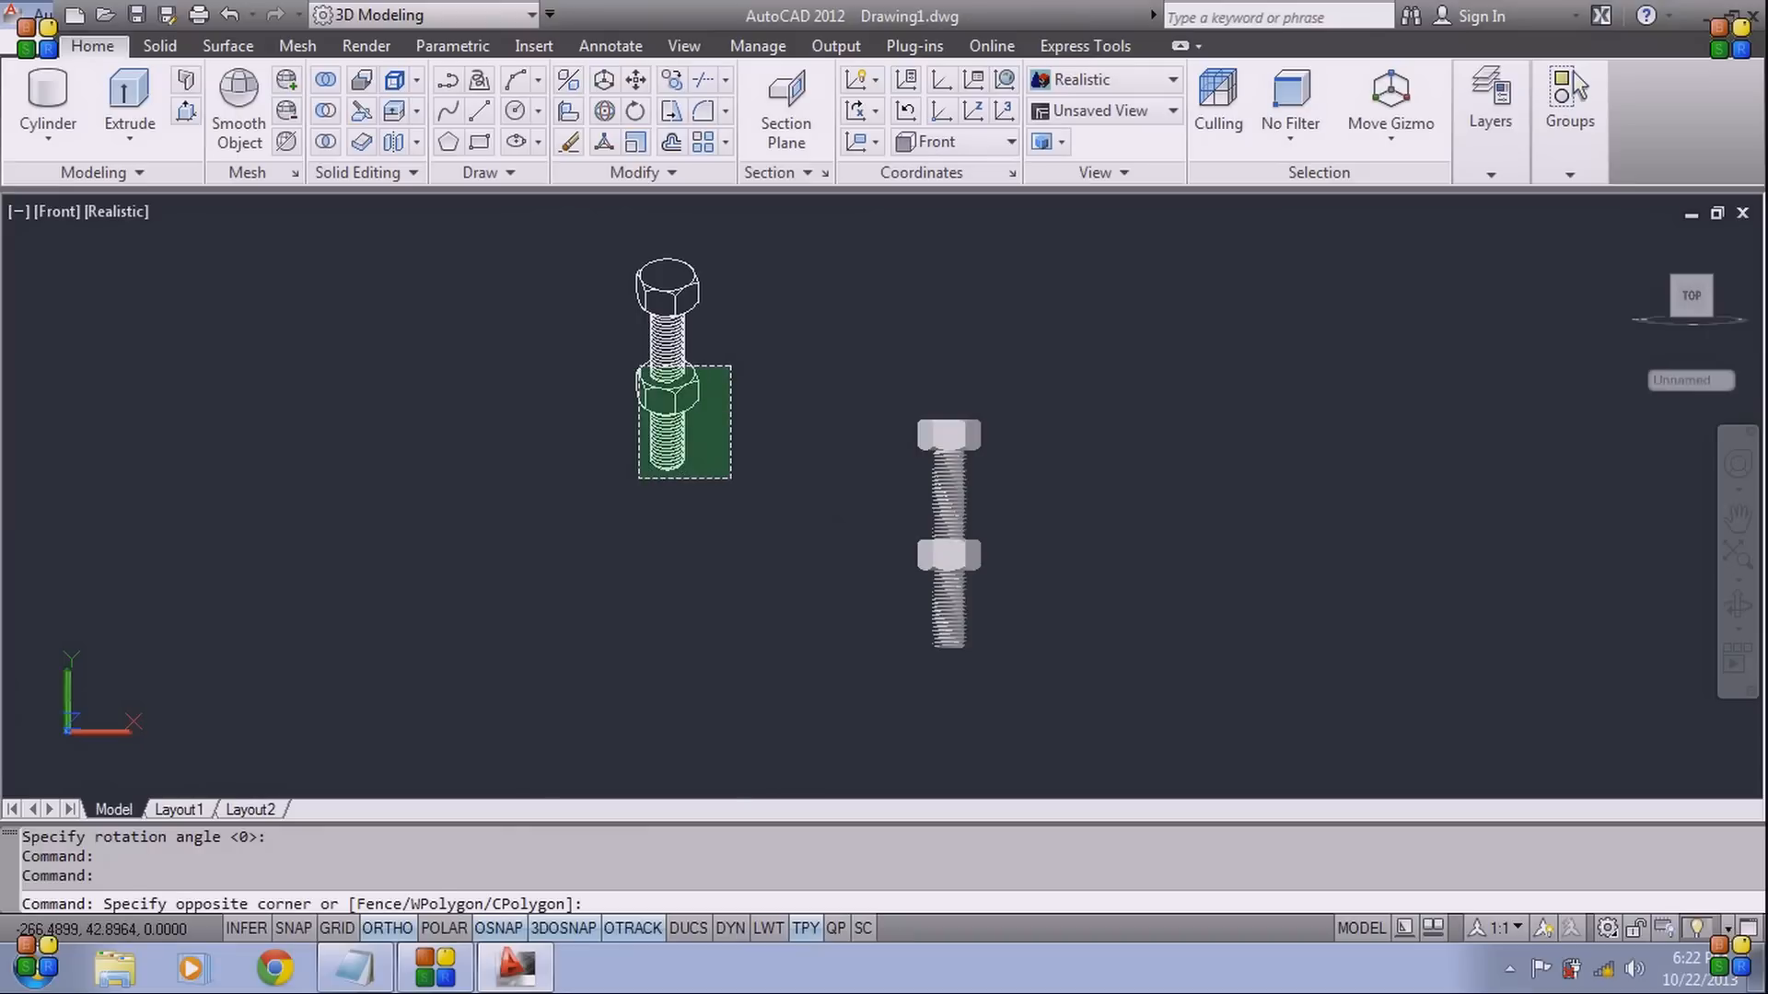
left_click(637, 477)
type("m")
key("Return")
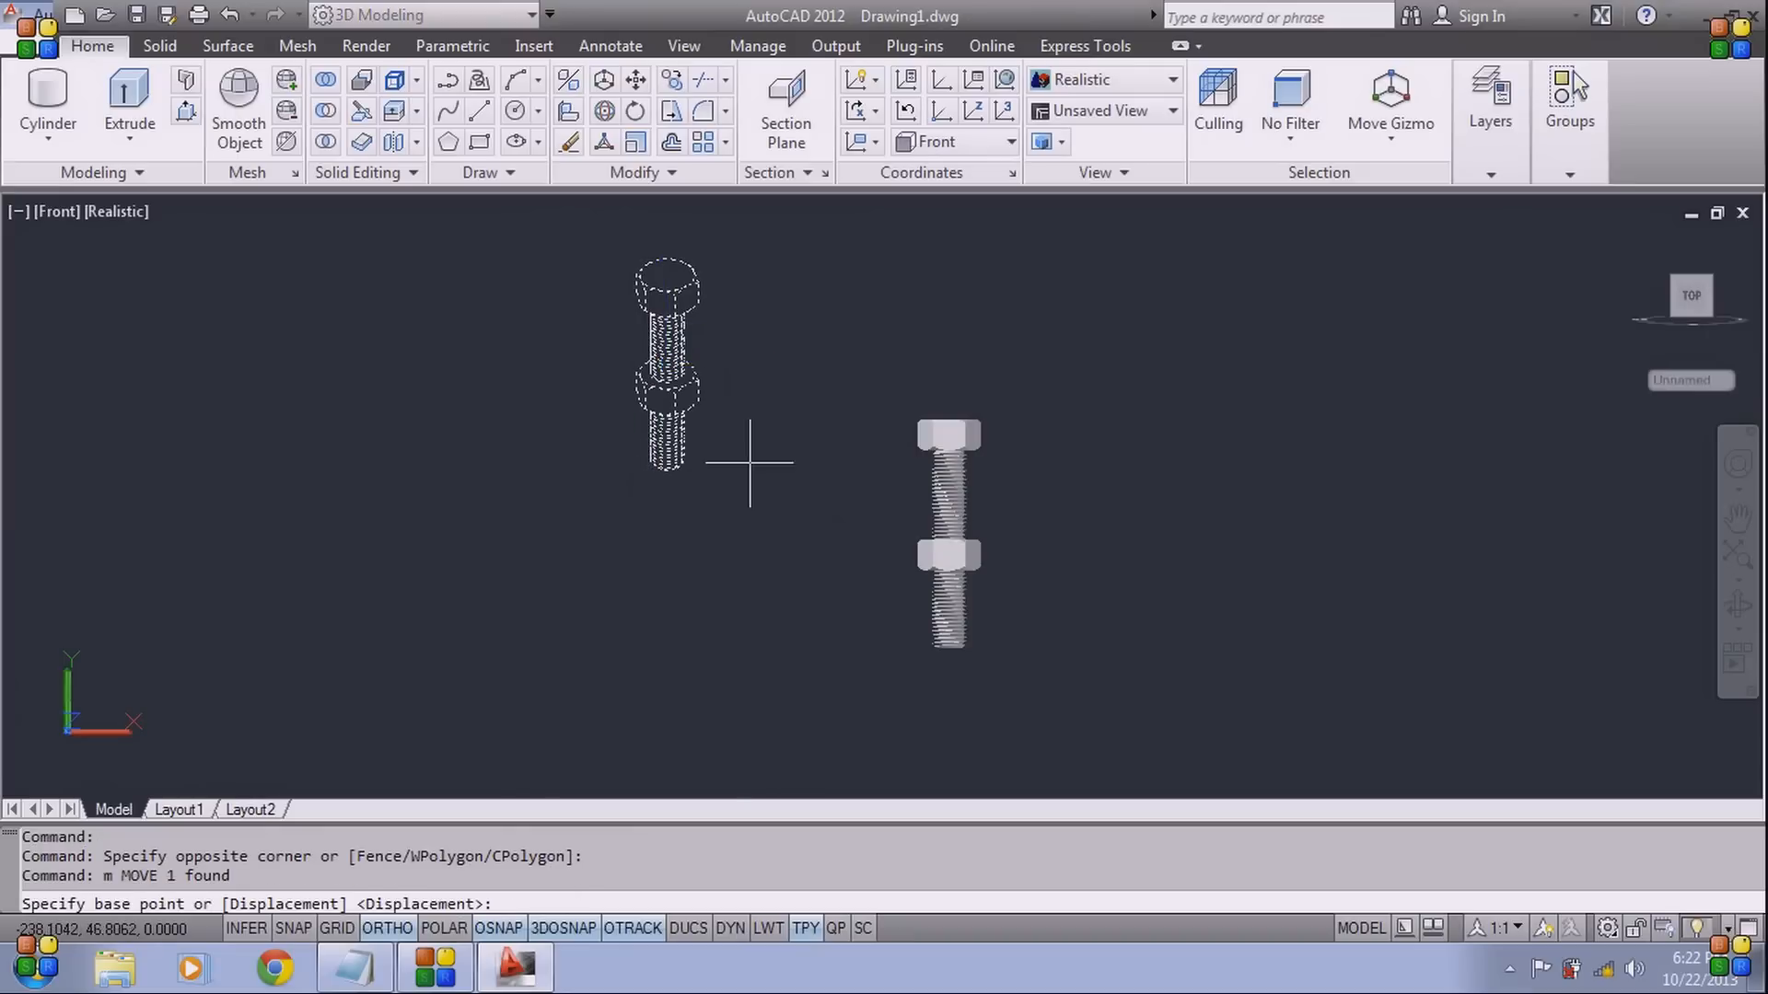
left_click(748, 372)
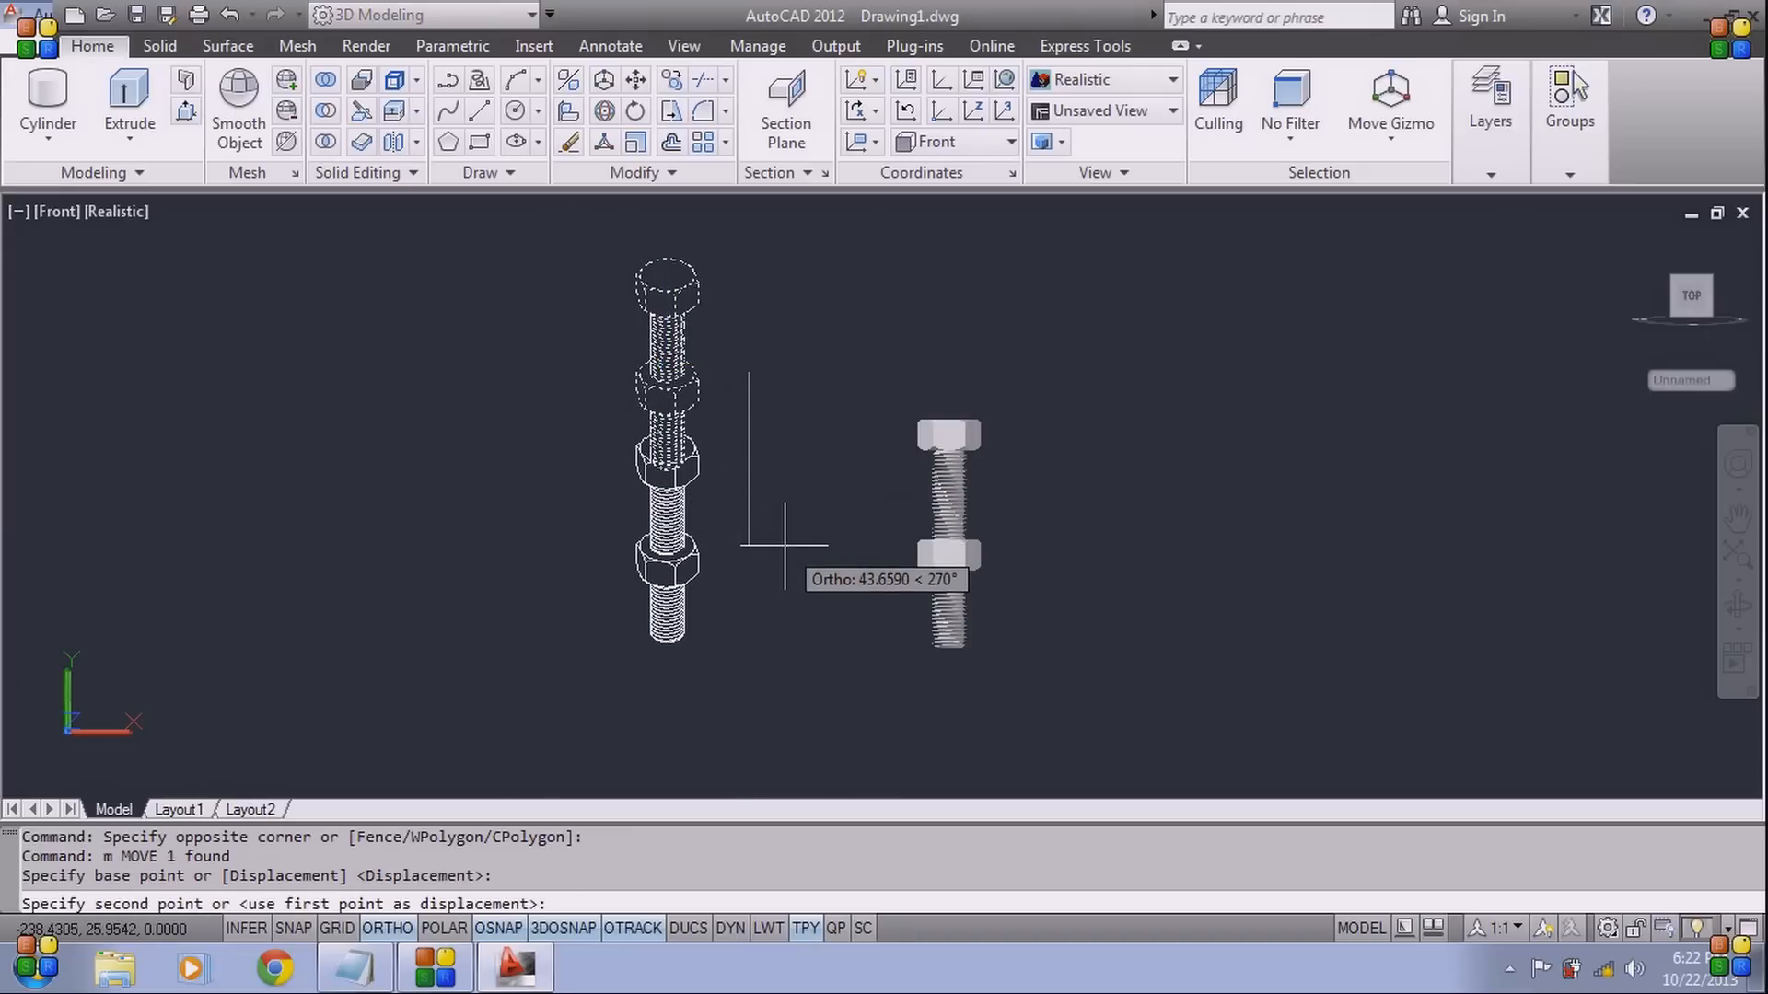
left_click(788, 518)
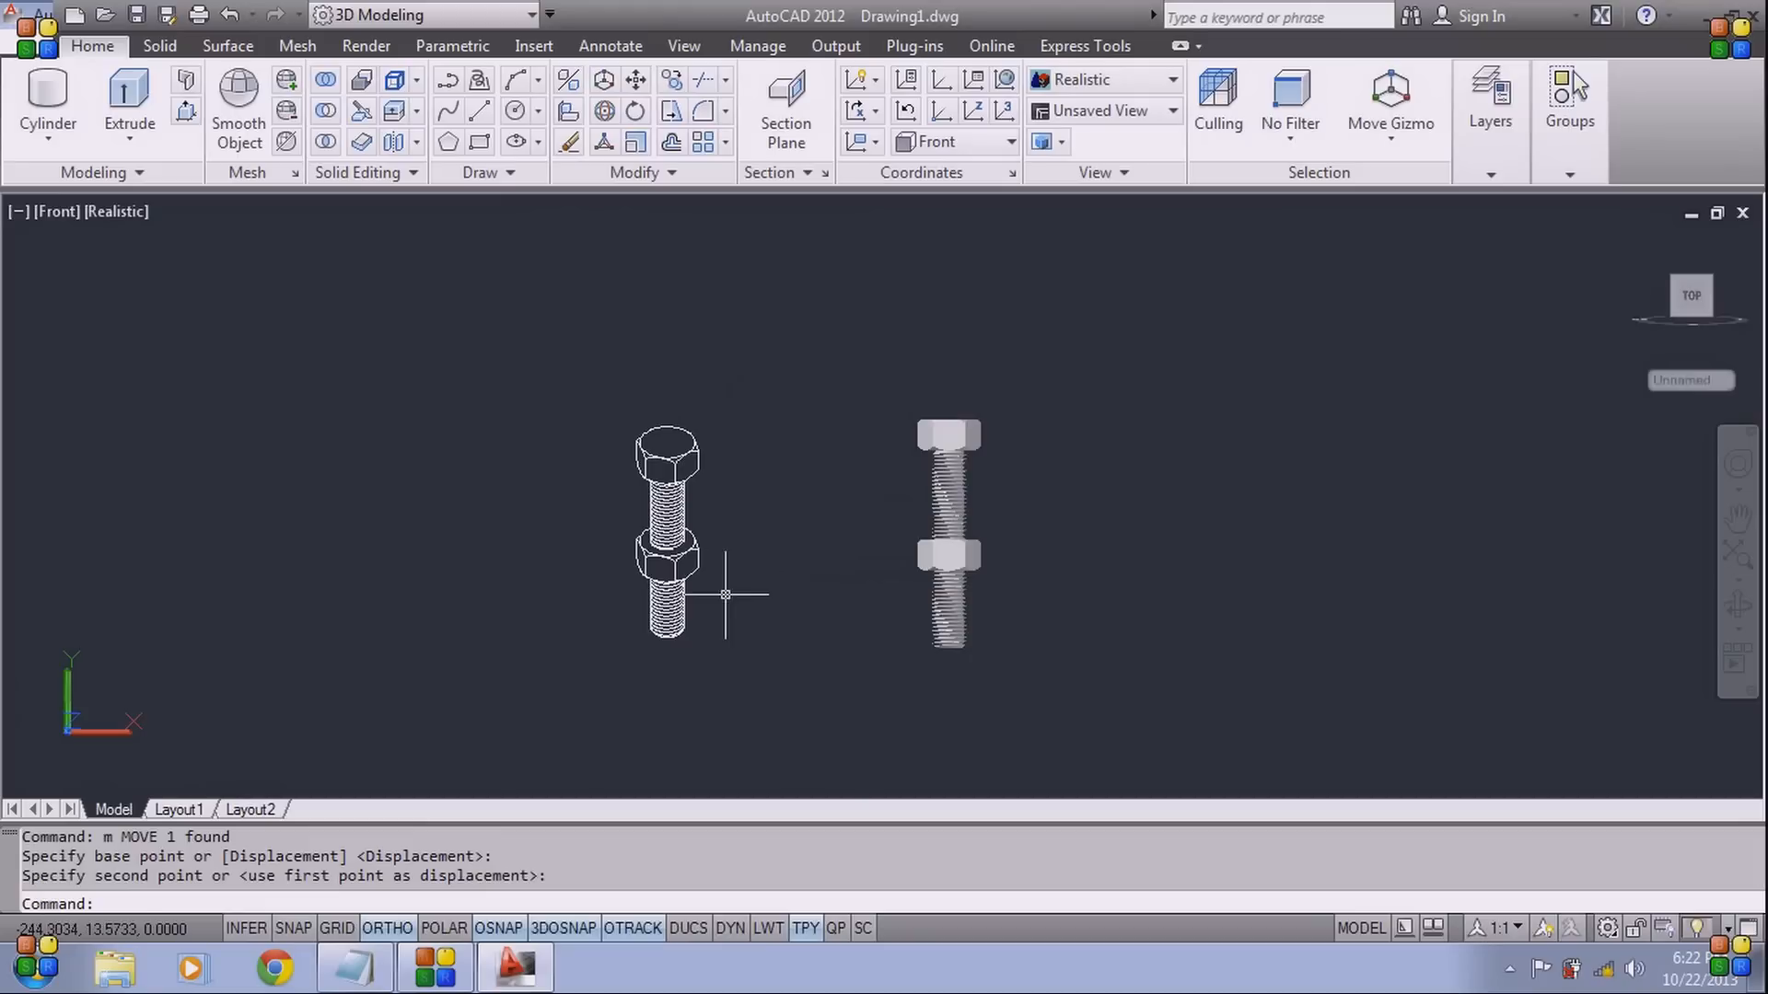
Create a Flatshot of the front view as a new block, placed beside the isometric block at scale 1 and rotation 0
scroll(708, 599, "up", 2)
scroll(708, 599, "up", 3)
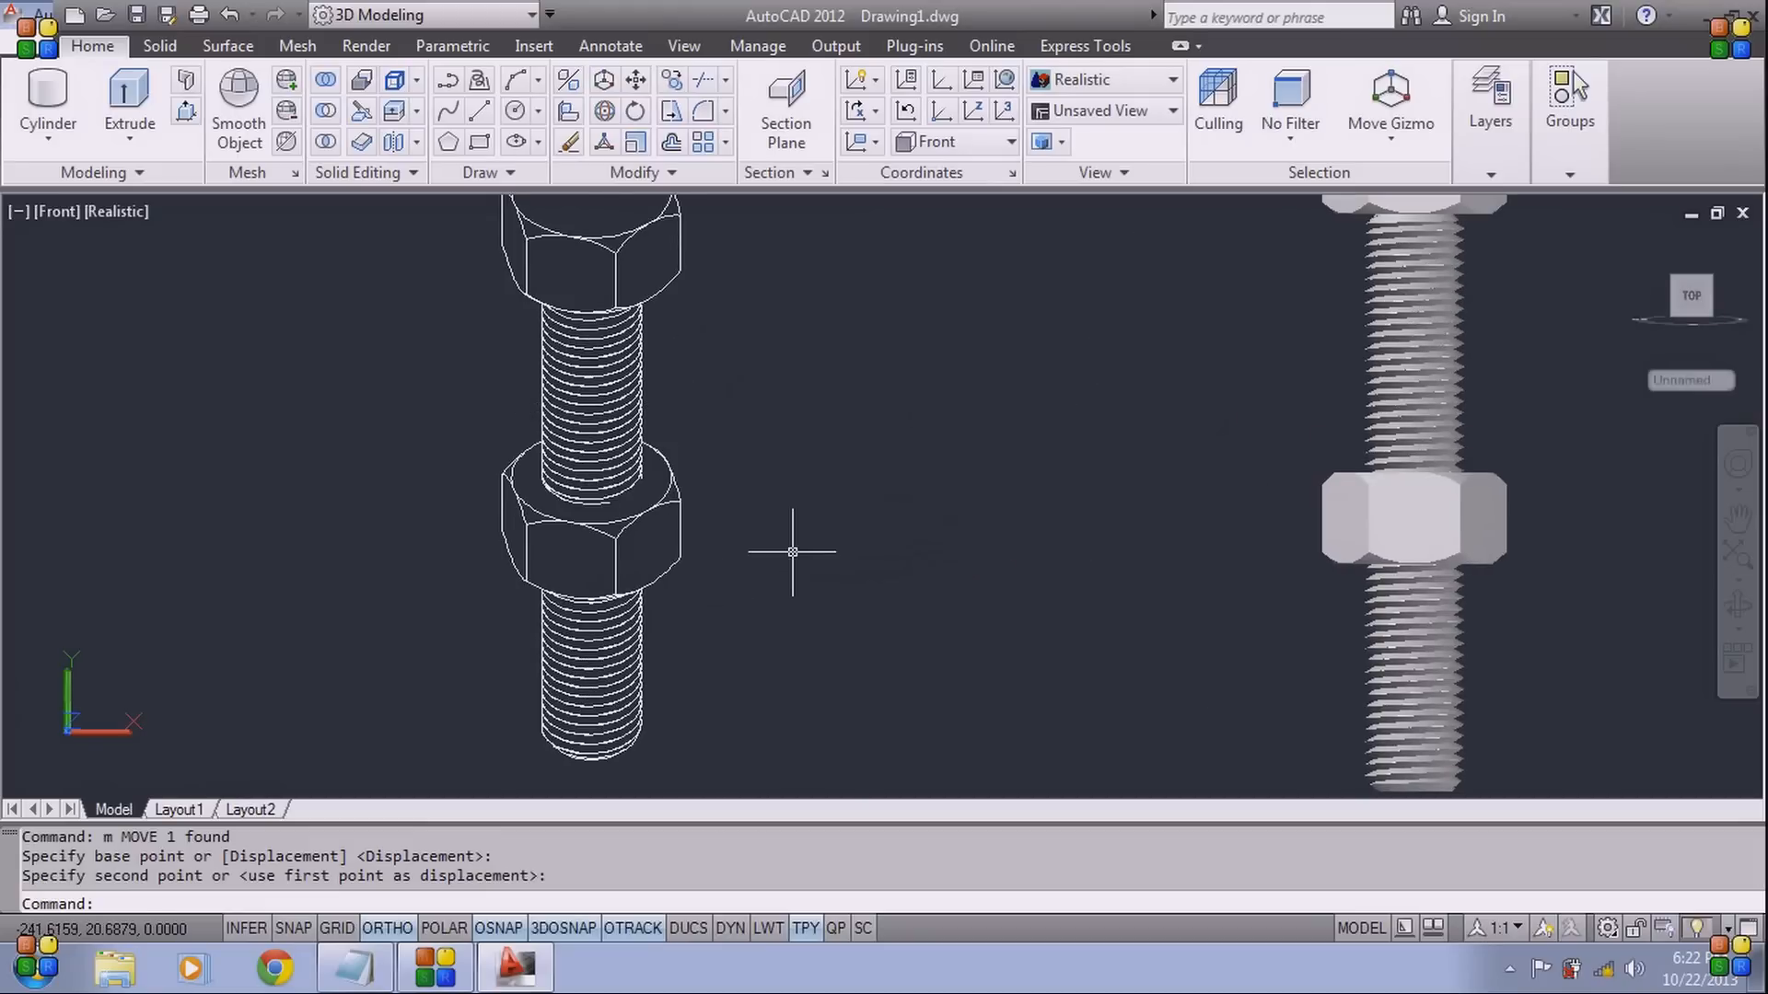
scroll(791, 553, "down", 2)
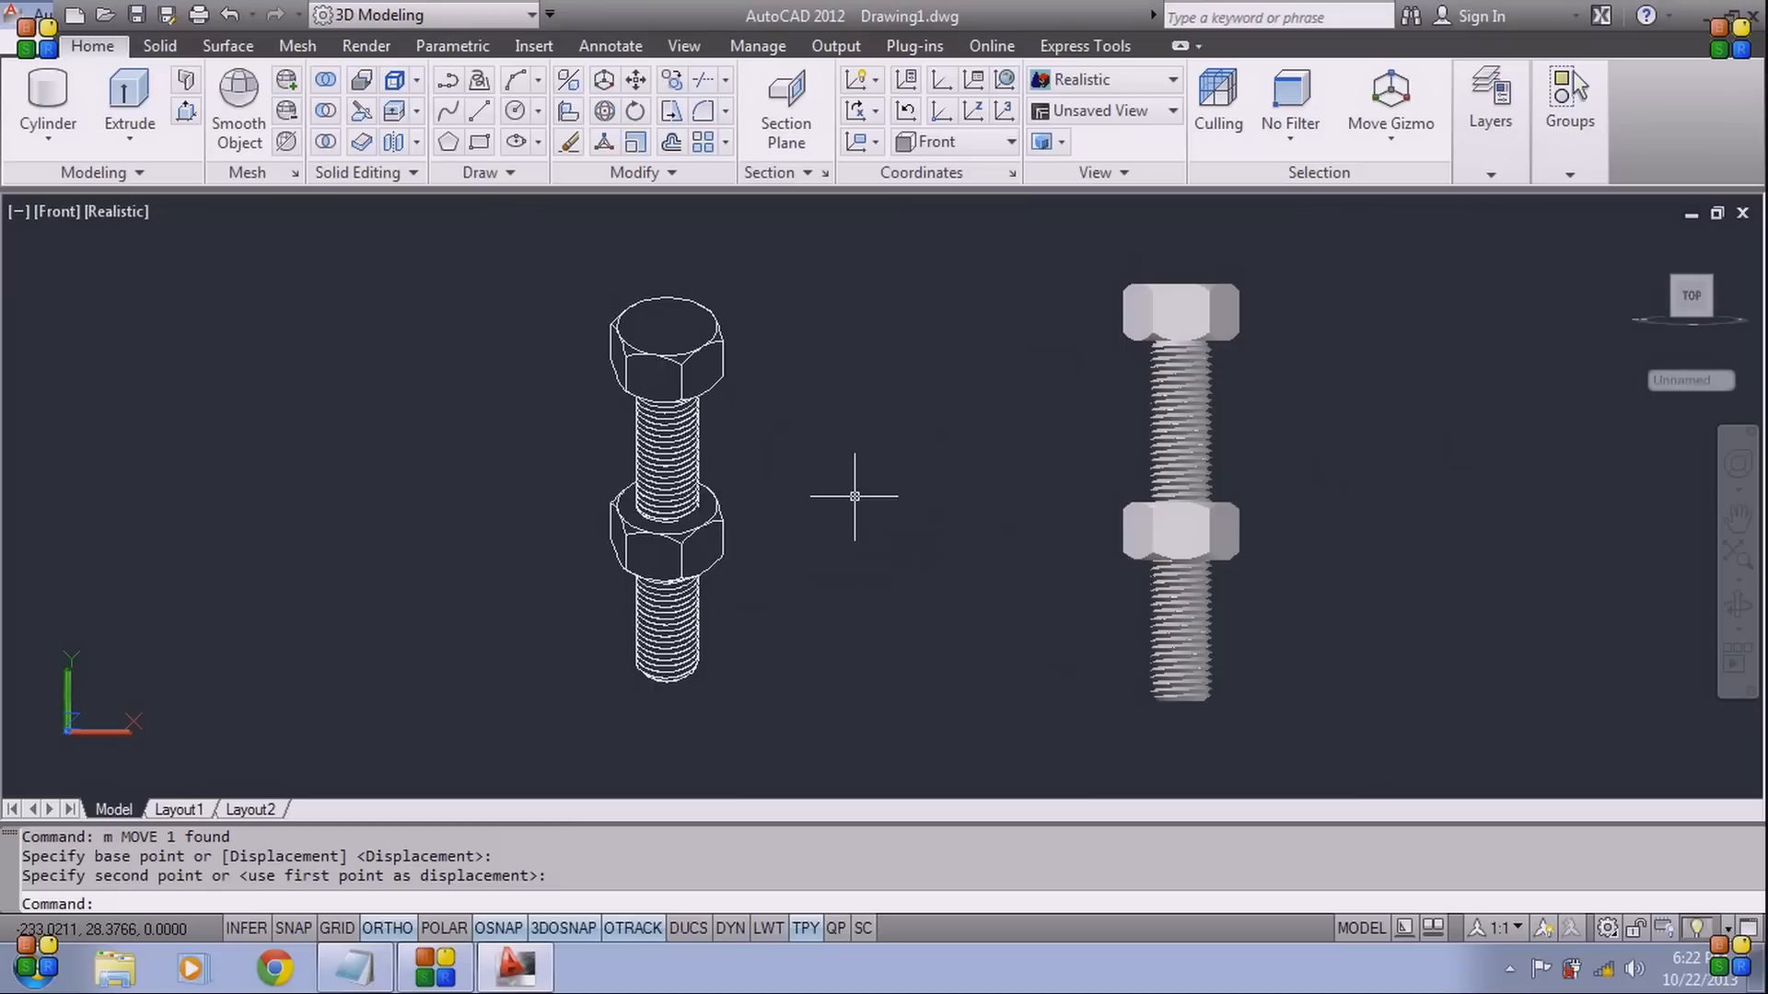
type("latshot")
key("Return")
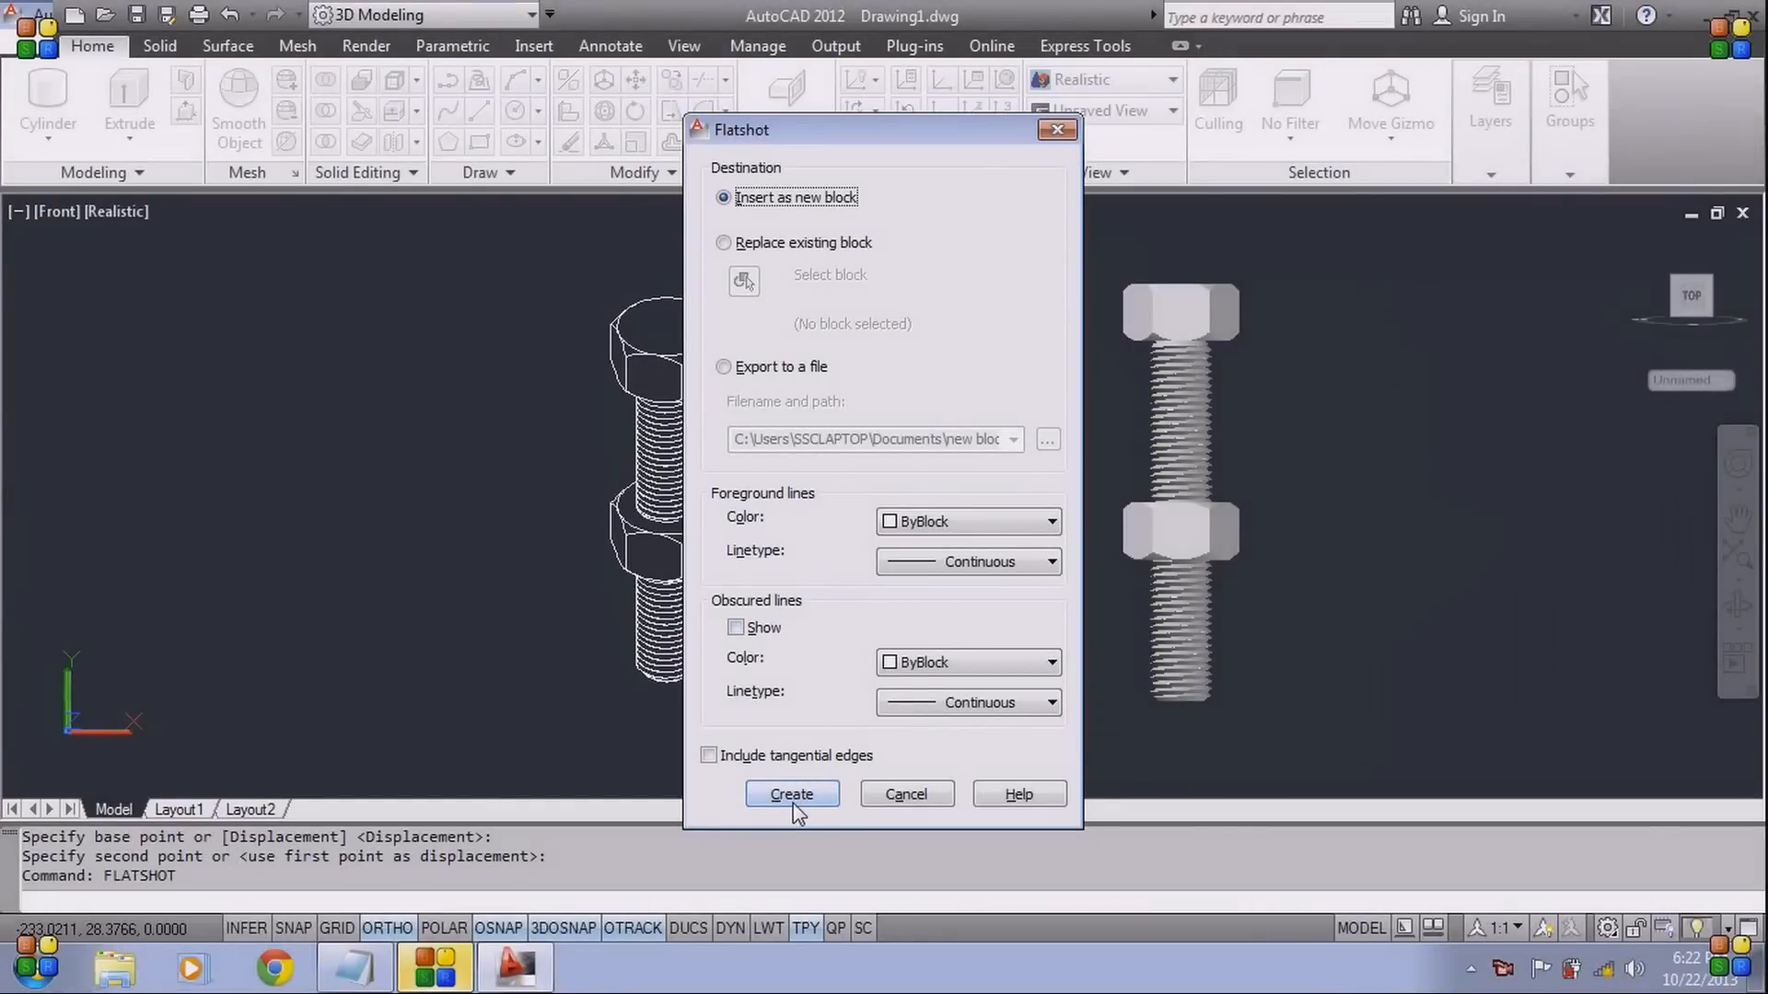
left_click(794, 797)
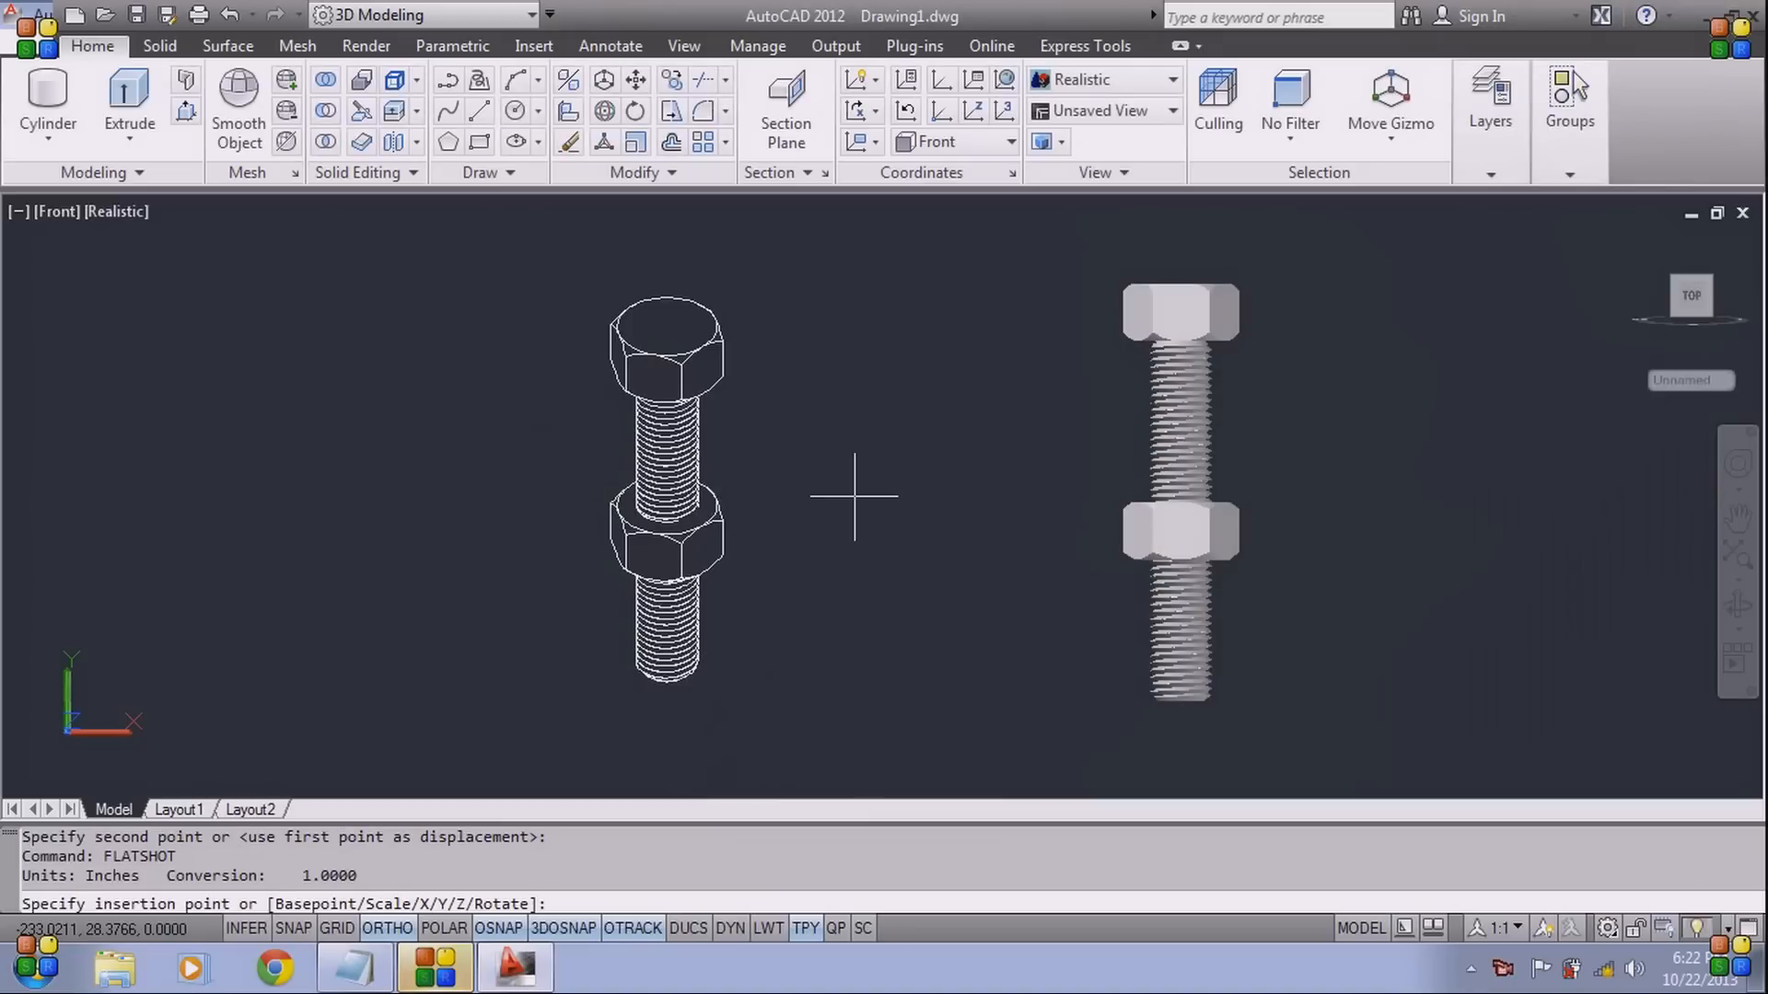
scroll(854, 496, "down", 4)
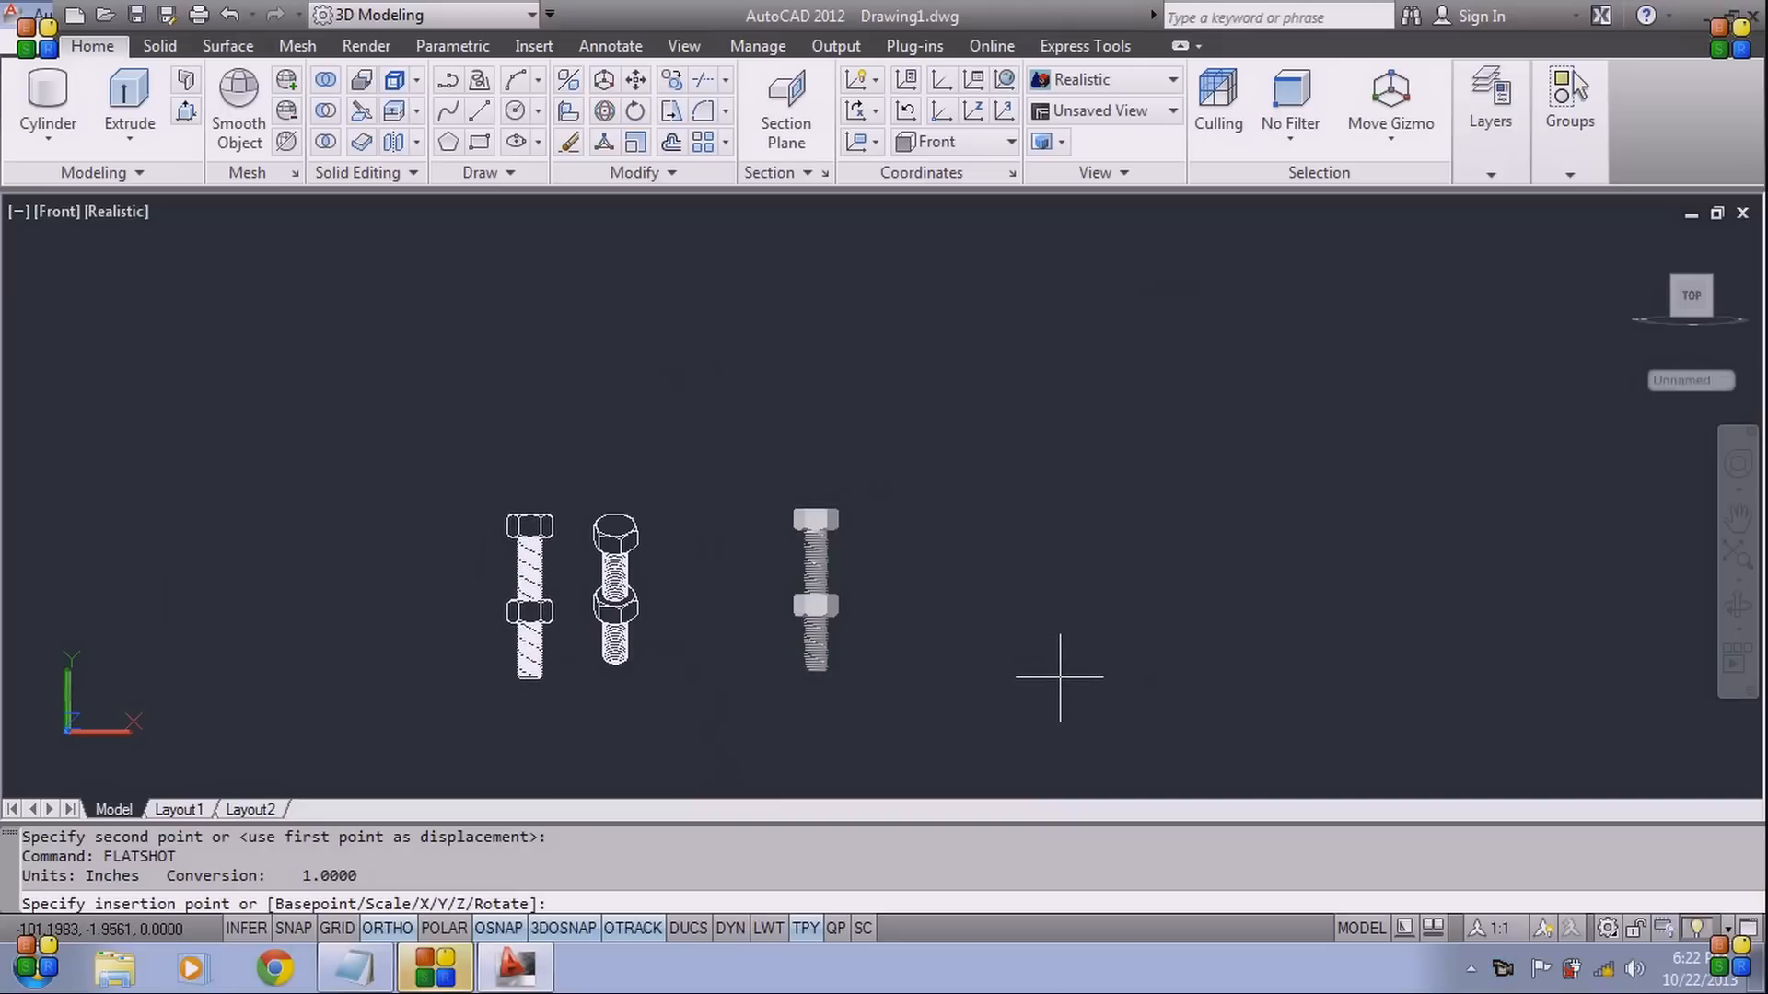
left_click(1058, 675)
key("Return")
key("Return")
key("Return")
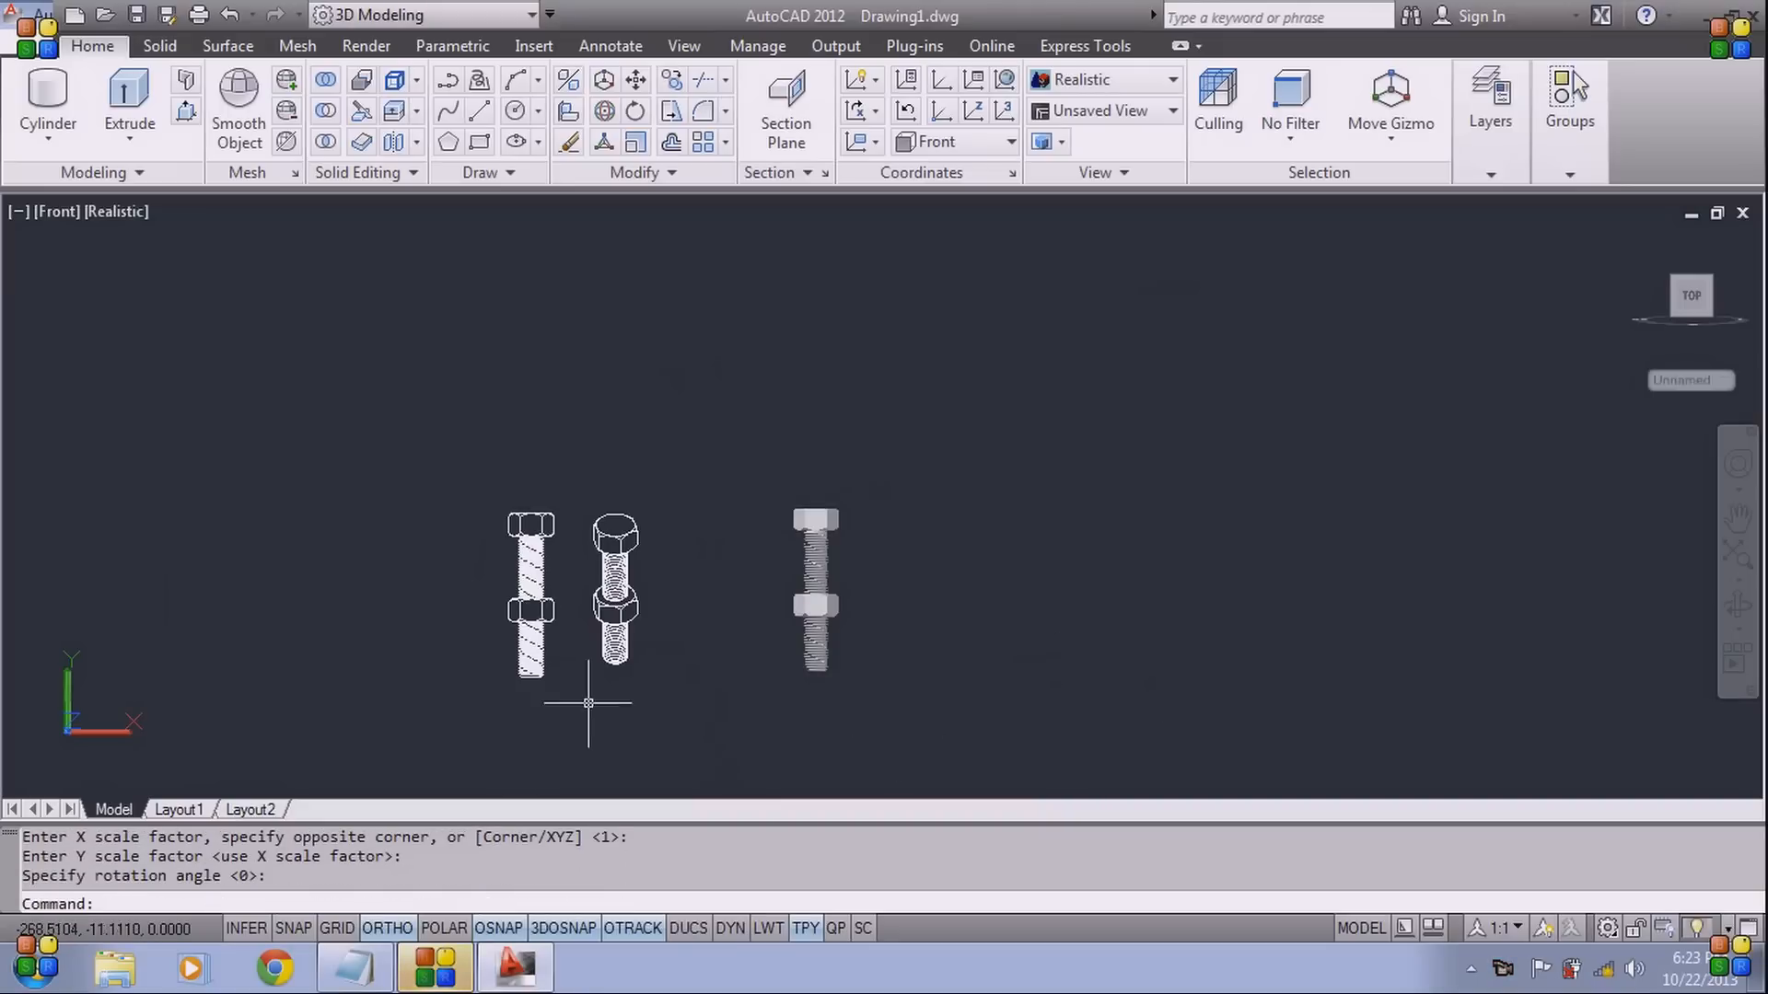
Examine the thread and nut outlines of the two flattened bolt views up close
scroll(516, 694, "up", 6)
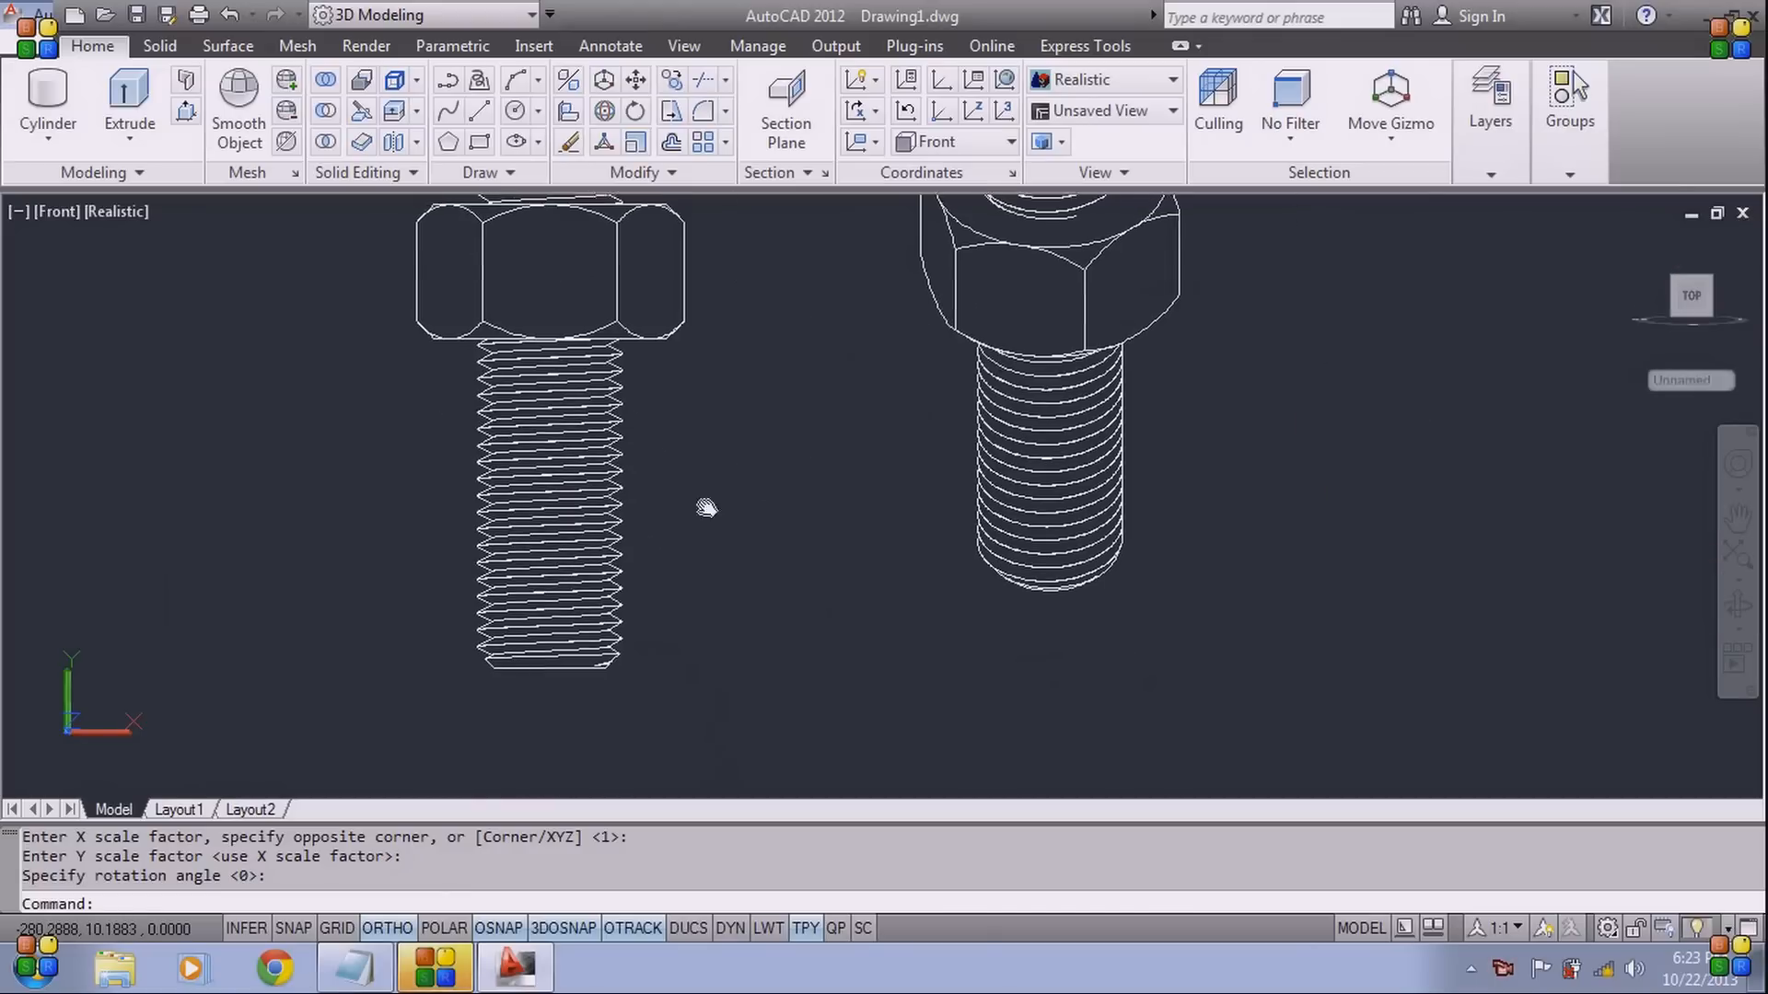
middle_click_drag(702, 505, 826, 572)
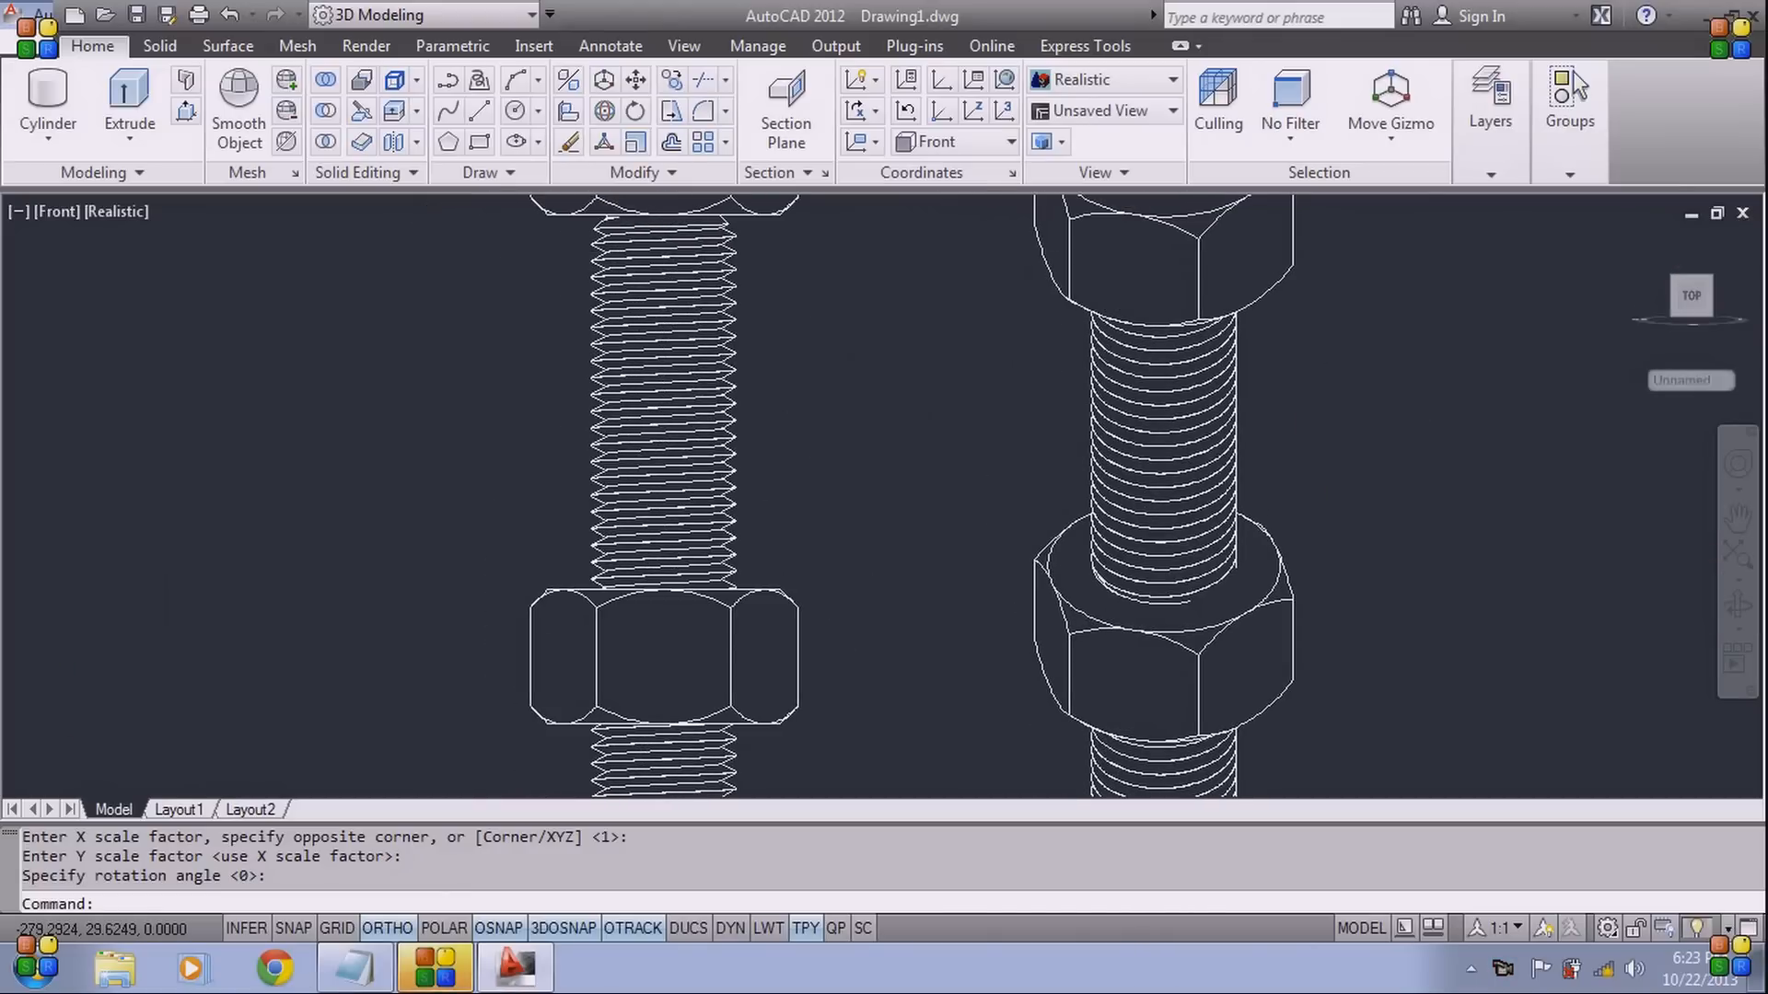
scroll(819, 520, "down", 4)
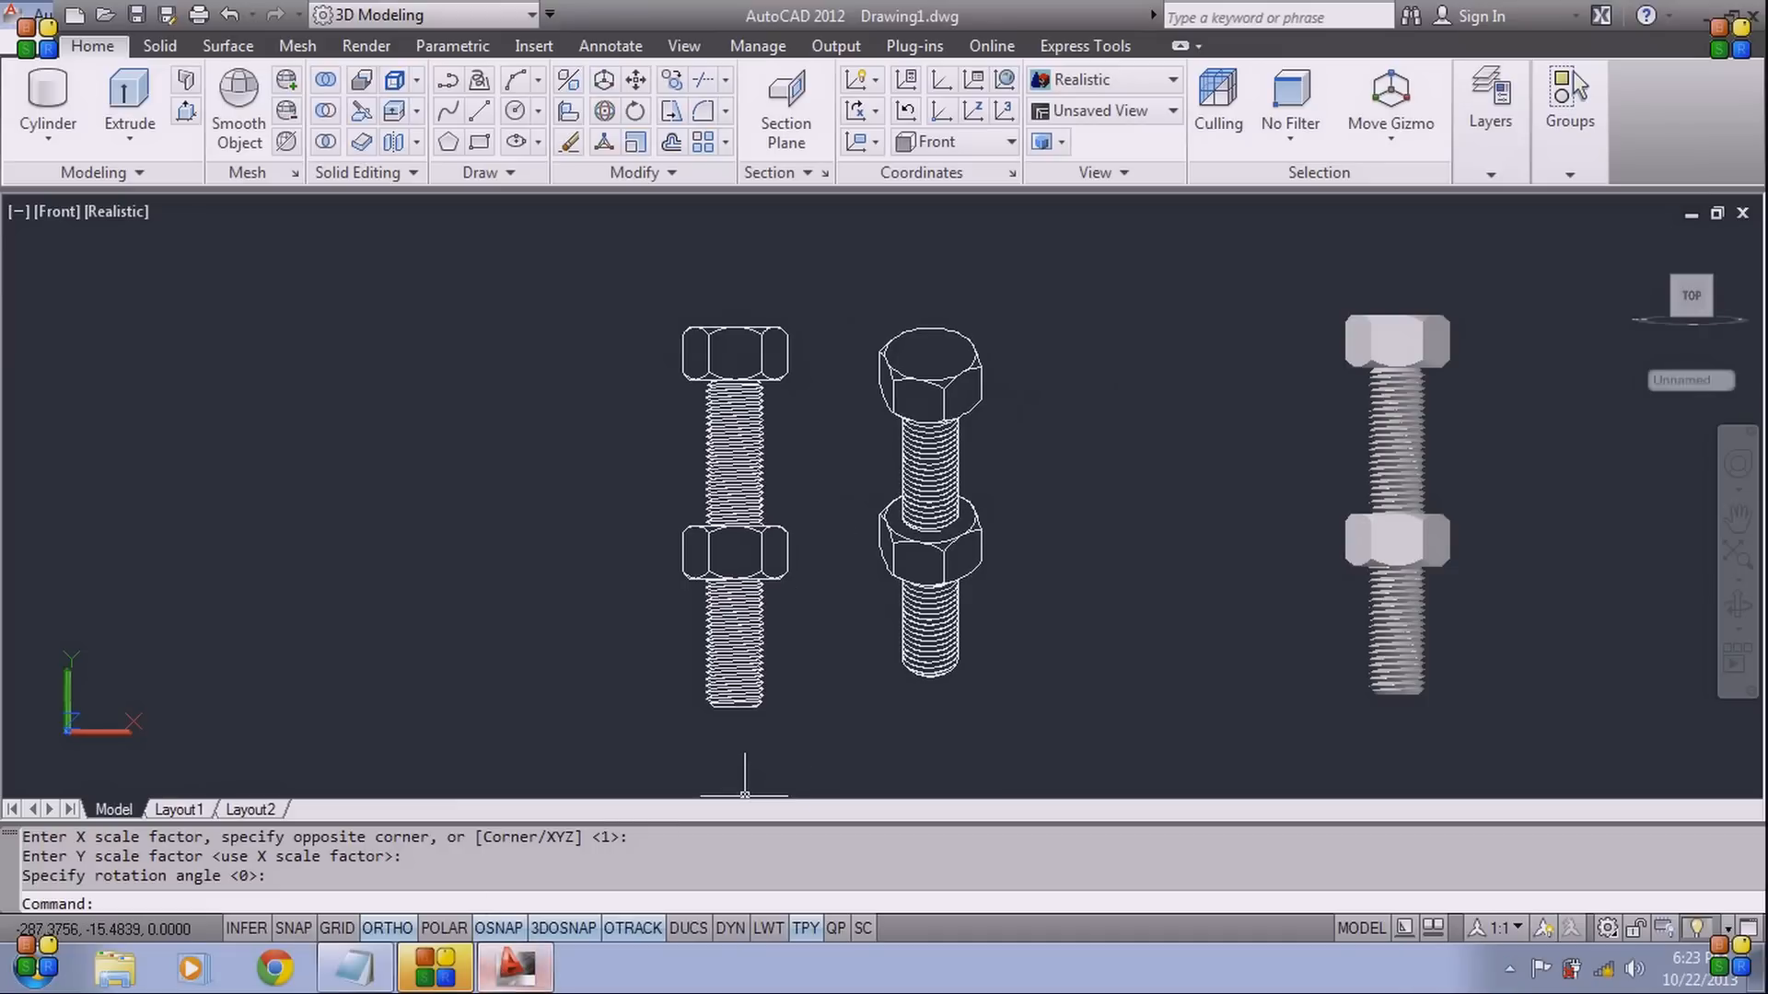
Switch to Notepad to read the contact e-mail, and return to the AutoCAD drawing with all three bolt views in sight
left_click(358, 968)
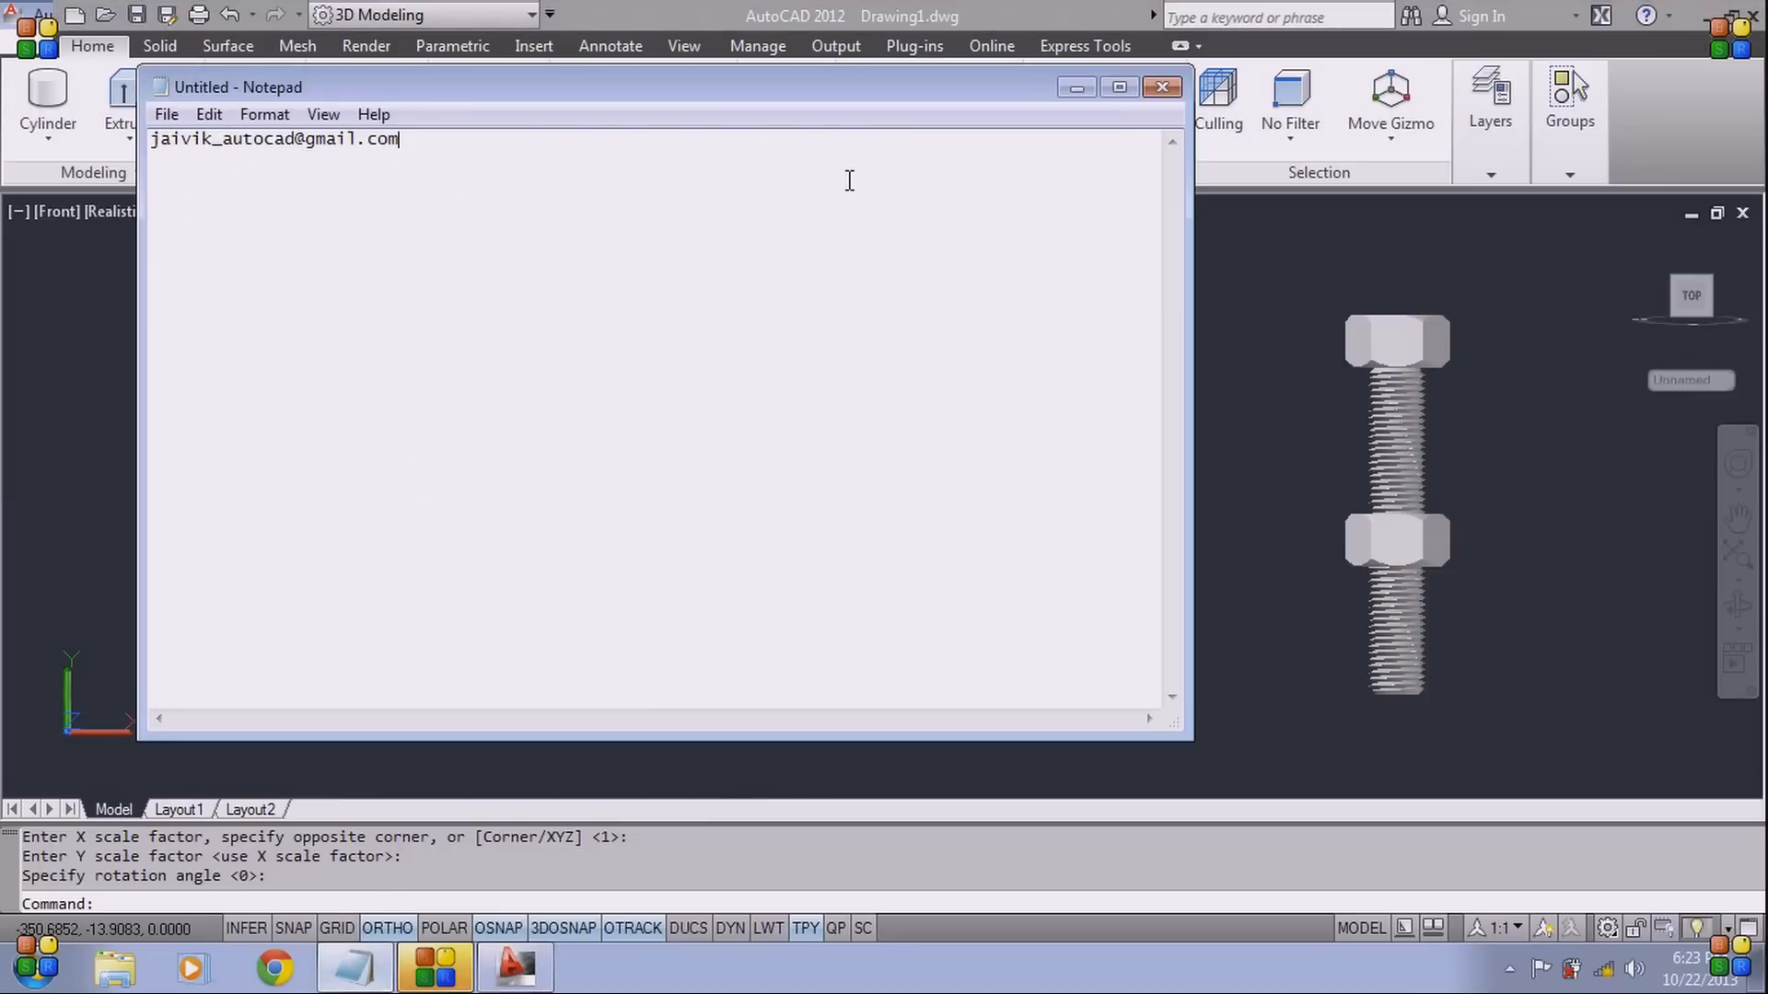
left_click(1076, 87)
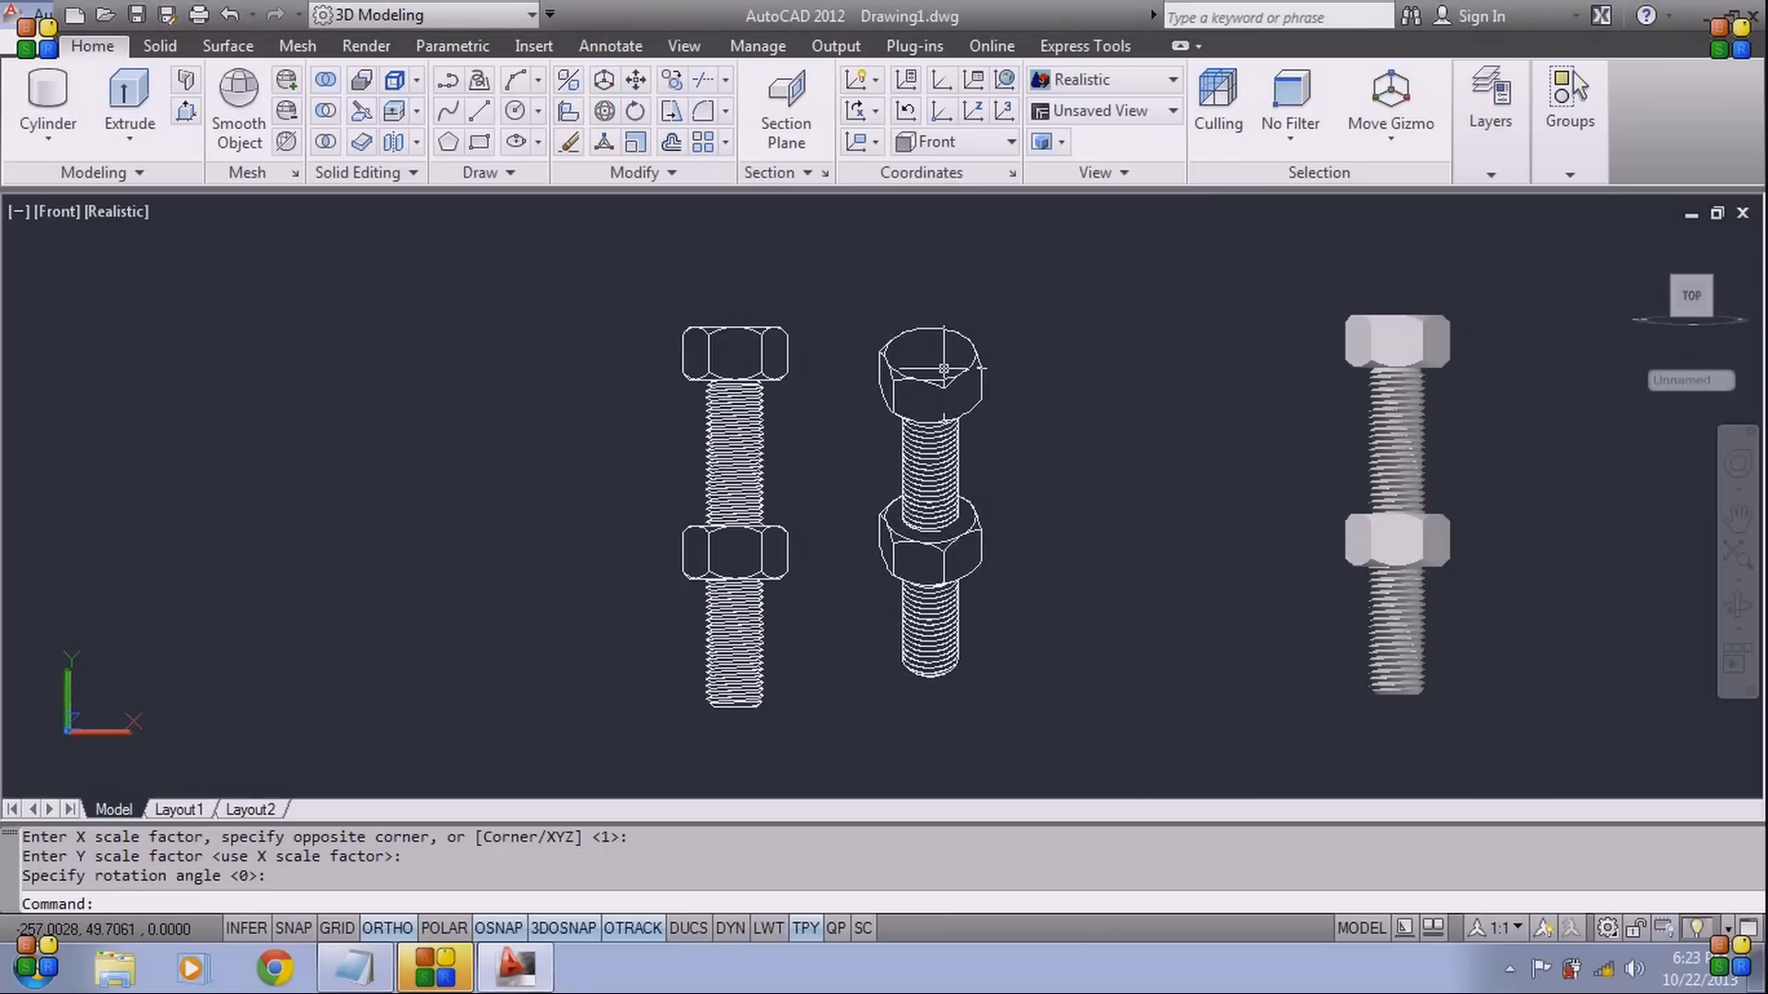
middle_click_drag(1025, 545, 722, 489)
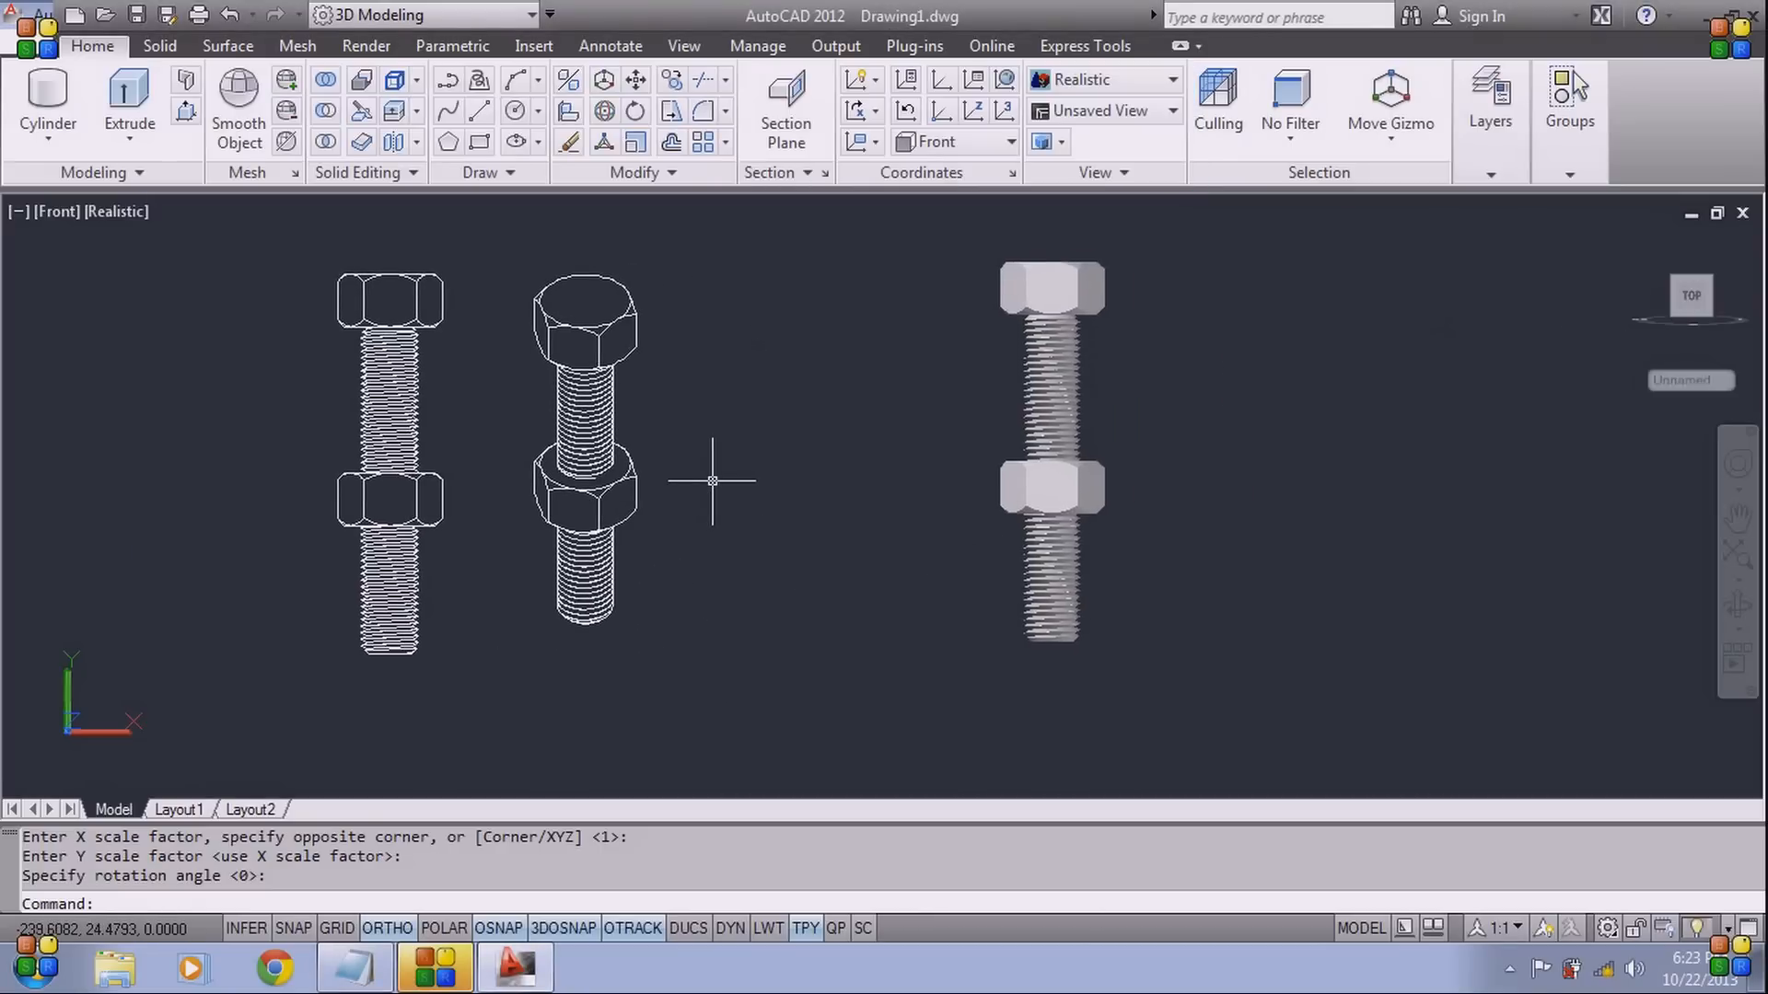
scroll(711, 488, "down", 1)
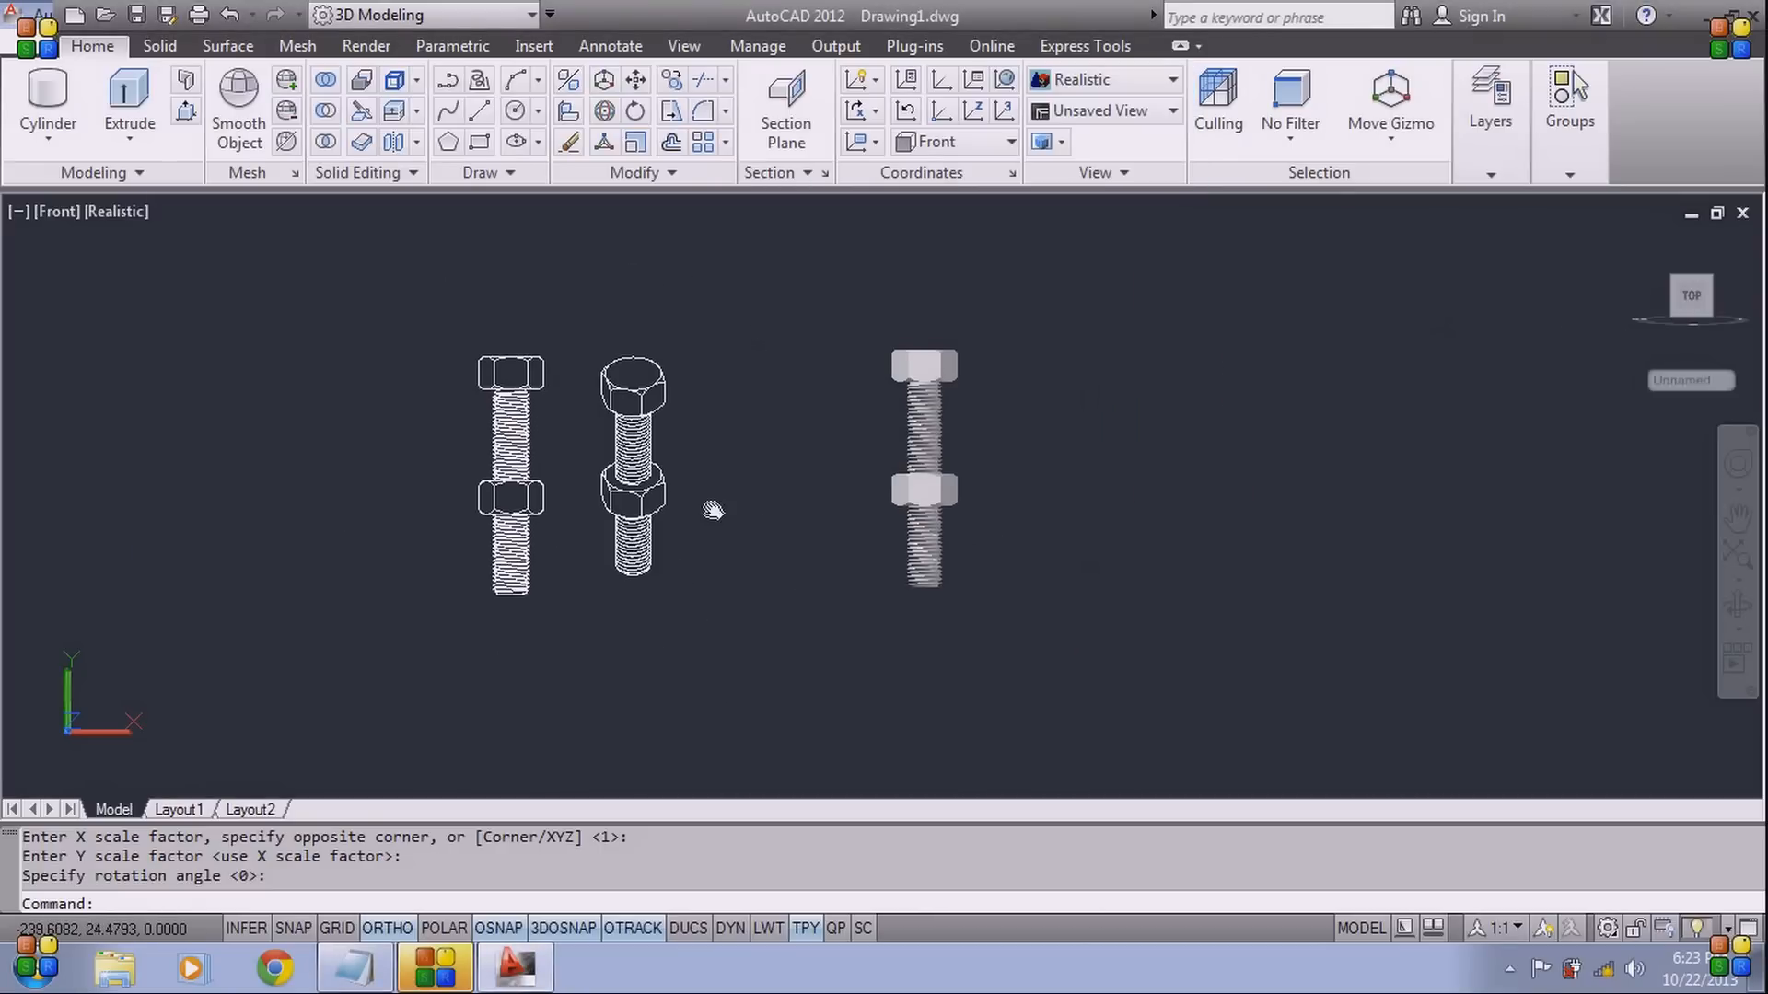